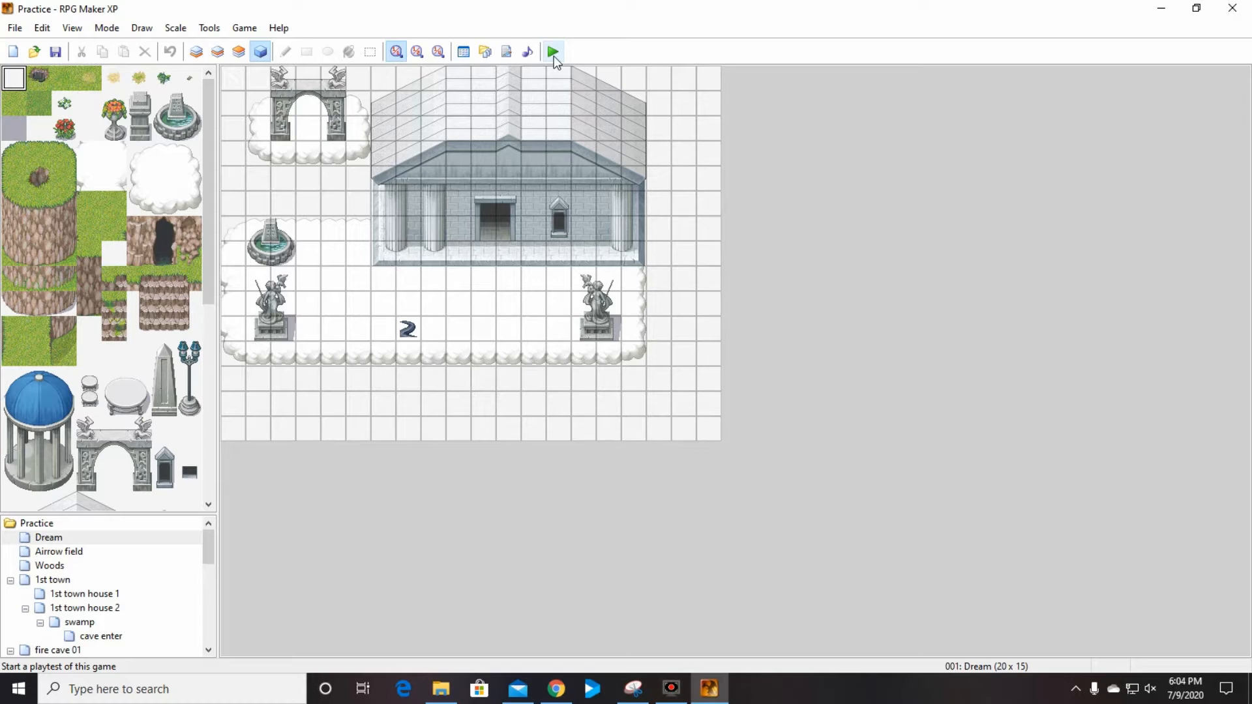
# Start a playtest of the Practice game and begin a new game
pyautogui.click(554, 57)
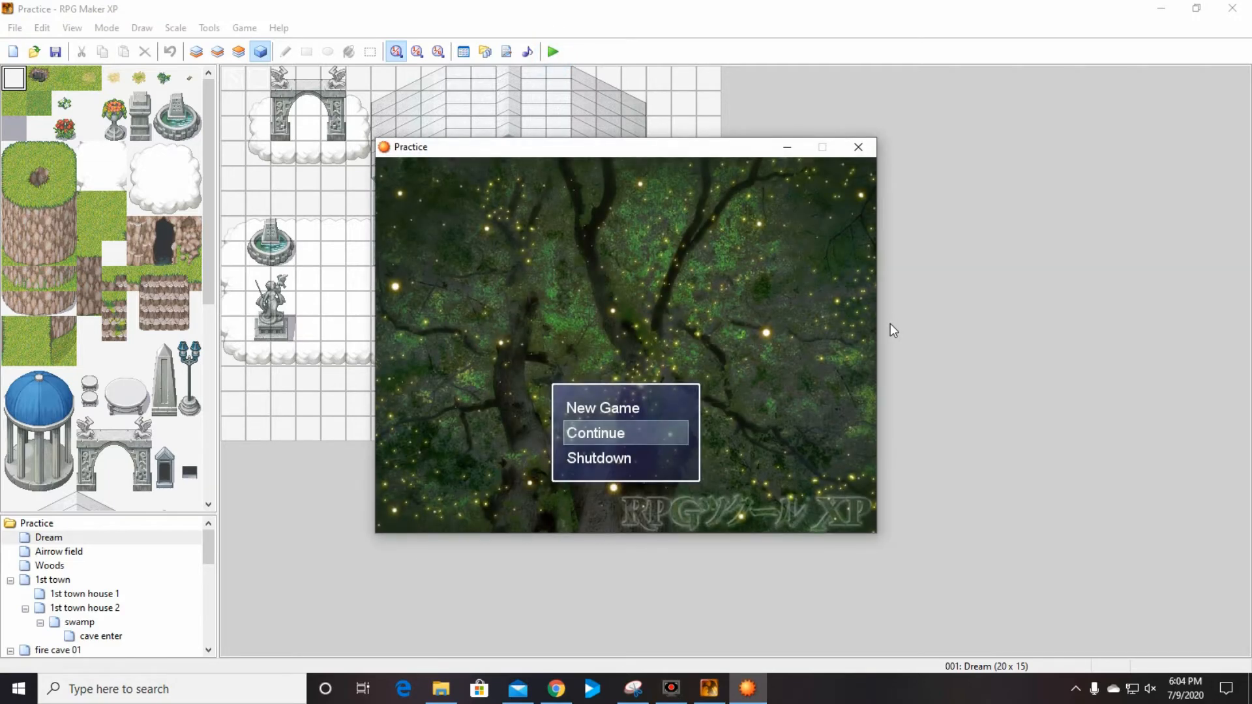
pyautogui.press('Up')
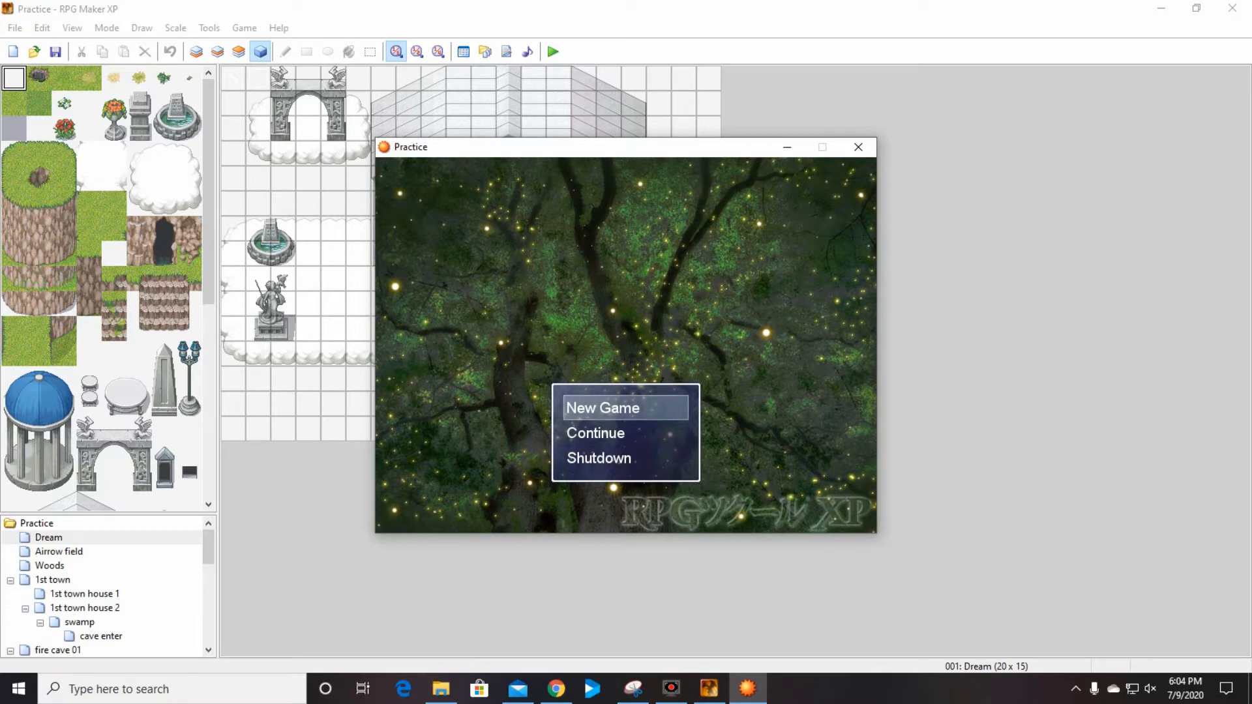
pyautogui.press('Return')
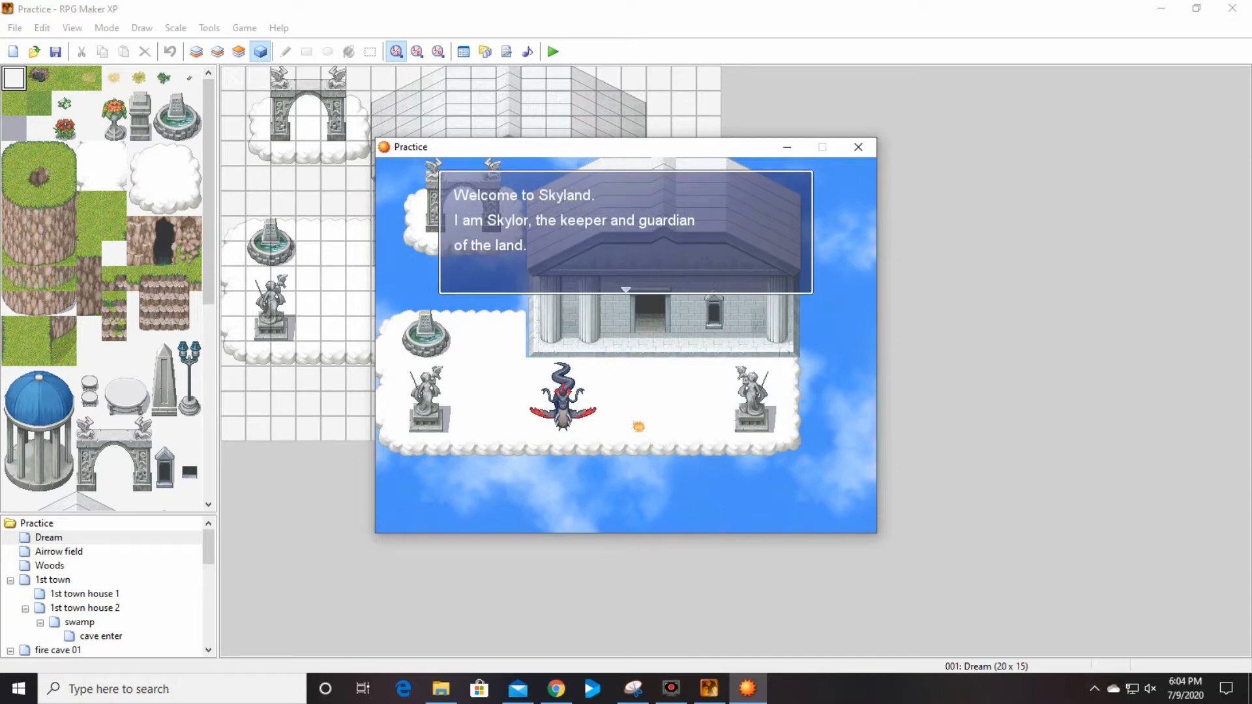
# Advance through Skylor's introductory dialogue up to the choice between a canine and a feline body
pyautogui.press('Return')
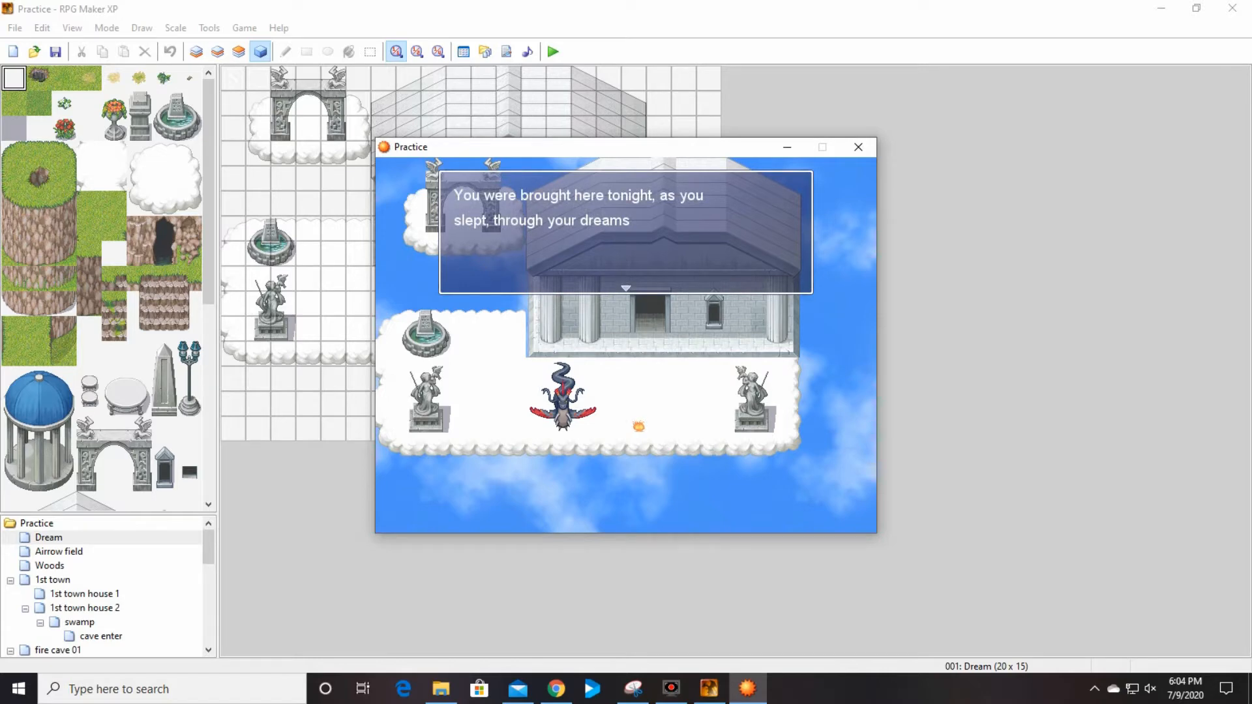
pyautogui.press('Return')
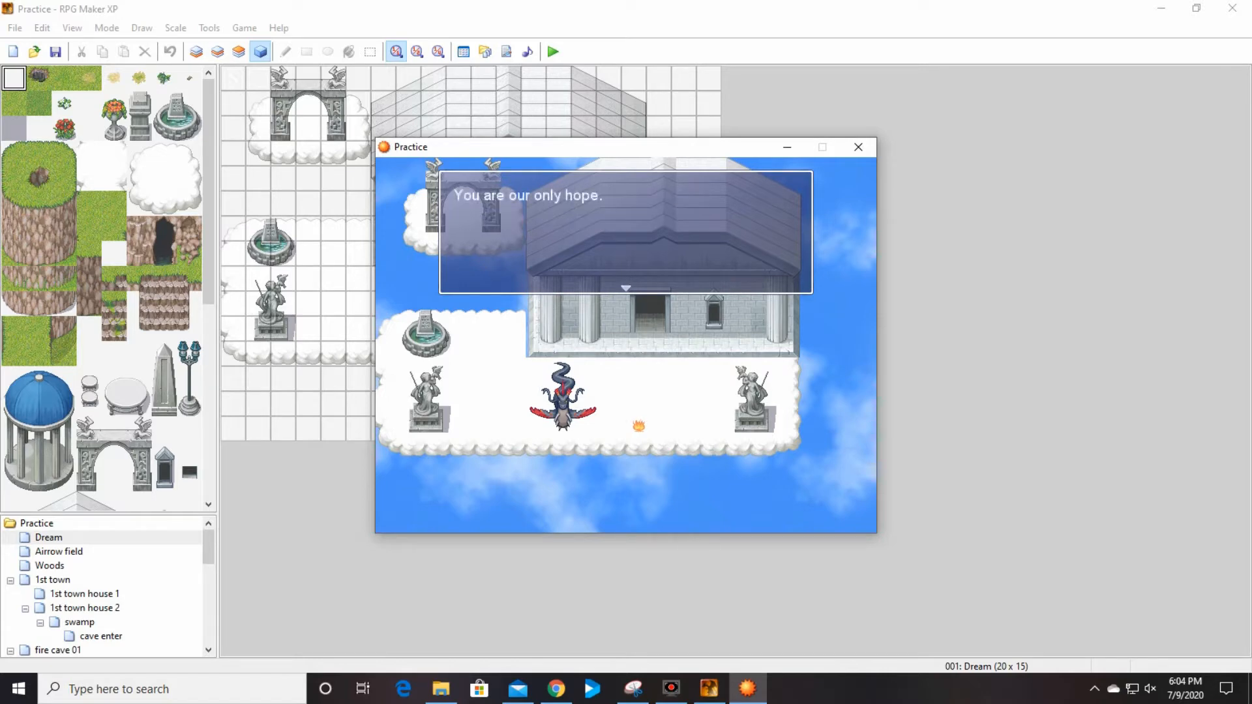
pyautogui.press('Return')
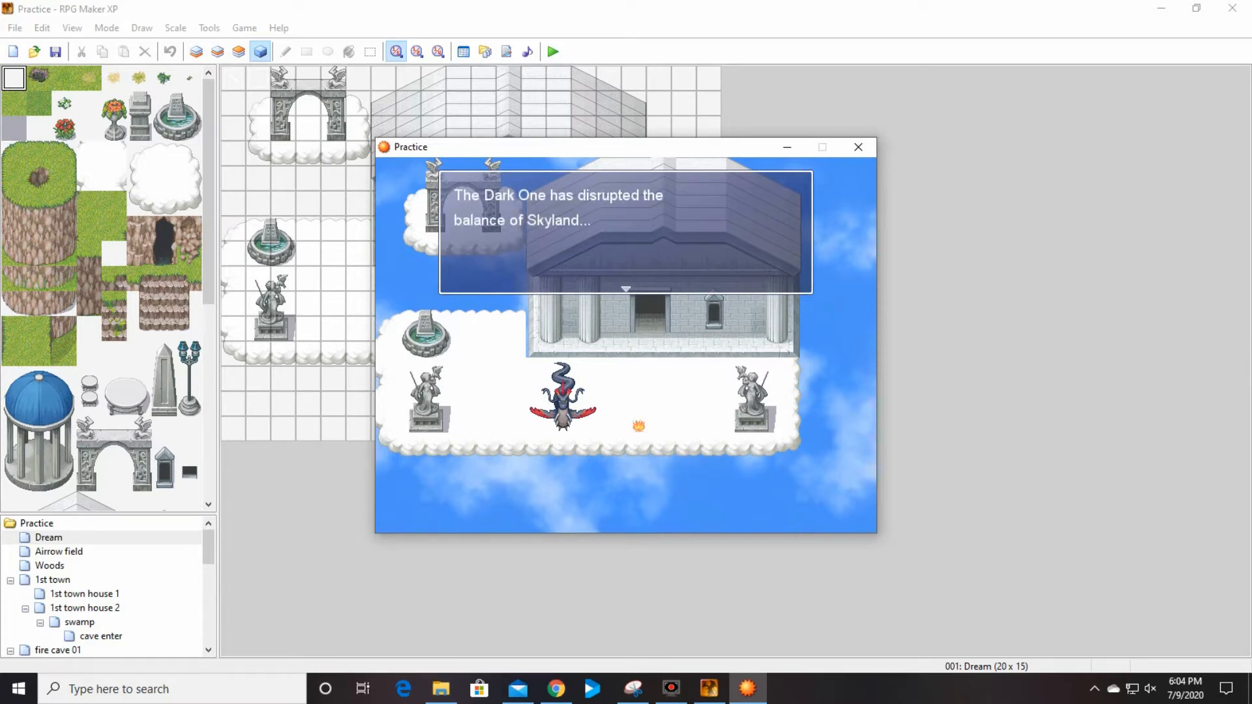
pyautogui.press('Return')
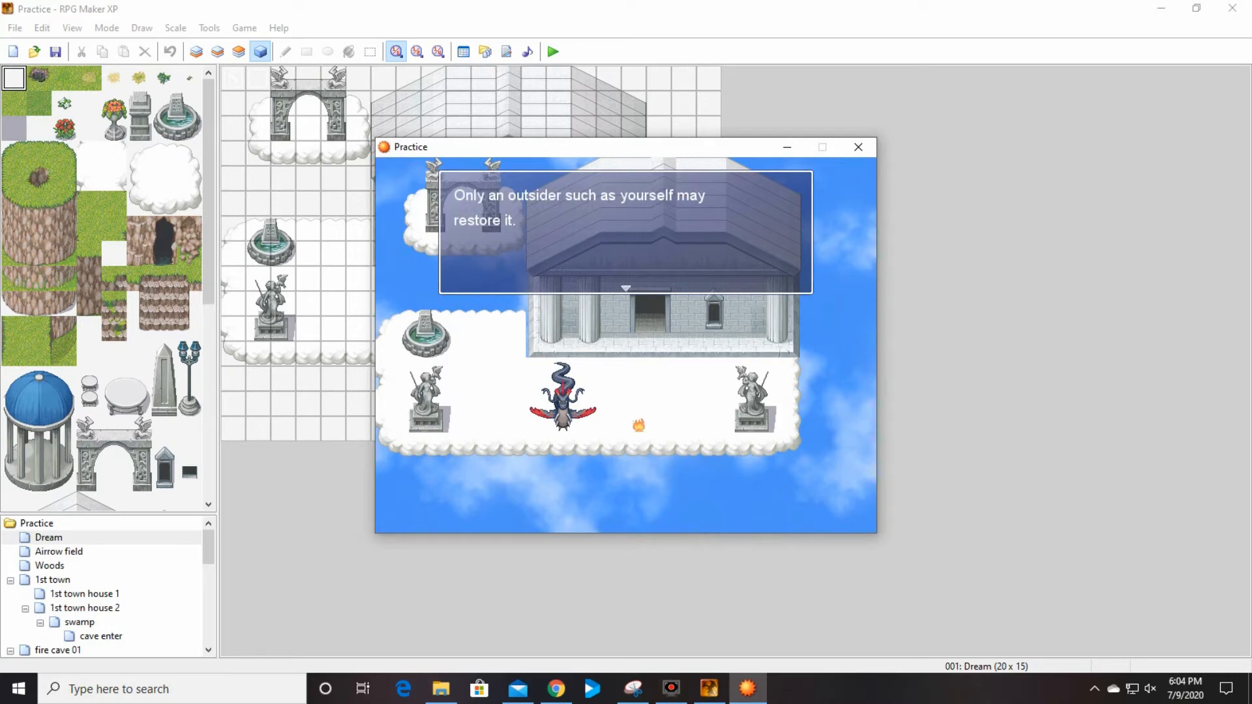
pyautogui.press('Return')
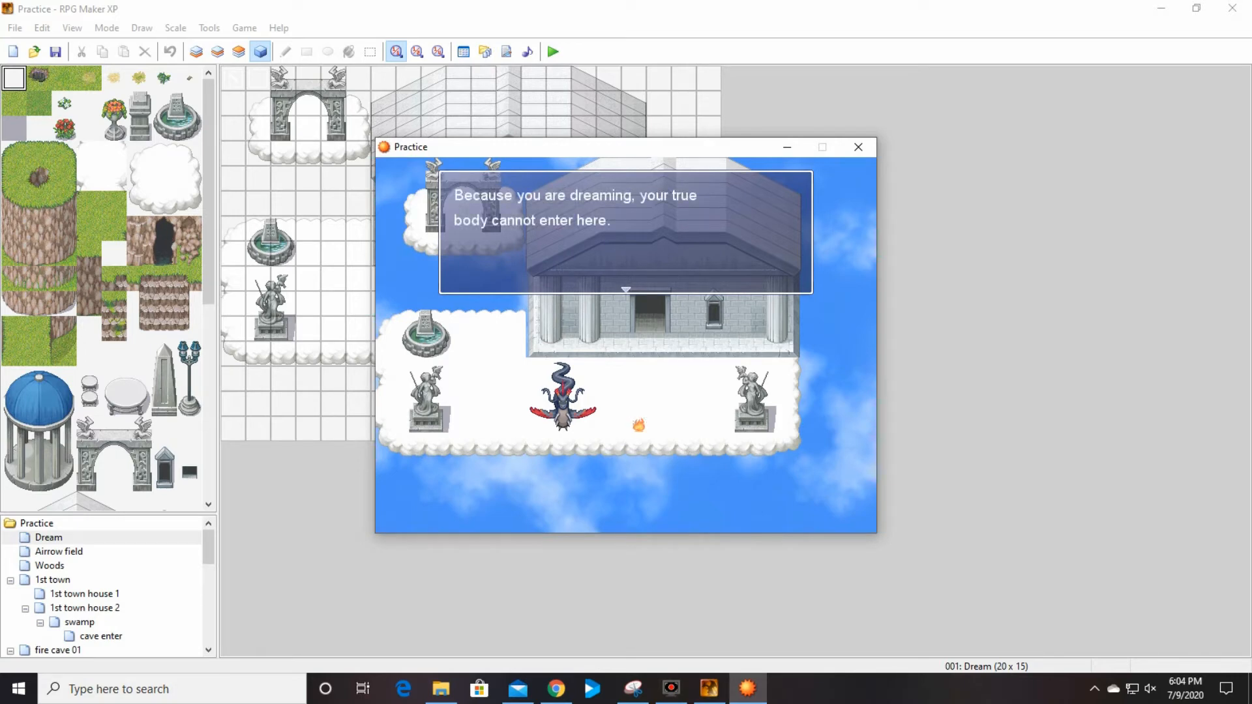
pyautogui.press('Return')
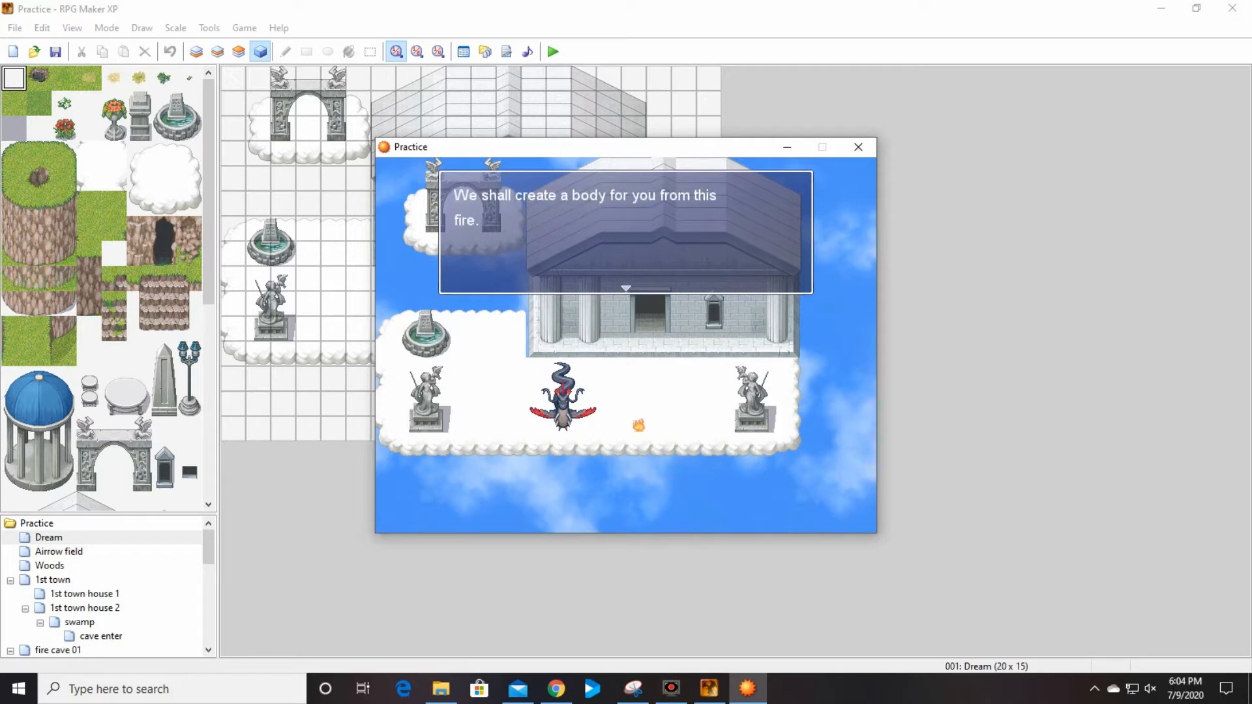
pyautogui.press('Return')
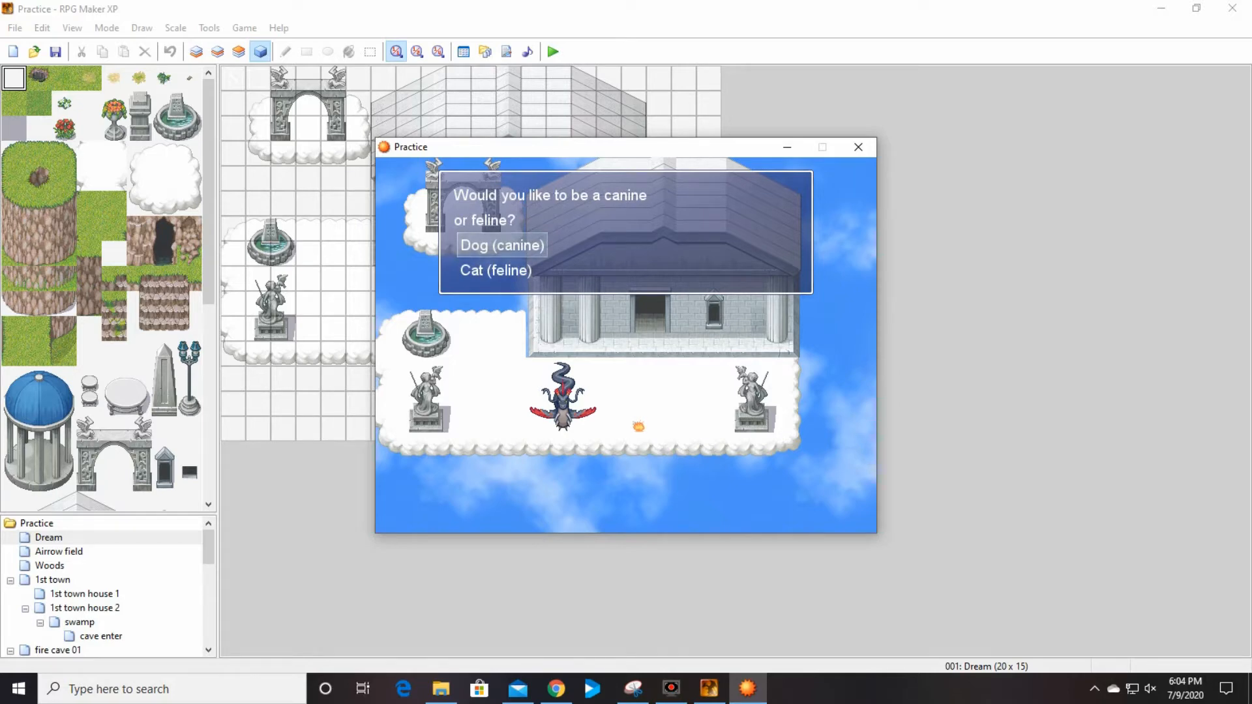
# Choose Cat (feline) as the hero's body and Air as the hero's element
pyautogui.press('Down')
pyautogui.press('Return')
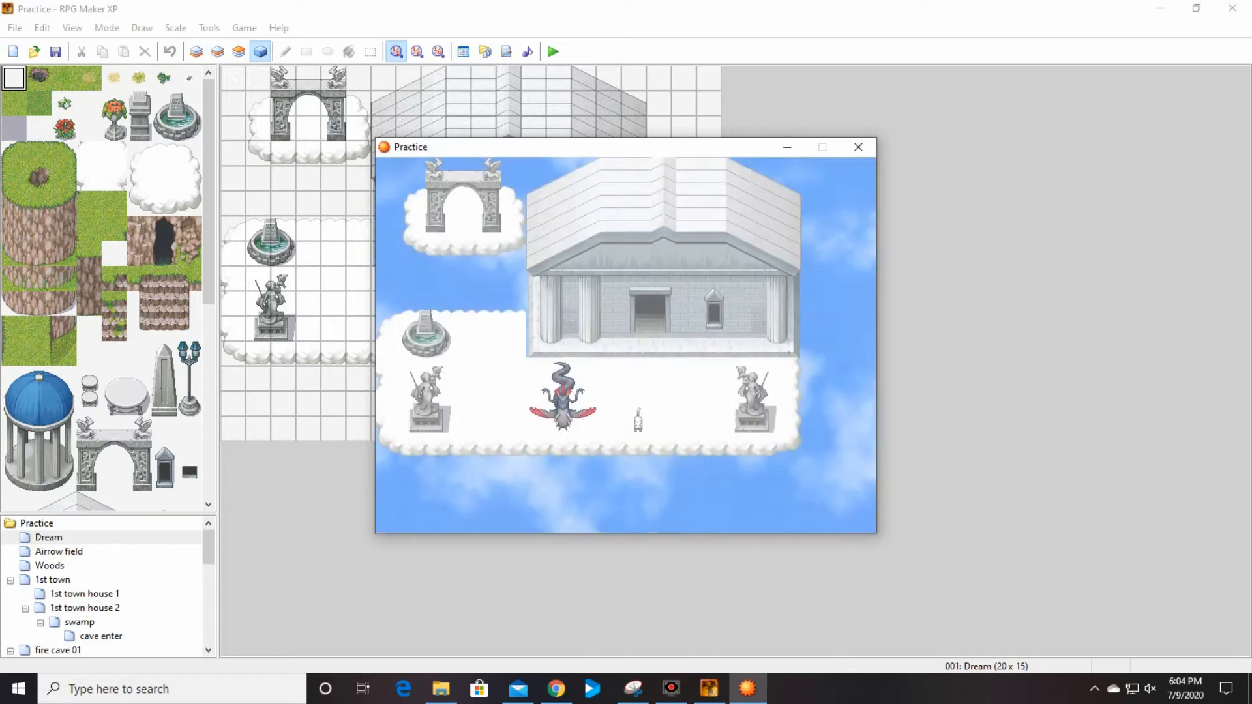
pyautogui.press('Return')
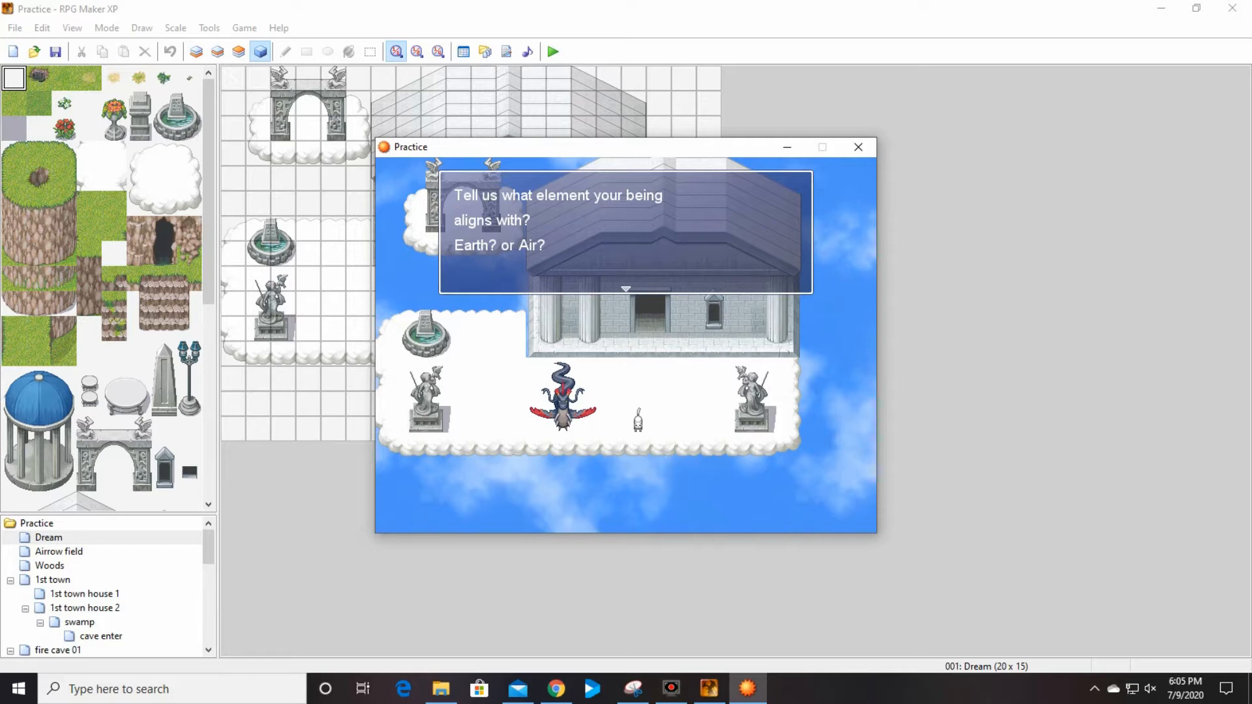
pyautogui.press('Return')
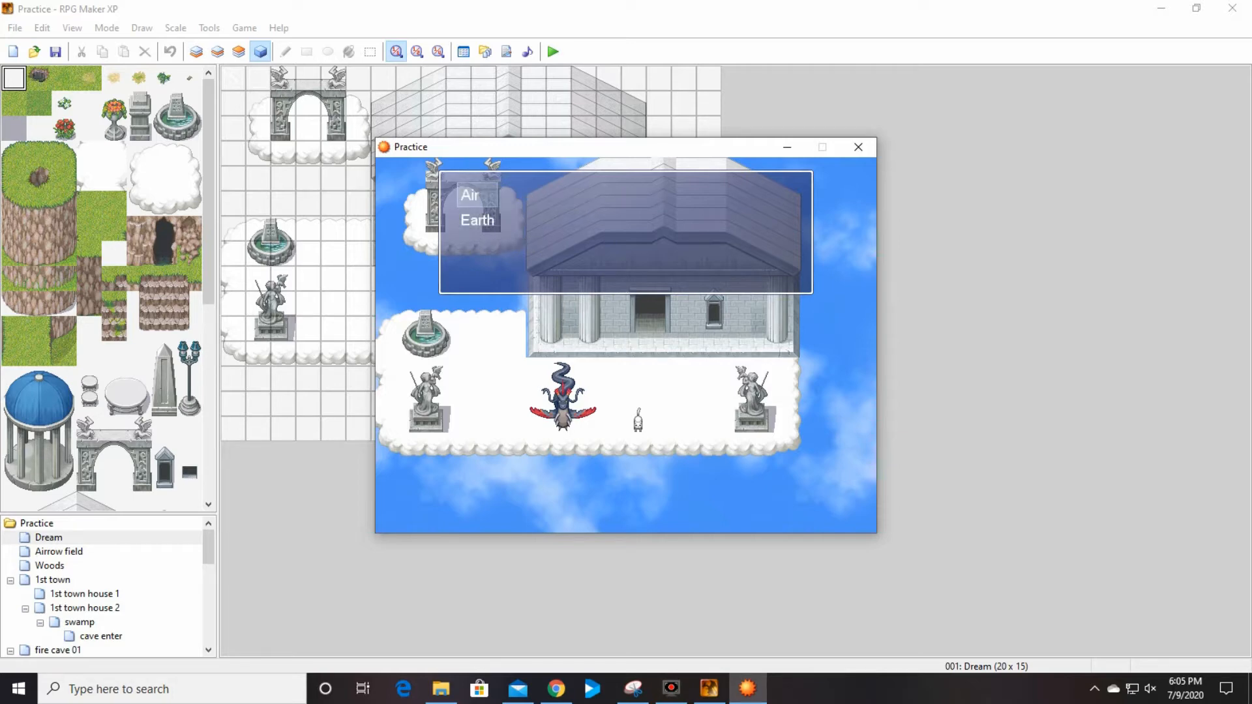
pyautogui.press('Return')
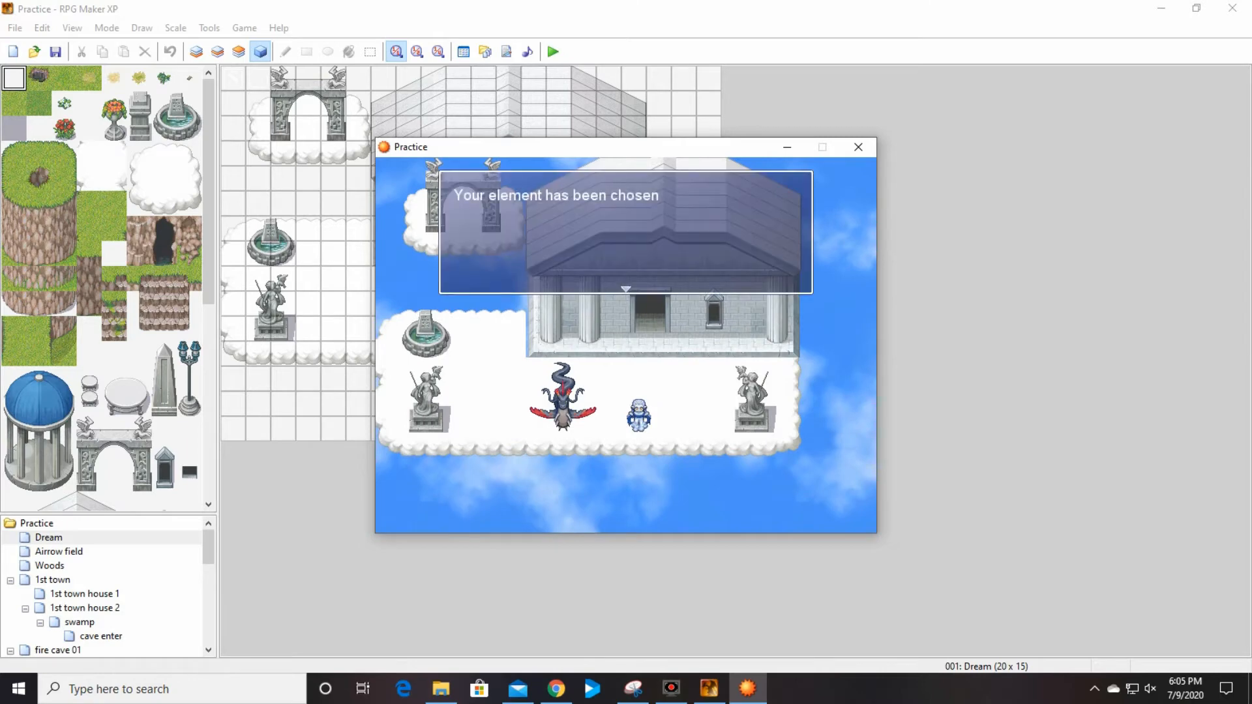
# Continue the dialogue to the hero's name entry and erase the default name completely
pyautogui.press('Return')
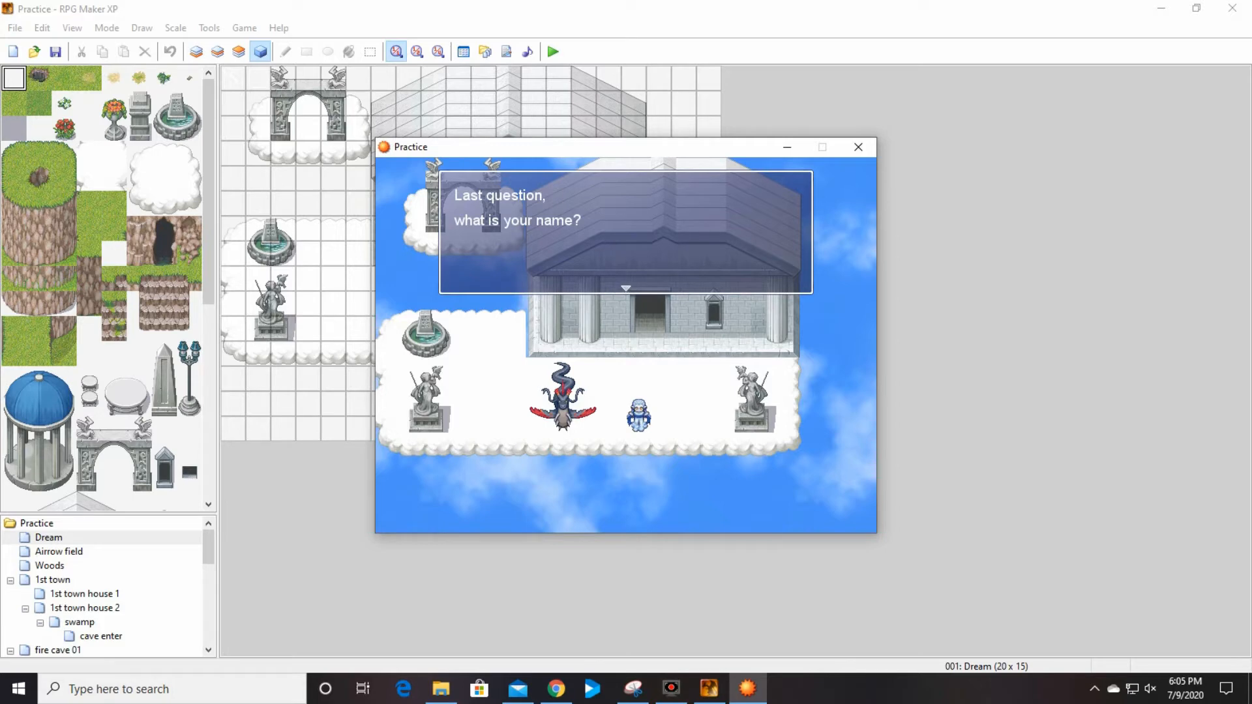
pyautogui.press('Return')
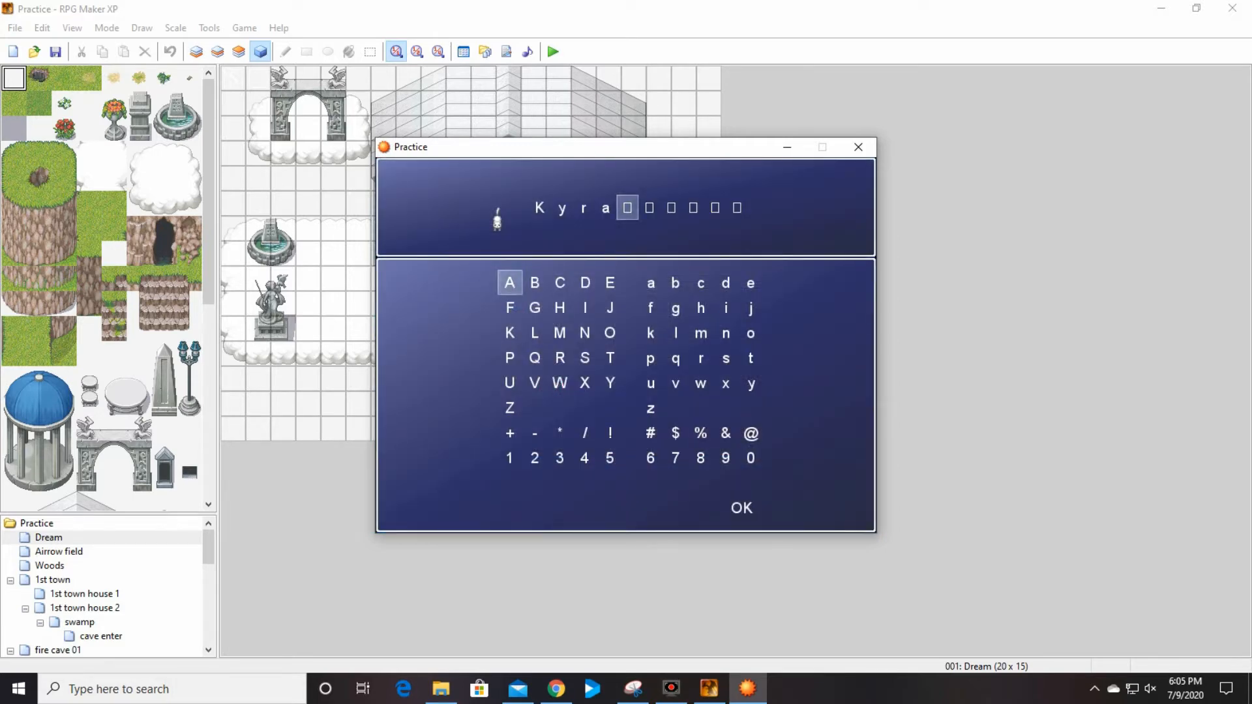
pyautogui.press('Down')
pyautogui.press('Down')
pyautogui.press('Down')
pyautogui.press('Down')
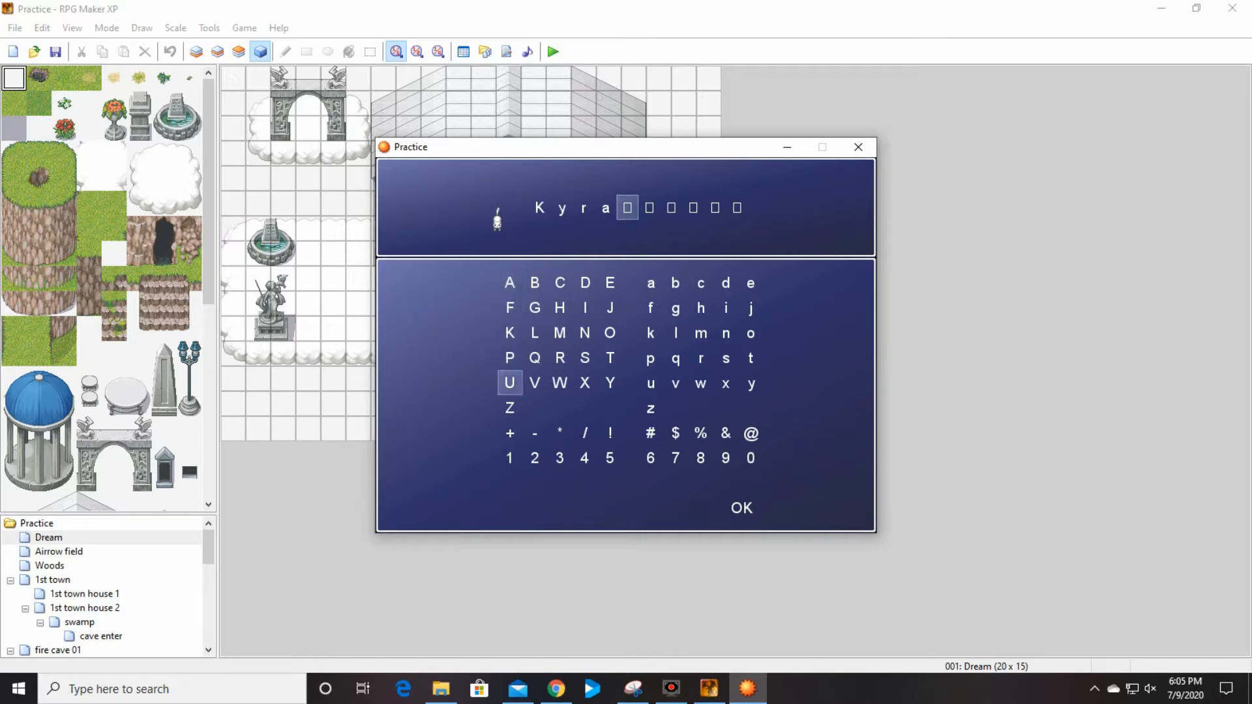
pyautogui.press('Down')
pyautogui.press('Down')
pyautogui.press('Down')
pyautogui.press('Up')
pyautogui.press('Up')
pyautogui.press('Up')
pyautogui.press('Escape')
pyautogui.press('Escape')
pyautogui.press('Escape')
pyautogui.press('Escape')
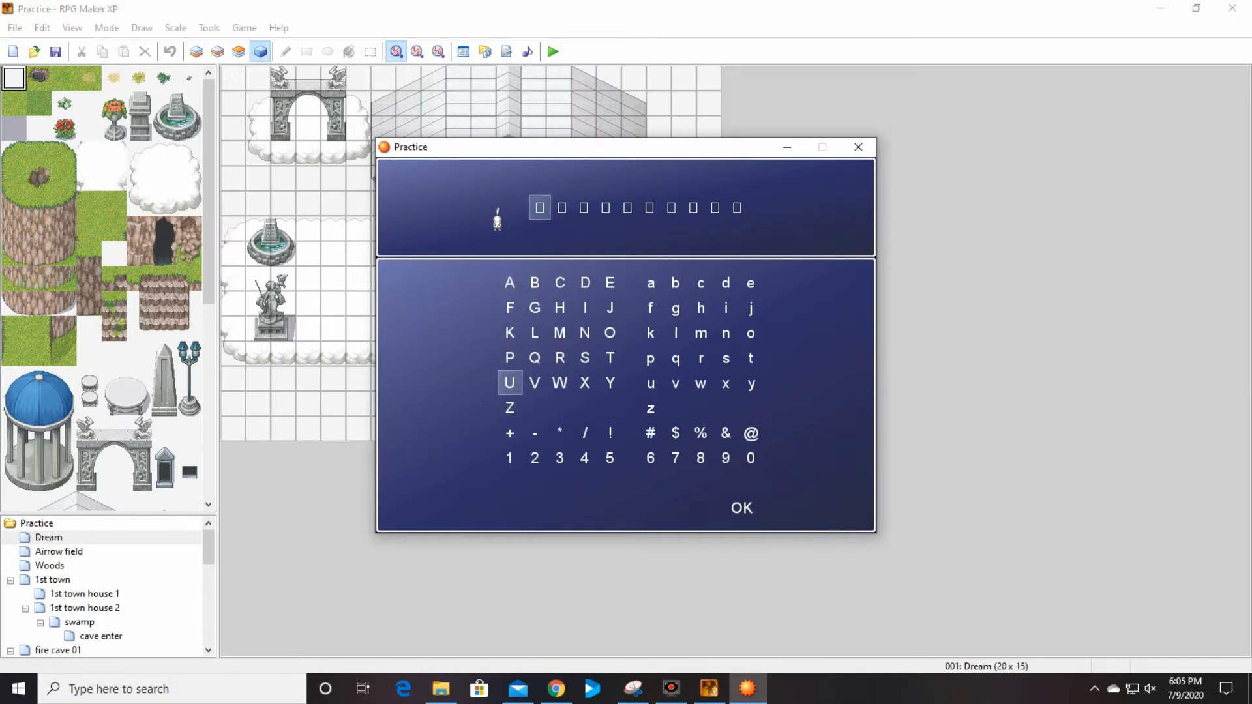
# Enter BOB in capital letters as the hero's name
pyautogui.press('Up')
pyautogui.press('Up')
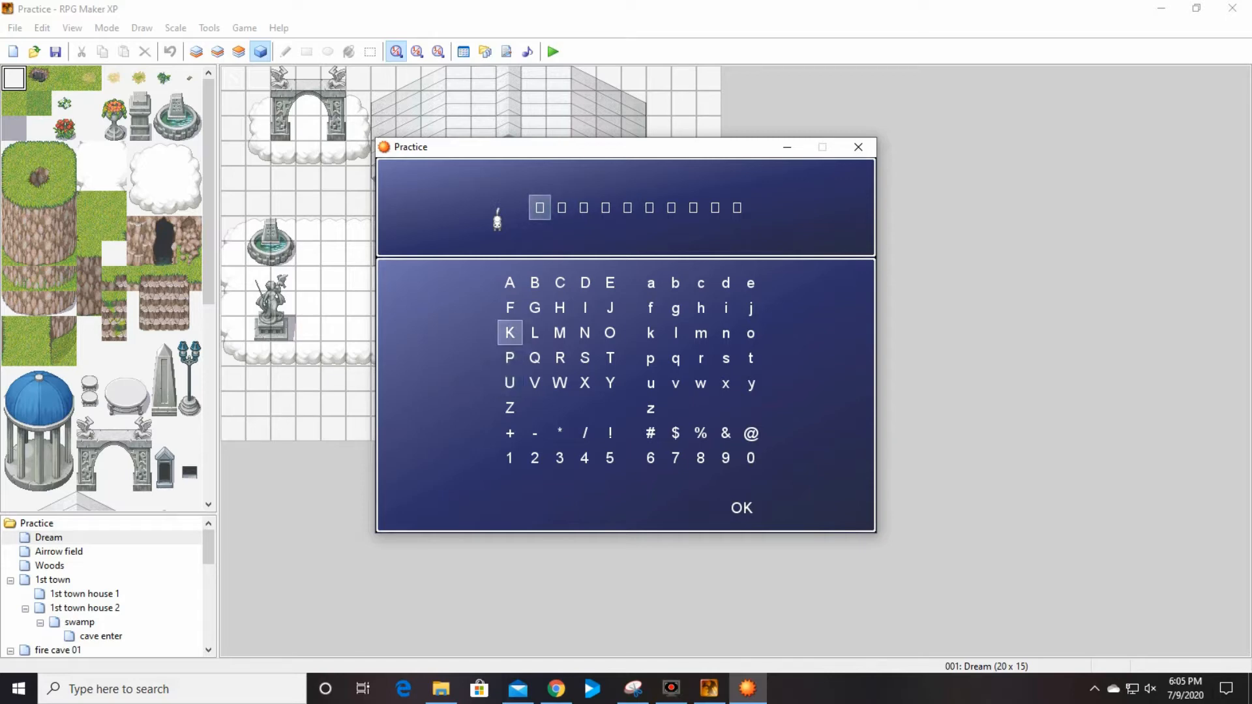
pyautogui.press('Up')
pyautogui.press('Up')
pyautogui.press('Right')
pyautogui.press('Return')
pyautogui.press('Down')
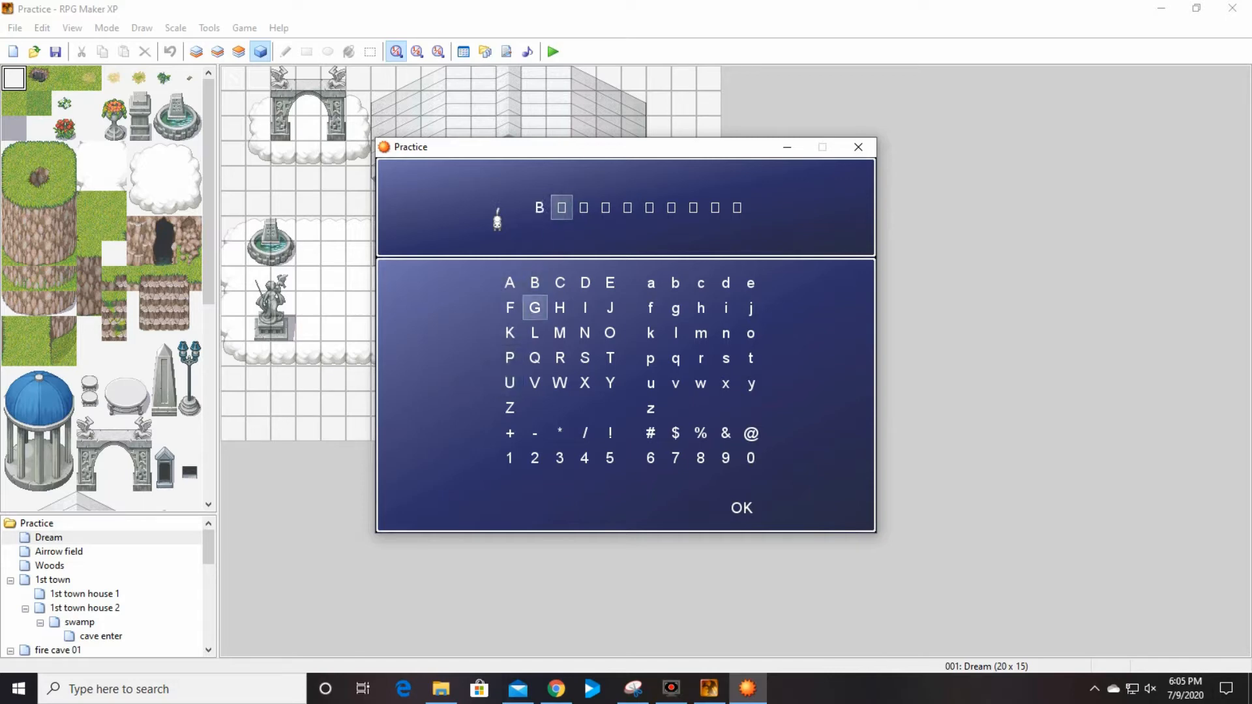
pyautogui.press('Down')
pyautogui.press('Down')
pyautogui.press('Right')
pyautogui.press('Right')
pyautogui.press('Right')
pyautogui.press('Up')
pyautogui.press('Return')
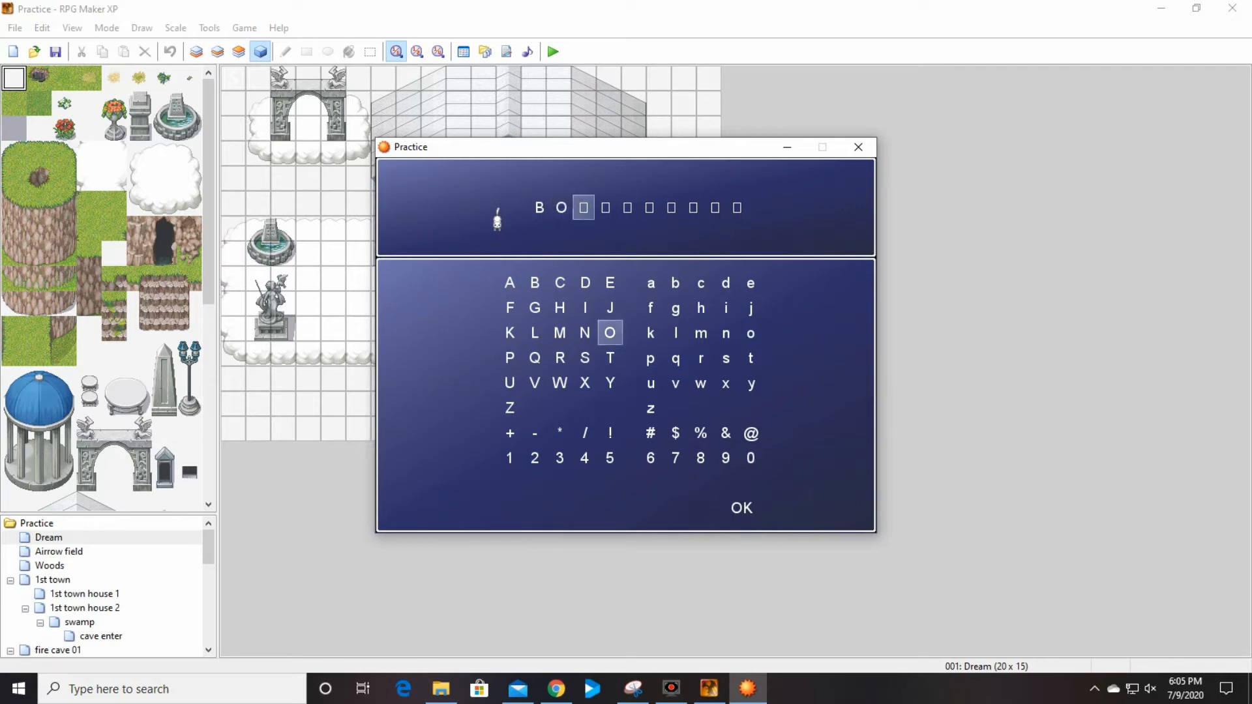
pyautogui.press('Left')
pyautogui.press('Left')
pyautogui.press('Left')
pyautogui.press('Up')
pyautogui.press('Up')
pyautogui.press('Return')
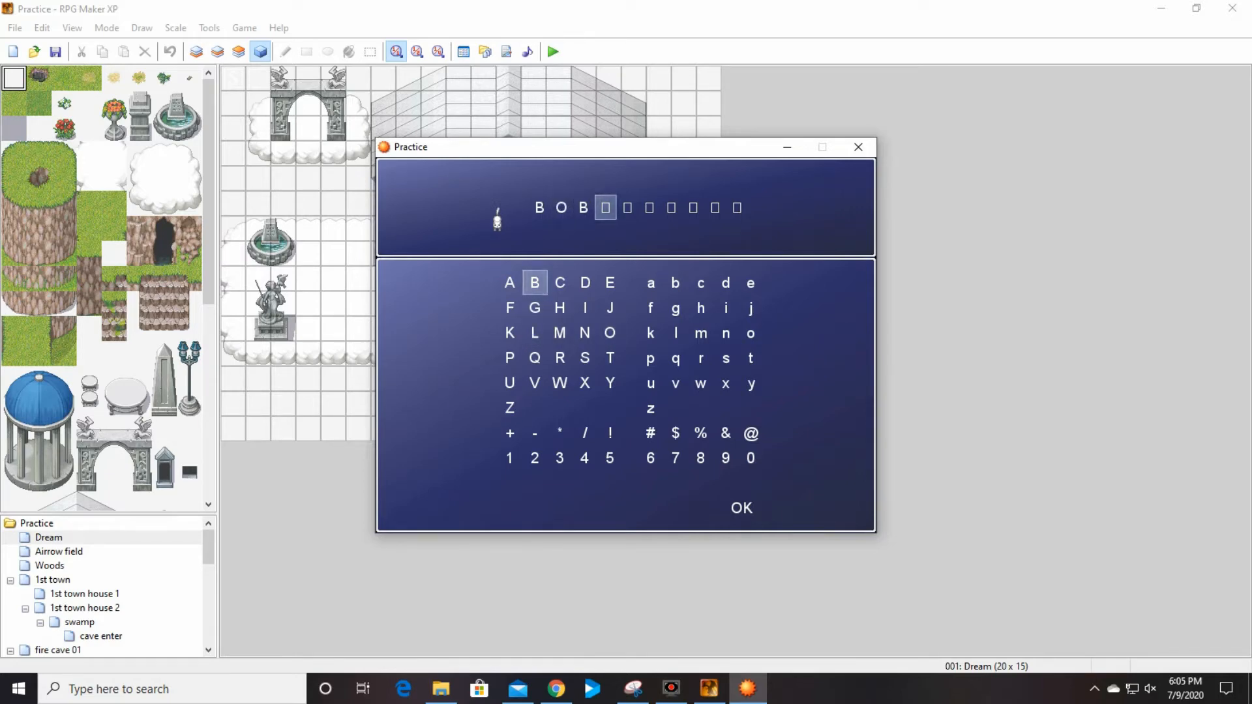
# Accept the hero's name and continue past the message about beginning the journey
pyautogui.press('Down')
pyautogui.press('Down')
pyautogui.press('Down')
pyautogui.press('Down')
pyautogui.press('Down')
pyautogui.press('Down')
pyautogui.press('Down')
pyautogui.press('Down')
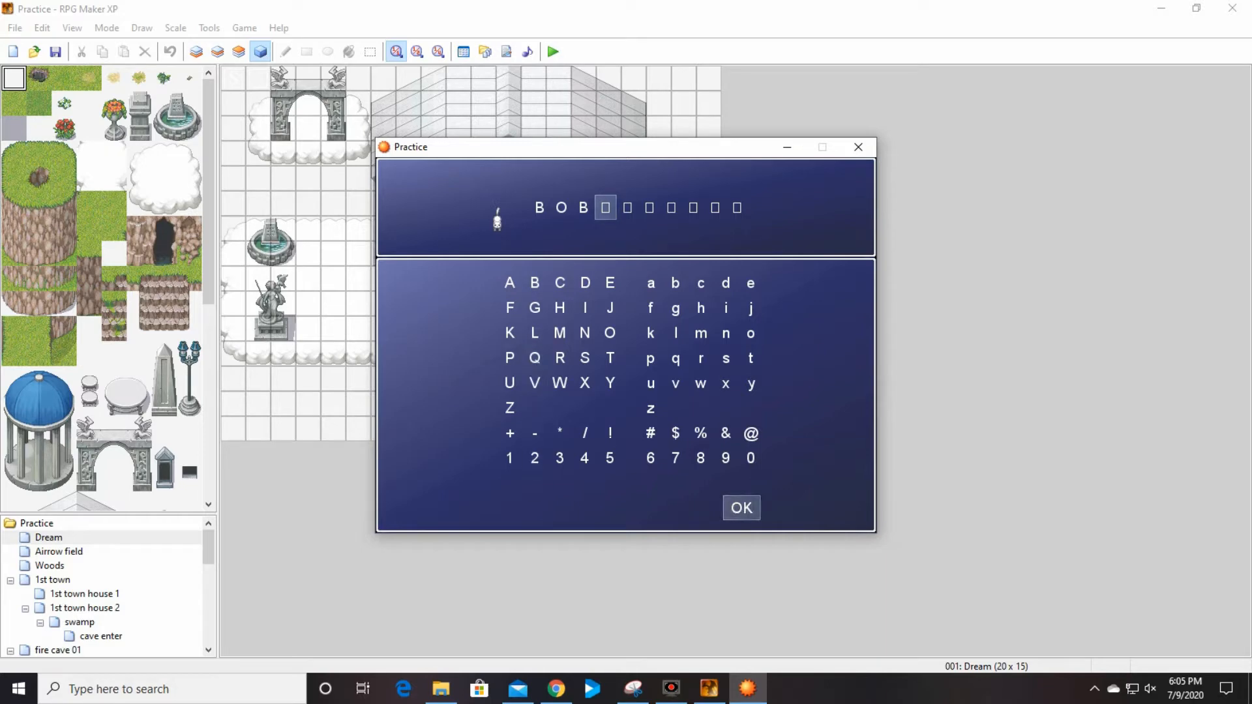
pyautogui.press('Return')
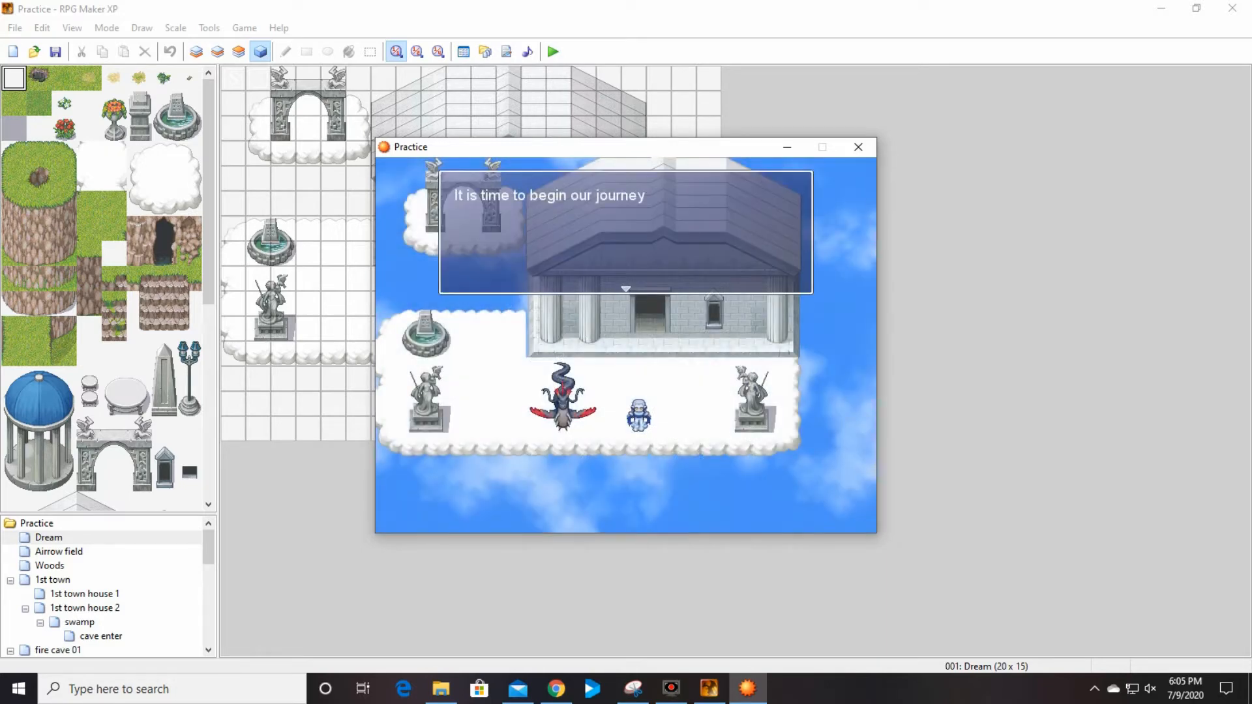
pyautogui.press('Return')
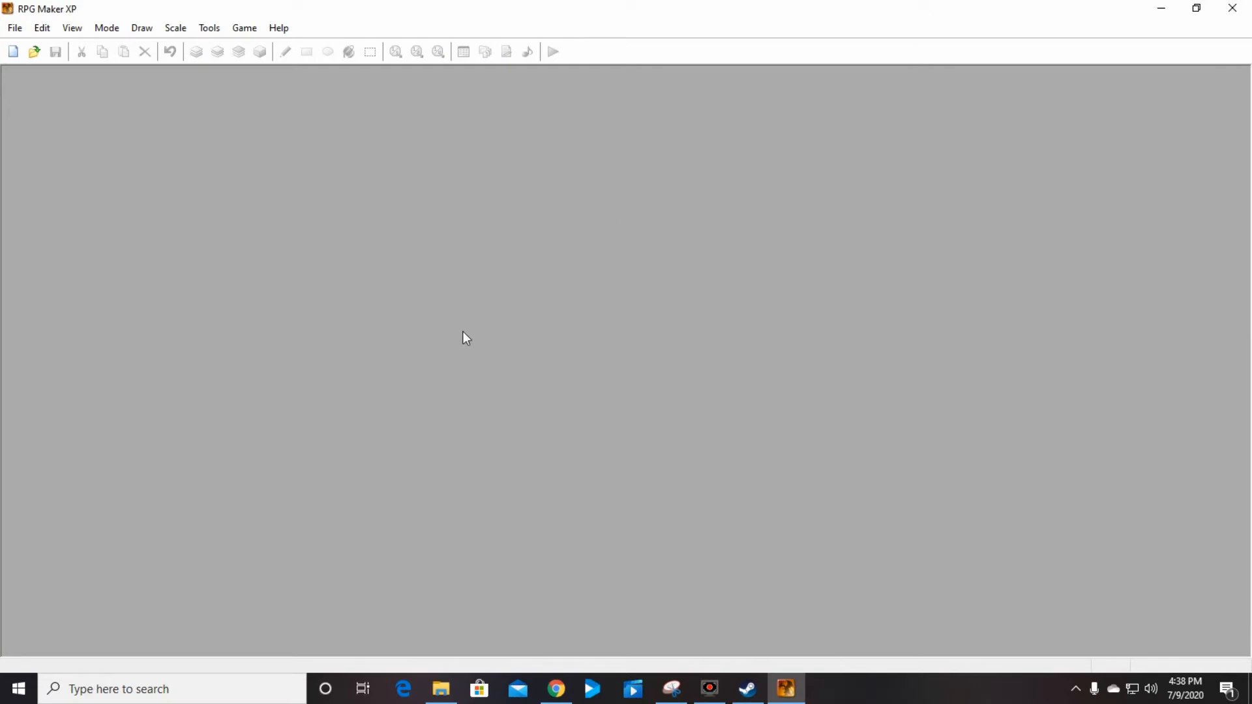
# Create a new project, Project3, and rename its map MAP001 as dream in the map properties
pyautogui.click(14, 27)
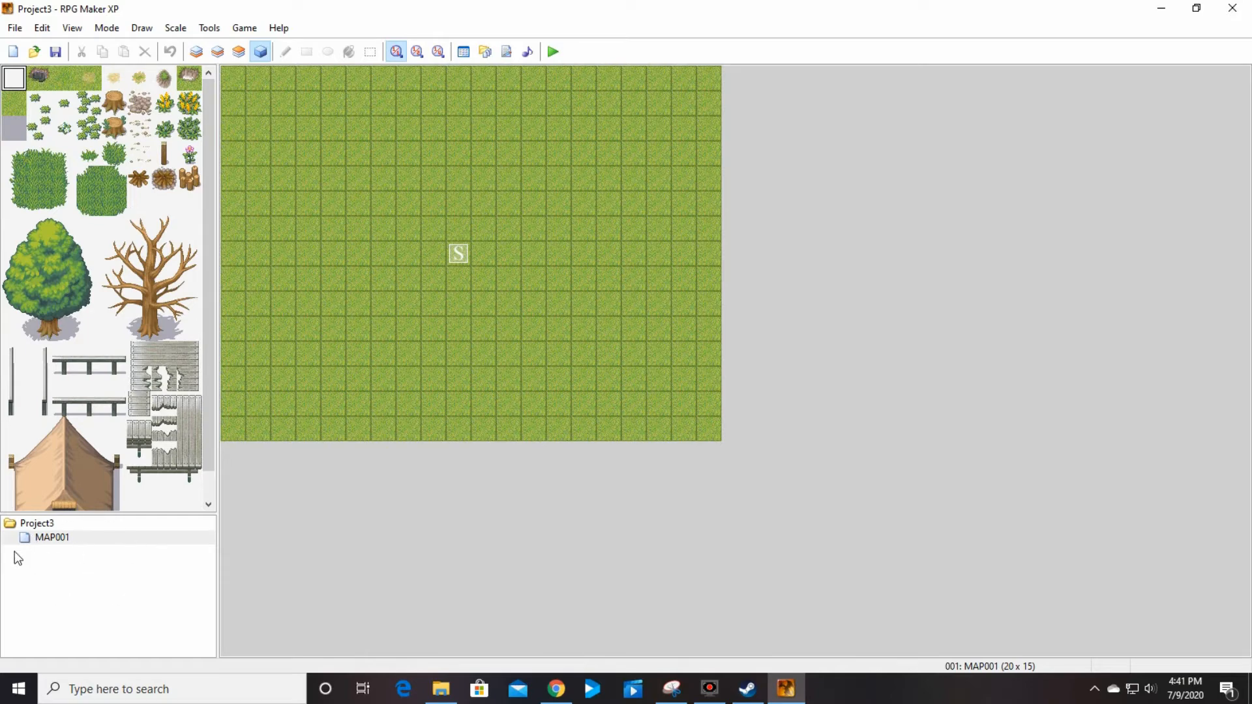
pyautogui.click(63, 536)
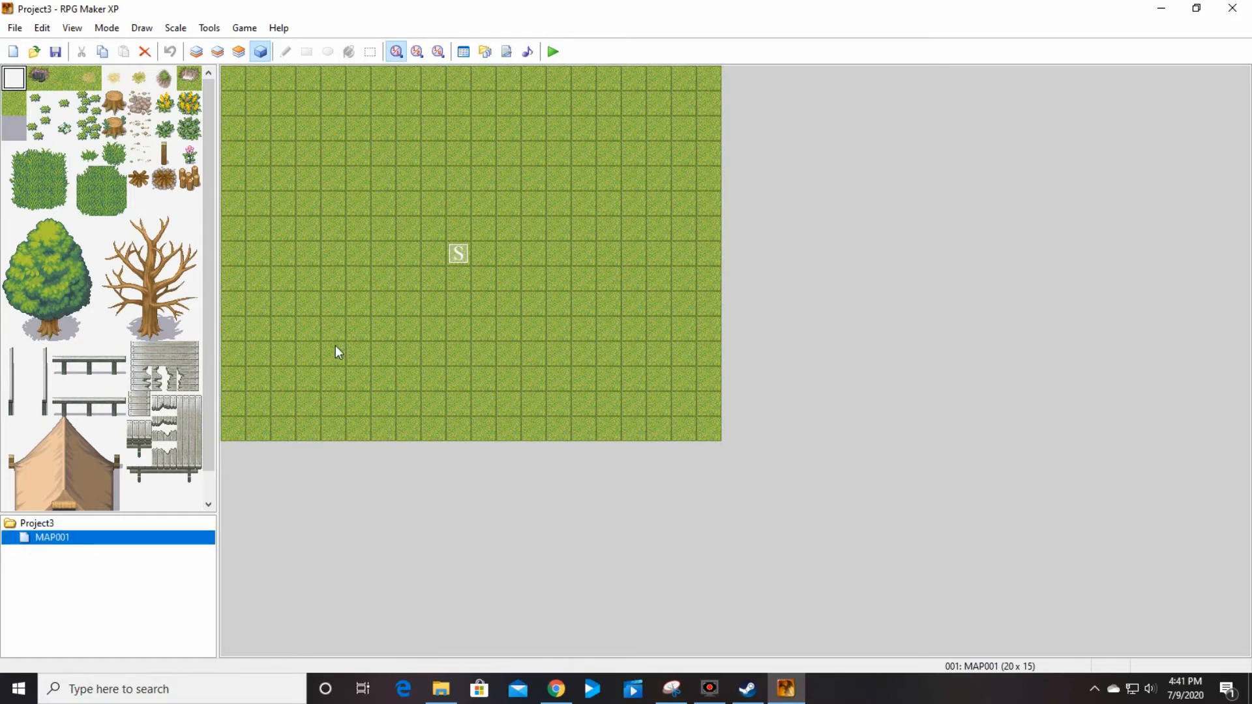
pyautogui.rightClick(97, 543)
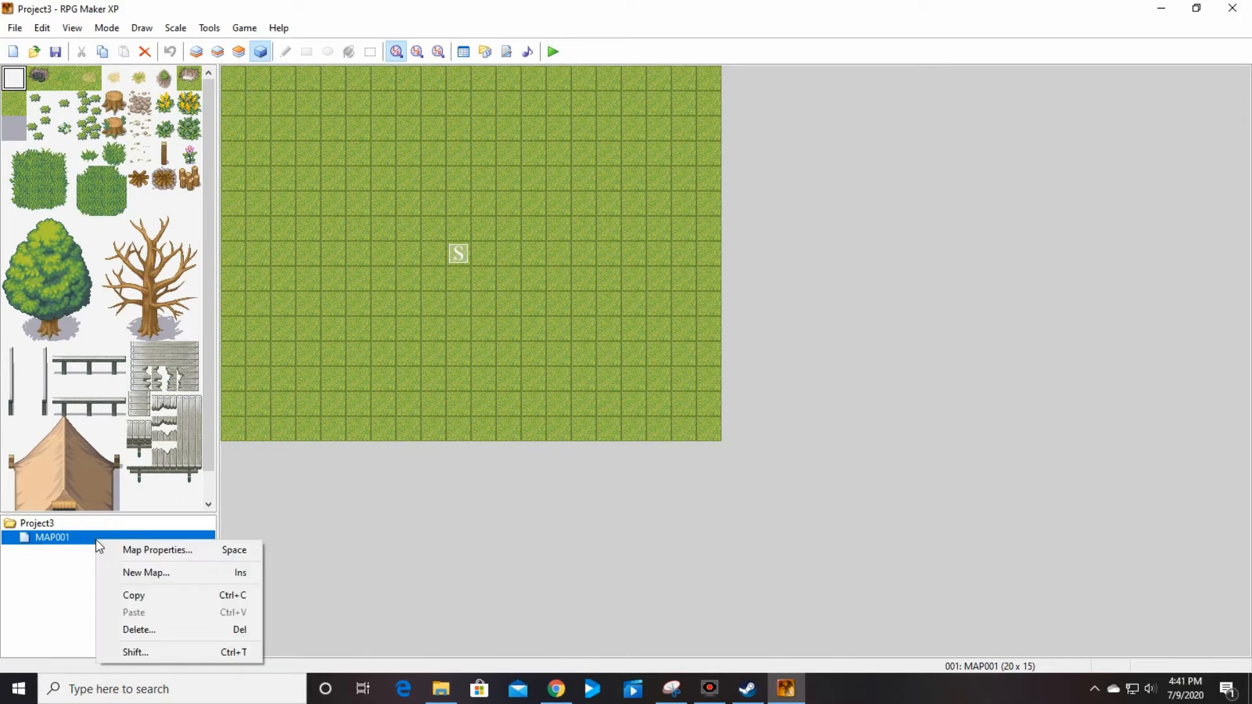
pyautogui.click(152, 551)
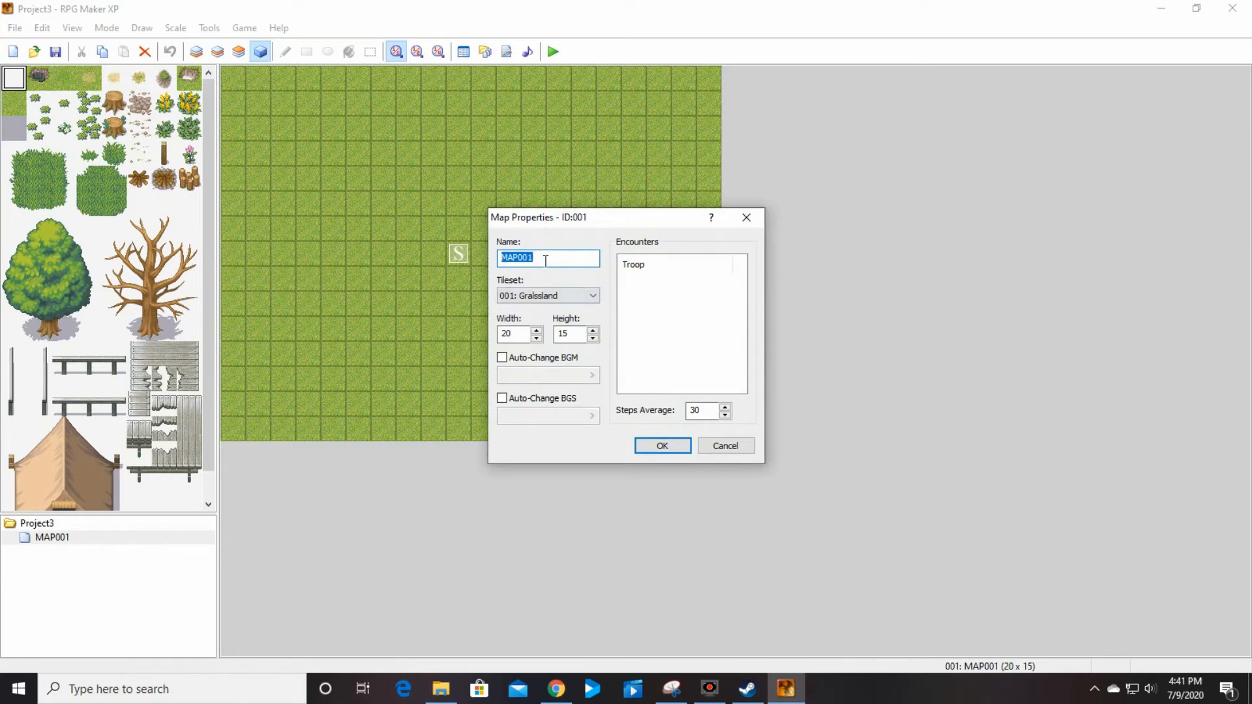
pyautogui.write('dream')
# Set the dream map's tileset to 032: Heaven and apply the map properties
pyautogui.click(597, 296)
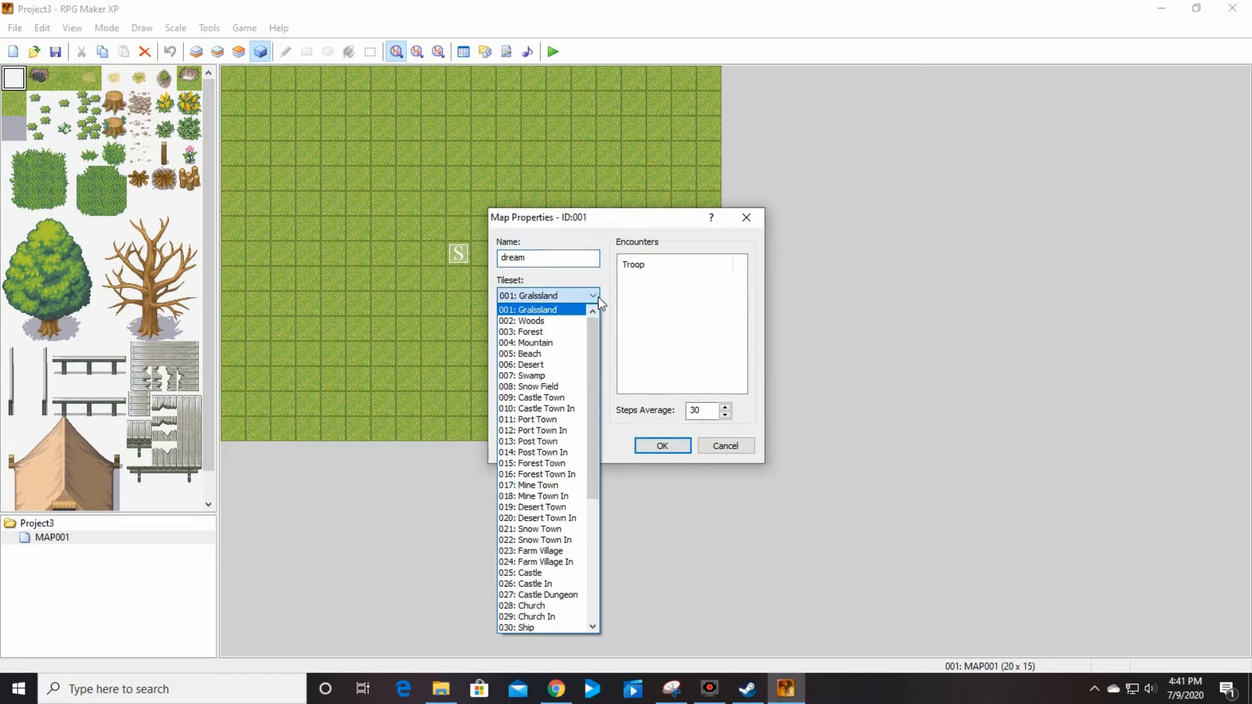
pyautogui.moveTo(599, 341); pyautogui.dragTo(608, 417)
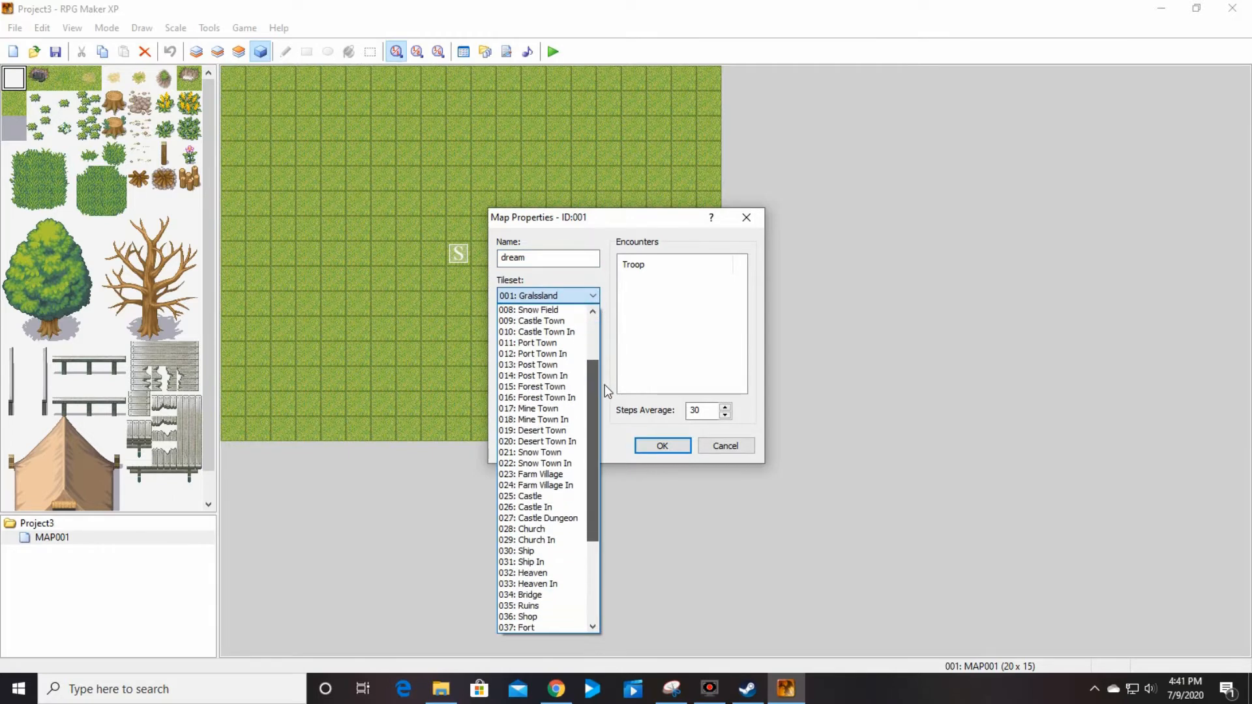
pyautogui.click(547, 533)
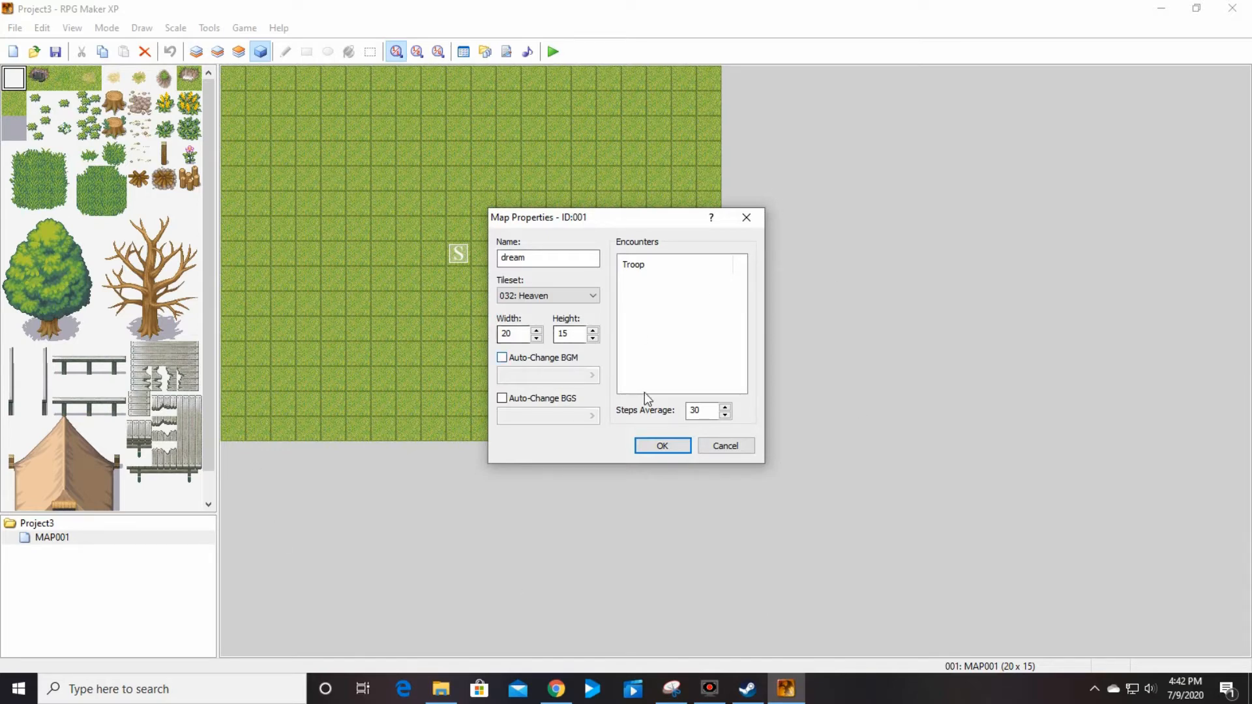
pyautogui.click(662, 446)
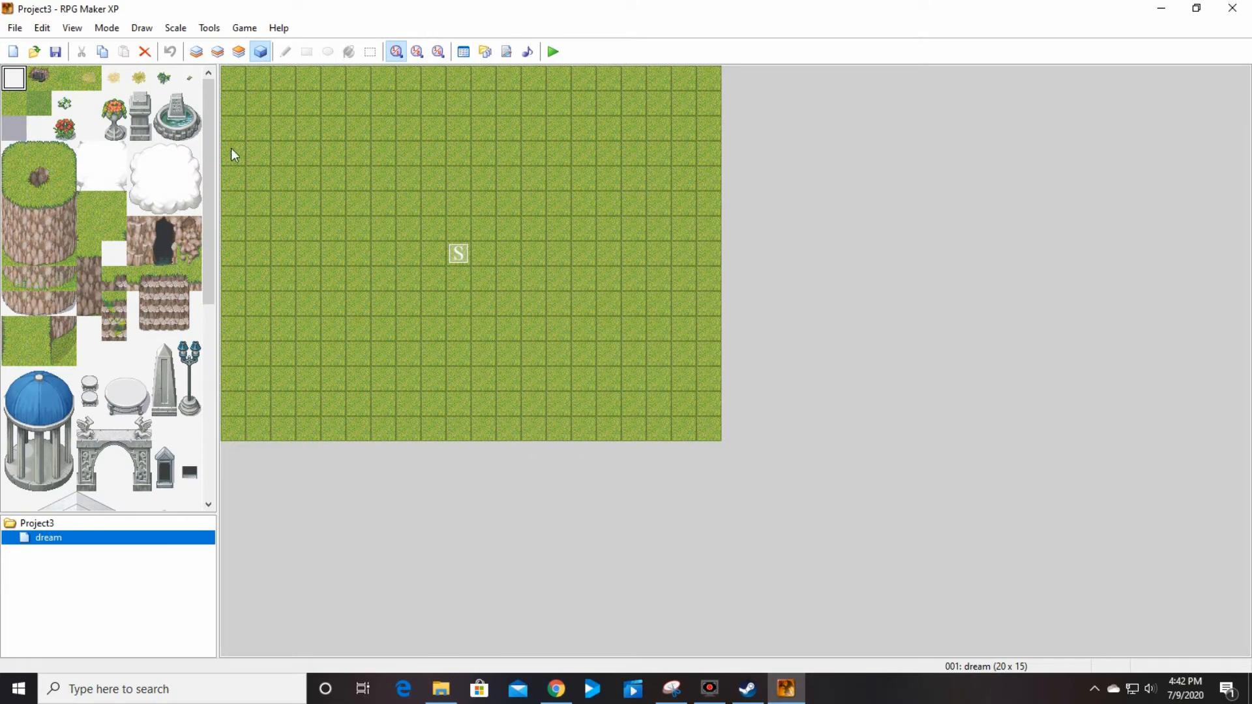
# Fill the whole dream map on layer 1 with the blank tile, replacing the grass
pyautogui.click(16, 81)
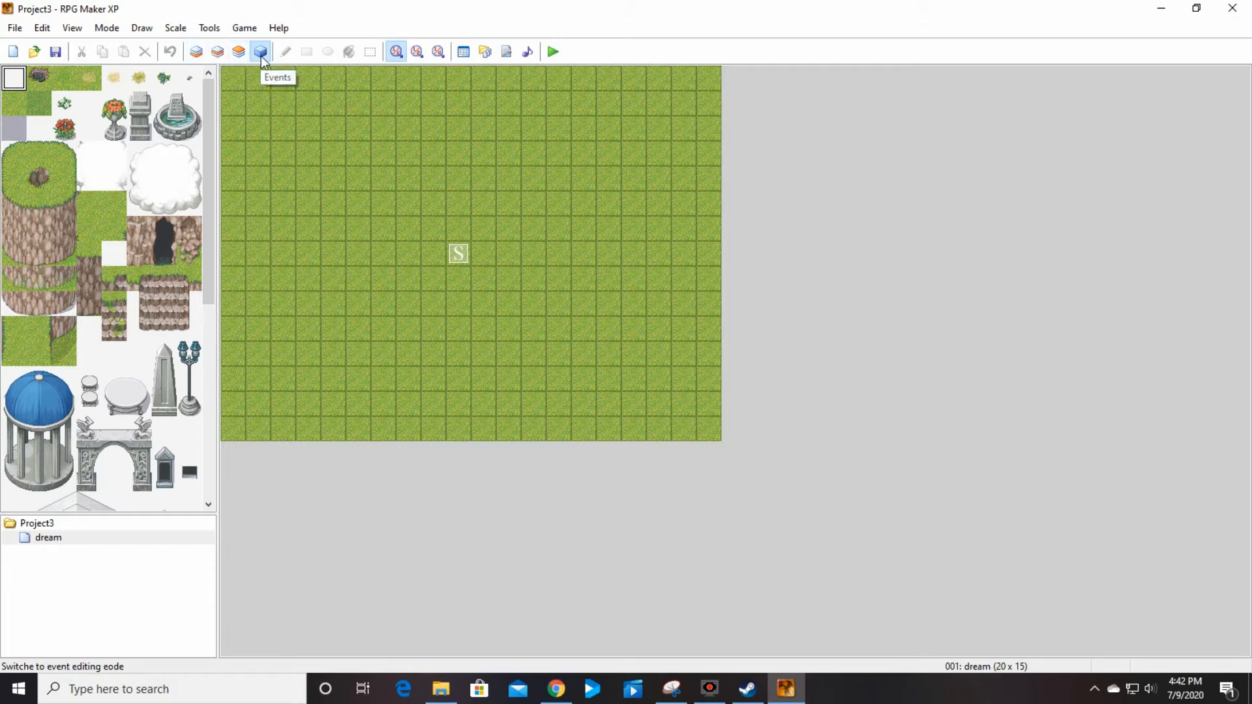
pyautogui.click(199, 59)
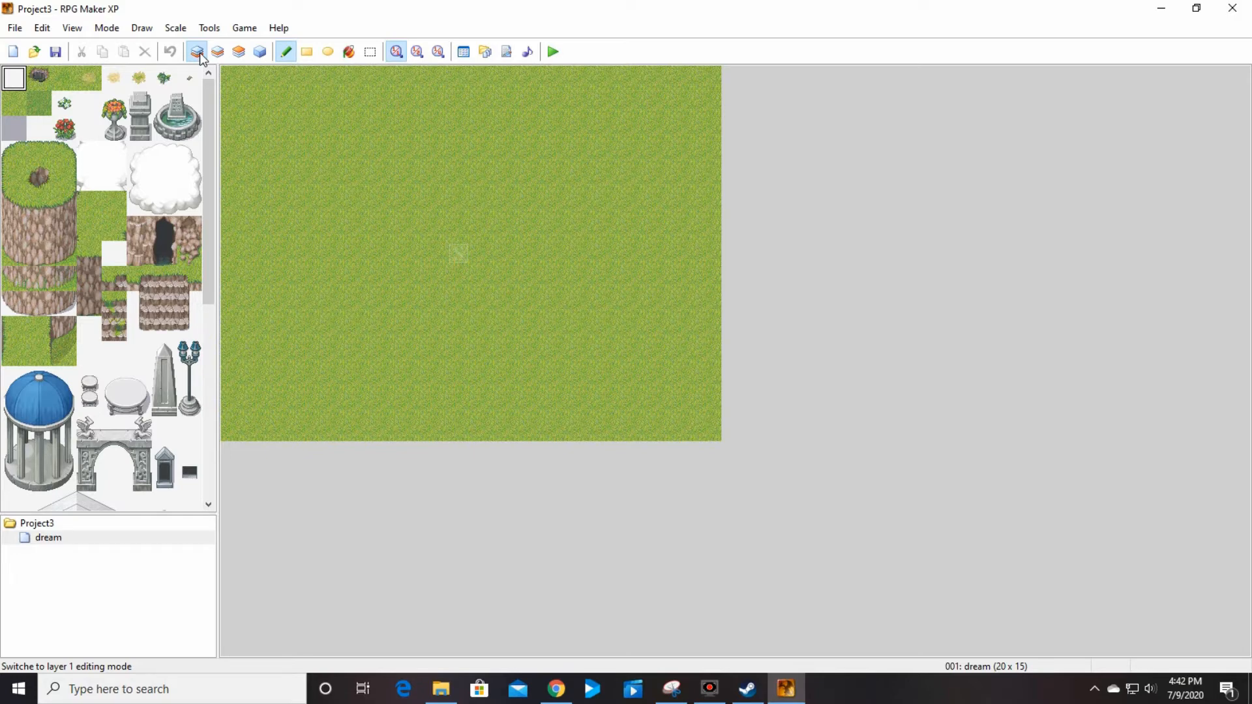
pyautogui.click(353, 56)
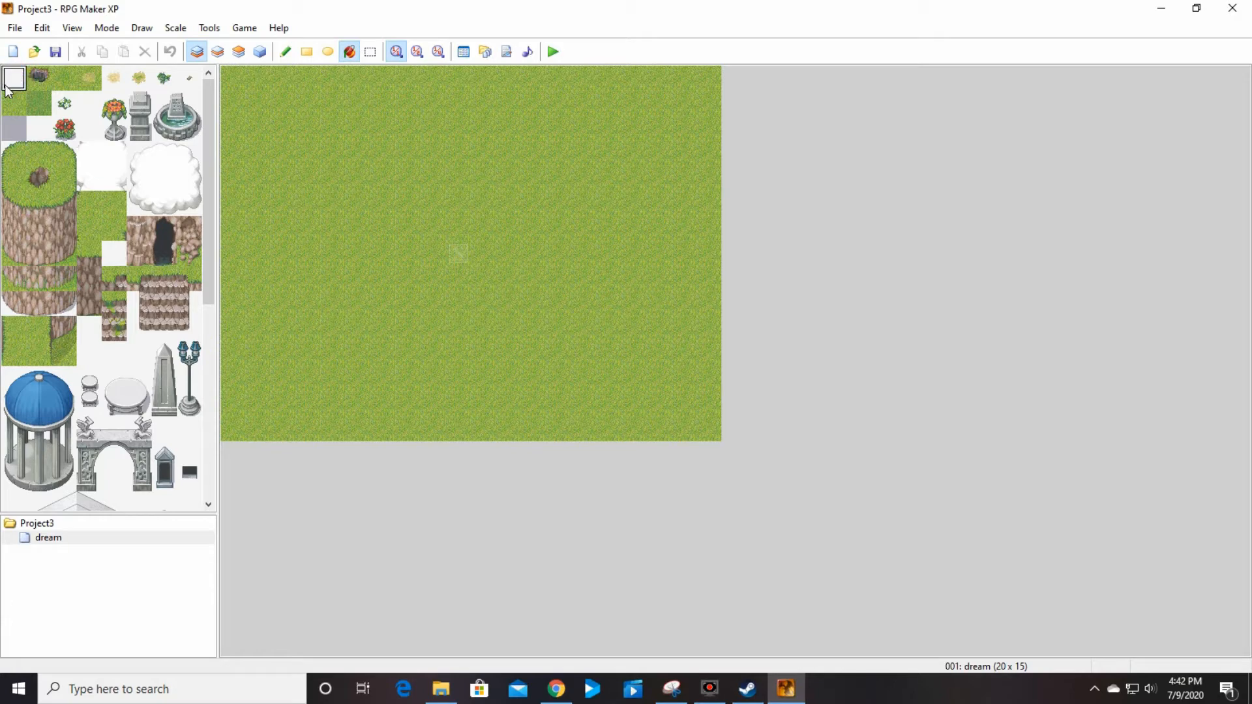
pyautogui.click(366, 104)
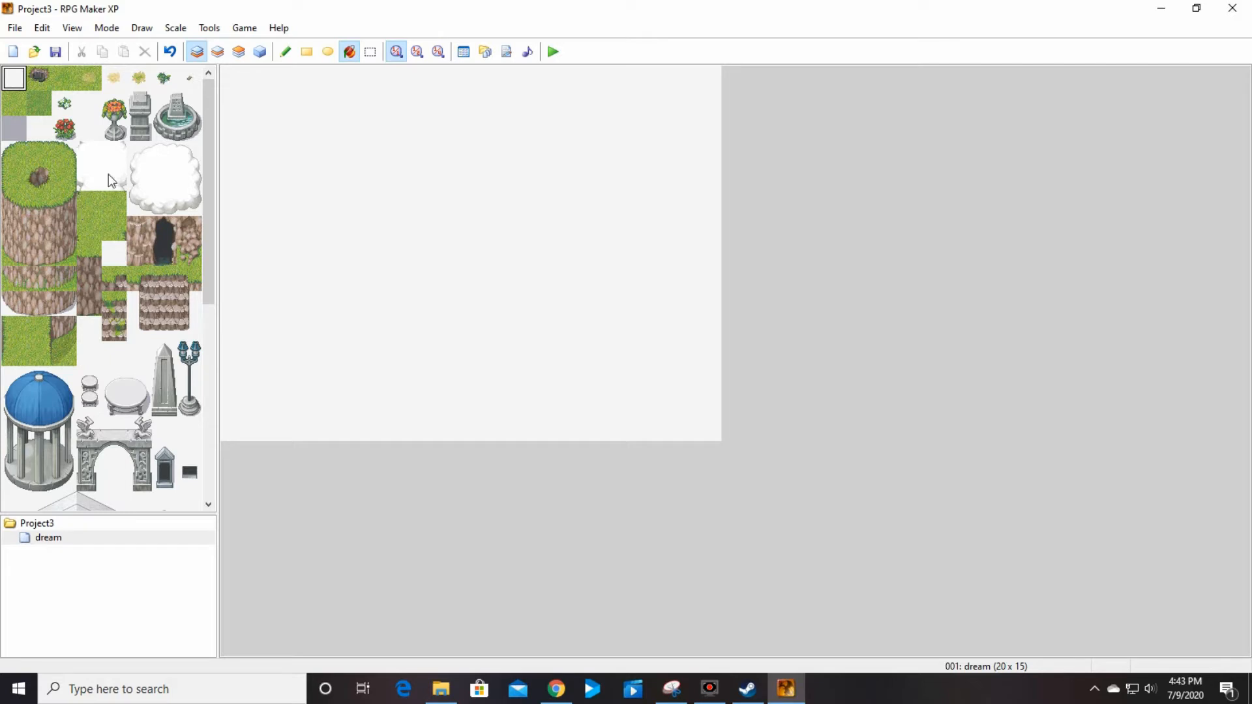
# Draw the cloud platform's left side in column 4, from the upper-left corner tile in row 6 to the lower-left corner in row 11
pyautogui.click(288, 52)
pyautogui.click(142, 157)
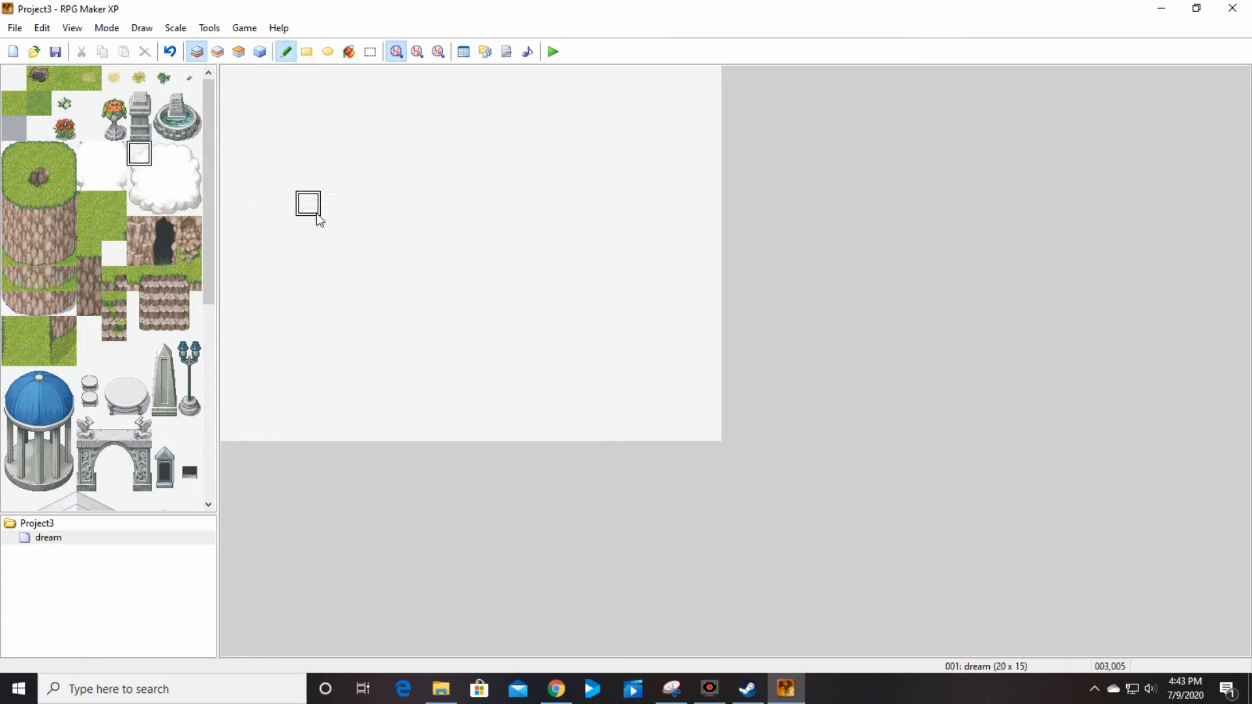
pyautogui.click(331, 231)
pyautogui.click(137, 179)
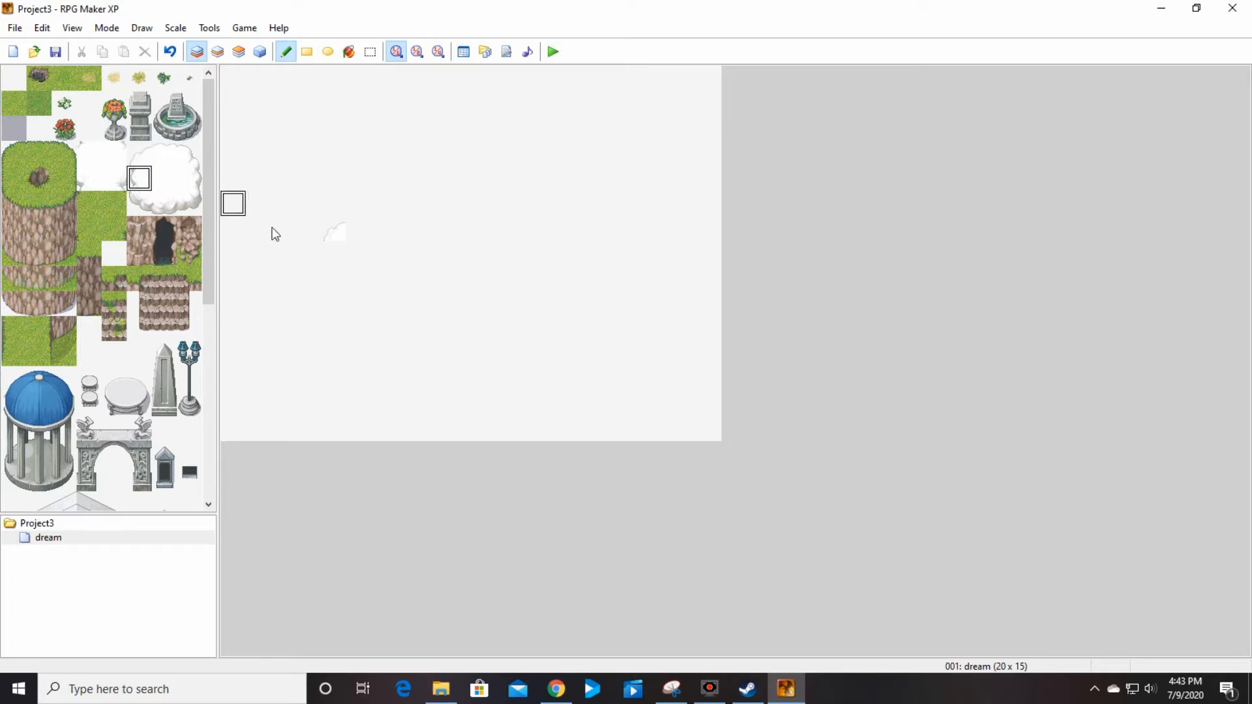
pyautogui.moveTo(331, 260); pyautogui.dragTo(328, 330)
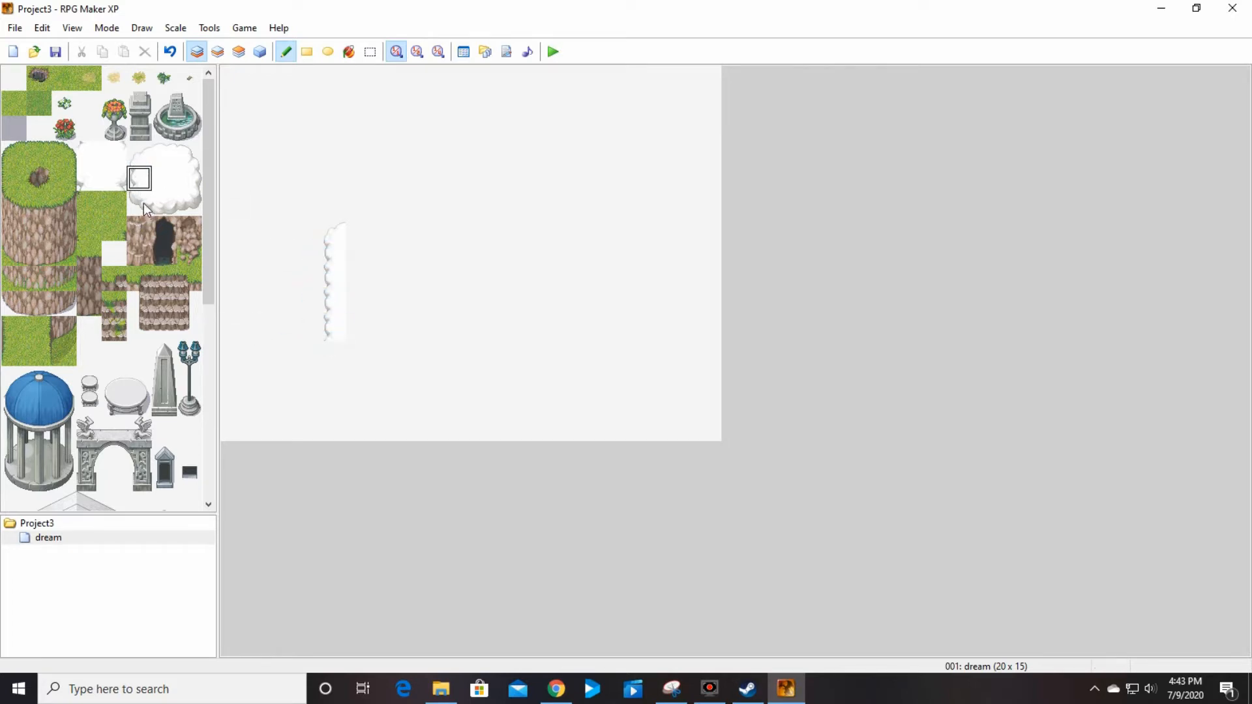
pyautogui.click(140, 203)
pyautogui.click(334, 352)
# Draw the cloud's bottom edge rightward from the lower-left corner, erasing the stray edge tiles painted one row below it
pyautogui.click(167, 207)
pyautogui.moveTo(358, 352); pyautogui.dragTo(551, 370)
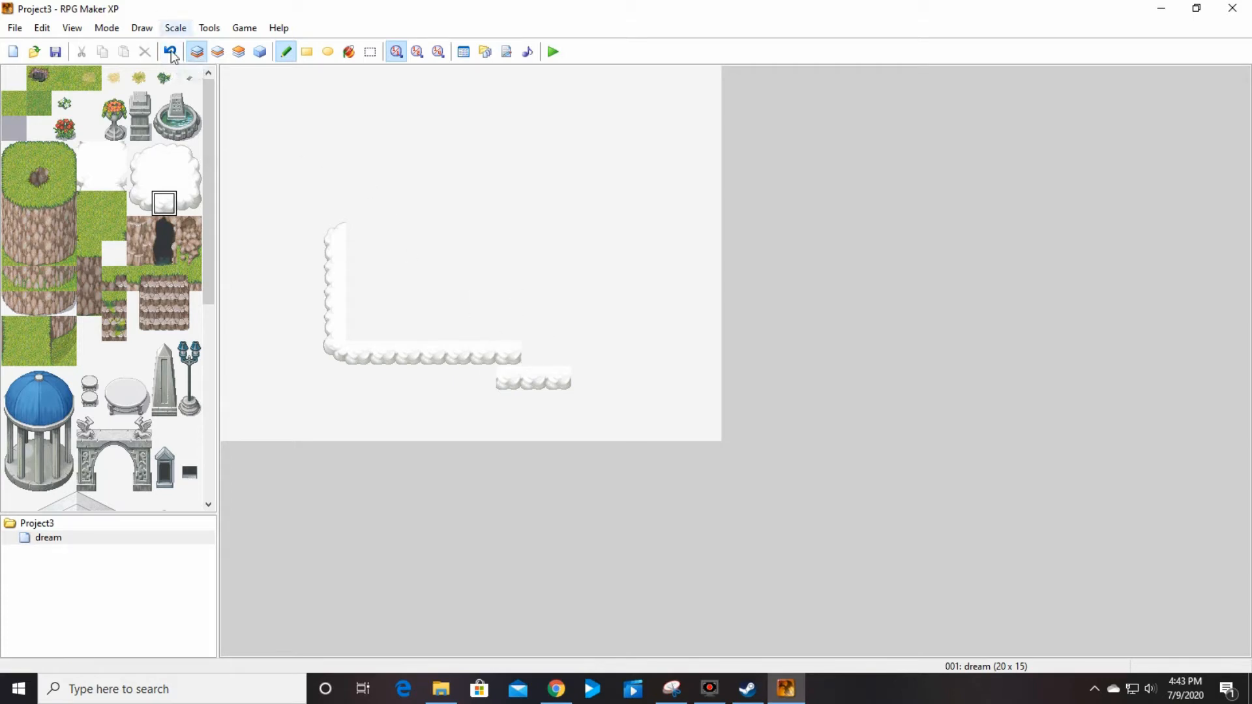
pyautogui.click(12, 79)
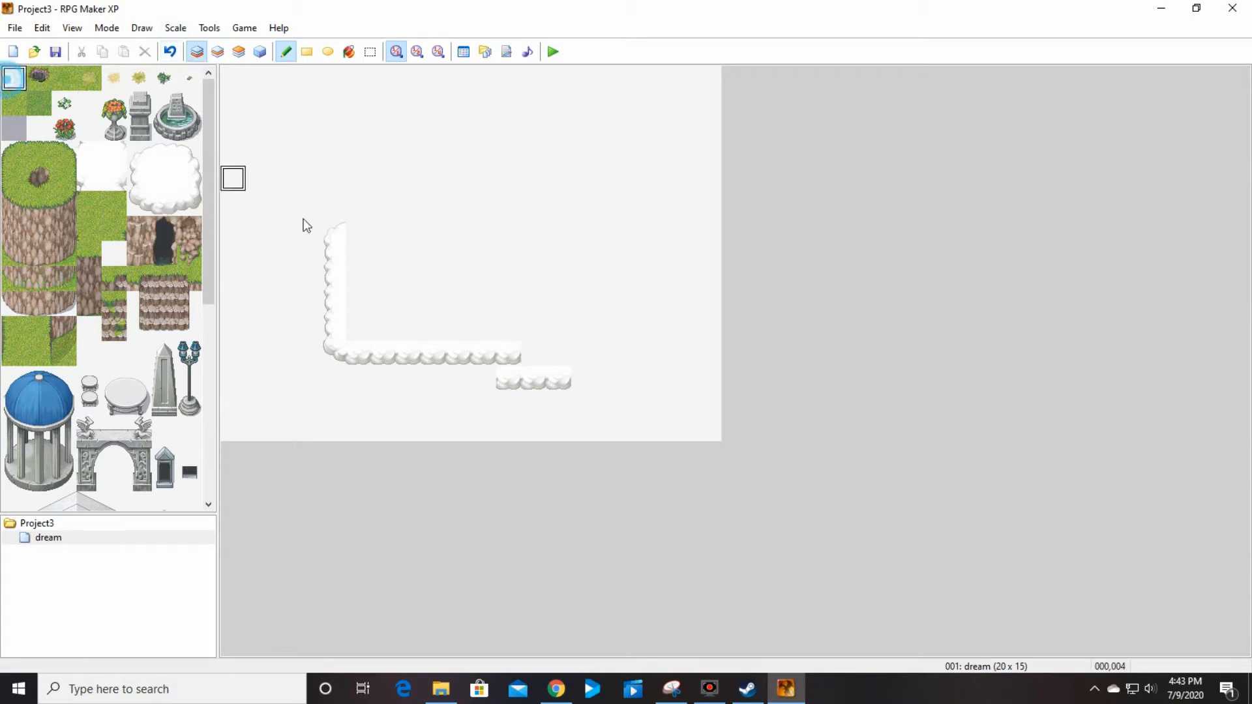
pyautogui.moveTo(491, 381); pyautogui.dragTo(583, 380)
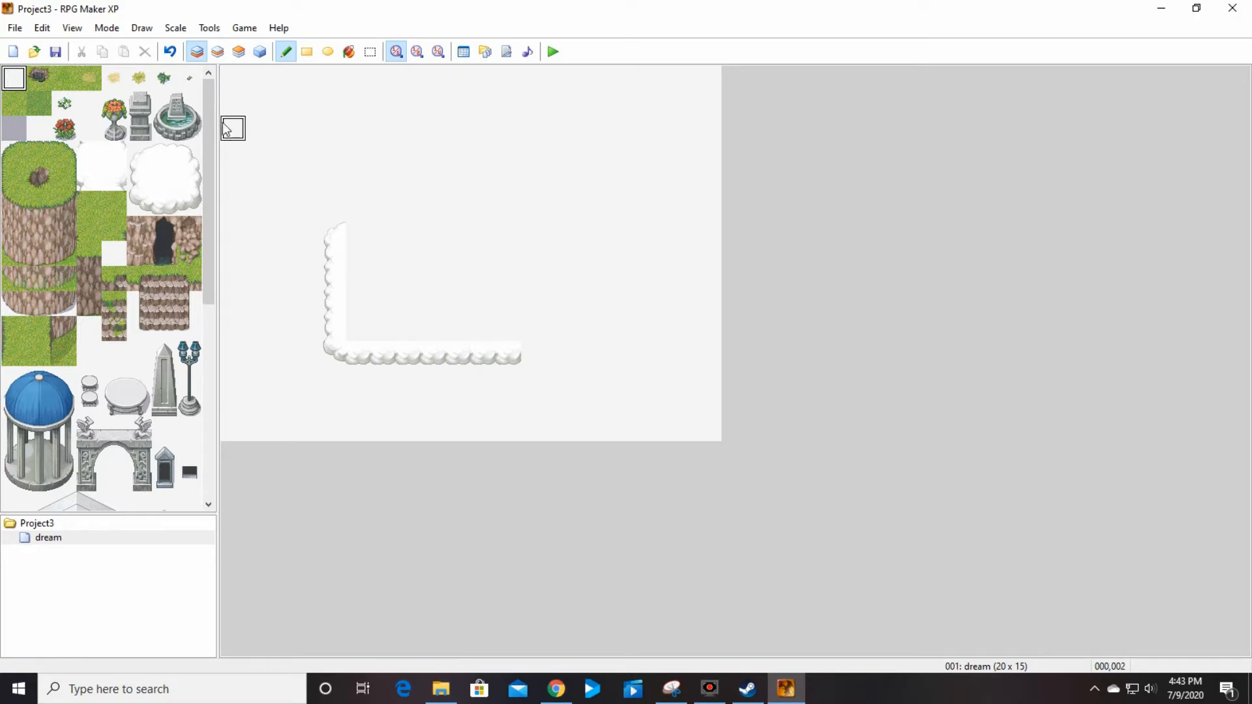
# Select a rectangular region around the right end of the cloud's bottom edge and delete its tiles
pyautogui.click(371, 51)
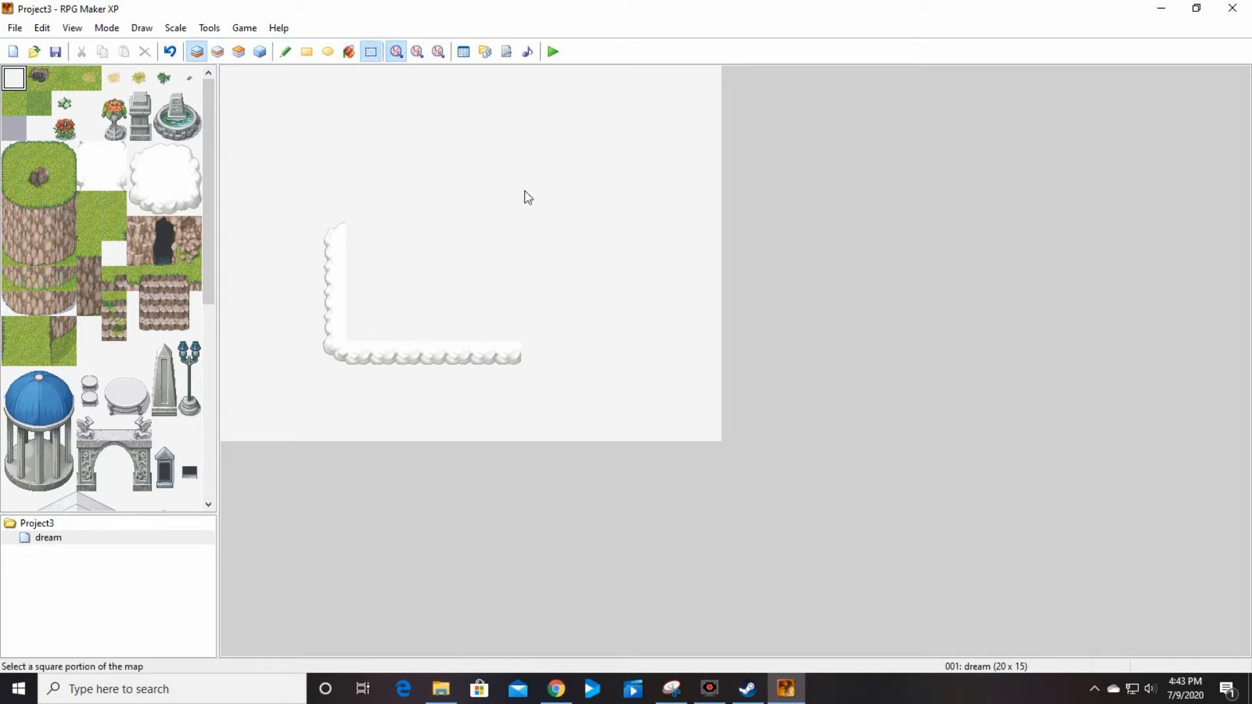
pyautogui.click(445, 292)
pyautogui.moveTo(459, 349); pyautogui.dragTo(583, 402)
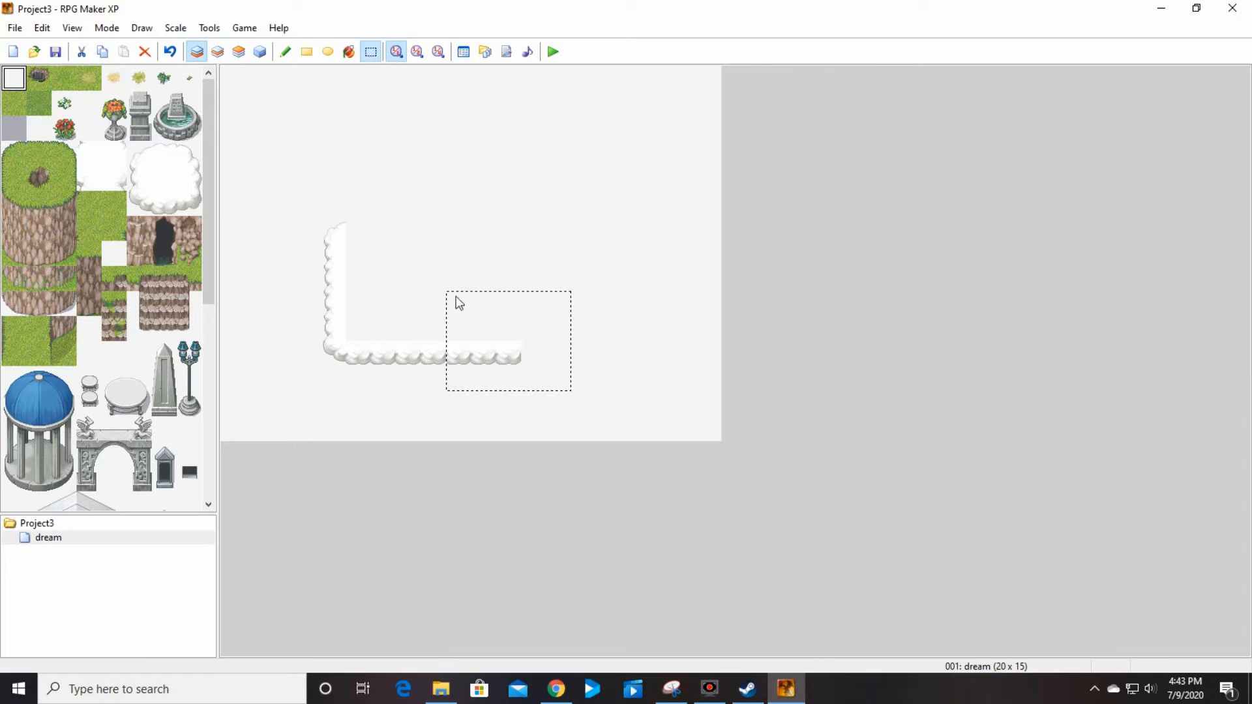
pyautogui.press('Delete')
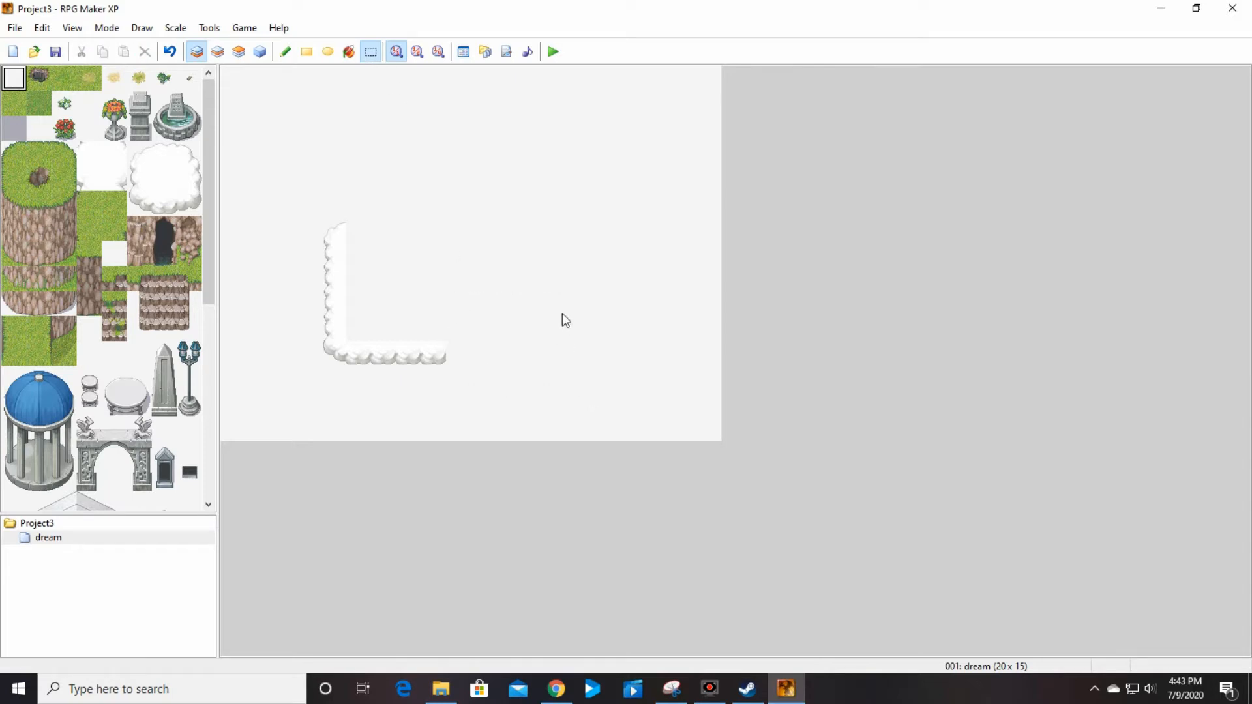
# Extend the cloud's bottom edge along row 11 to column 16 and place the lower-right corner tile at 017,011
pyautogui.click(291, 56)
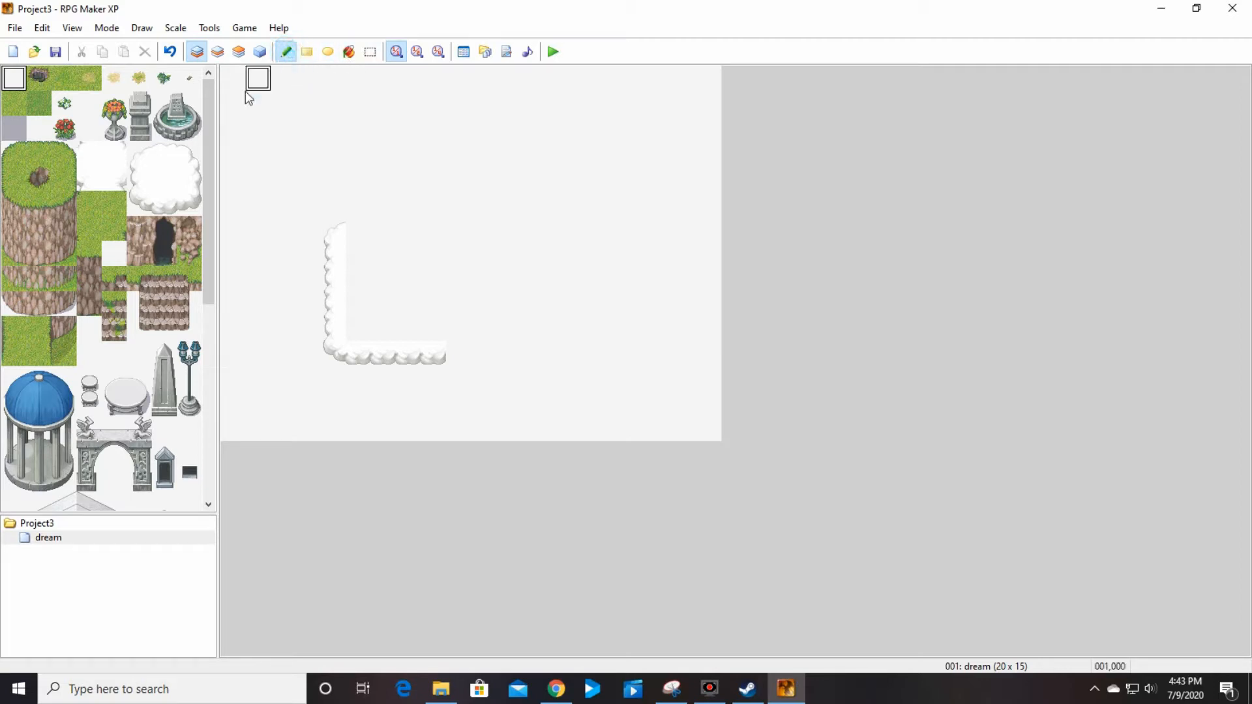
pyautogui.click(163, 204)
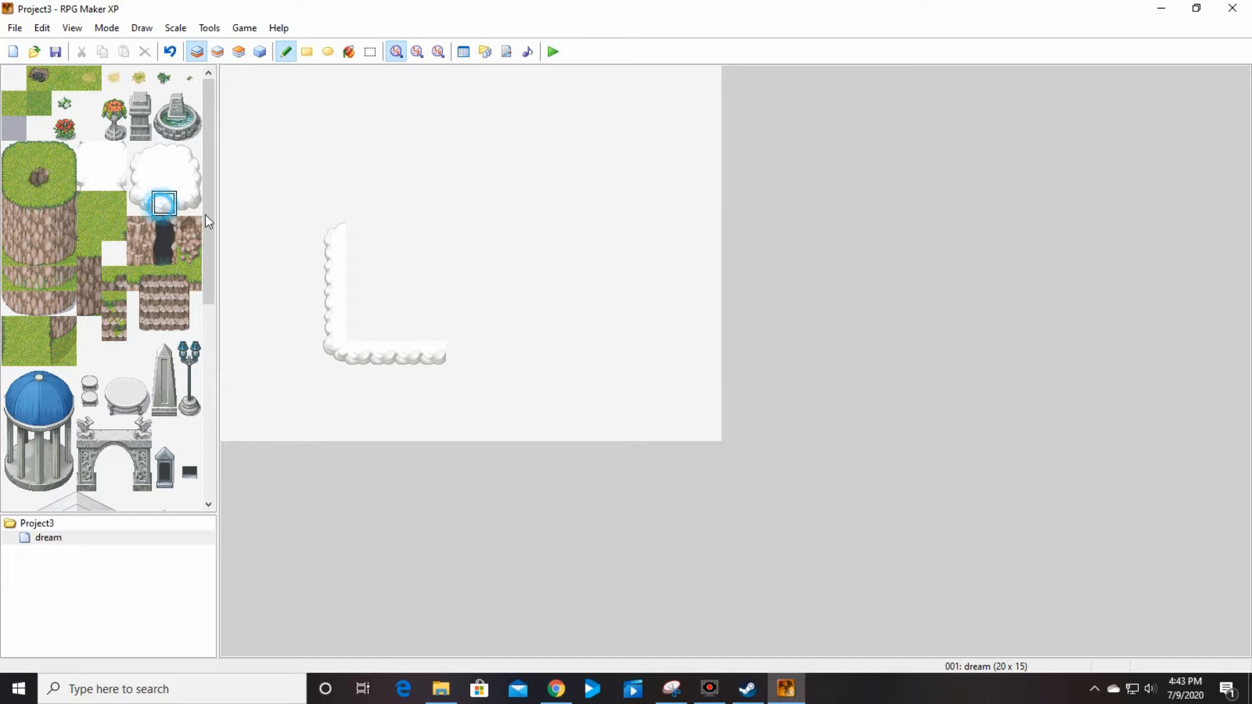
pyautogui.click(459, 350)
pyautogui.click(493, 350)
pyautogui.click(515, 346)
pyautogui.click(533, 353)
pyautogui.click(559, 353)
pyautogui.click(581, 352)
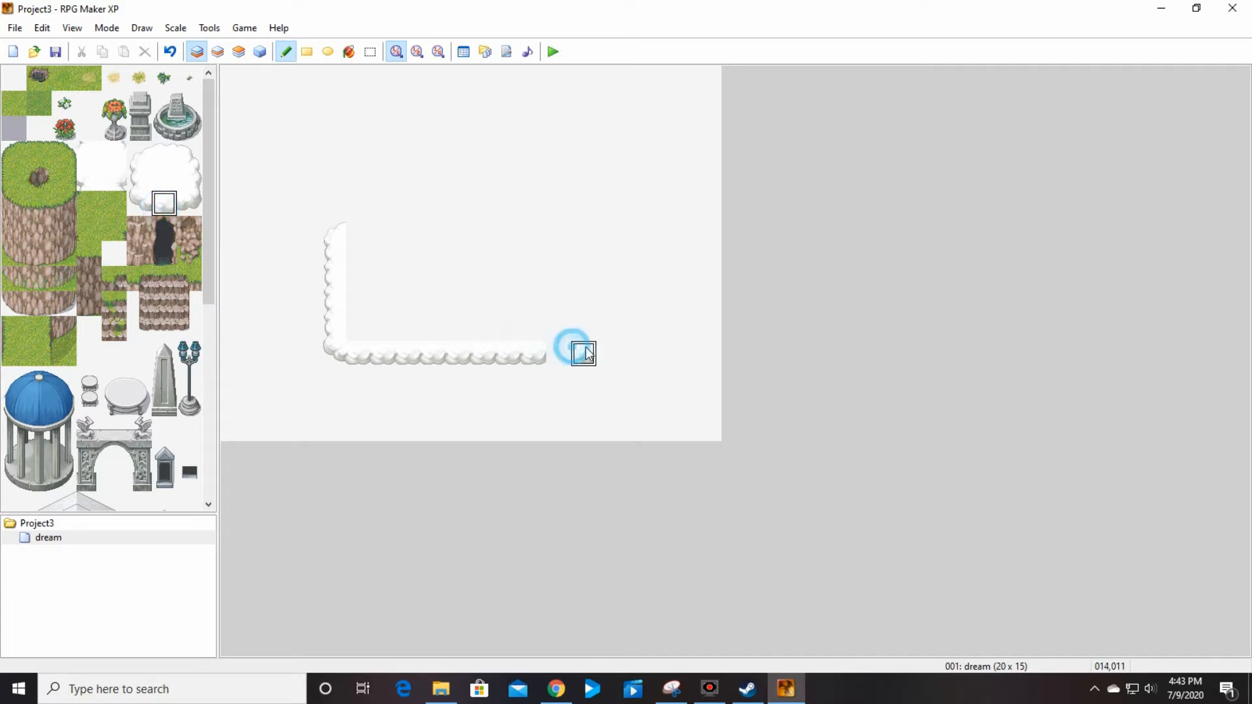
pyautogui.click(612, 353)
pyautogui.click(634, 353)
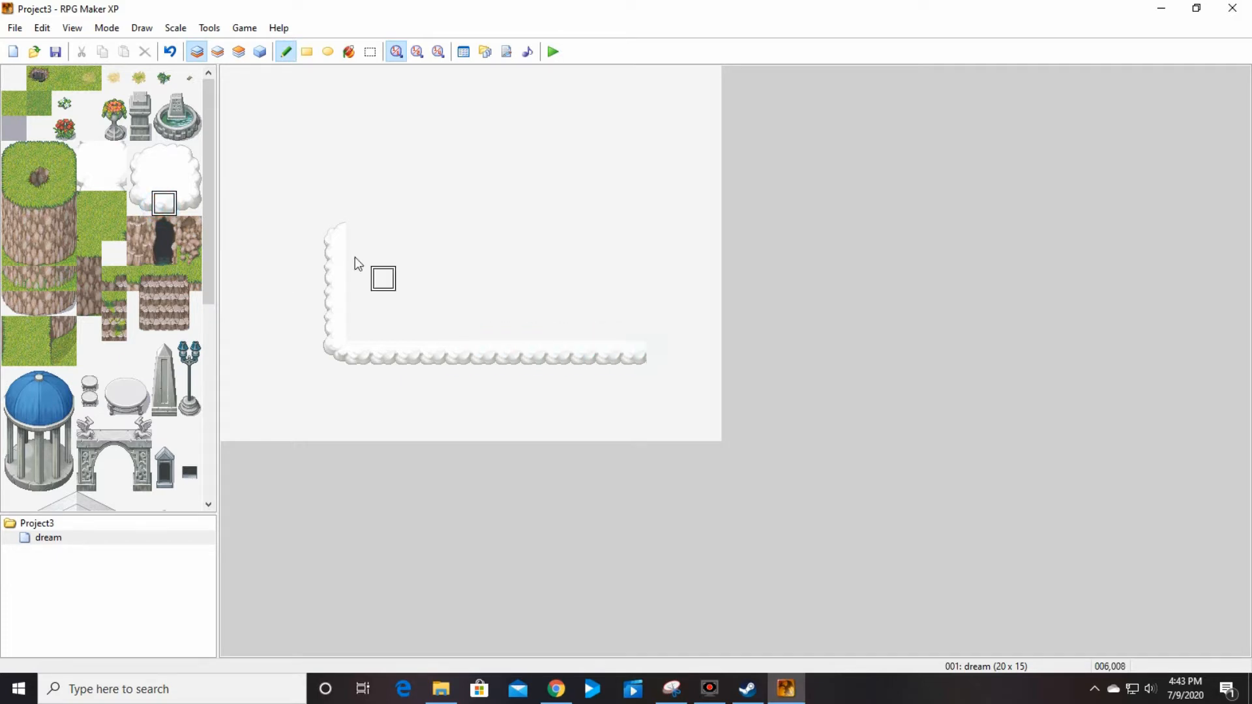
pyautogui.click(190, 204)
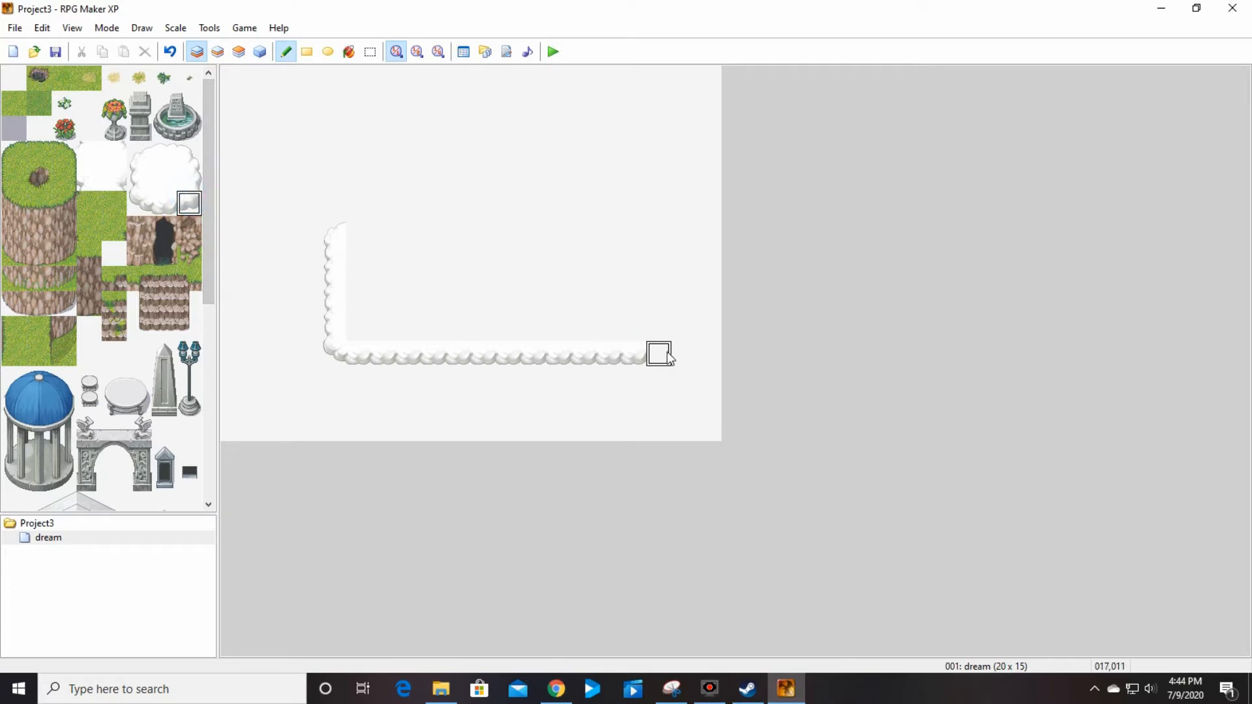
pyautogui.click(660, 352)
# Build the cloud's right edge upward in column 17 from row 10 to row 7 and cap it with the upper-right corner tile at 017,006
pyautogui.click(189, 178)
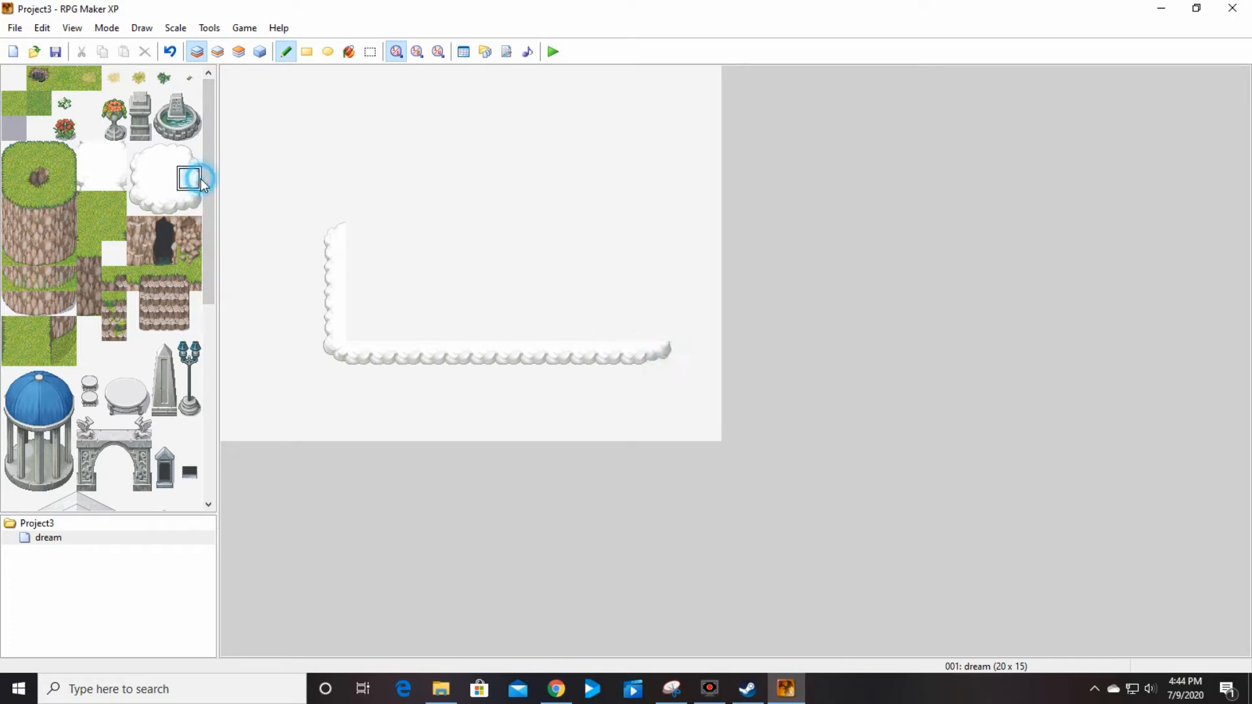
pyautogui.click(659, 328)
pyautogui.click(660, 303)
pyautogui.click(659, 279)
pyautogui.click(658, 255)
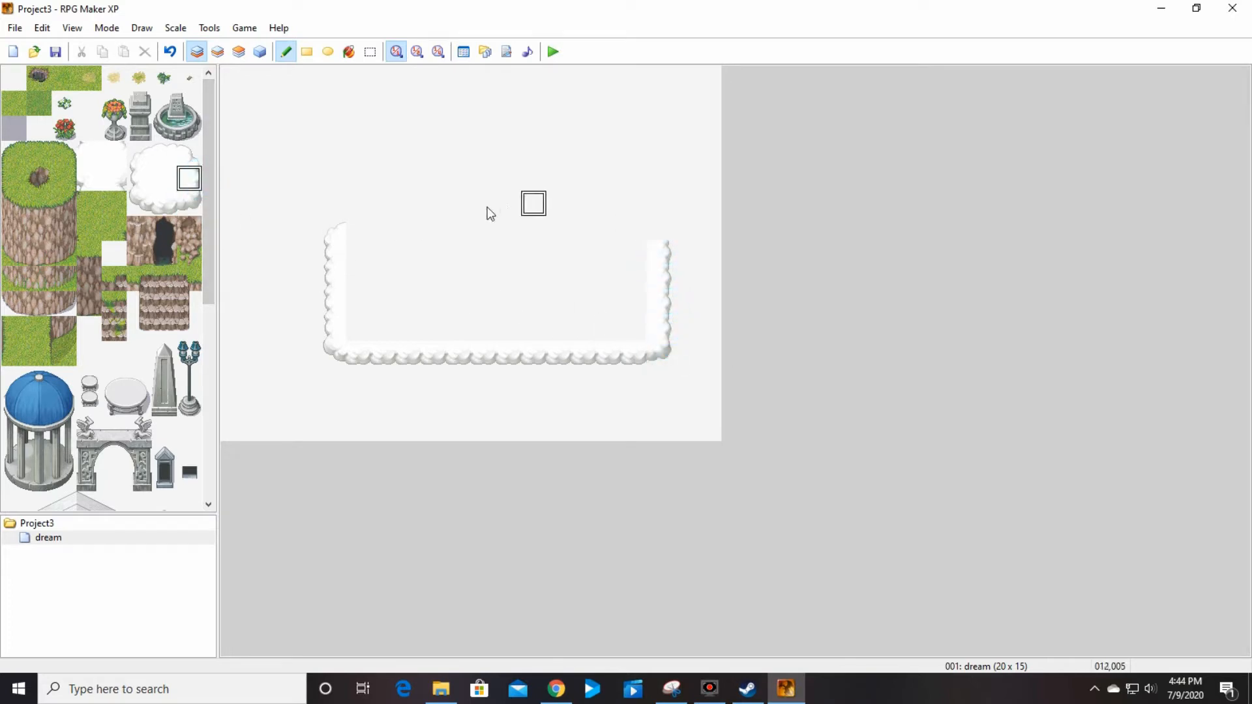
pyautogui.click(189, 156)
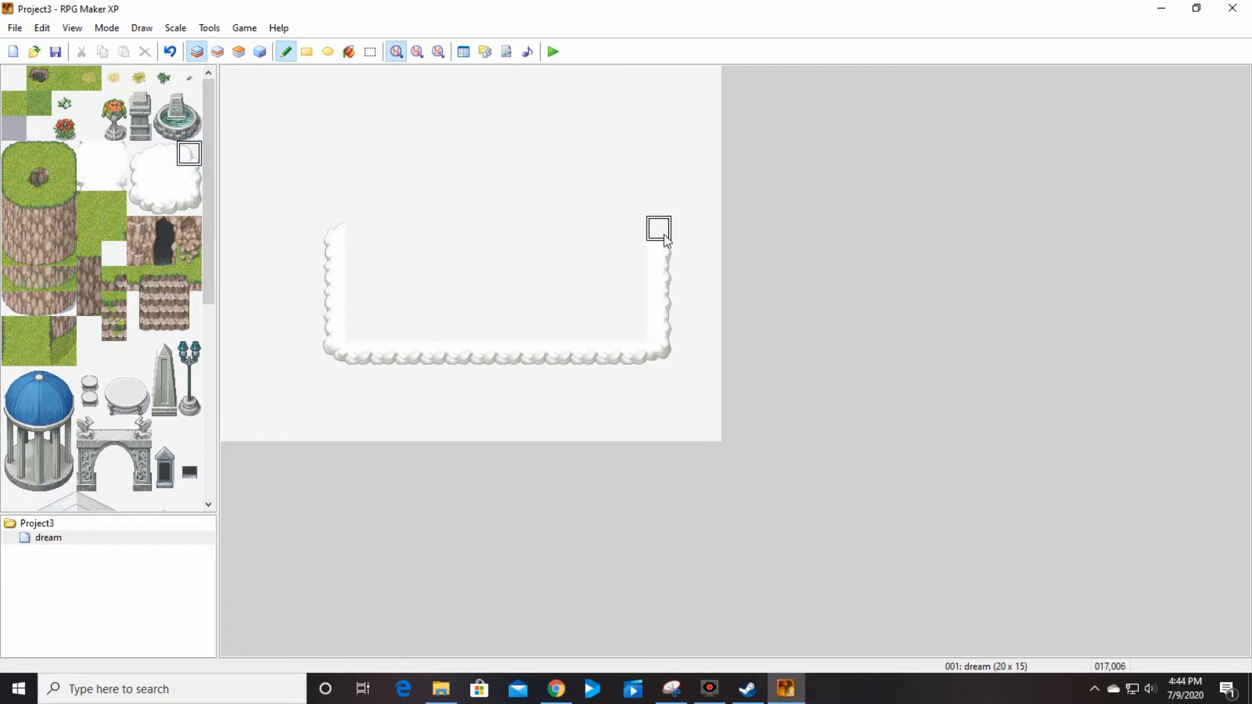
pyautogui.click(659, 229)
# Close the cloud with top edge tiles along row 6 and fill its interior with the solid white cloud tile
pyautogui.click(165, 153)
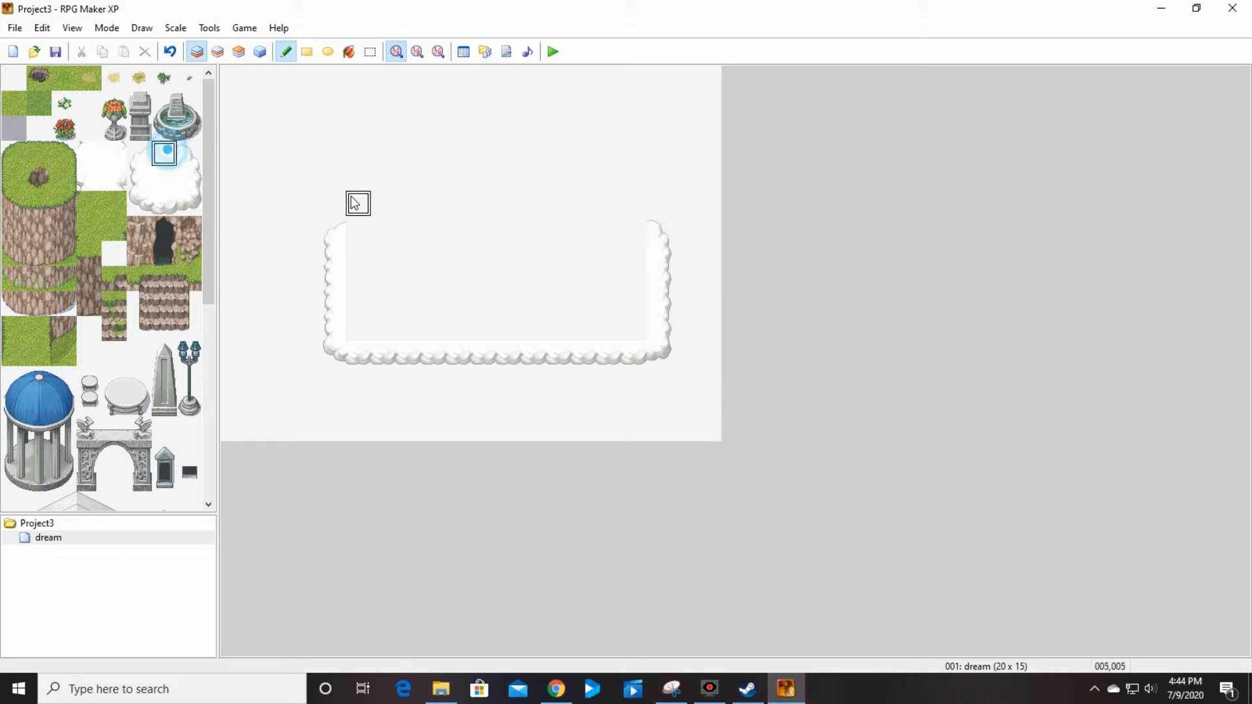
pyautogui.click(355, 223)
pyautogui.moveTo(405, 224); pyautogui.dragTo(648, 226)
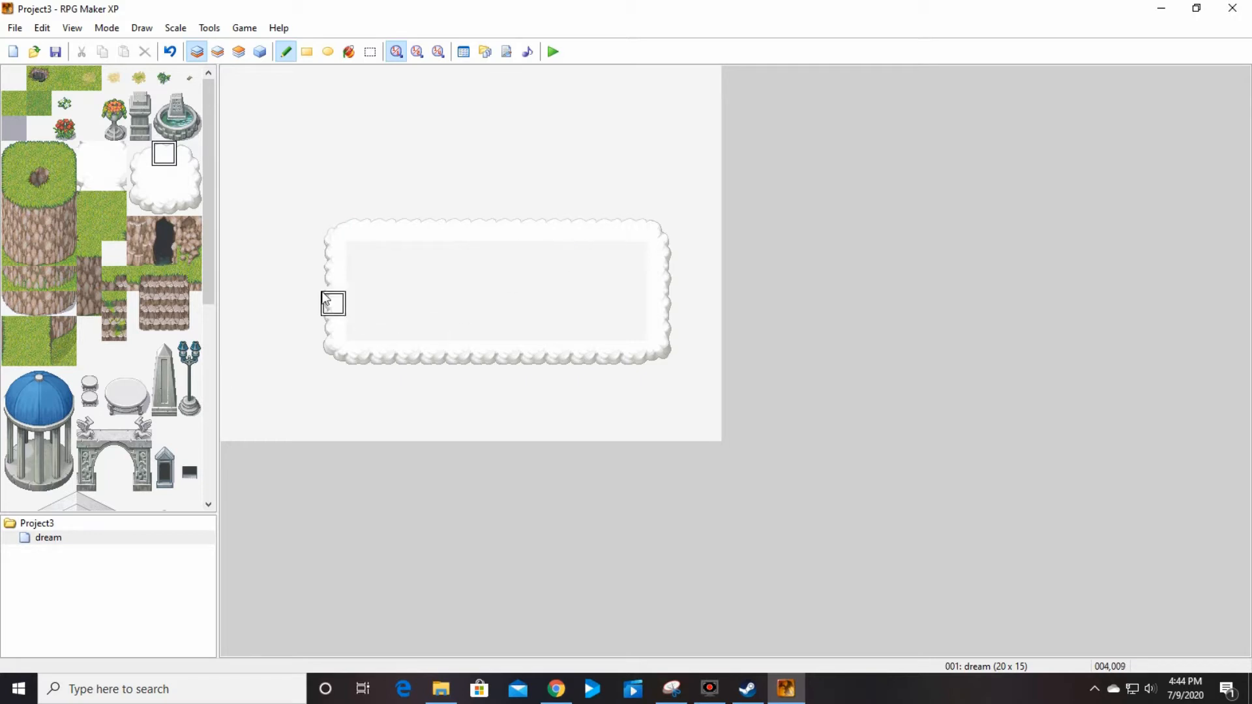
pyautogui.click(170, 172)
pyautogui.moveTo(360, 252)
pyautogui.mouseDown()
pyautogui.moveTo(632, 253)
pyautogui.moveTo(635, 280)
pyautogui.moveTo(357, 290)
pyautogui.moveTo(640, 303)
pyautogui.moveTo(632, 327)
pyautogui.moveTo(355, 328)
pyautogui.mouseUp()
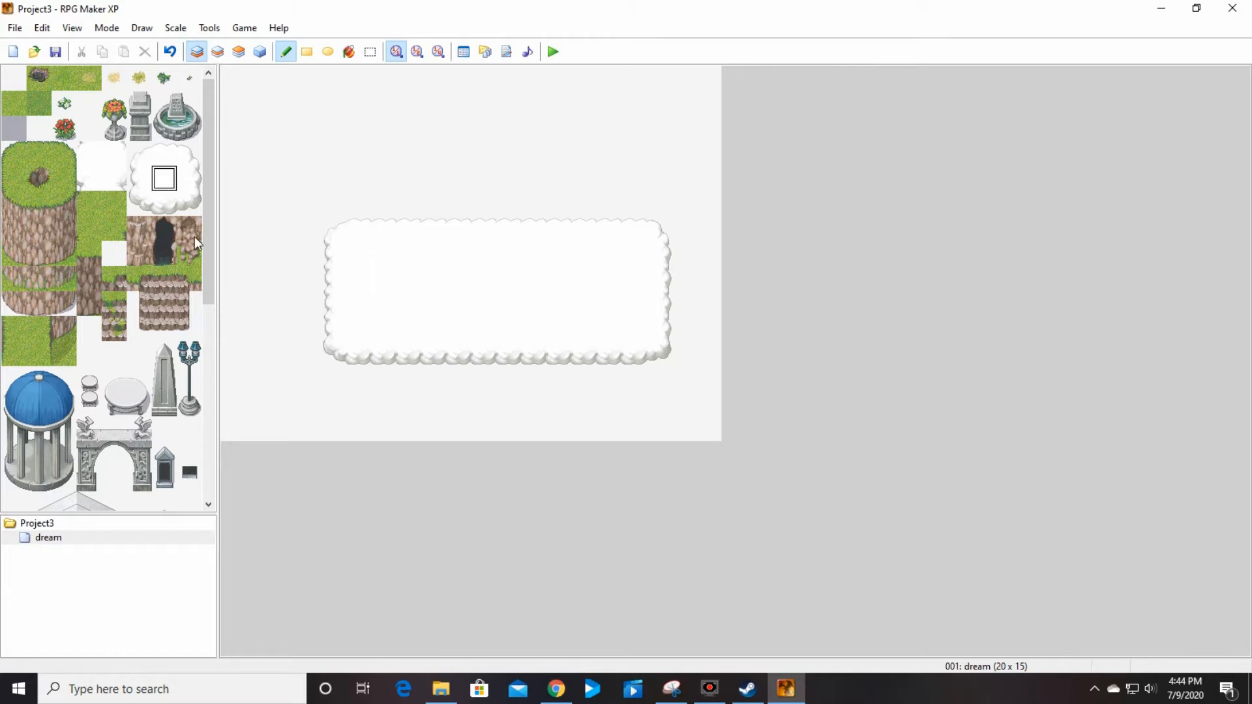
# Place the full columned temple on layer 2 at the map's top edge, above the right part of the cloud
pyautogui.moveTo(210, 226); pyautogui.dragTo(226, 434)
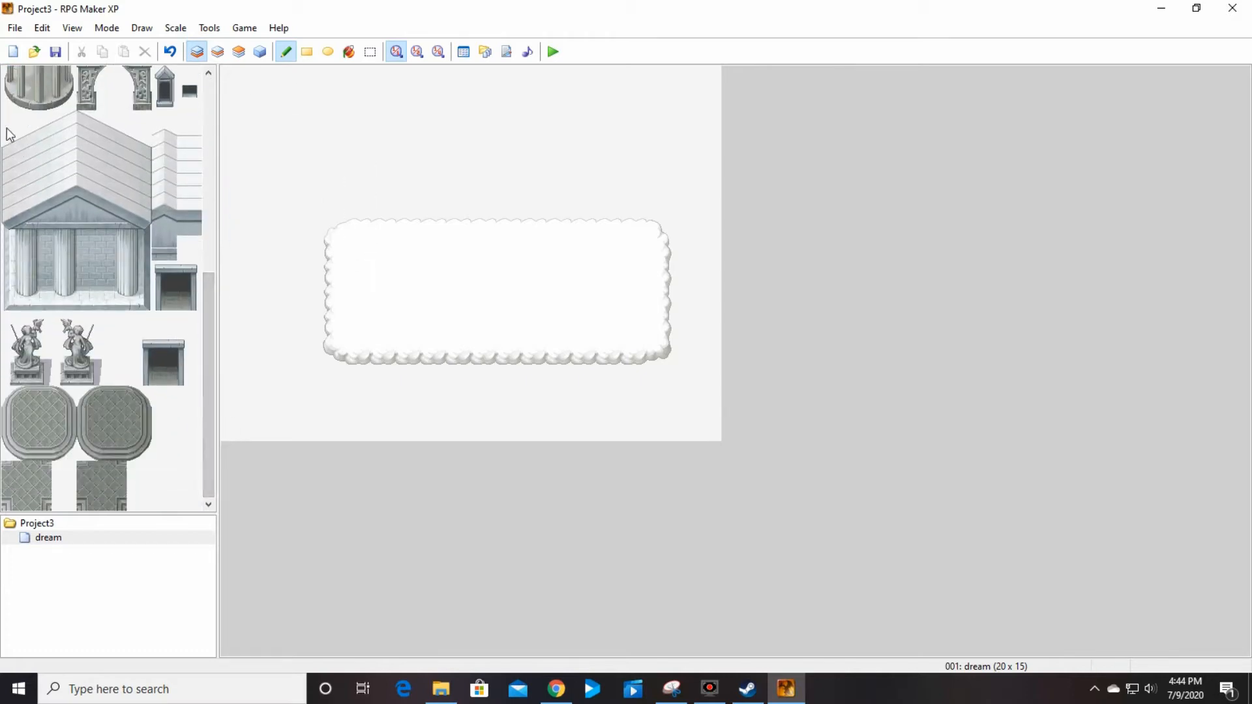
pyautogui.moveTo(6, 128)
pyautogui.mouseDown()
pyautogui.moveTo(68, 272)
pyautogui.moveTo(144, 302)
pyautogui.mouseUp()
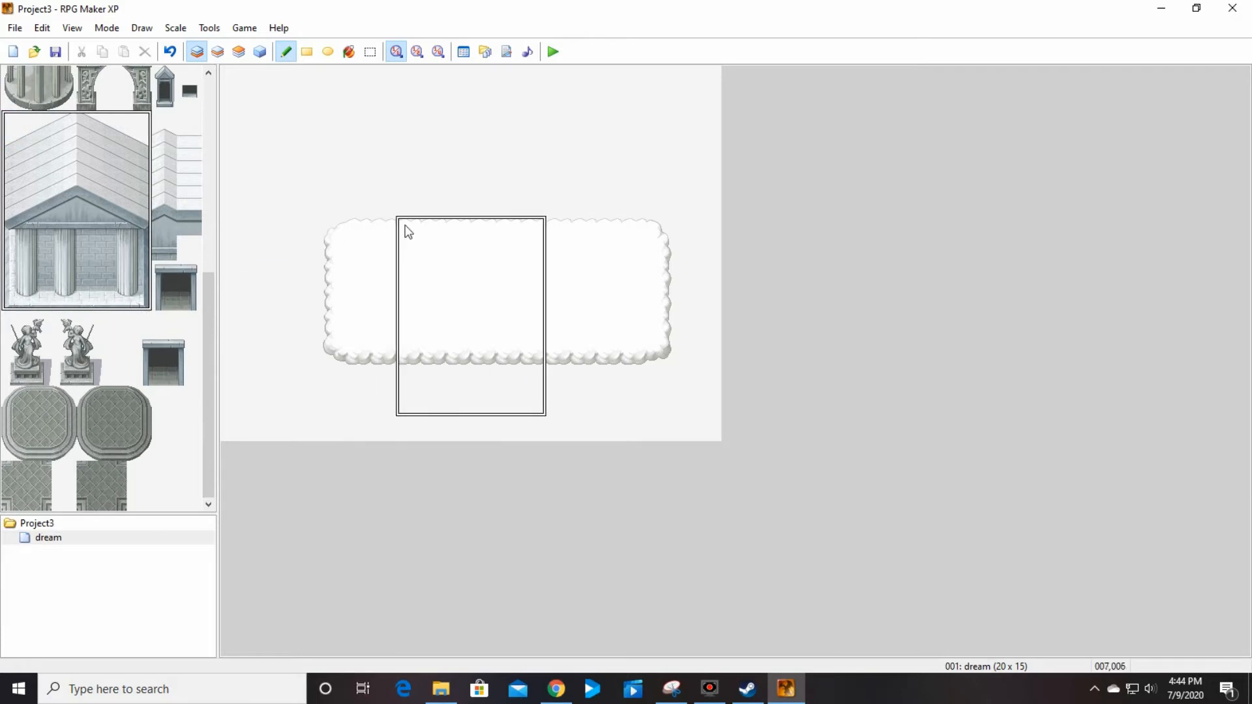
pyautogui.click(218, 53)
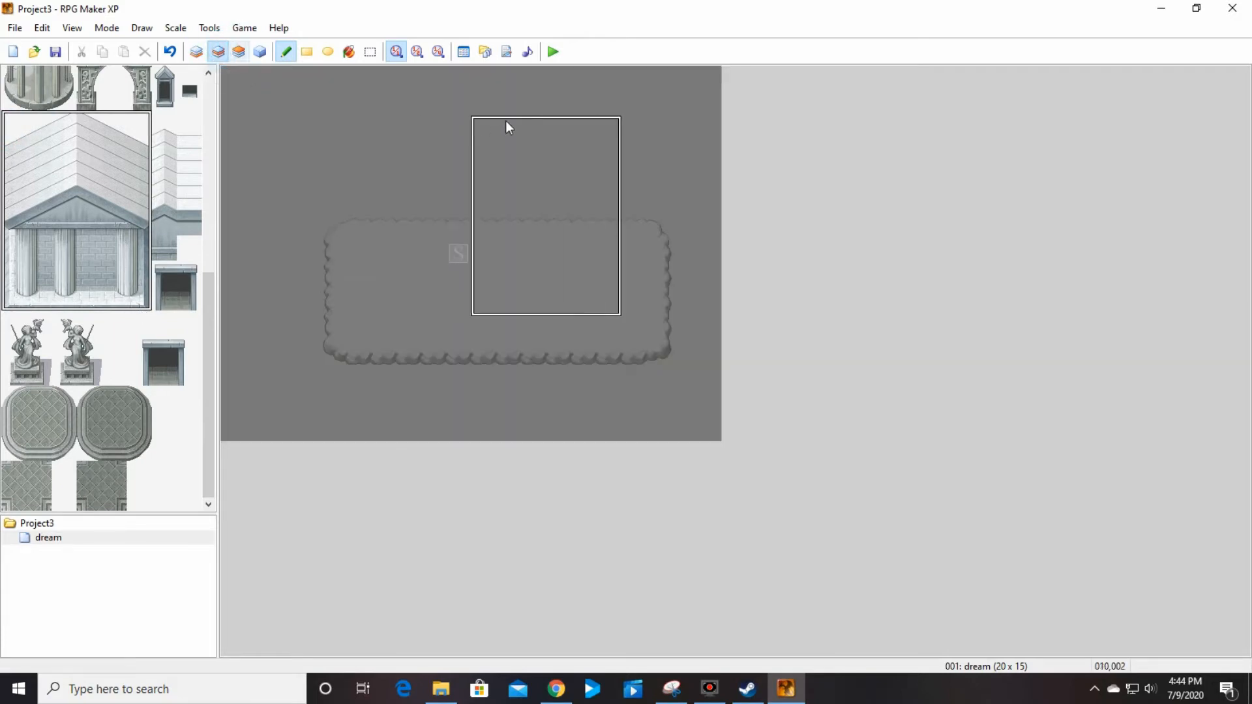
pyautogui.click(522, 79)
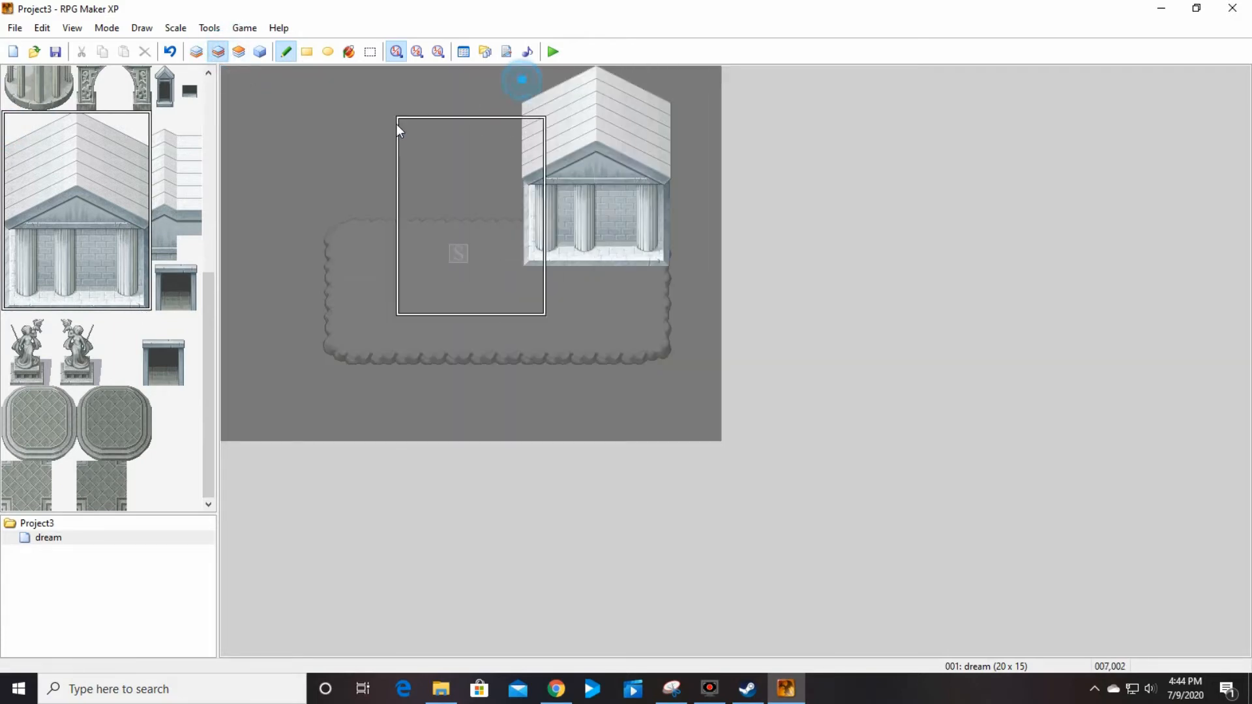
# Place the stone arch on layer 2 at the cloud's upper-left edge, with its upper-left tile at 005,004
pyautogui.scroll(3, 126, 240)
pyautogui.click(85, 247)
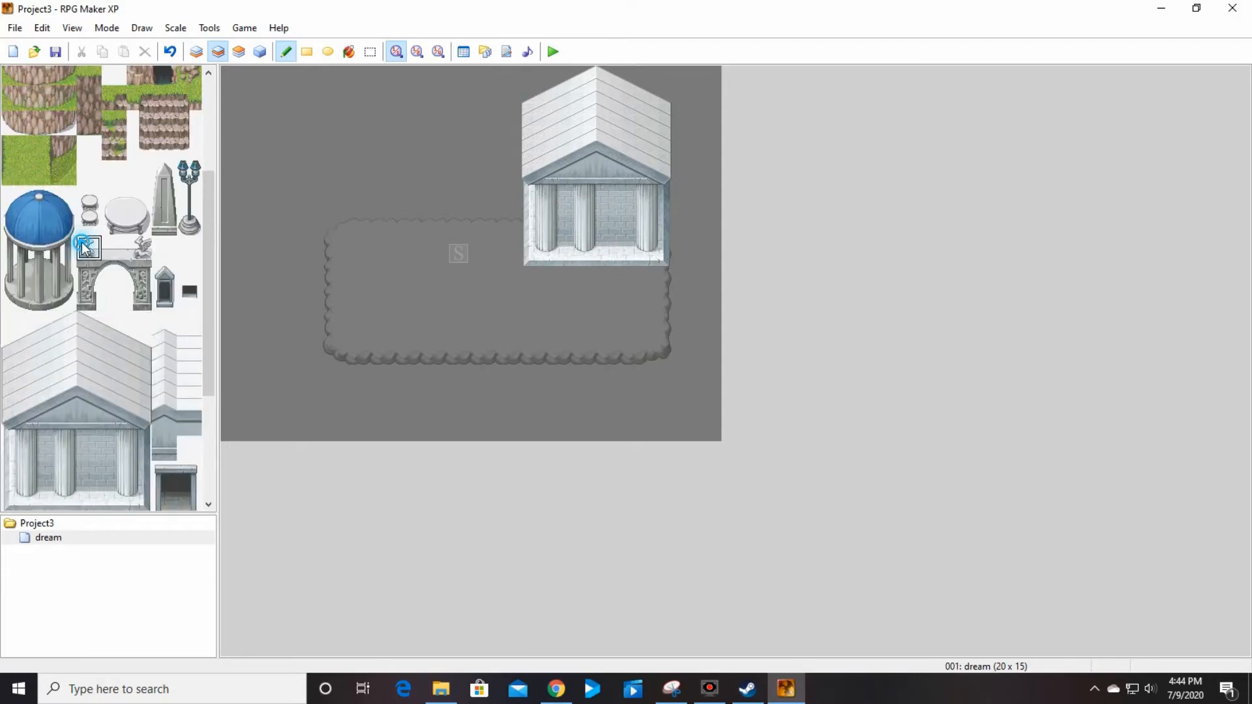
pyautogui.moveTo(85, 247); pyautogui.dragTo(143, 300)
pyautogui.click(343, 200)
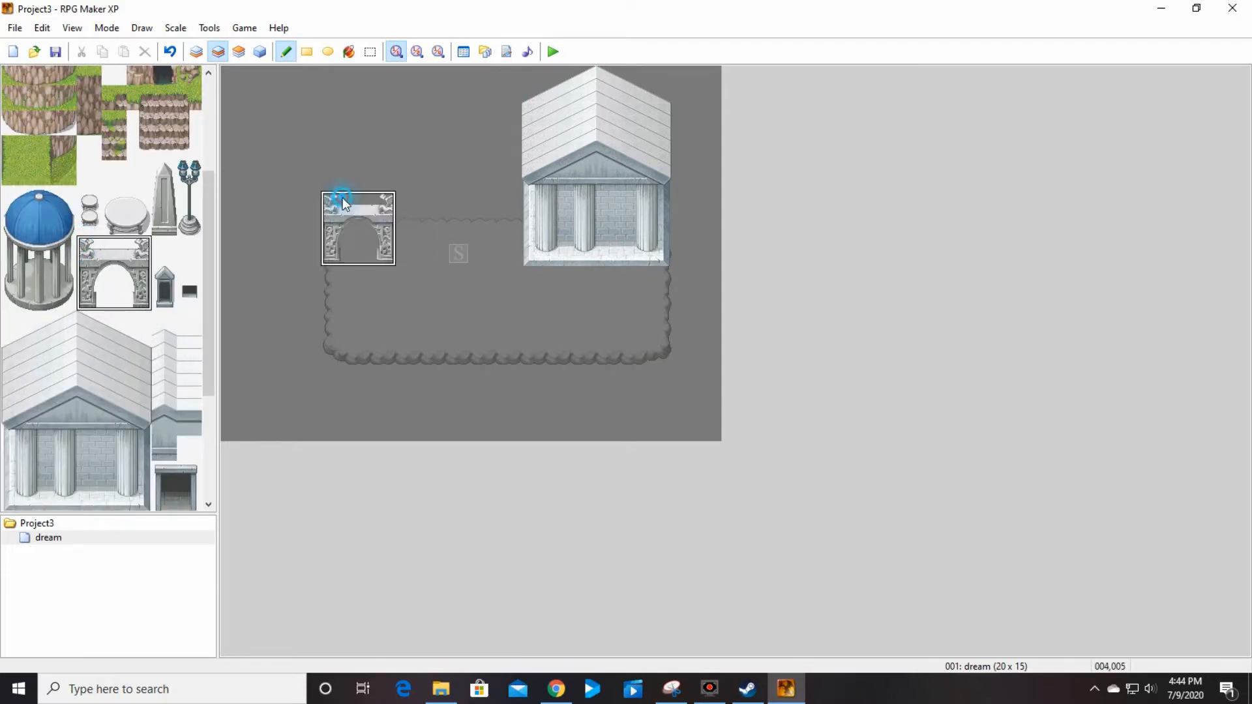
pyautogui.click(169, 52)
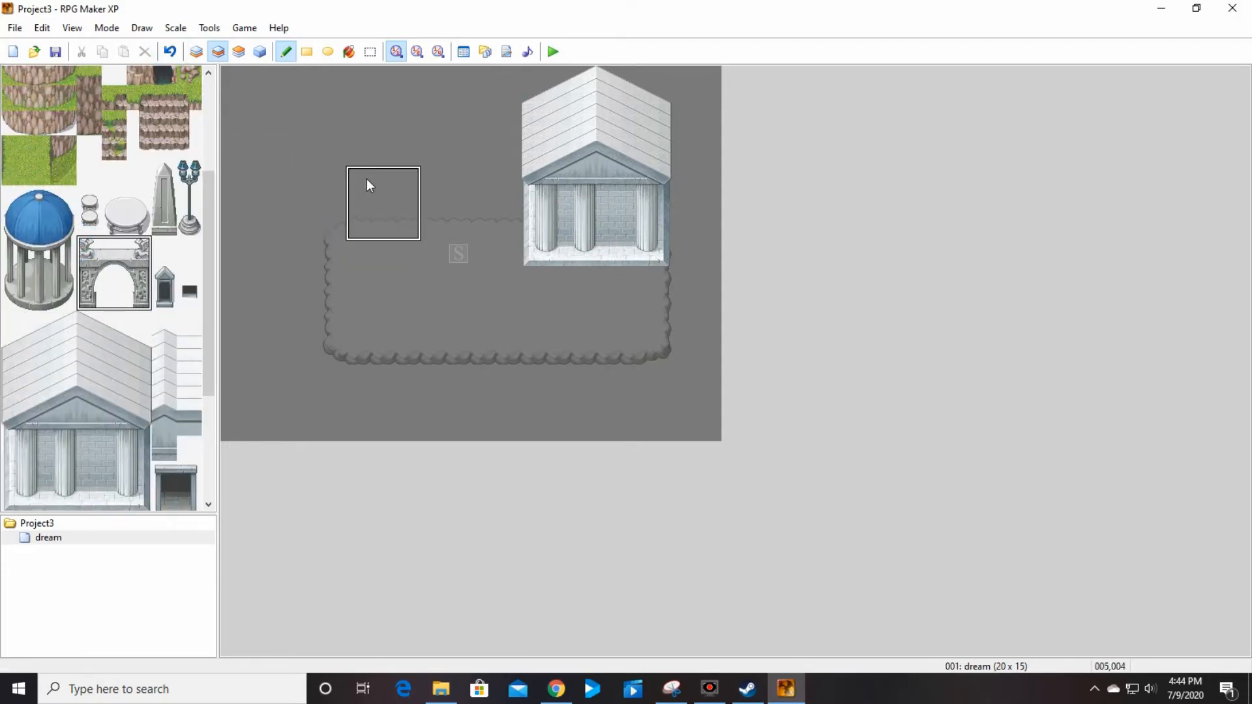
pyautogui.click(366, 180)
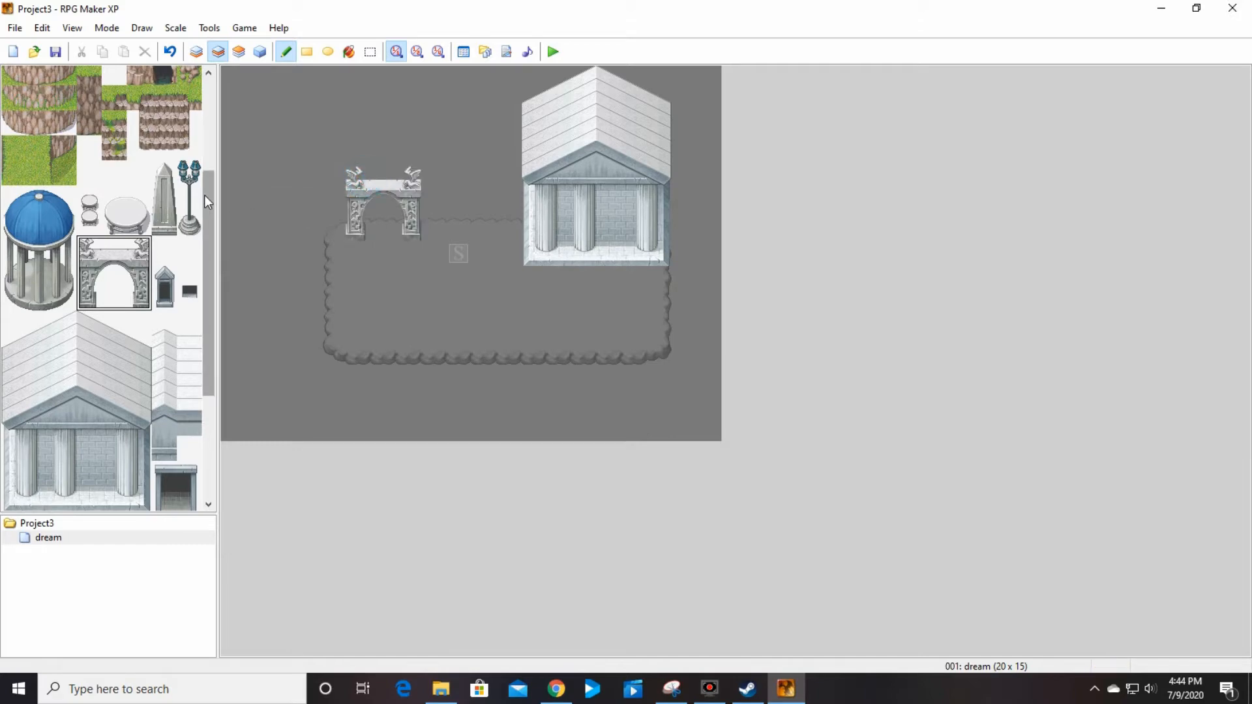
# Place the second angel statue on the cloud below the right side of the temple, starting at 015,008
pyautogui.scroll(-1, 193, 267)
pyautogui.scroll(-2, 191, 262)
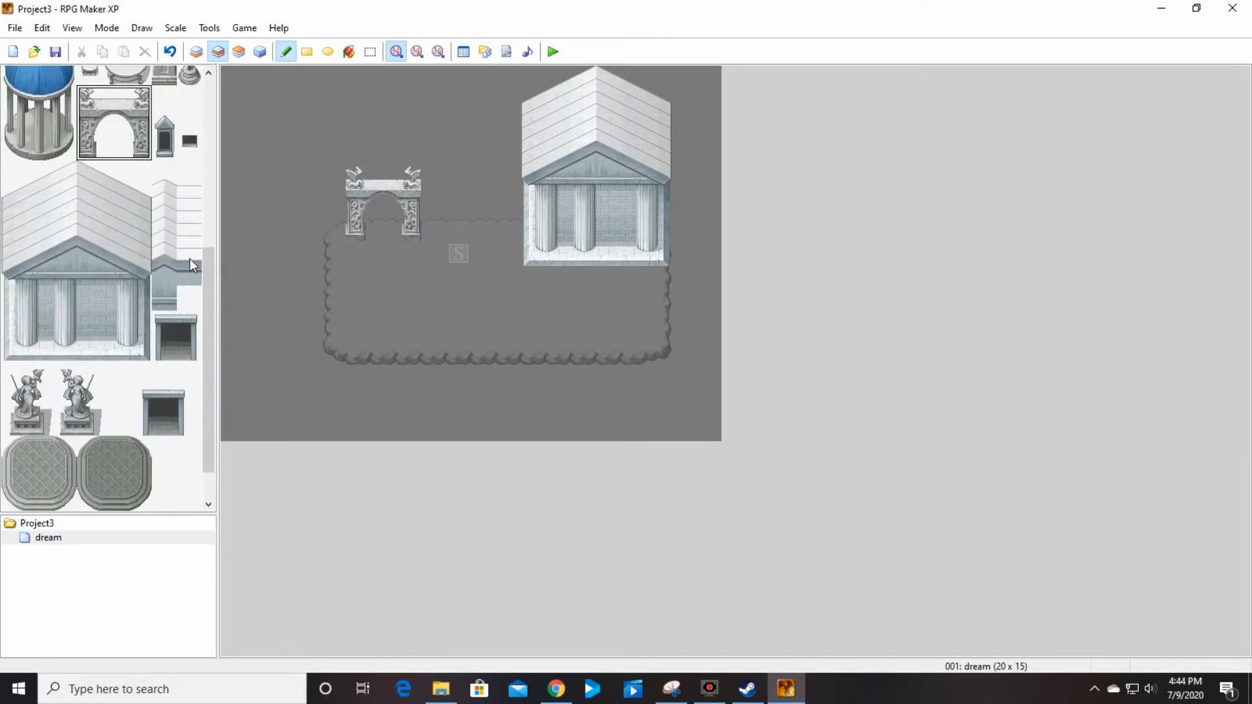
pyautogui.moveTo(75, 384); pyautogui.dragTo(91, 431)
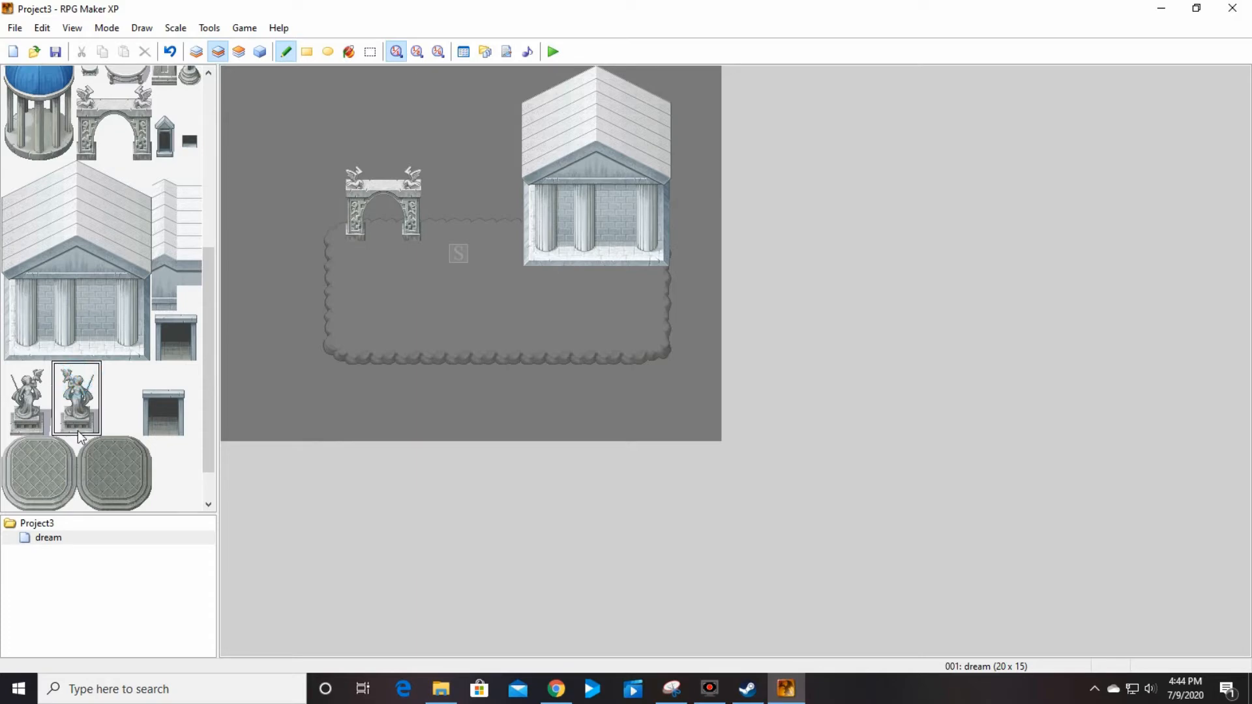
pyautogui.click(621, 294)
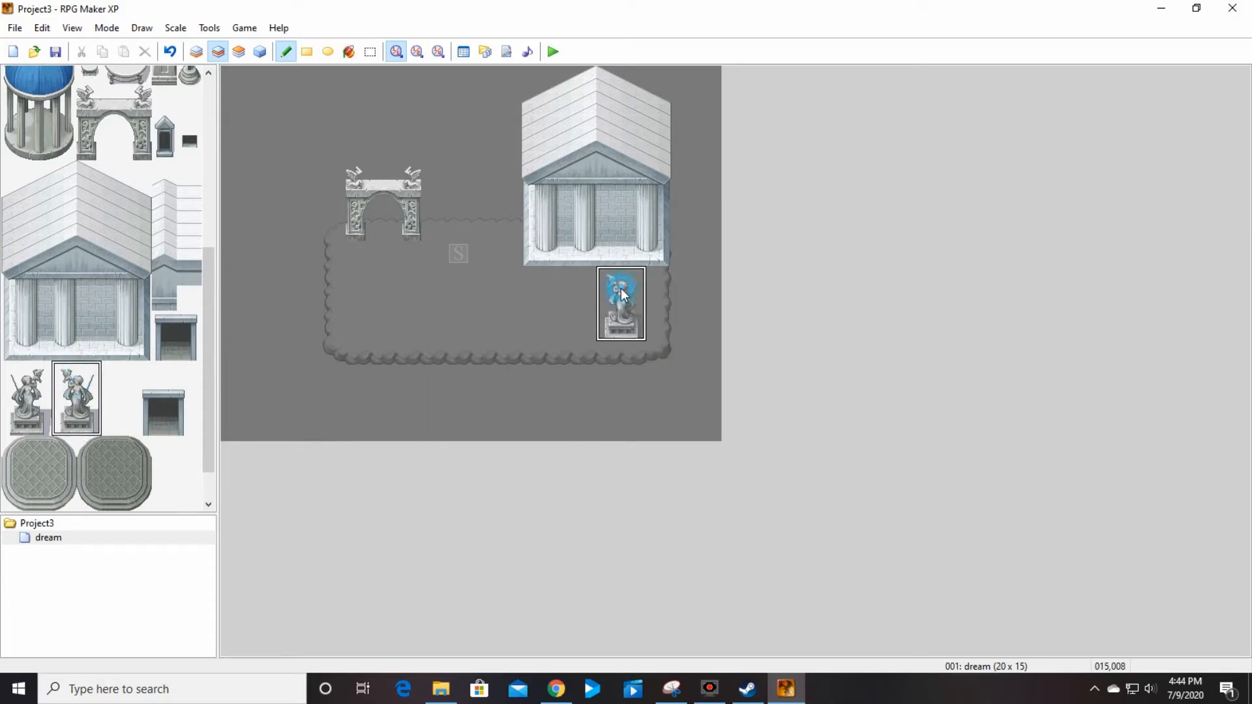
# Place the first angel statue on layer 2 at the cloud's left side, with its upper-left tile at 005,008
pyautogui.click(14, 397)
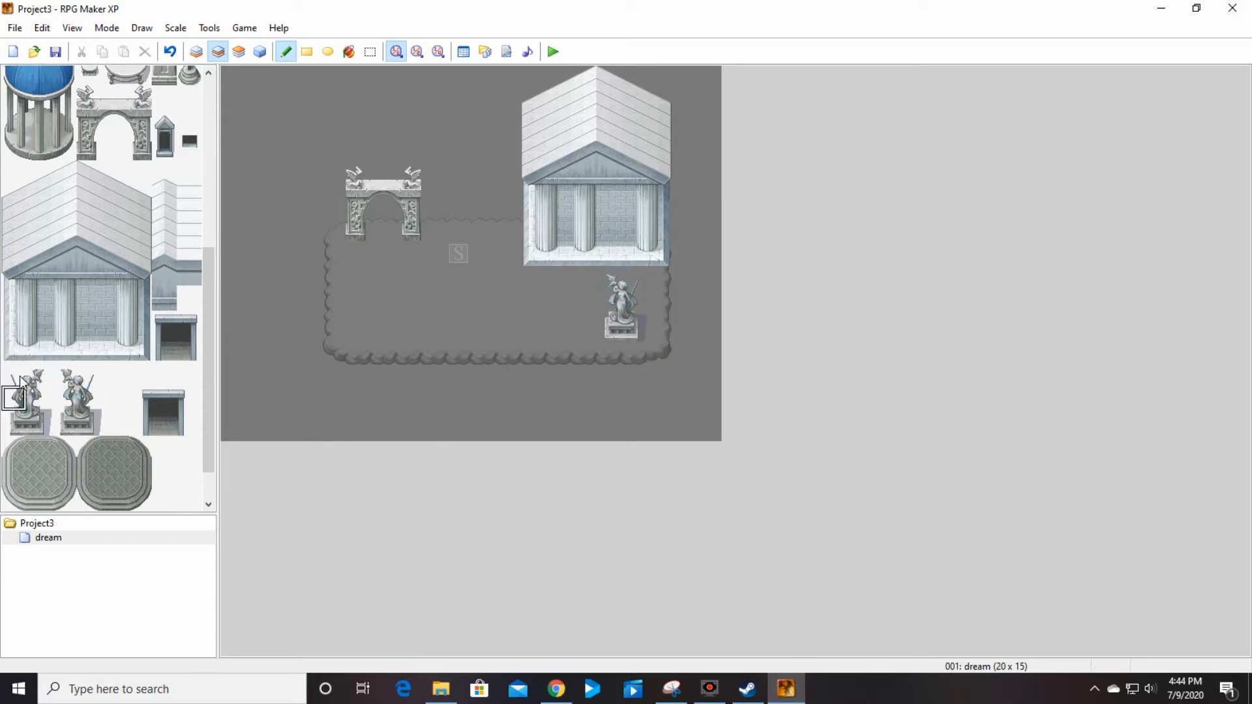
pyautogui.moveTo(14, 375); pyautogui.dragTo(38, 424)
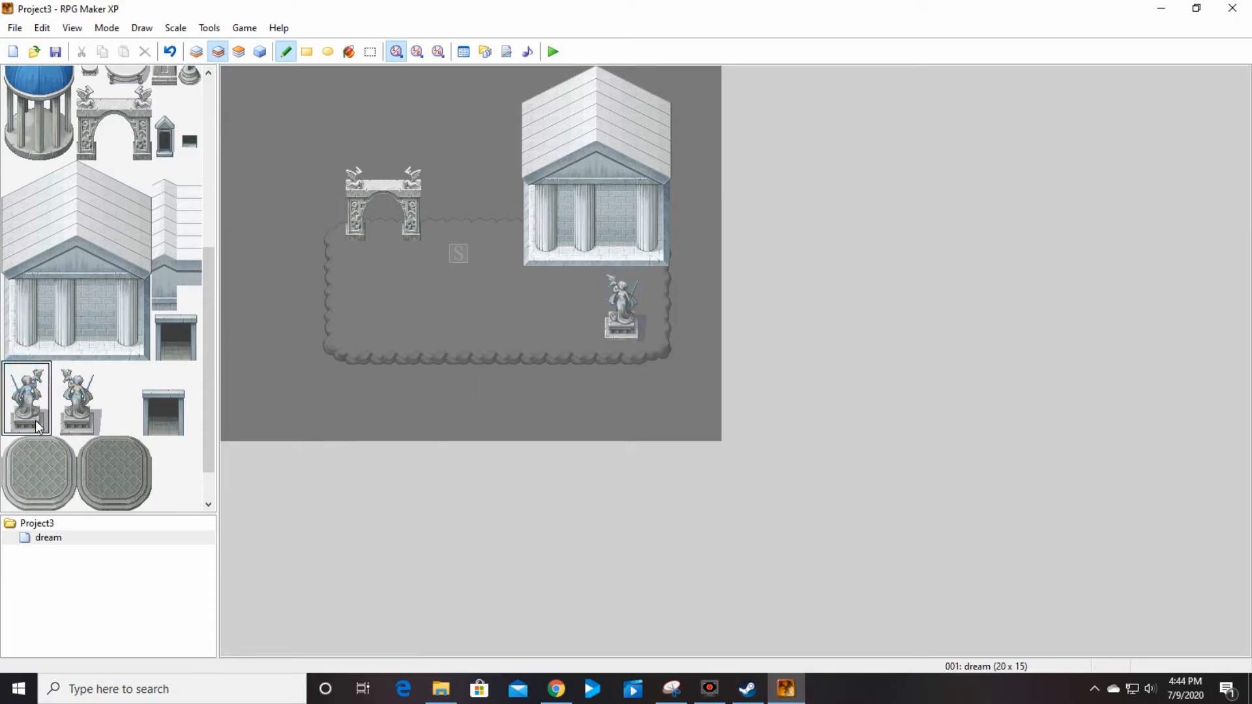
pyautogui.click(350, 289)
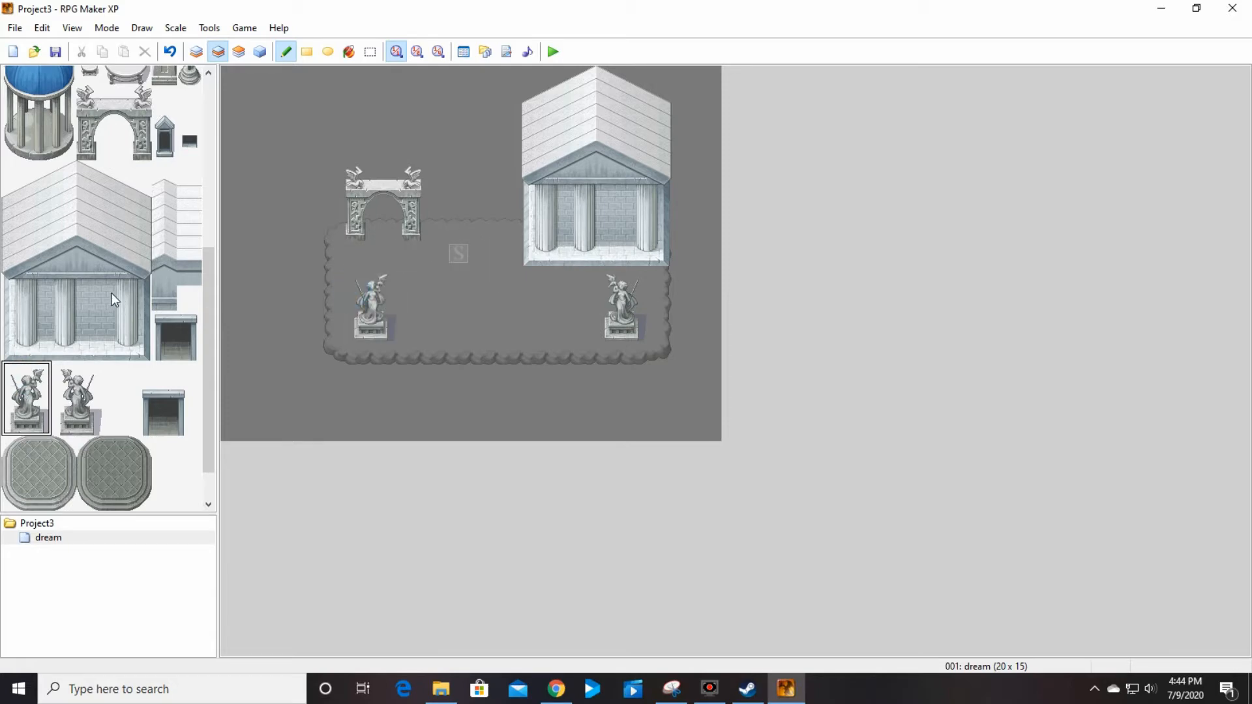
pyautogui.scroll(5, 118, 274)
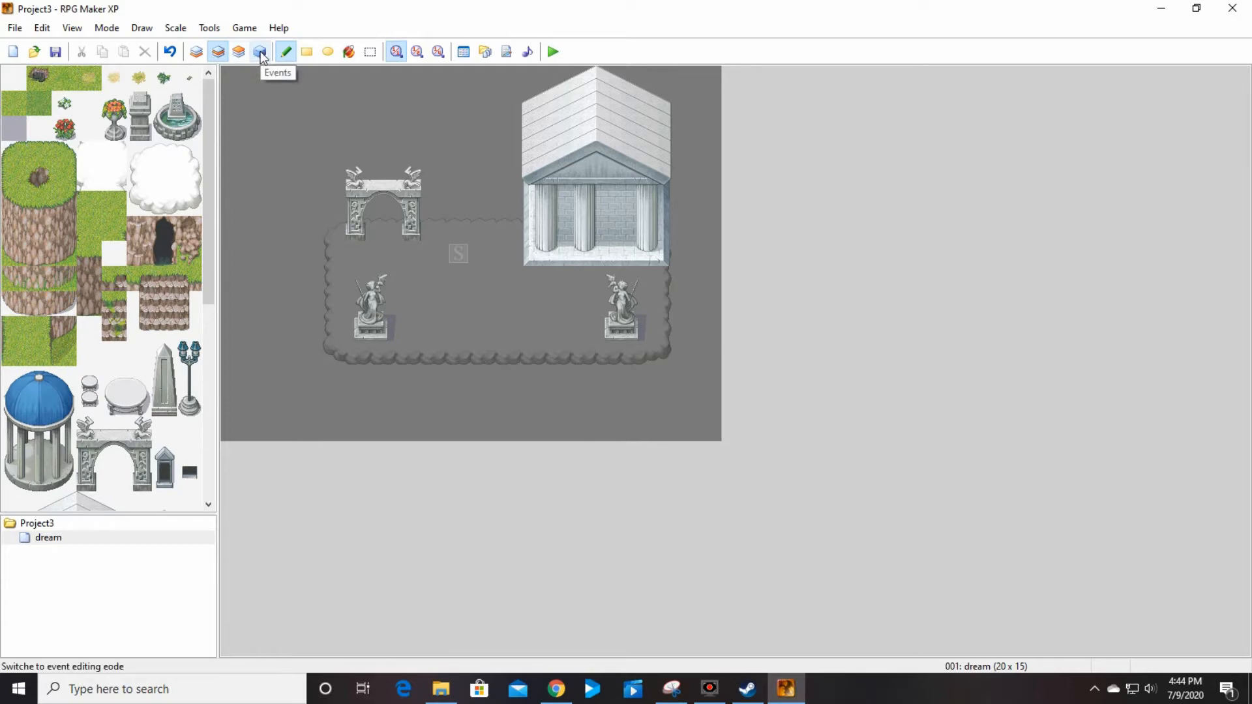
# Switch to event editing and move the player's starting position from the cloud to the map corner tile 000,000
pyautogui.click(261, 54)
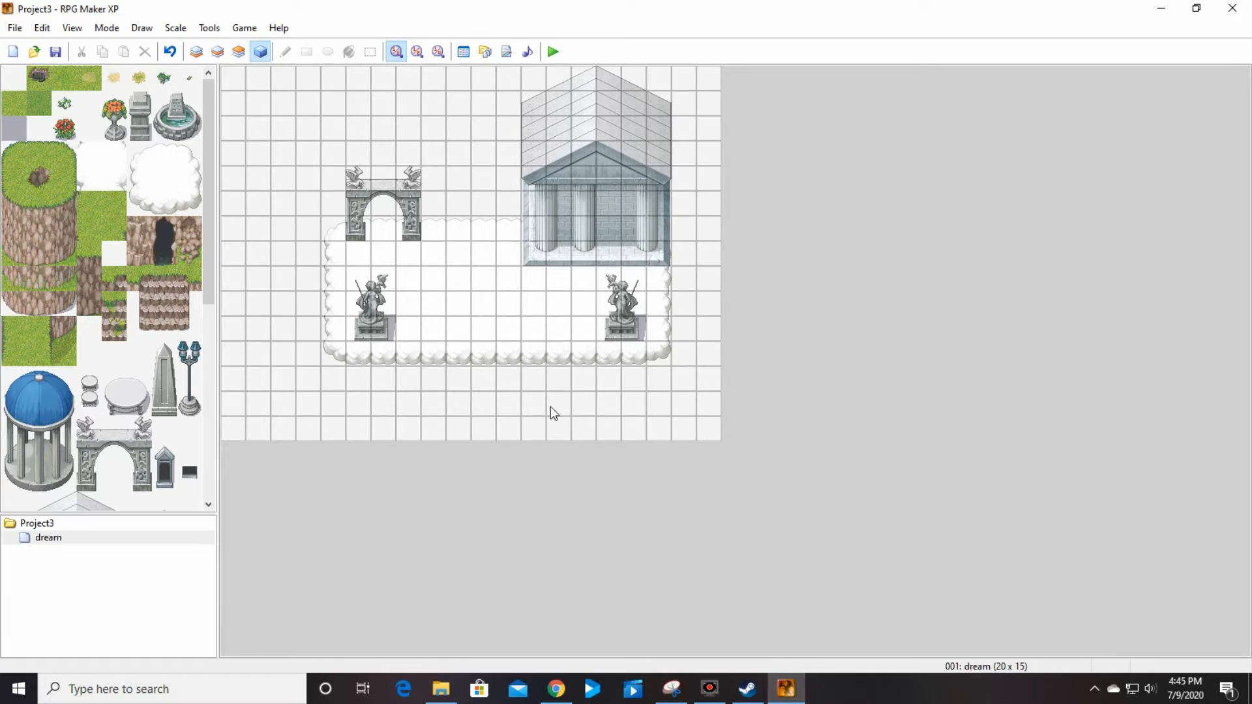
pyautogui.press('F6')
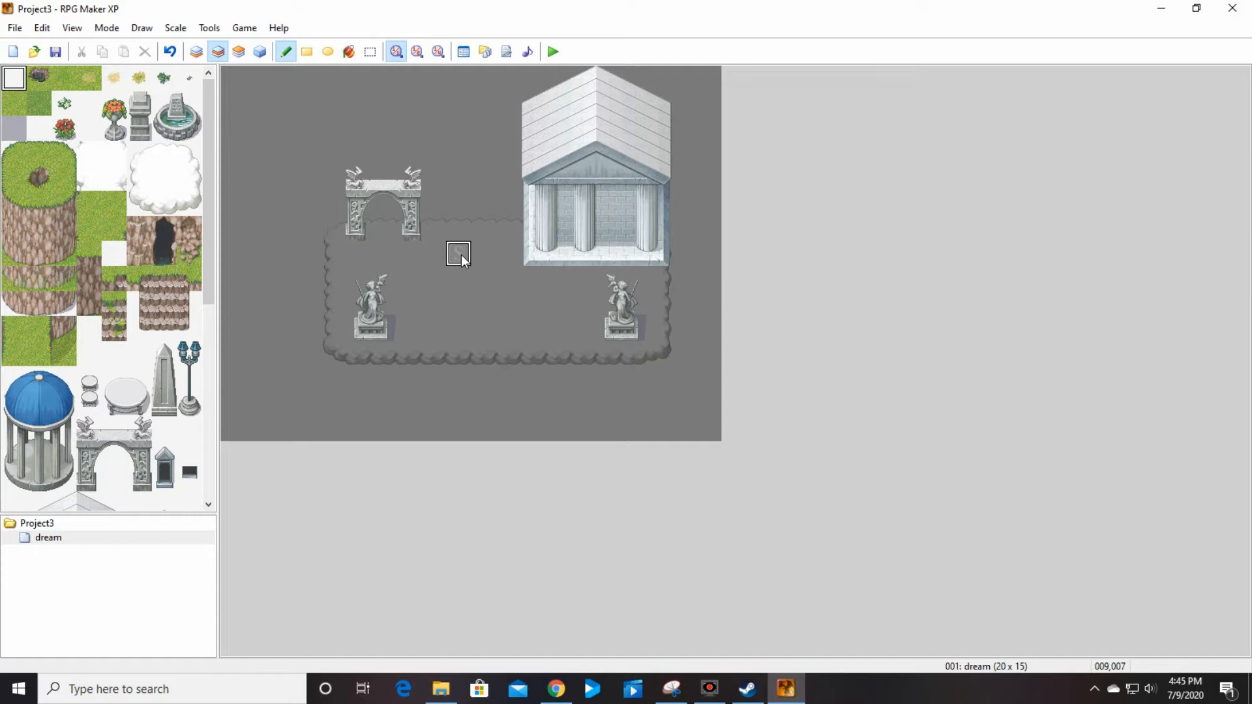
pyautogui.click(261, 52)
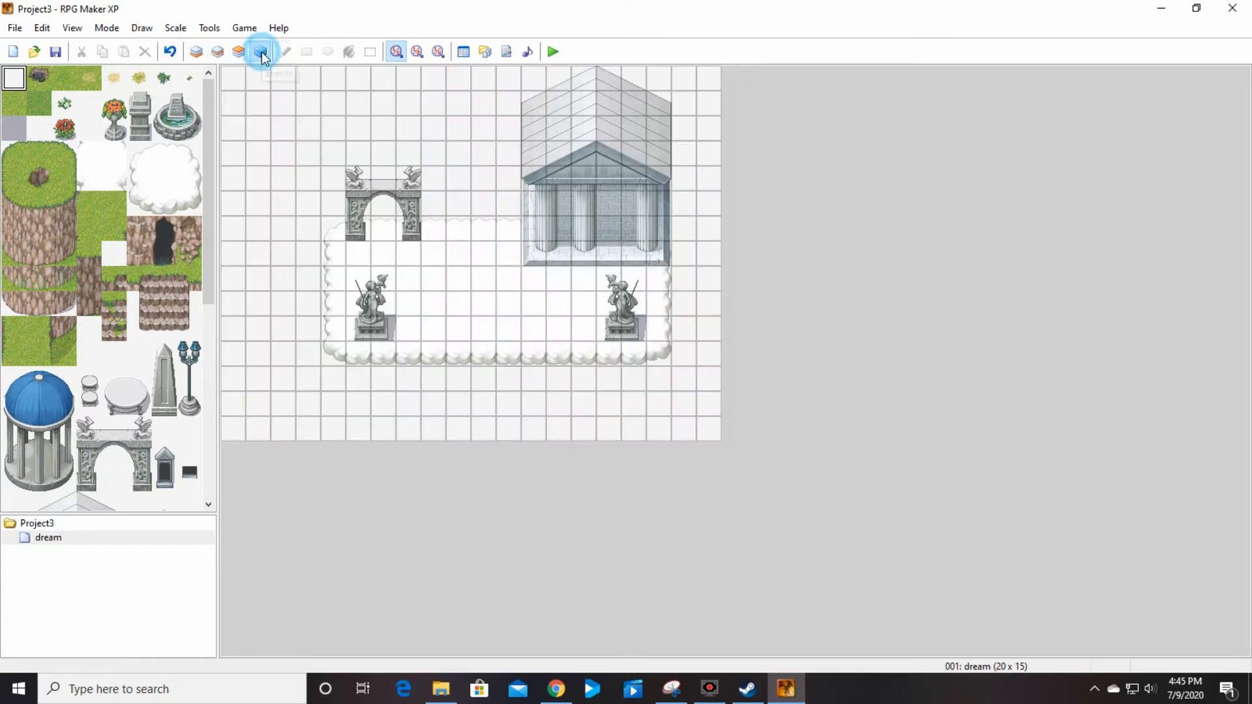
pyautogui.click(464, 260)
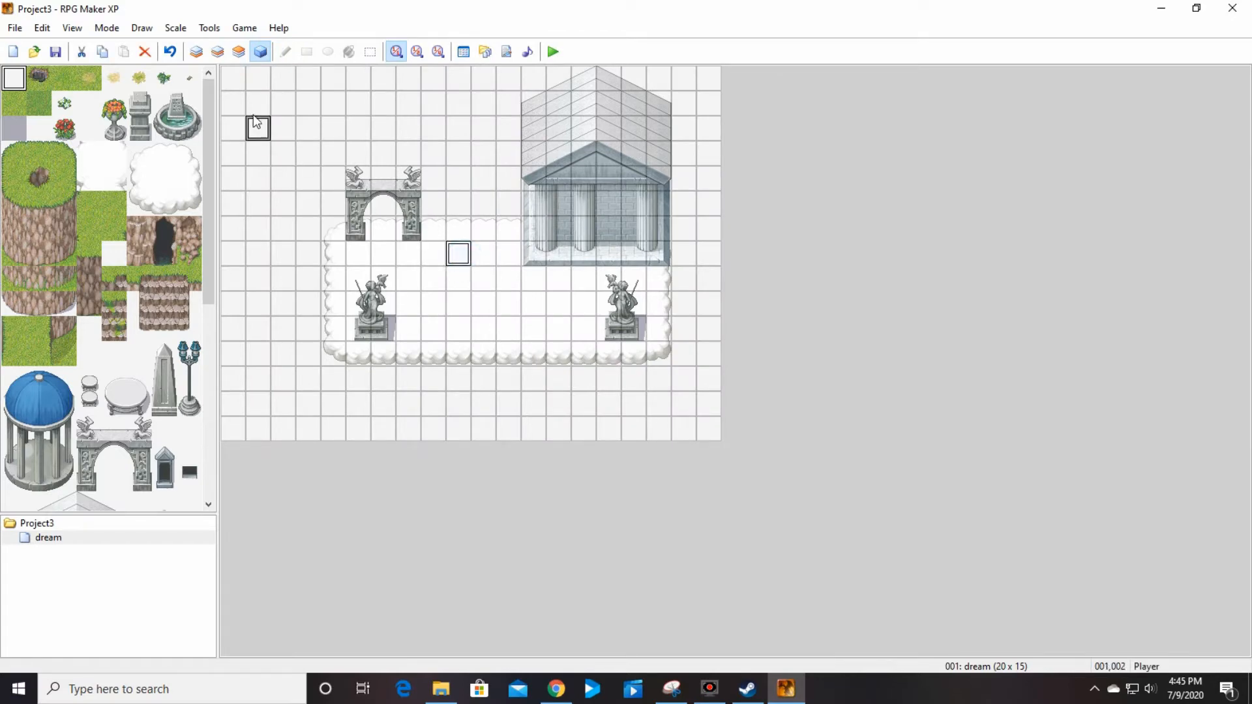
pyautogui.click(239, 79)
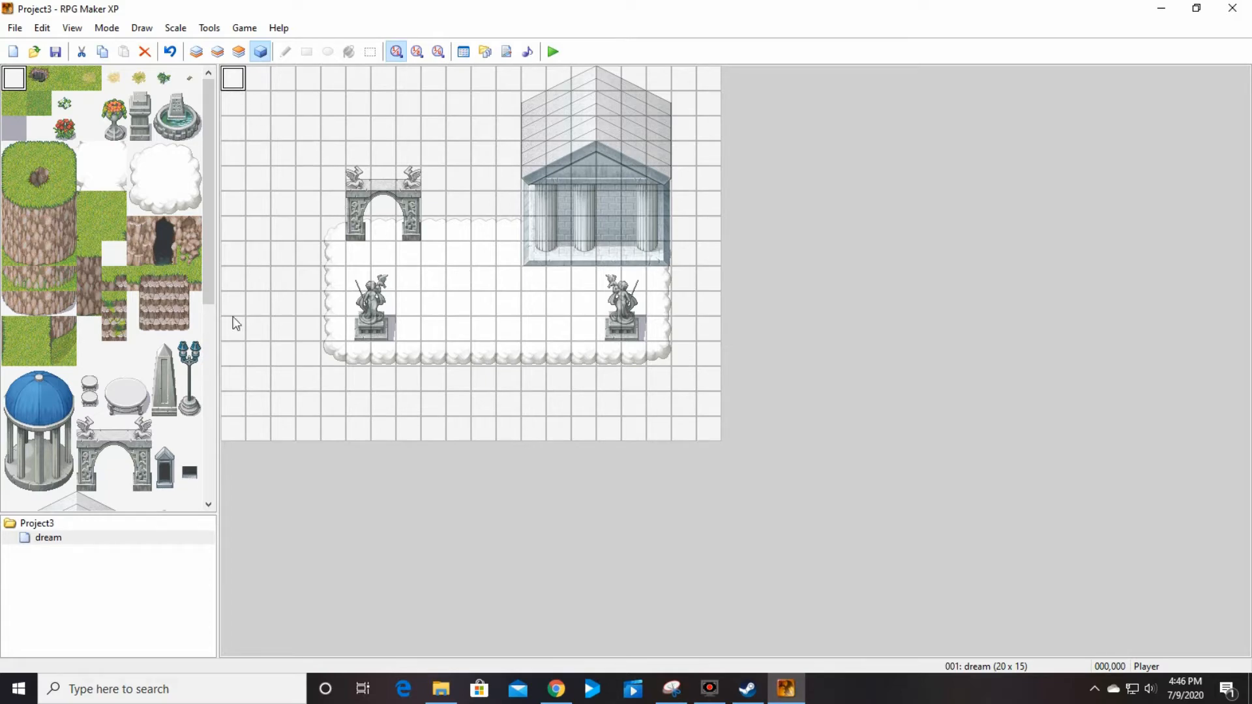
# Create an event on the cloud at 009,009 using the first front-facing pose of the 062-Aquatic04 graphic
pyautogui.click(458, 308)
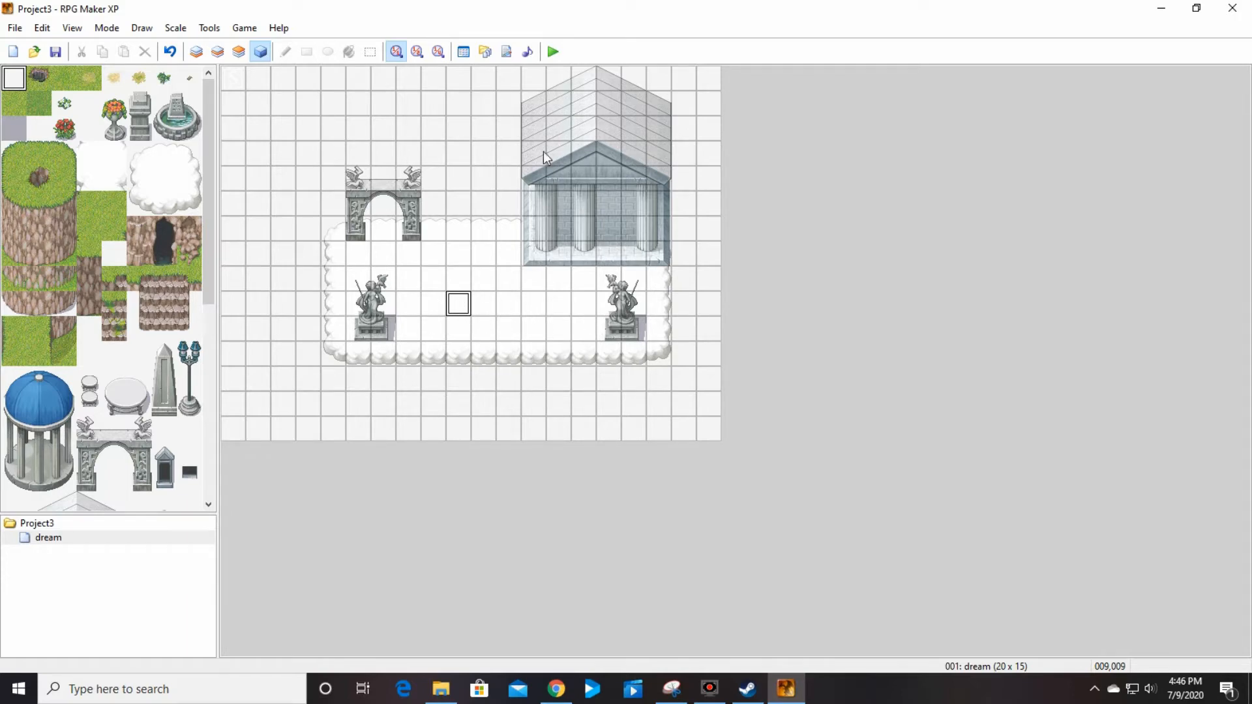
pyautogui.doubleClick(459, 304)
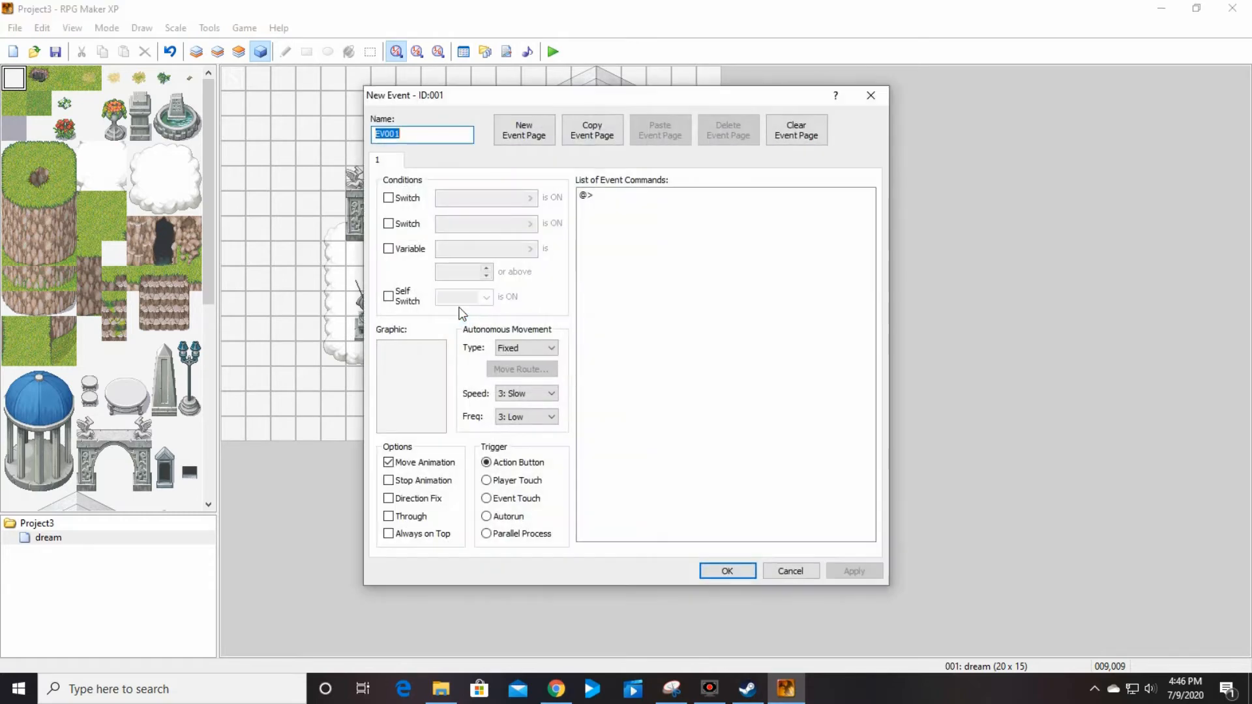
pyautogui.doubleClick(418, 395)
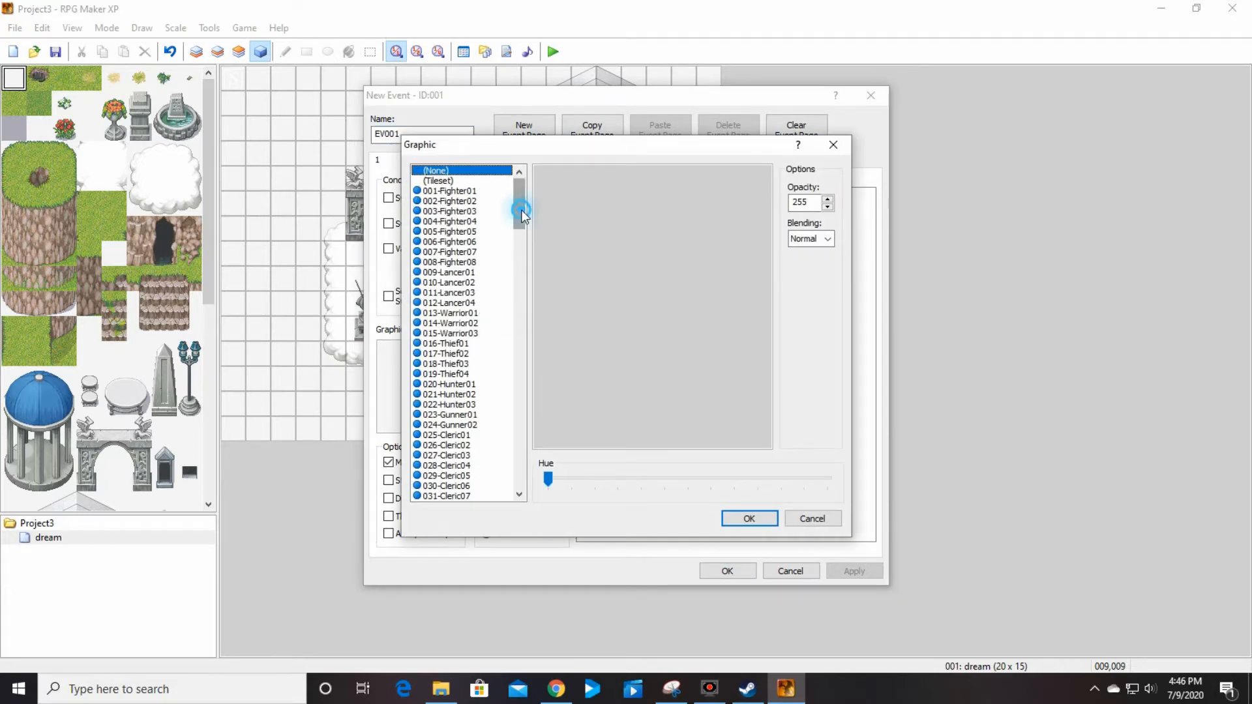
pyautogui.moveTo(522, 210); pyautogui.dragTo(517, 256)
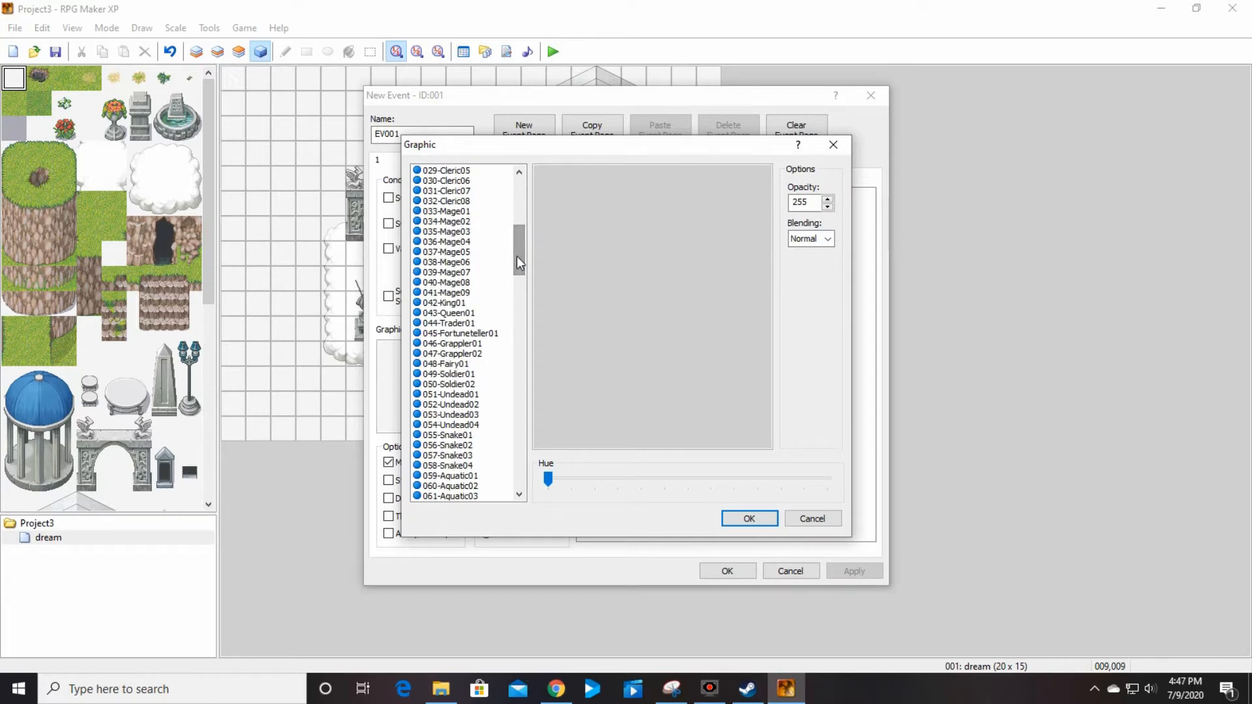
pyautogui.moveTo(516, 256); pyautogui.dragTo(515, 294)
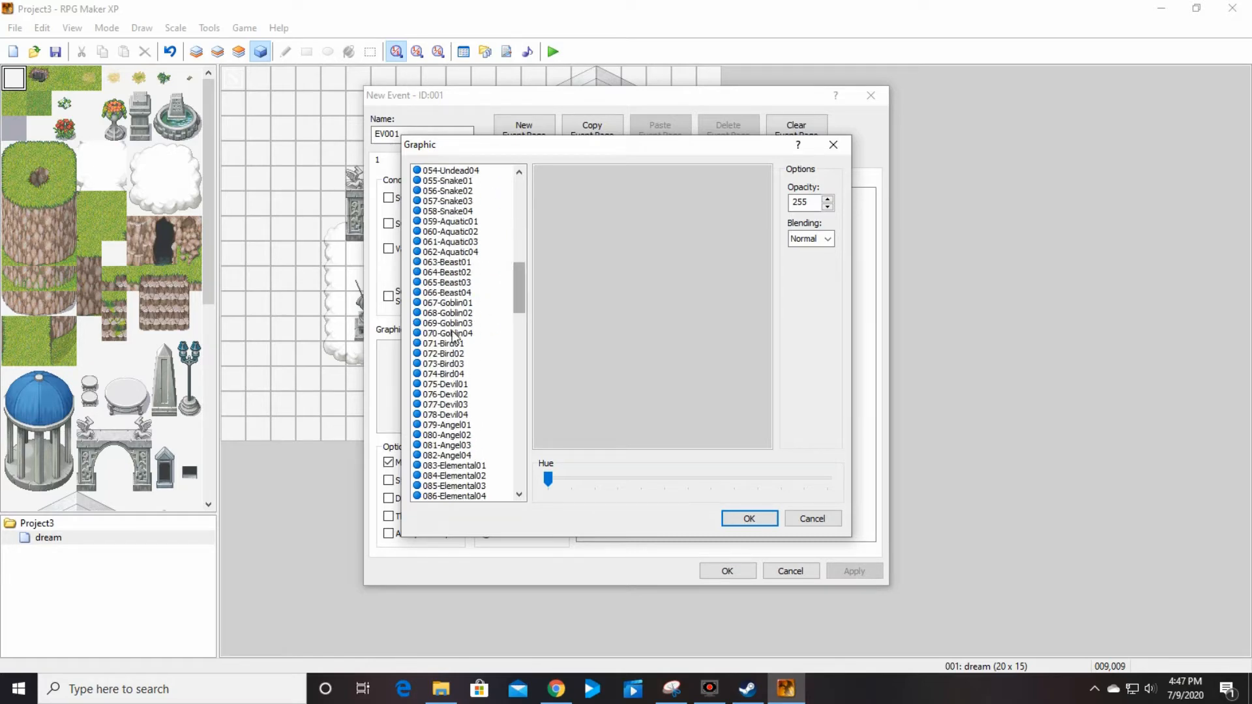
pyautogui.click(456, 253)
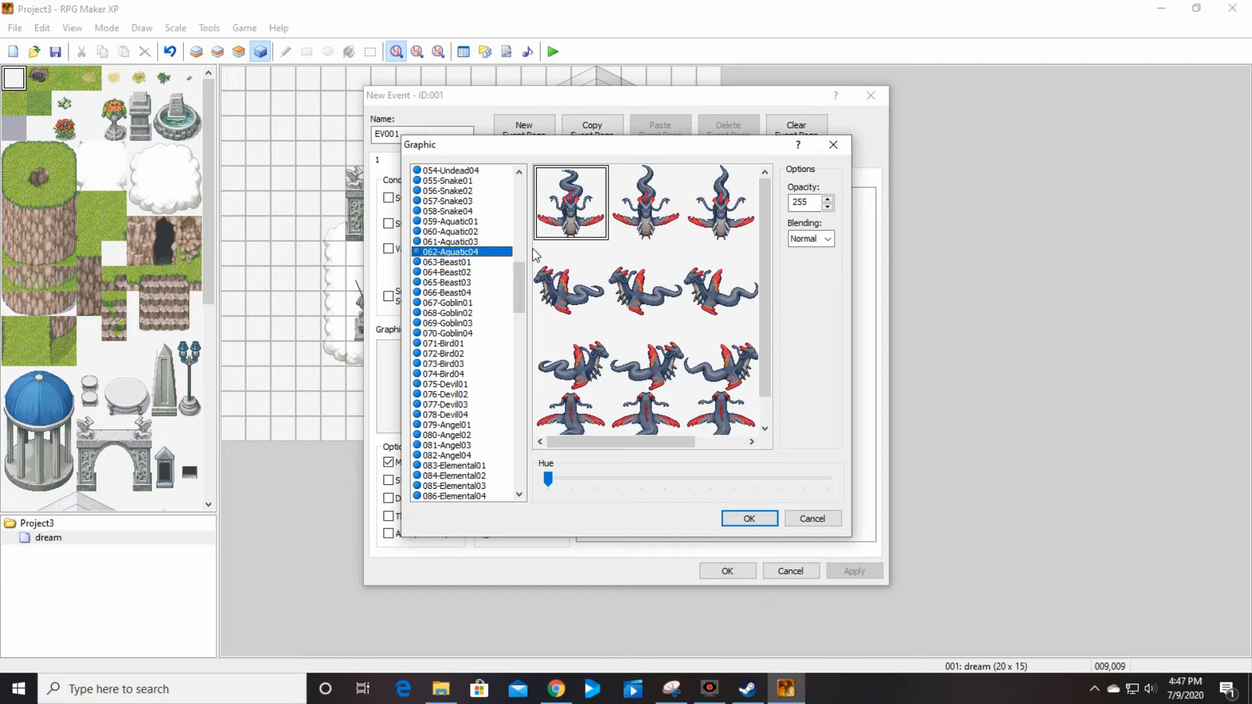
pyautogui.click(567, 218)
pyautogui.click(749, 519)
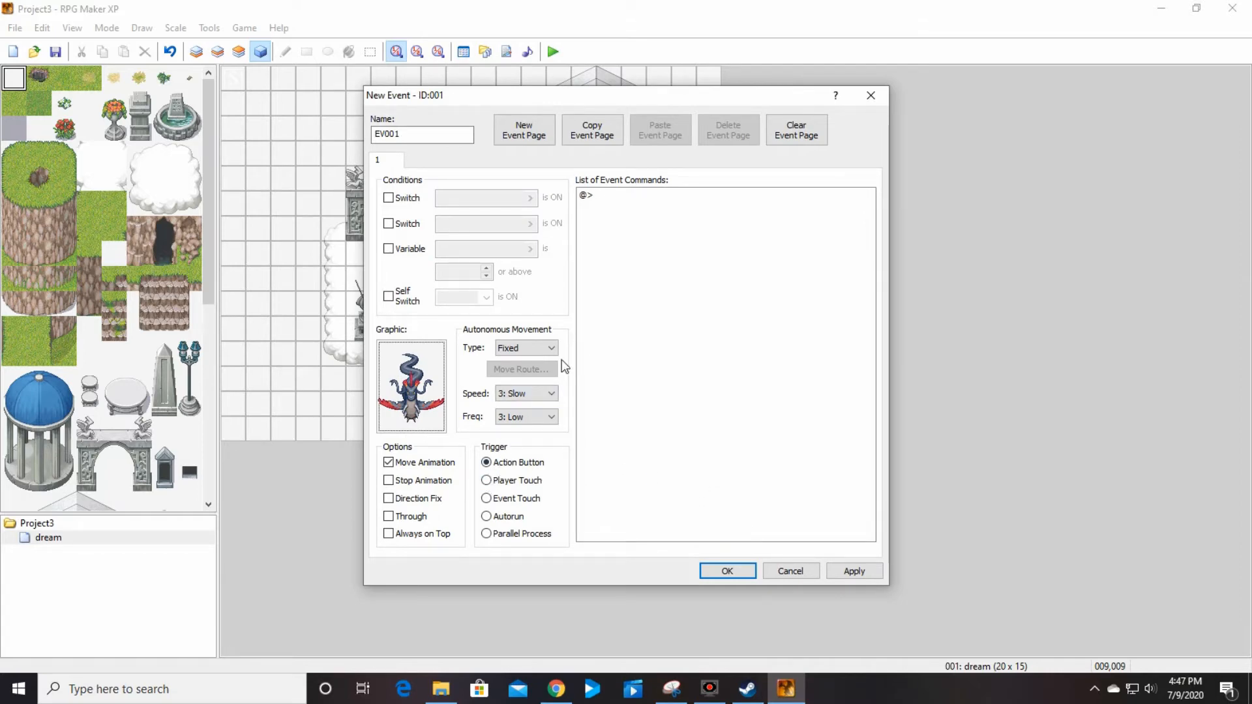
pyautogui.click(728, 572)
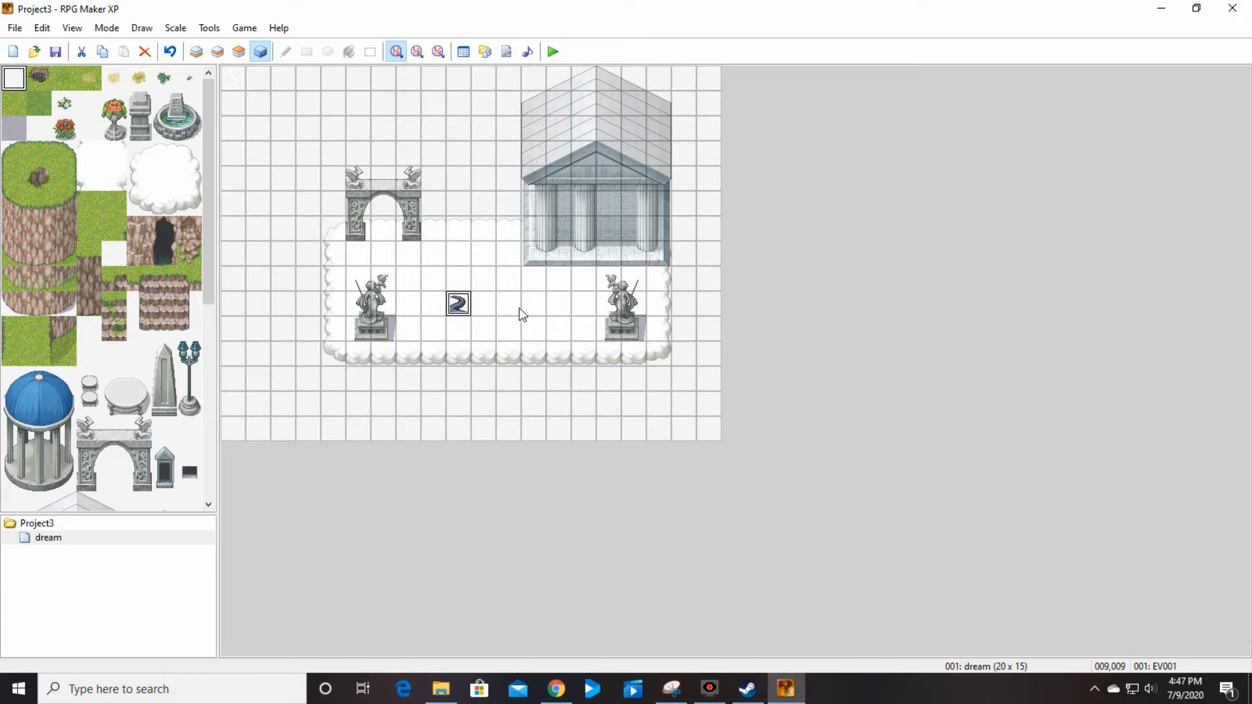
# Start a new event at 012,009 and give it the first low-flame brazier from the third row of 185-Light02
pyautogui.doubleClick(543, 308)
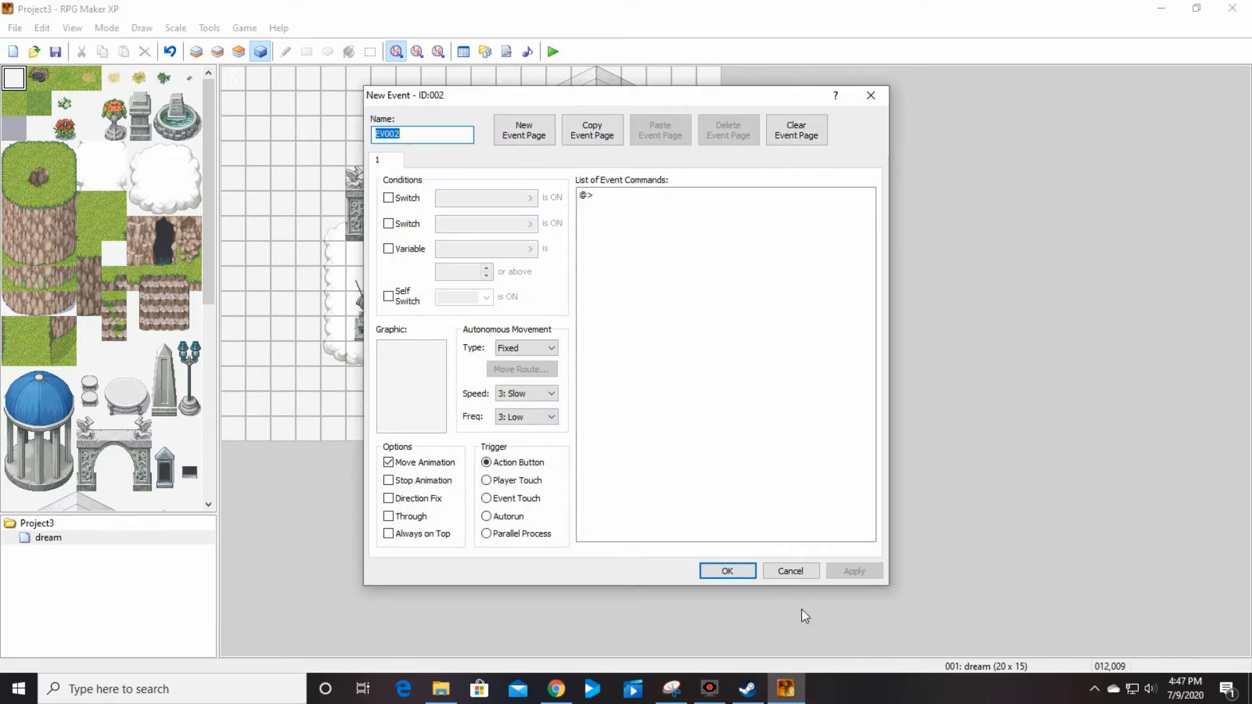
pyautogui.click(791, 569)
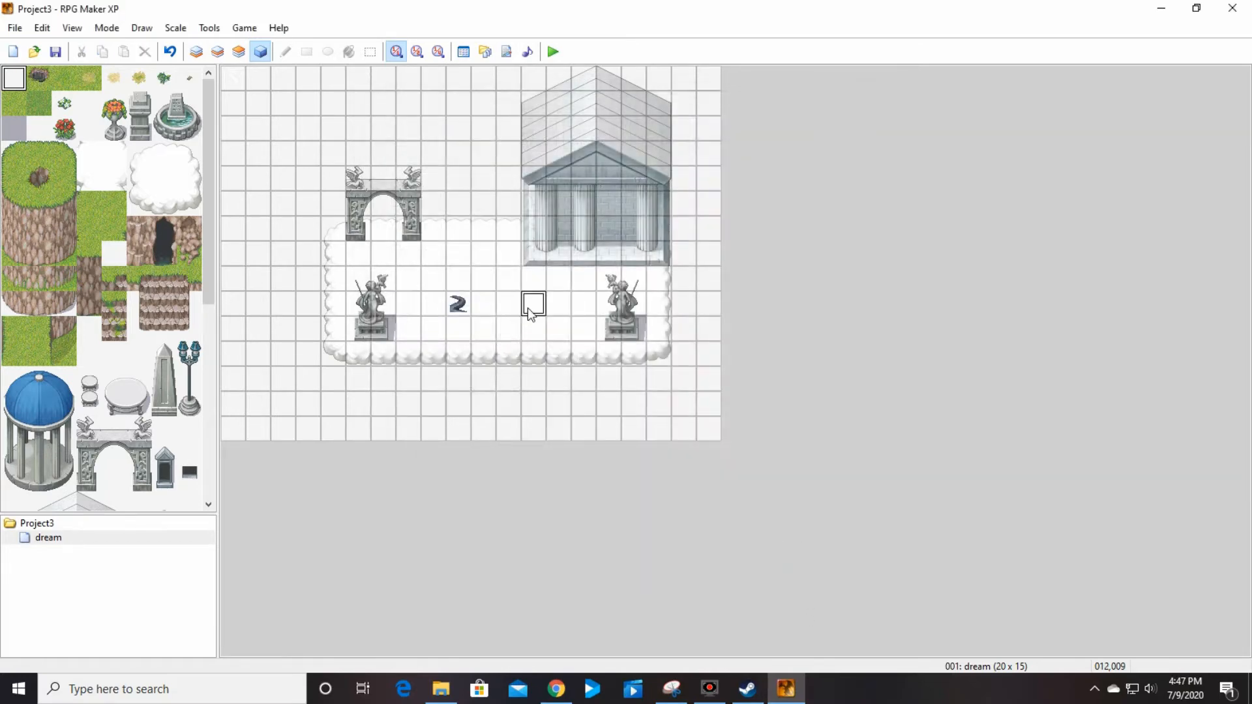
pyautogui.doubleClick(527, 308)
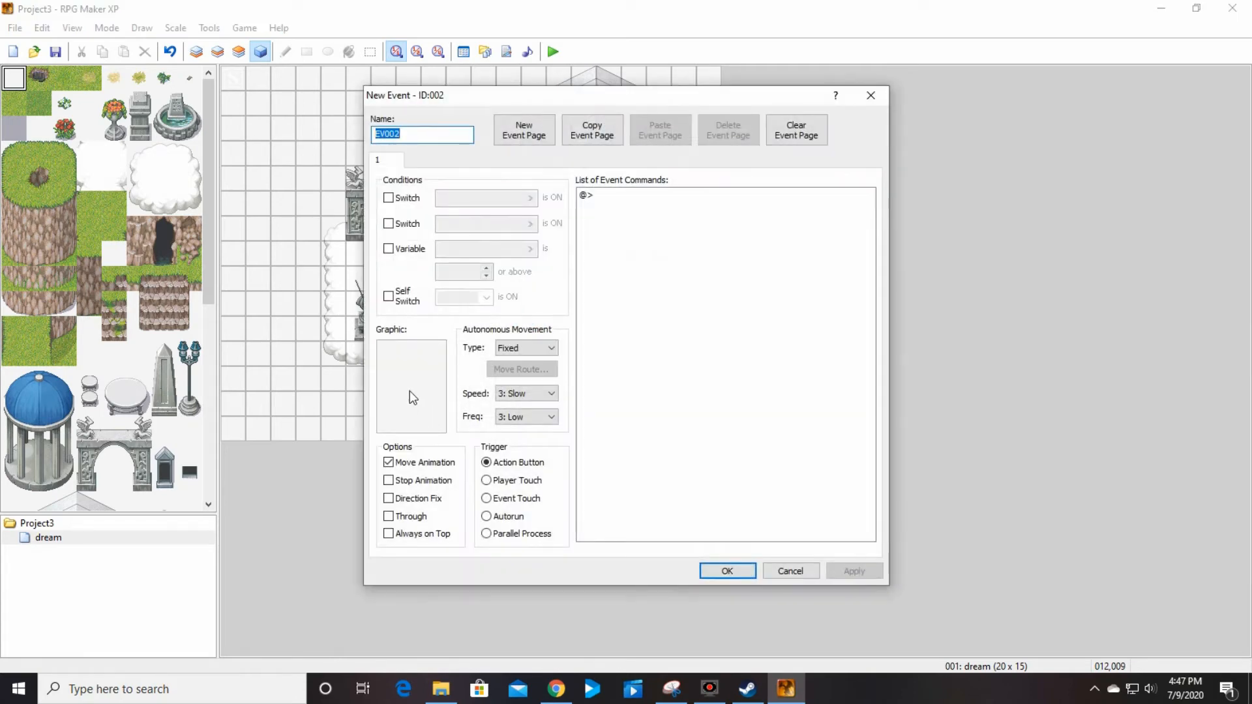
pyautogui.doubleClick(410, 390)
pyautogui.moveTo(519, 215); pyautogui.dragTo(544, 479)
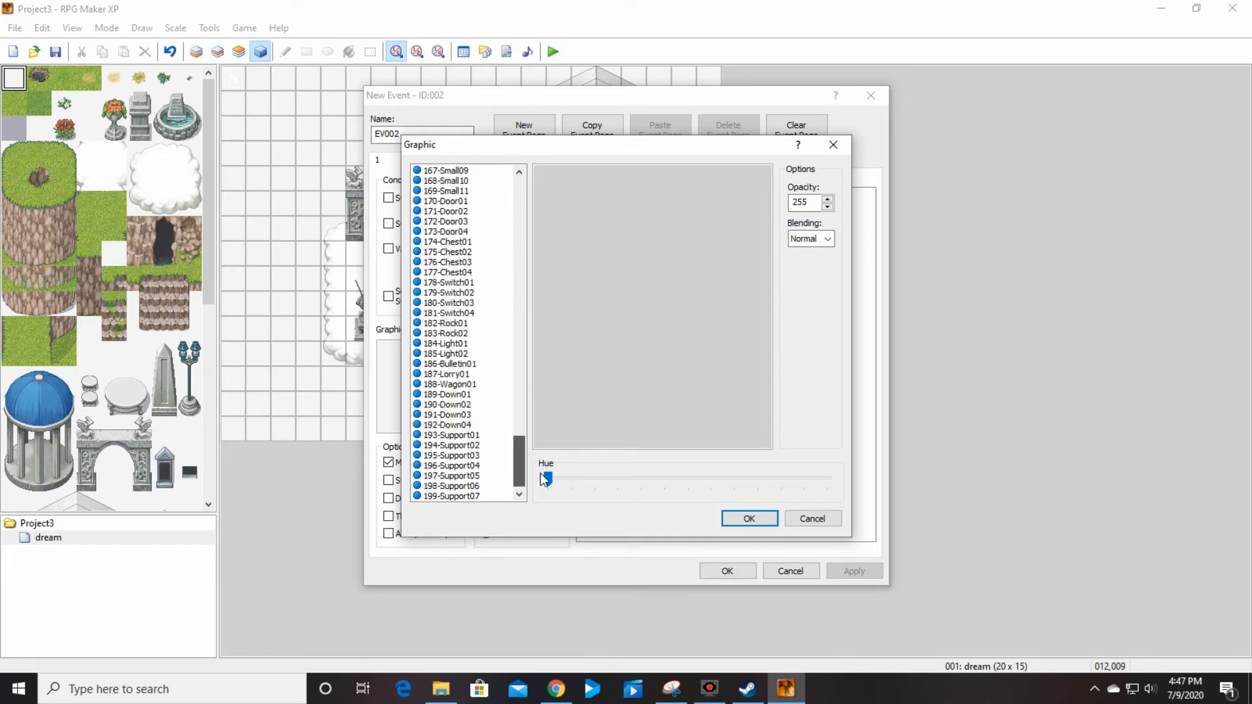
pyautogui.click(460, 354)
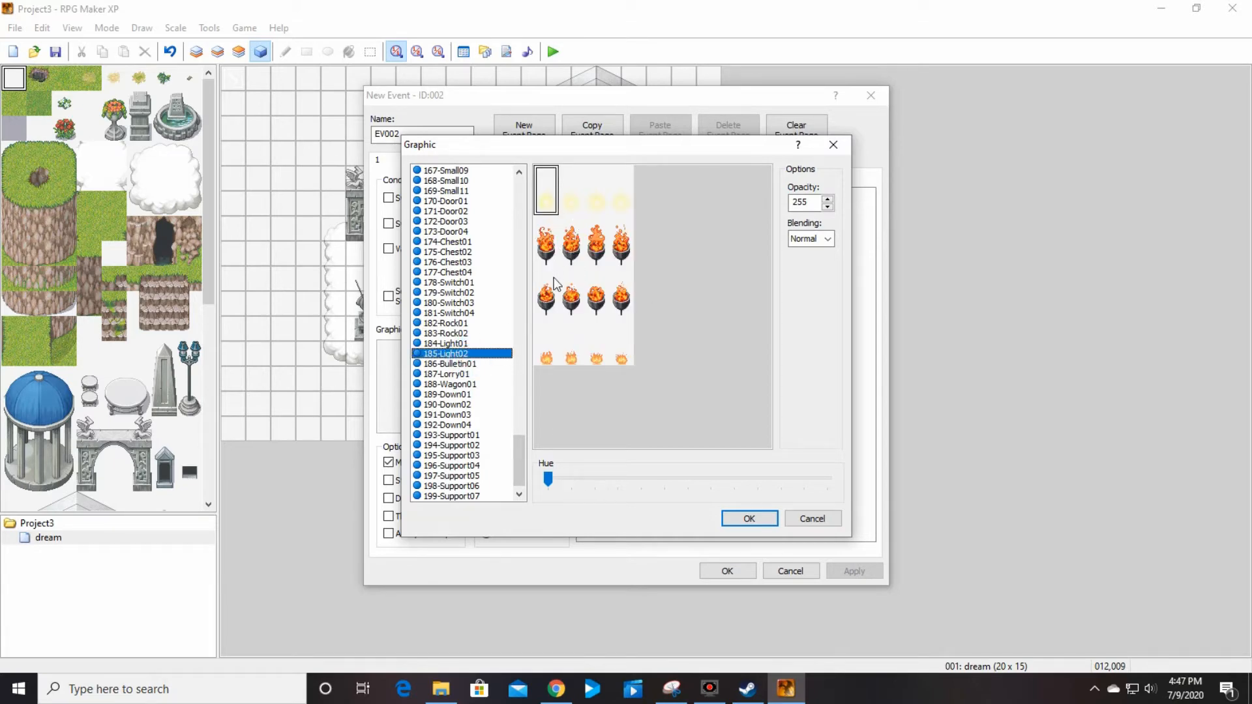
pyautogui.click(548, 300)
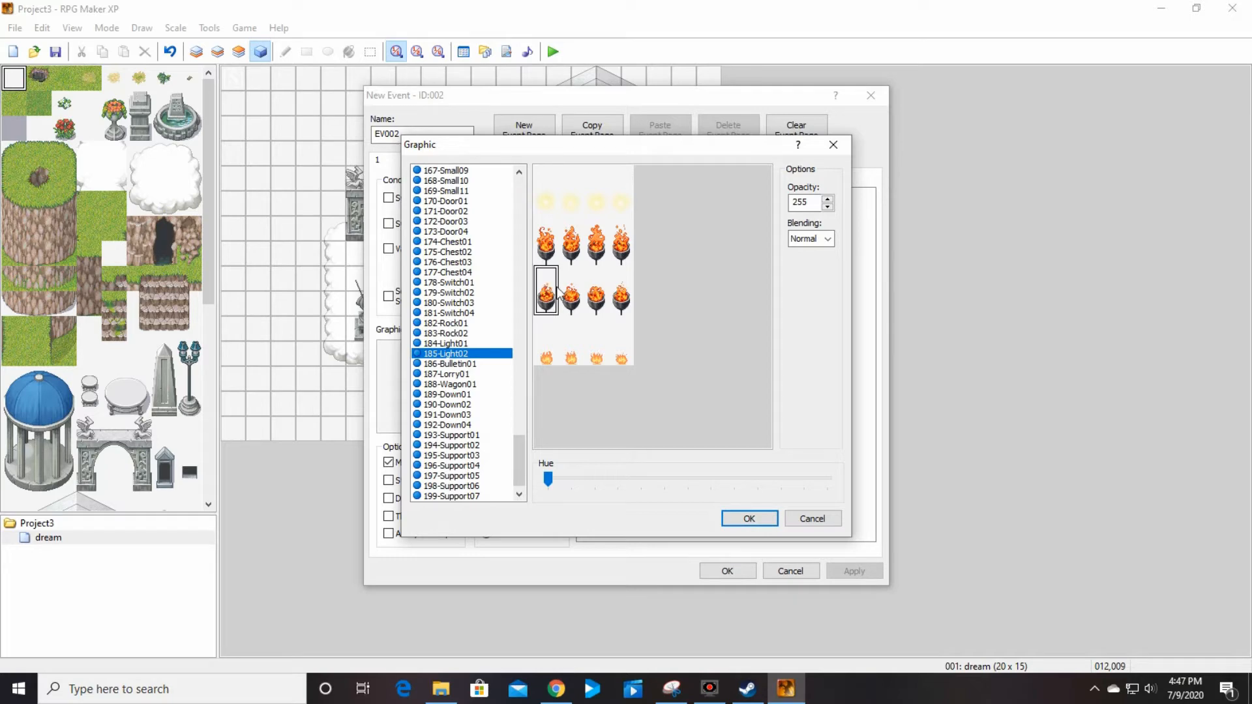
pyautogui.click(734, 517)
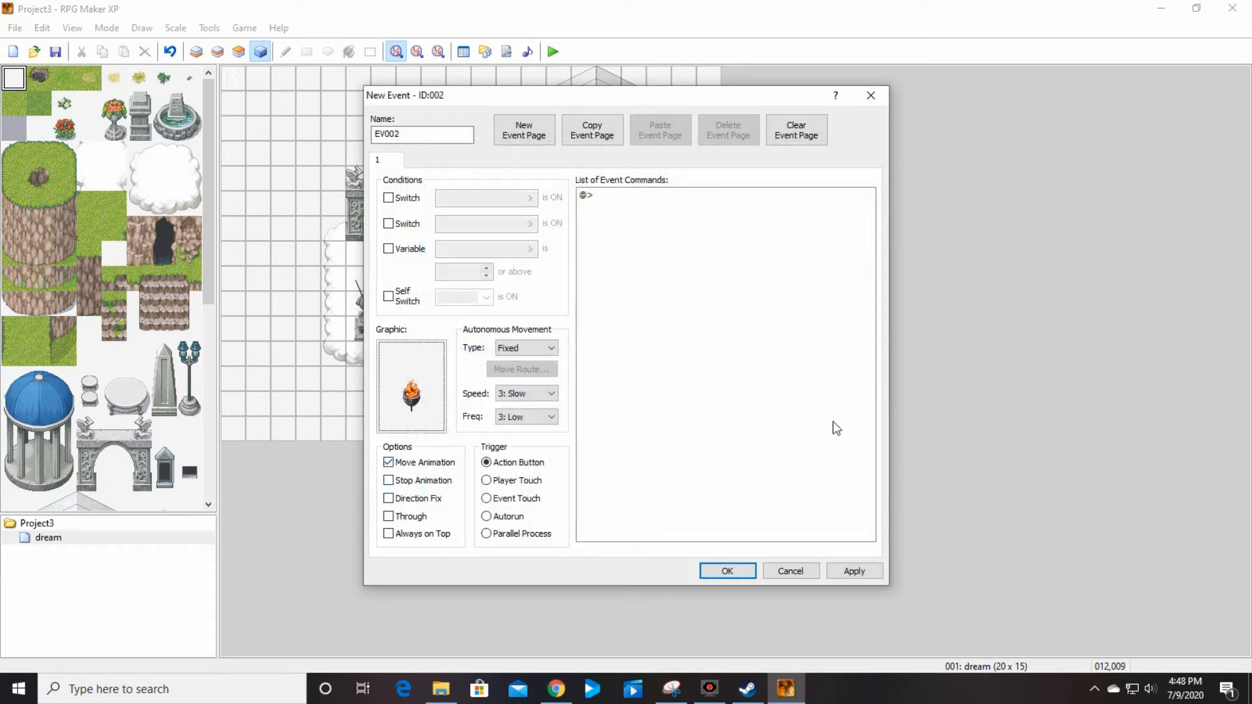
# Enable Stop Animation and Direction Fix, disable Move Animation for the brazier event, and save the event
pyautogui.click(388, 482)
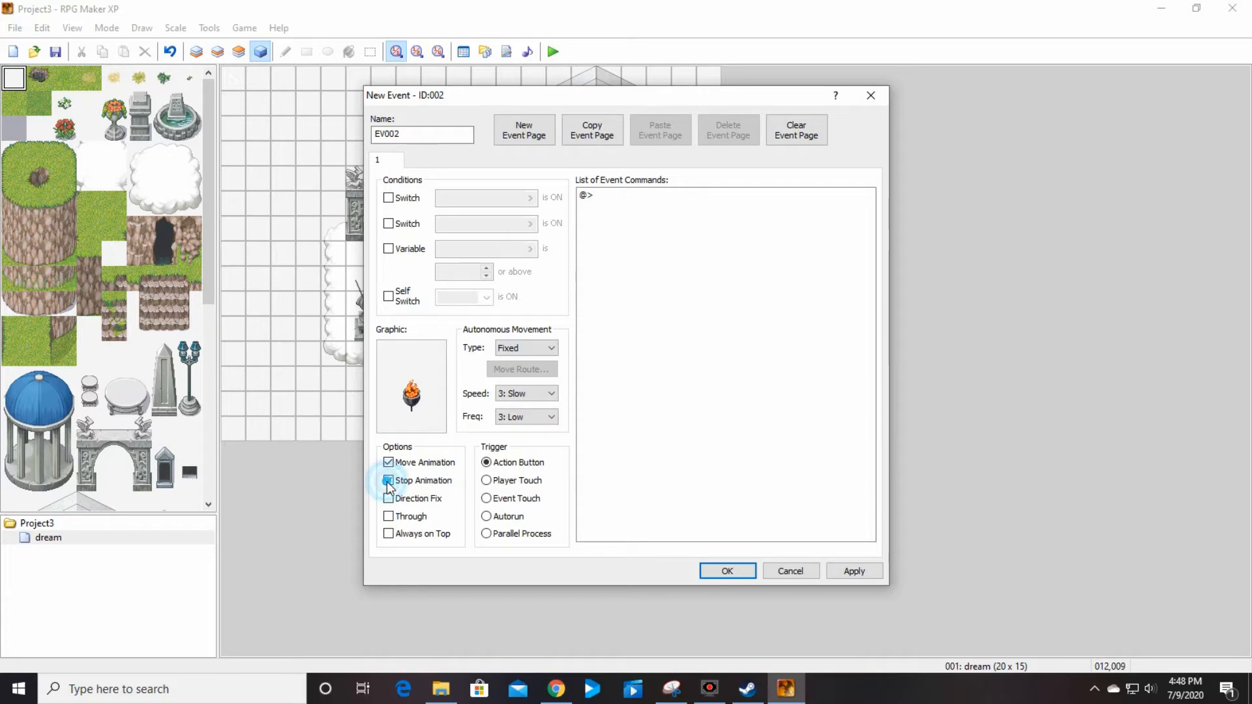
pyautogui.click(389, 463)
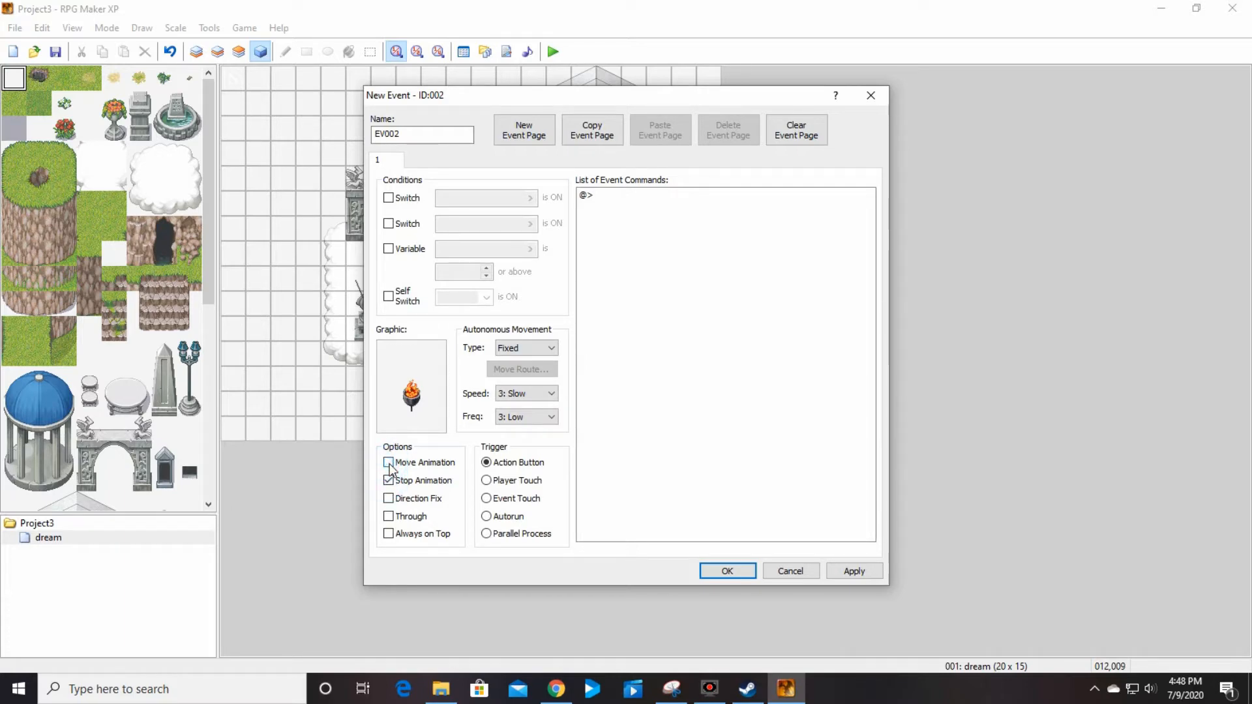
pyautogui.click(390, 463)
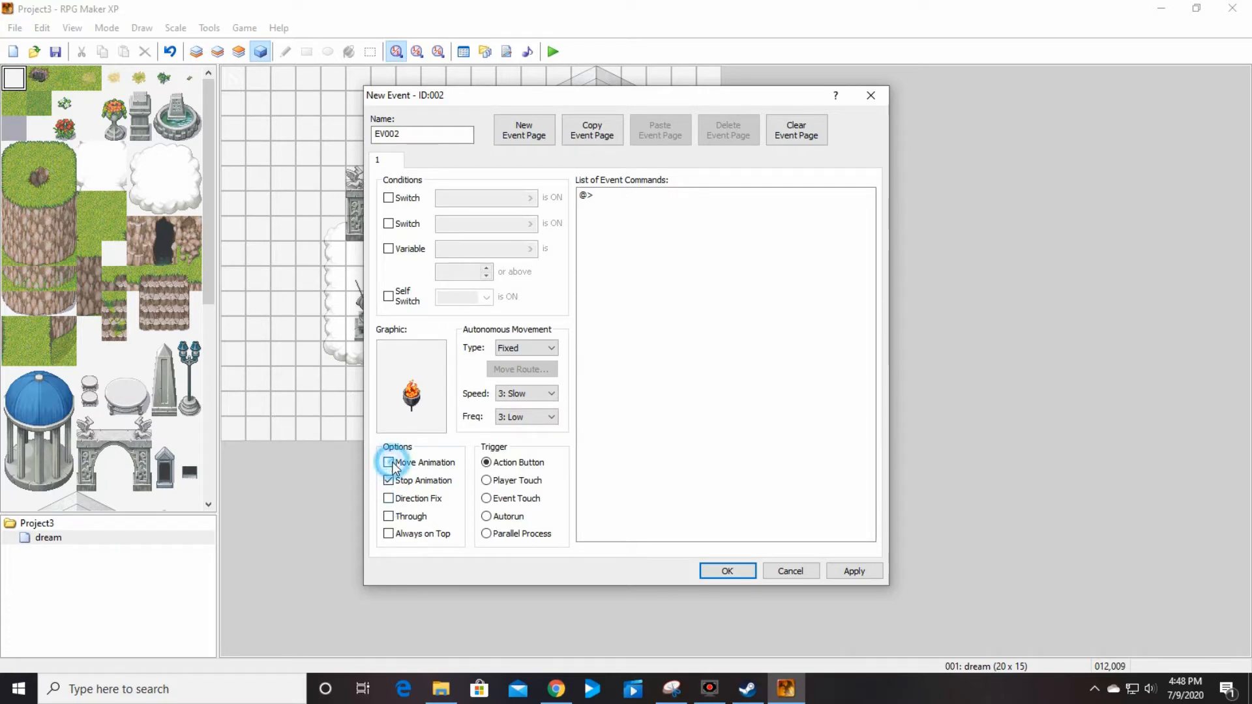
pyautogui.click(387, 501)
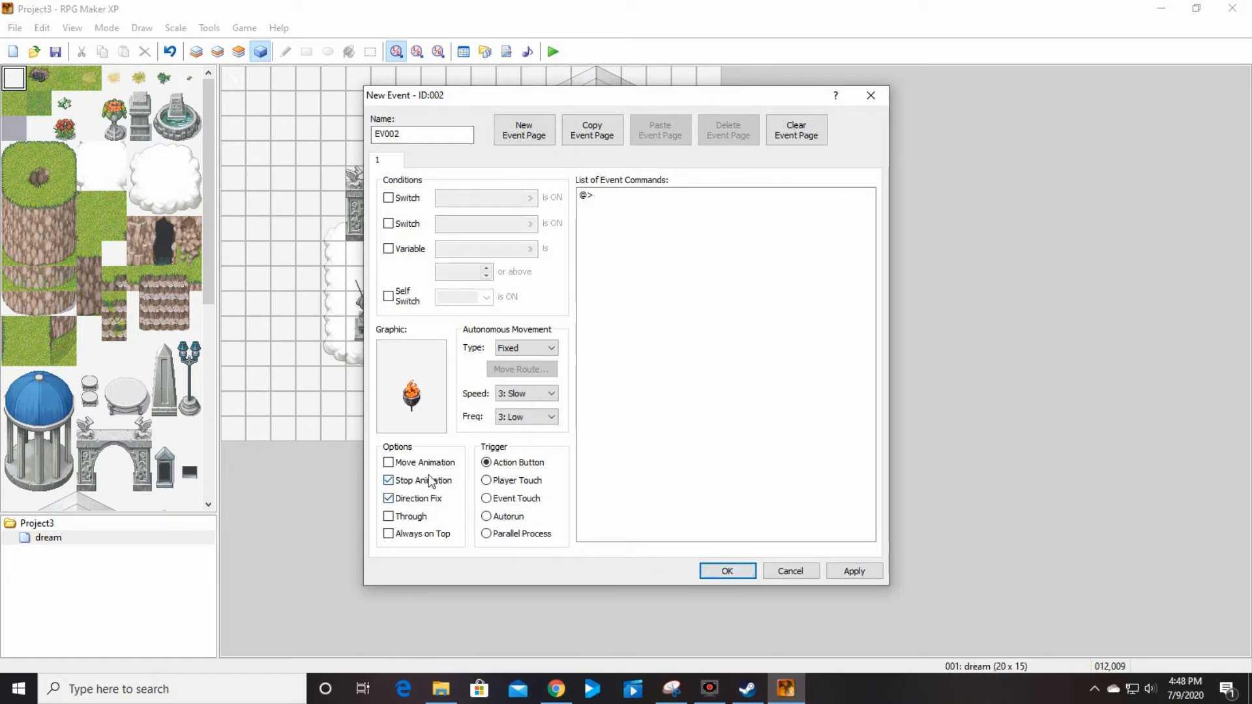
pyautogui.click(741, 570)
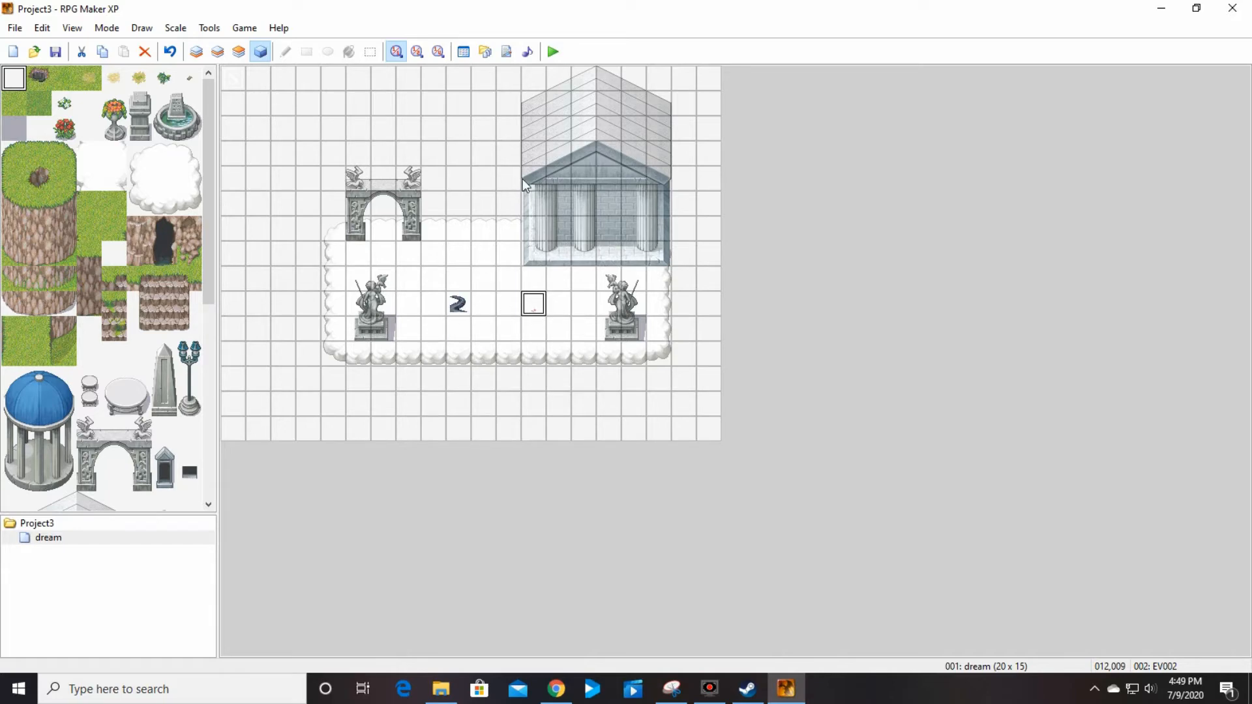
# Save the changes to Project3 and playtest the dream map by starting a new game and trying to move
pyautogui.click(555, 51)
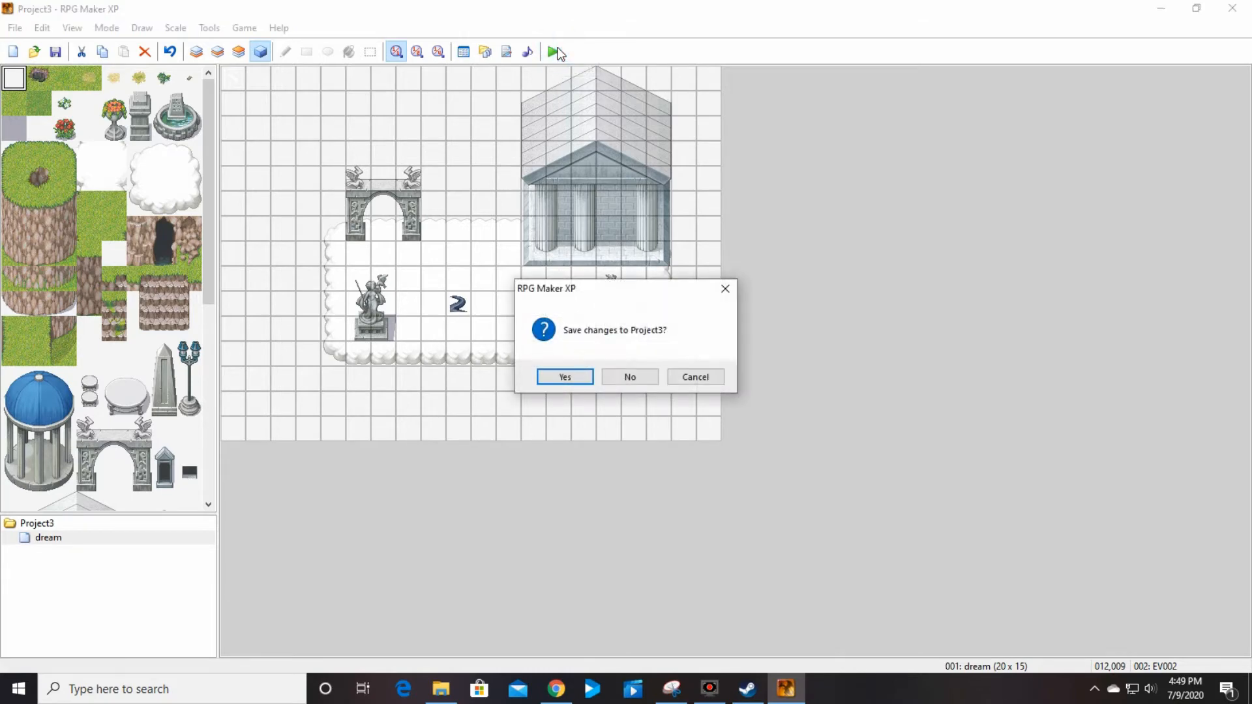
pyautogui.click(565, 377)
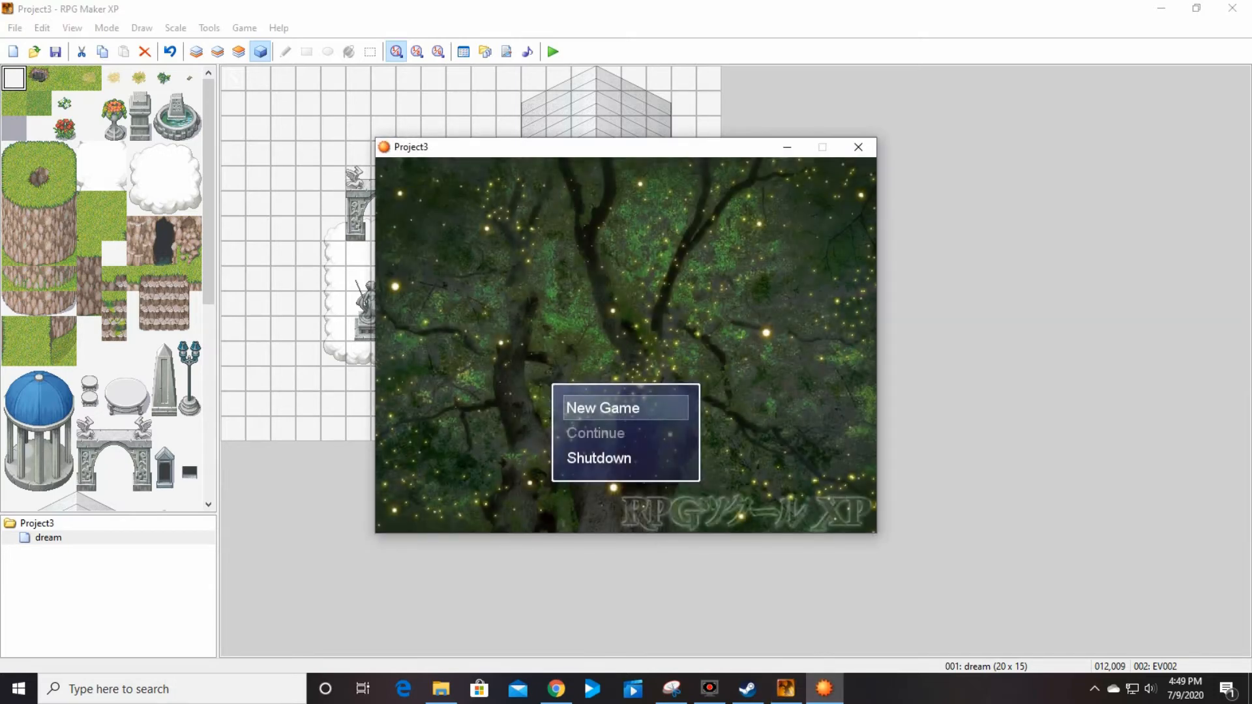
pyautogui.press('Return')
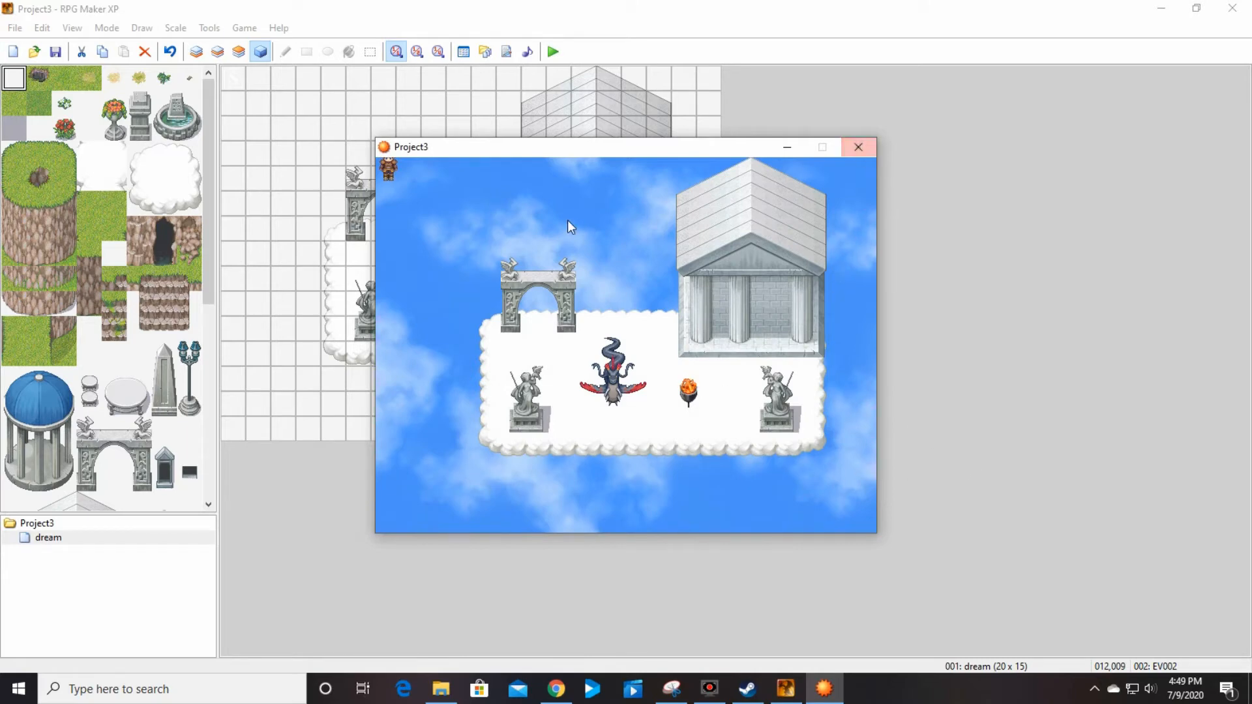
pyautogui.press('Down')
pyautogui.press('Up')
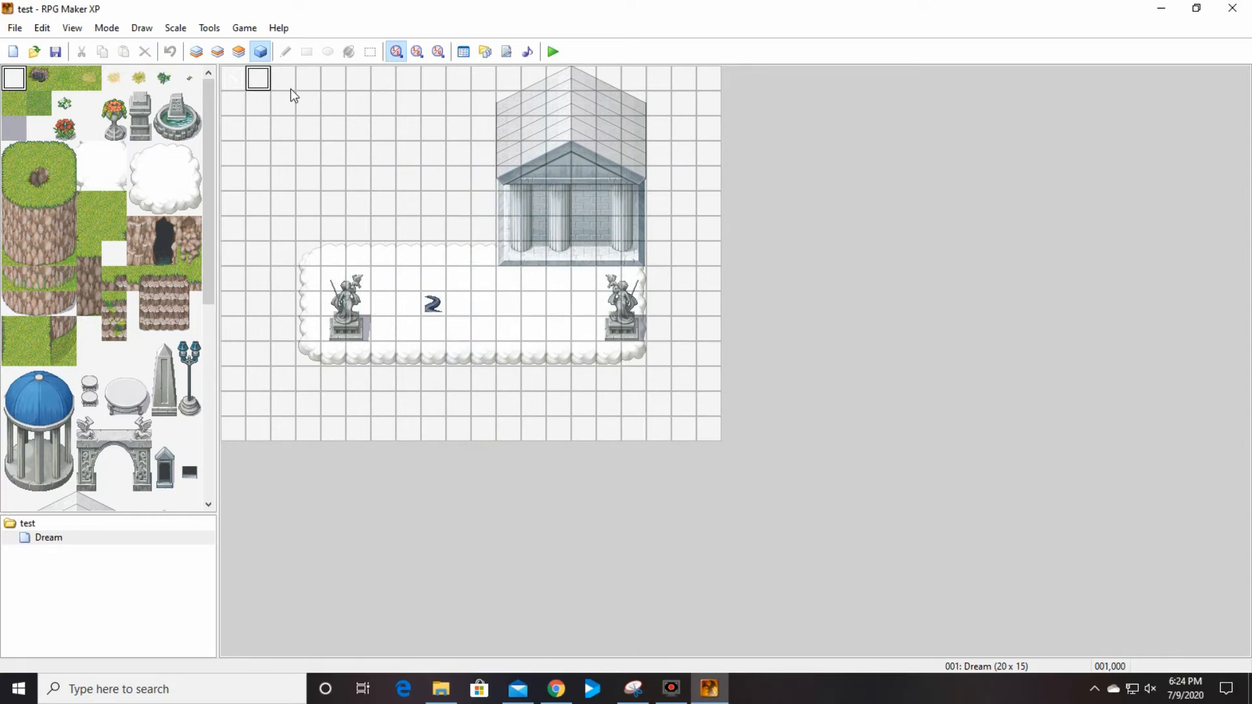
pyautogui.click(243, 81)
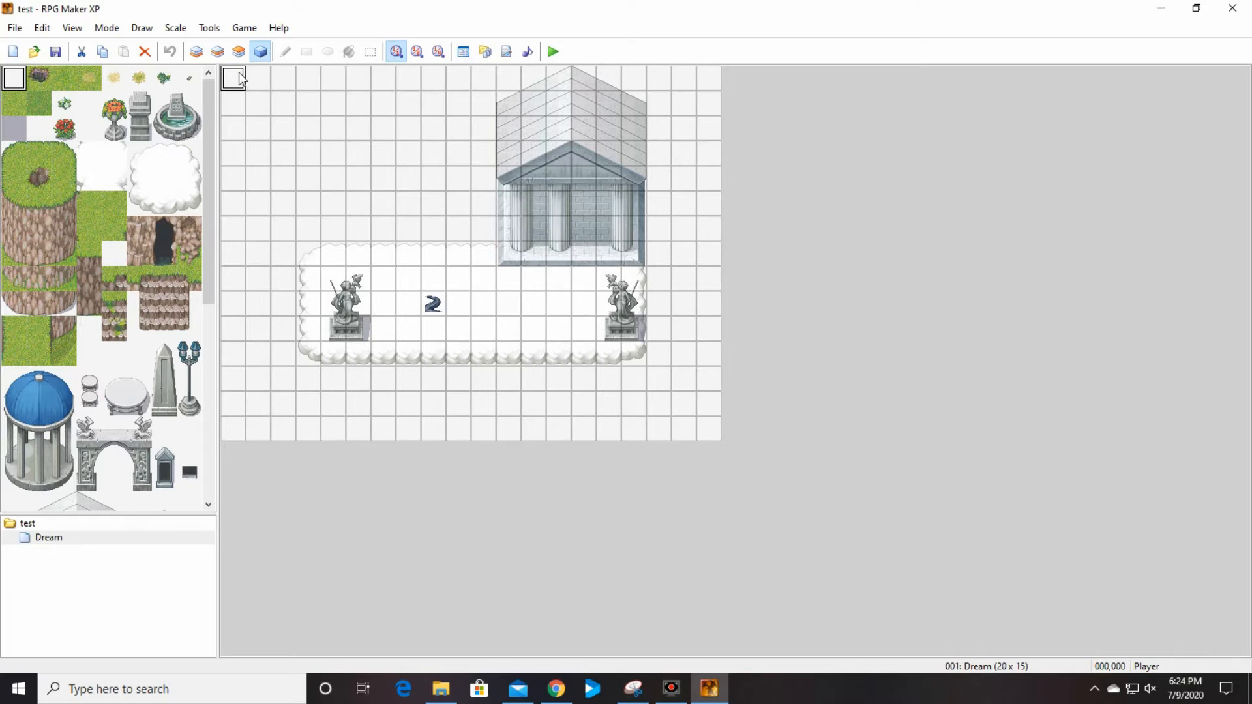
pyautogui.click(259, 80)
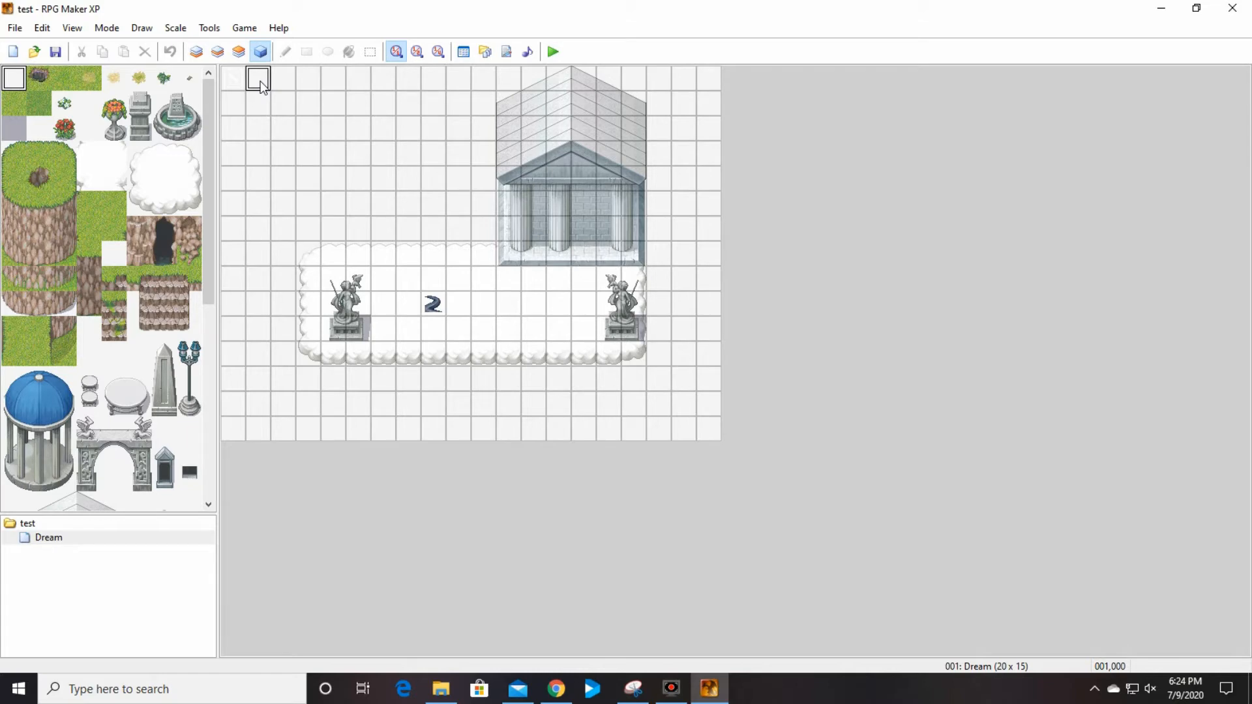
pyautogui.doubleClick(260, 81)
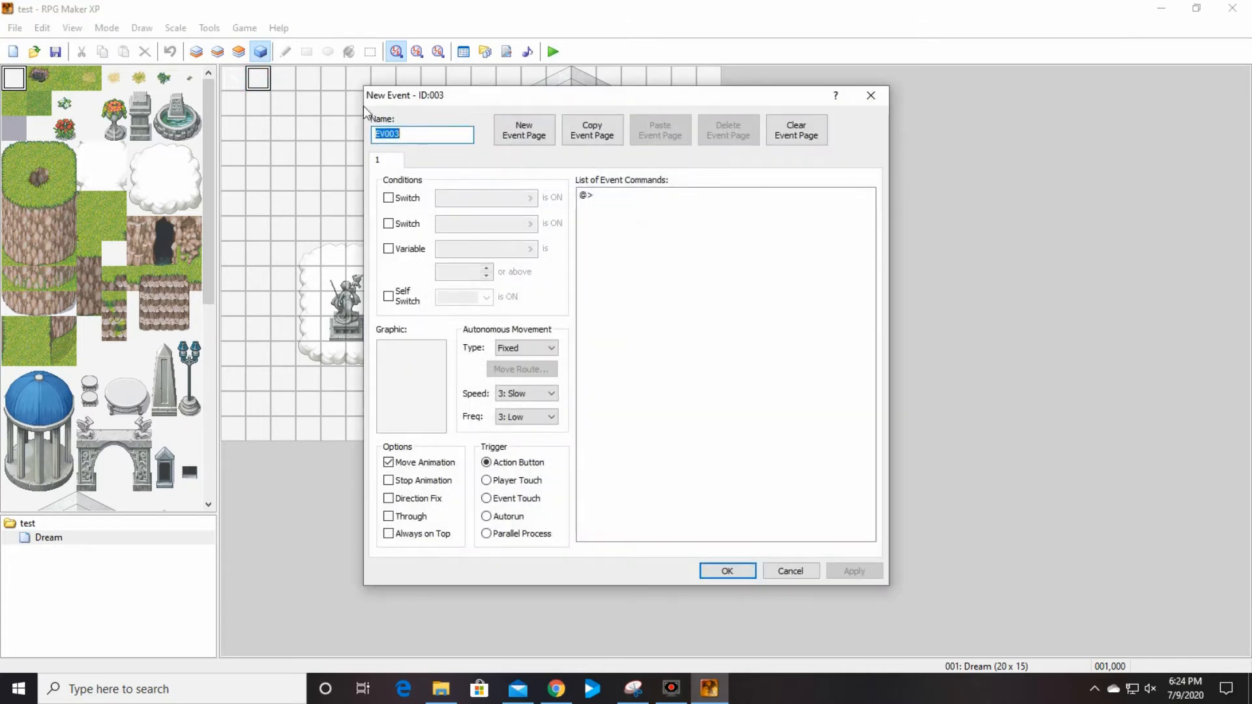
pyautogui.click(874, 98)
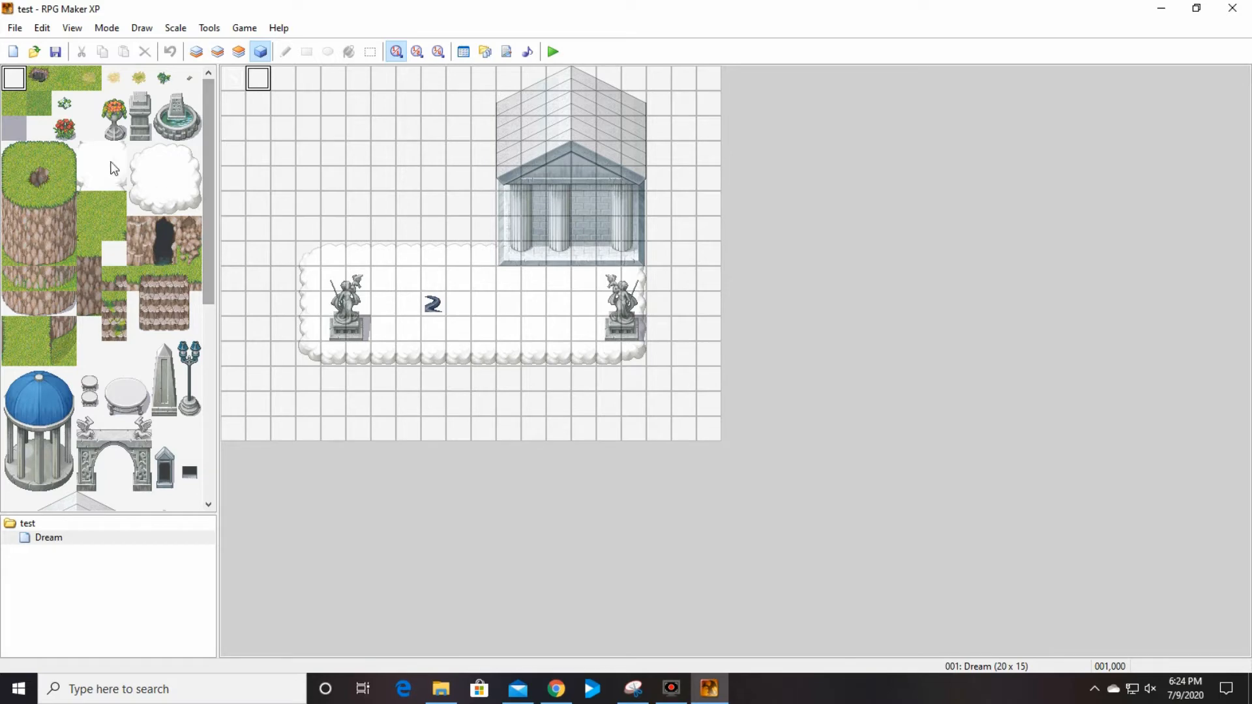
# Create an event at 001,000 named Cut scene 01 and set its trigger to Parallel Process
pyautogui.doubleClick(257, 80)
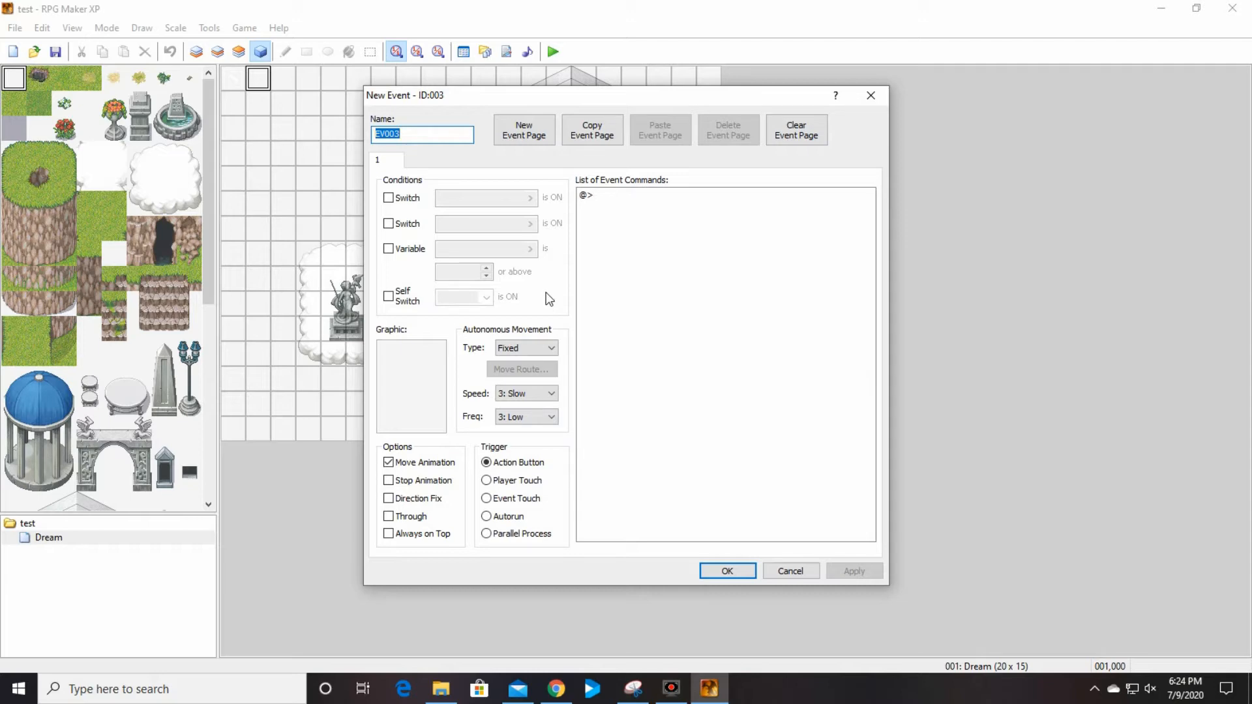
pyautogui.write('Cut s')
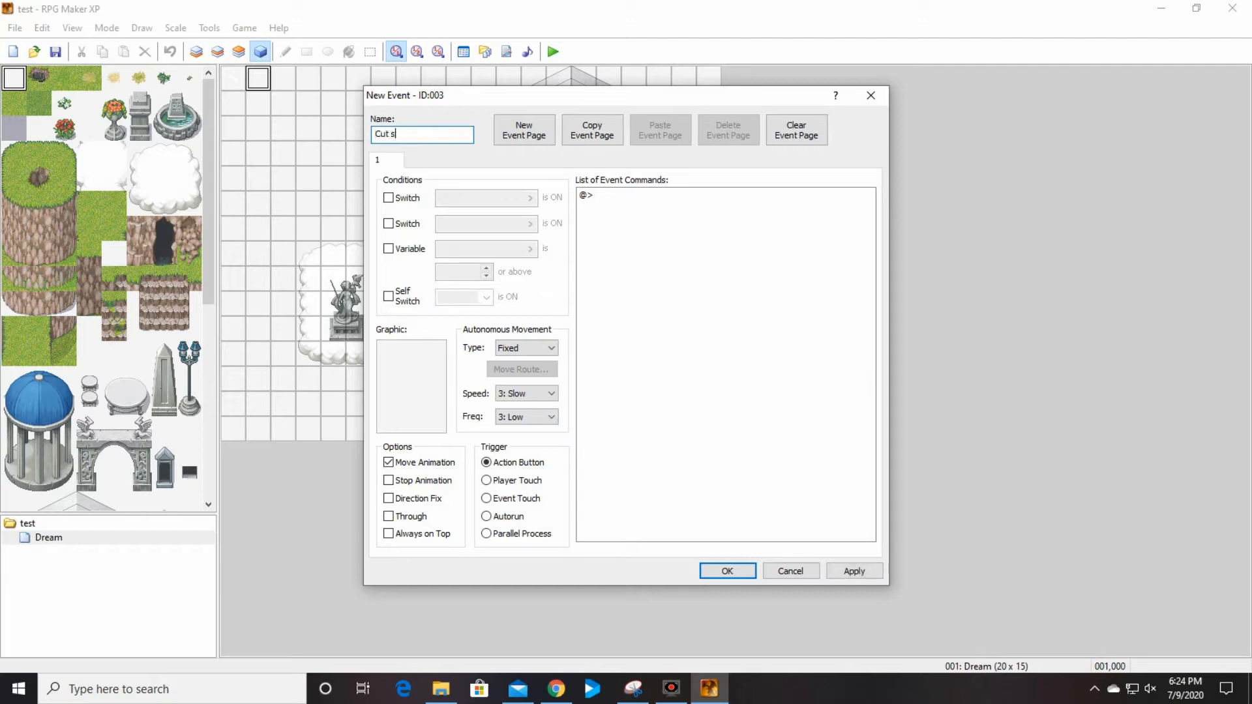
pyautogui.write('cene 01')
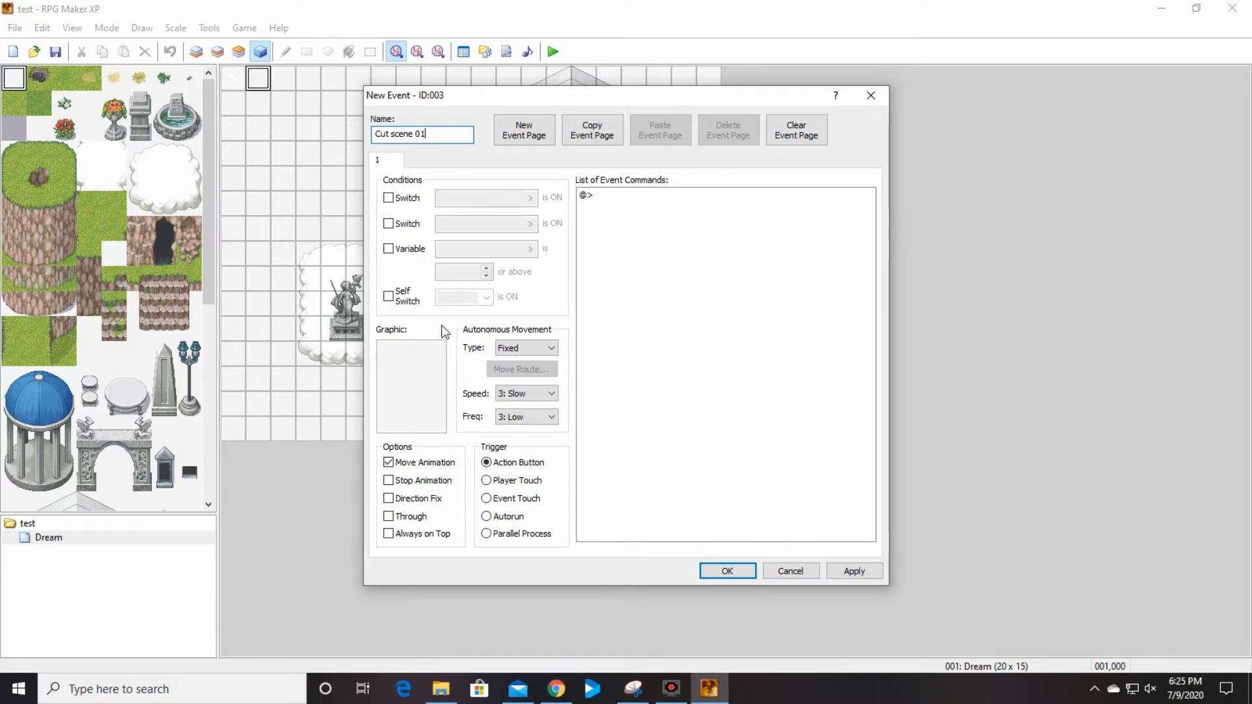
pyautogui.click(620, 197)
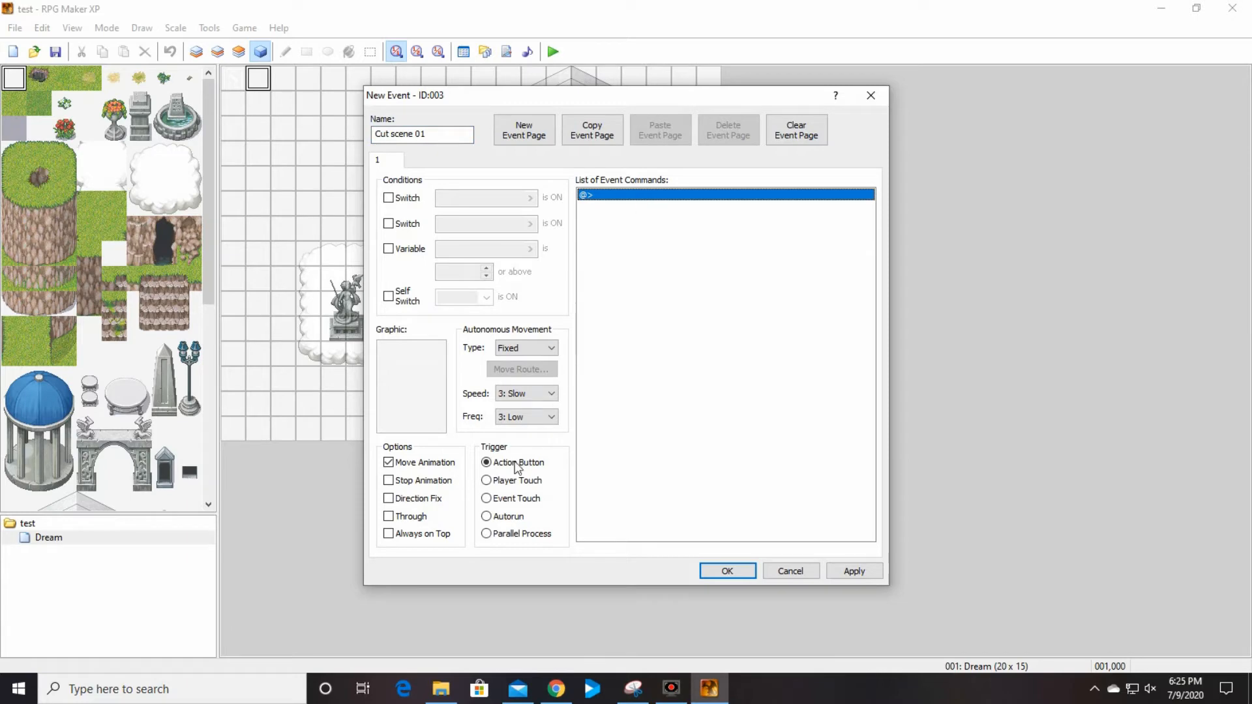
pyautogui.click(487, 534)
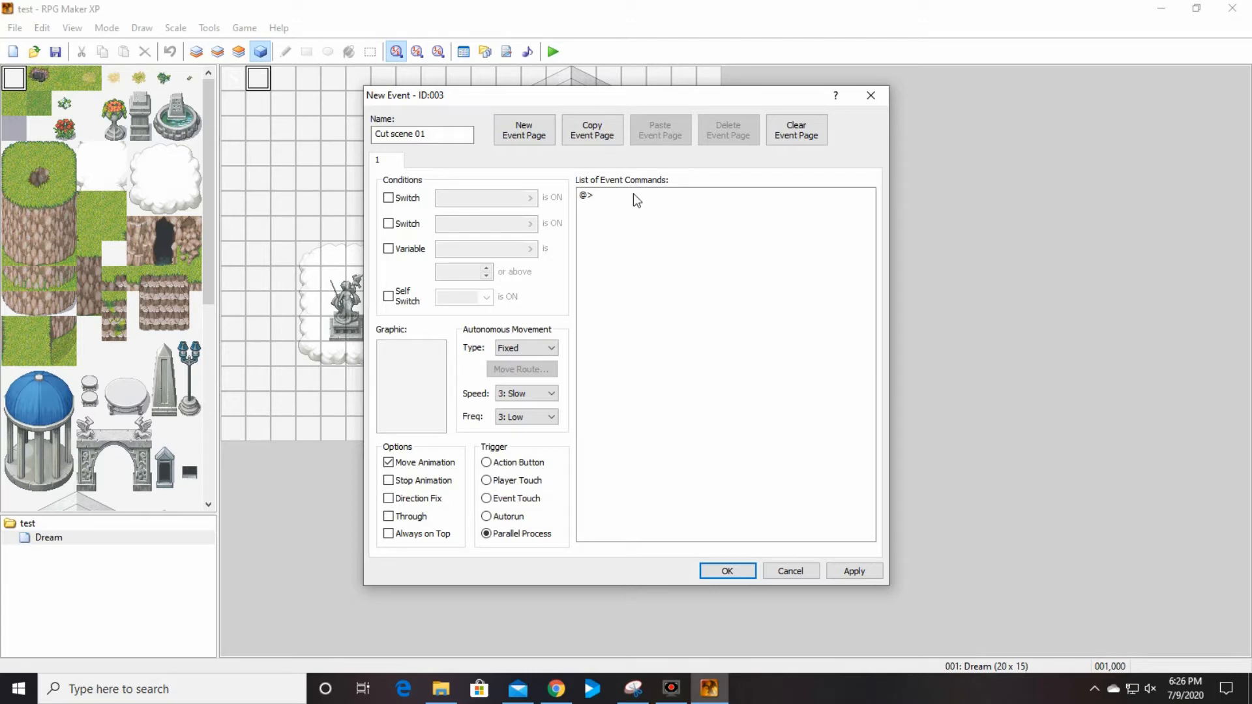
# Add a Set Move Route command for the Player that changes the opacity to 0
pyautogui.click(656, 194)
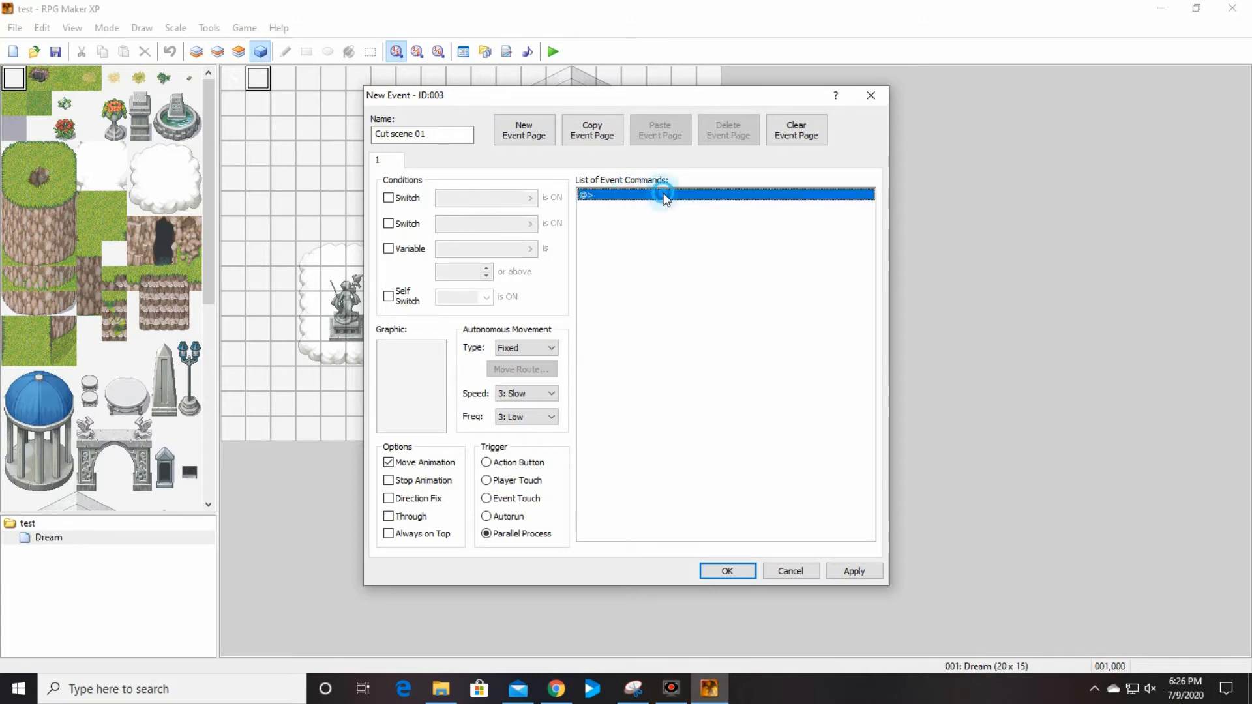
pyautogui.doubleClick(664, 195)
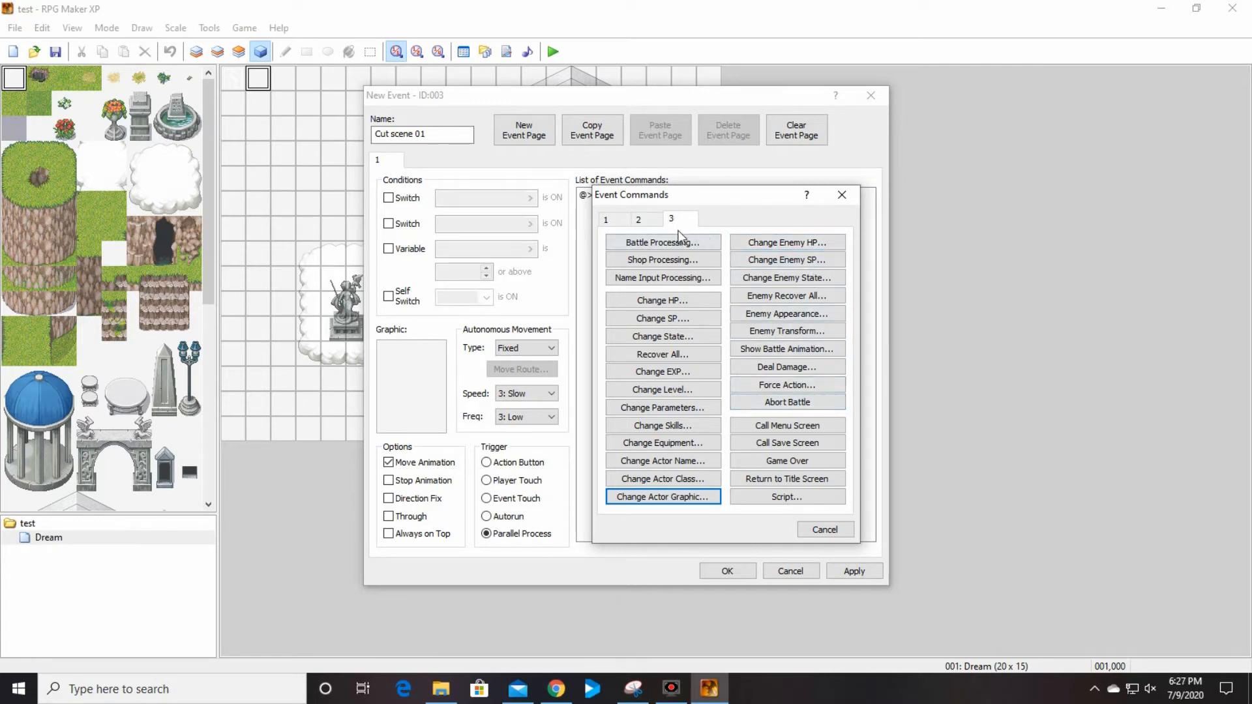
pyautogui.click(637, 220)
pyautogui.click(611, 219)
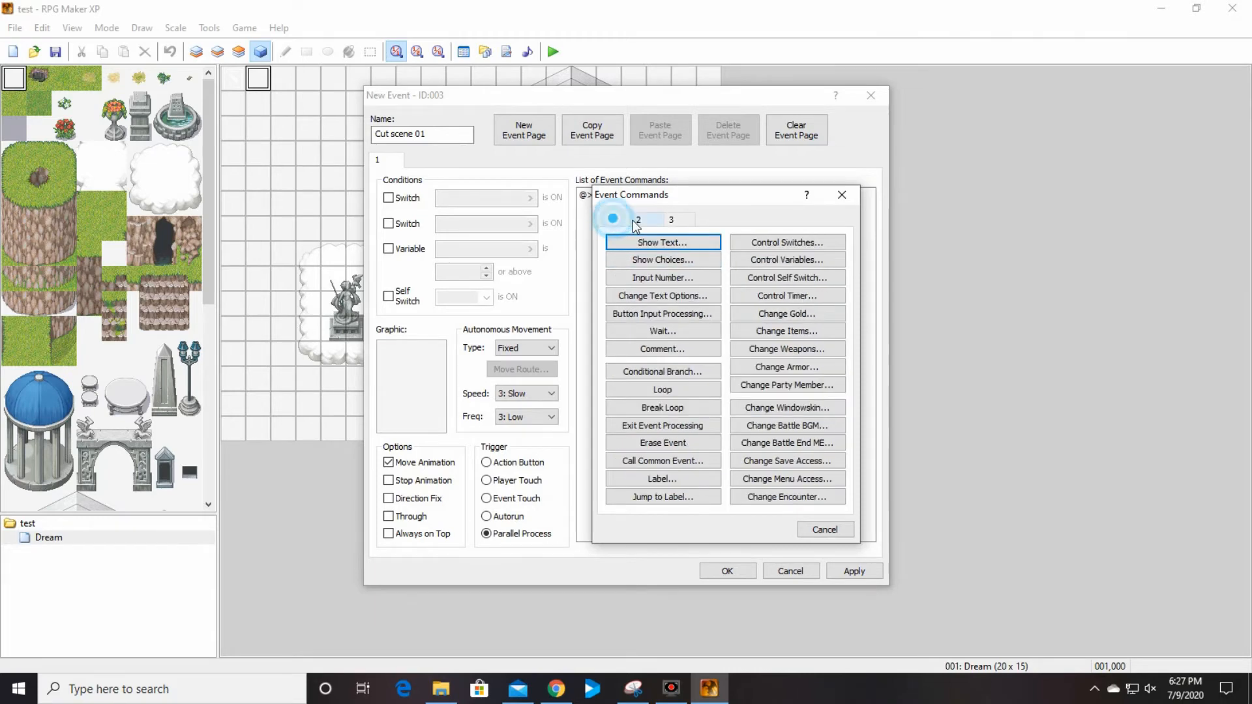
pyautogui.click(640, 221)
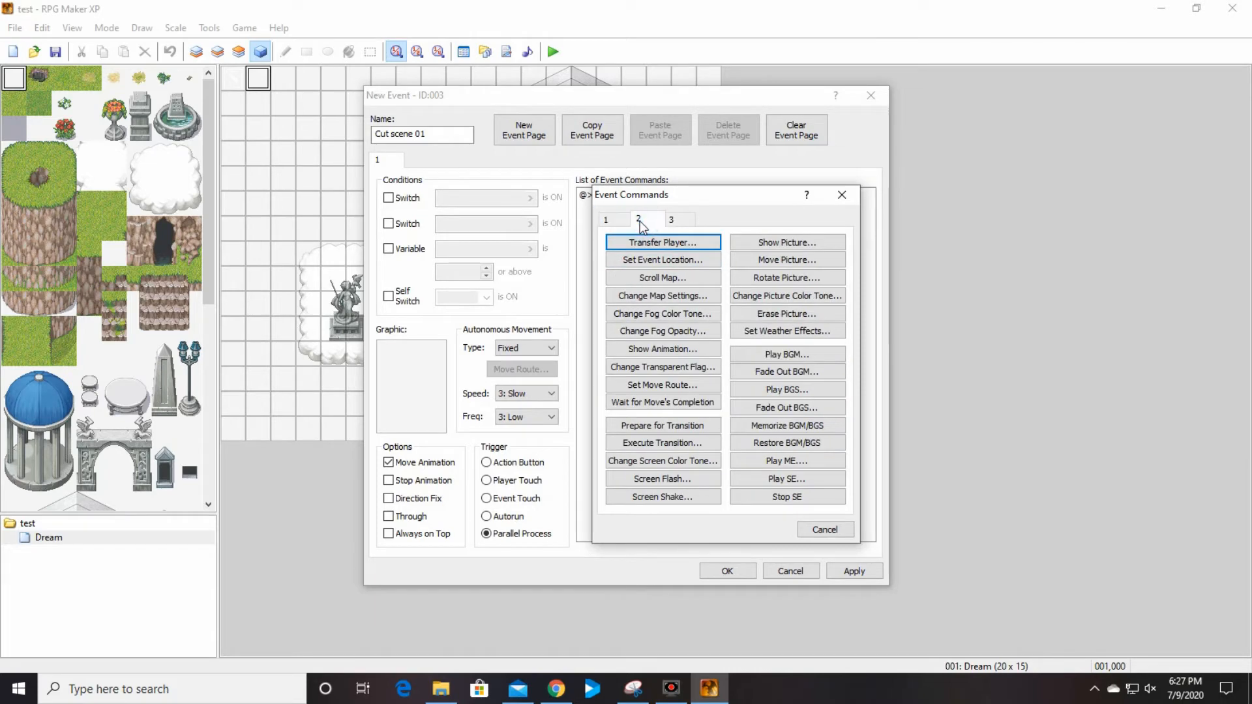
pyautogui.click(620, 219)
pyautogui.click(640, 220)
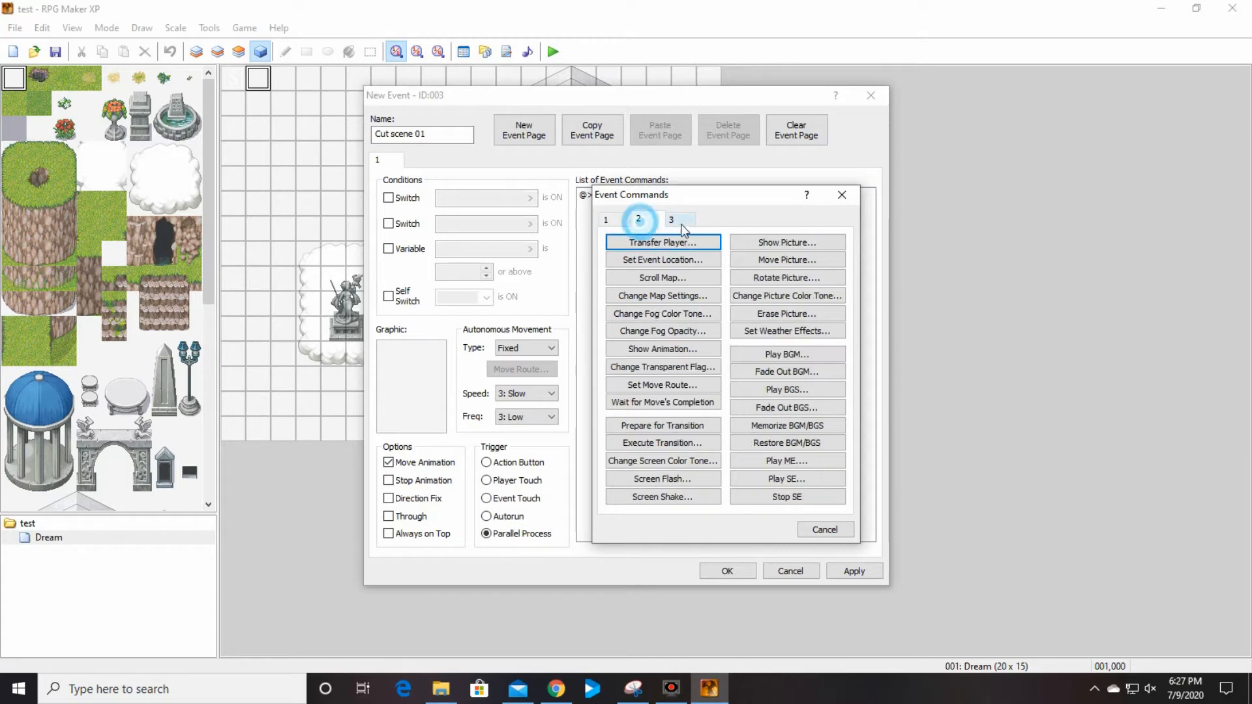
pyautogui.click(679, 221)
pyautogui.click(646, 222)
pyautogui.click(669, 388)
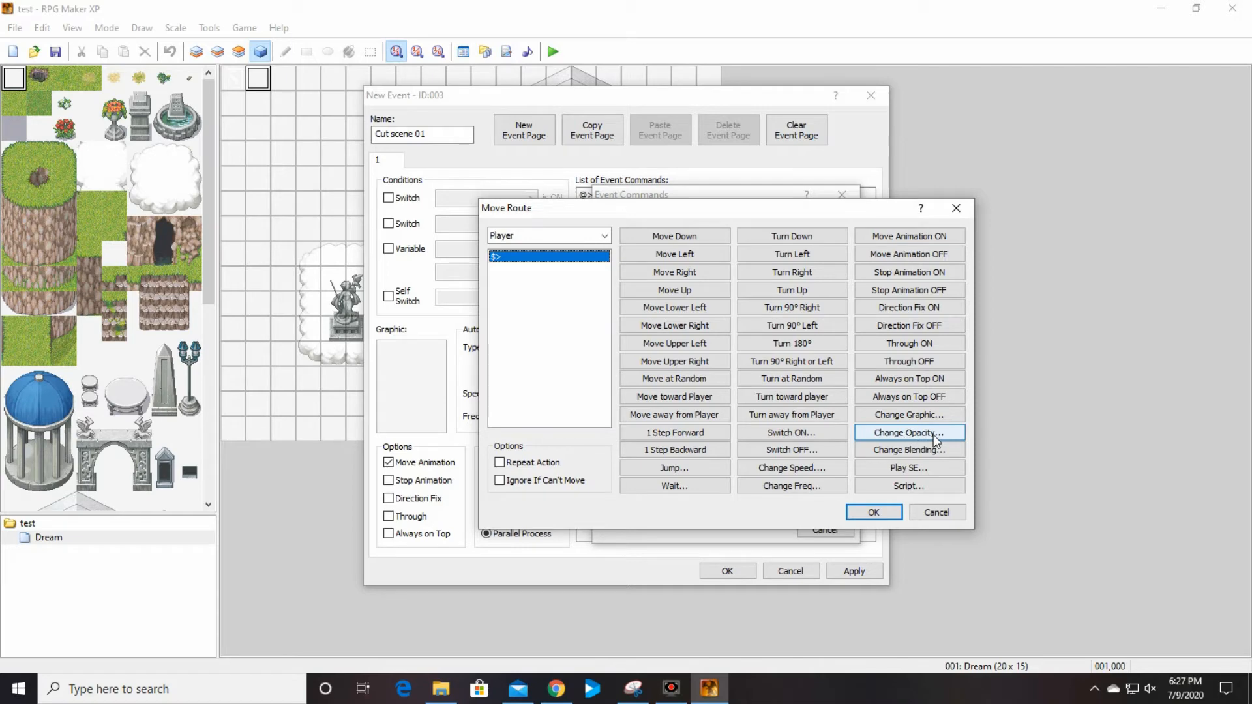
pyautogui.click(909, 433)
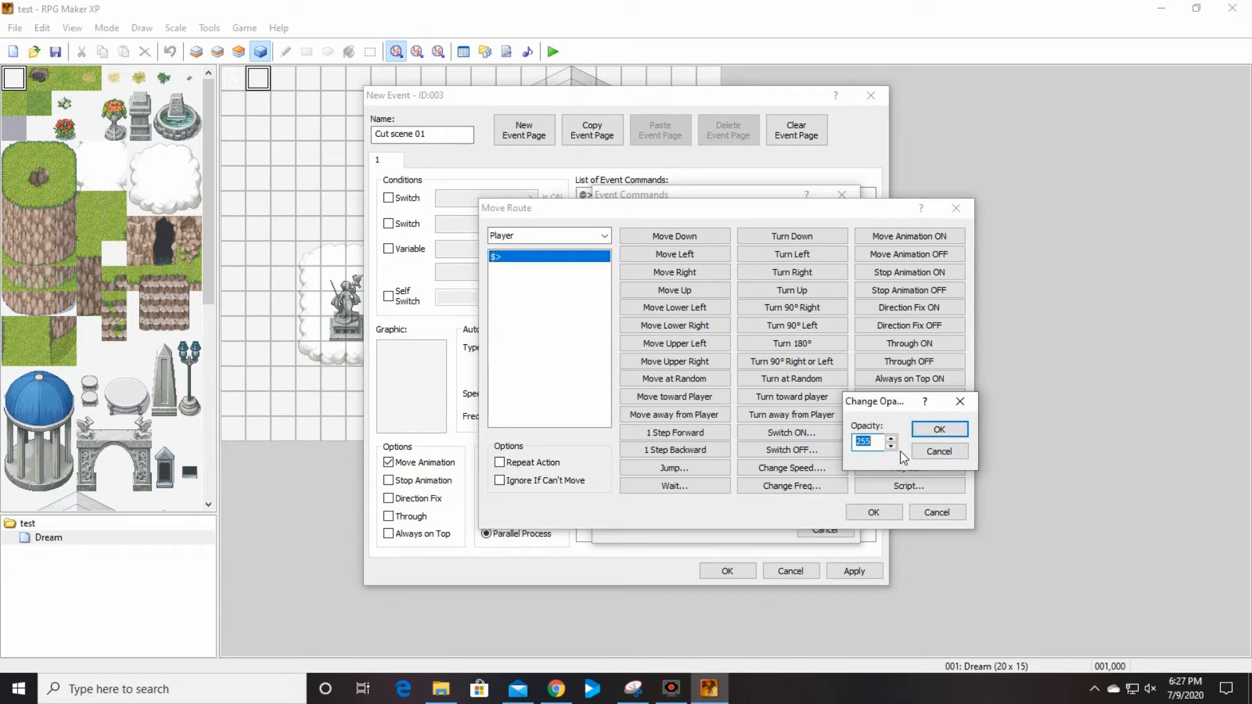
pyautogui.write('0')
pyautogui.click(940, 430)
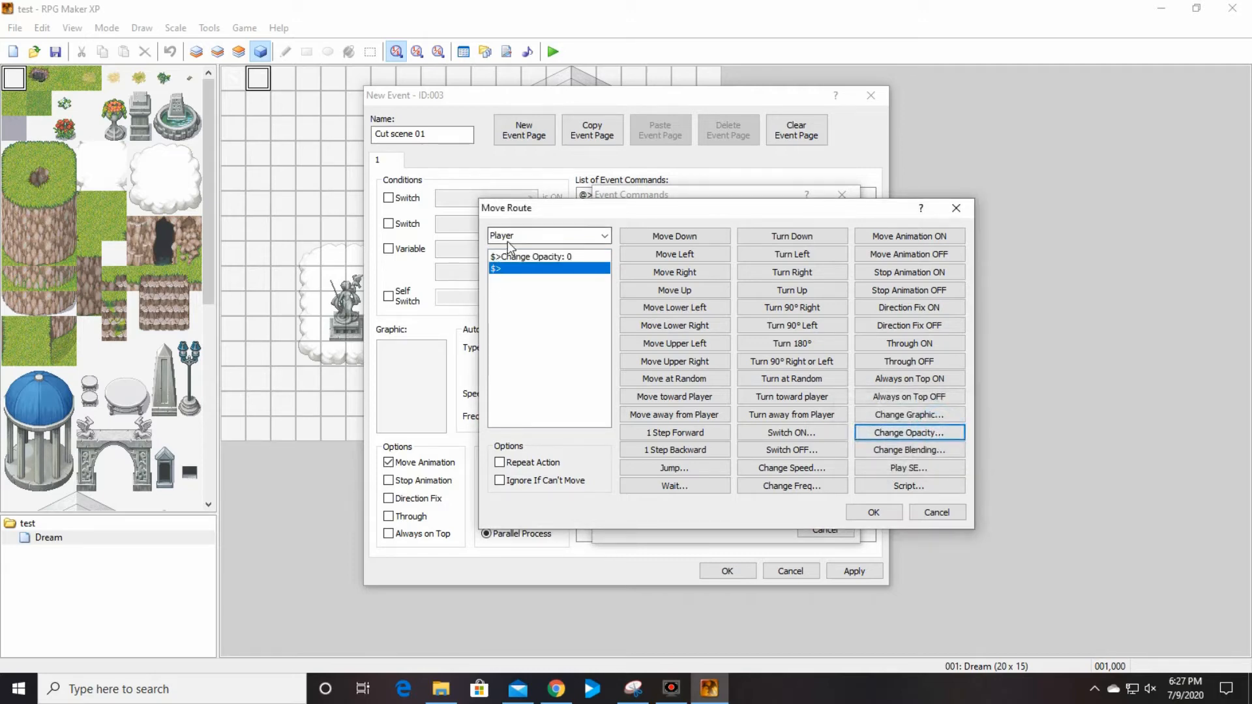
pyautogui.click(893, 512)
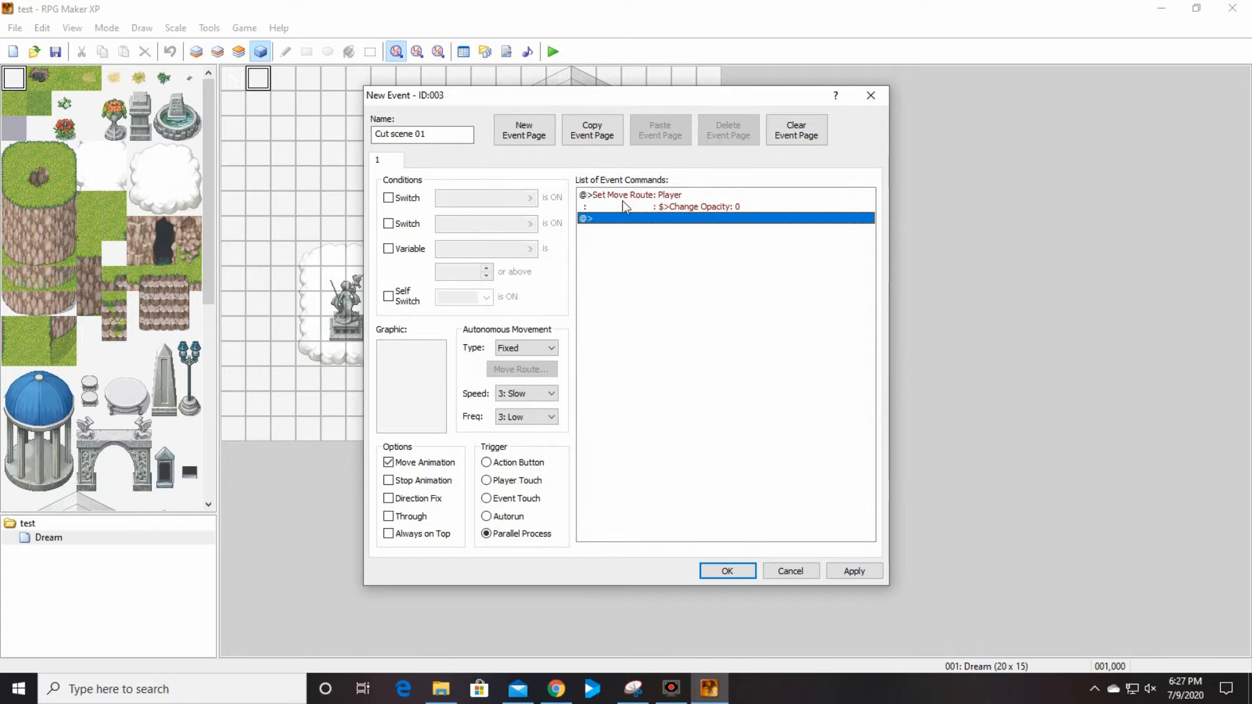
# Preview the 032-Church01 track, and add a Play BGM command to the event using 034-Heaven01
pyautogui.doubleClick(631, 219)
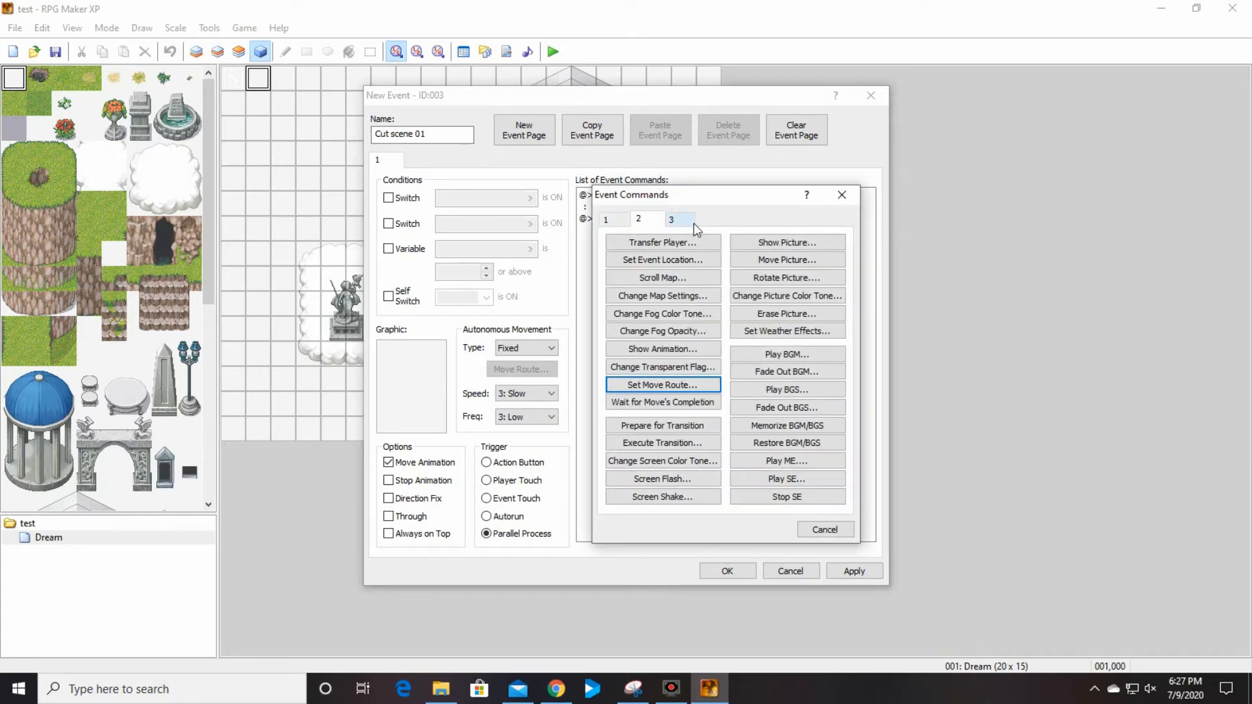
pyautogui.click(641, 220)
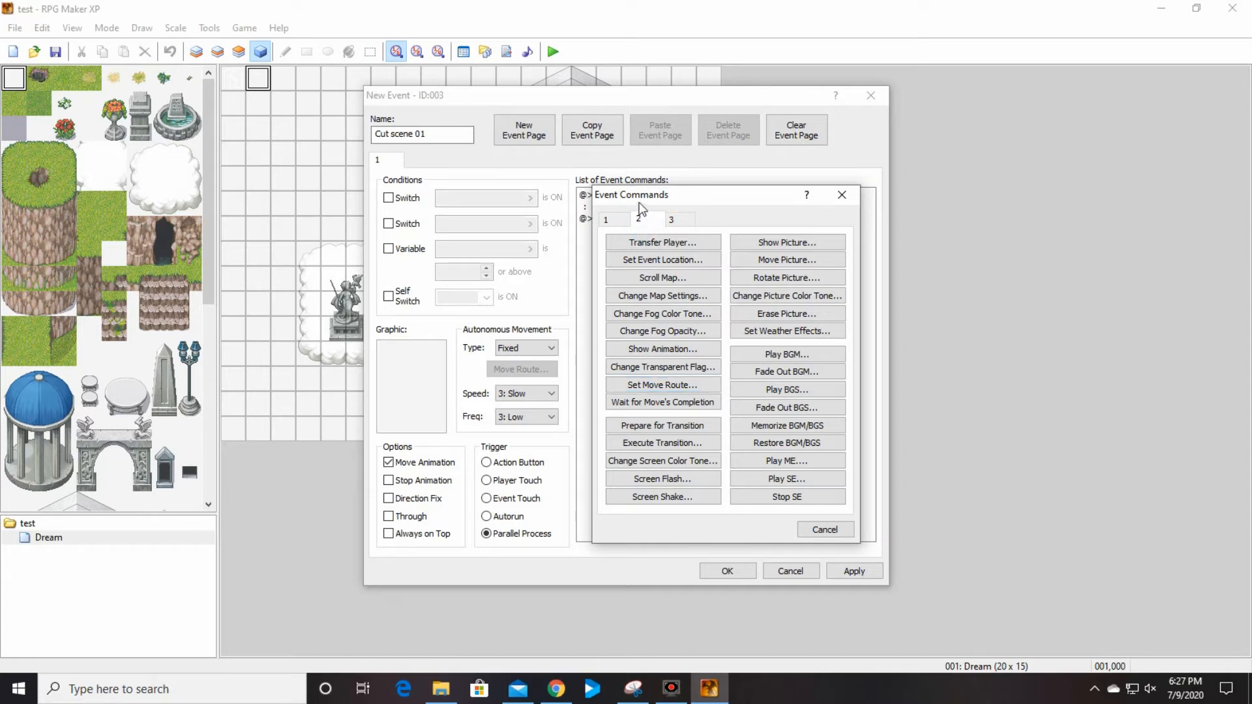
pyautogui.click(798, 355)
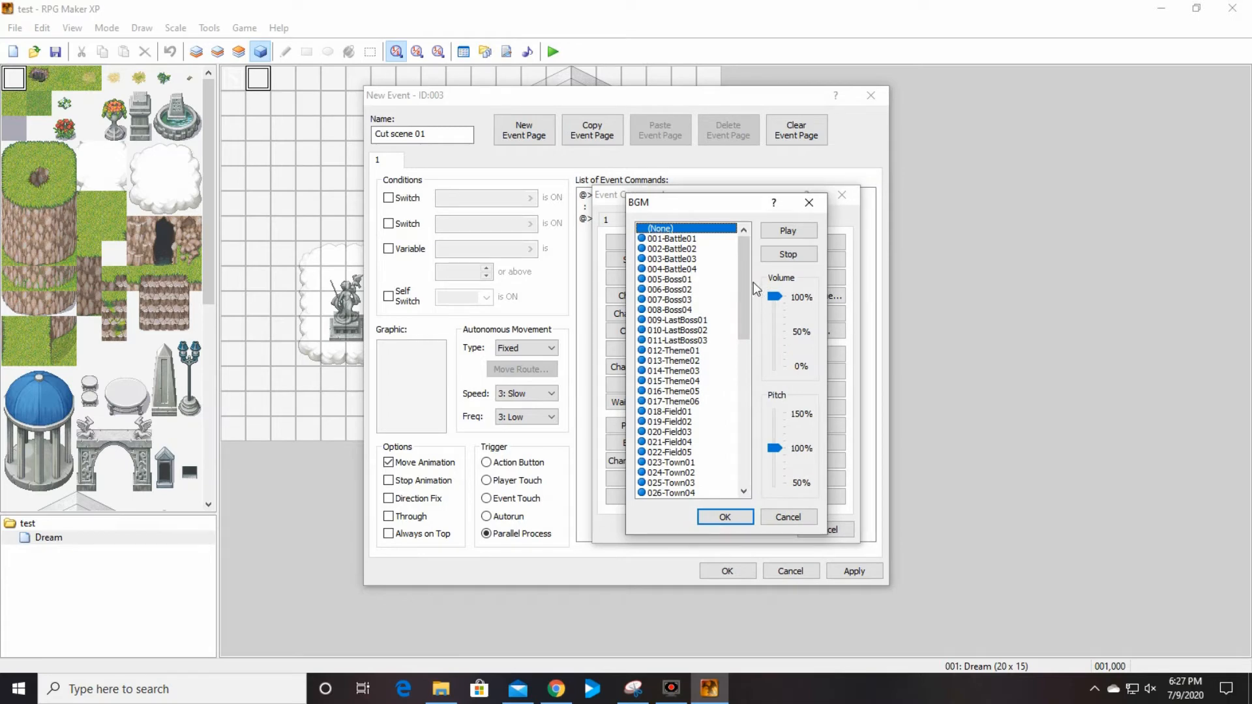
pyautogui.moveTo(747, 279); pyautogui.dragTo(753, 355)
pyautogui.click(682, 423)
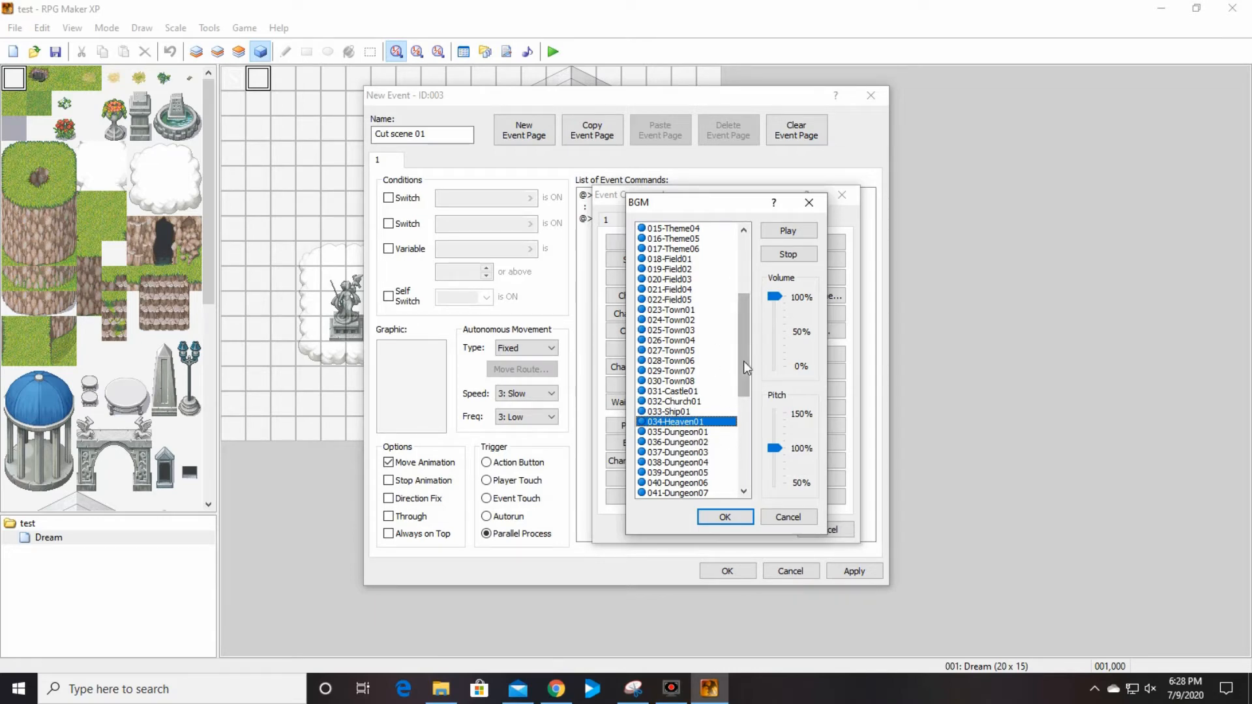
pyautogui.click(695, 411)
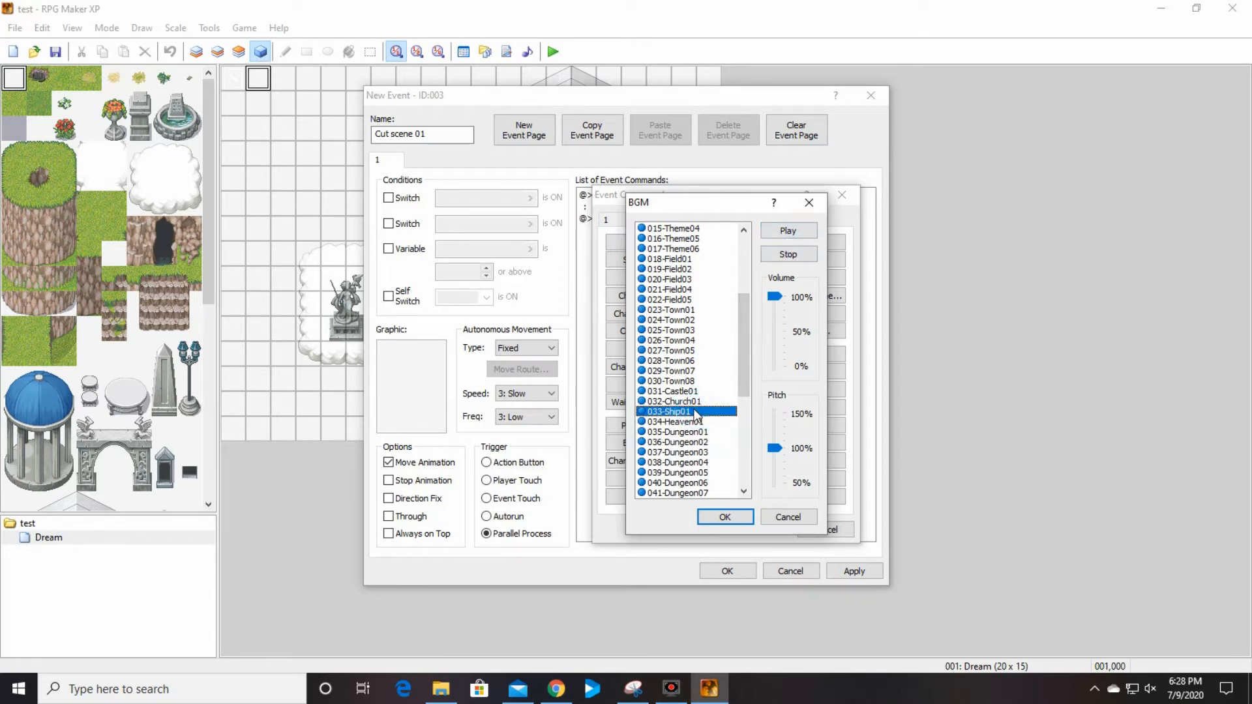
pyautogui.click(679, 402)
pyautogui.click(788, 231)
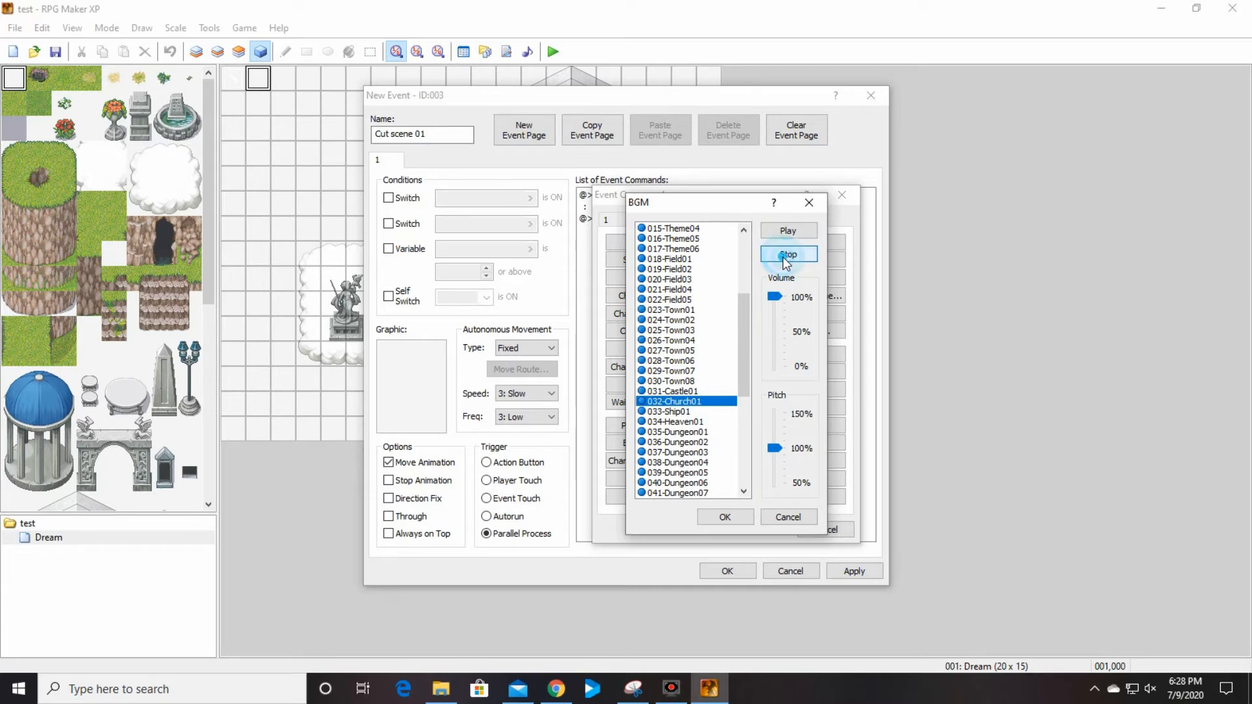
pyautogui.click(786, 260)
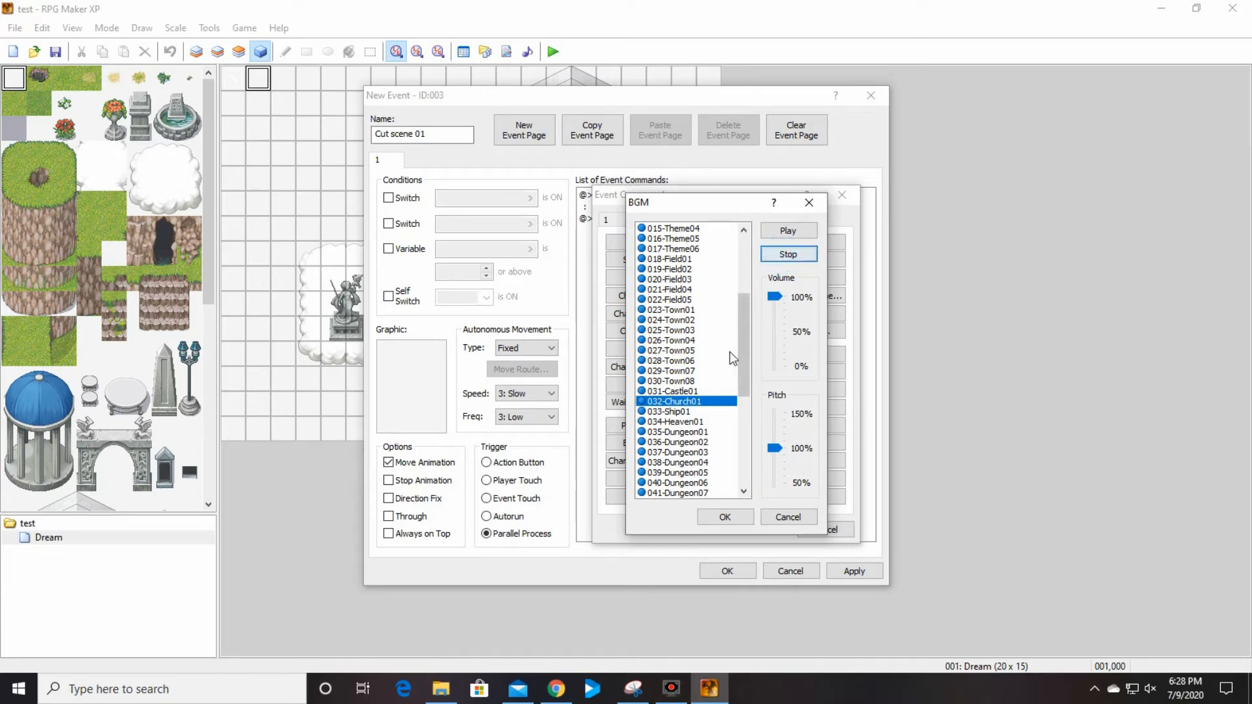
pyautogui.click(694, 423)
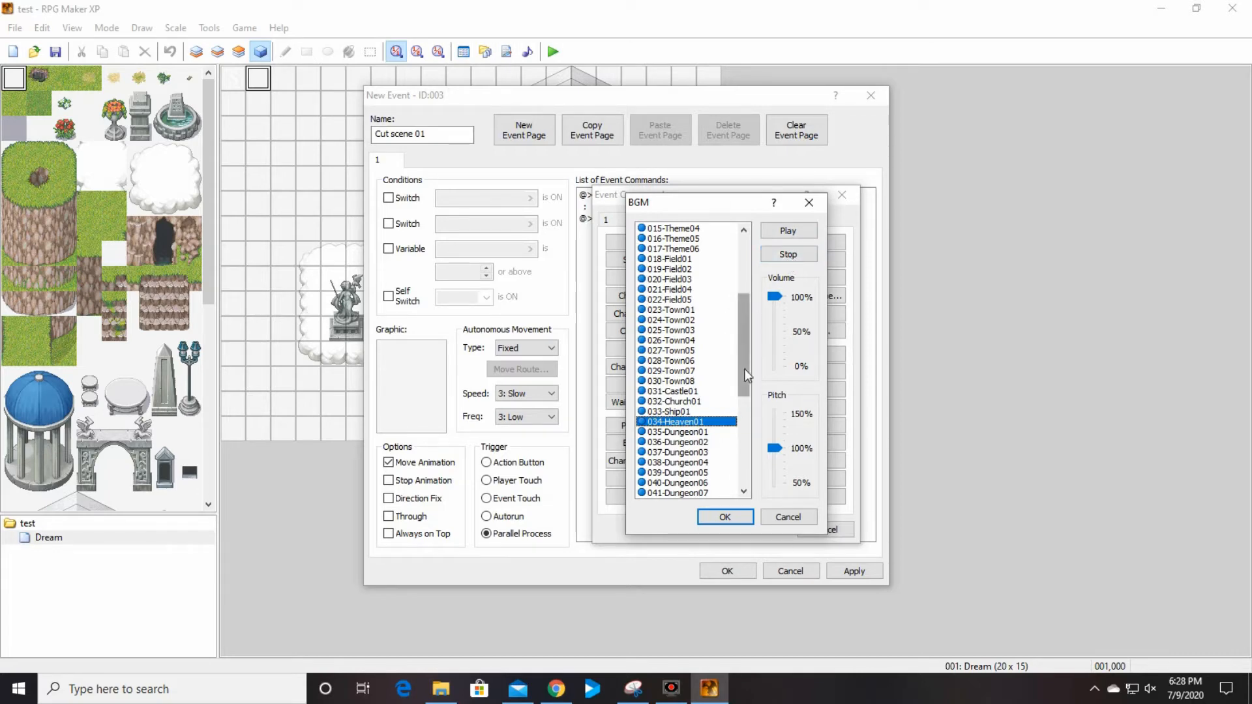
pyautogui.click(773, 260)
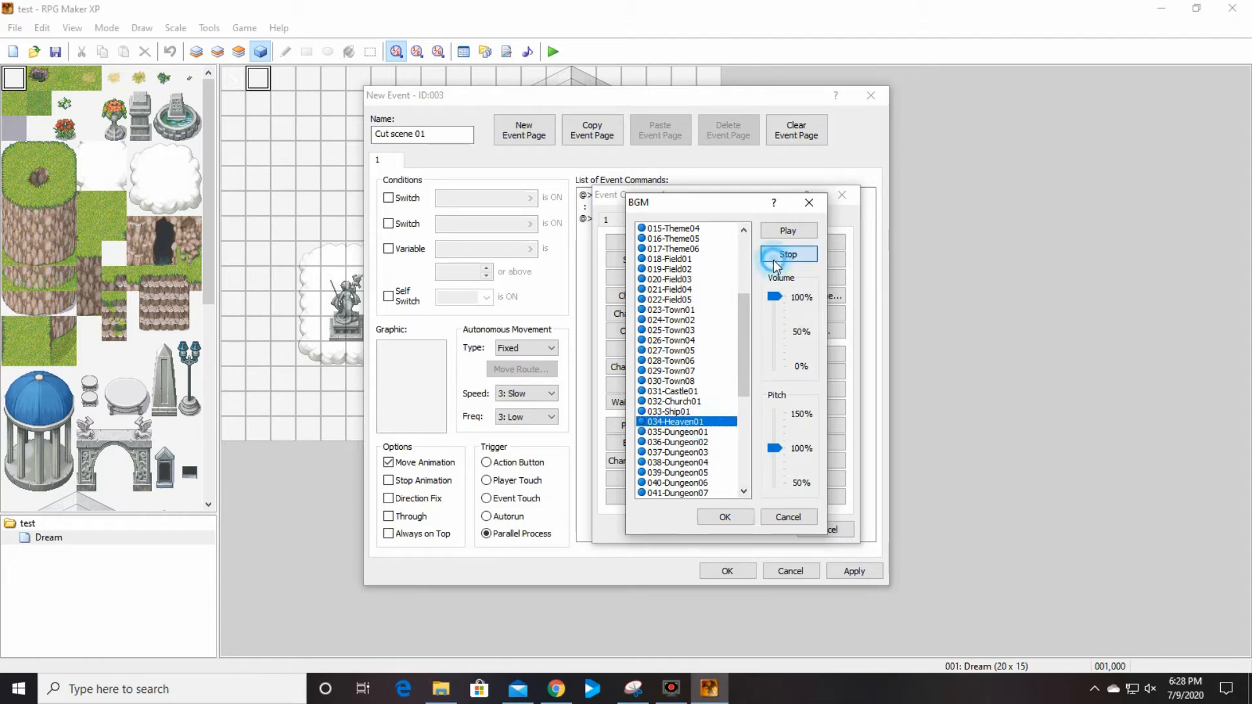
pyautogui.click(726, 517)
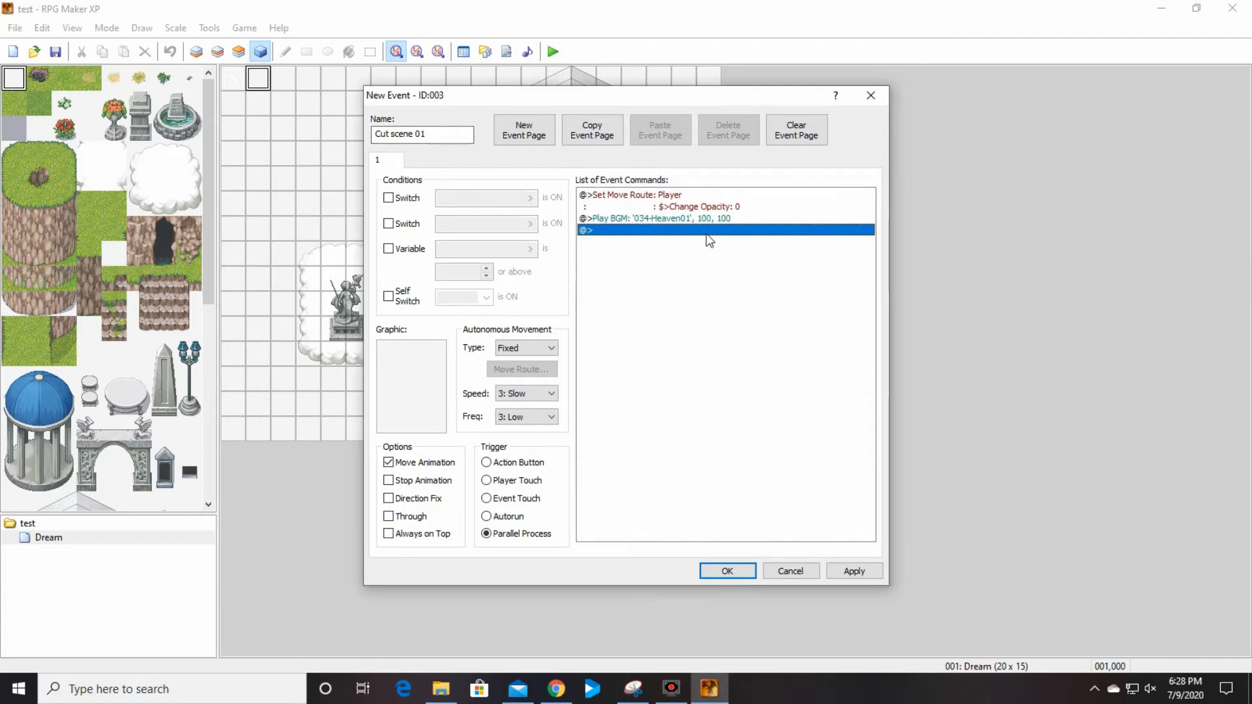
# Add a Wait command of 40 frames after the background music command
pyautogui.doubleClick(643, 231)
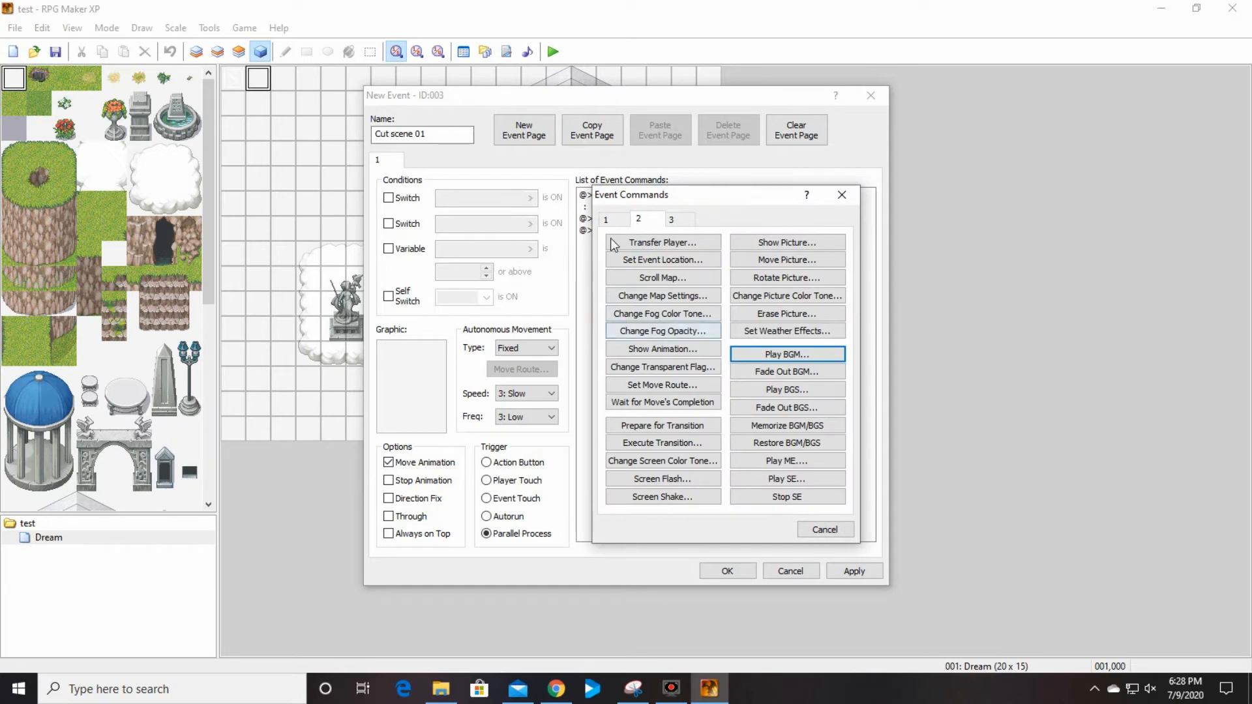
pyautogui.click(609, 220)
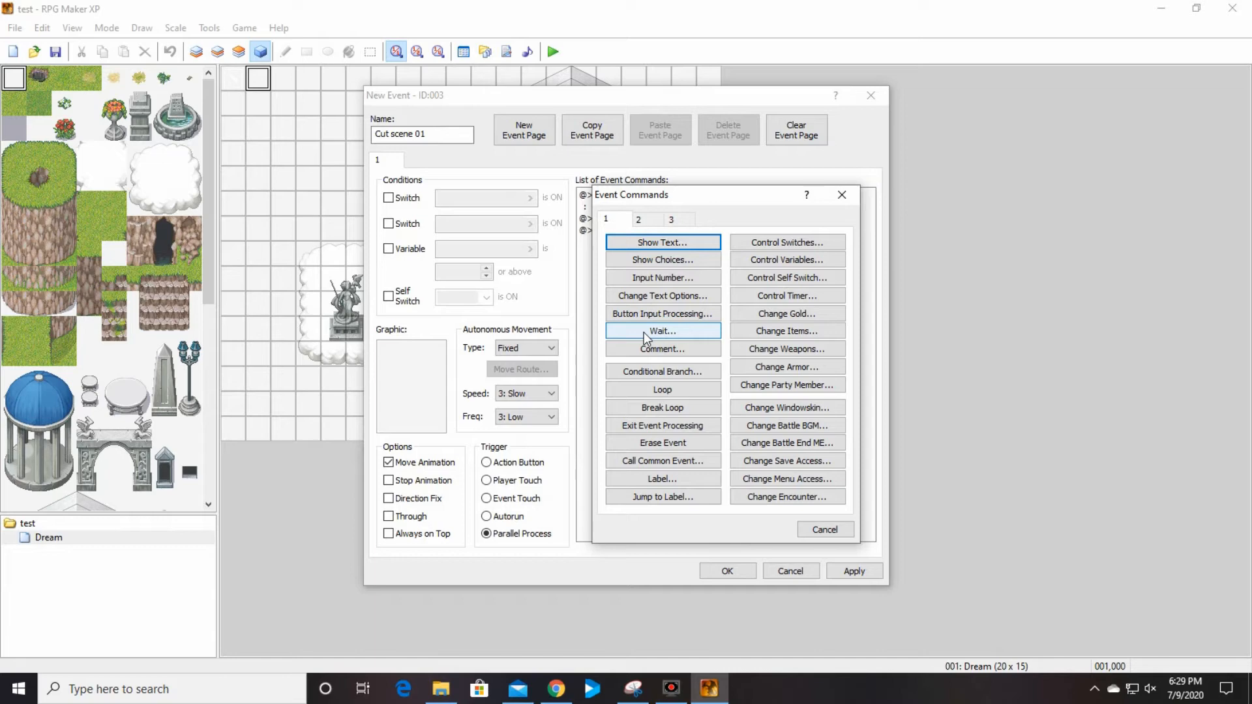
pyautogui.click(615, 219)
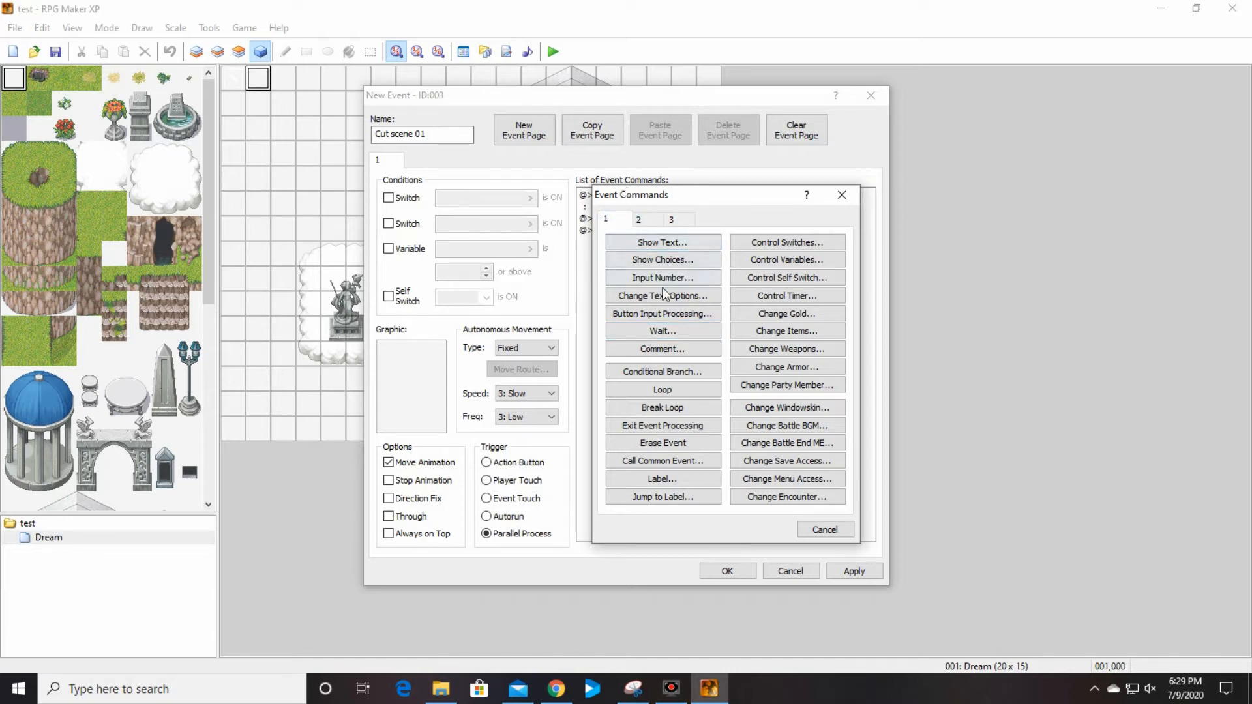
pyautogui.click(663, 331)
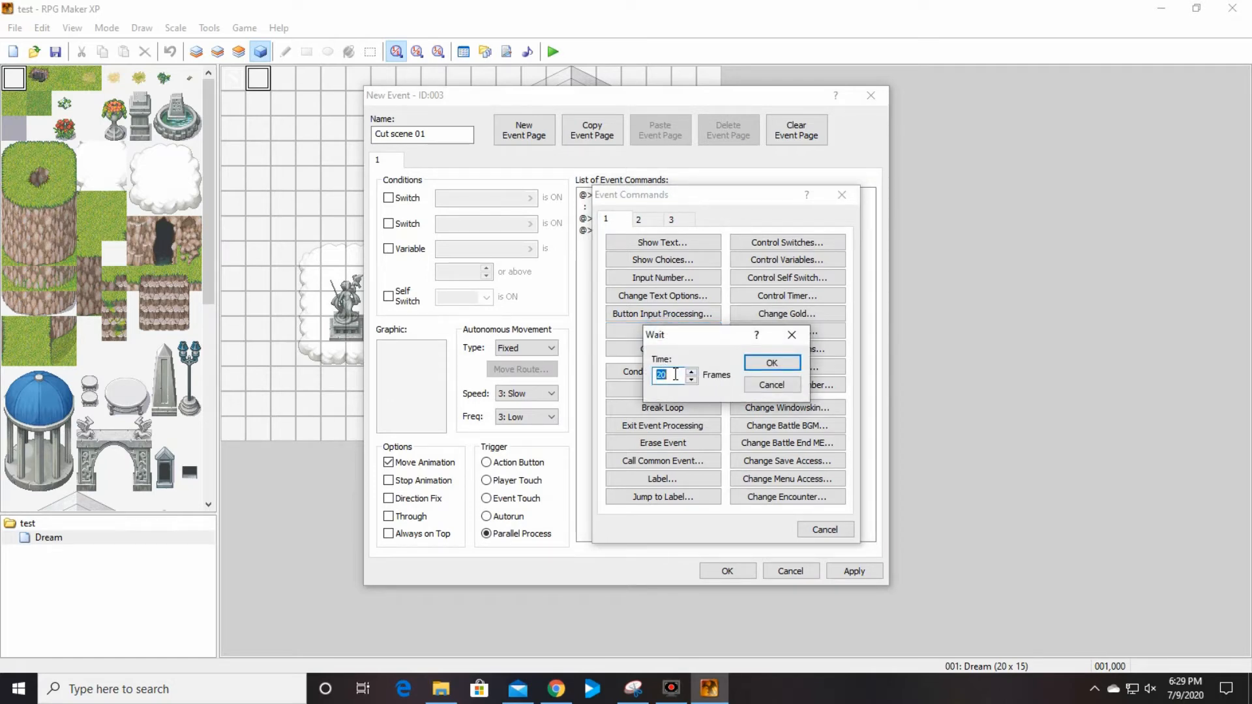
pyautogui.write('40')
pyautogui.click(776, 367)
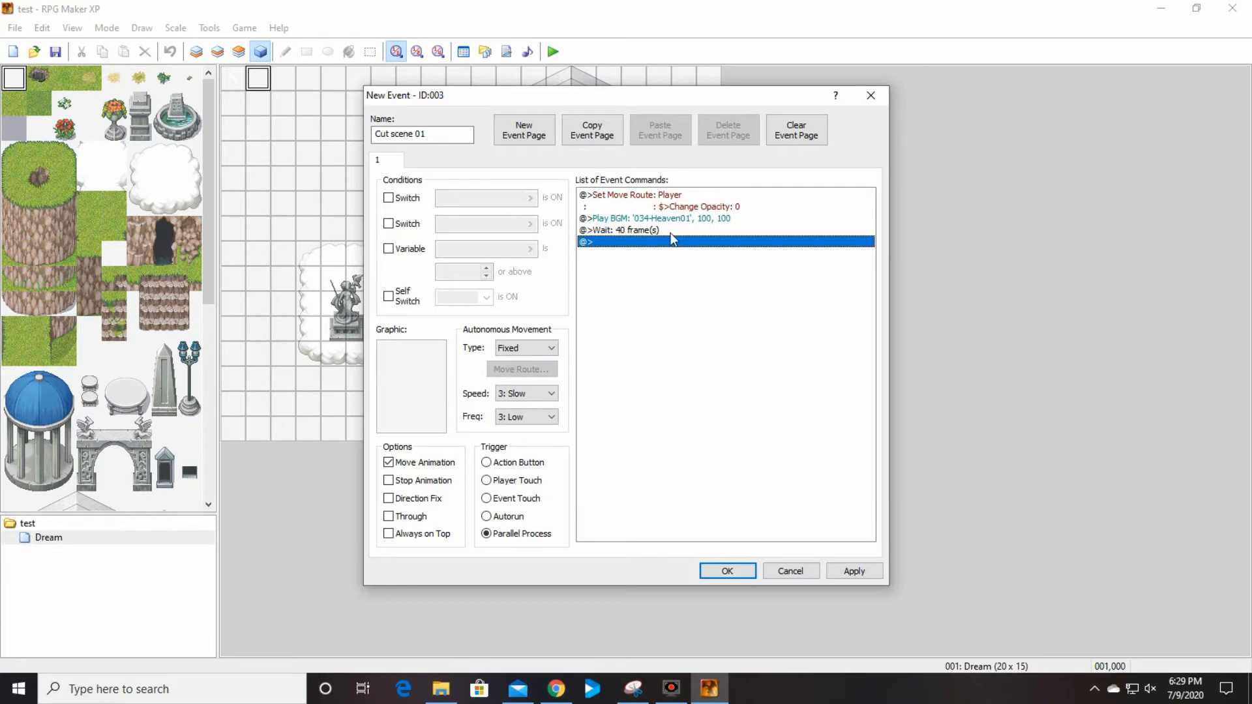
# Add a Change Text Options command after the Wait, with the position at Top and the window set to Show
pyautogui.doubleClick(633, 241)
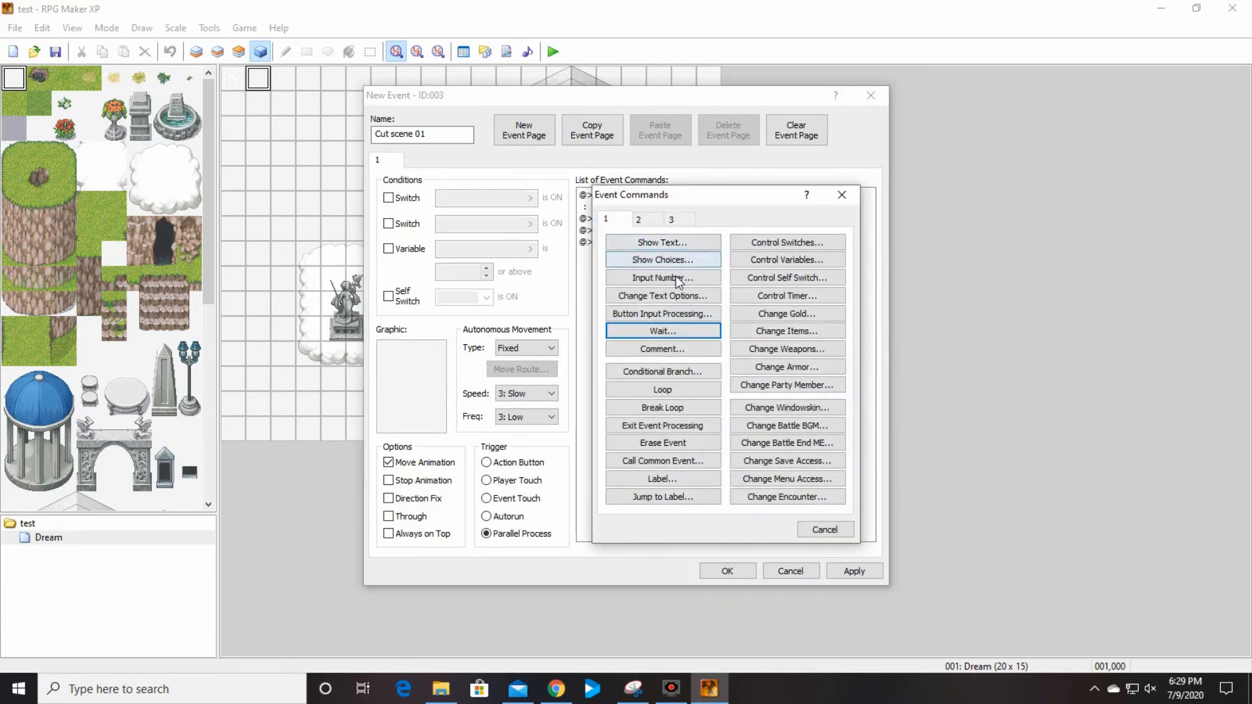
pyautogui.click(691, 296)
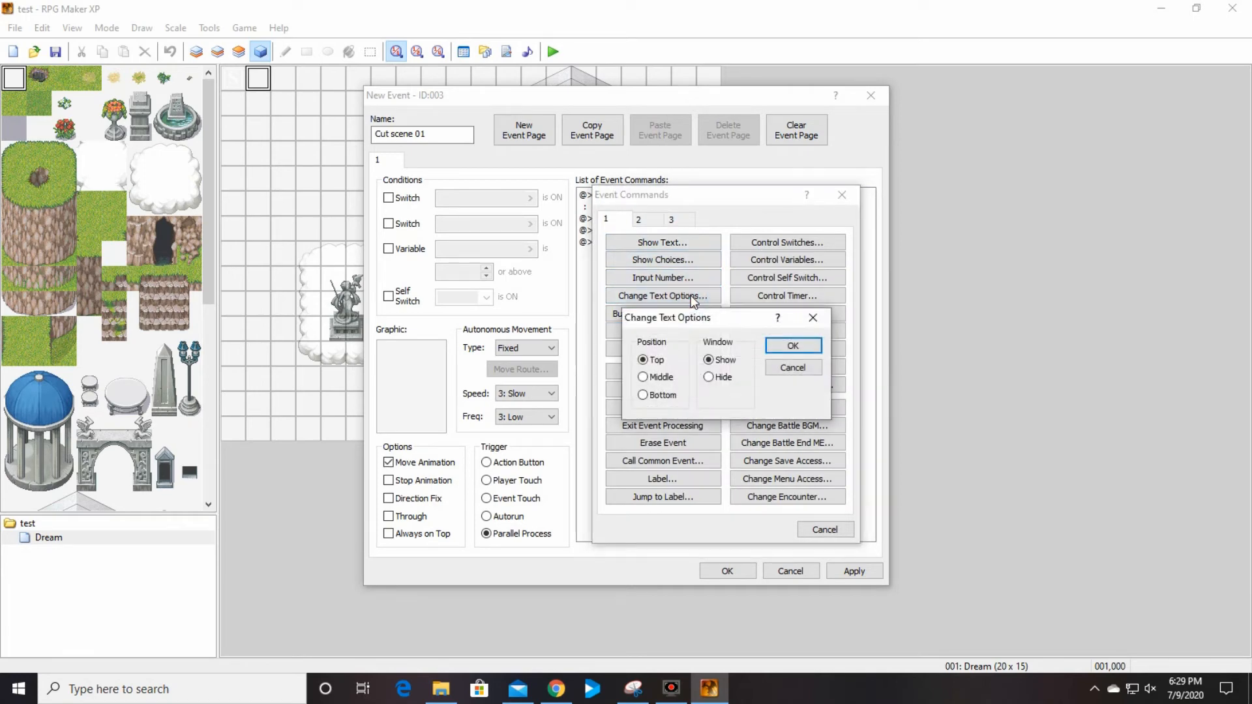
pyautogui.click(646, 361)
pyautogui.click(793, 348)
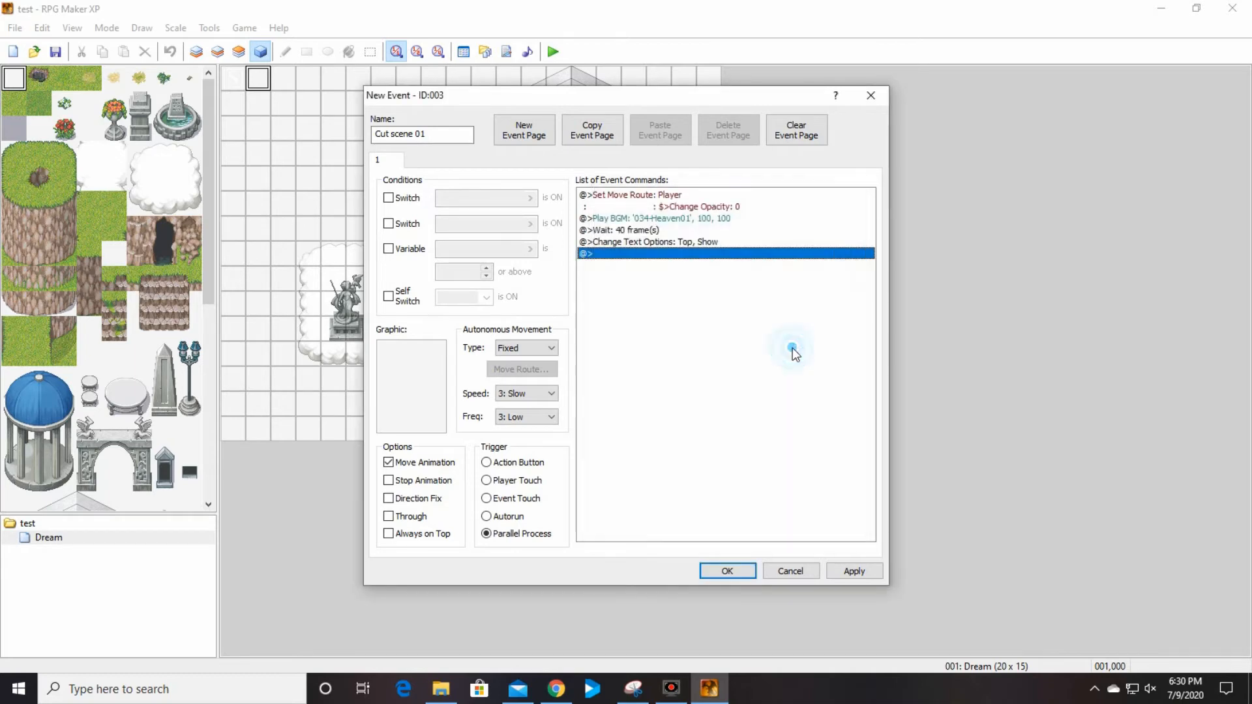
# Add a Show Text command reading "Welcome! What animal would you like to be?", with "like to be?" on the second line
pyautogui.doubleClick(621, 254)
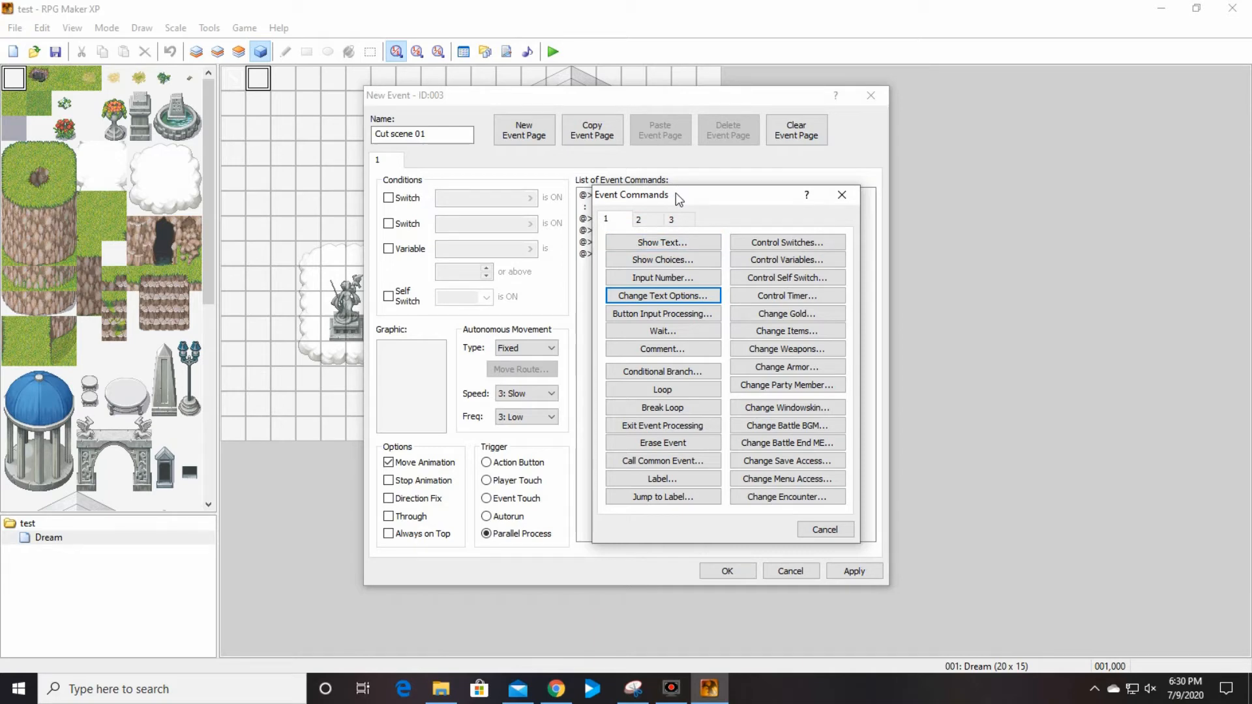
pyautogui.click(660, 245)
pyautogui.click(657, 355)
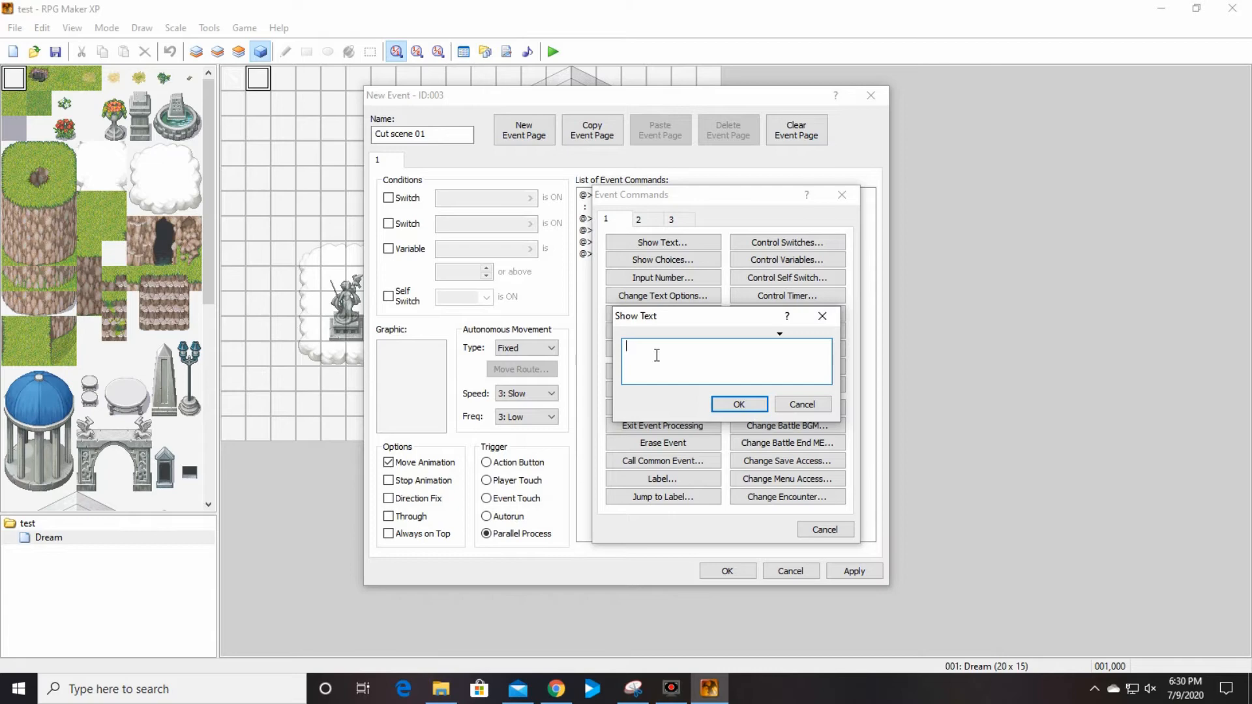
pyautogui.write('Welcome')
pyautogui.write('!  Wha')
pyautogui.write('t animal would yo')
pyautogui.write('u ')
pyautogui.write('like to be?')
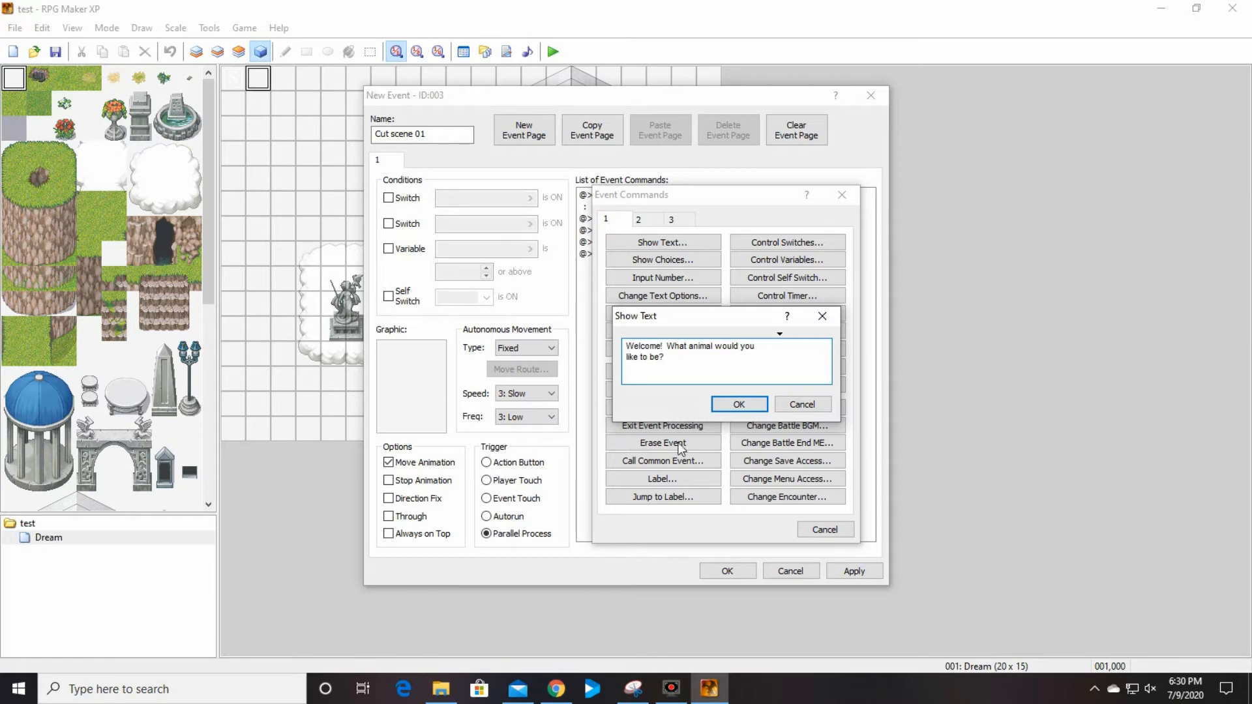
pyautogui.click(744, 405)
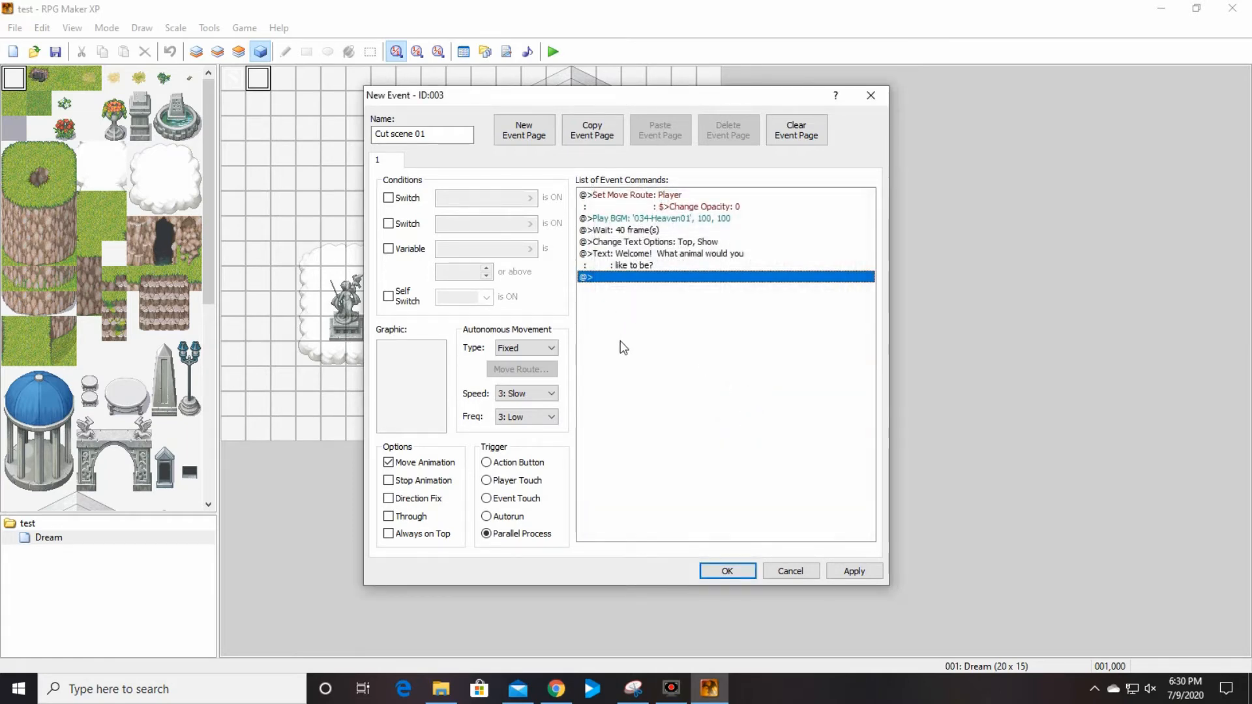
# Add a Show Choices command after the welcome text, with Dog as choice 1 and Cat as choice 2
pyautogui.doubleClick(628, 285)
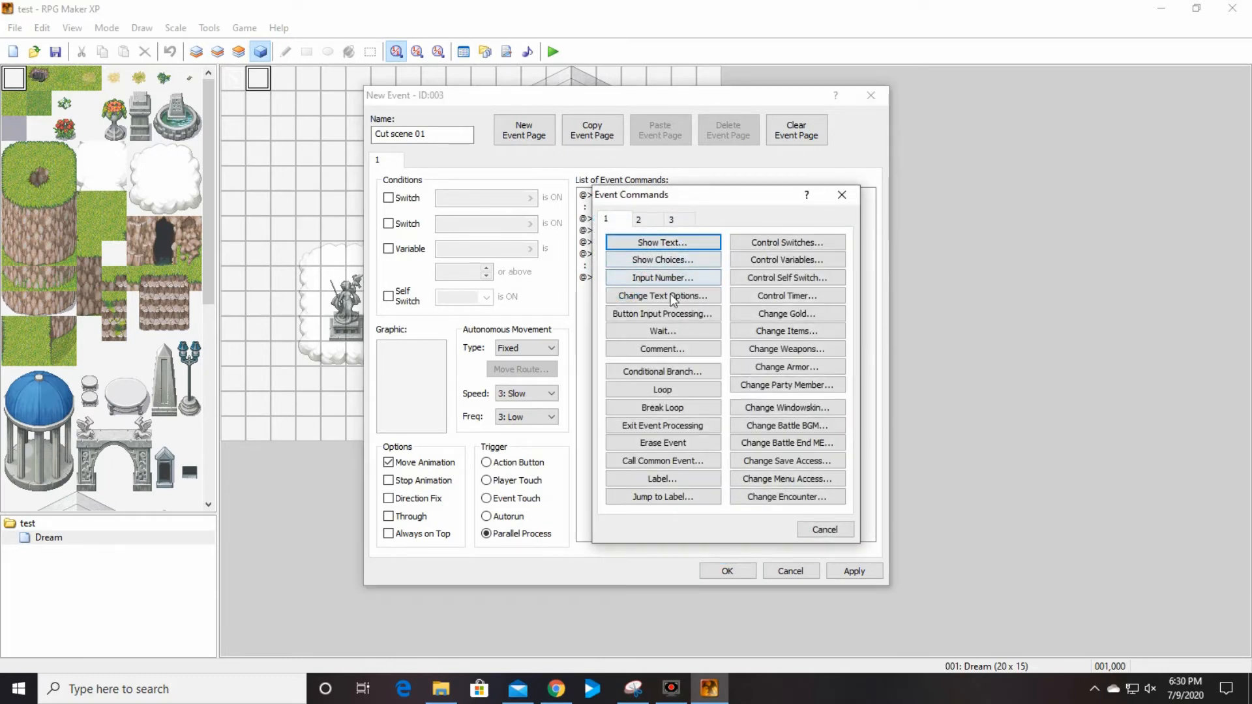
pyautogui.click(825, 530)
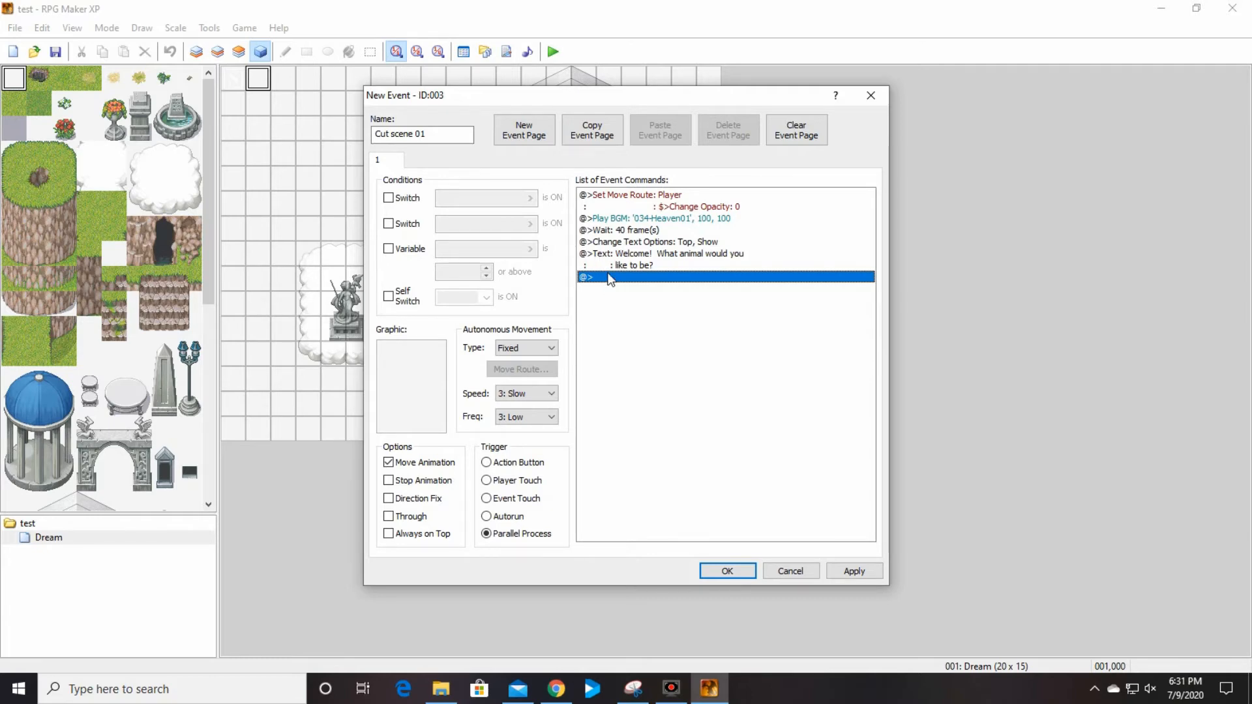
pyautogui.doubleClick(632, 278)
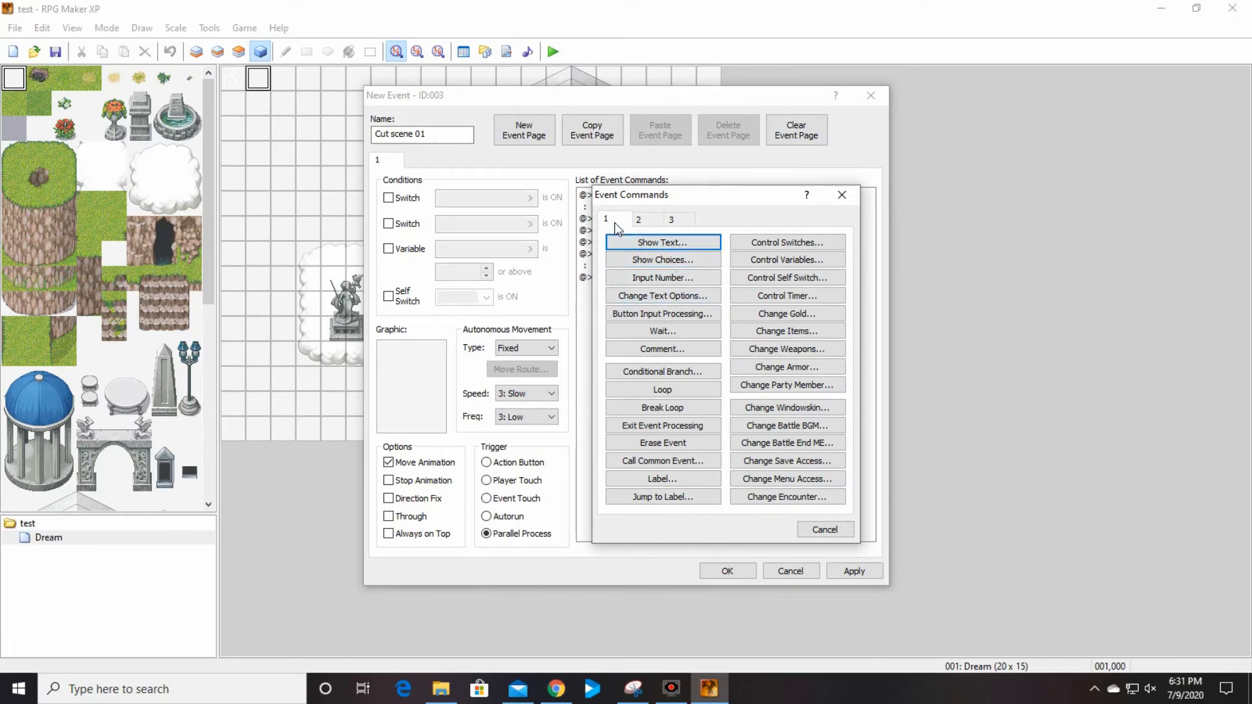
pyautogui.click(657, 261)
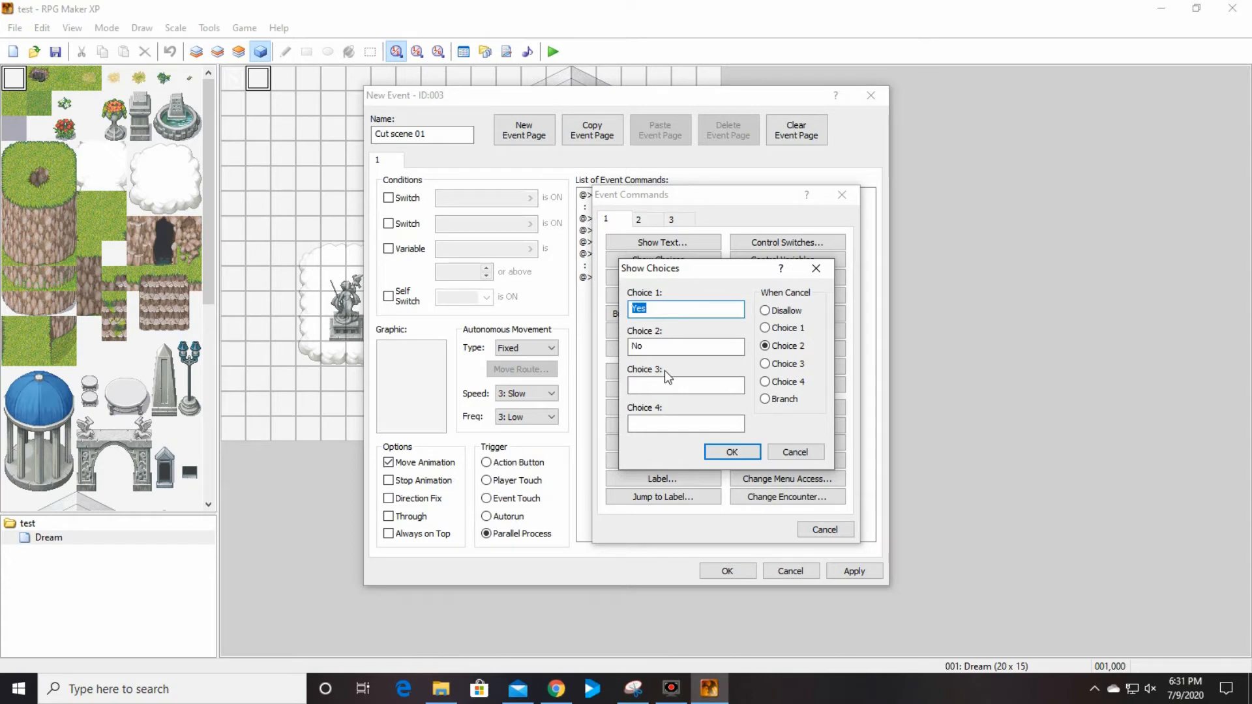
pyautogui.write('Dog')
pyautogui.press('Tab')
pyautogui.write('Cat')
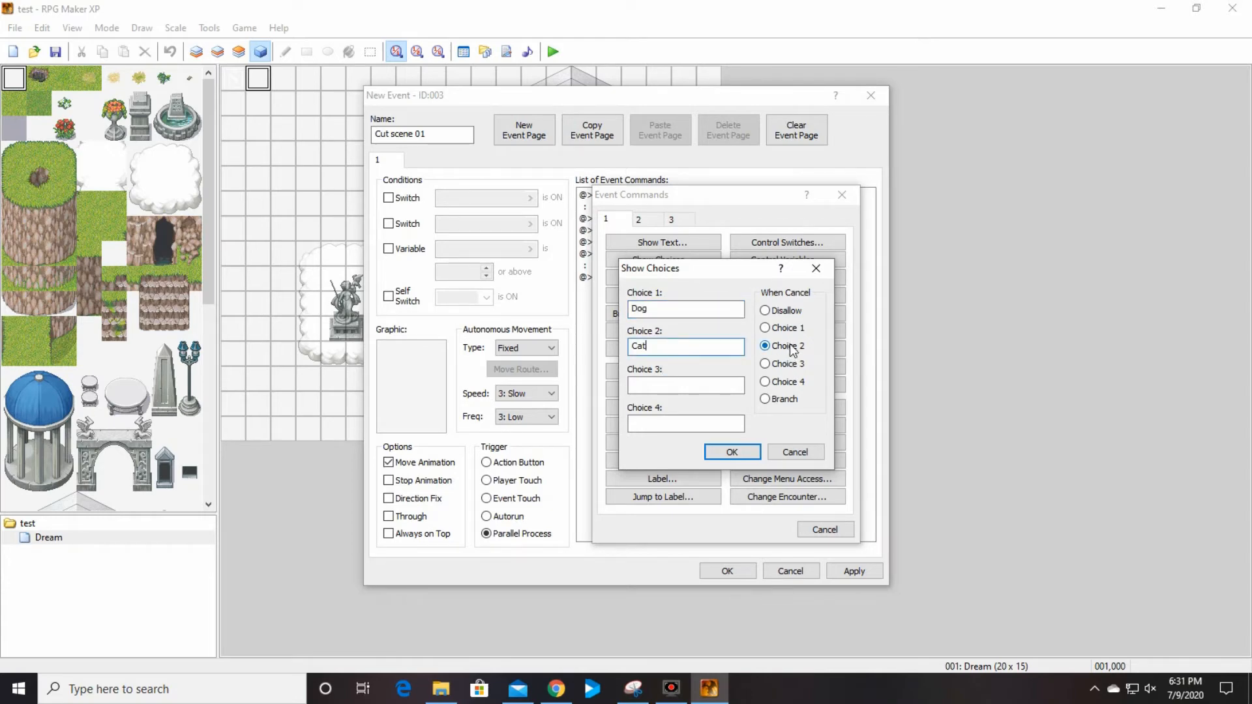
pyautogui.click(732, 452)
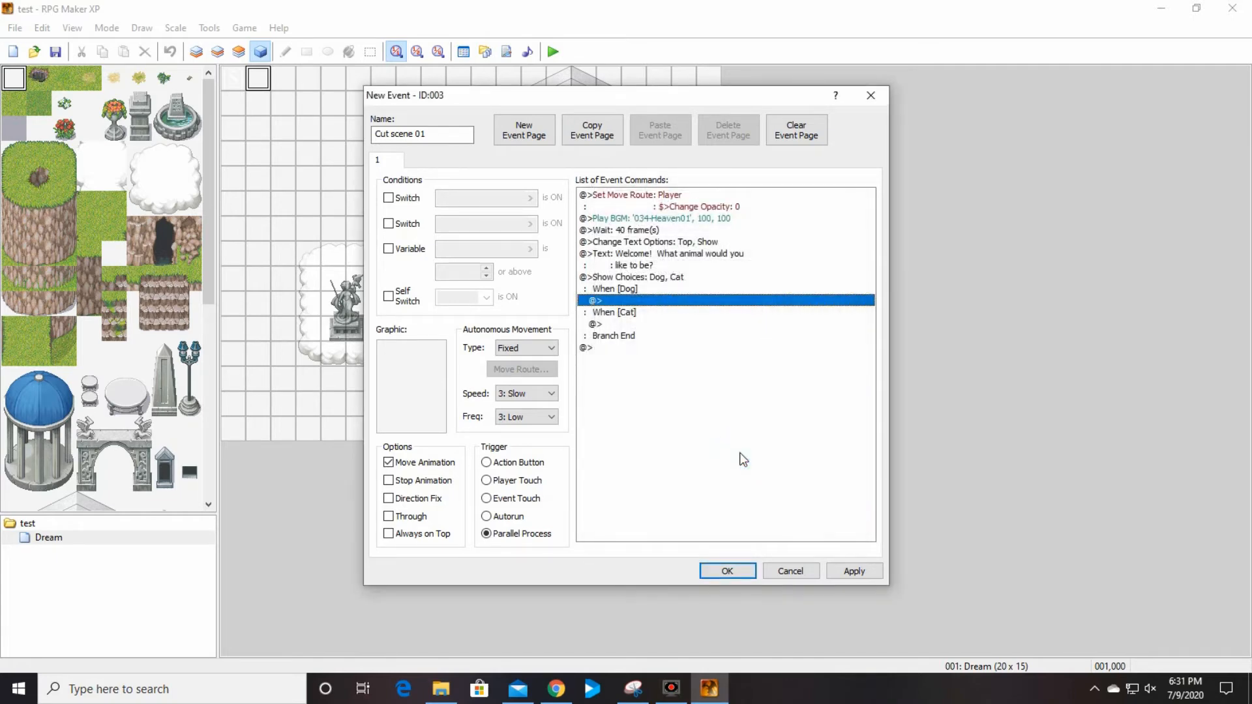
# In the Dog branch, add a Show Animation command that plays 001: Special Move on character 002: EV002
pyautogui.doubleClick(657, 302)
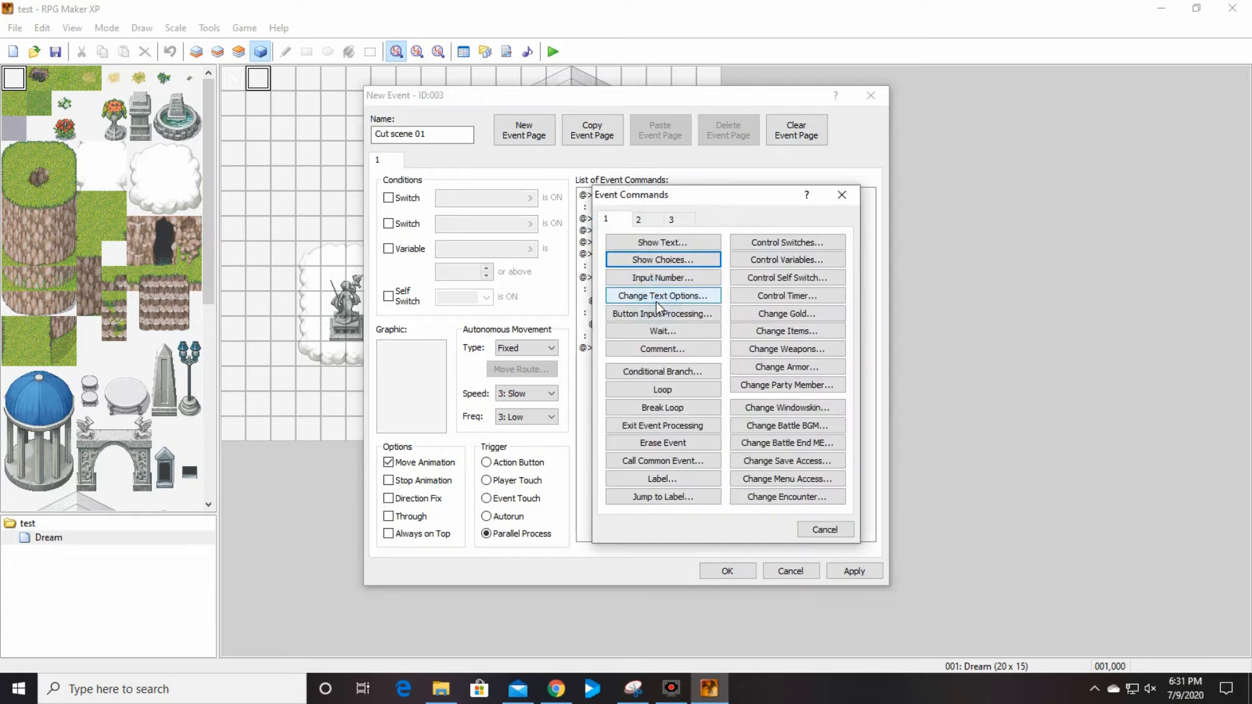
pyautogui.click(806, 527)
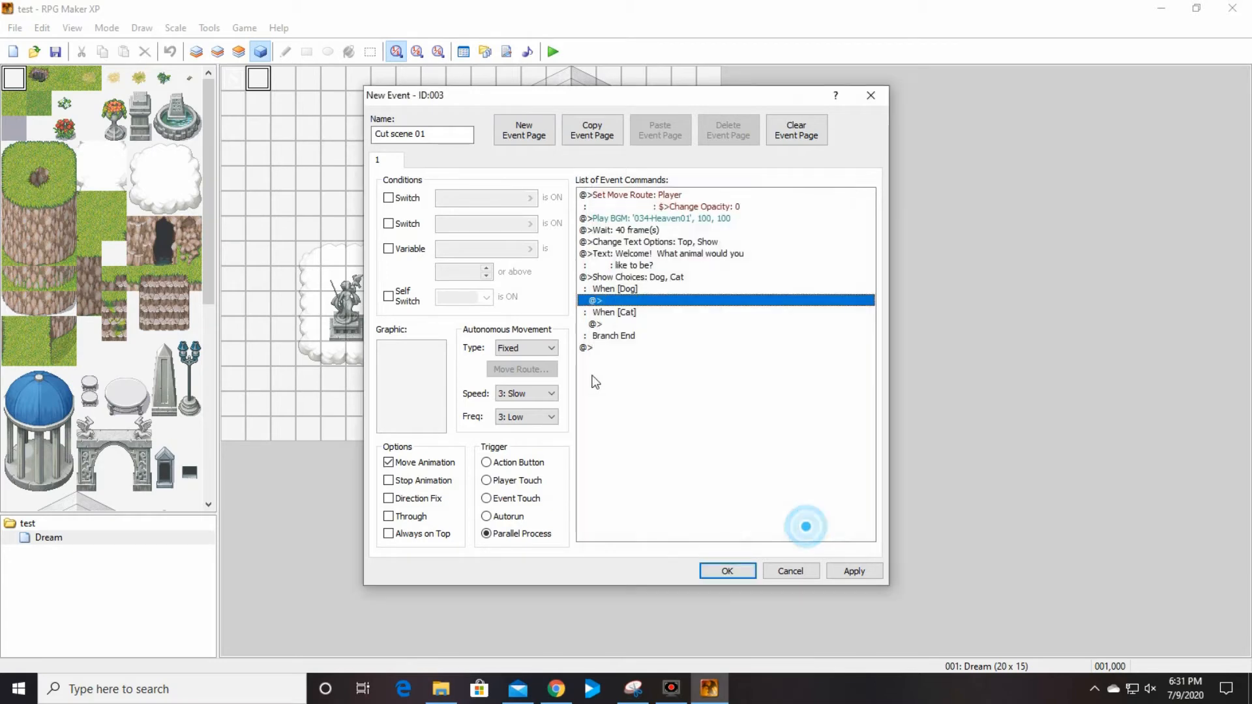
pyautogui.doubleClick(610, 301)
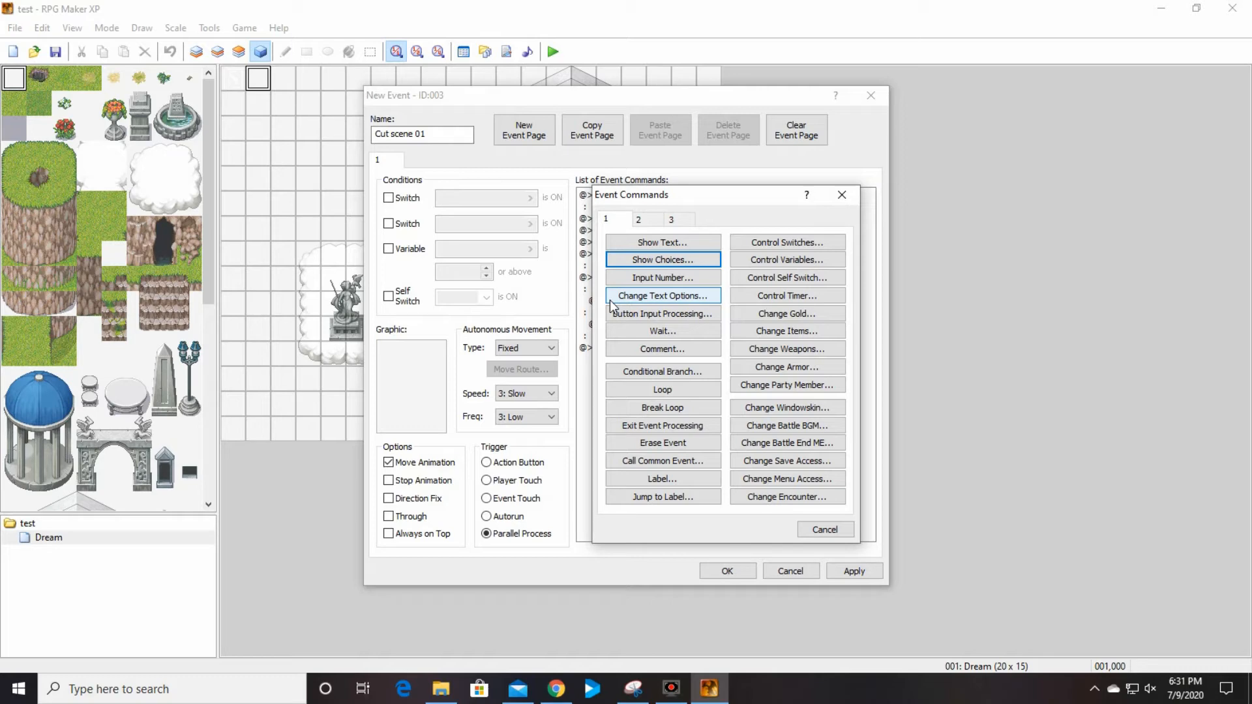
pyautogui.click(639, 221)
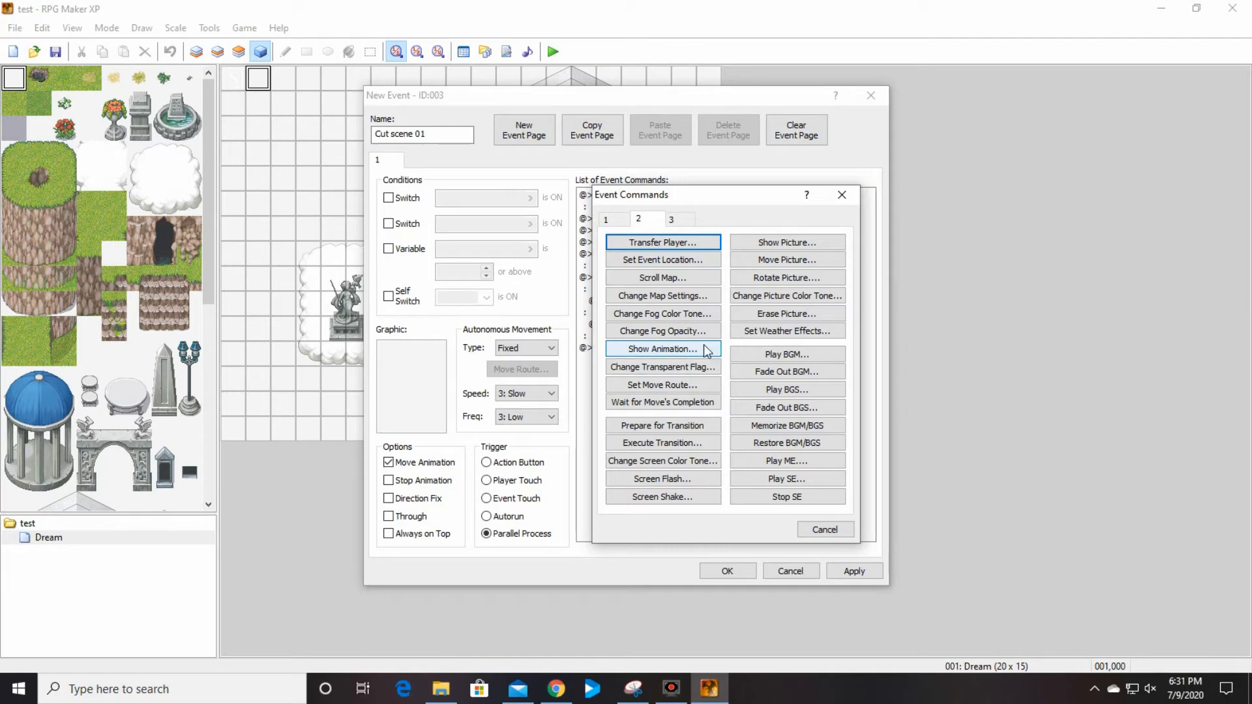
pyautogui.click(664, 350)
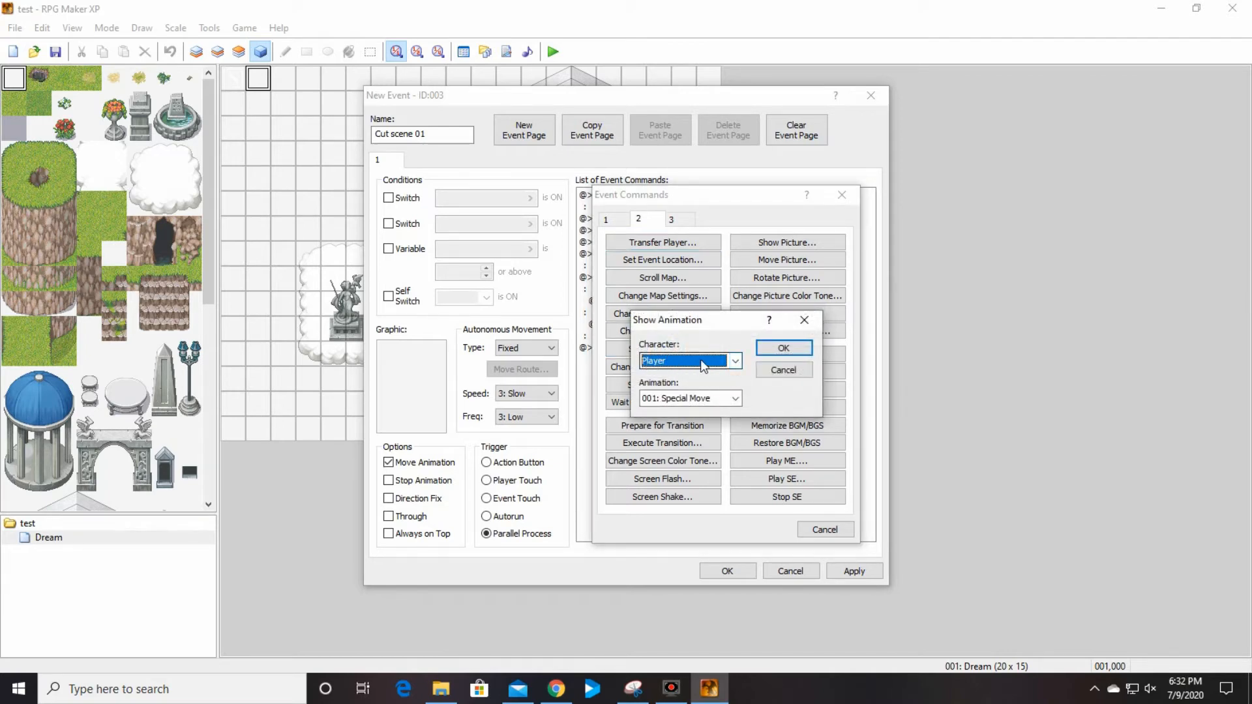
pyautogui.click(734, 360)
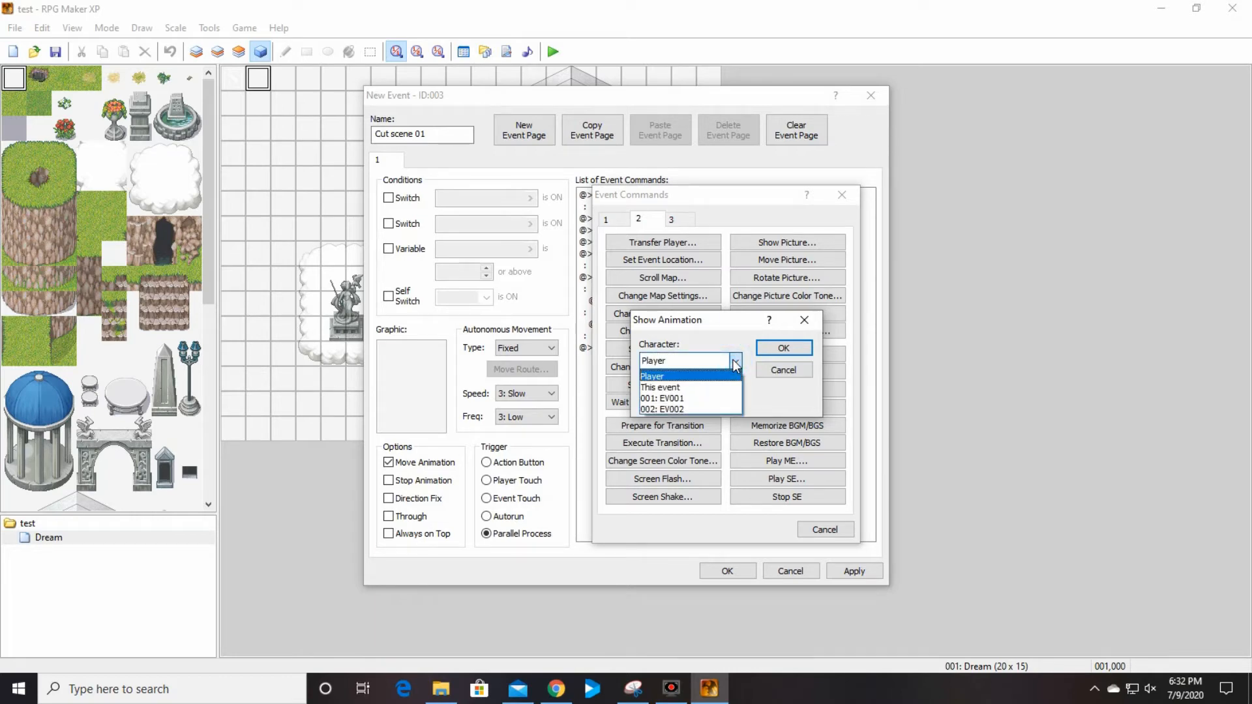
pyautogui.click(700, 406)
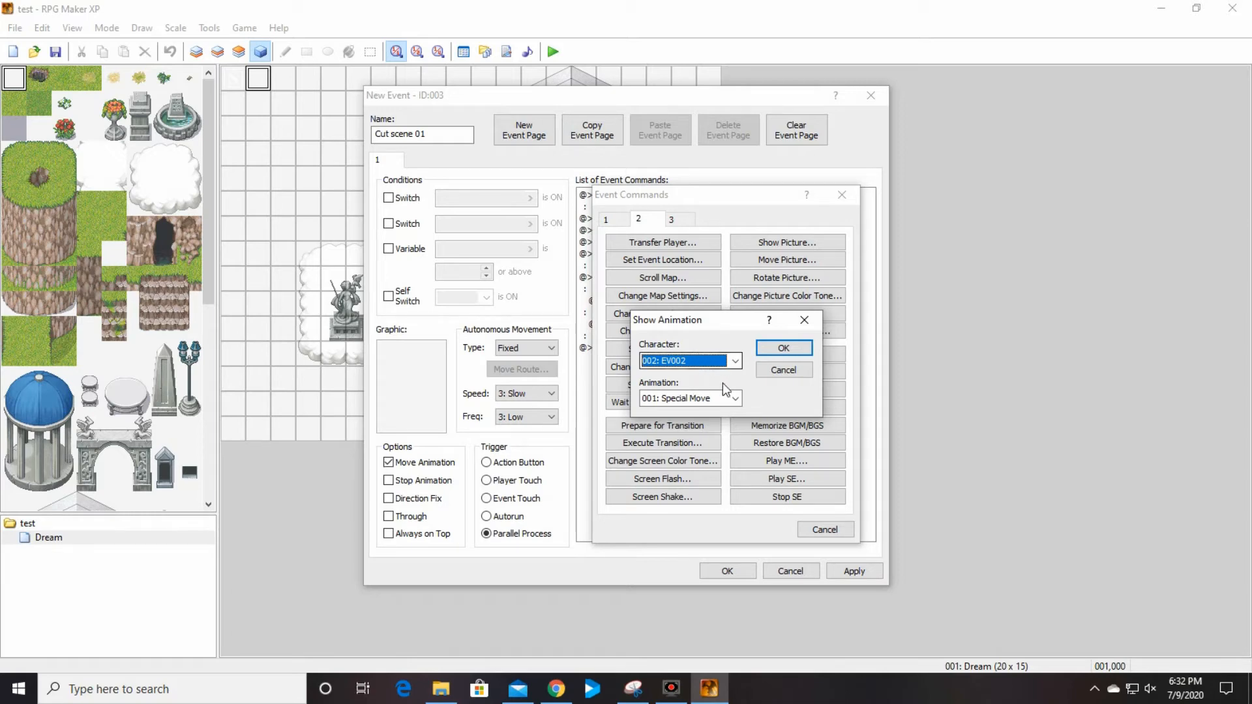
pyautogui.click(735, 361)
pyautogui.click(735, 363)
pyautogui.click(785, 349)
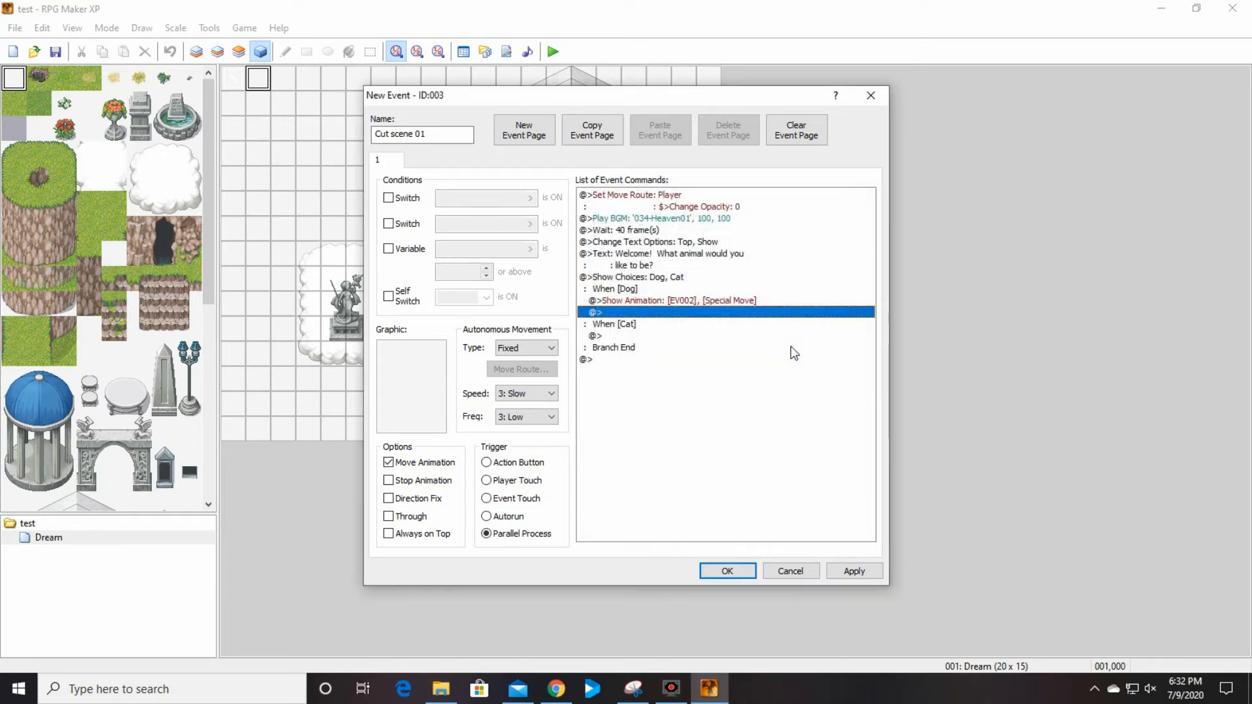
# Add a Wait command of 20 frames after the animation in the Dog branch
pyautogui.doubleClick(648, 314)
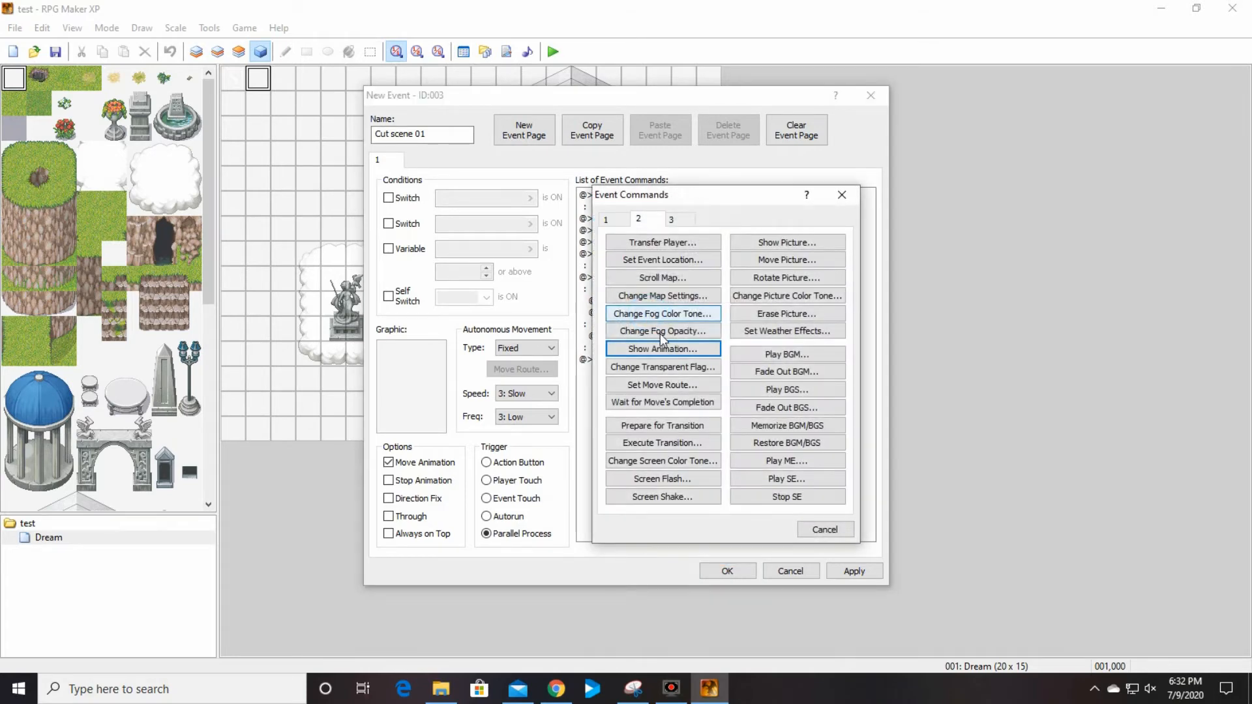
pyautogui.click(608, 219)
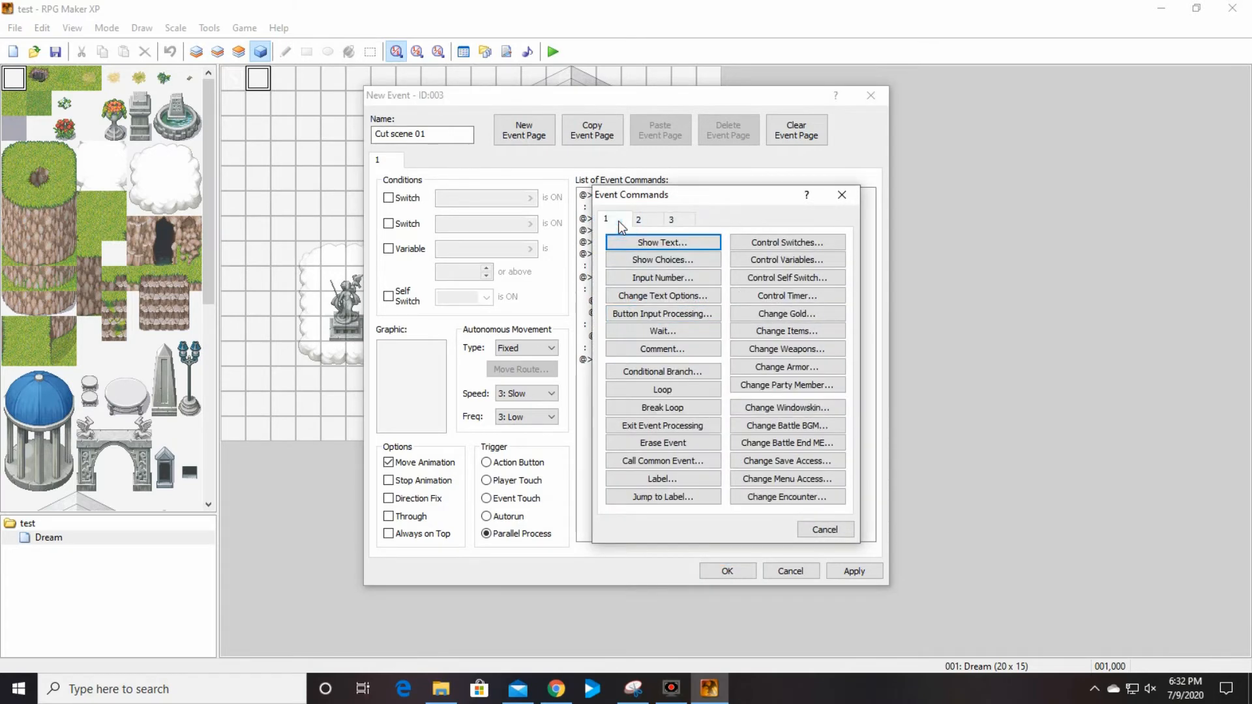
pyautogui.click(671, 331)
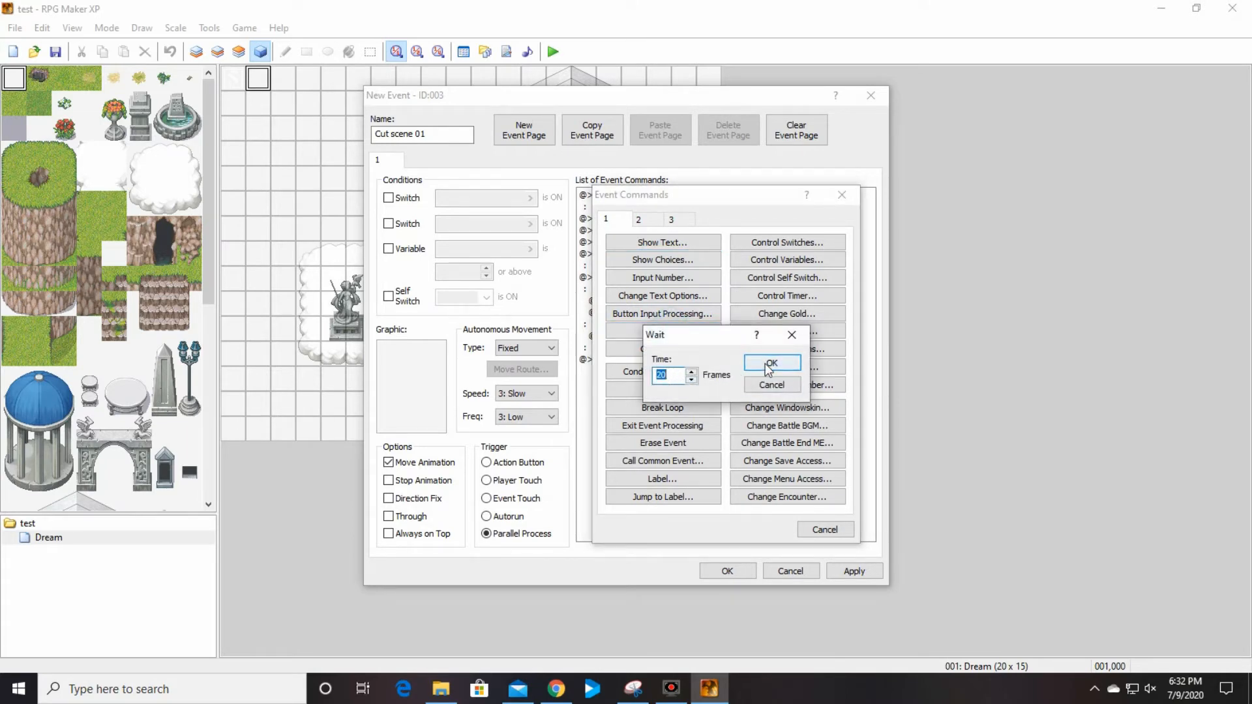
pyautogui.click(770, 364)
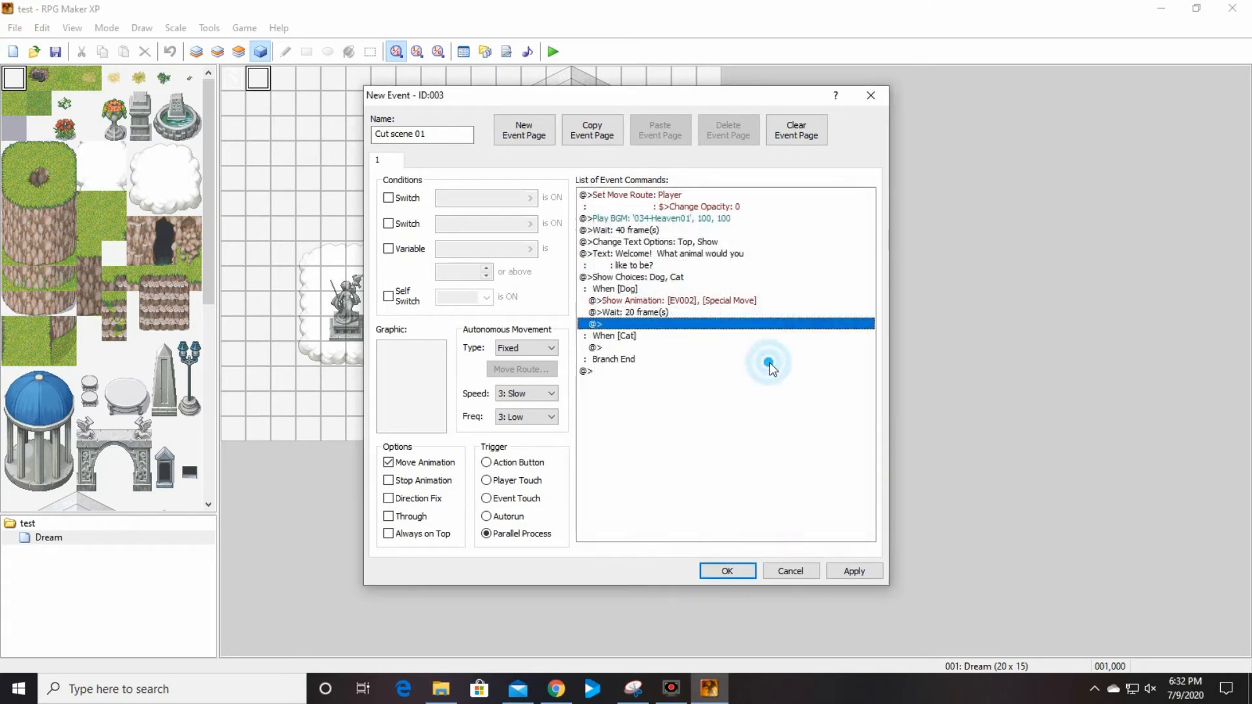
# Add a Screen Flash command to the Dog branch with red, green, blue and strength at 255, lasting 20 frames
pyautogui.doubleClick(633, 324)
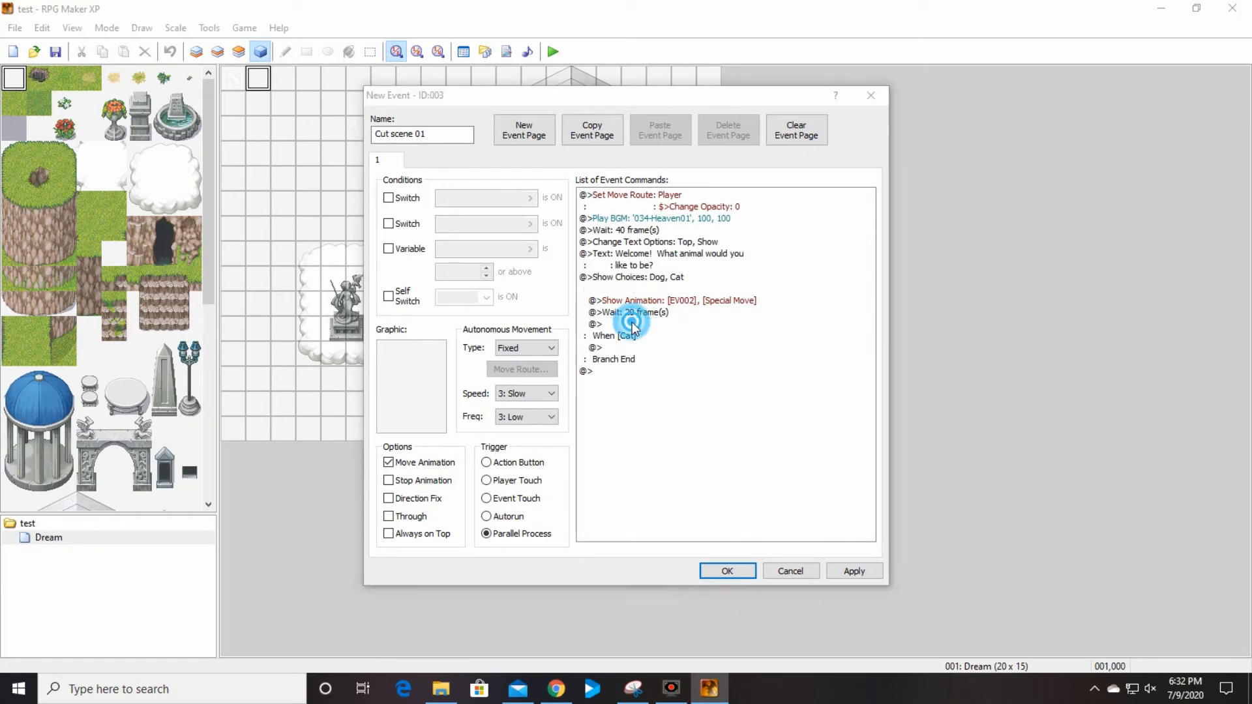
pyautogui.click(639, 219)
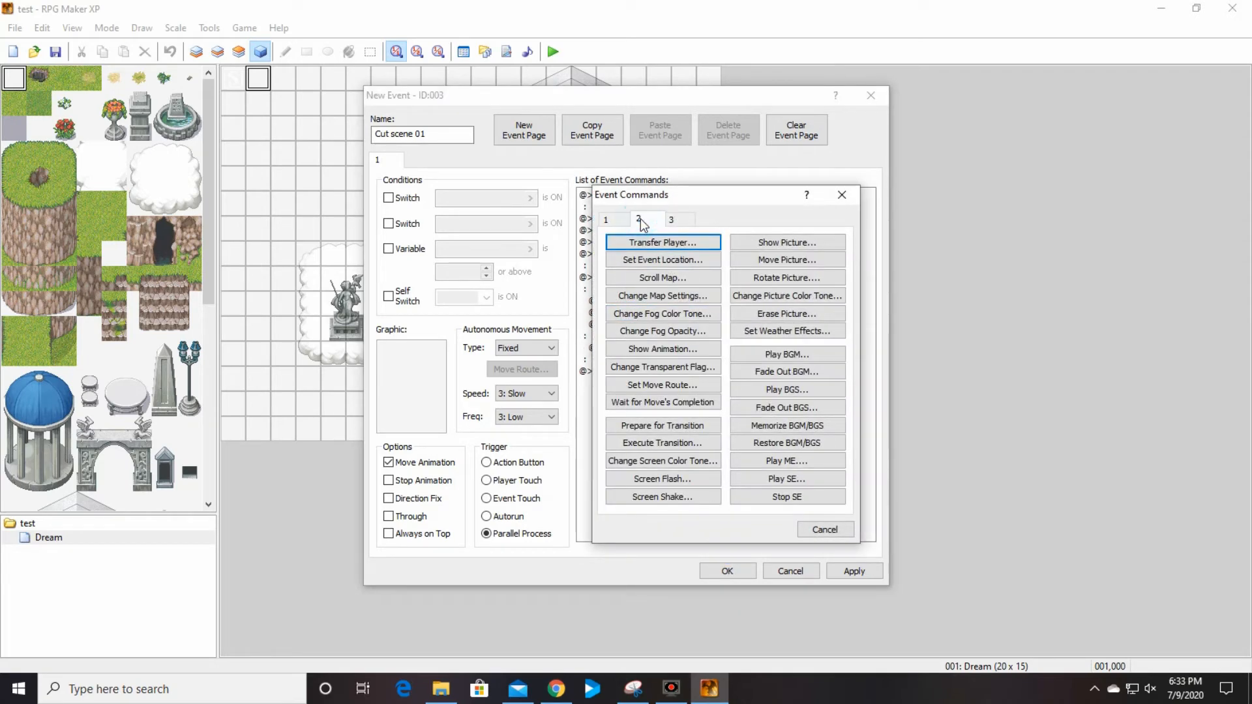
pyautogui.click(689, 222)
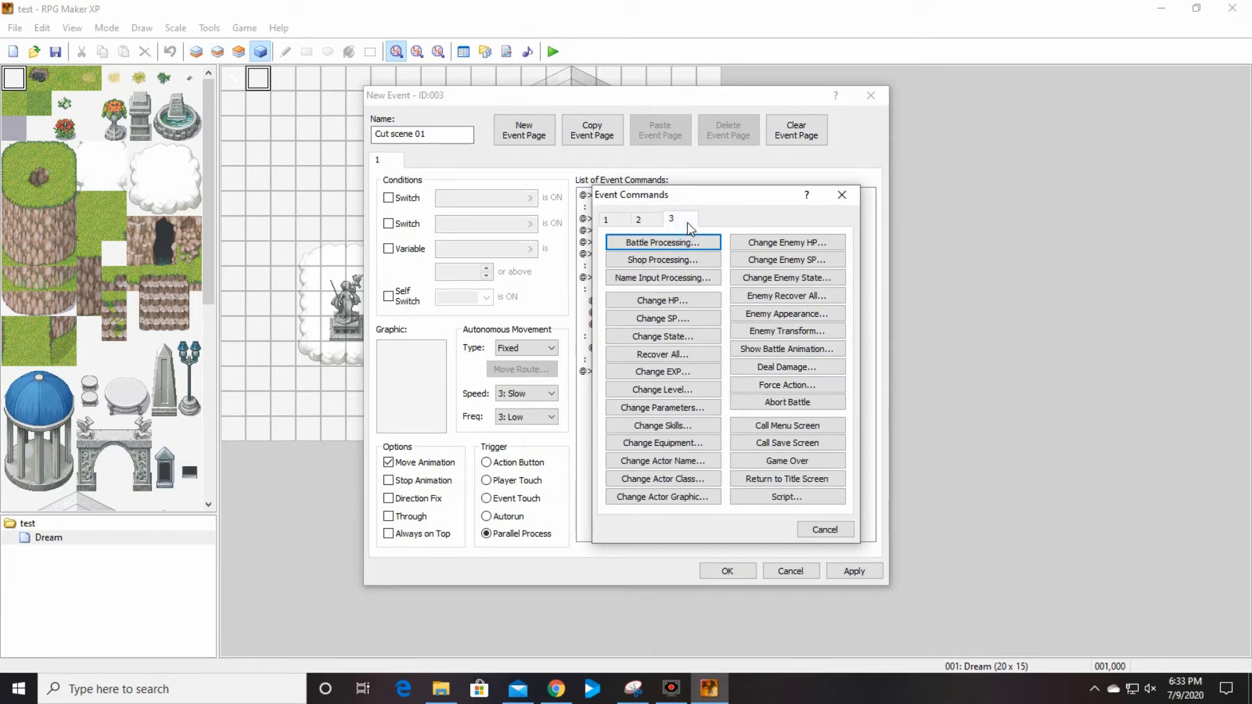
pyautogui.click(640, 220)
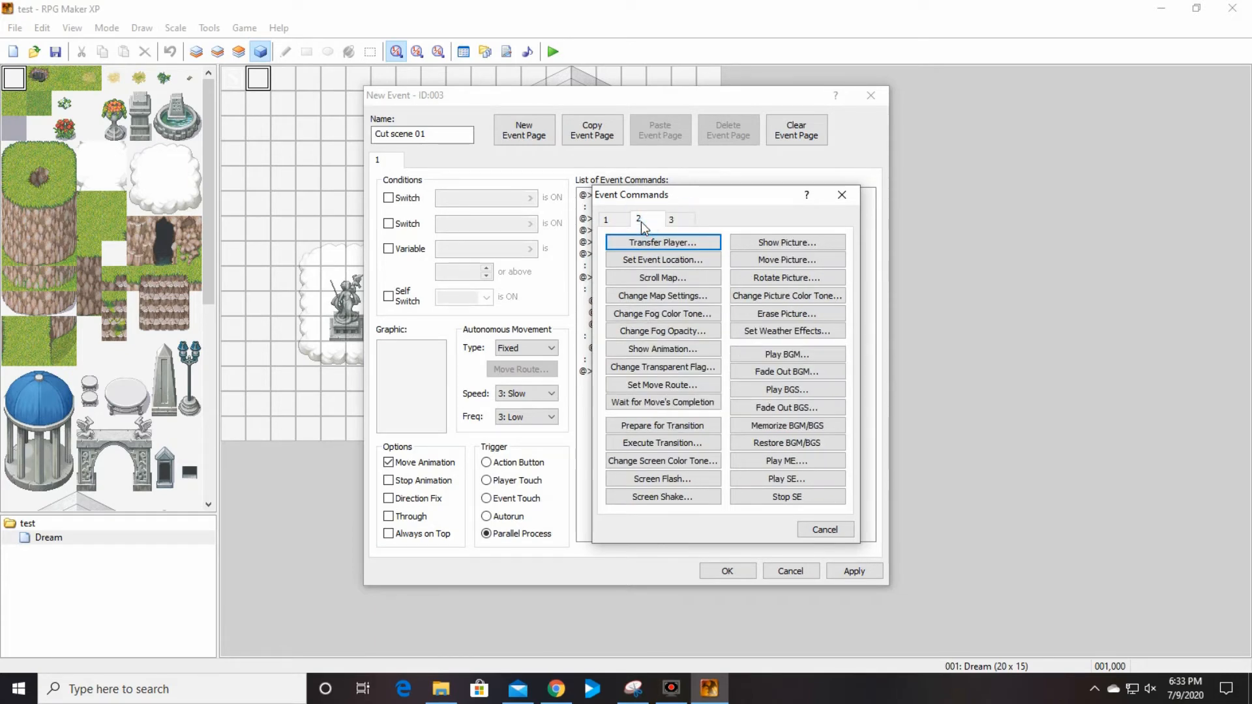
pyautogui.click(678, 482)
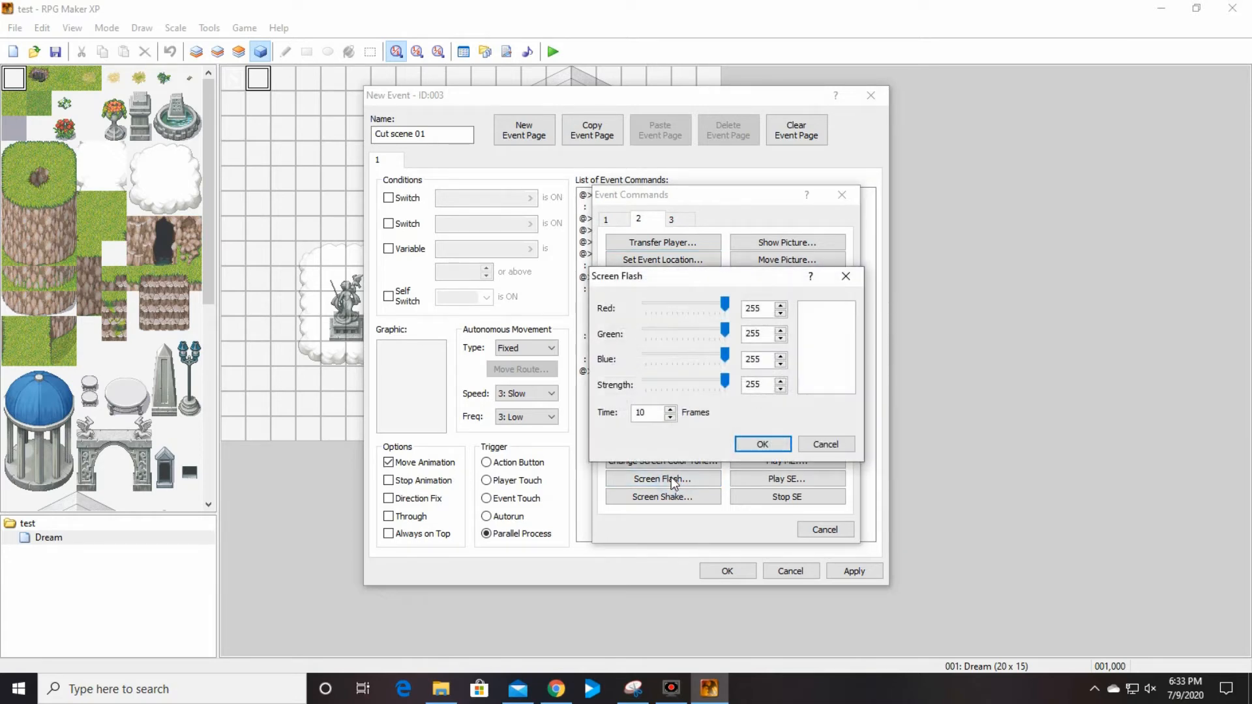
pyautogui.doubleClick(652, 413)
pyautogui.write('20')
pyautogui.click(776, 448)
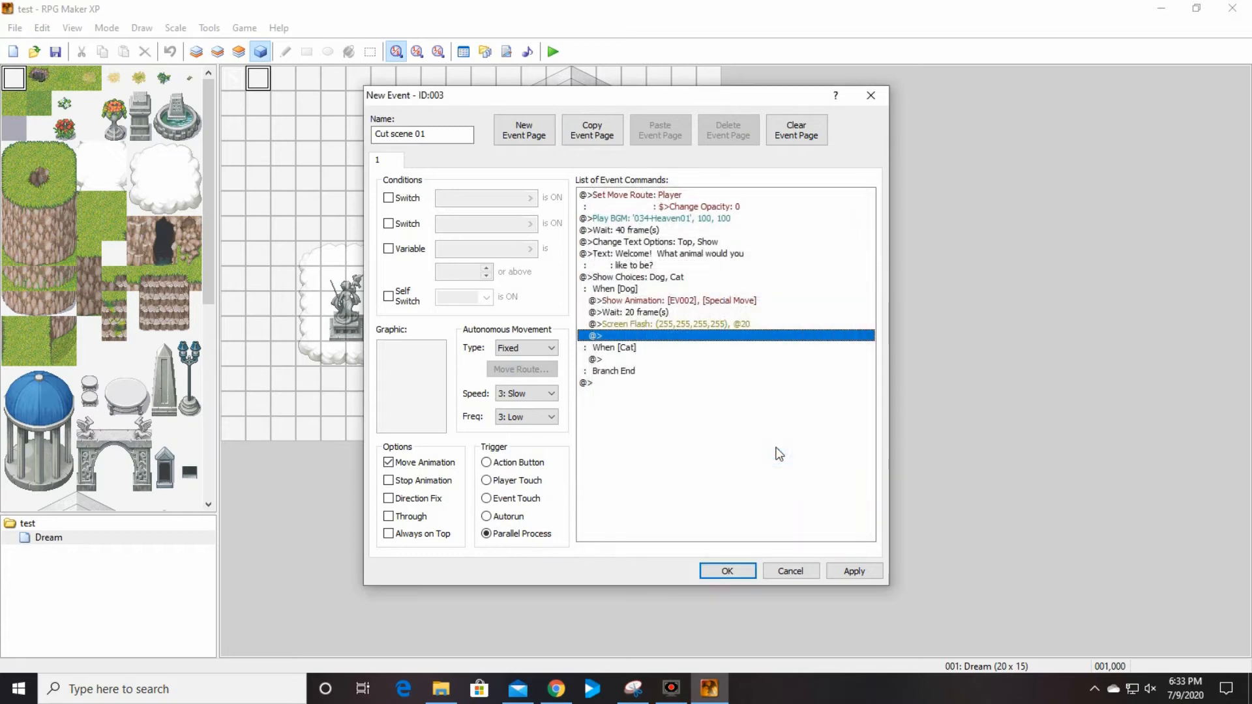
pyautogui.doubleClick(656, 338)
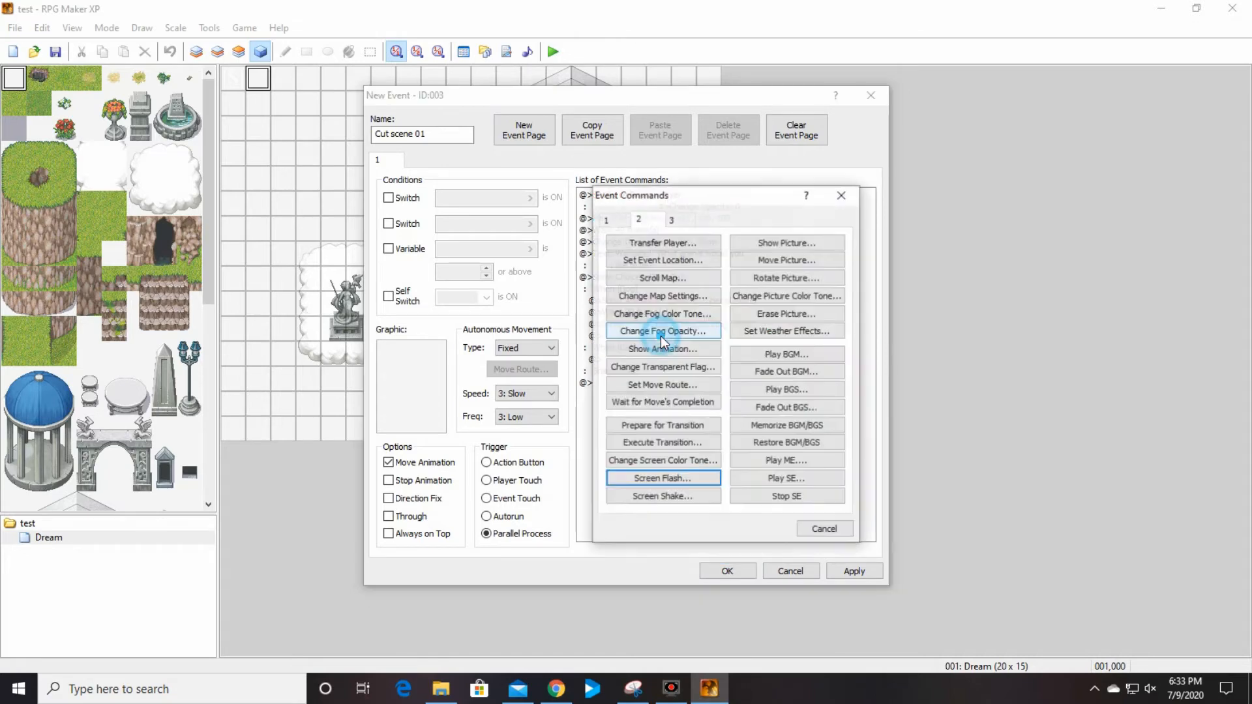
pyautogui.click(609, 223)
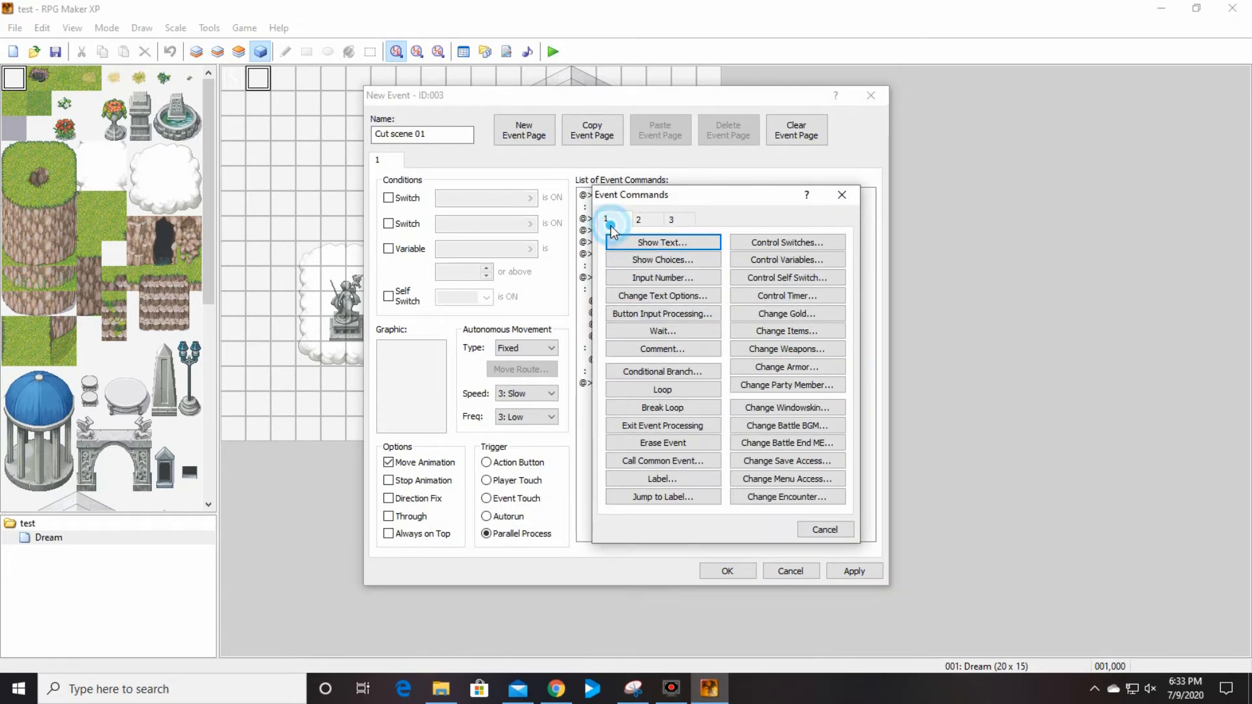
pyautogui.click(842, 195)
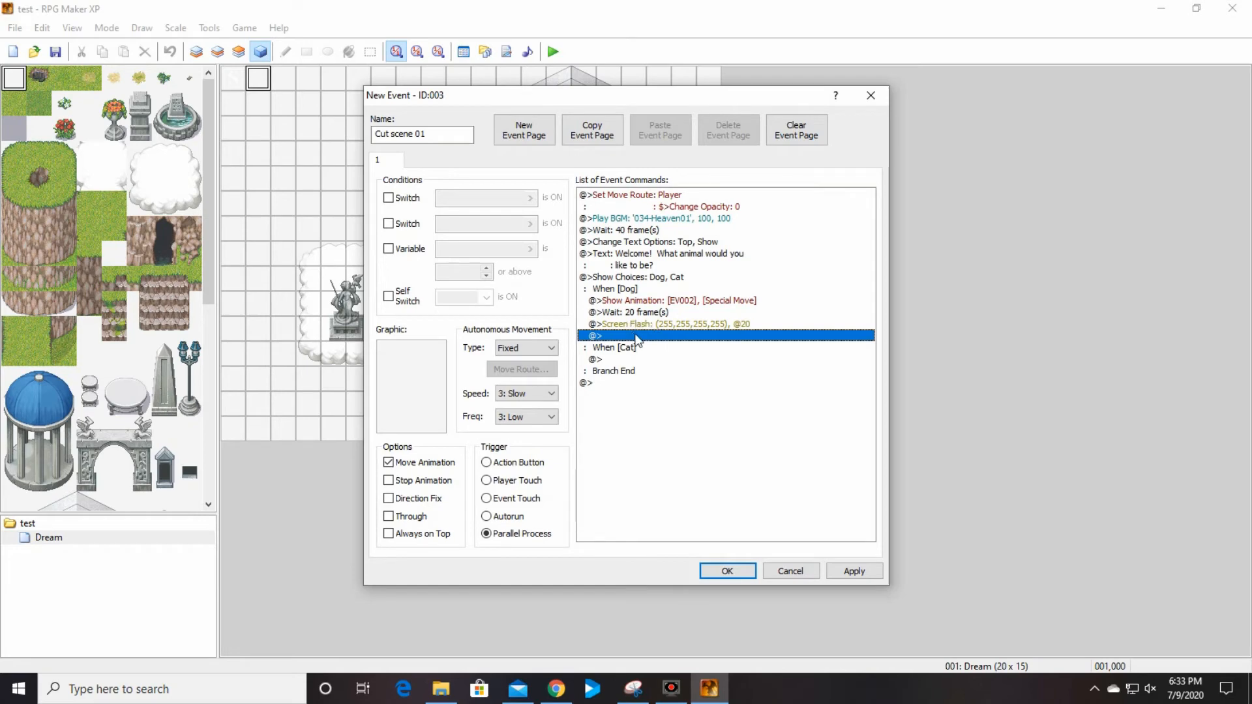
# Add a Control Switches command to the Dog branch that turns ON switch 0001, named Dog
pyautogui.doubleClick(636, 337)
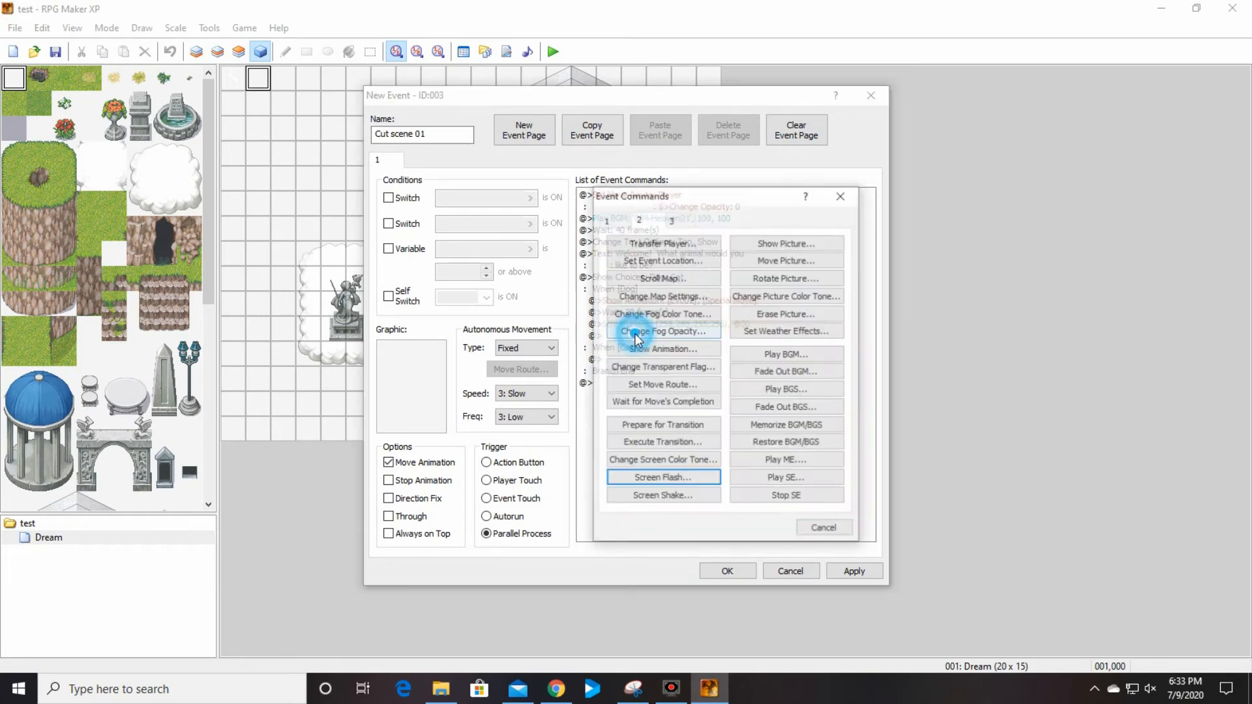
pyautogui.click(607, 220)
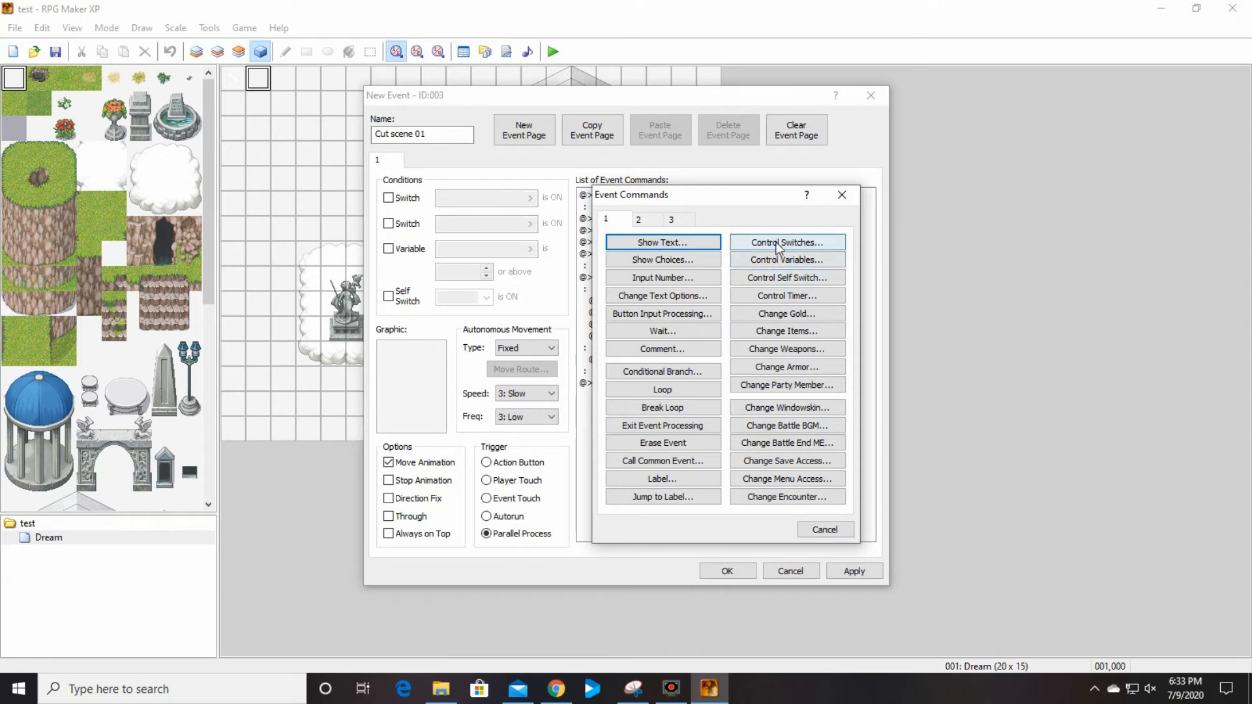
pyautogui.click(802, 242)
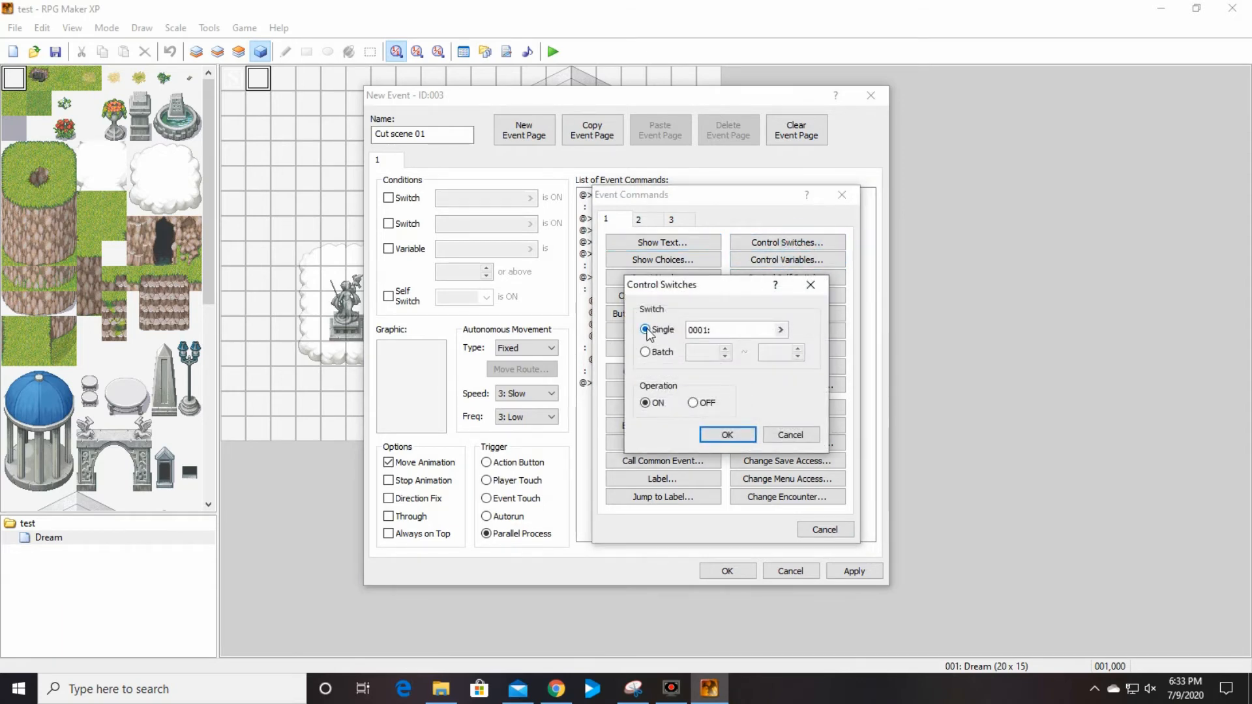
pyautogui.click(781, 330)
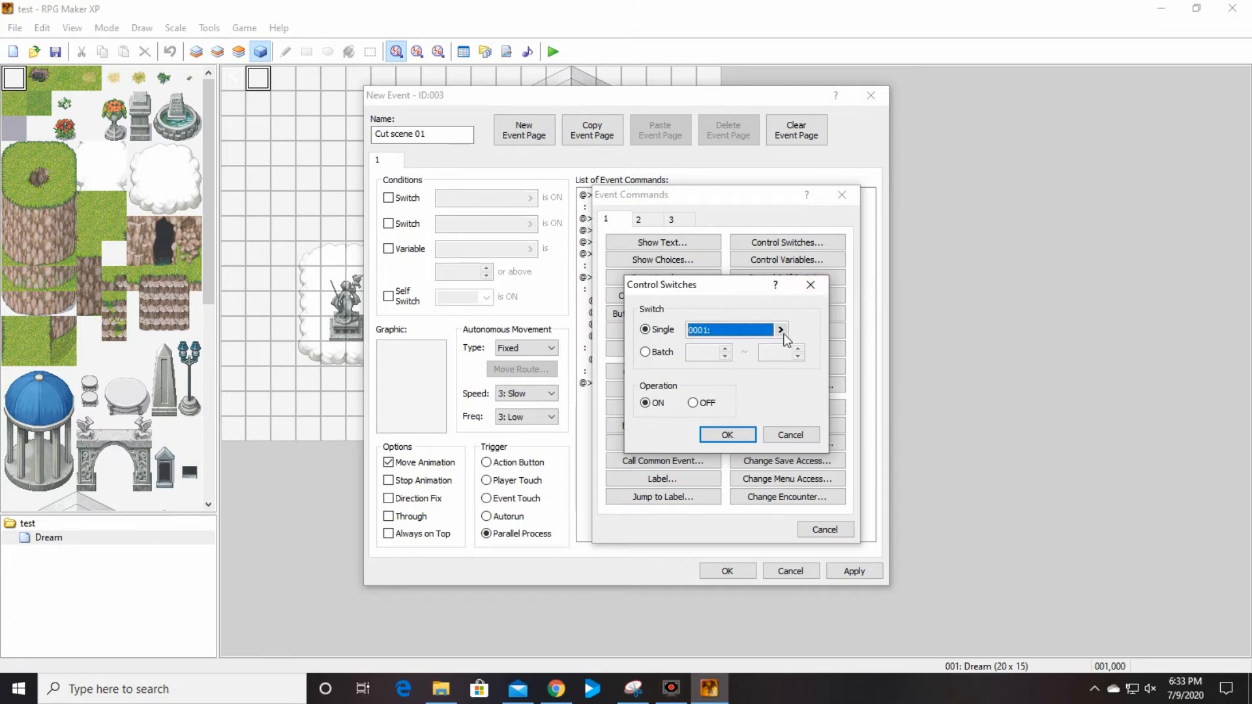
pyautogui.click(742, 228)
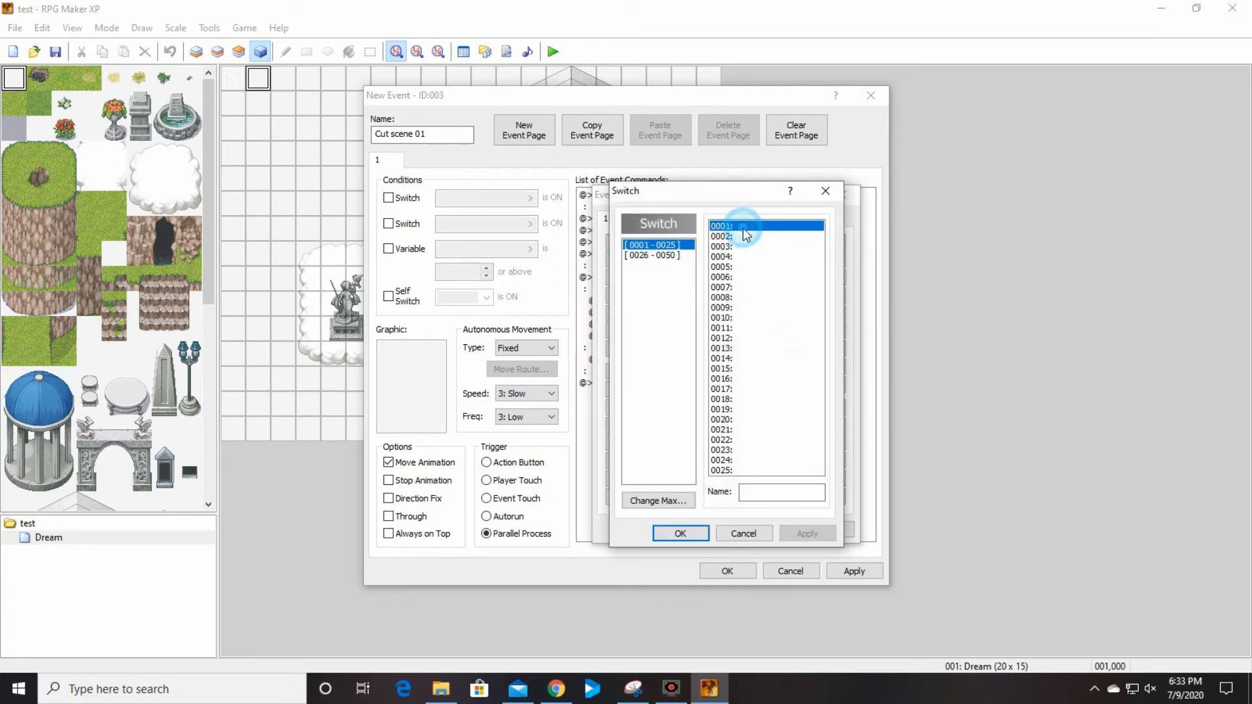
pyautogui.click(762, 492)
pyautogui.write('Dog')
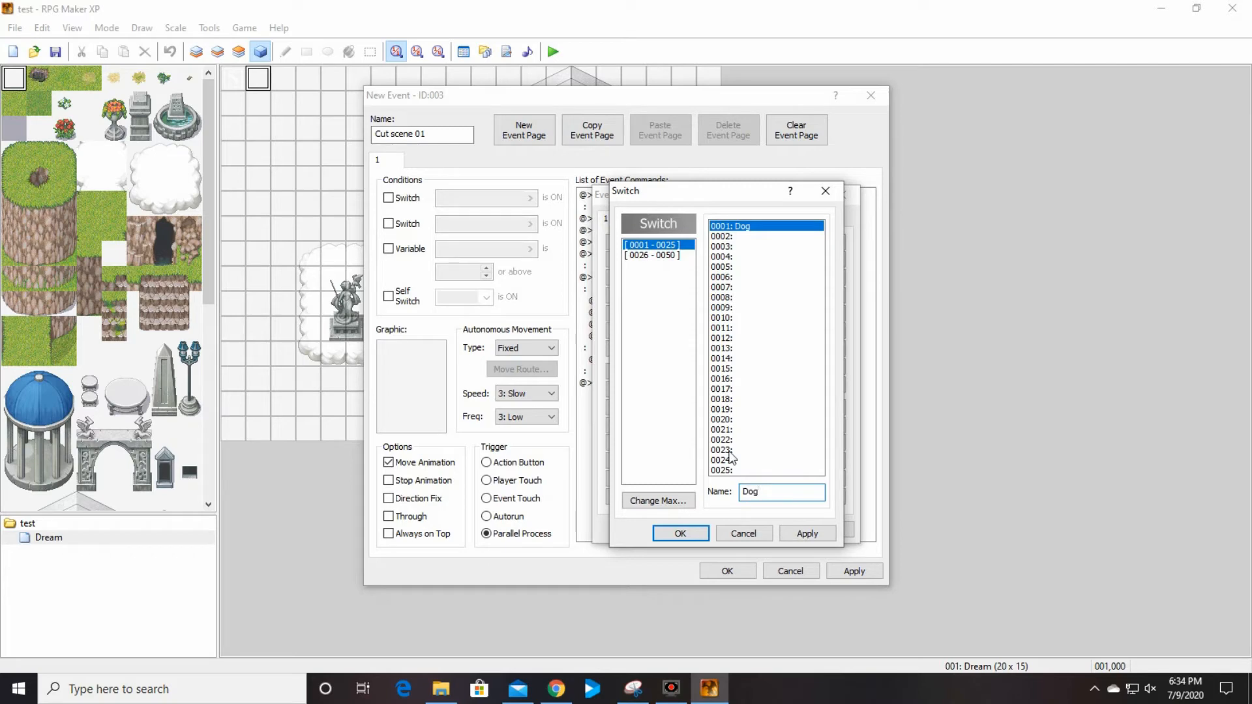
pyautogui.click(680, 535)
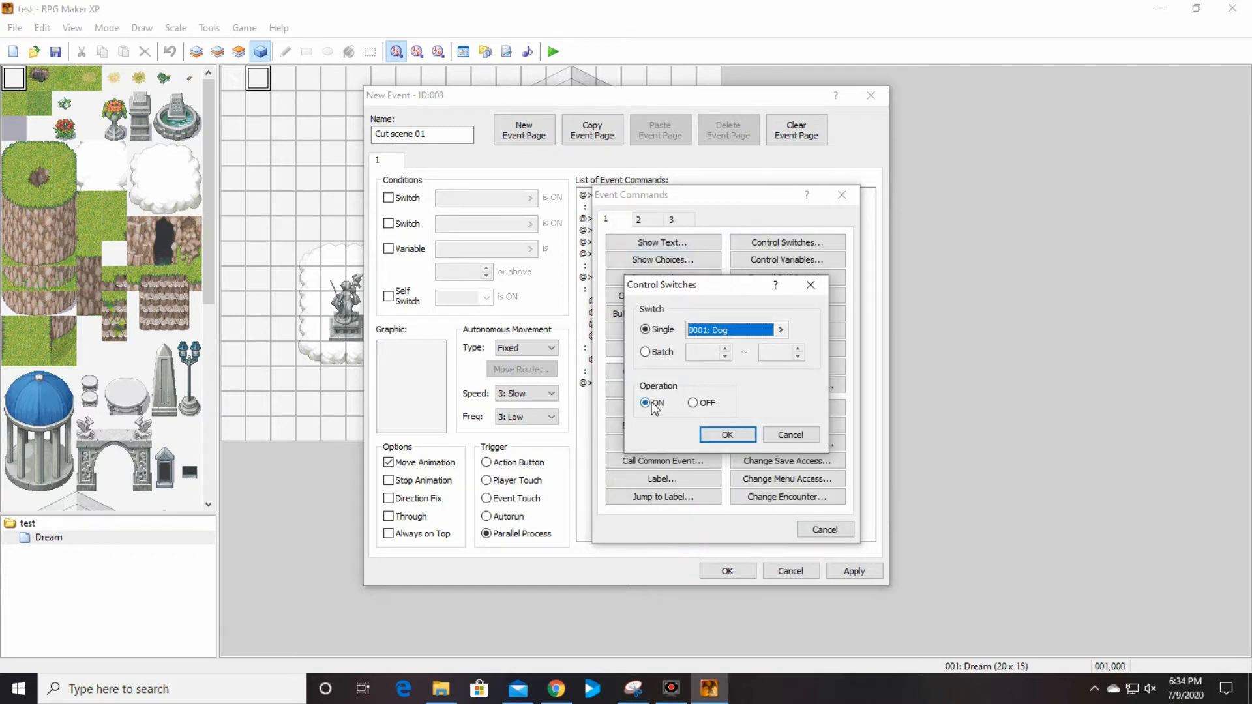
pyautogui.click(727, 435)
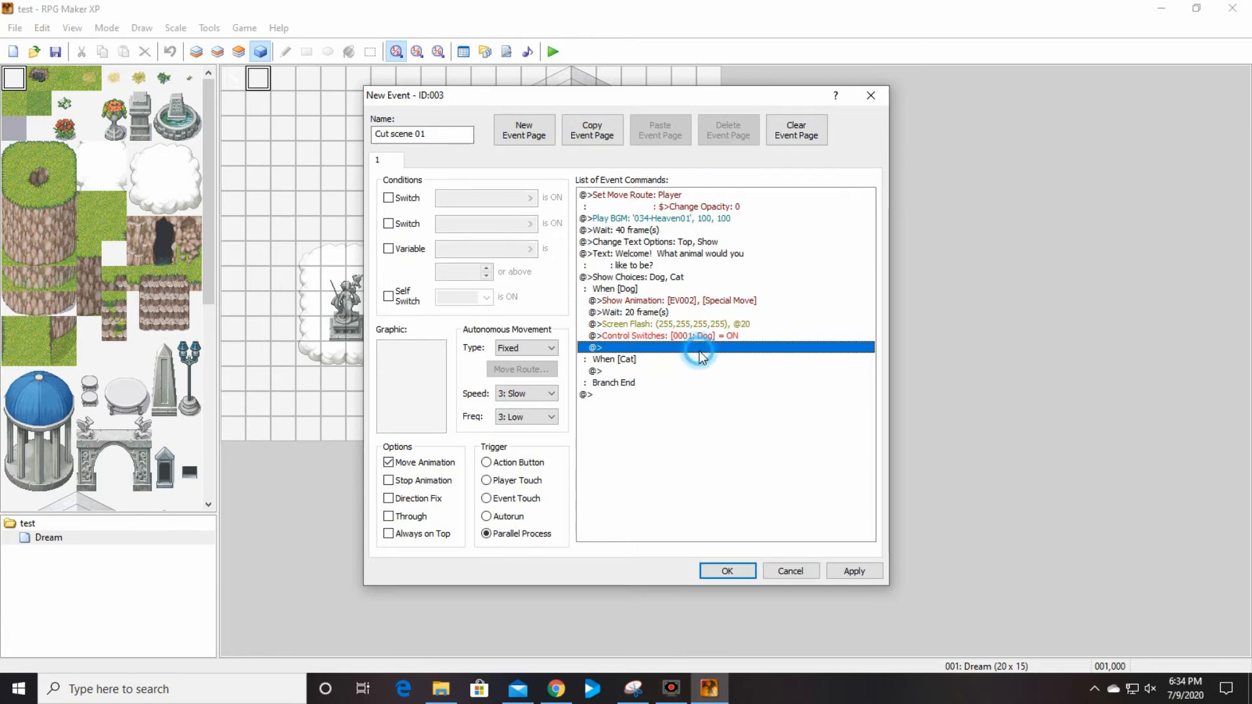
# Add a Wait command of 20 frames after the Dog switch command
pyautogui.doubleClick(700, 351)
pyautogui.click(606, 216)
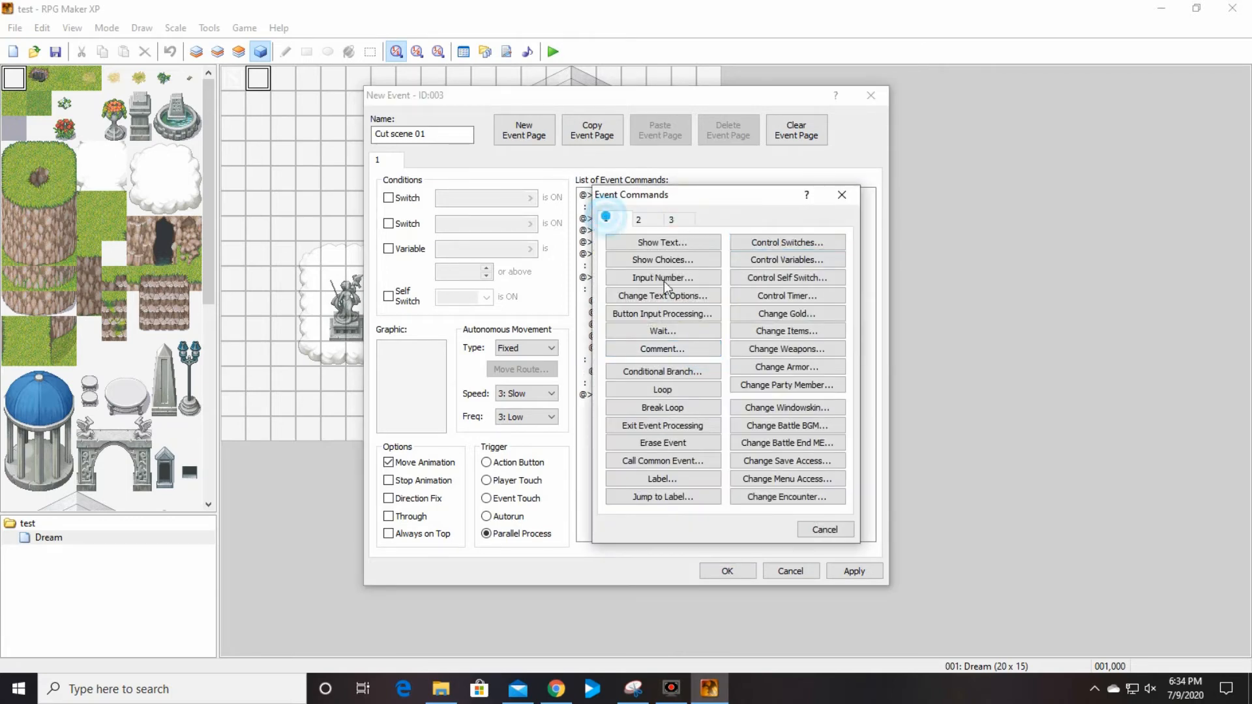
pyautogui.click(656, 332)
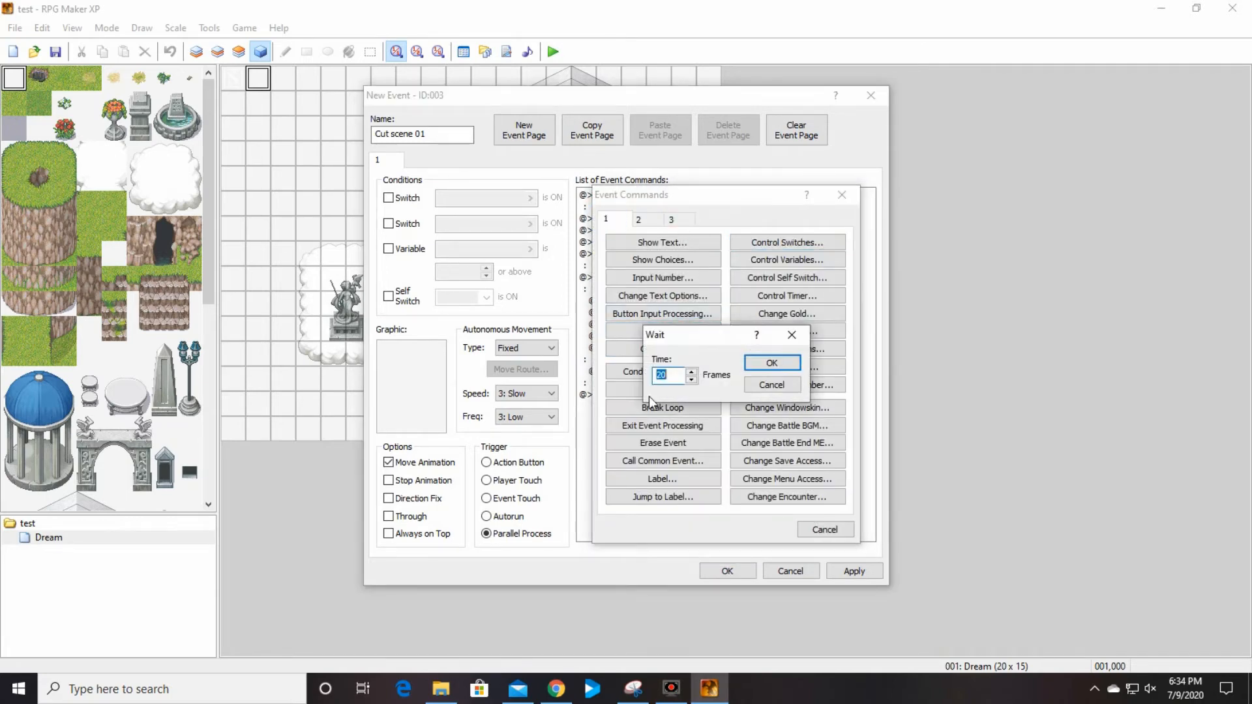
pyautogui.click(783, 373)
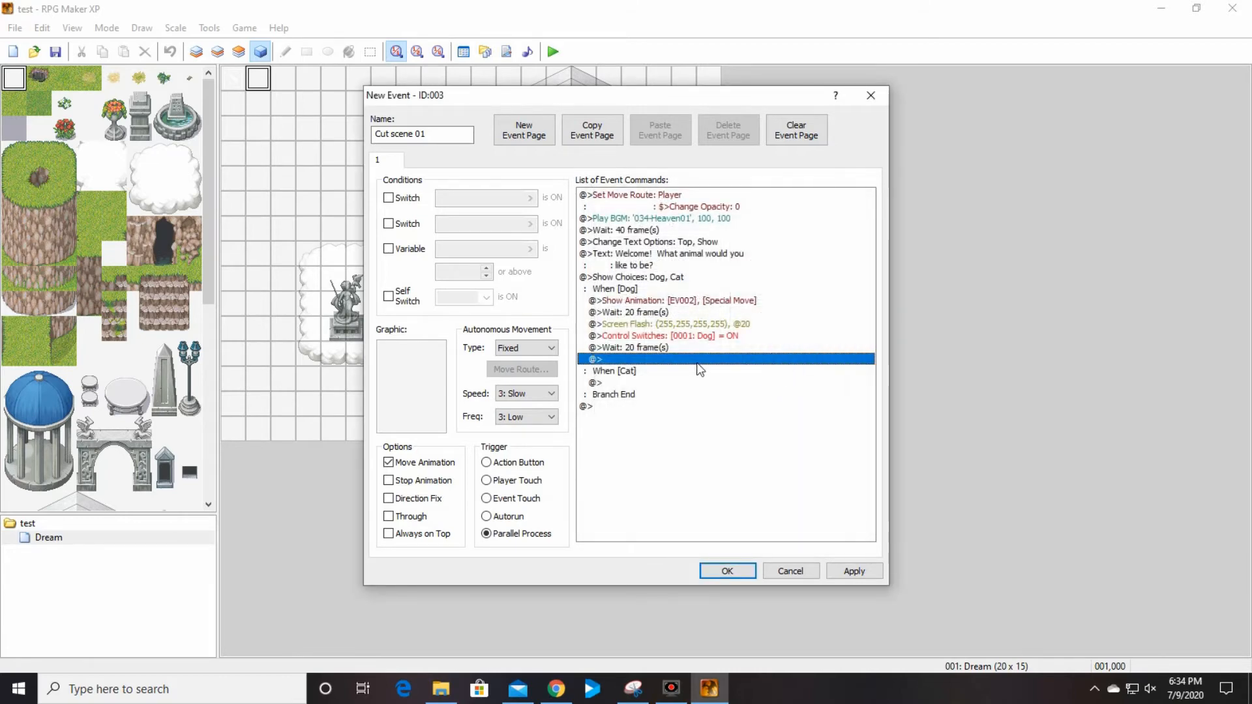
# Add a Show Text command reading "Next Question..." at the end of the Dog branch
pyautogui.doubleClick(628, 360)
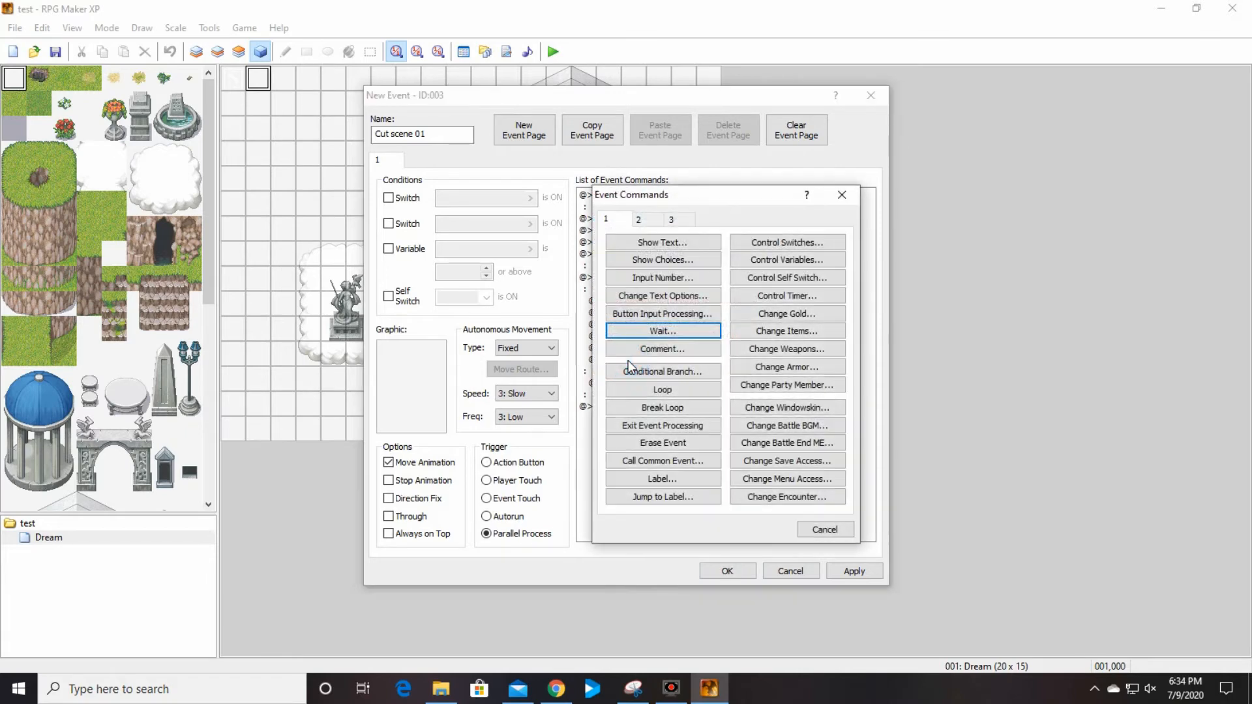
pyautogui.click(654, 244)
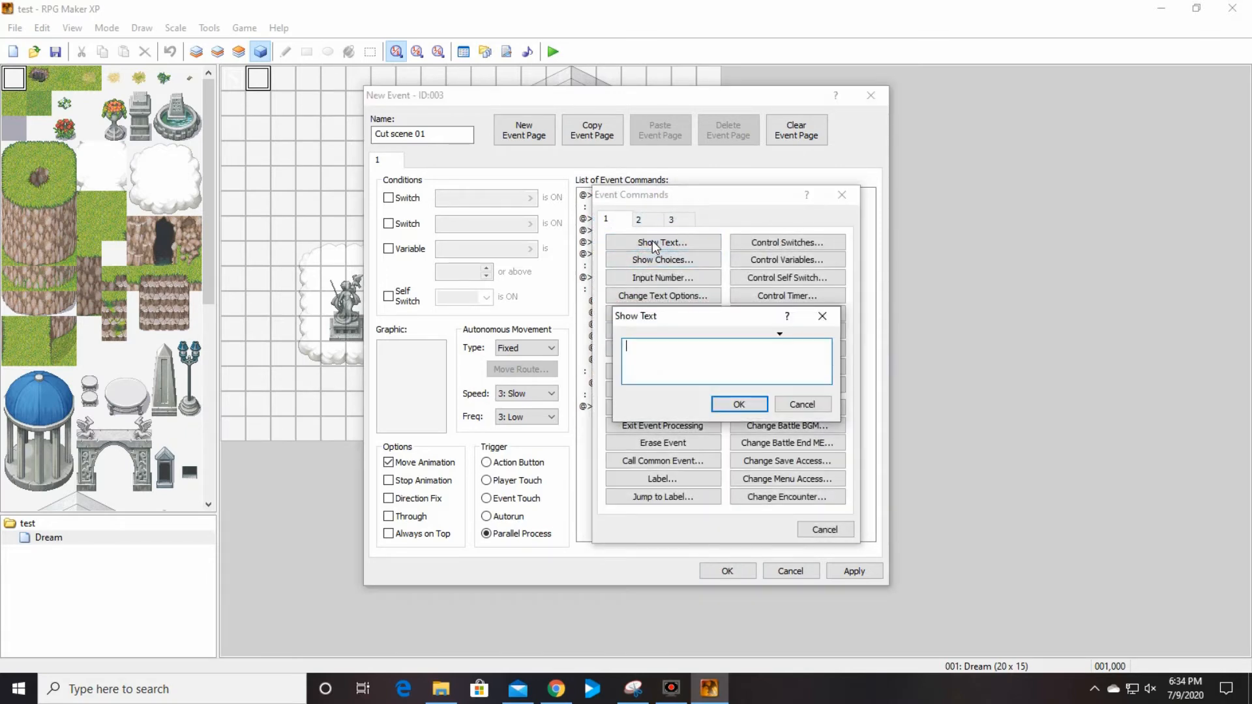
pyautogui.write('Next Question...')
pyautogui.click(722, 405)
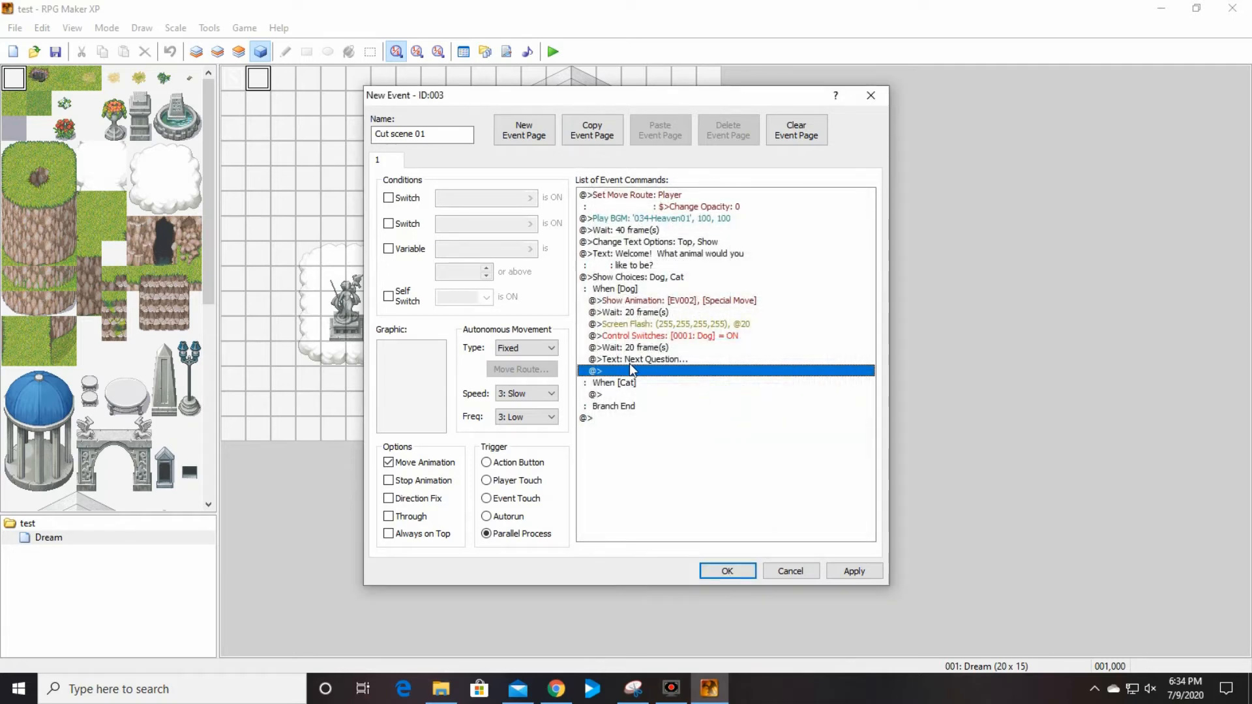
# Add a Control Self Switch command that turns self switch A ON after the "Next Question..." text
pyautogui.doubleClick(632, 369)
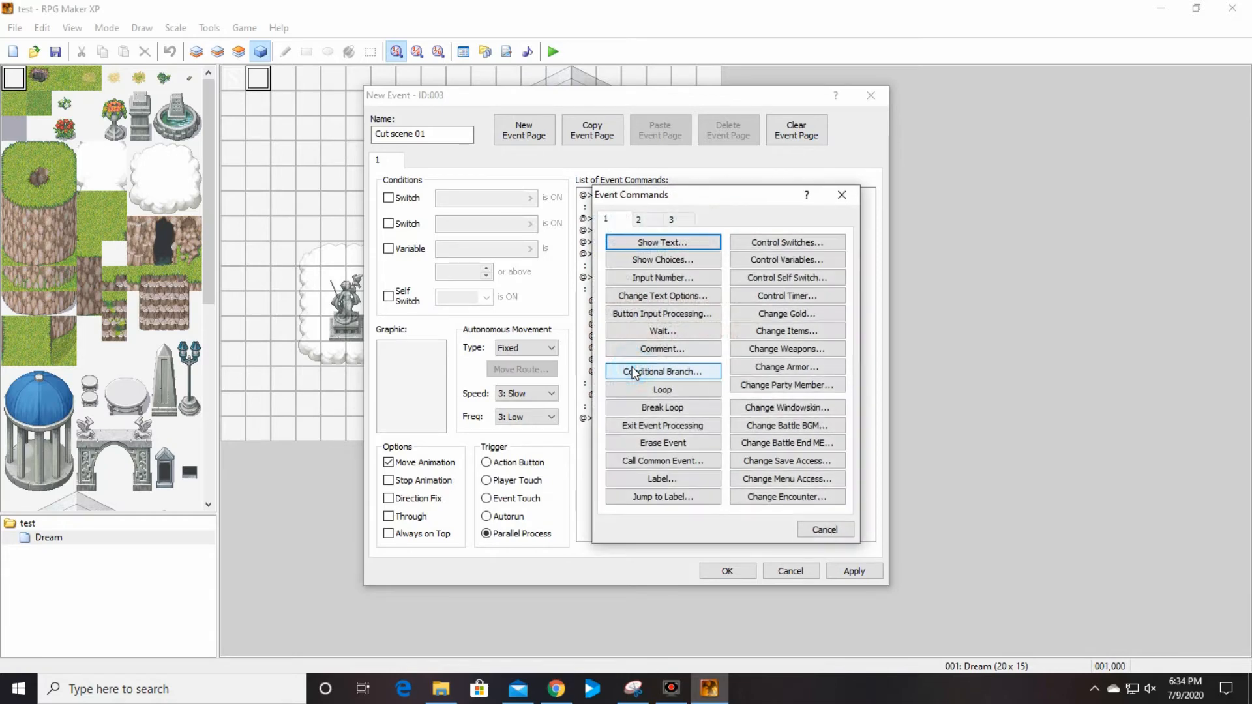
pyautogui.click(798, 283)
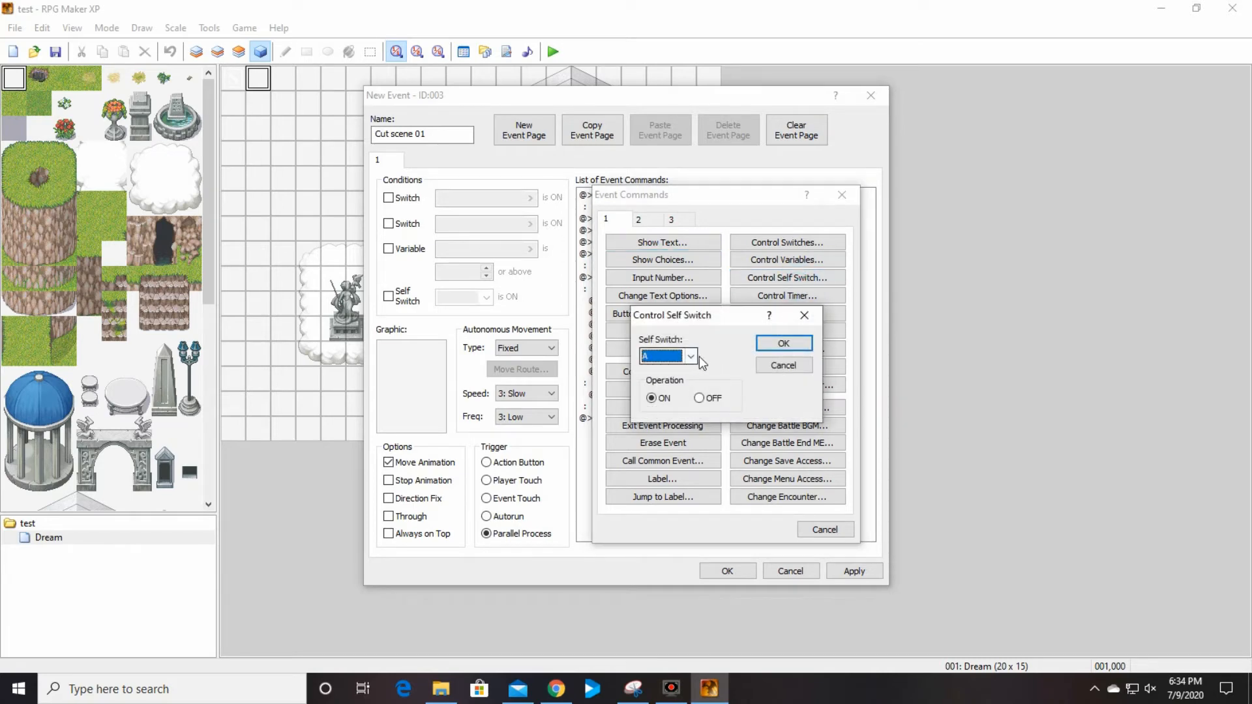
pyautogui.click(770, 344)
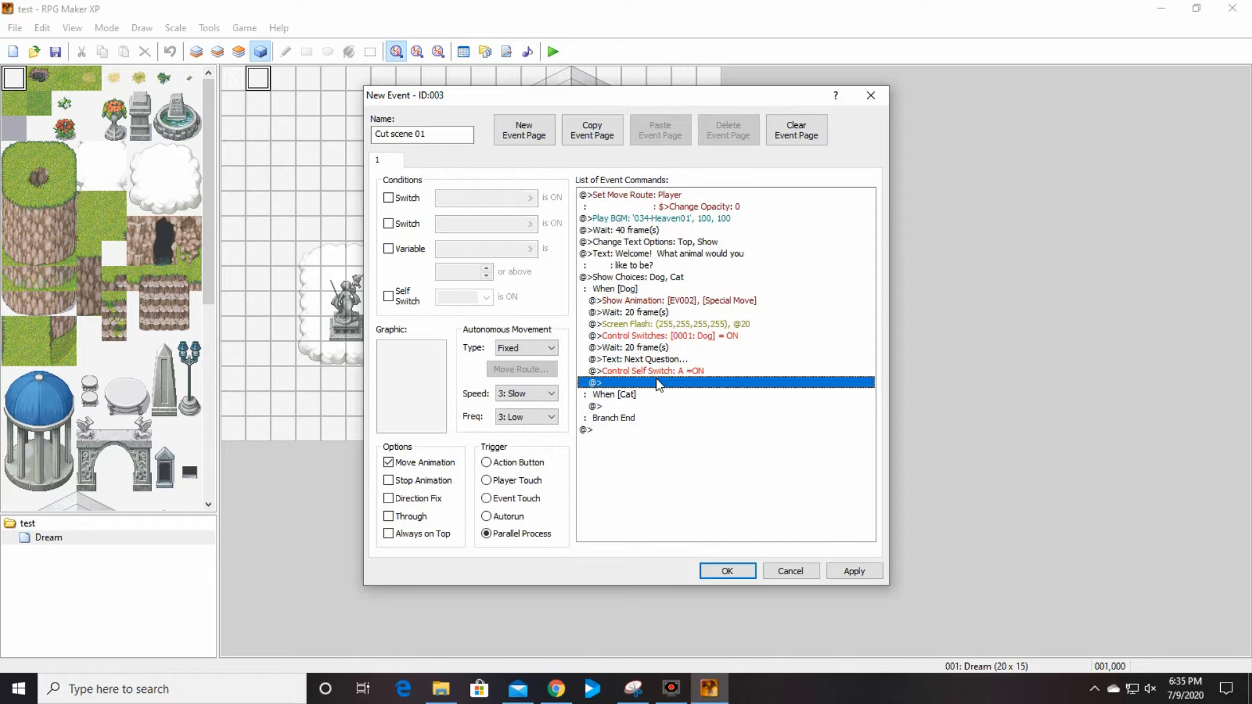
# Copy the Show Animation, first Wait and Screen Flash commands from the Dog branch into the empty Cat branch
pyautogui.click(645, 407)
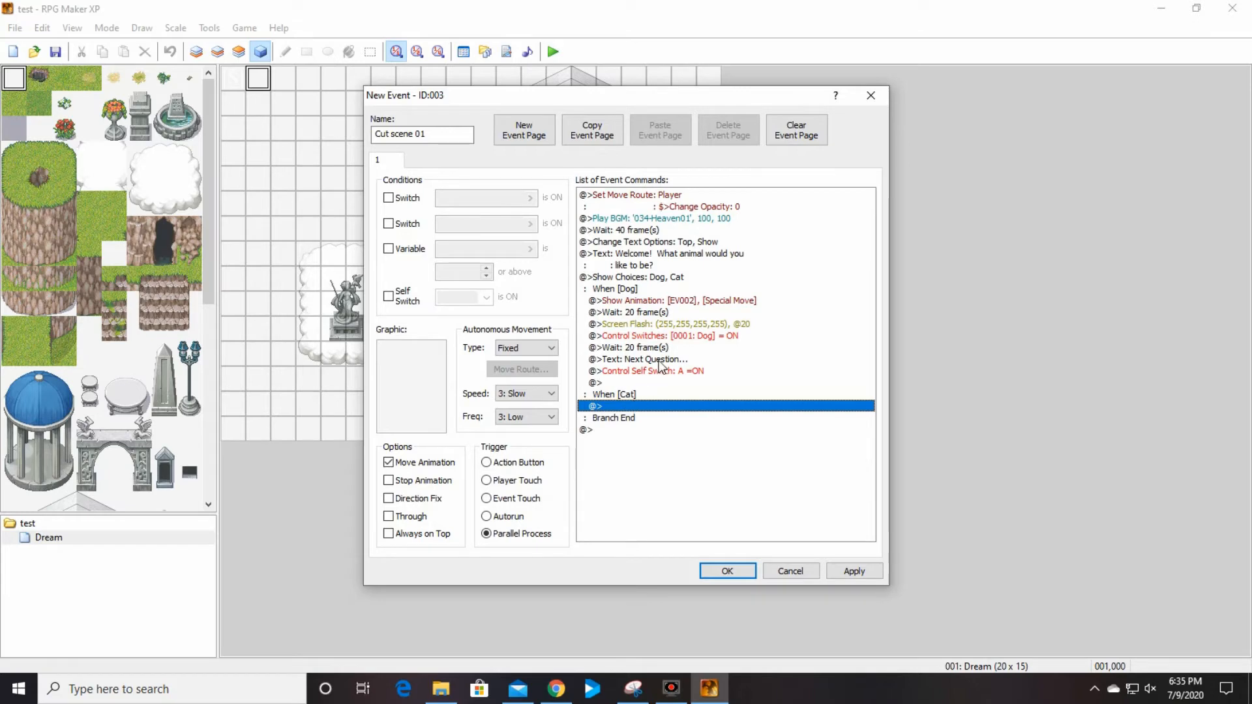
pyautogui.click(627, 302)
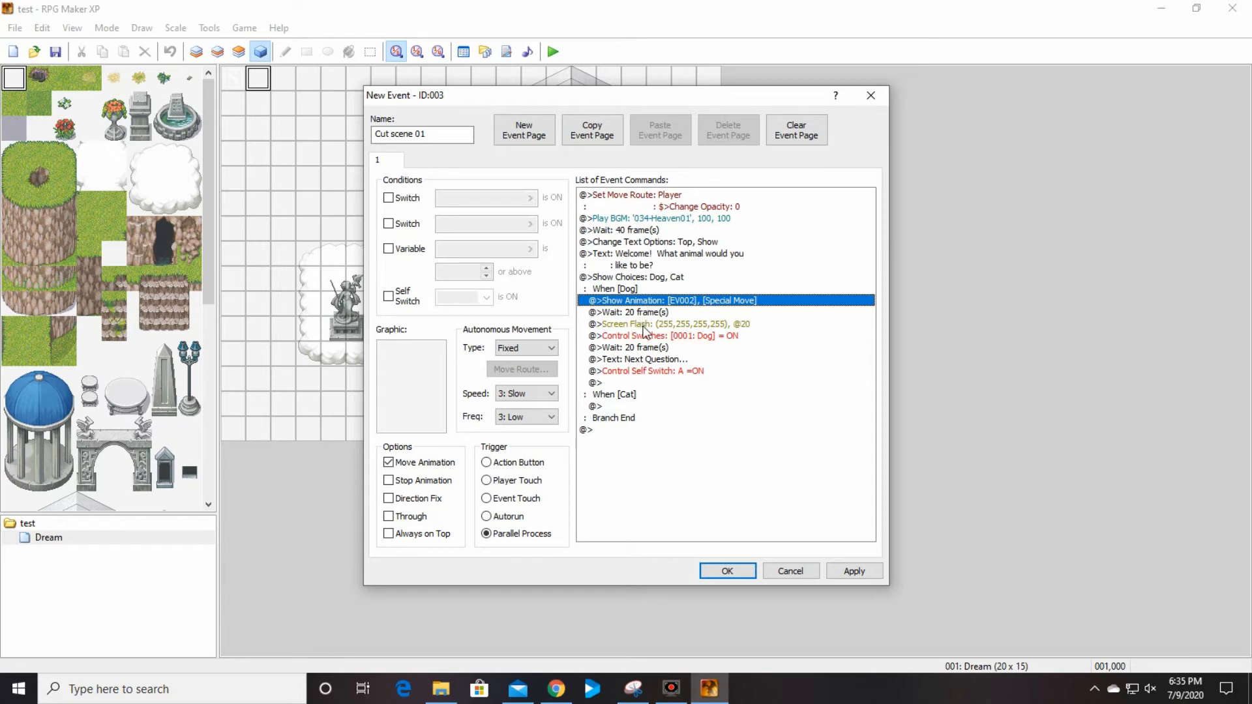
pyautogui.keyDown('shift'); pyautogui.click(643, 324); pyautogui.keyUp('shift')
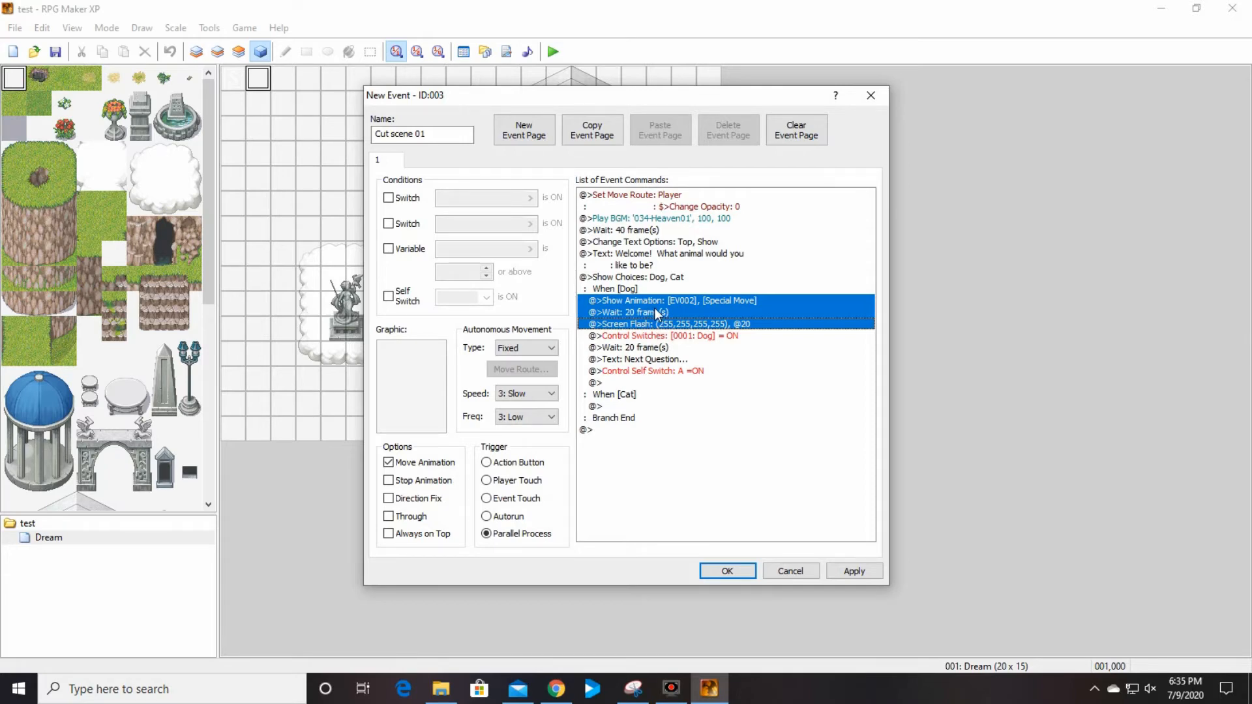
pyautogui.rightClick(655, 308)
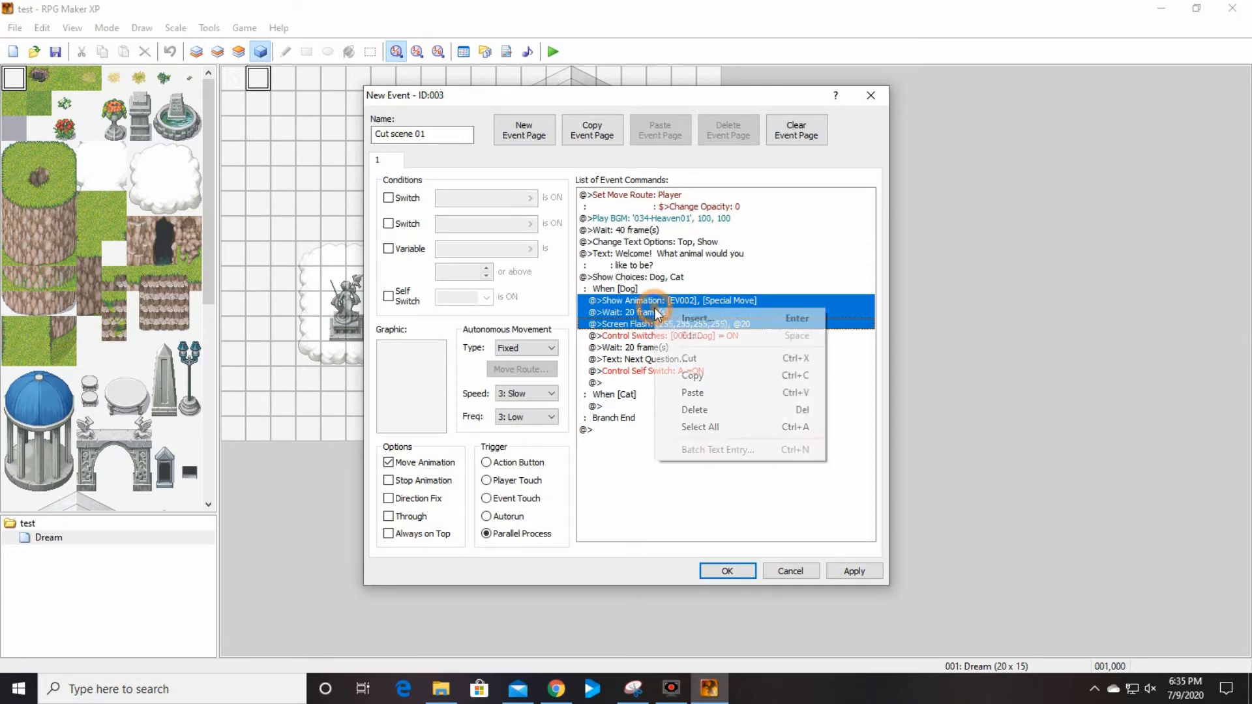
pyautogui.click(701, 377)
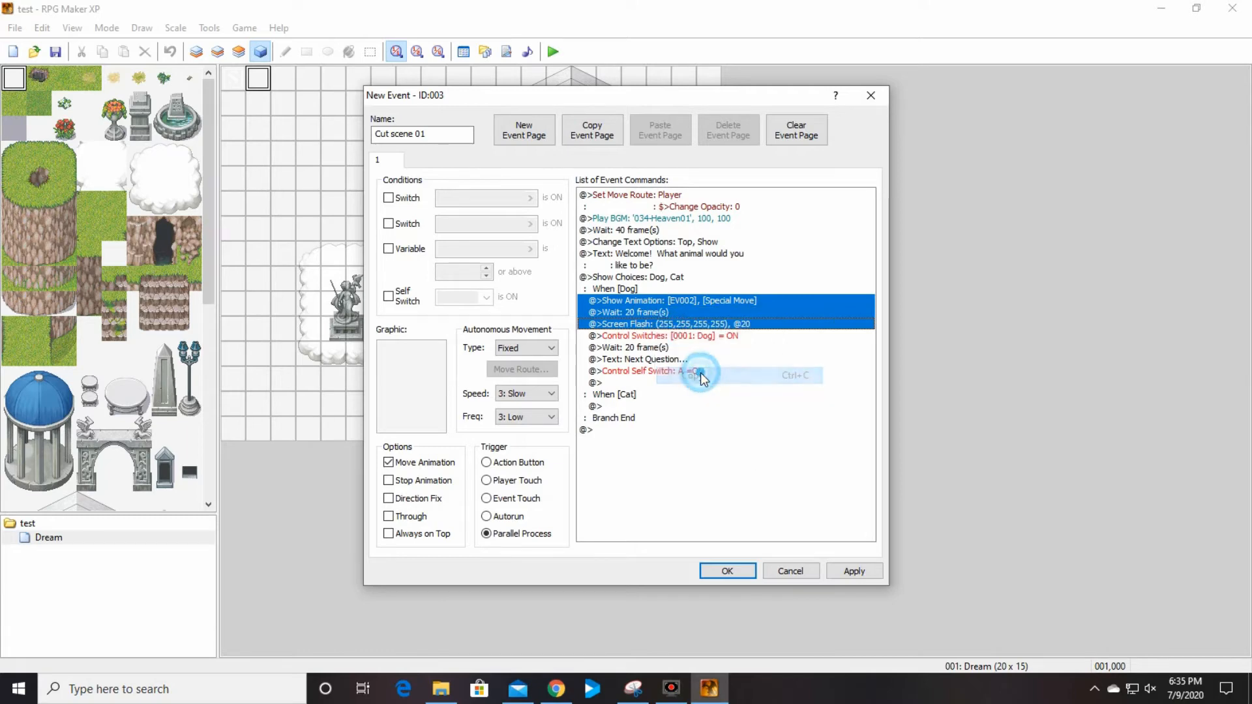
pyautogui.click(616, 405)
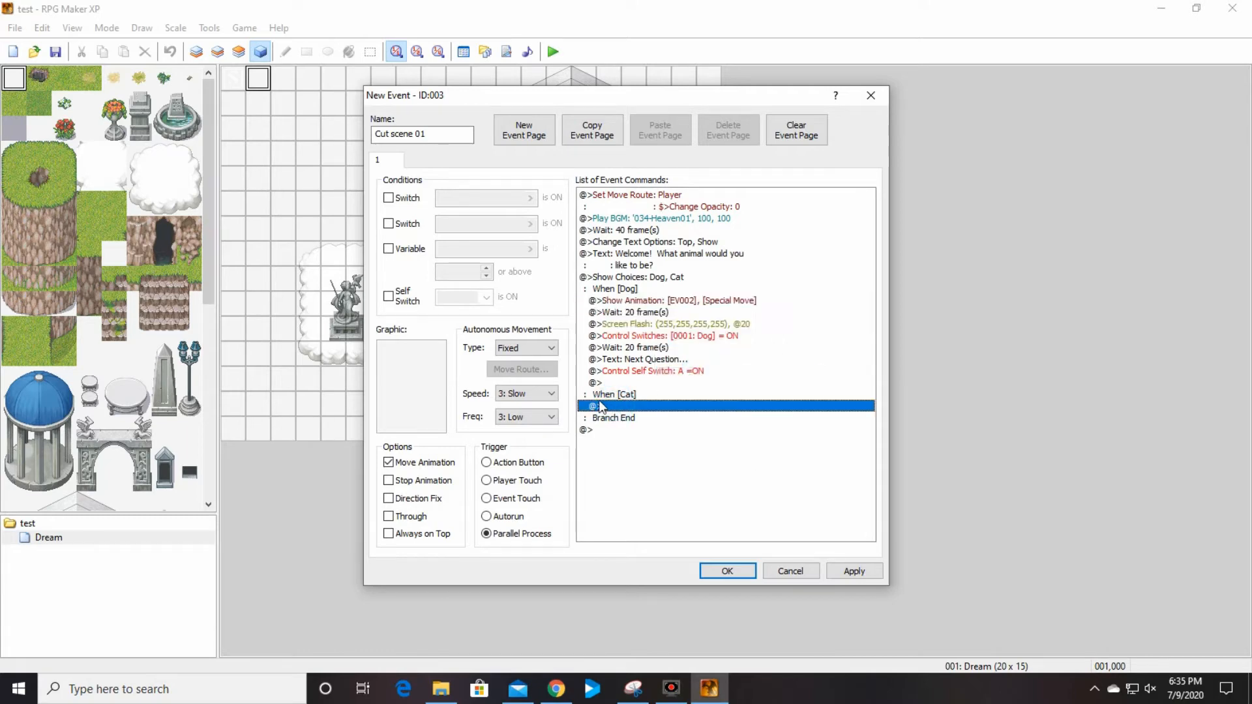
pyautogui.rightClick(625, 409)
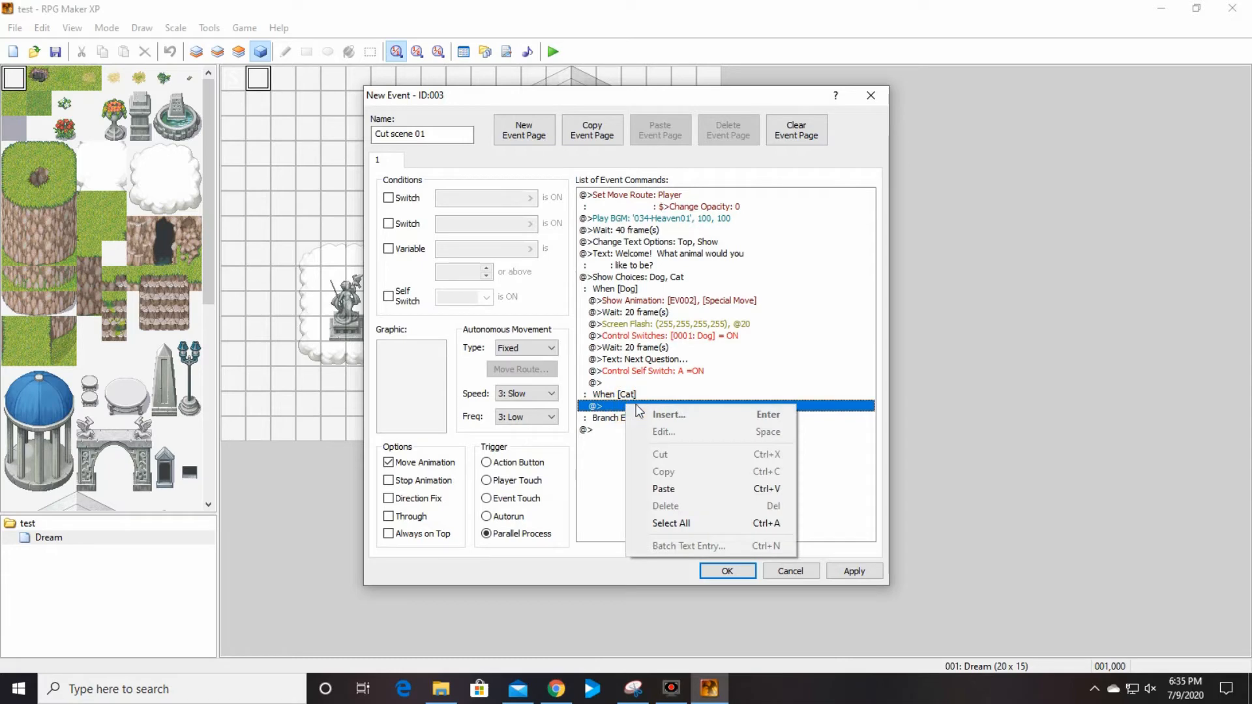
pyautogui.click(676, 490)
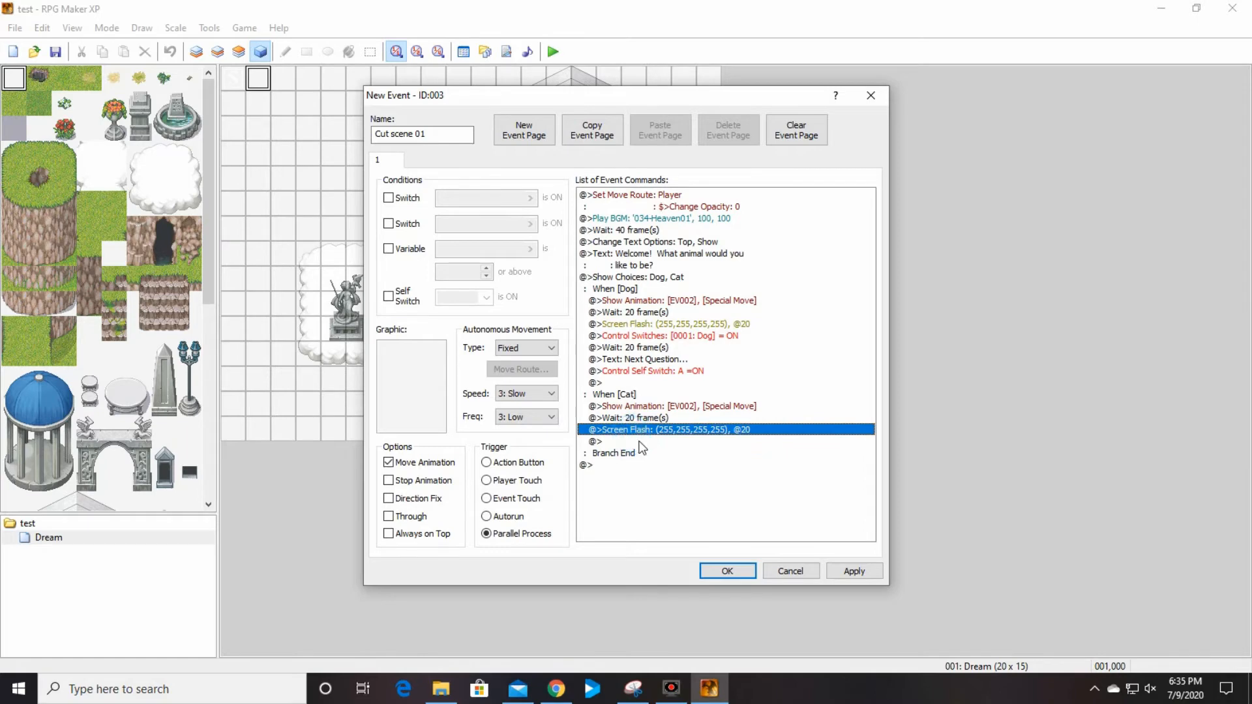
# Add a Control Switches command to the Cat branch that turns ON switch 0002, named Cat
pyautogui.doubleClick(636, 441)
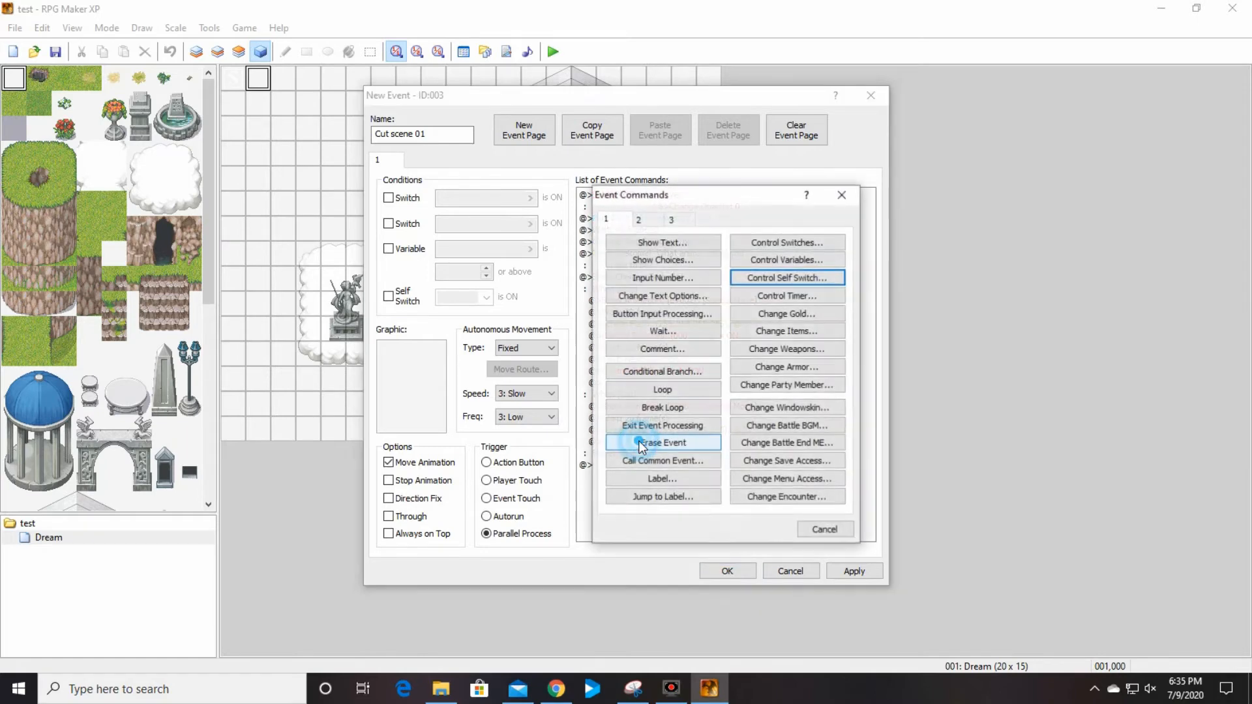
pyautogui.click(790, 249)
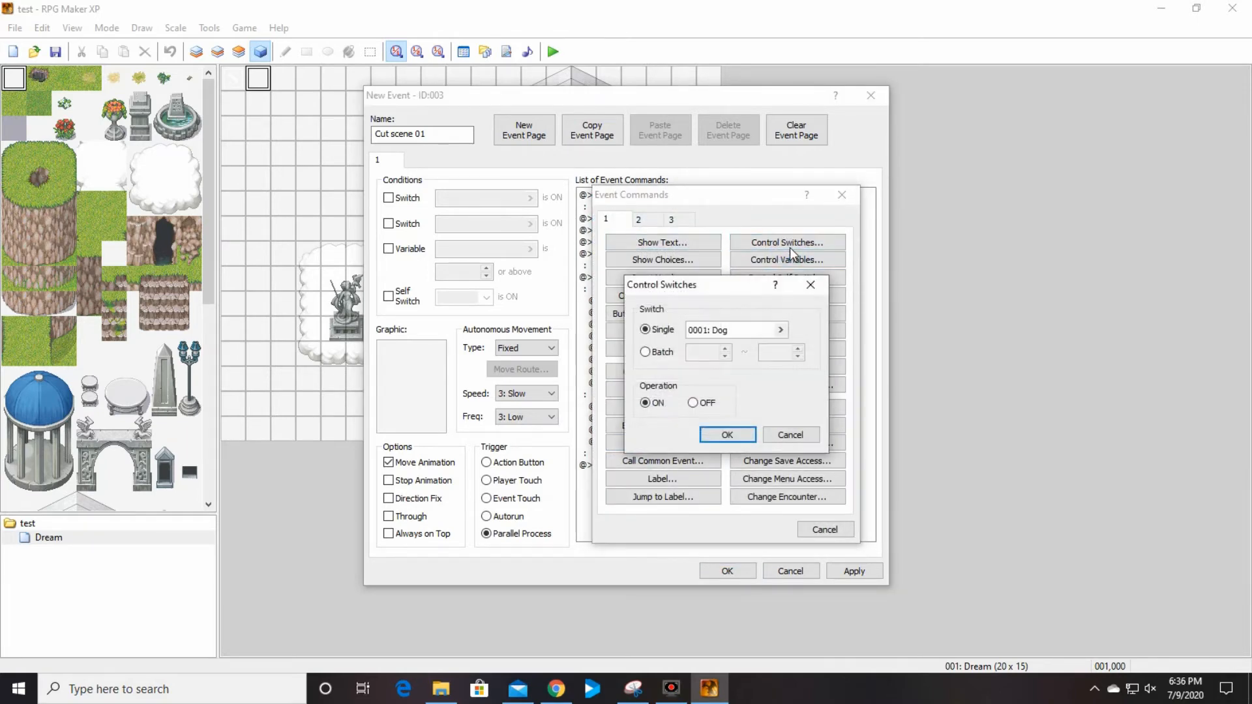
pyautogui.click(781, 330)
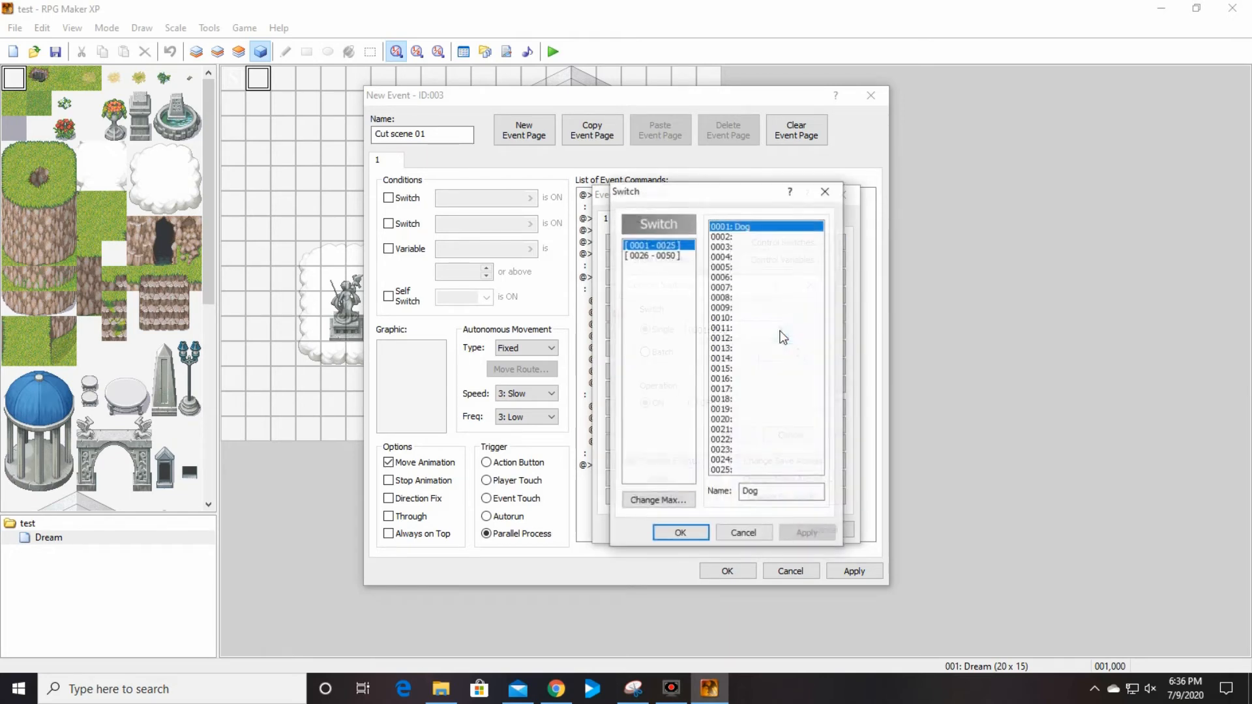
pyautogui.click(742, 237)
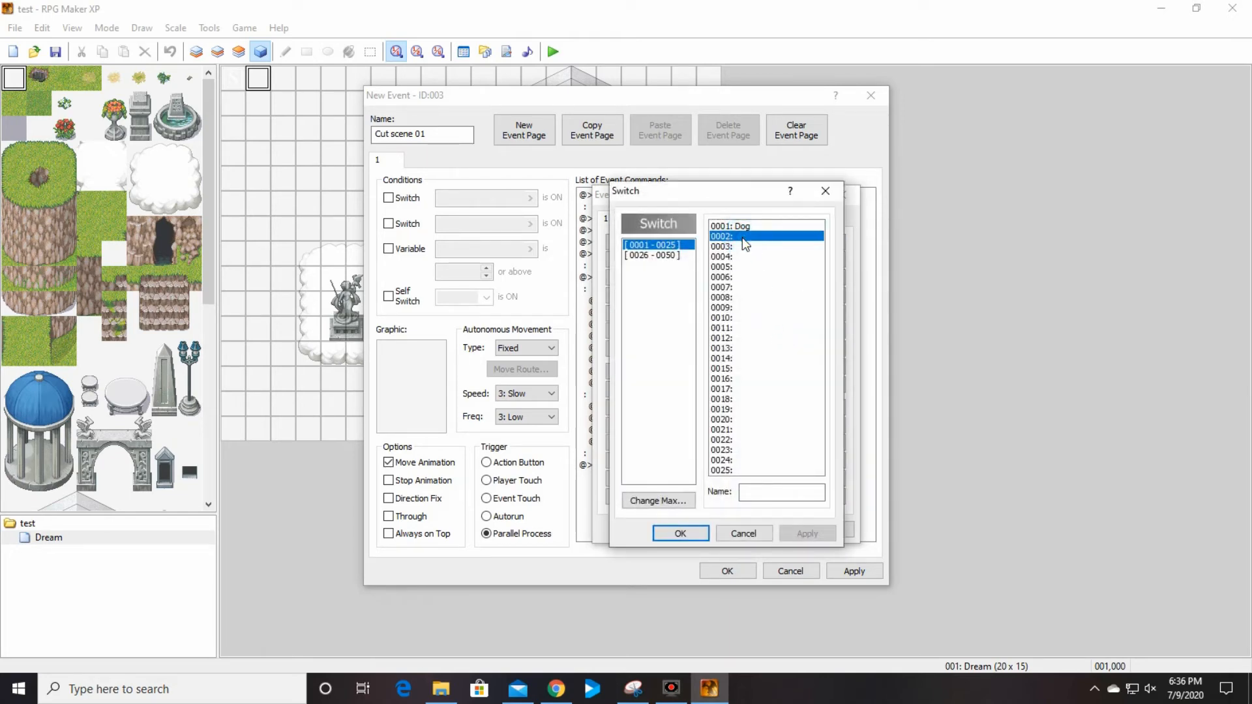
pyautogui.click(744, 492)
pyautogui.write('Cat')
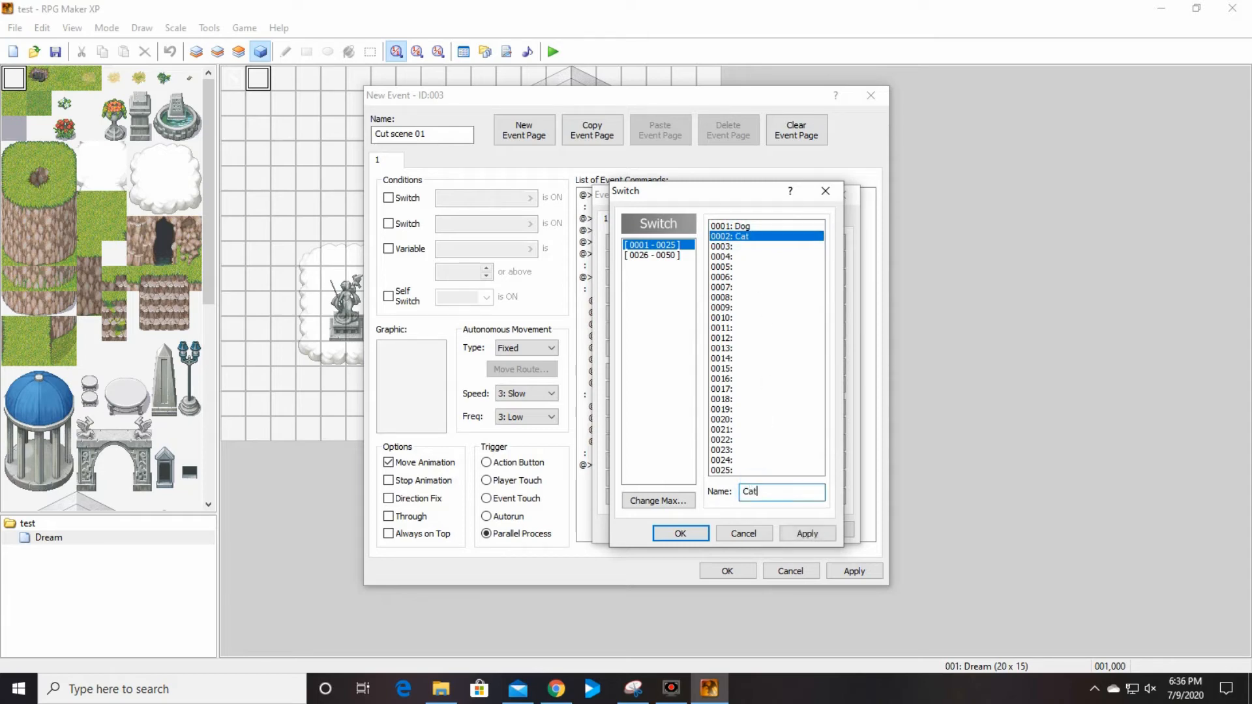
pyautogui.click(695, 534)
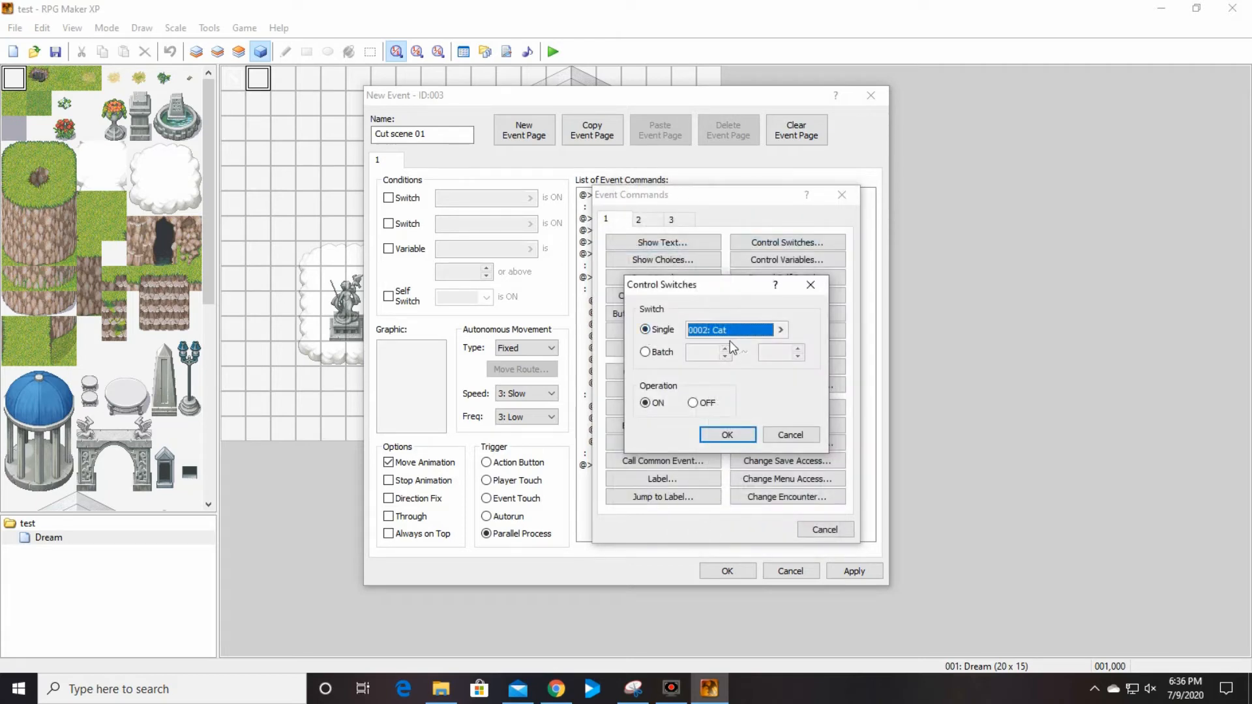
pyautogui.click(723, 437)
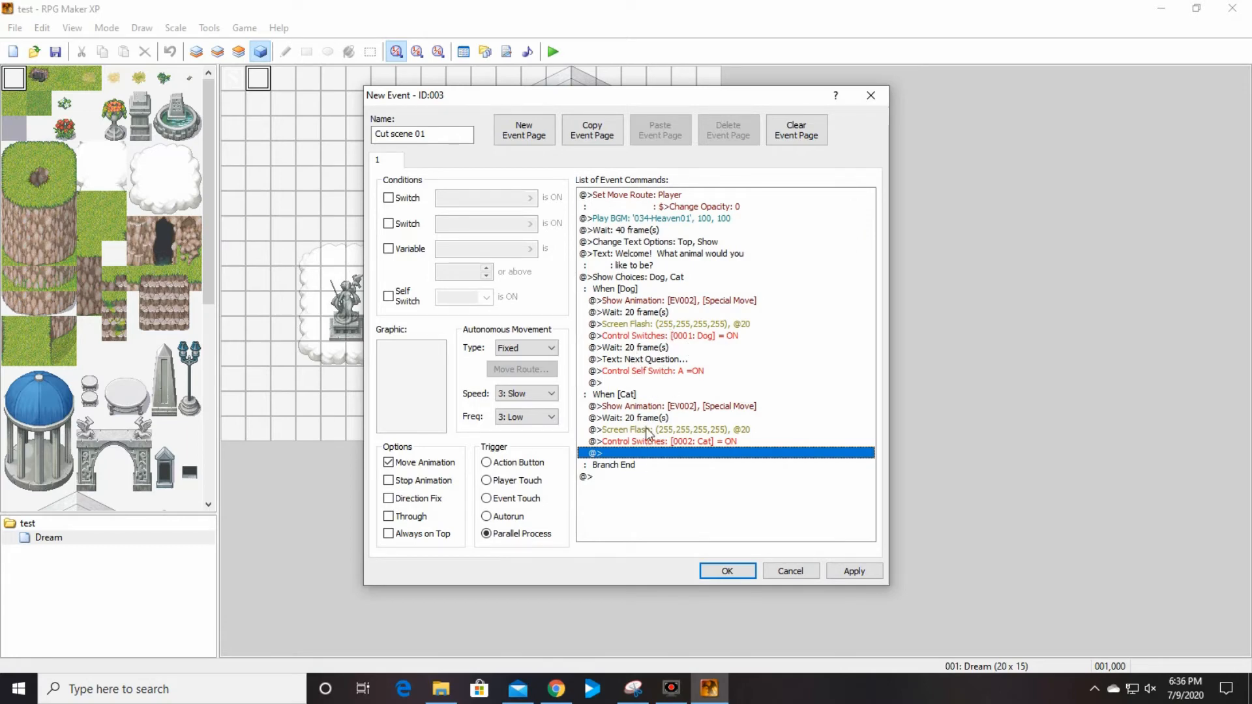
# Add a Wait command of 20 frames after the Cat switch command
pyautogui.rightClick(644, 451)
pyautogui.click(638, 452)
pyautogui.doubleClick(644, 452)
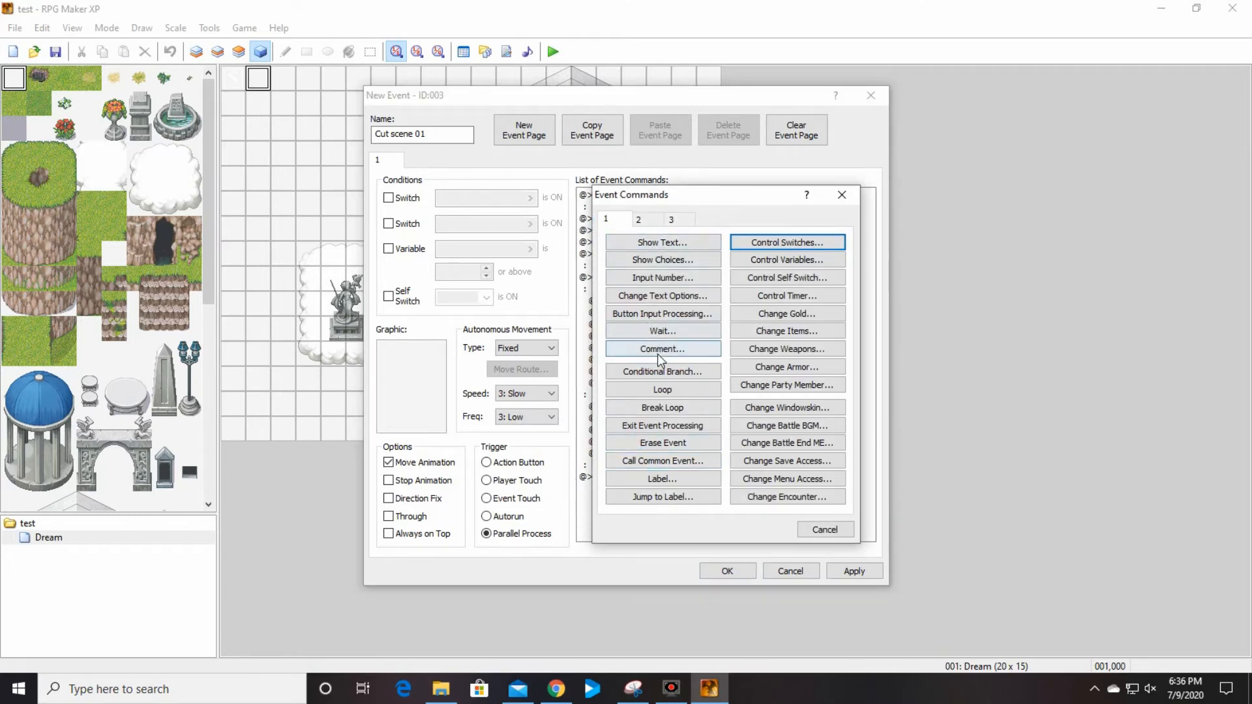
pyautogui.click(659, 333)
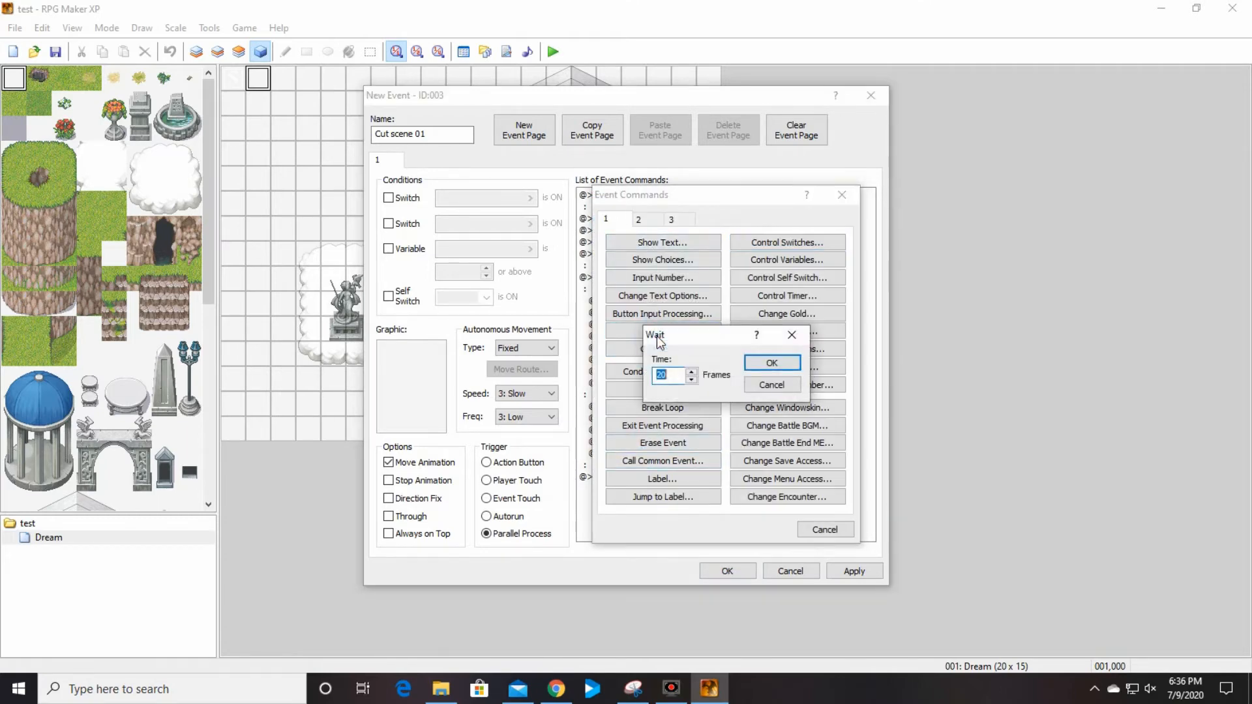
pyautogui.click(781, 364)
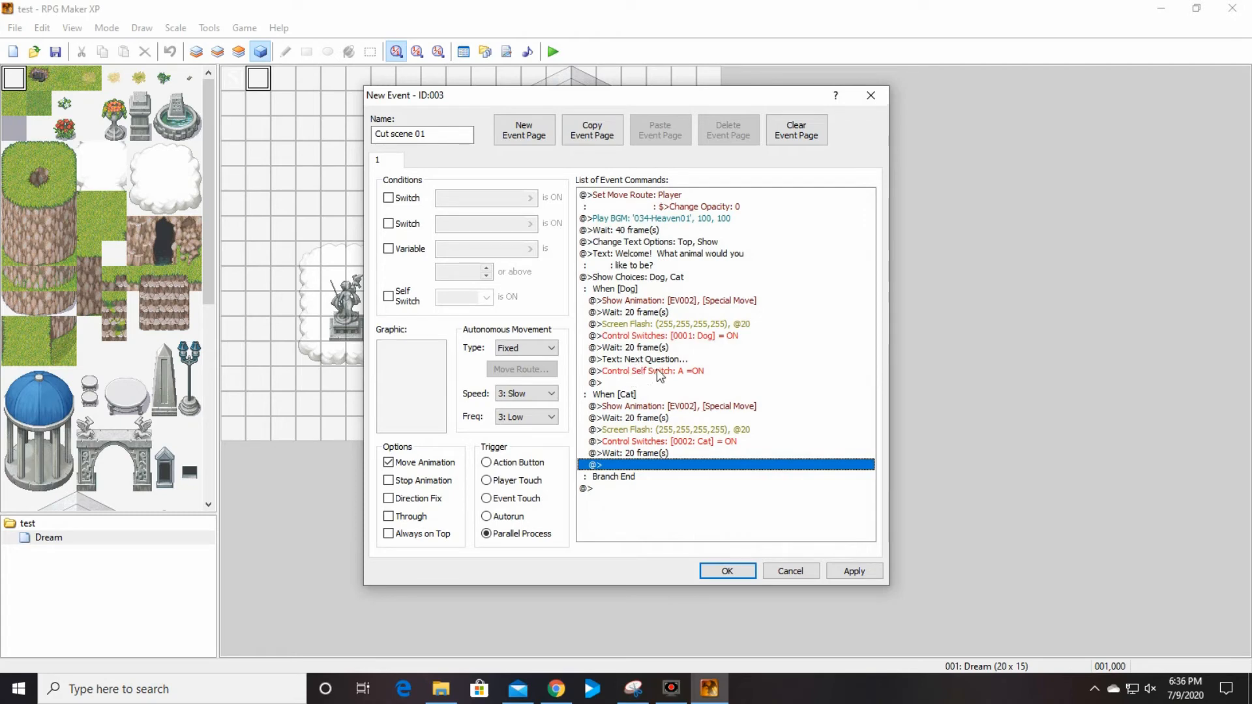
# Add a Show Text command reading "Next question..." after the last Wait command in the Cat branch
pyautogui.doubleClick(612, 465)
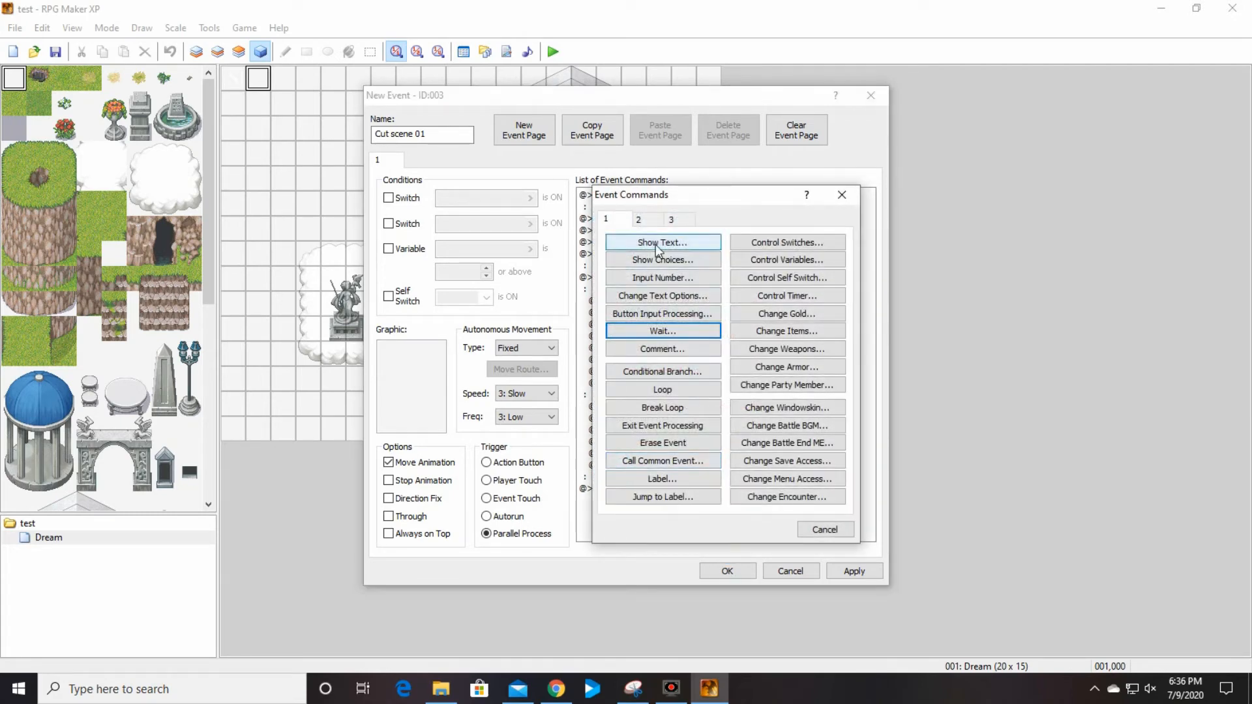
pyautogui.click(656, 243)
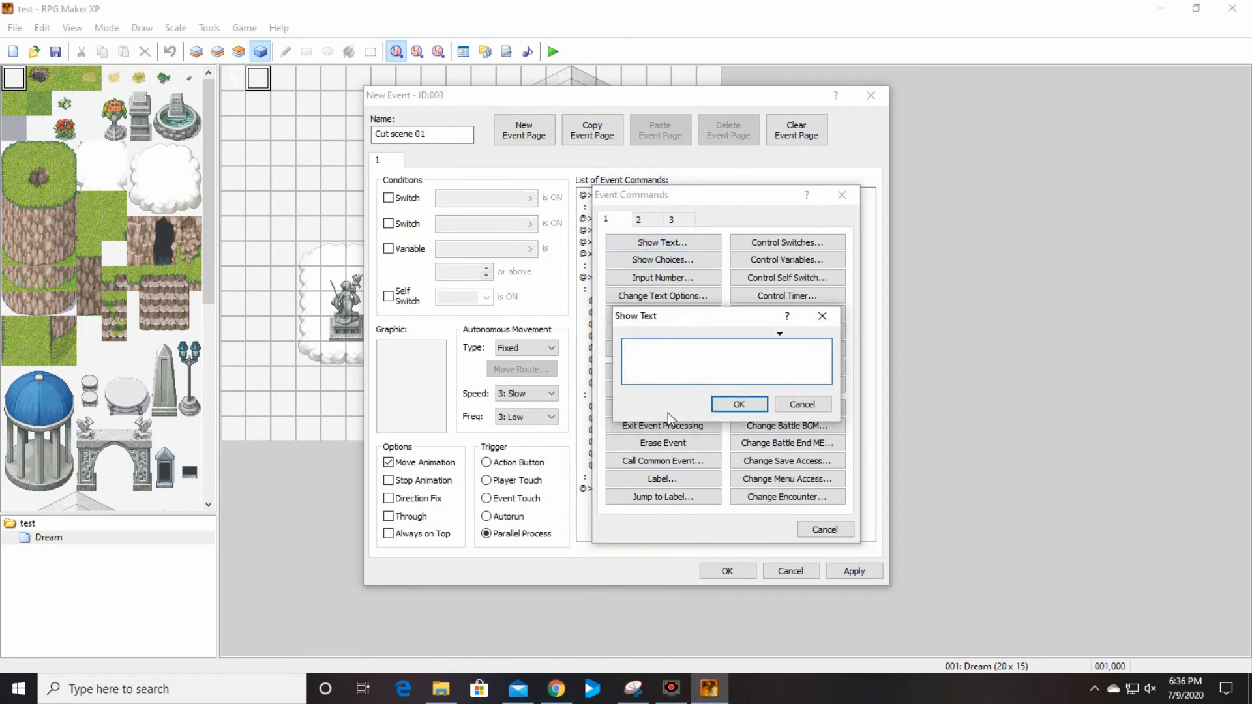
pyautogui.write('Next question...')
pyautogui.click(720, 405)
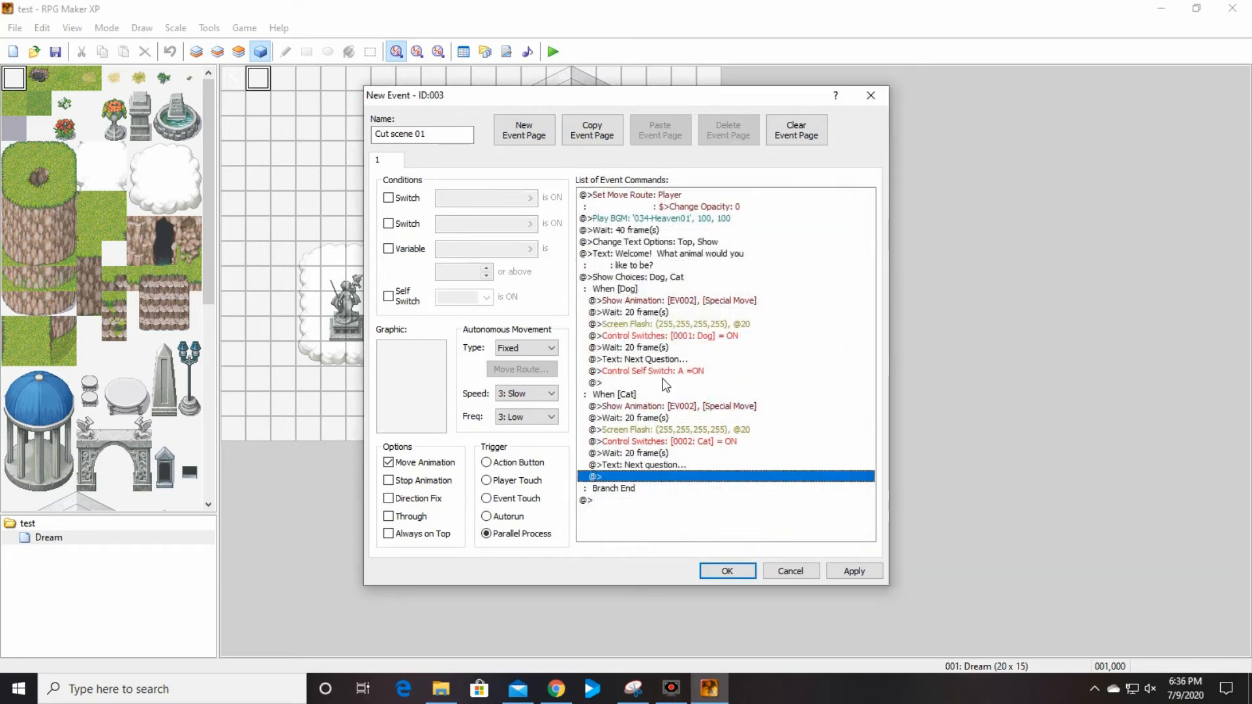
# Add a Control Self Switch command that turns self switch B ON at the end of the Cat branch
pyautogui.doubleClick(639, 478)
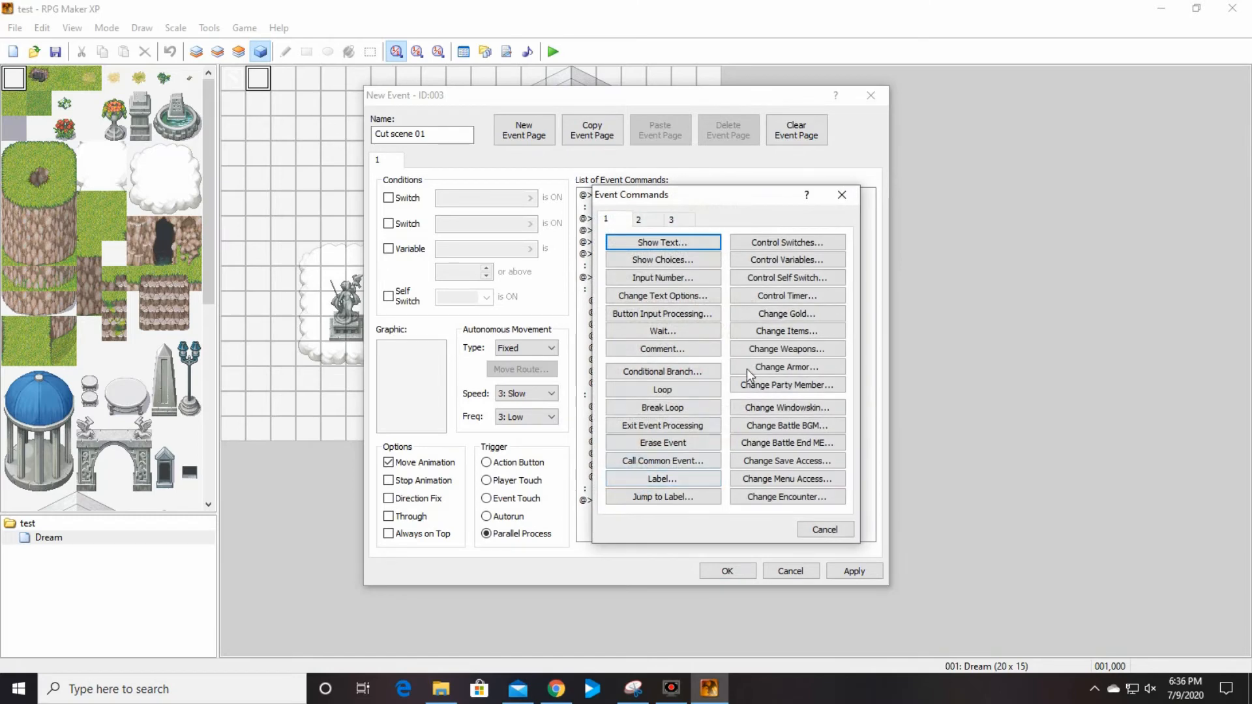
pyautogui.click(793, 277)
pyautogui.click(691, 357)
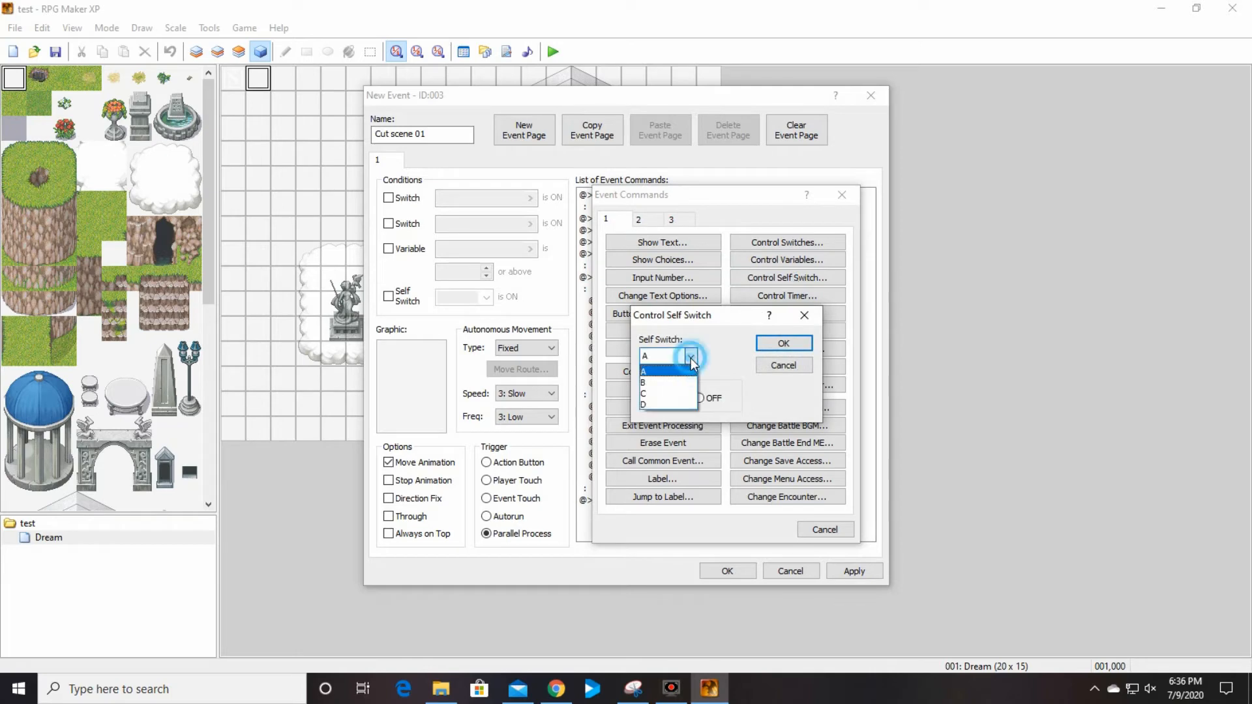
pyautogui.click(681, 383)
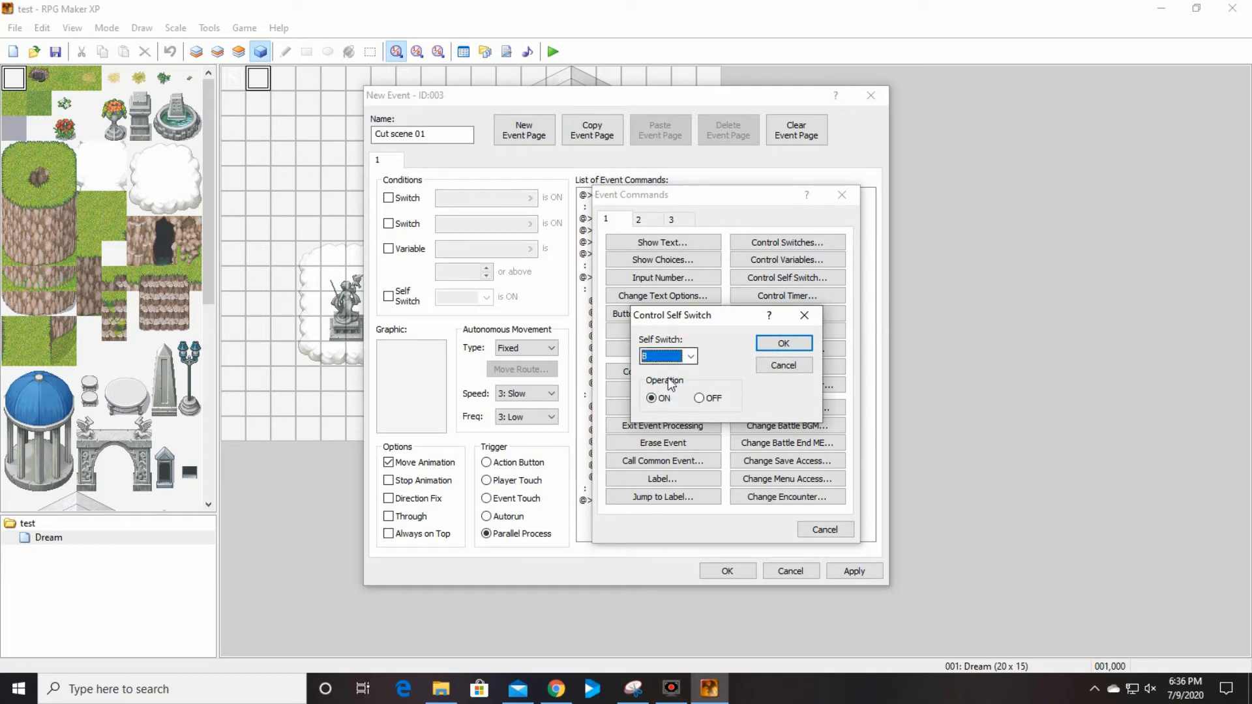
pyautogui.click(785, 343)
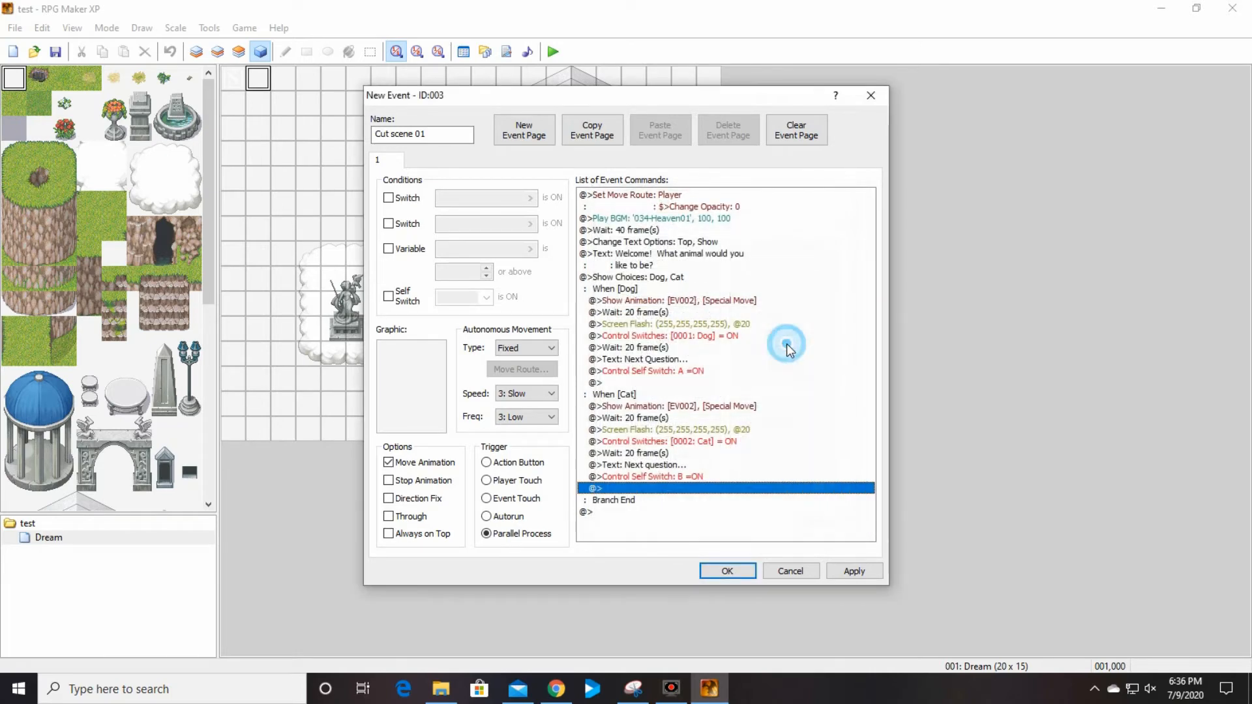
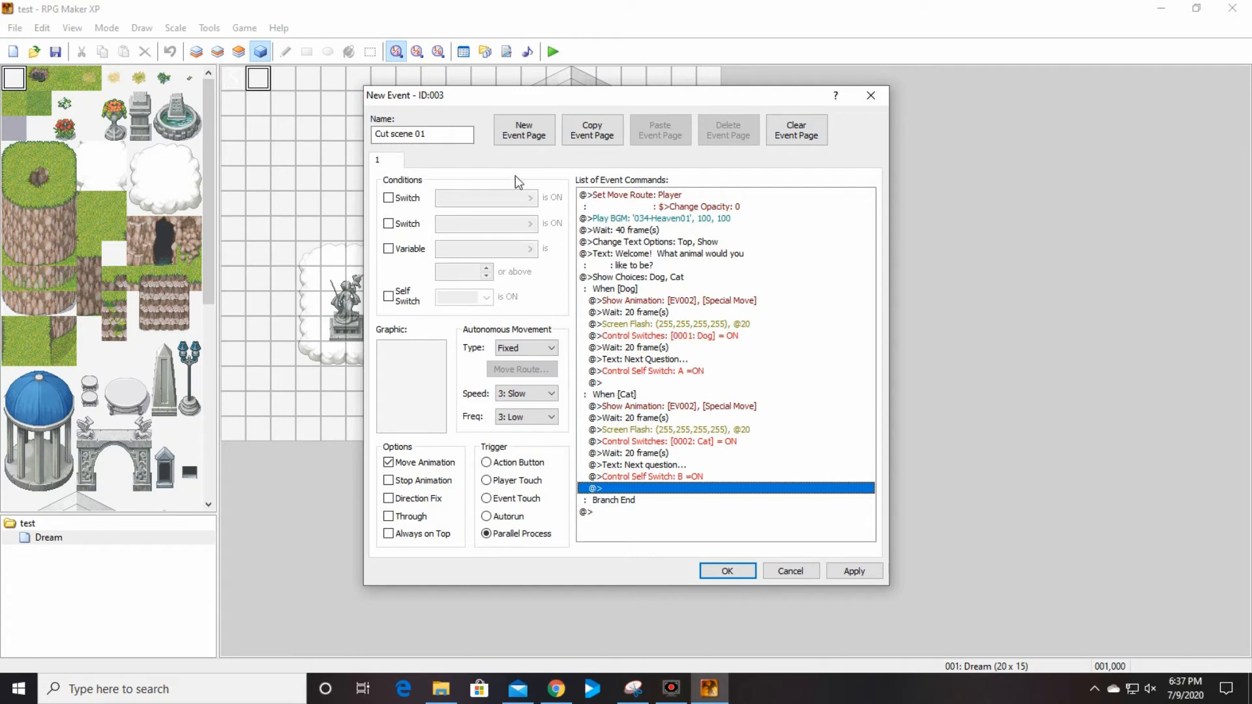
# Insert a trial Show Text command reading "blaaaaah" before the Welcome text, and delete it again
pyautogui.click(382, 160)
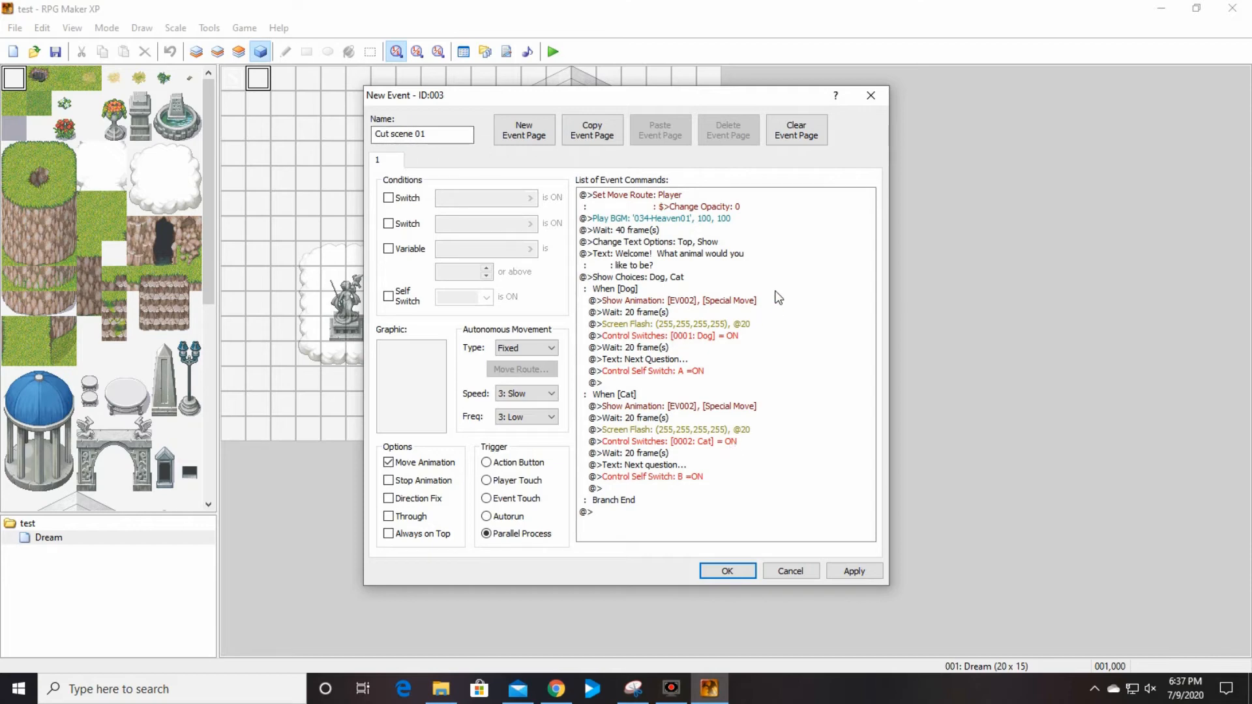
pyautogui.click(638, 259)
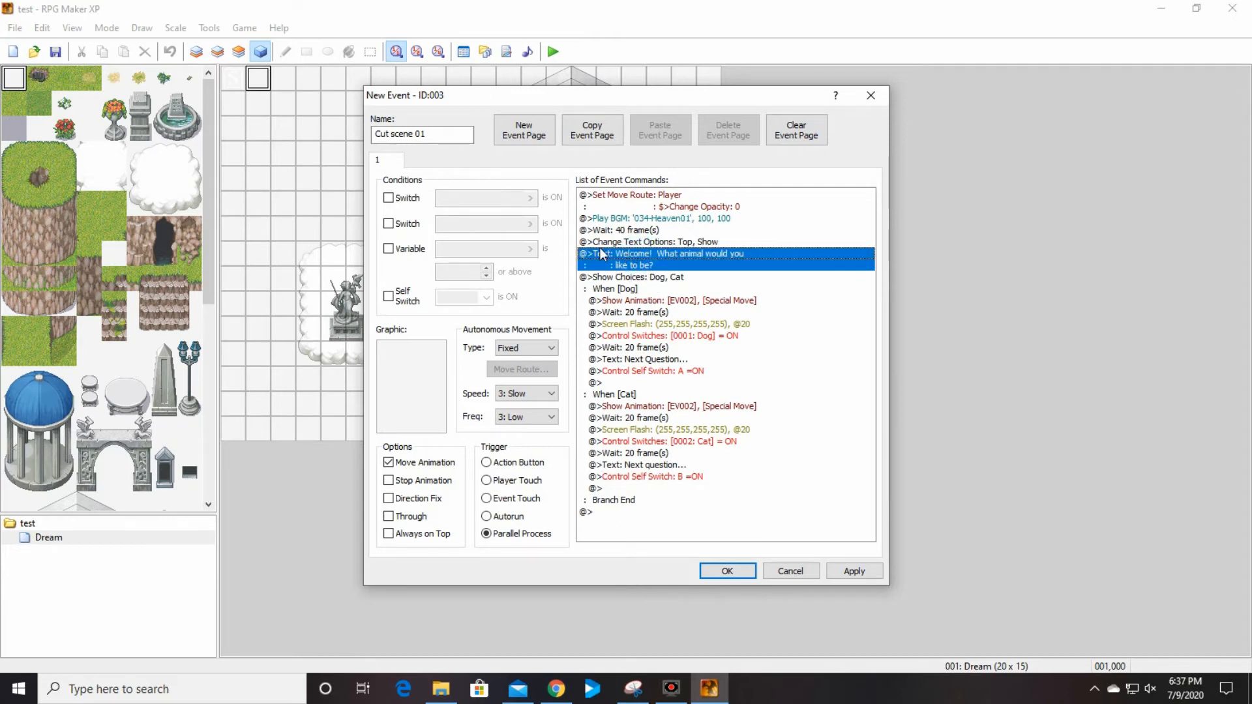
pyautogui.rightClick(614, 256)
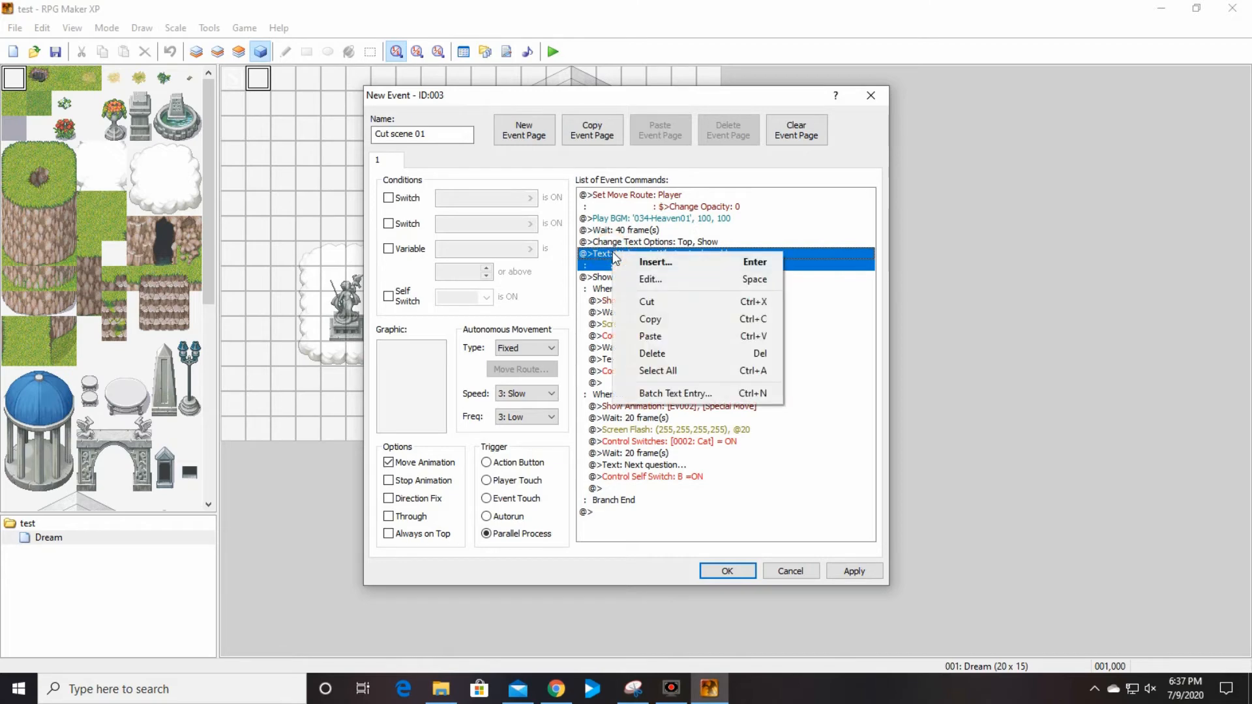
pyautogui.click(646, 263)
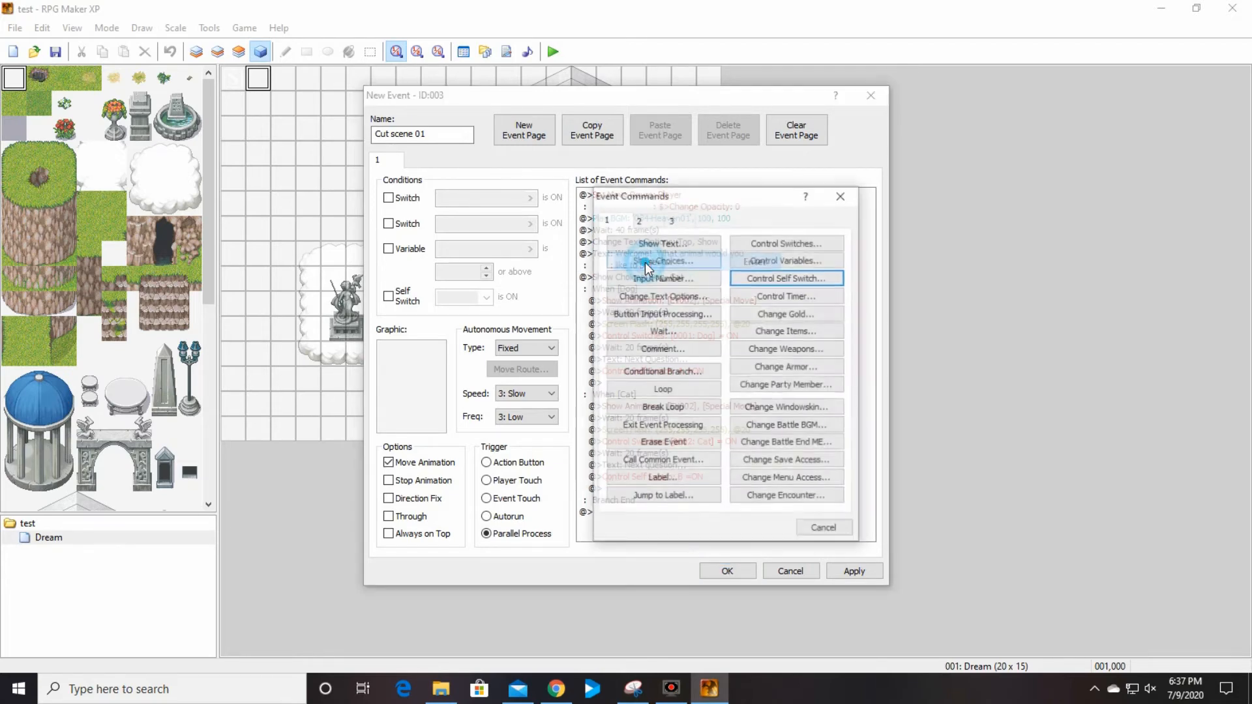
pyautogui.click(672, 245)
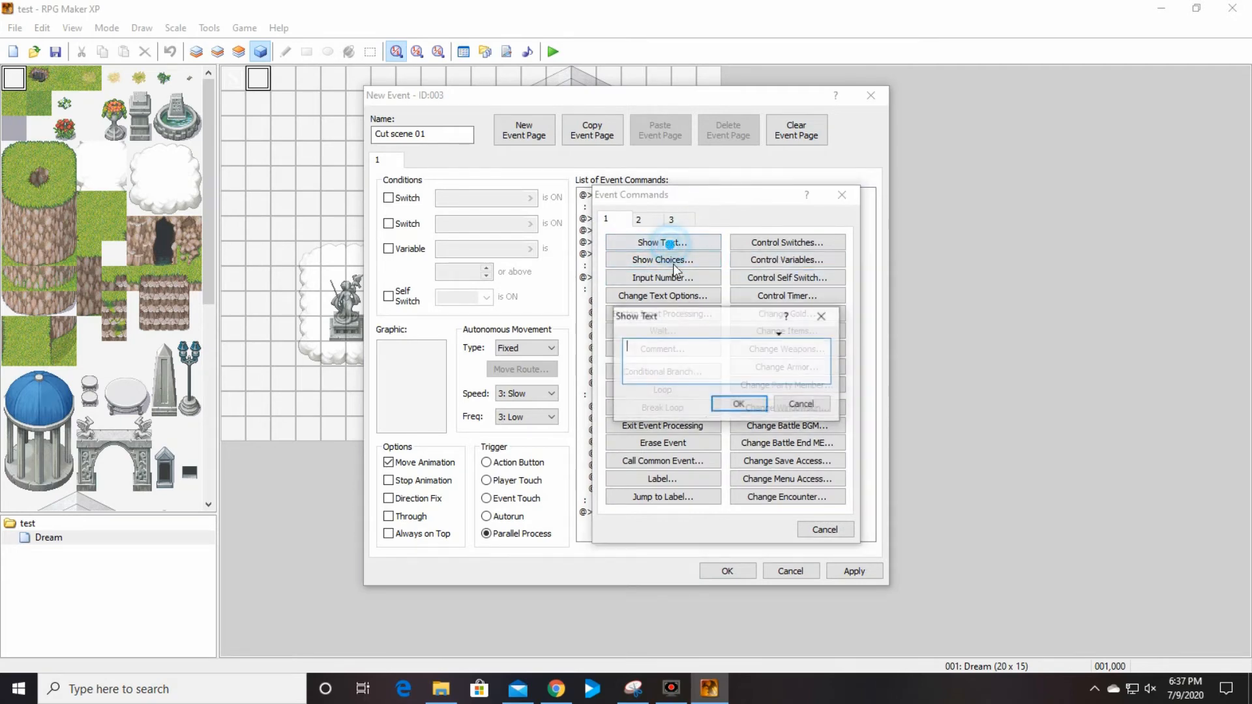
pyautogui.write('blaaaaah')
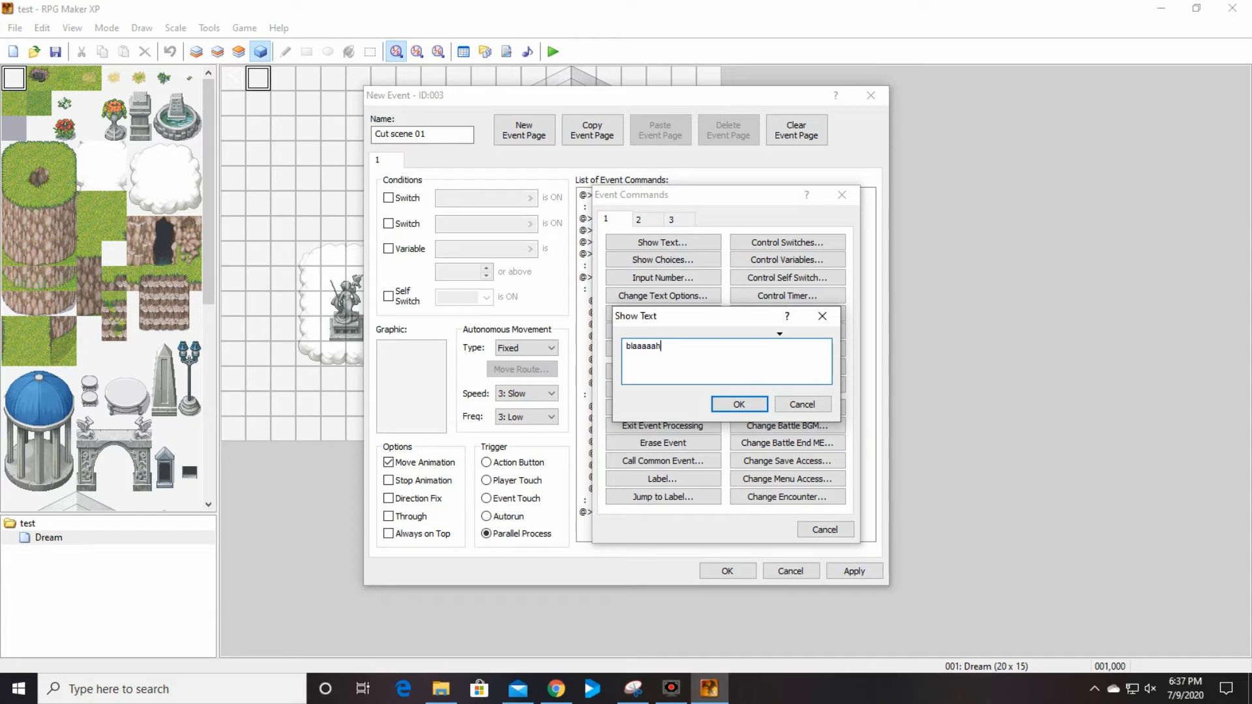
pyautogui.click(763, 404)
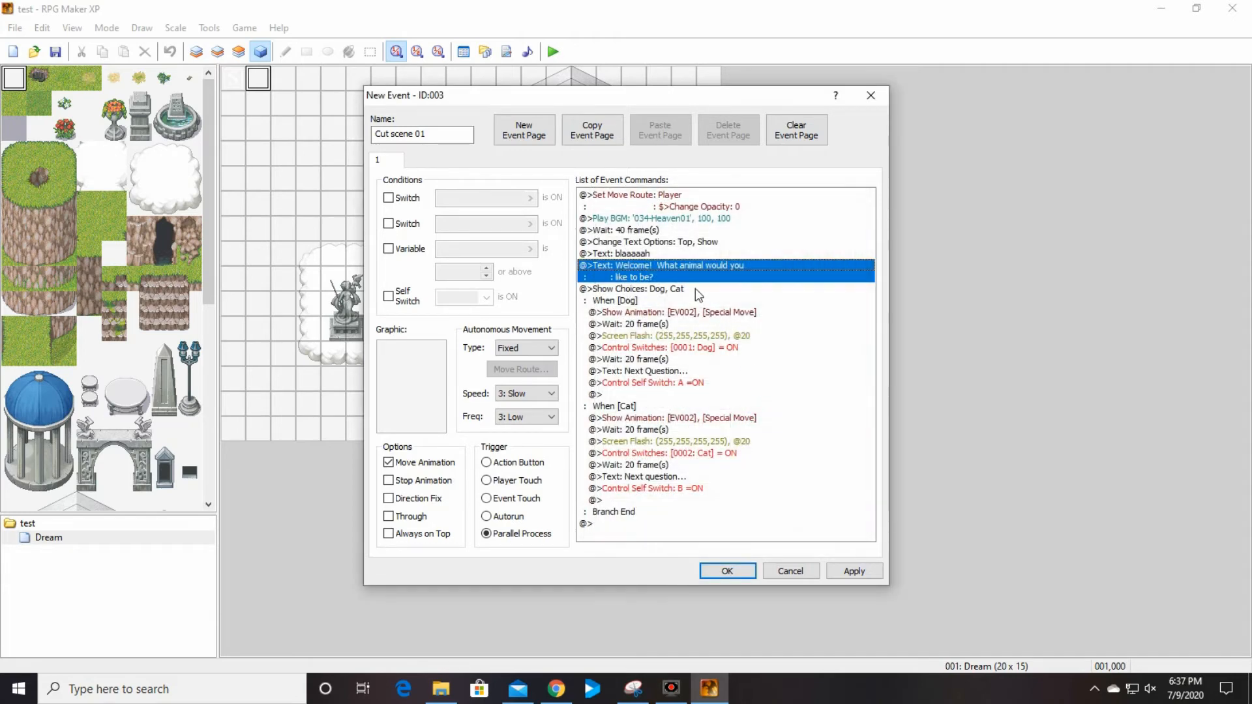
pyautogui.click(646, 253)
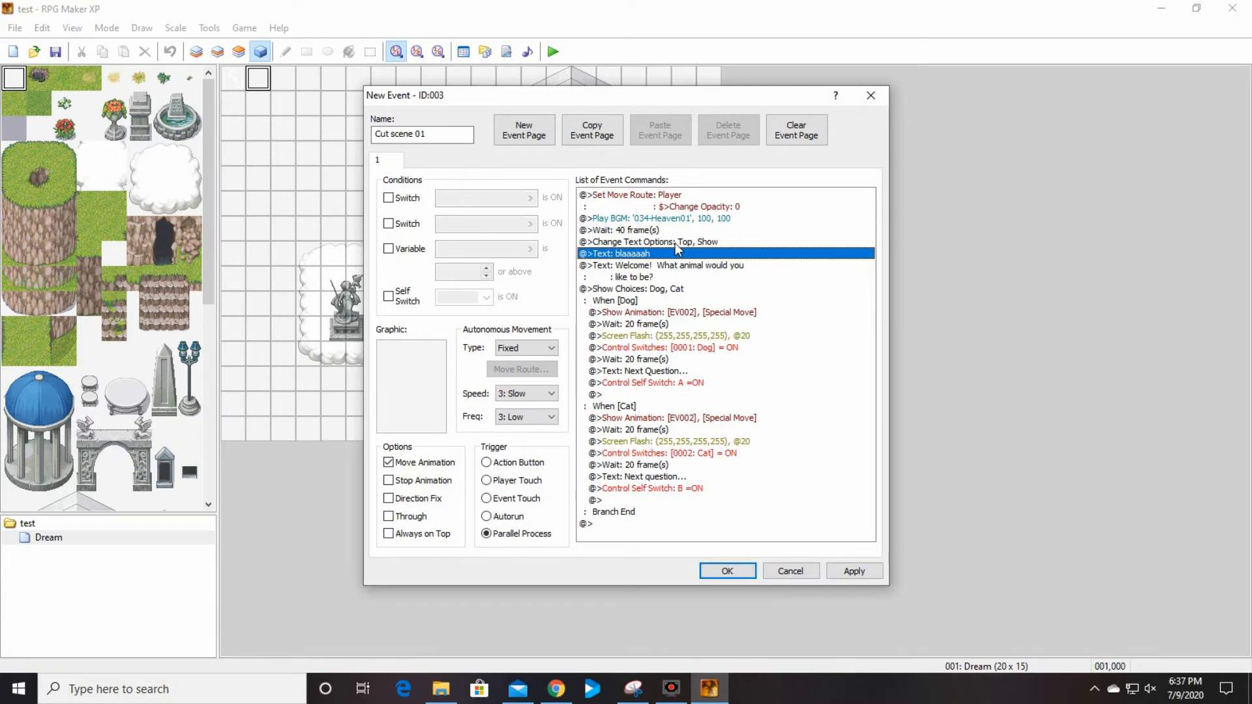
pyautogui.press('Delete')
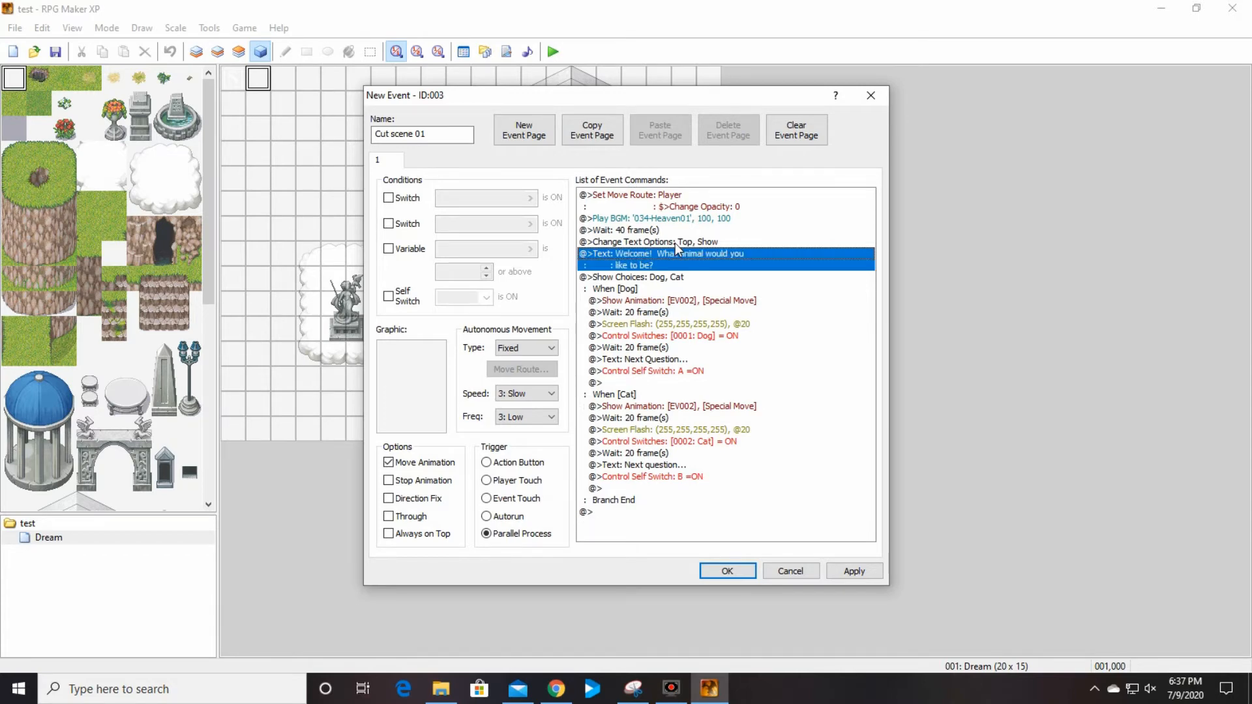
# Insert a trial Show Text command reading "kfdjdk" before the Show Choices command, and delete it again
pyautogui.click(637, 281)
pyautogui.click(649, 268)
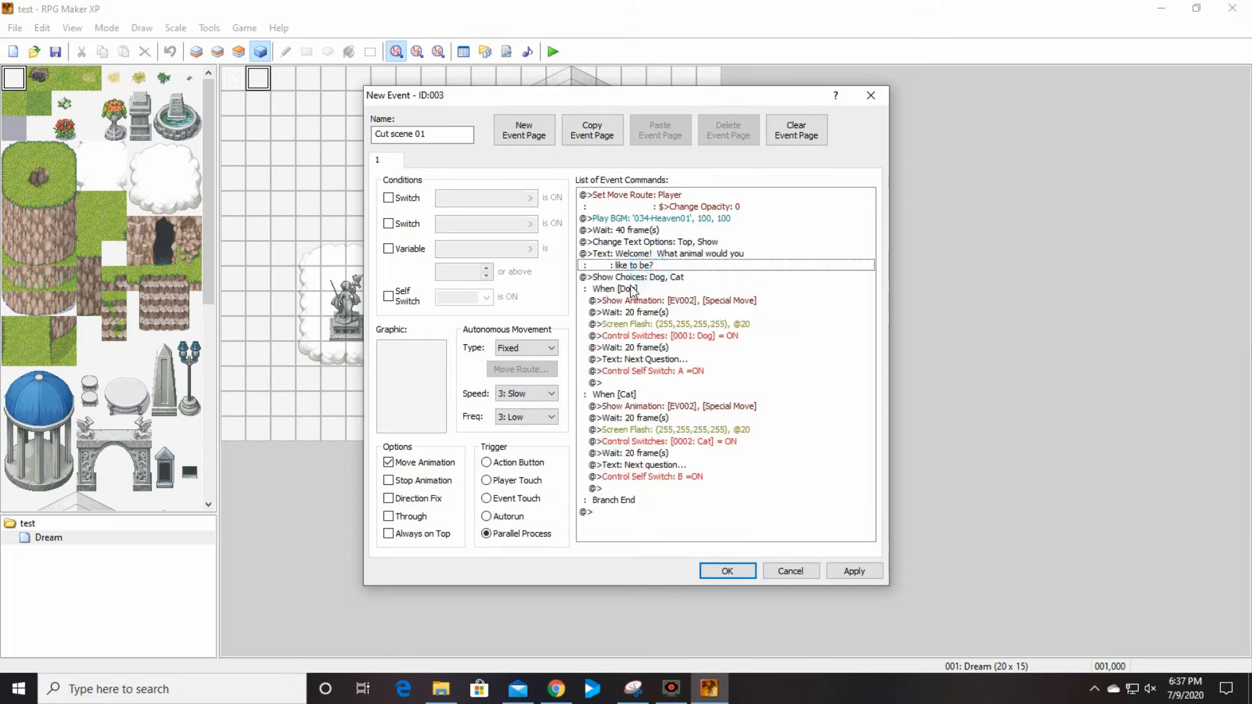
pyautogui.click(631, 288)
pyautogui.click(631, 278)
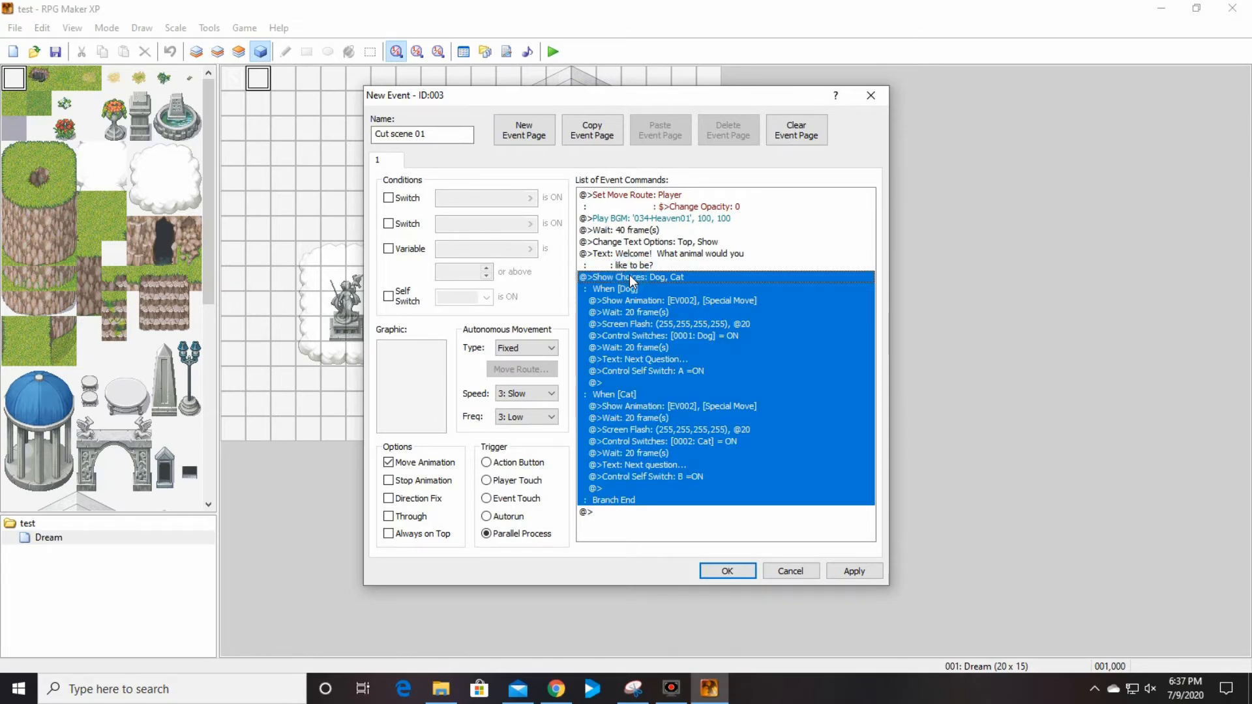
pyautogui.rightClick(629, 275)
pyautogui.click(672, 281)
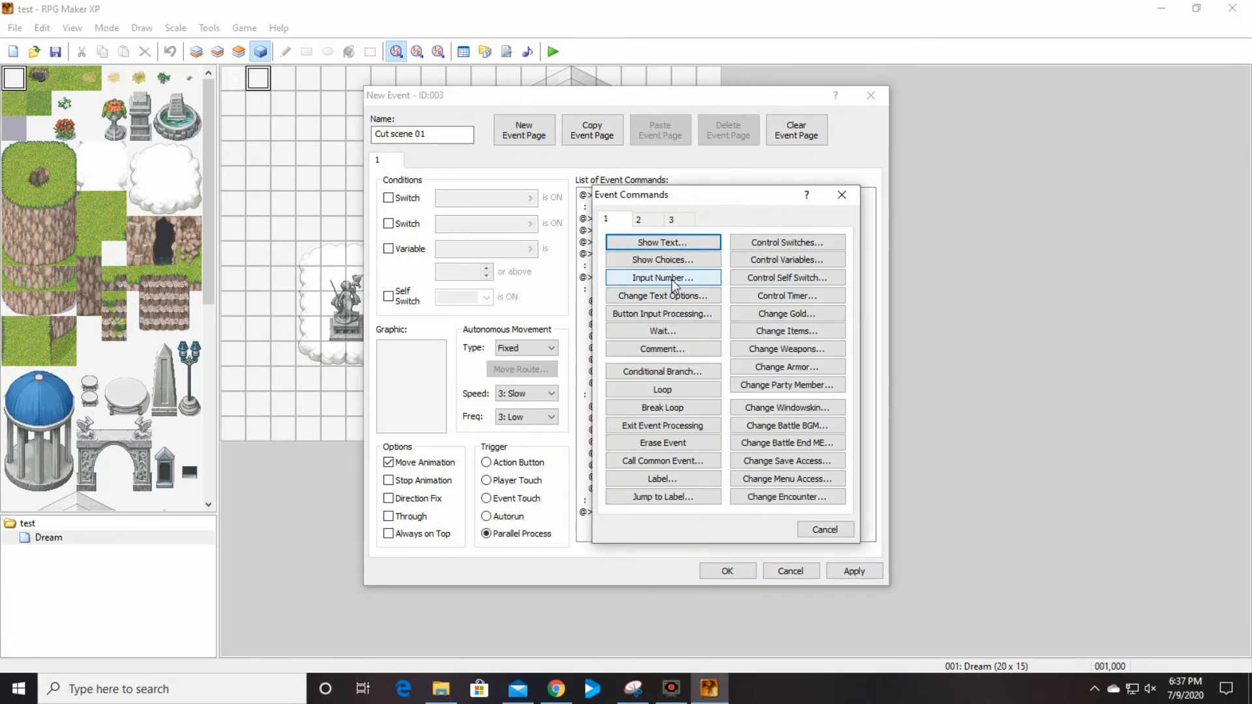
pyautogui.click(648, 244)
pyautogui.write('kfdjdk')
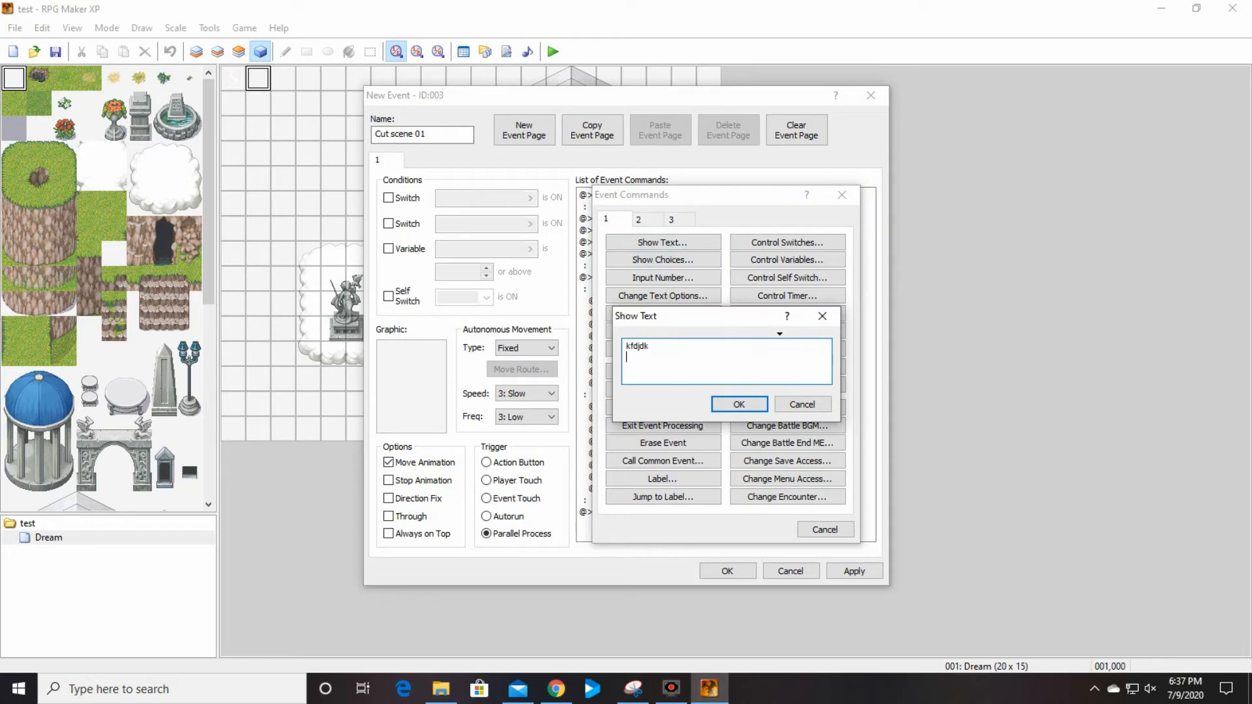
pyautogui.click(752, 403)
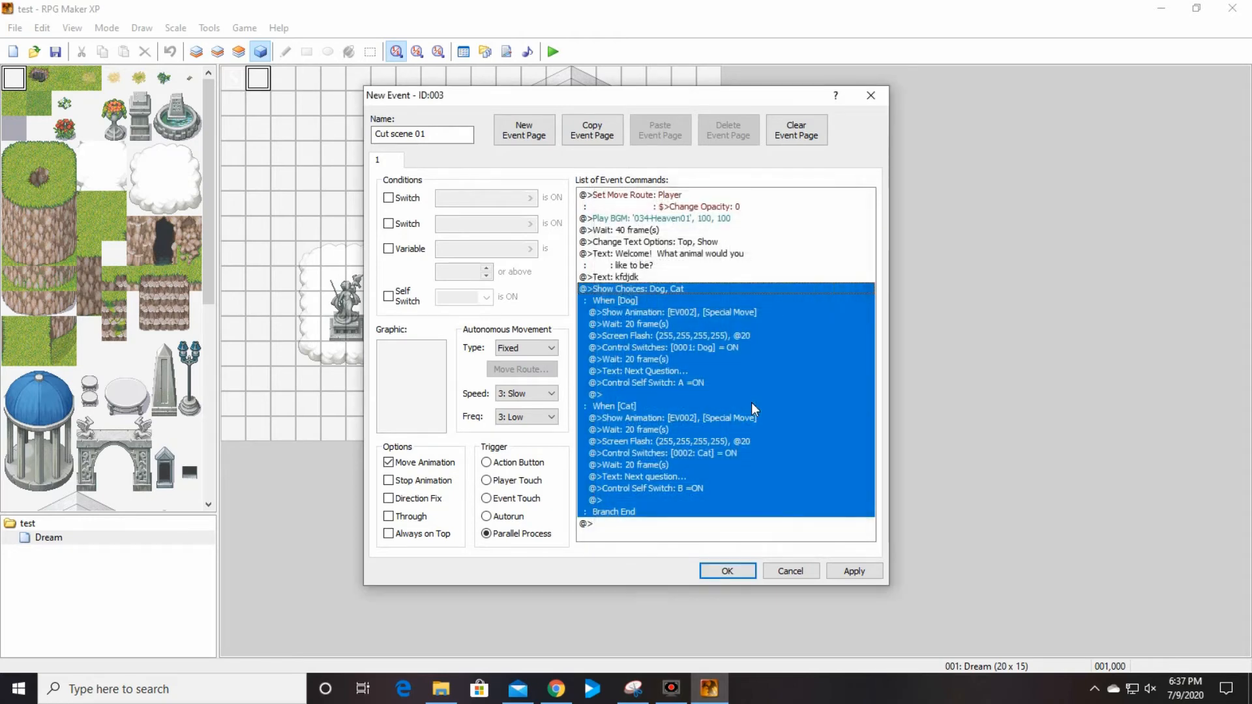
pyautogui.click(638, 279)
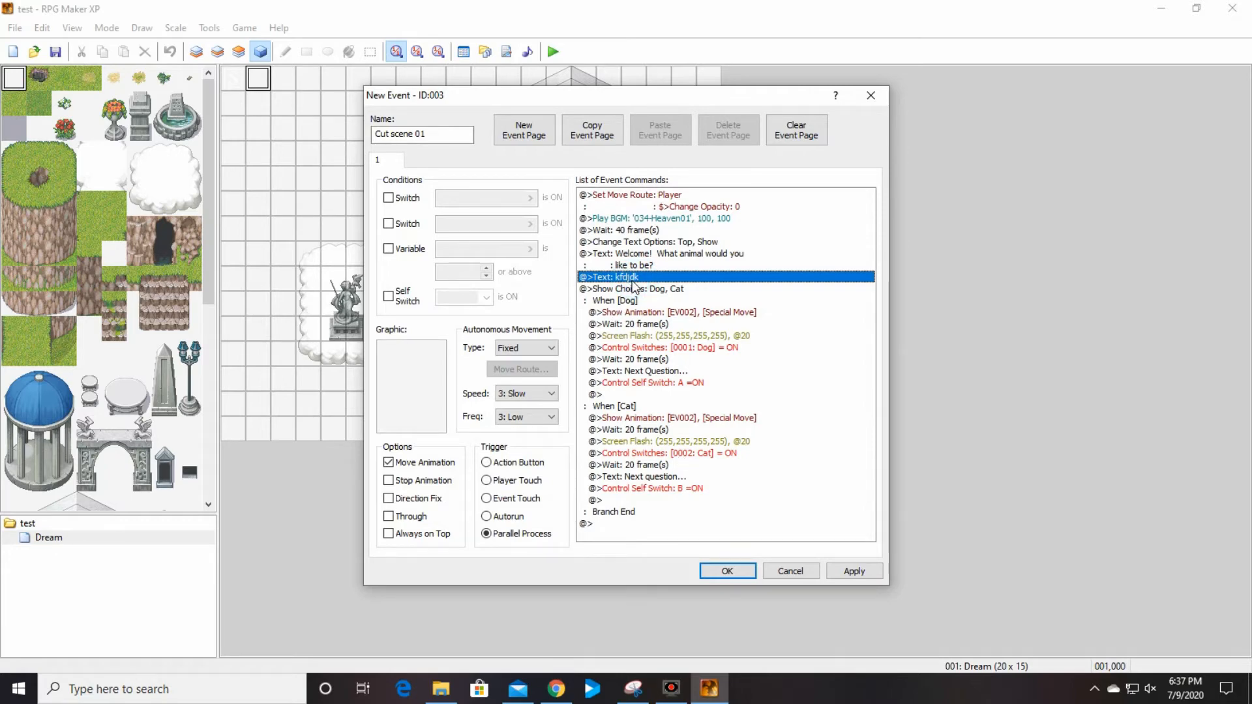
pyautogui.press('Delete')
pyautogui.click(659, 257)
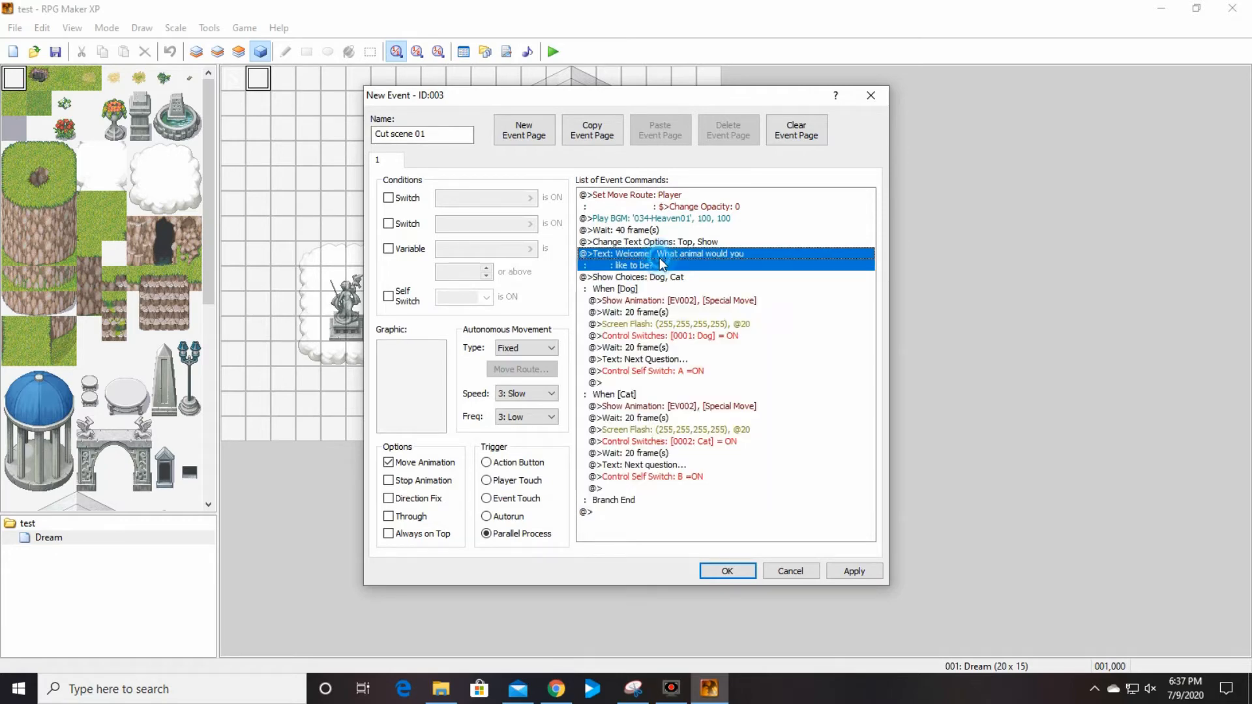
pyautogui.click(646, 442)
pyautogui.click(629, 476)
pyautogui.click(665, 300)
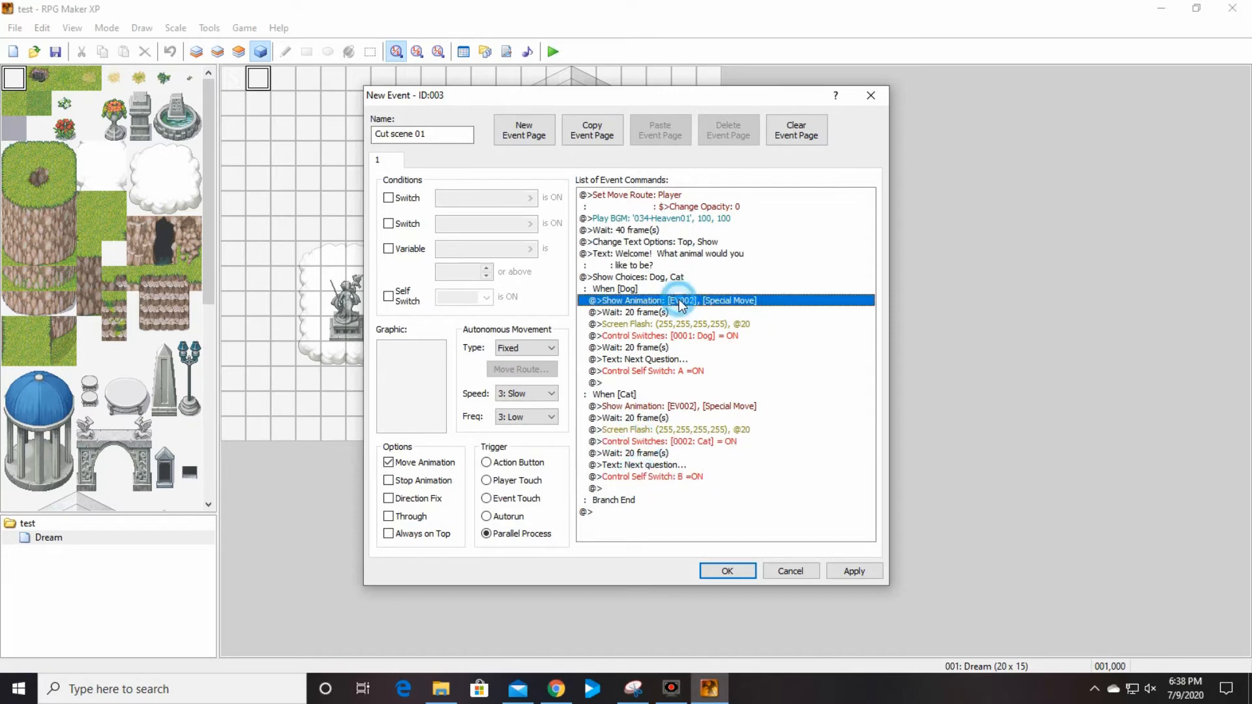
pyautogui.click(656, 256)
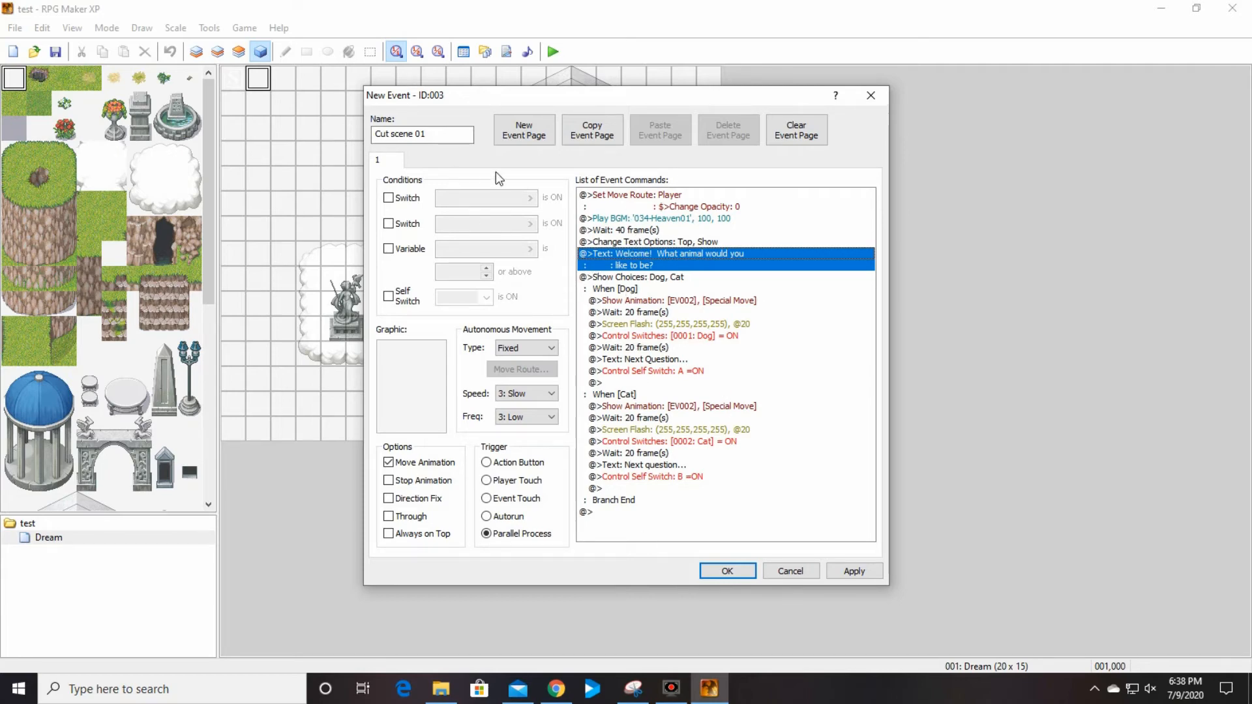
pyautogui.click(630, 199)
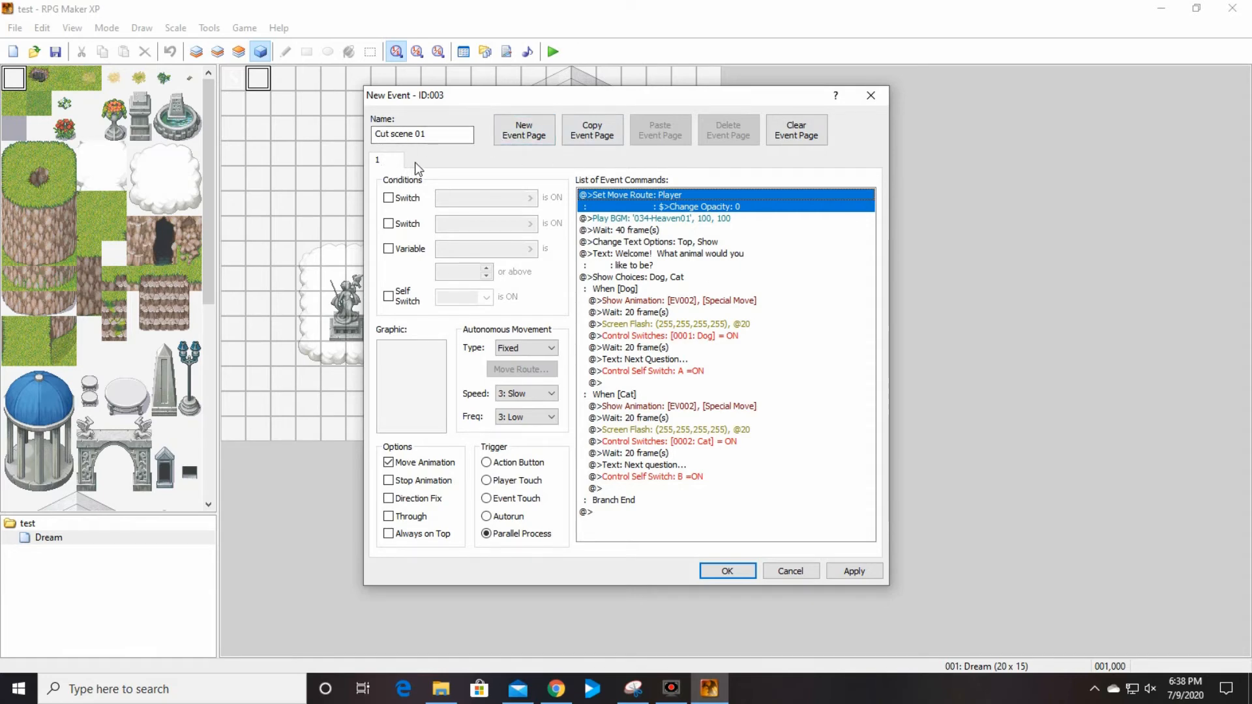
# Add a second, blank event page to the cut scene event and compare it with the first page
pyautogui.click(543, 135)
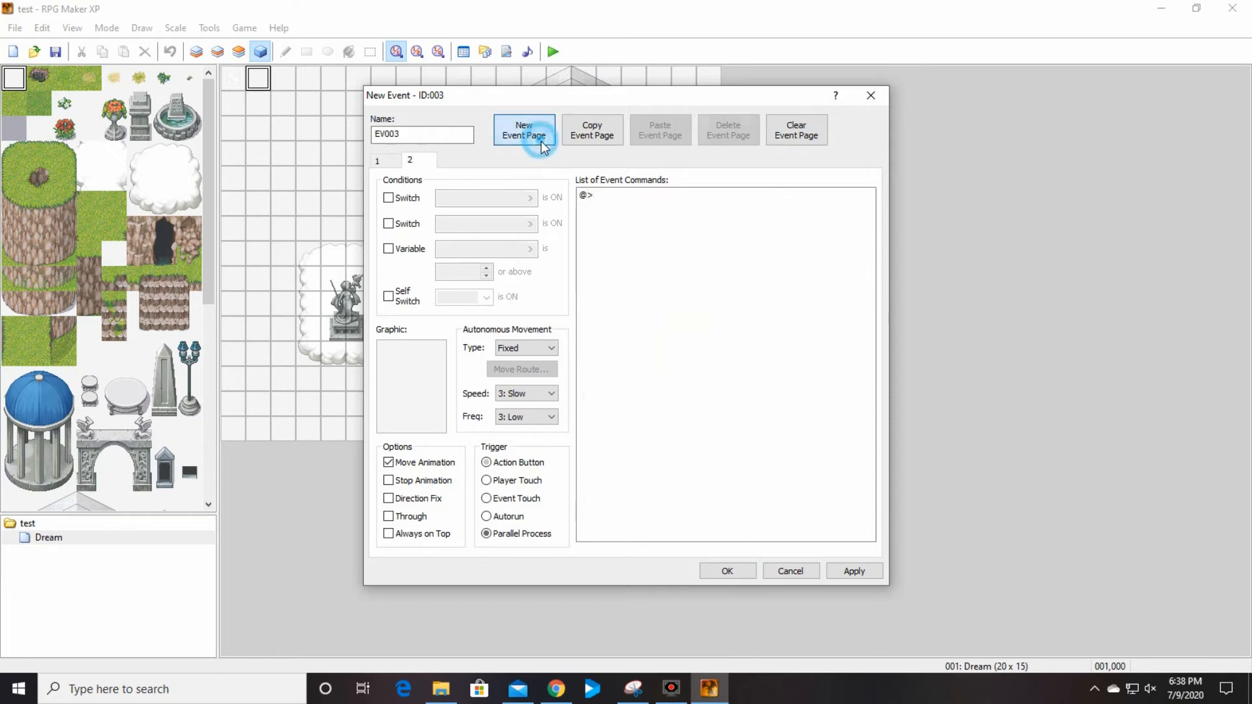
pyautogui.click(393, 162)
pyautogui.click(409, 161)
pyautogui.click(391, 161)
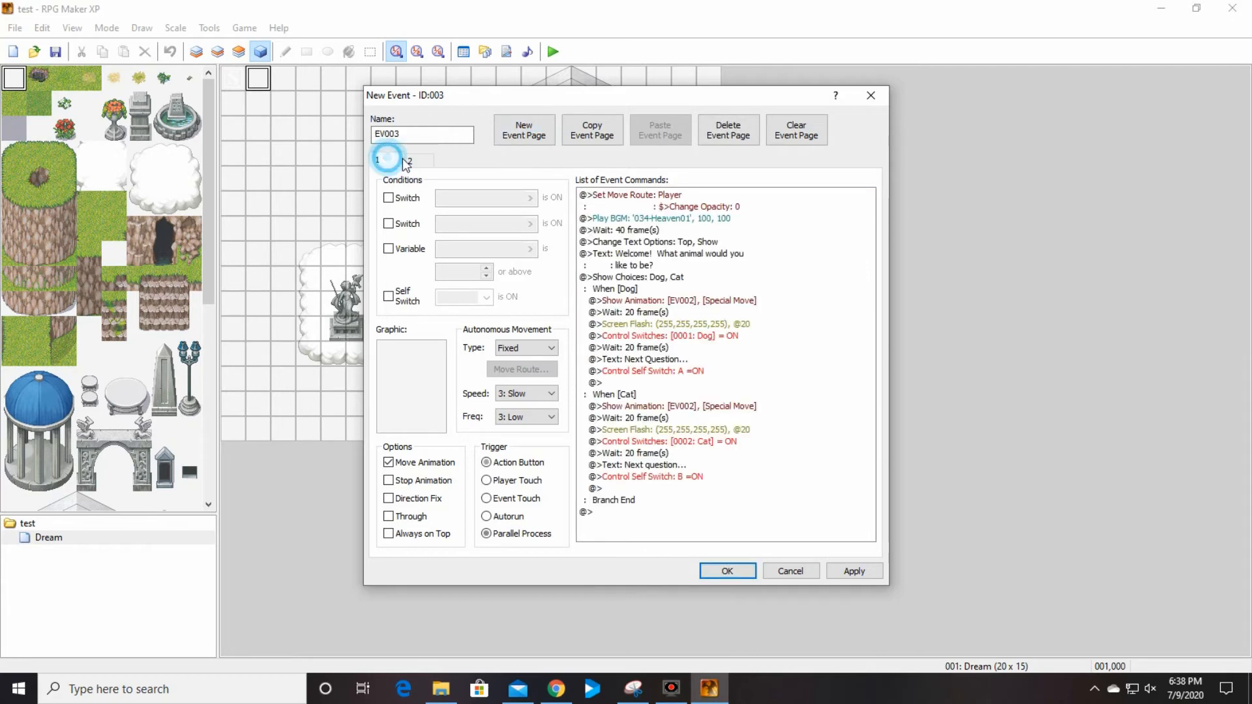
pyautogui.click(412, 161)
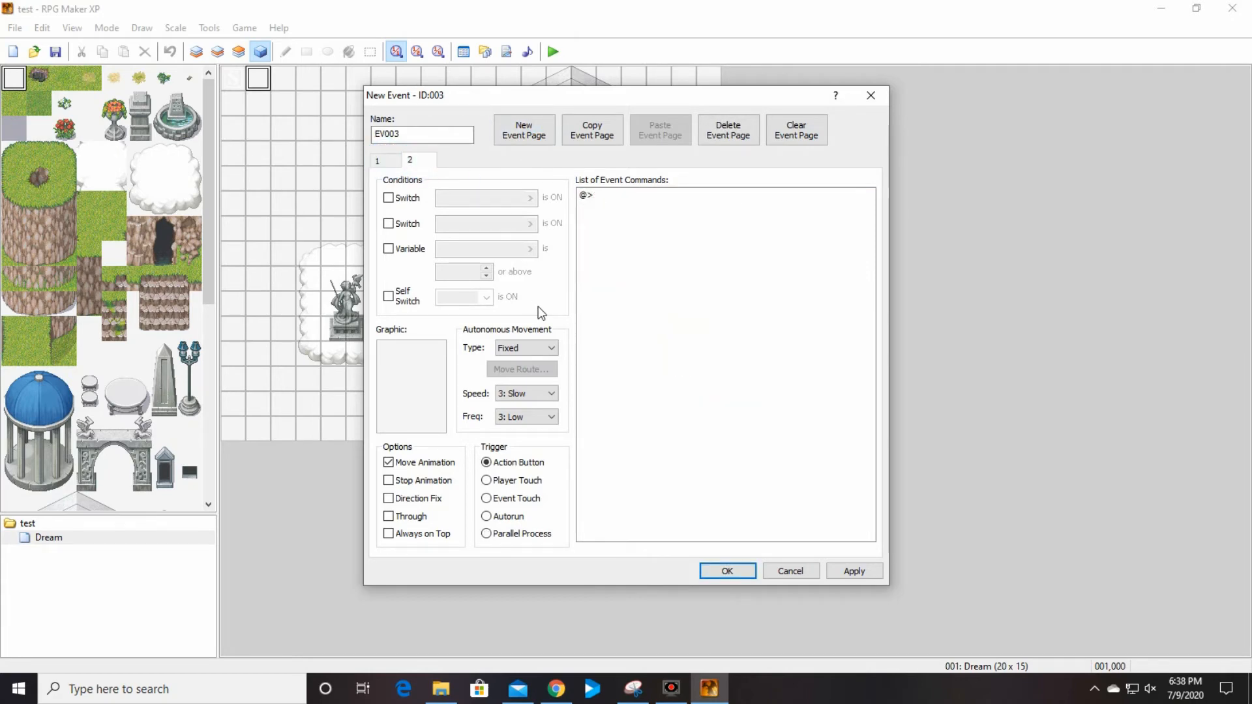
# Make the second event page depend on self switch A being ON, checking it against the first page's commands
pyautogui.click(380, 160)
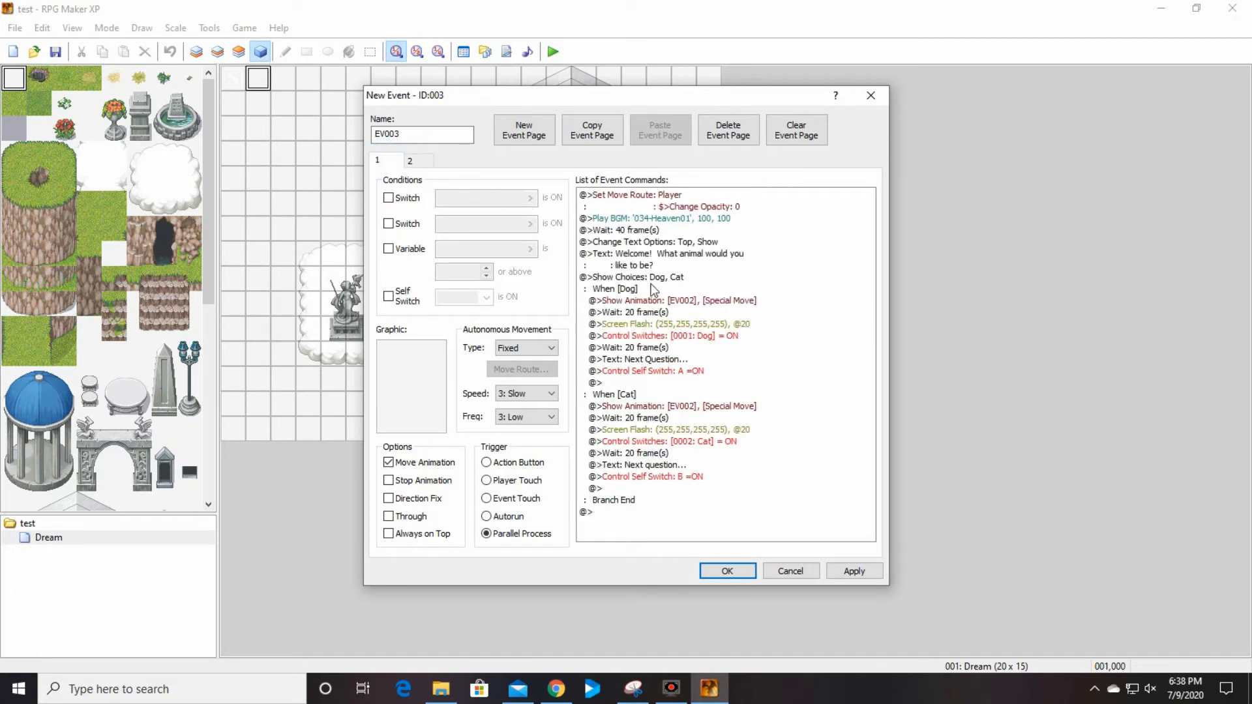
pyautogui.click(416, 159)
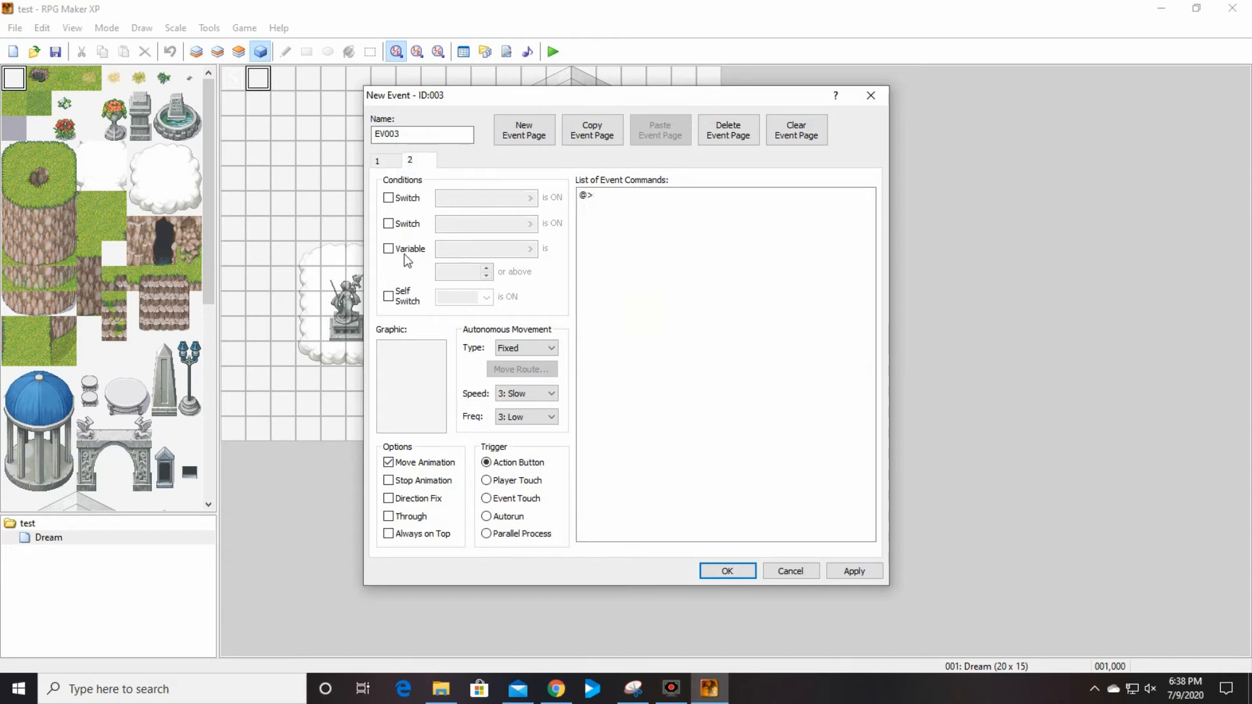
pyautogui.click(390, 297)
pyautogui.click(384, 161)
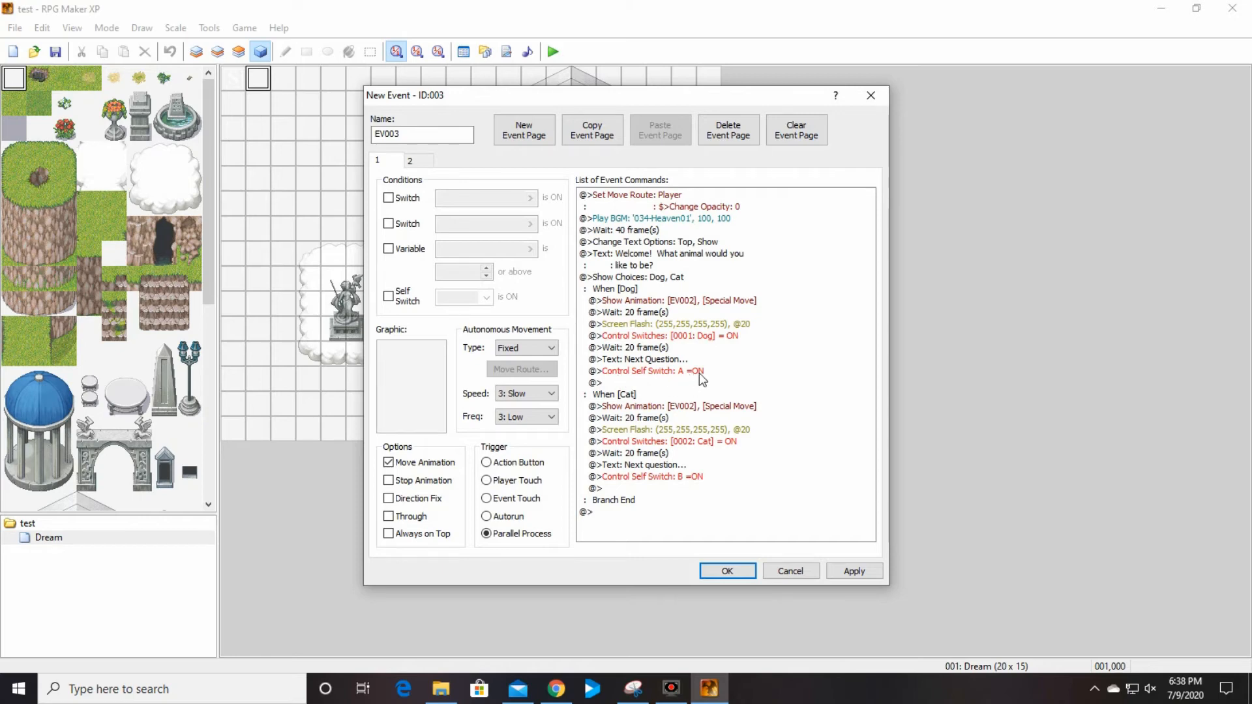
pyautogui.click(421, 160)
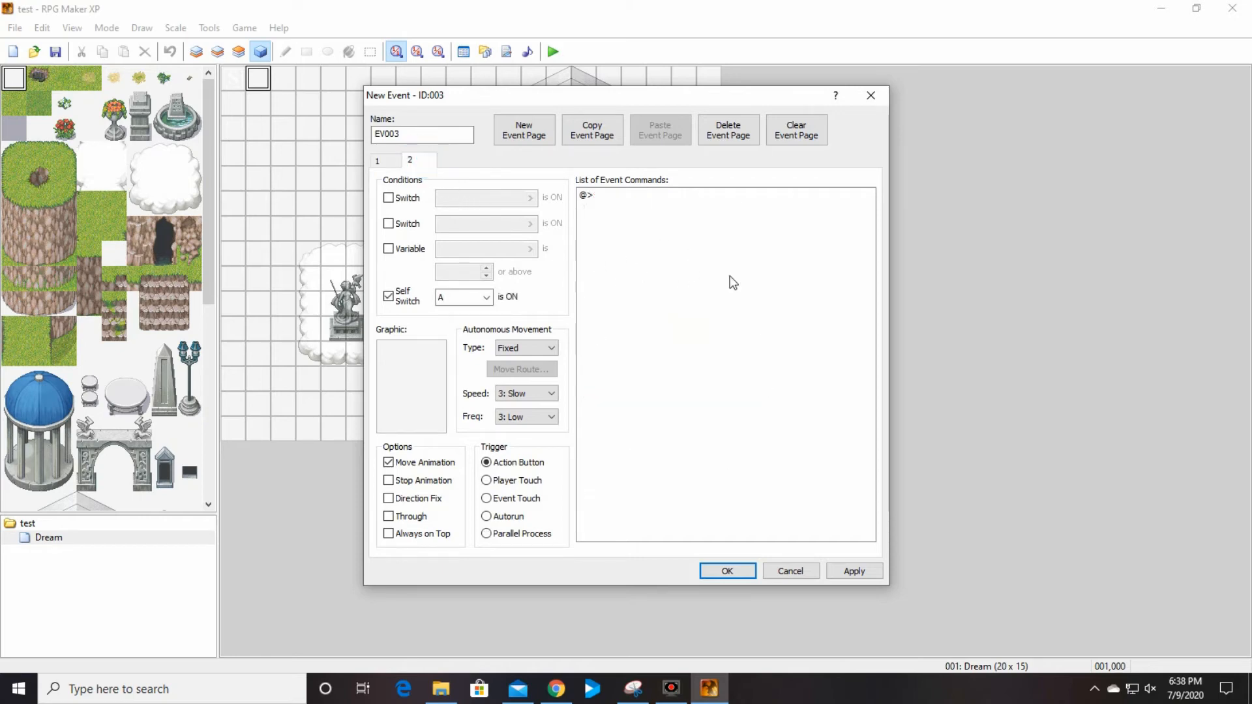
pyautogui.click(379, 161)
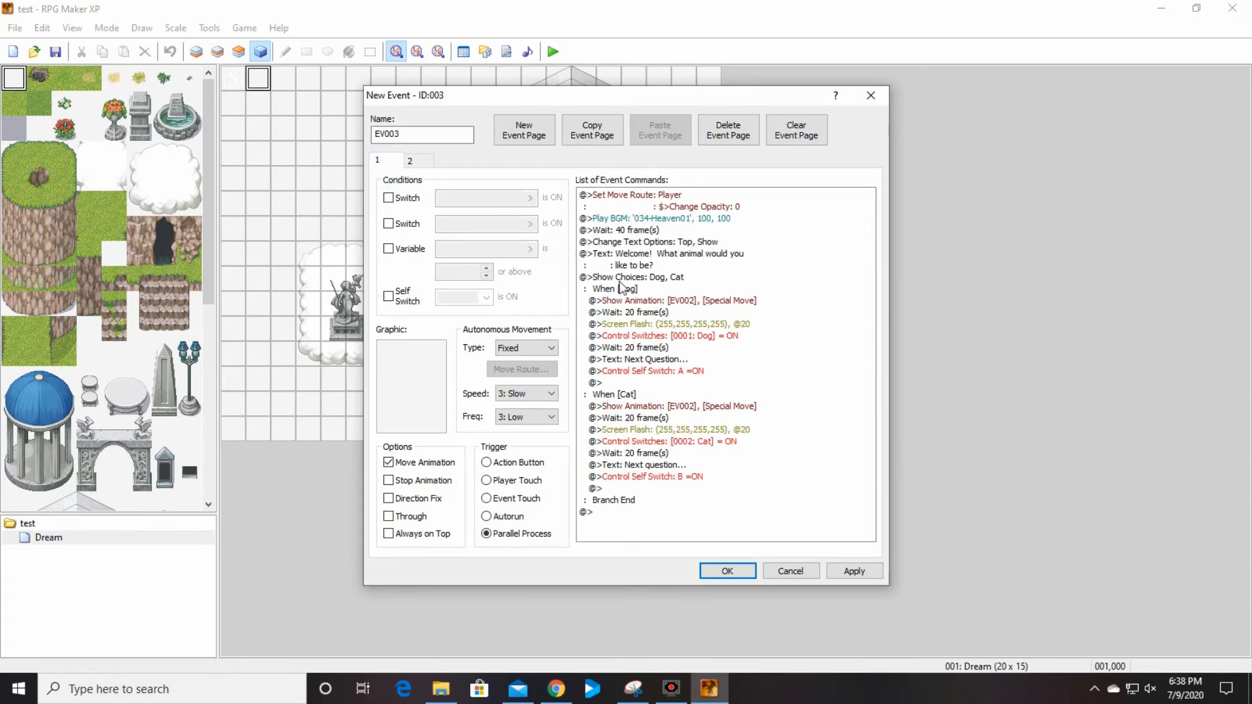
# Compare the first two event pages, and add a third page that depends on self switch B being ON
pyautogui.click(417, 164)
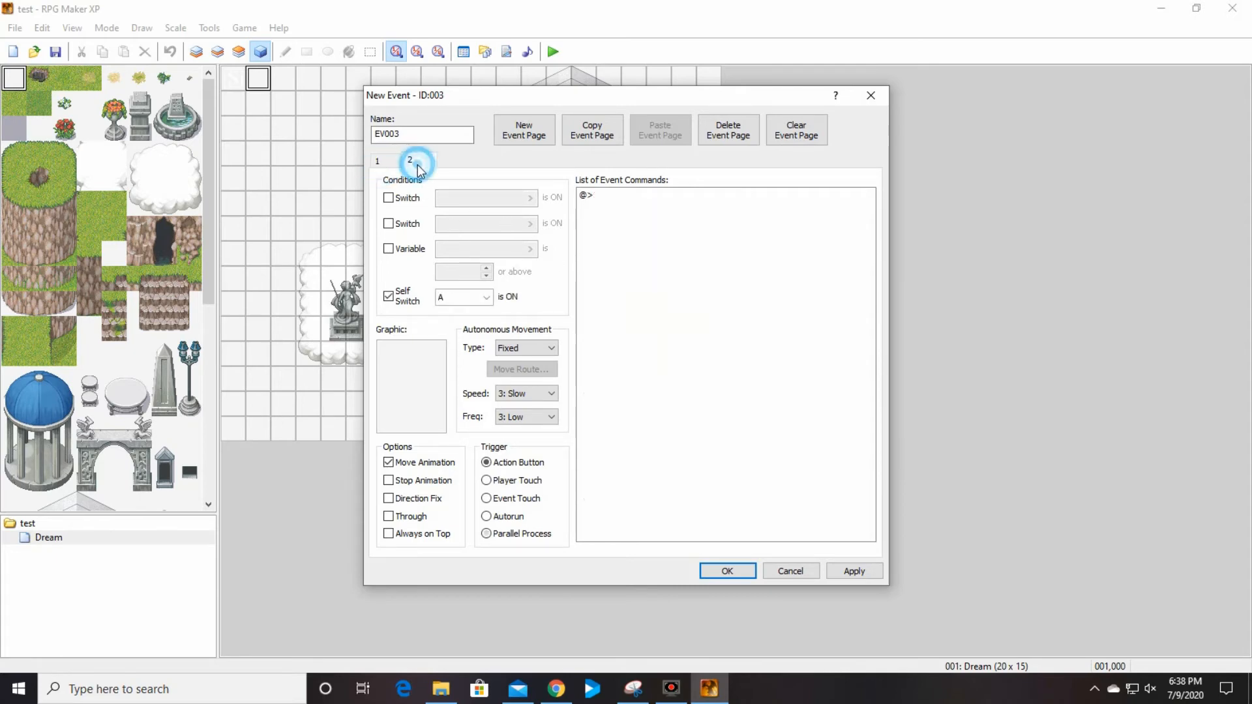
pyautogui.click(396, 163)
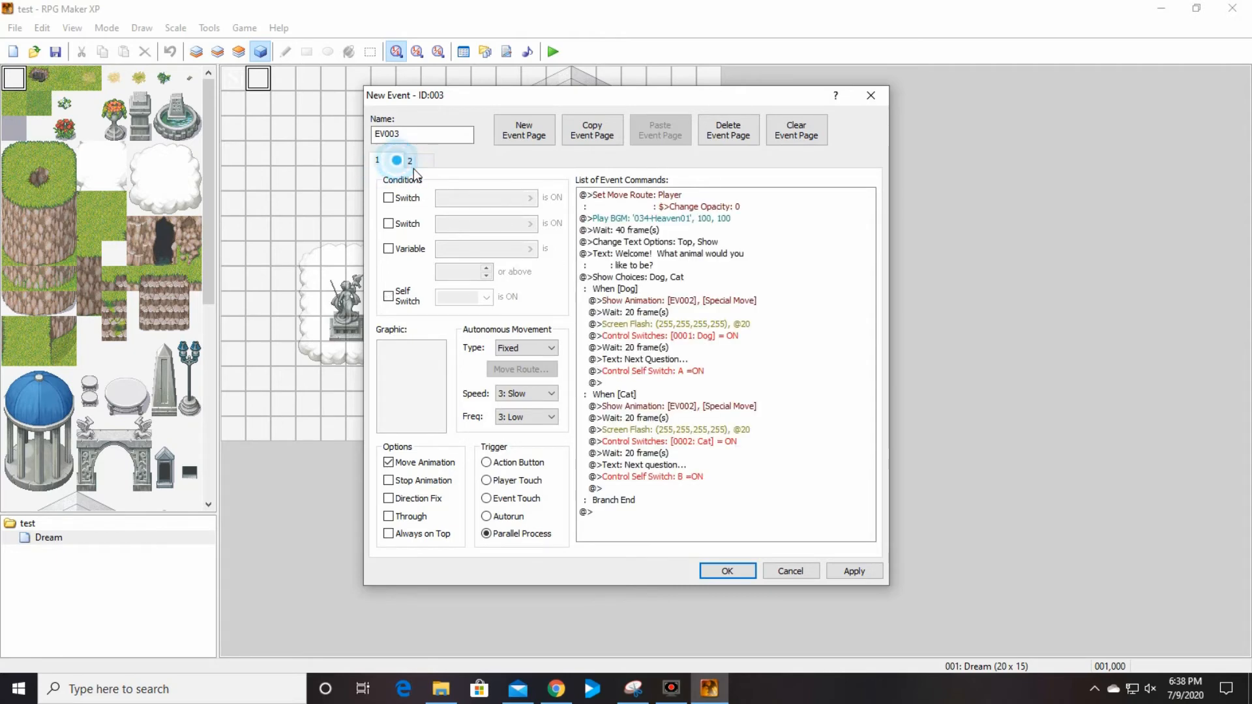
pyautogui.click(413, 167)
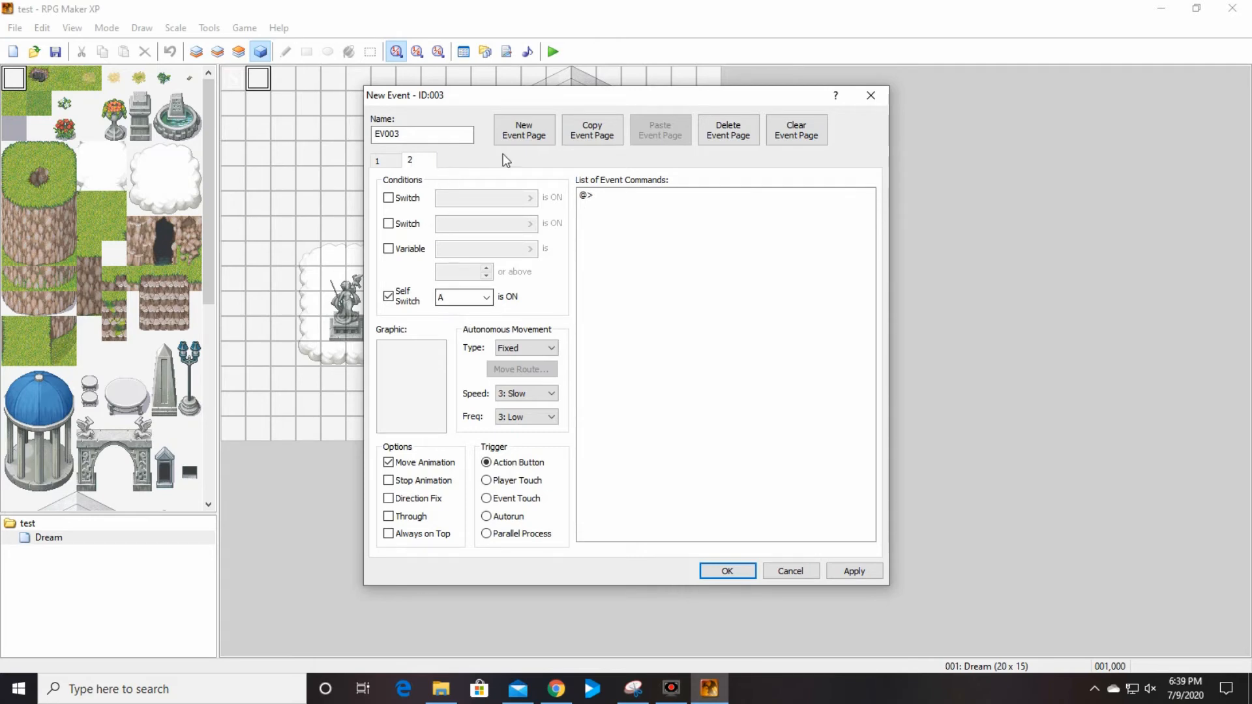
pyautogui.click(524, 130)
pyautogui.click(389, 296)
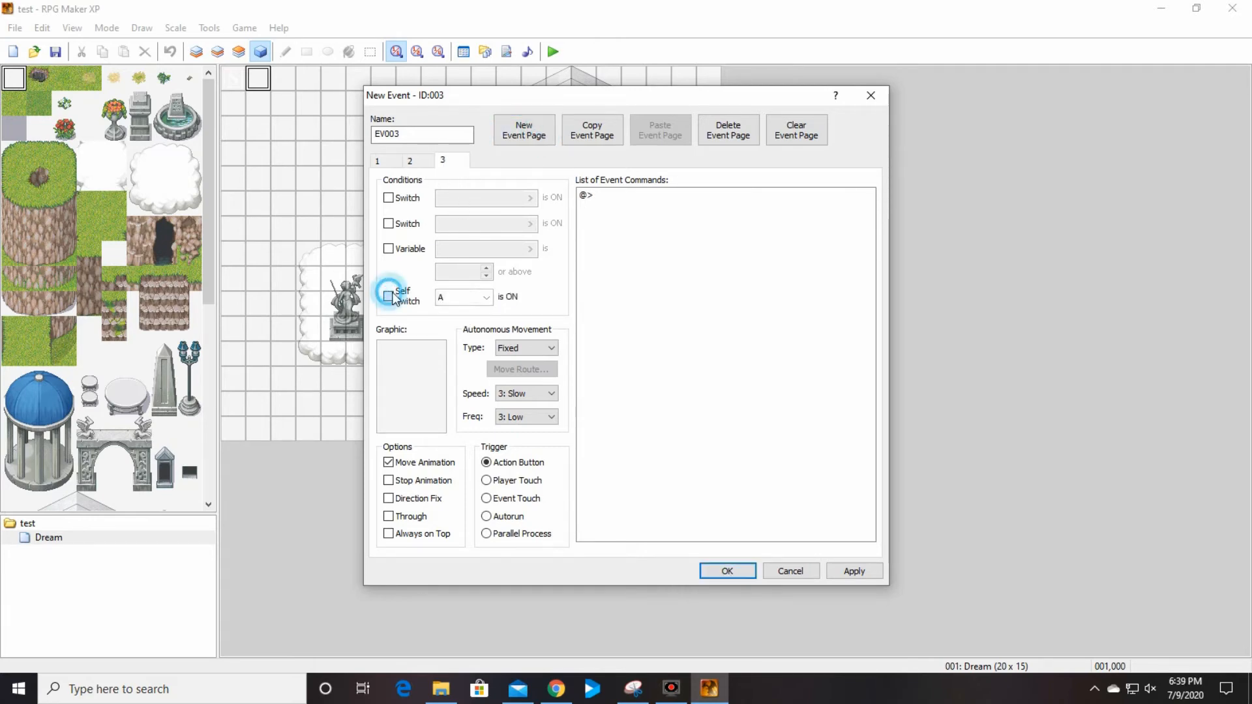
pyautogui.click(484, 298)
pyautogui.click(456, 315)
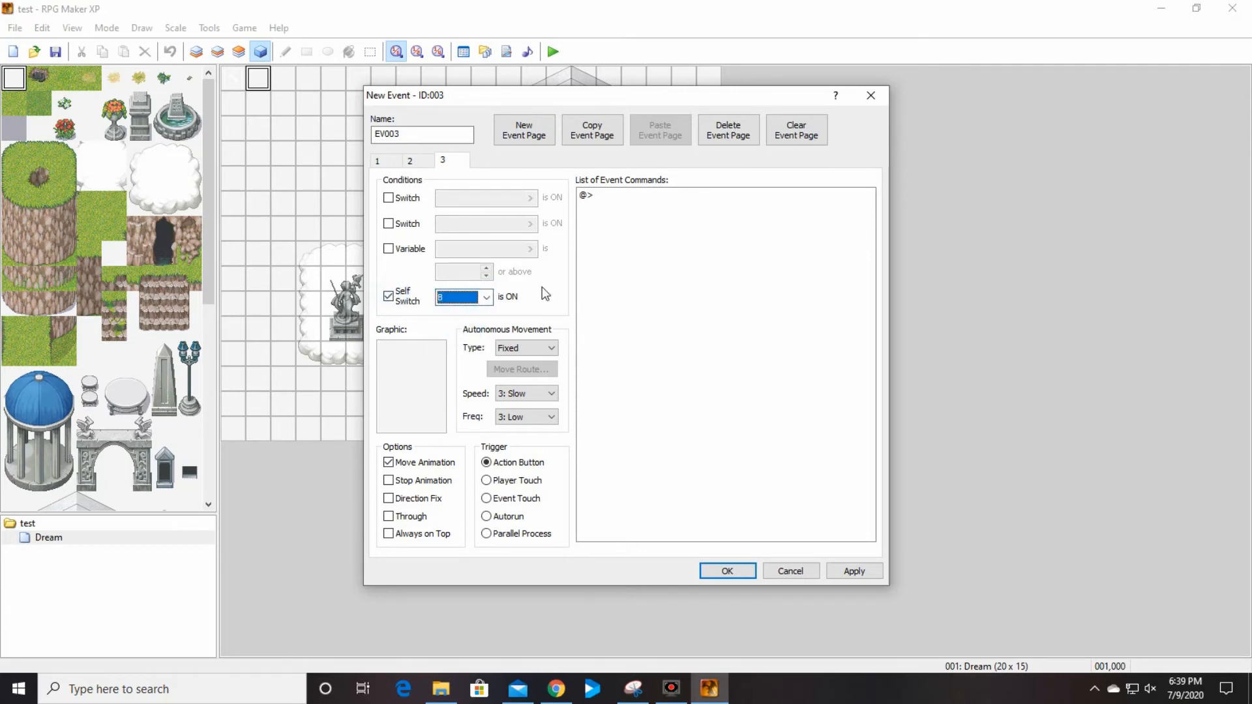
# Check the self switch conditions of the second and third event pages against the Dog and Cat branches on the first page
pyautogui.click(378, 161)
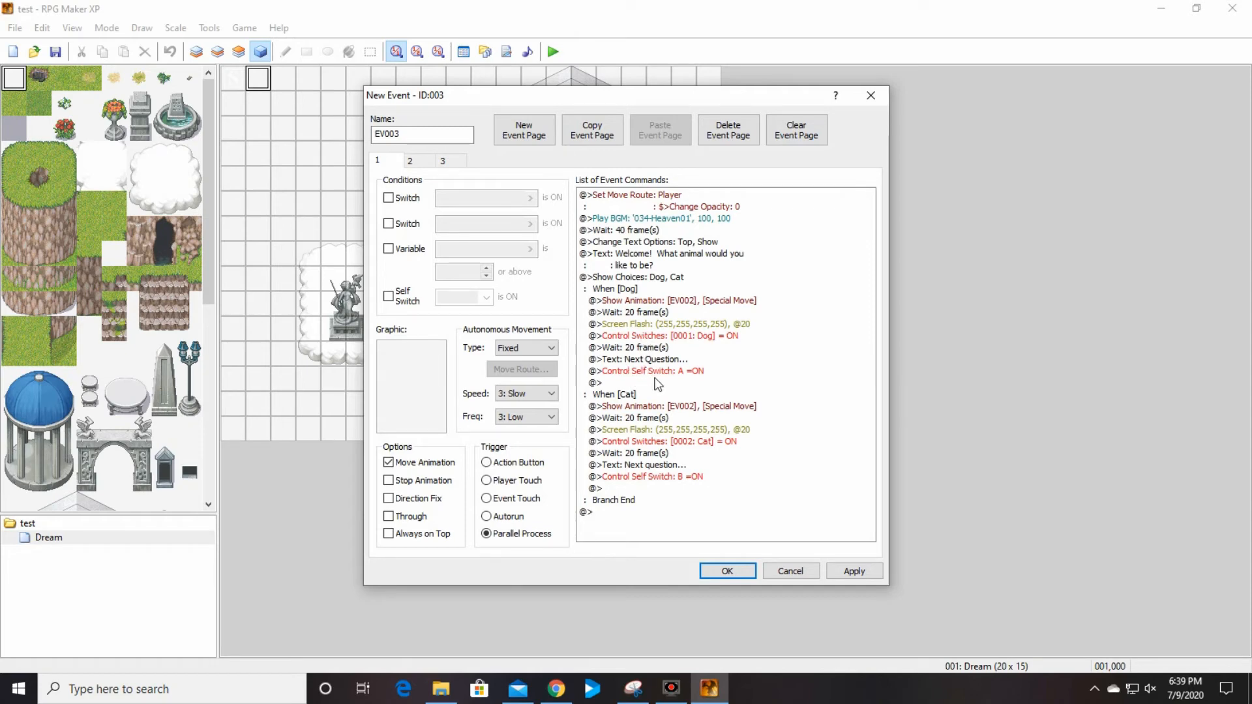
pyautogui.click(417, 161)
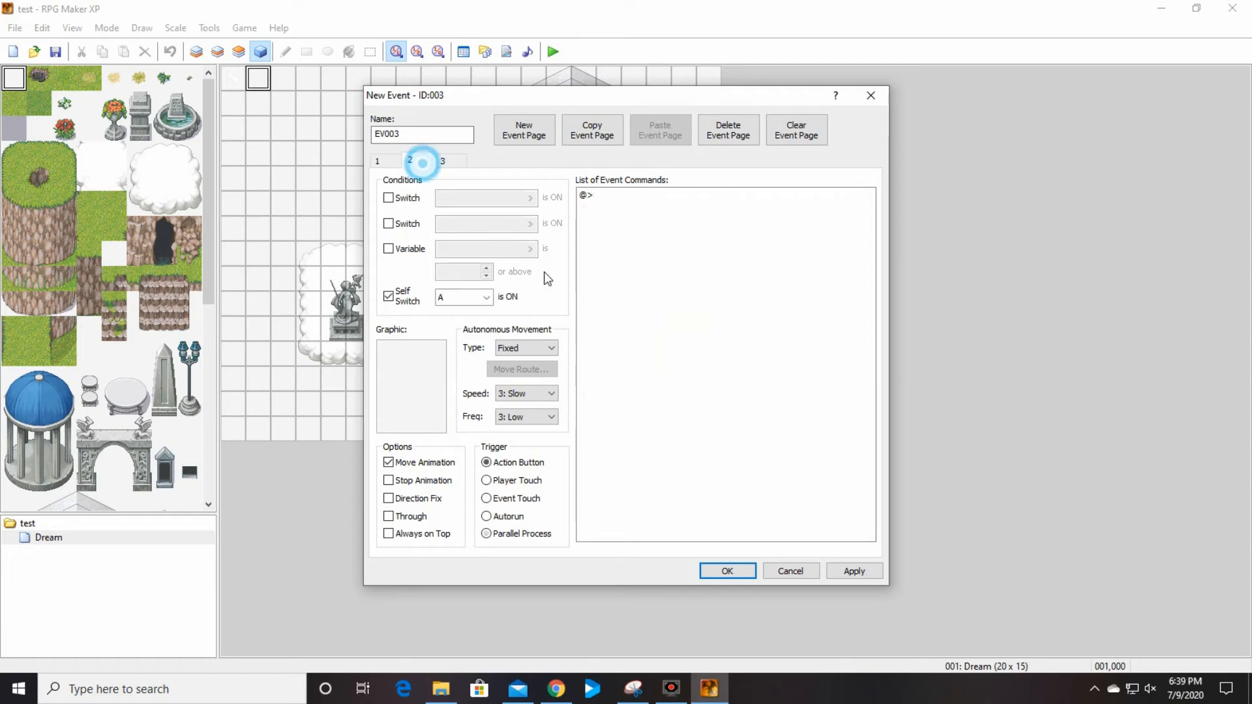
pyautogui.click(384, 159)
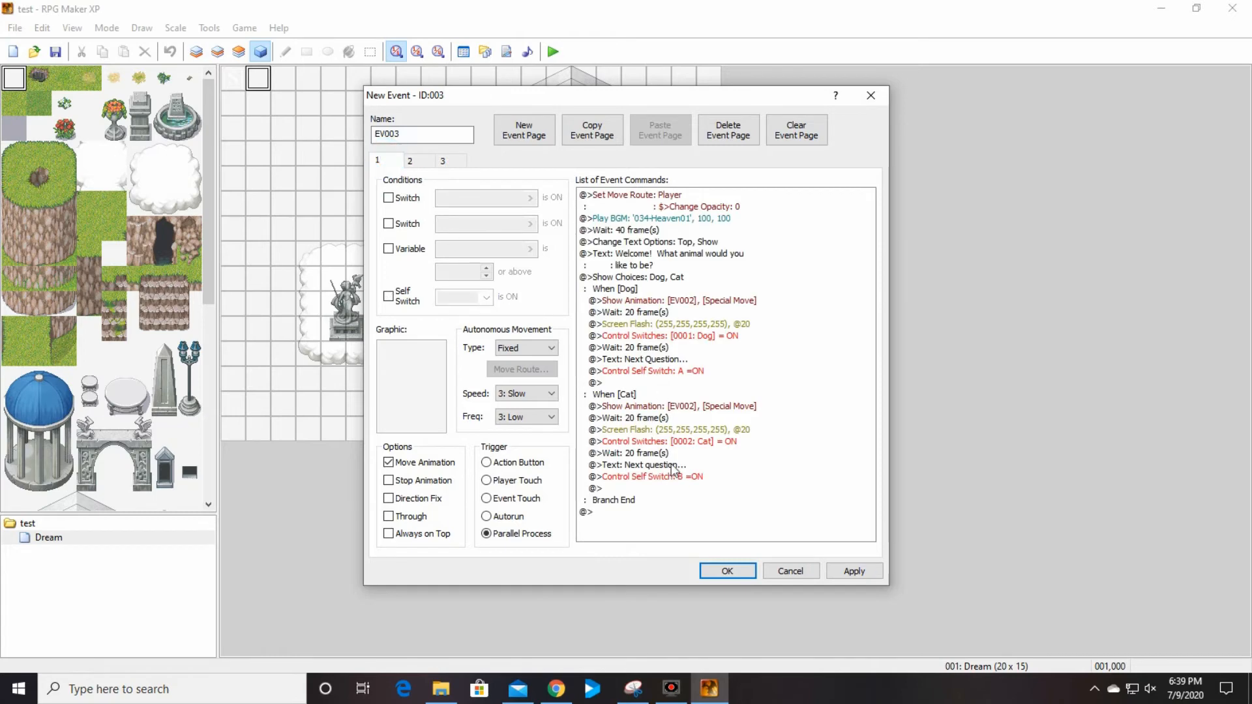
pyautogui.click(452, 163)
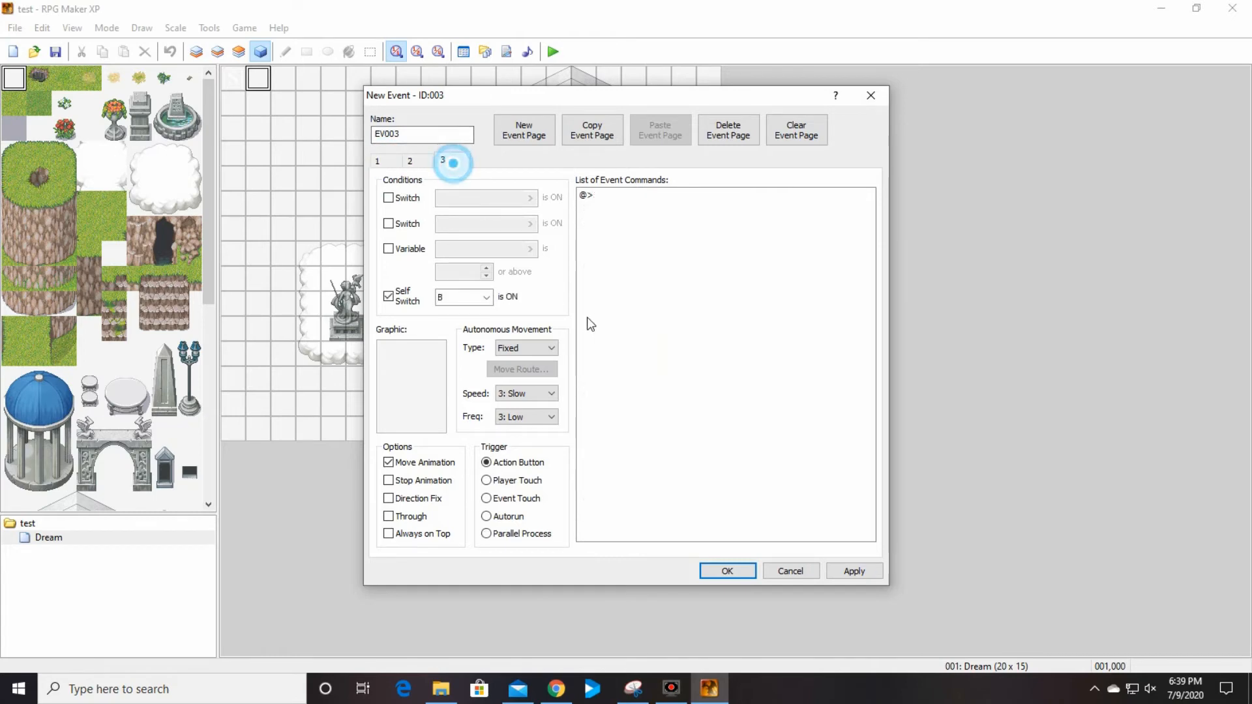
pyautogui.click(410, 163)
pyautogui.click(441, 161)
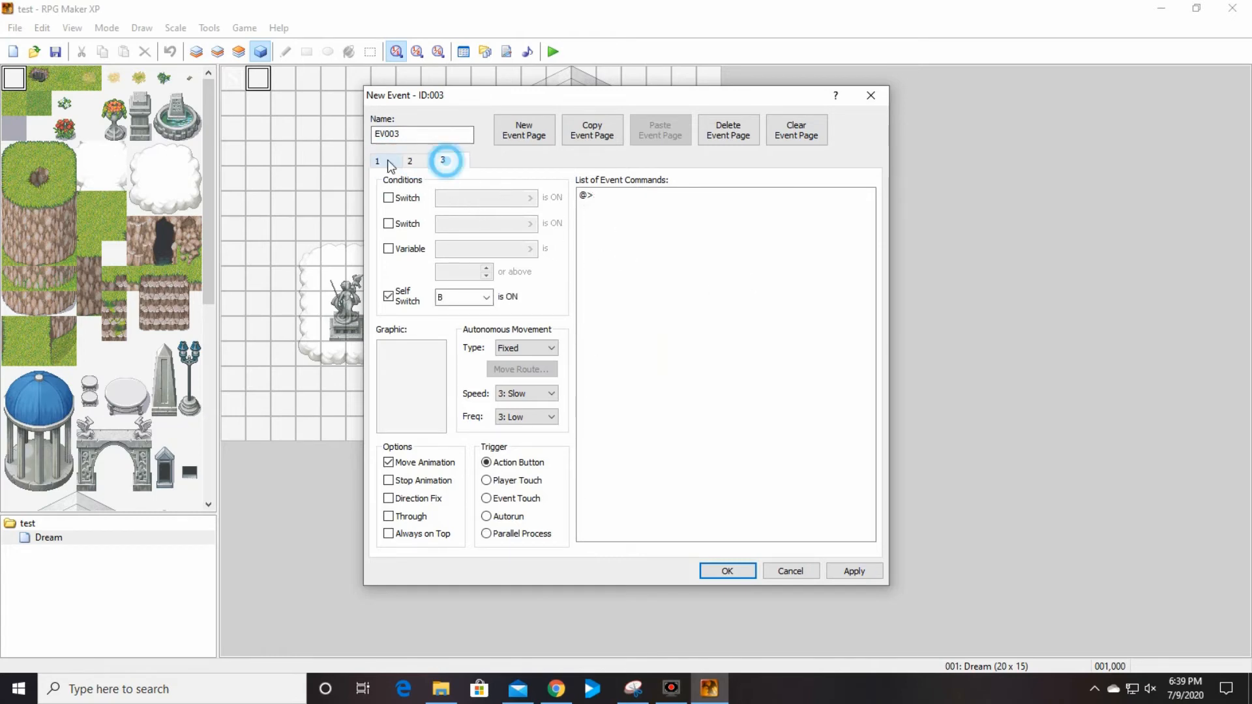
pyautogui.click(380, 161)
pyautogui.click(409, 161)
pyautogui.click(449, 161)
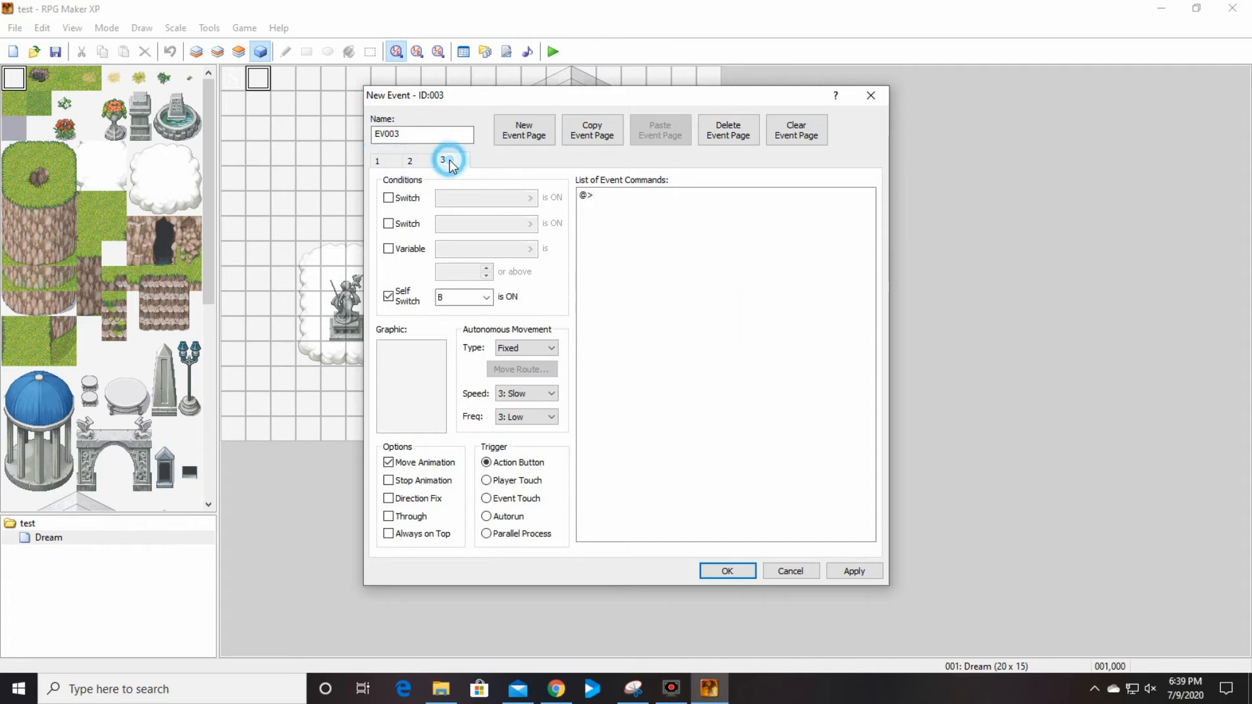
# Add a Show Text command reading "Choose an element" to the second event page
pyautogui.click(409, 161)
pyautogui.doubleClick(610, 194)
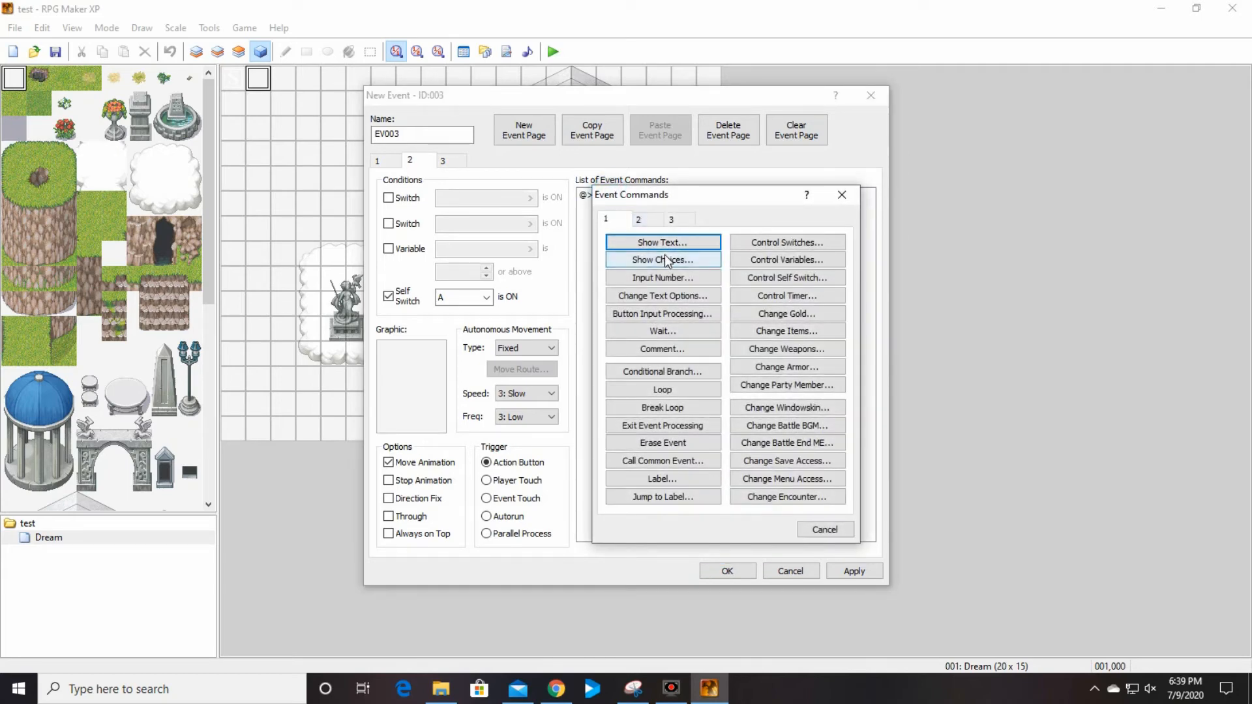
pyautogui.click(663, 244)
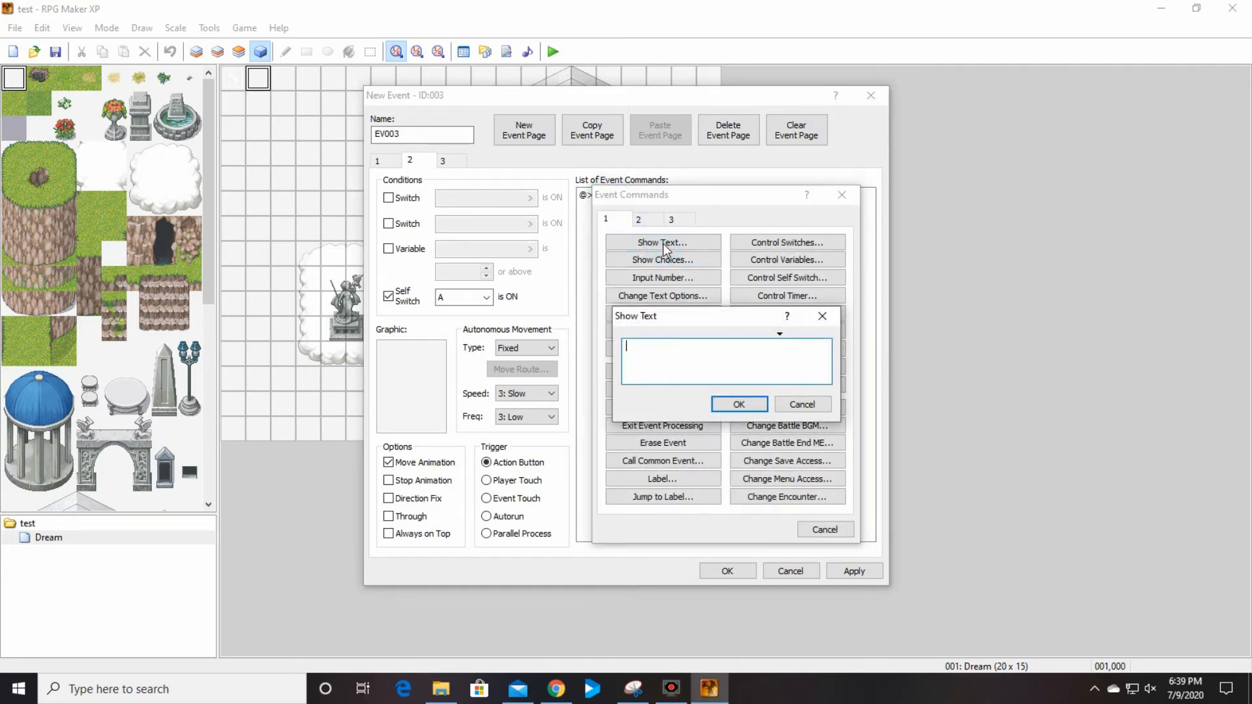
pyautogui.write('Choose an ele')
pyautogui.write('m,')
pyautogui.click(753, 405)
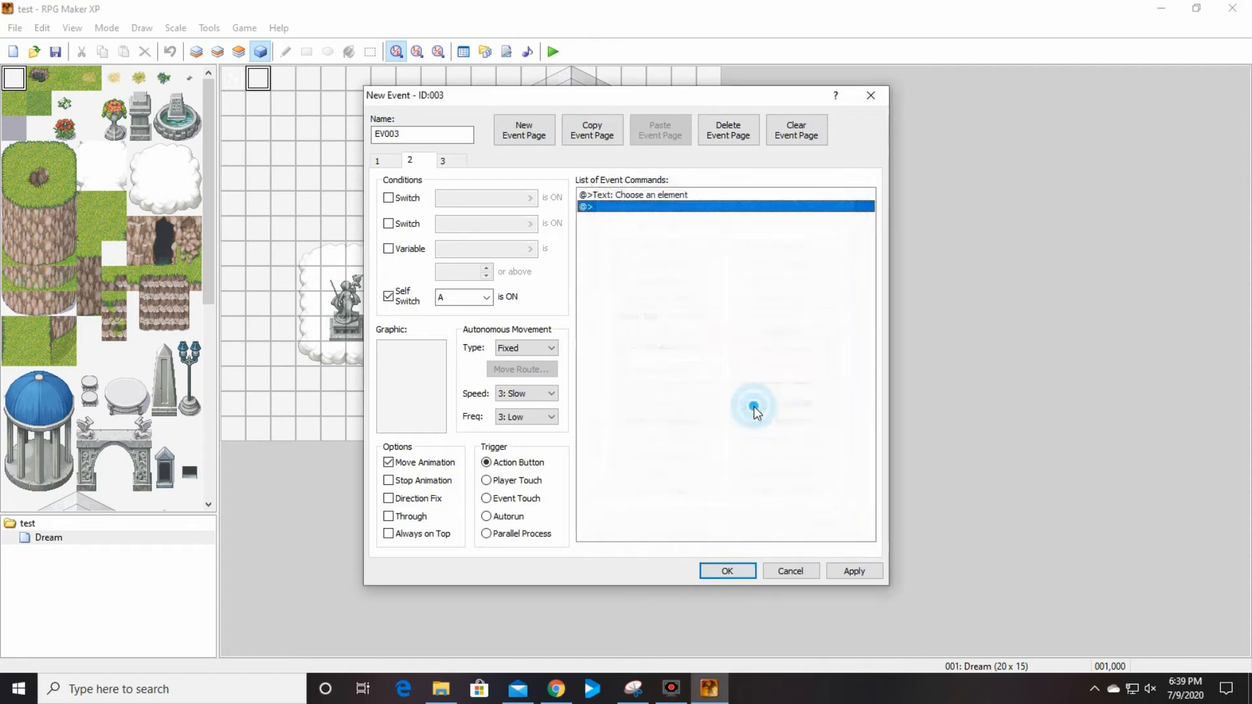
# Add a Show Choices command with the options Fire and Water below the "Choose an element" text
pyautogui.doubleClick(598, 208)
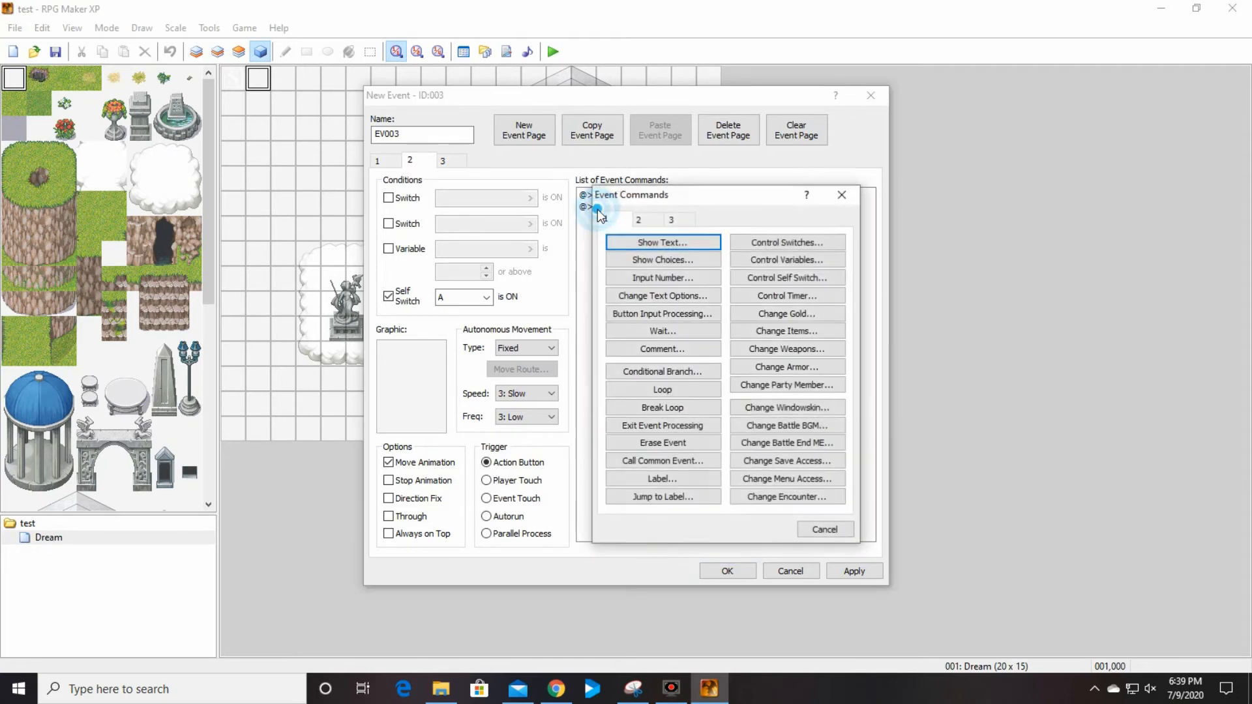
pyautogui.click(661, 260)
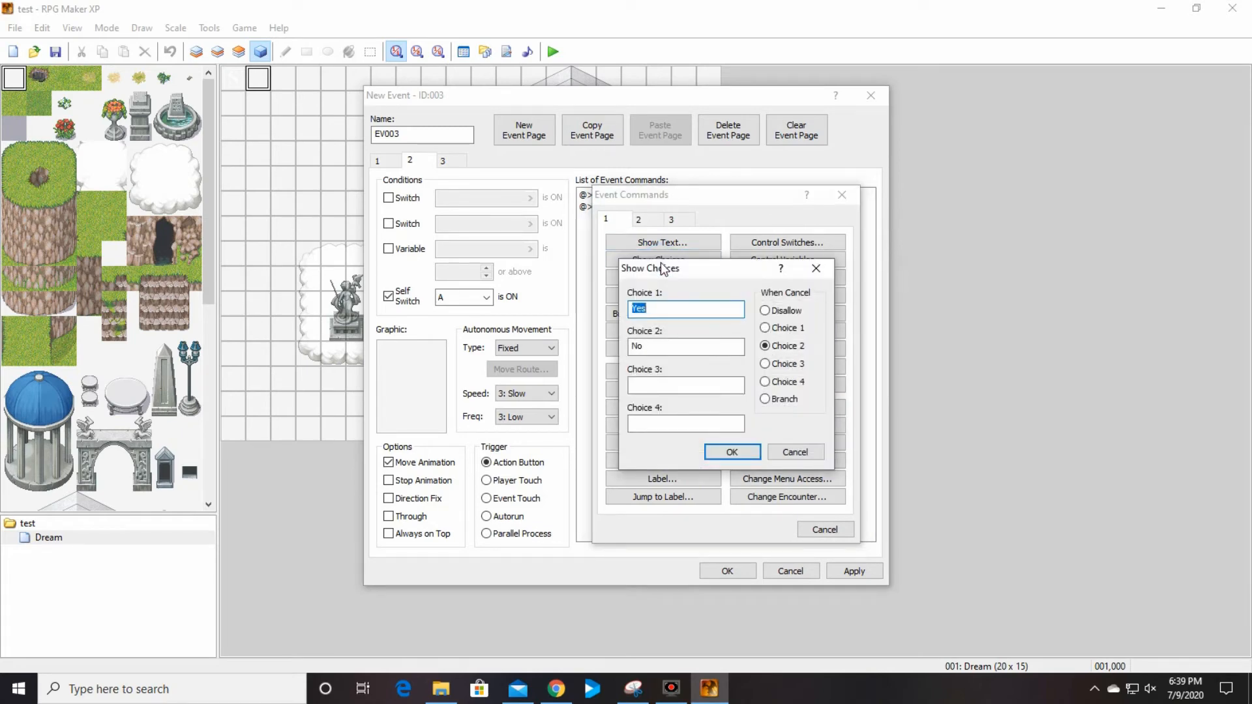
pyautogui.write('Fire')
pyautogui.press('Tab')
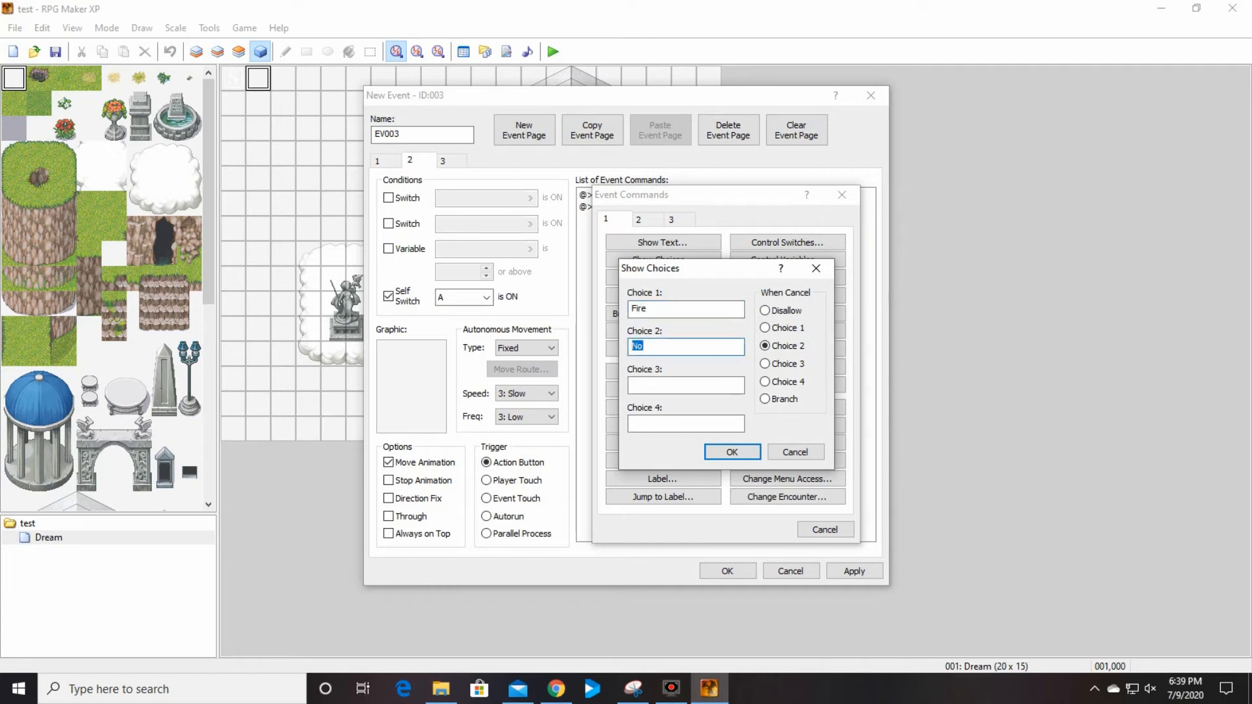
pyautogui.write('Water')
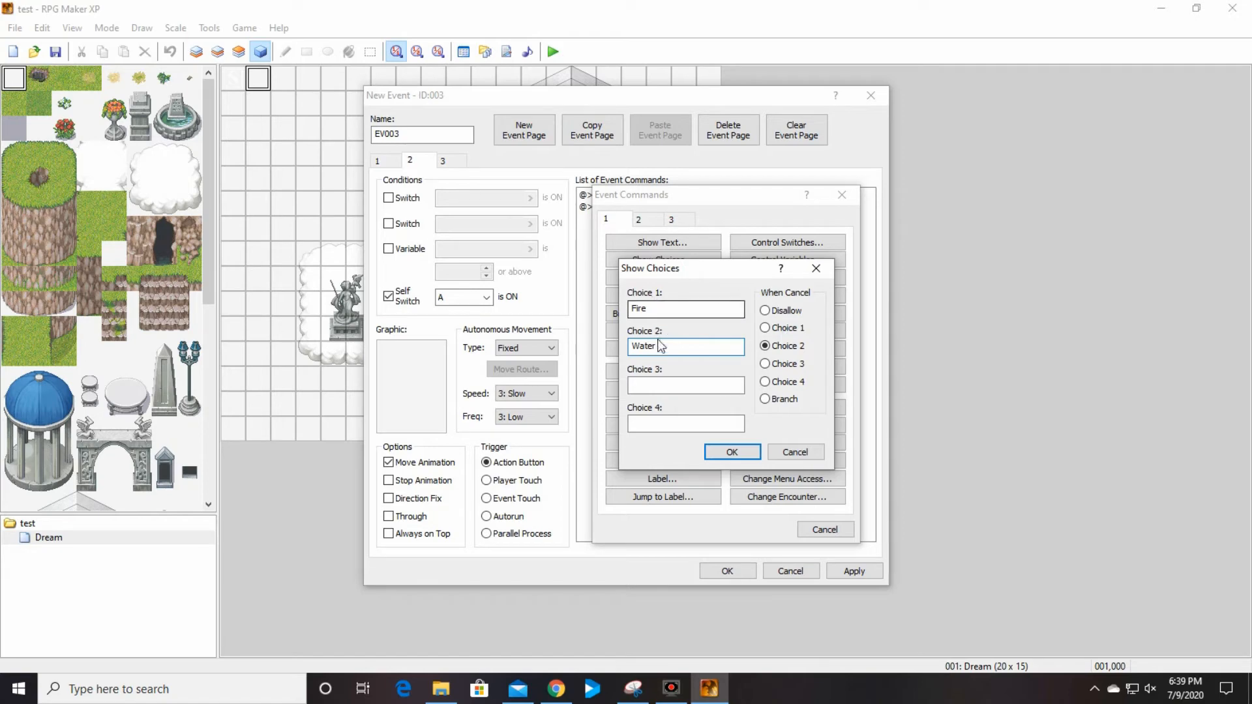
pyautogui.click(732, 452)
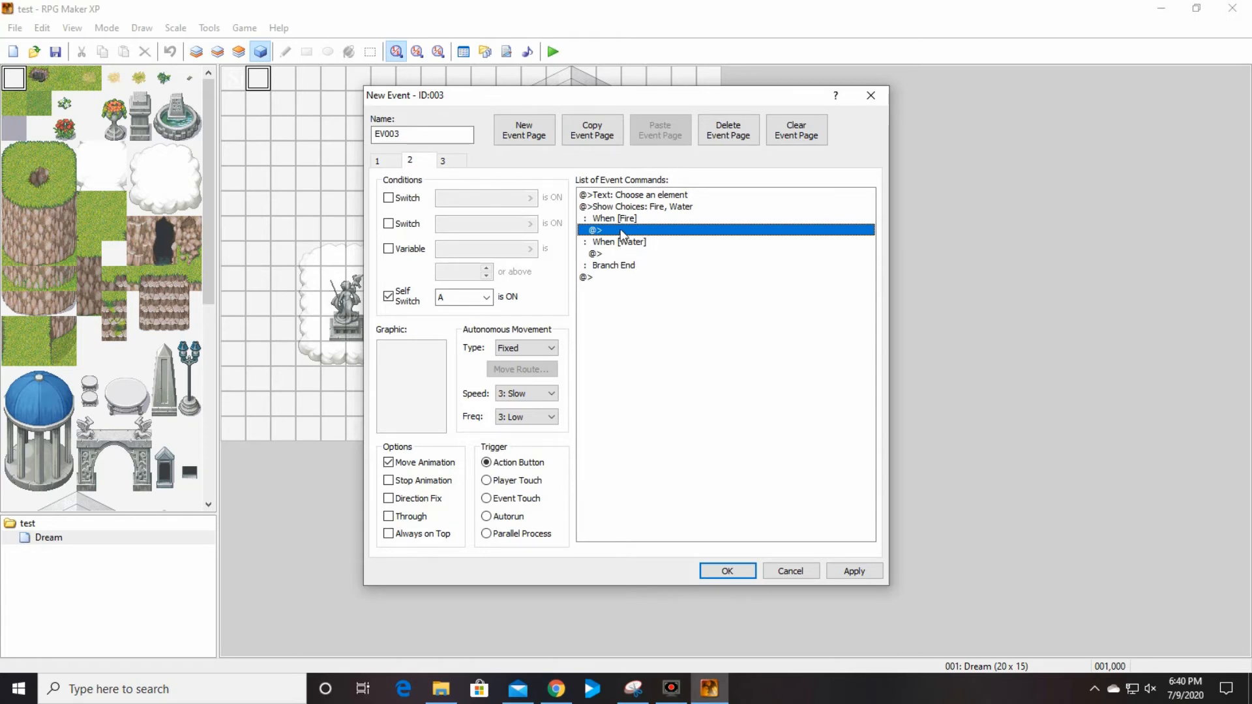
# Copy the Show Animation, Wait and Screen Flash commands from the first page's Dog branch into the second page's Fire branch
pyautogui.click(396, 163)
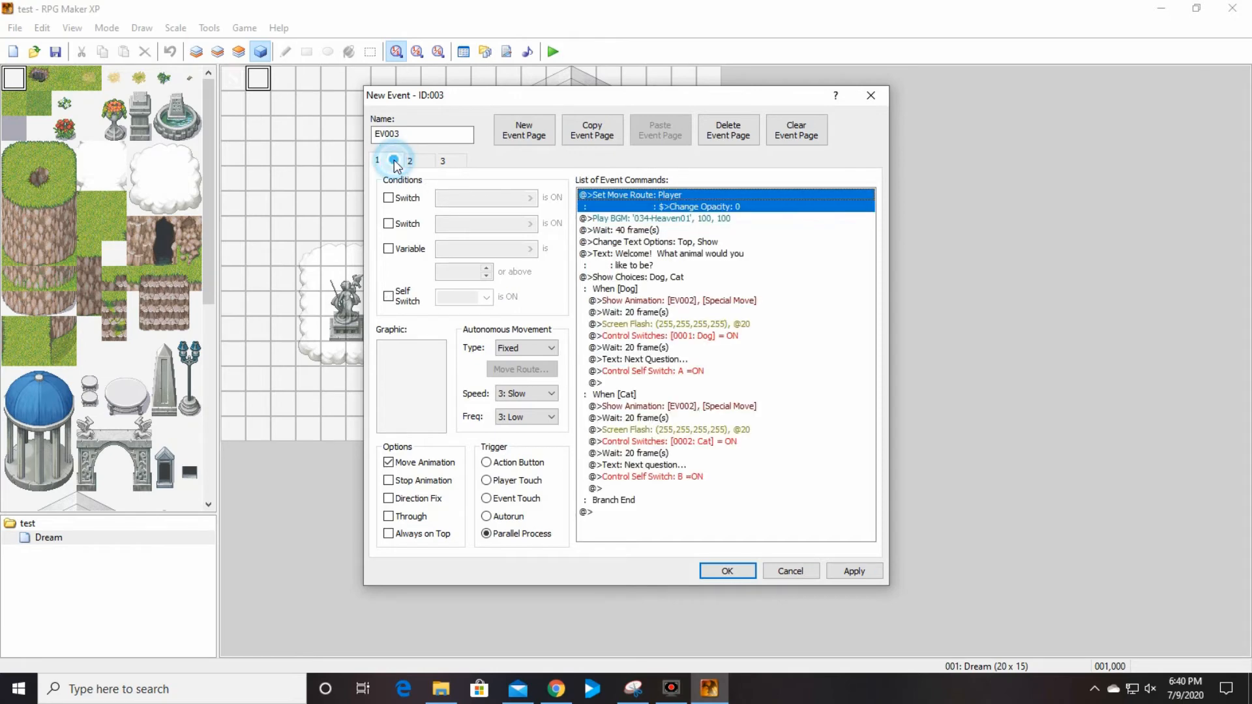
pyautogui.click(661, 301)
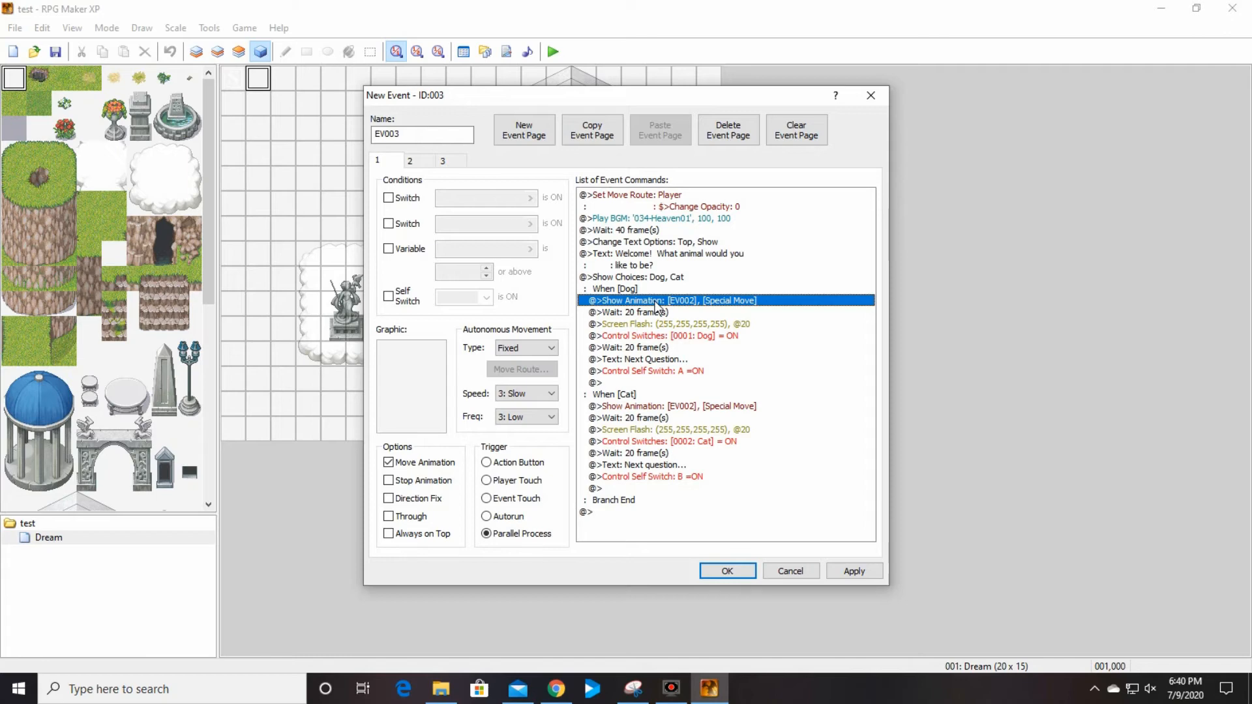
pyautogui.keyDown('shift'); pyautogui.click(662, 326); pyautogui.keyUp('shift')
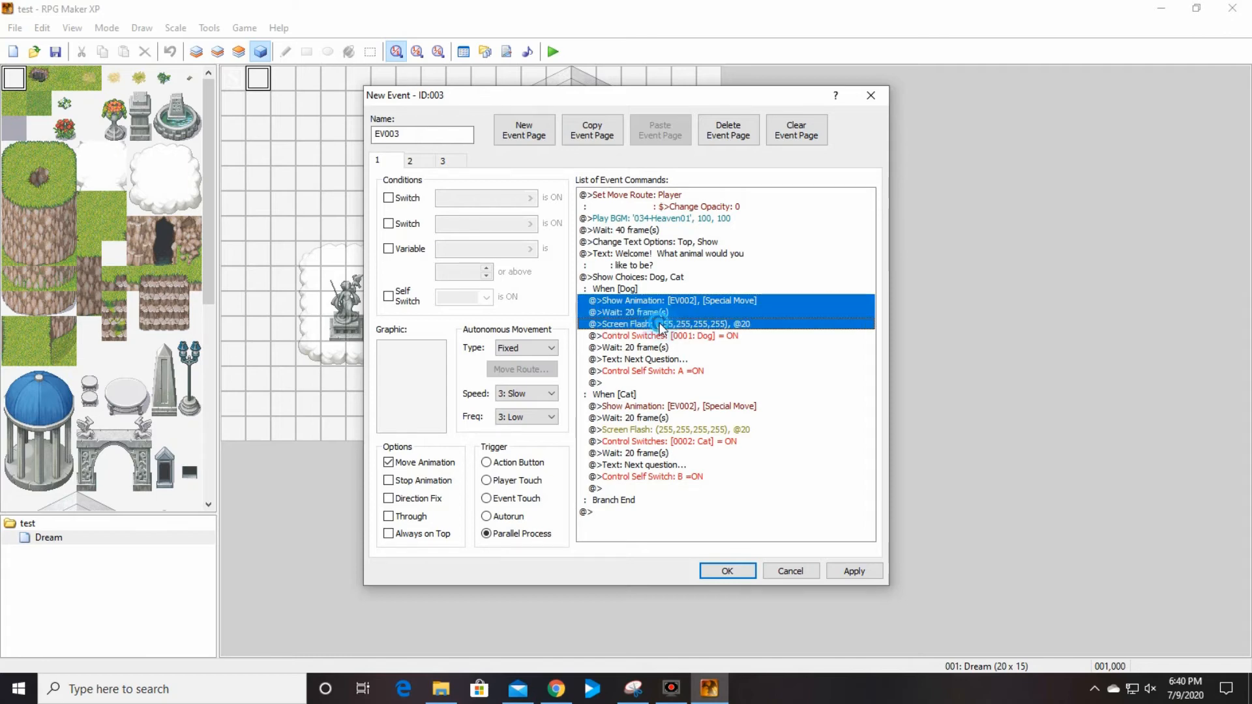
pyautogui.rightClick(656, 316)
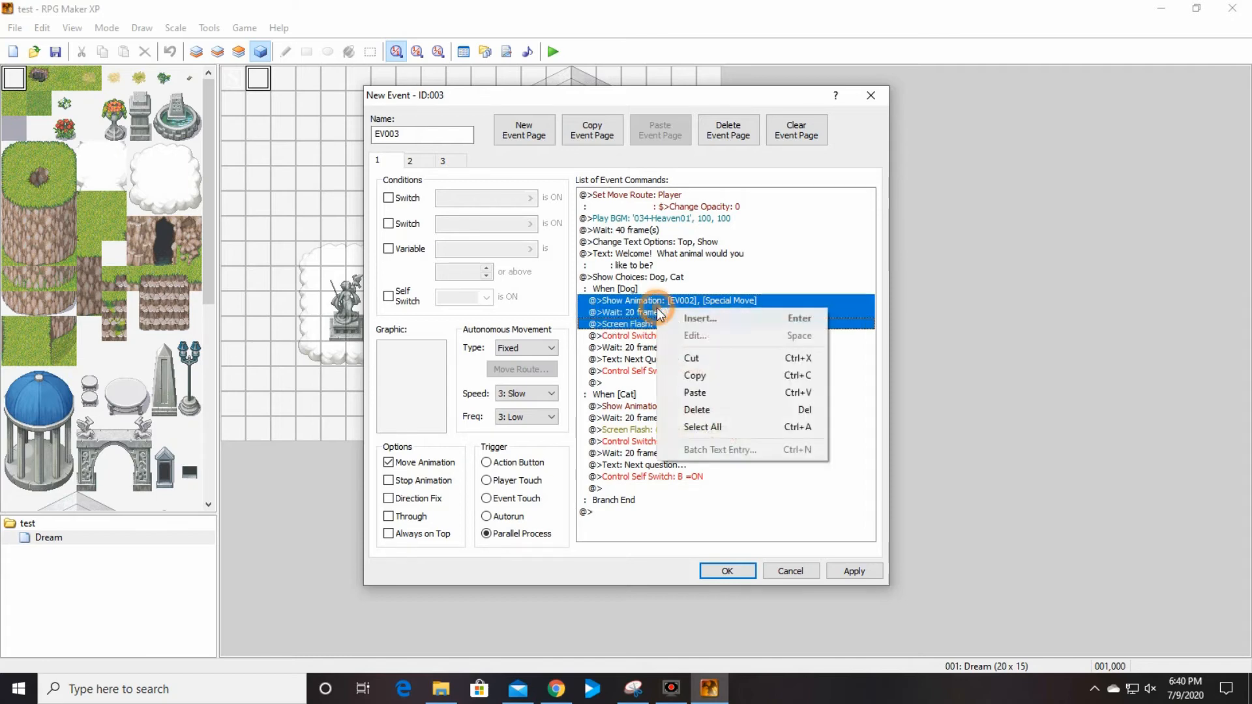
pyautogui.click(714, 379)
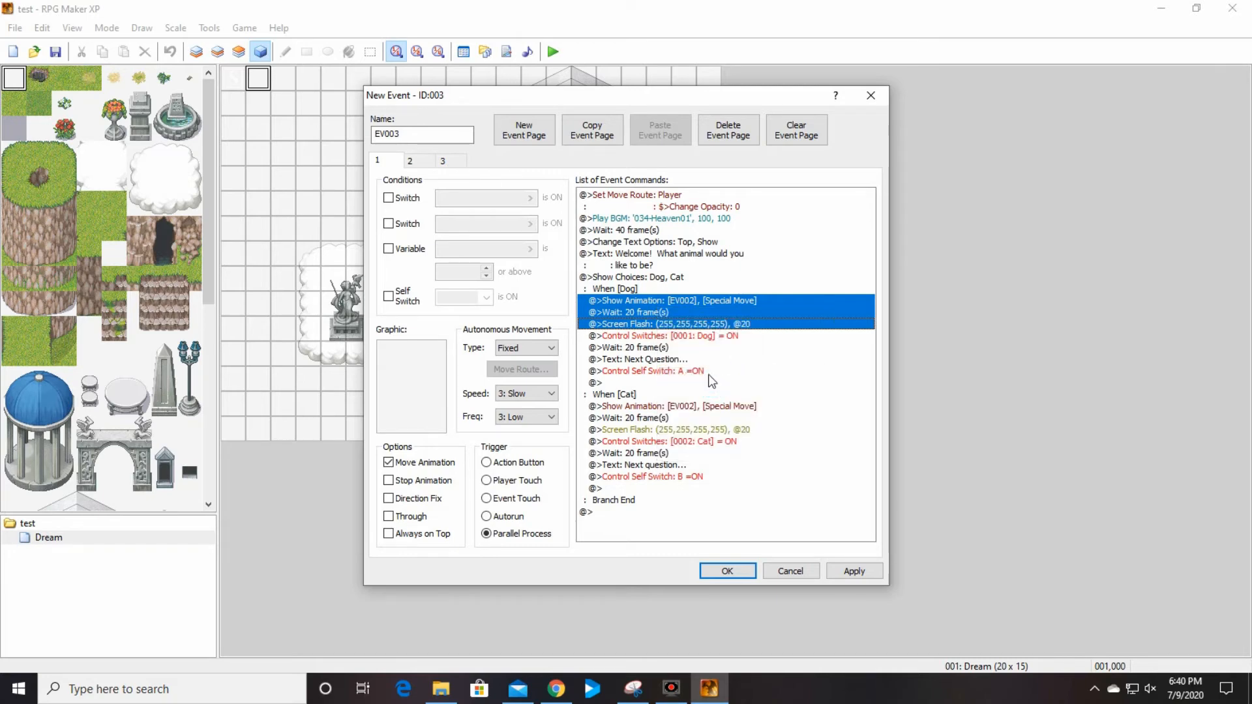
pyautogui.click(417, 163)
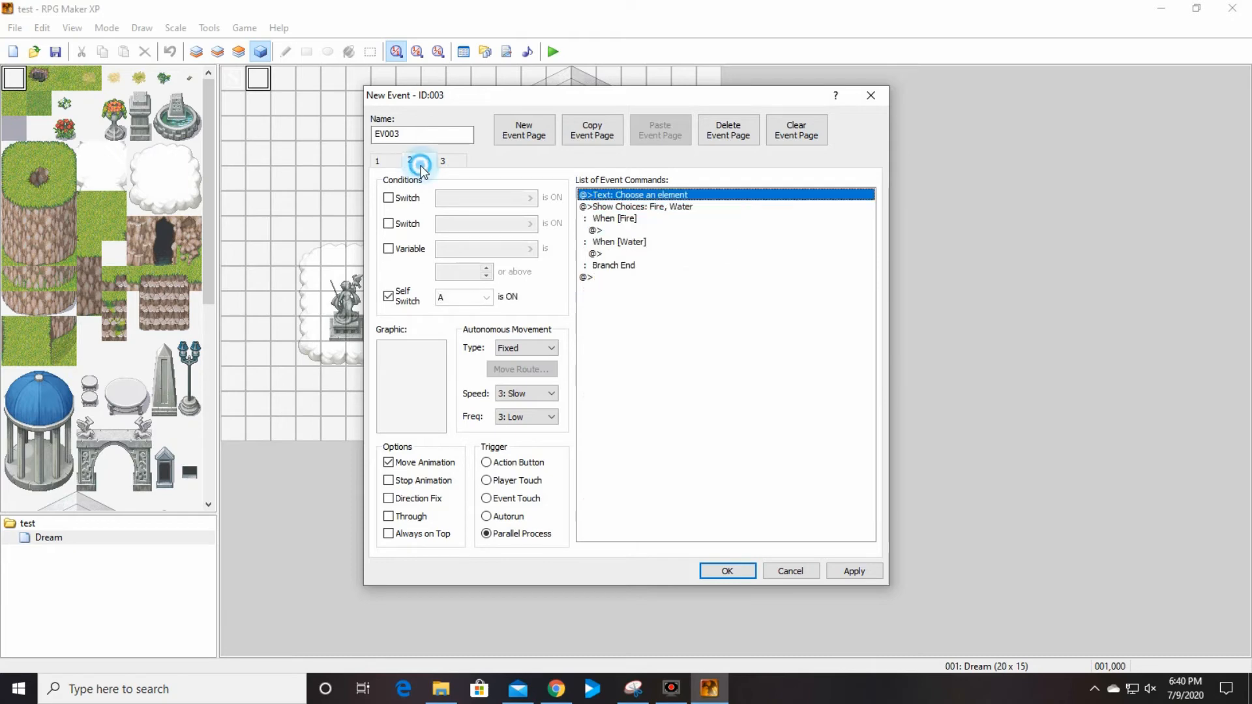
pyautogui.click(606, 230)
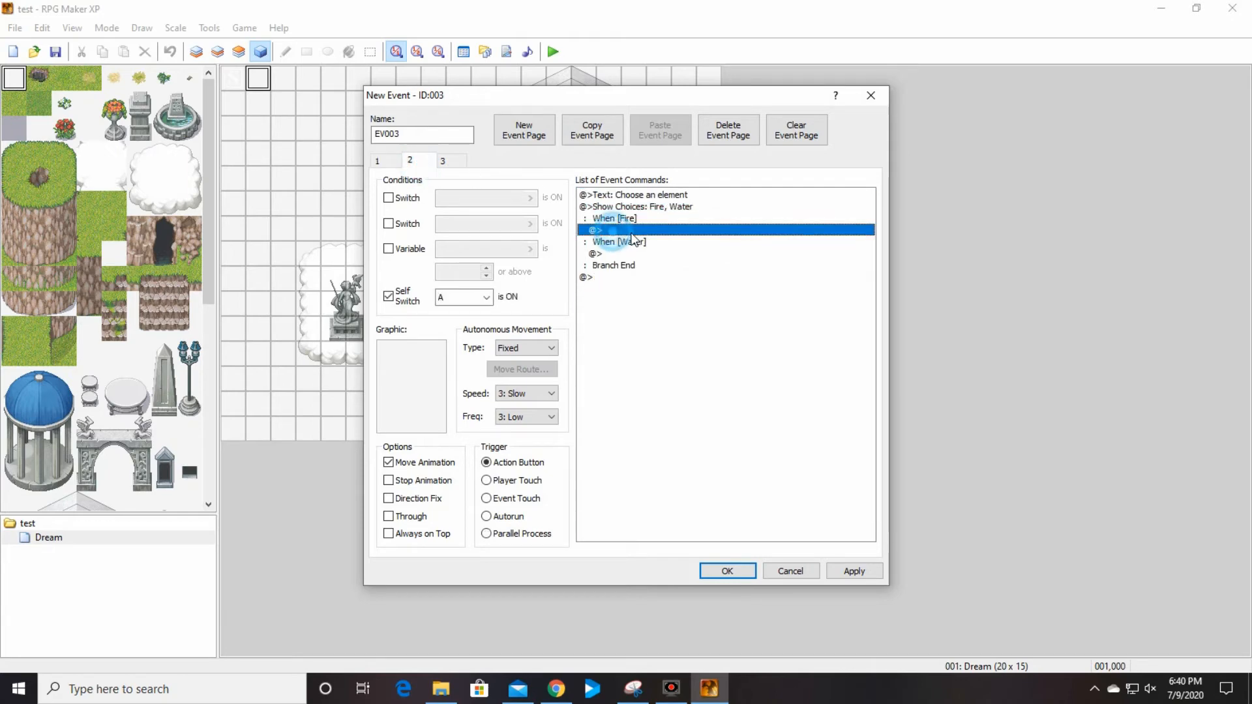
pyautogui.rightClick(632, 232)
pyautogui.click(678, 316)
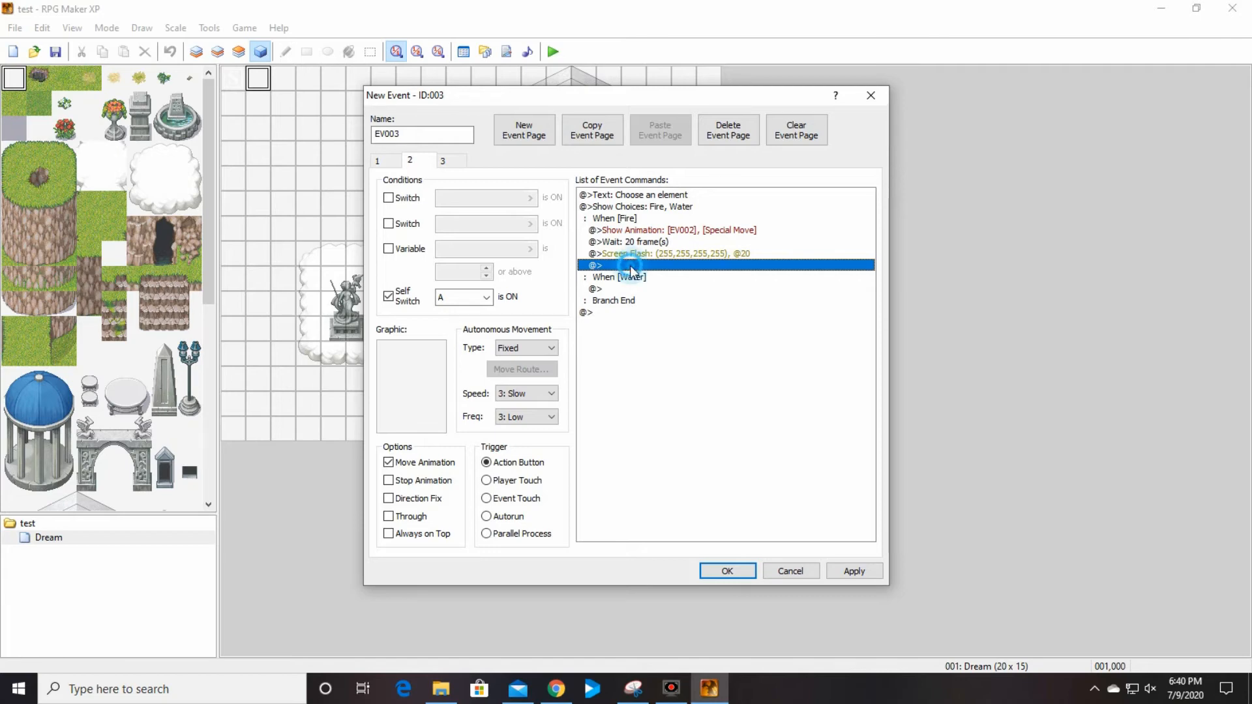
# Name switch 0003 "Fire" and add a Control Switches command turning it ON after the Screen Flash in the Fire branch
pyautogui.doubleClick(631, 266)
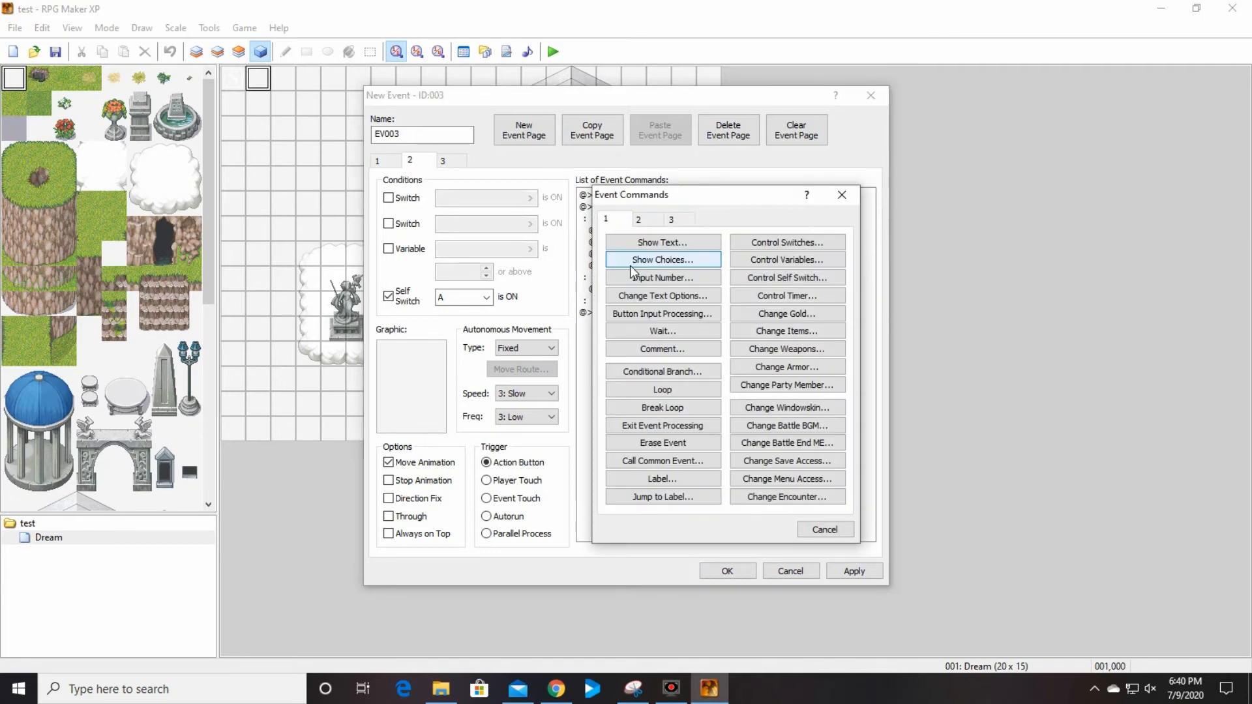
pyautogui.click(797, 247)
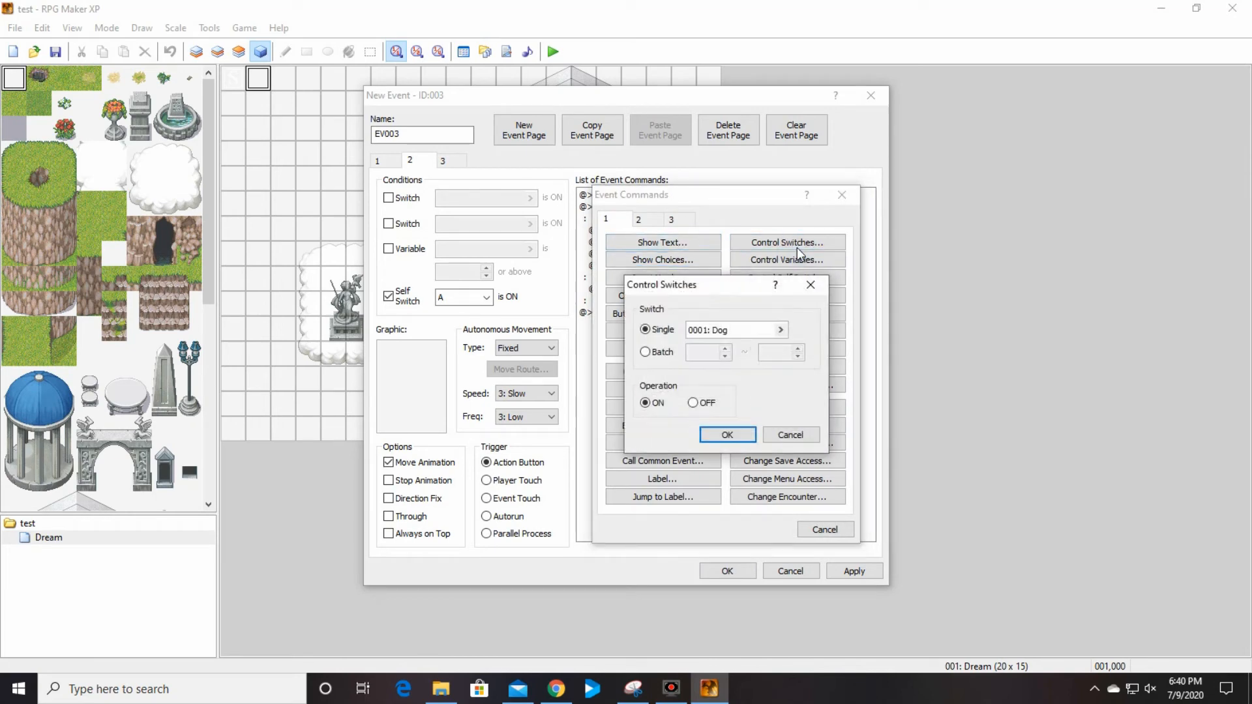
pyautogui.click(780, 331)
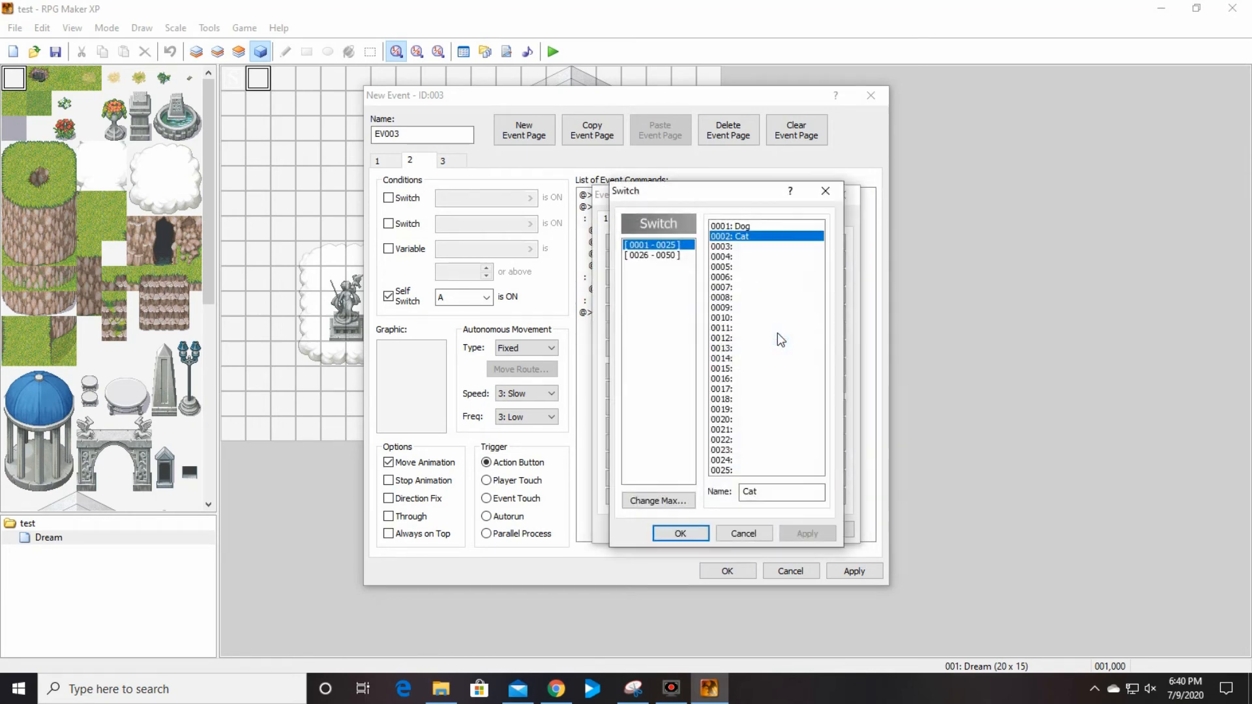
pyautogui.click(748, 247)
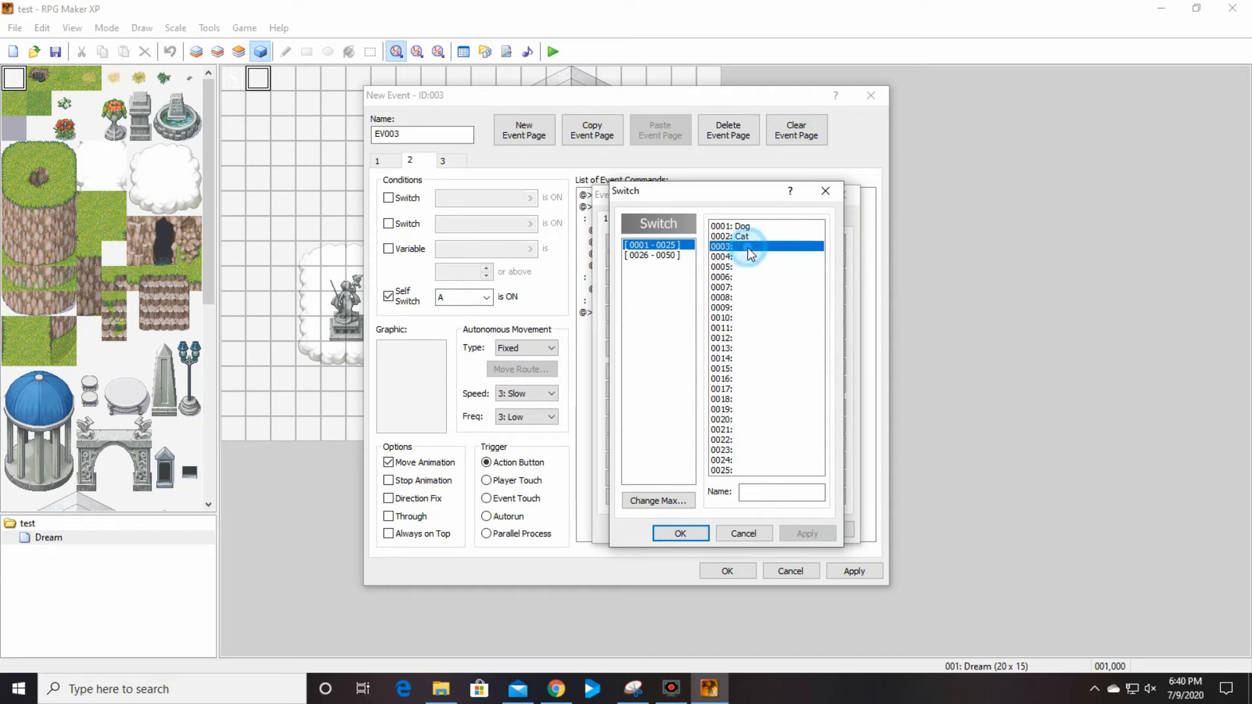
pyautogui.click(755, 493)
pyautogui.write('Fire')
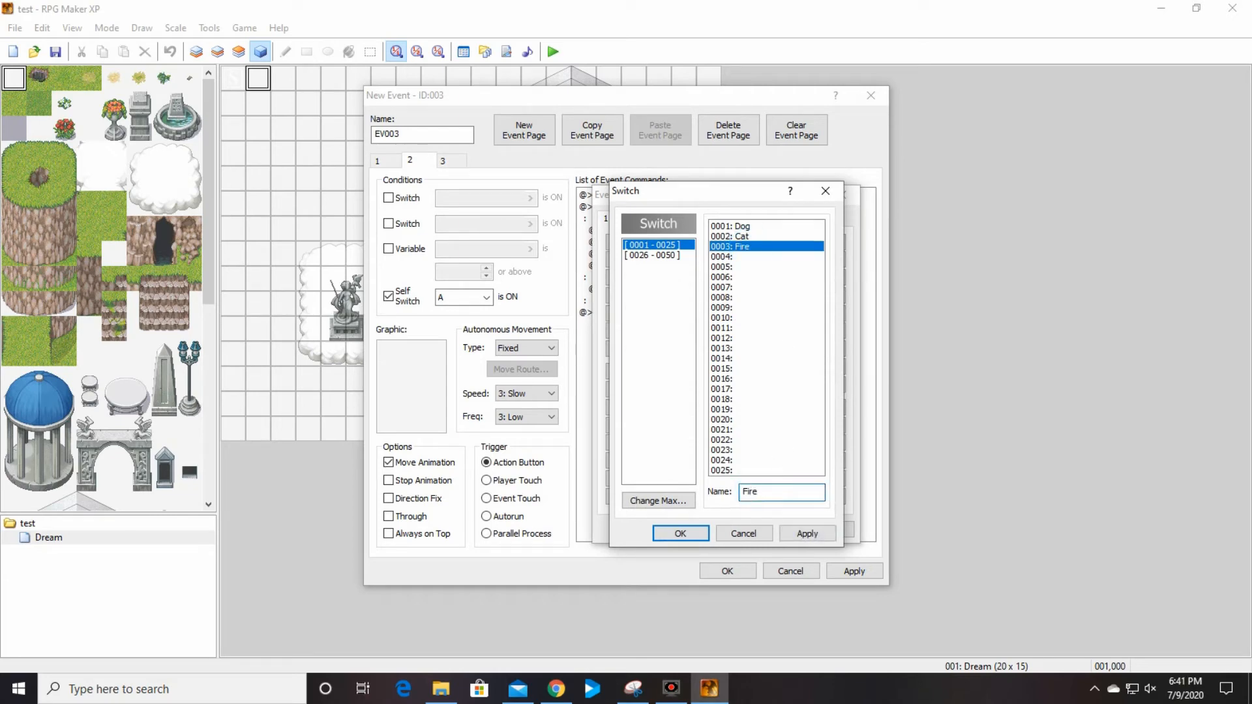
pyautogui.click(680, 534)
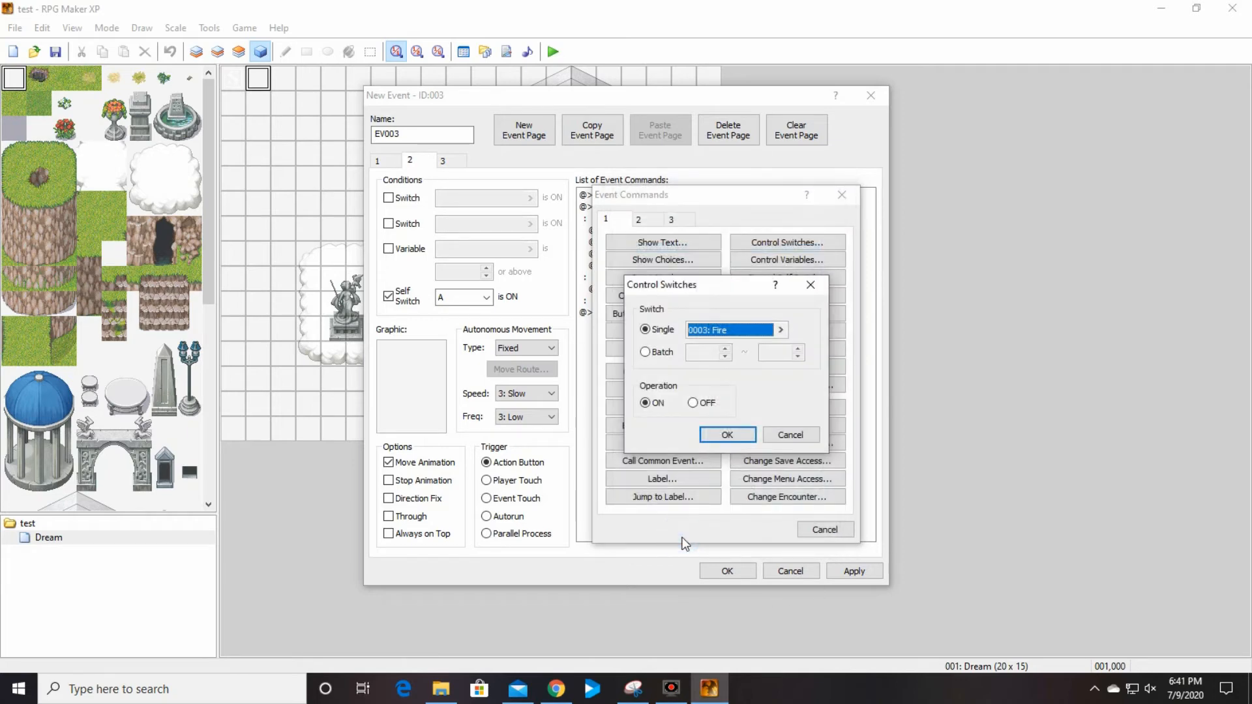
pyautogui.click(726, 434)
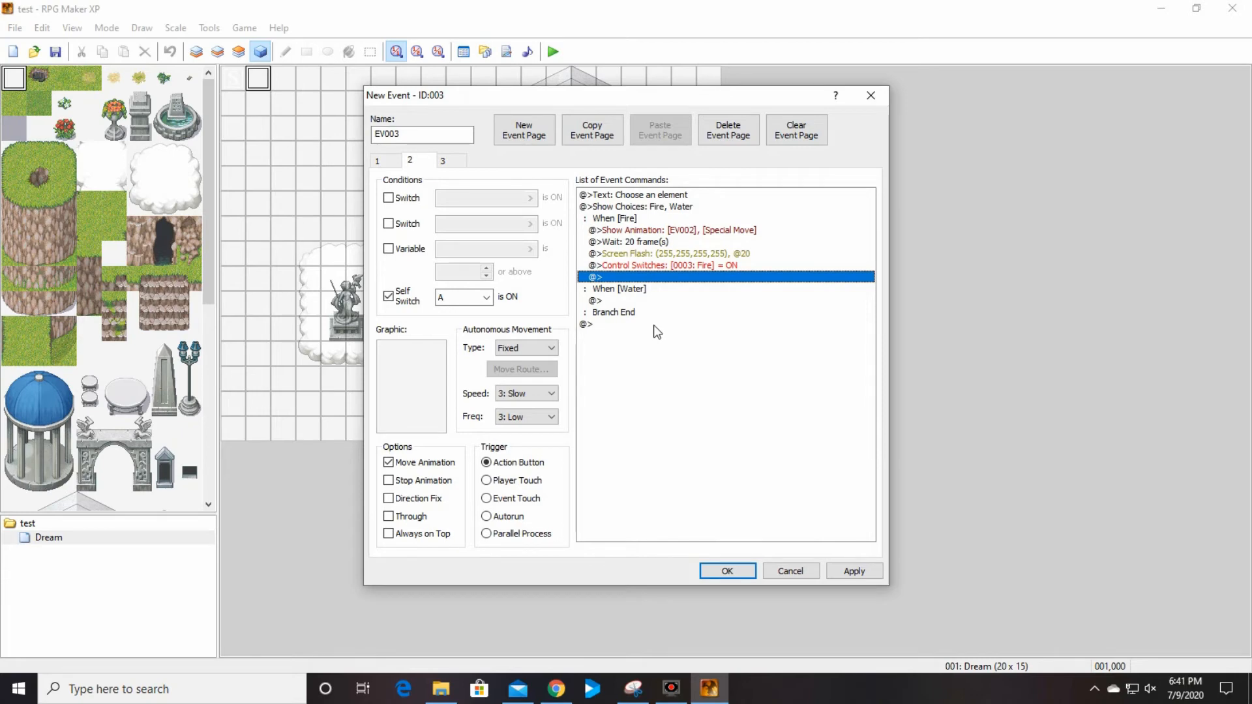
# Start a Change Actor Graphic command in the Fire branch for actor 001 with character graphic 151-Animal01
pyautogui.doubleClick(652, 278)
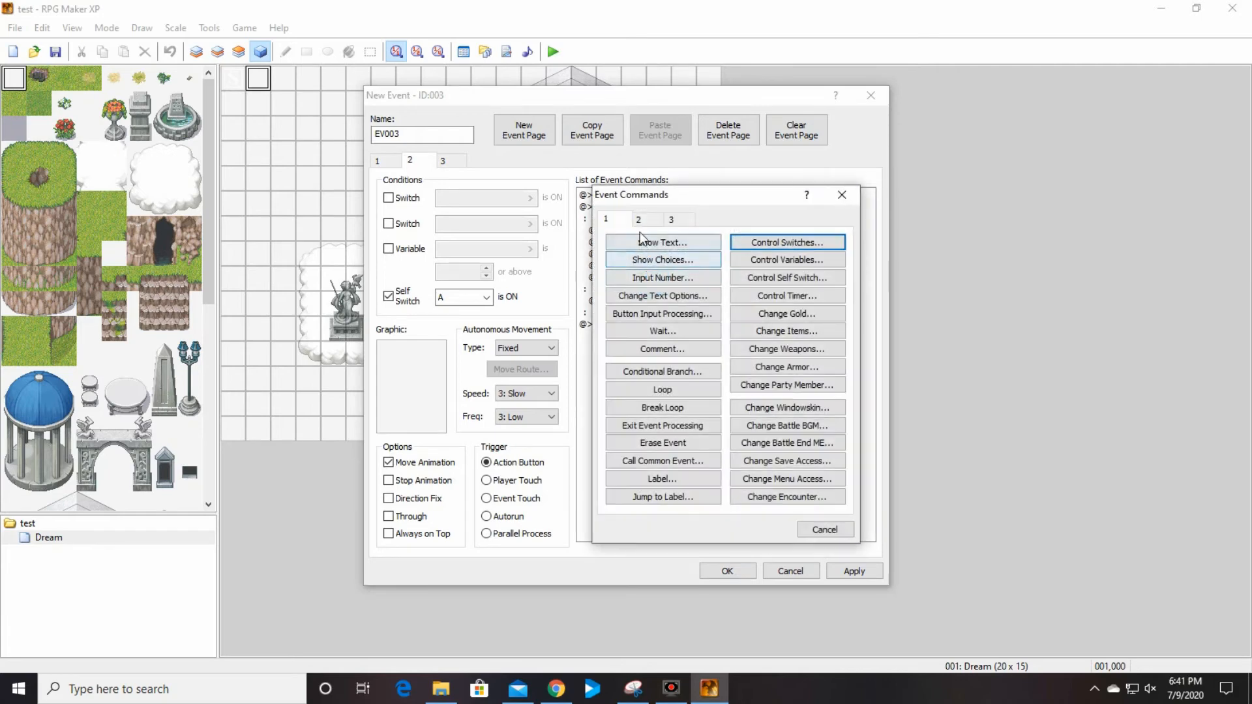
pyautogui.click(678, 221)
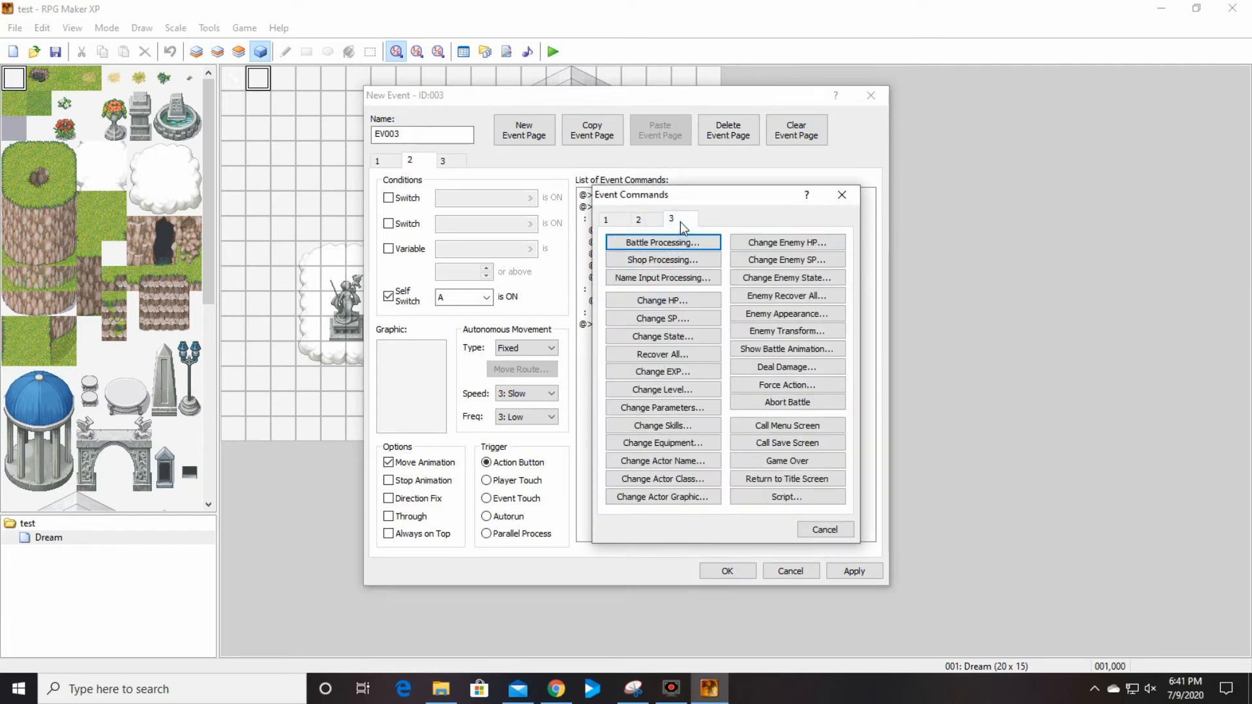
pyautogui.click(648, 218)
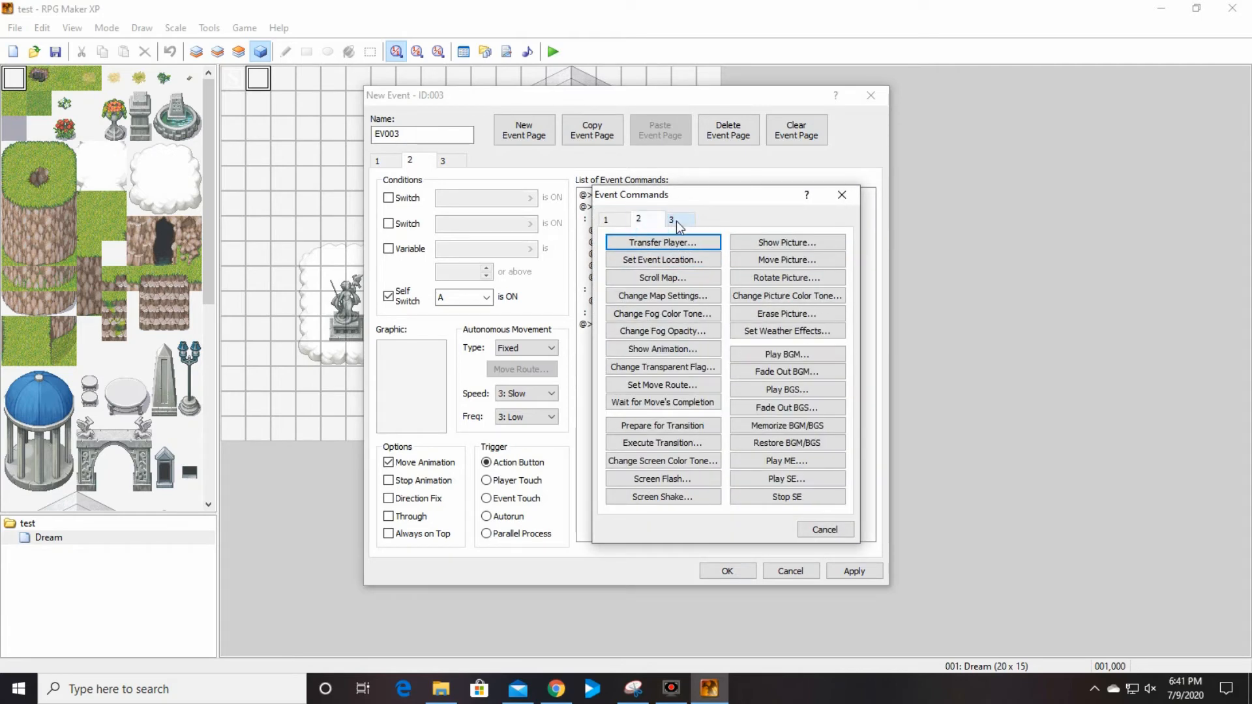
pyautogui.click(676, 221)
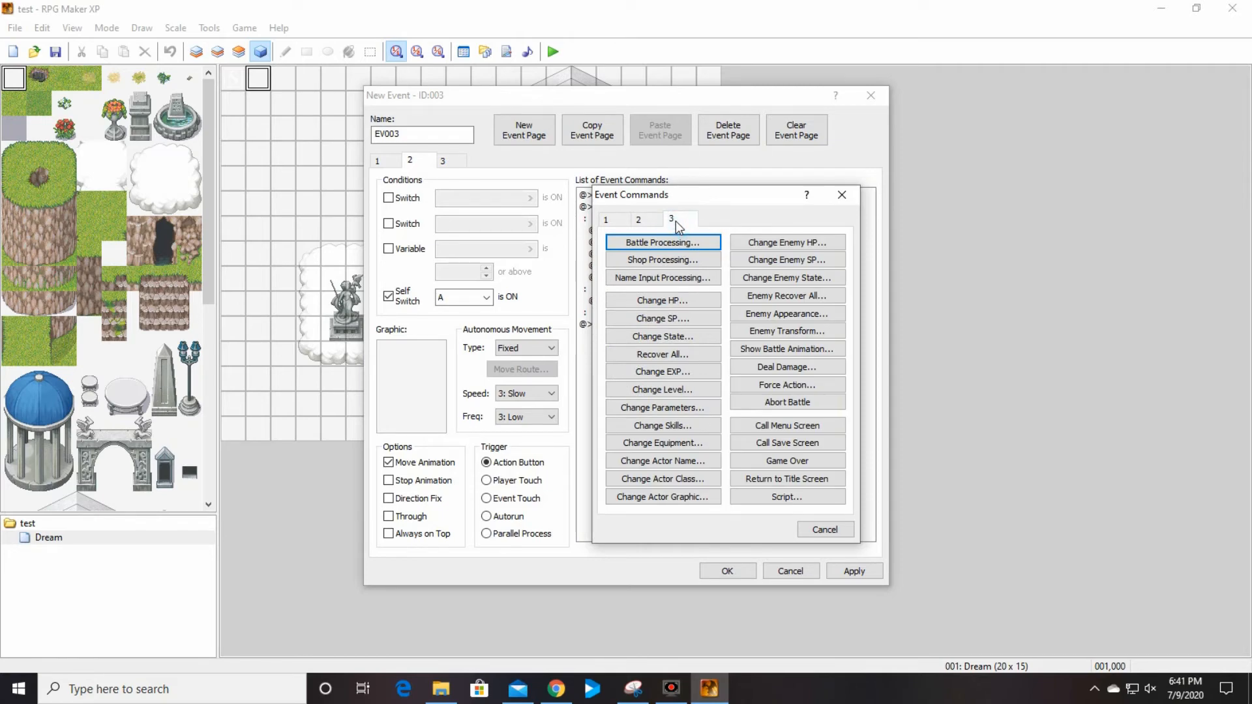
pyautogui.click(679, 222)
pyautogui.click(695, 500)
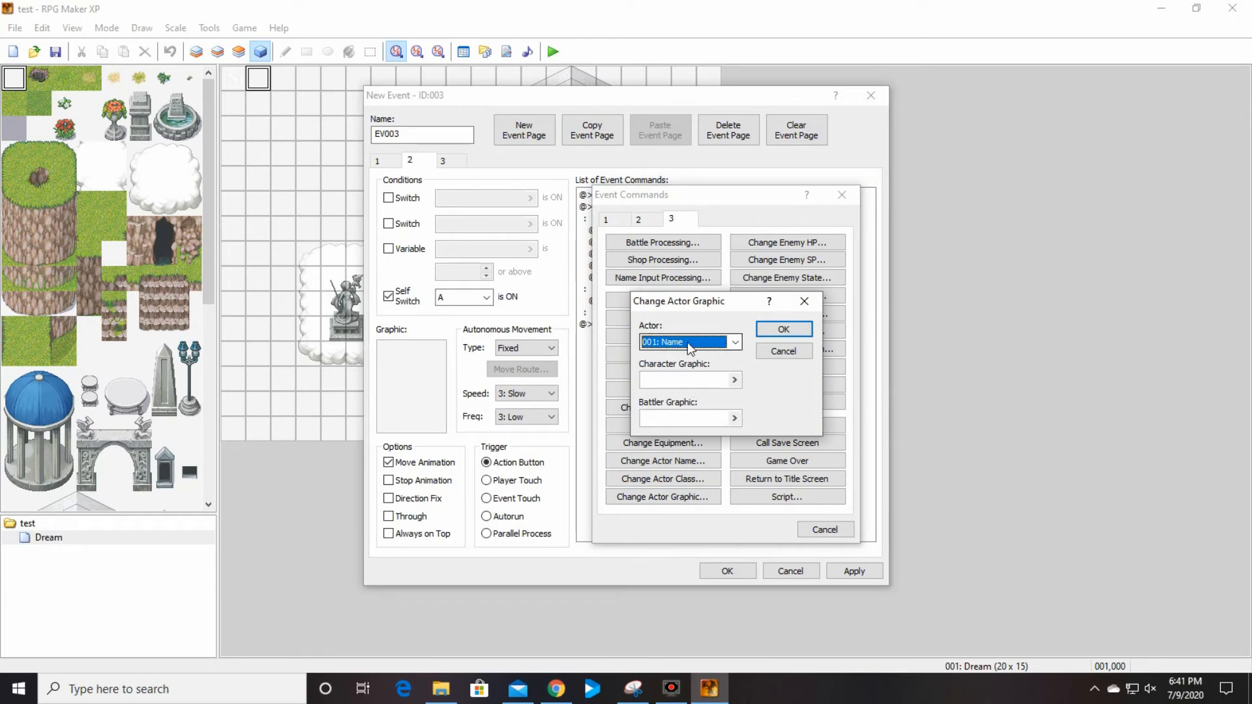
pyautogui.click(734, 381)
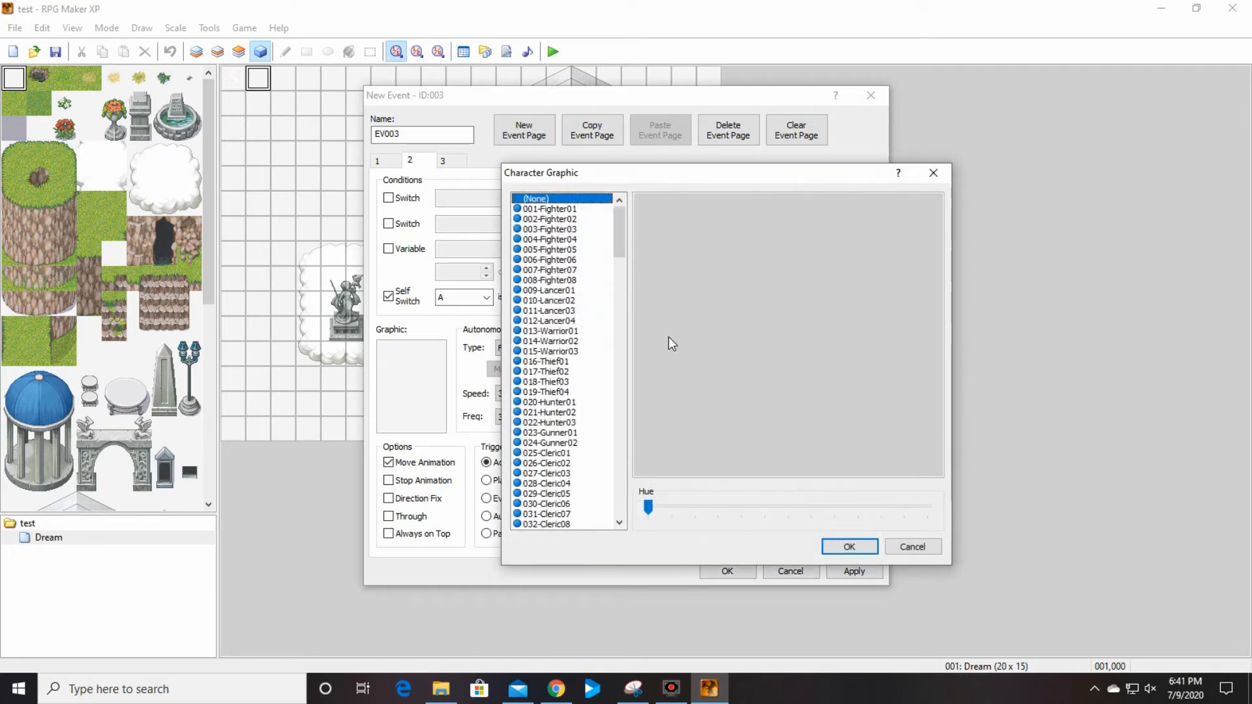
pyautogui.moveTo(620, 236); pyautogui.dragTo(601, 410)
pyautogui.scroll(-6, 578, 464)
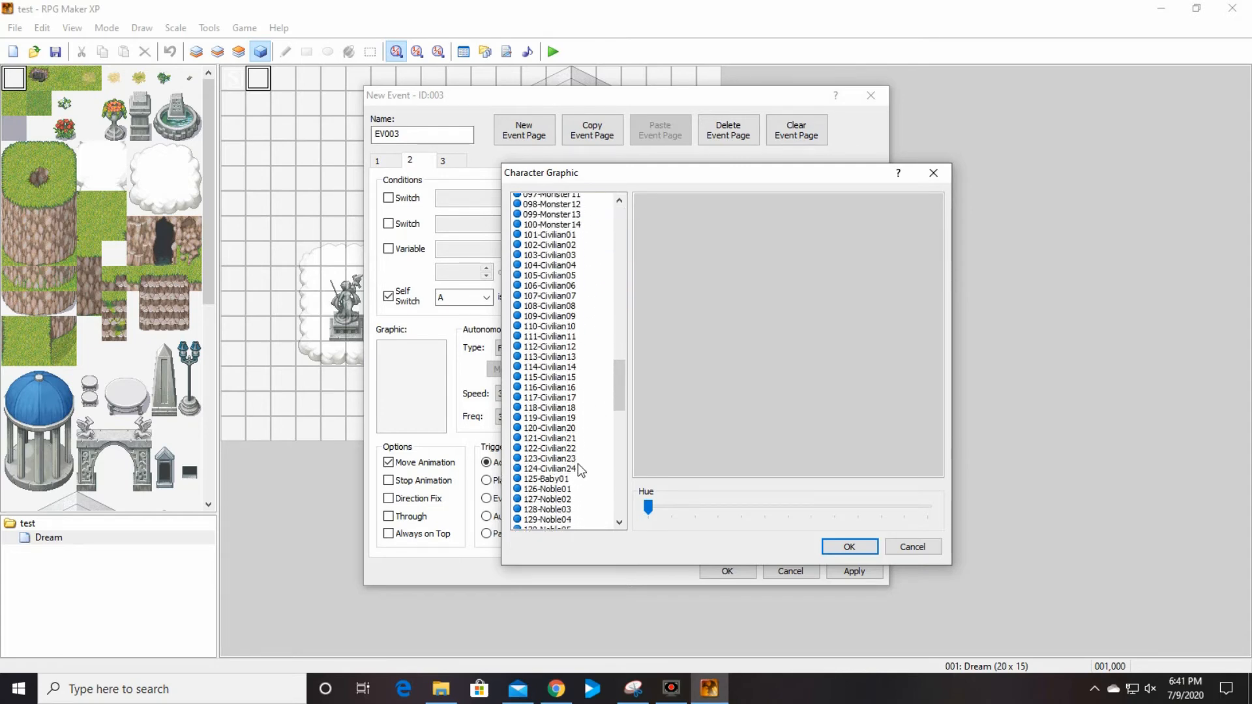
pyautogui.scroll(-6, 580, 465)
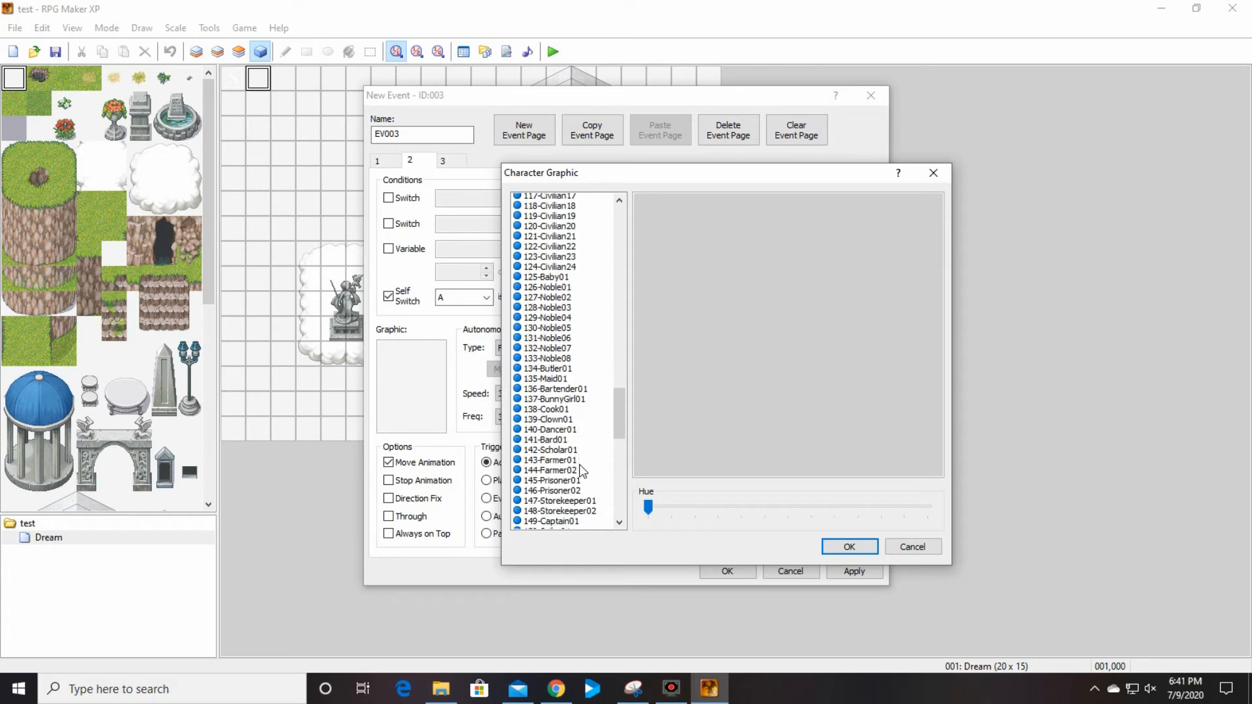
pyautogui.click(549, 443)
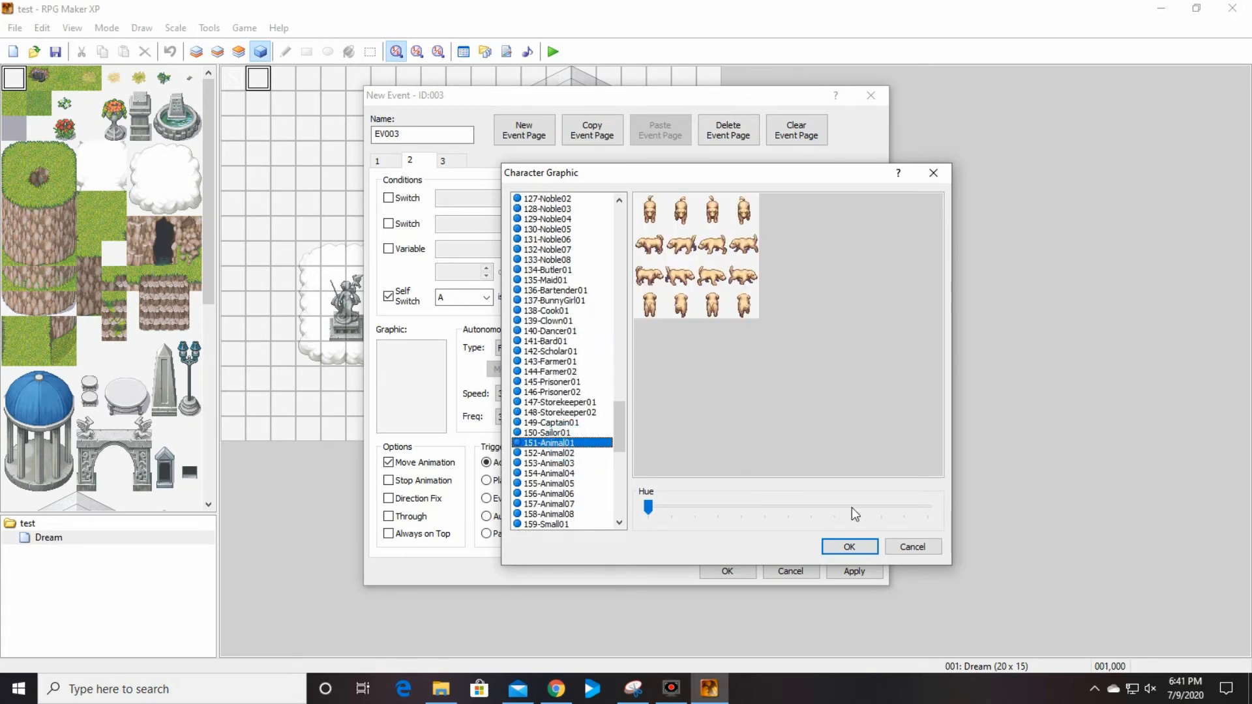
pyautogui.click(850, 546)
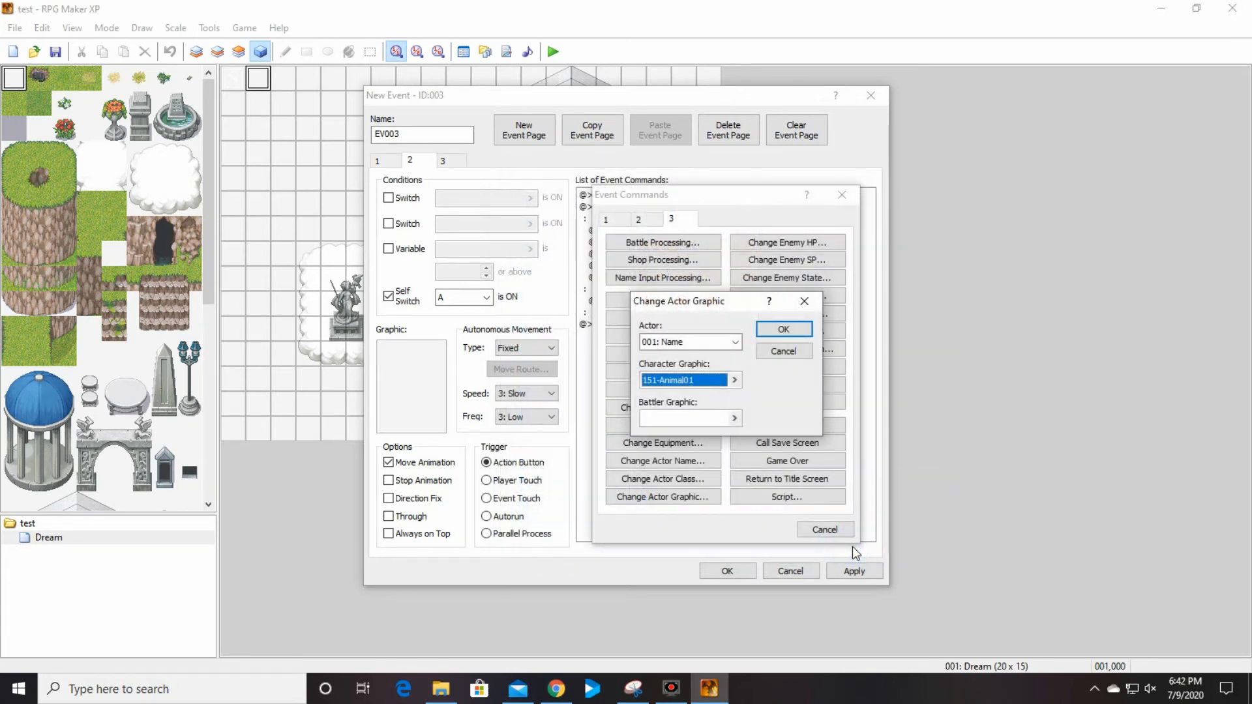
# Set the battler graphic to 083-Elemental01 and add the Change Actor Graphic command to the Fire branch
pyautogui.click(734, 419)
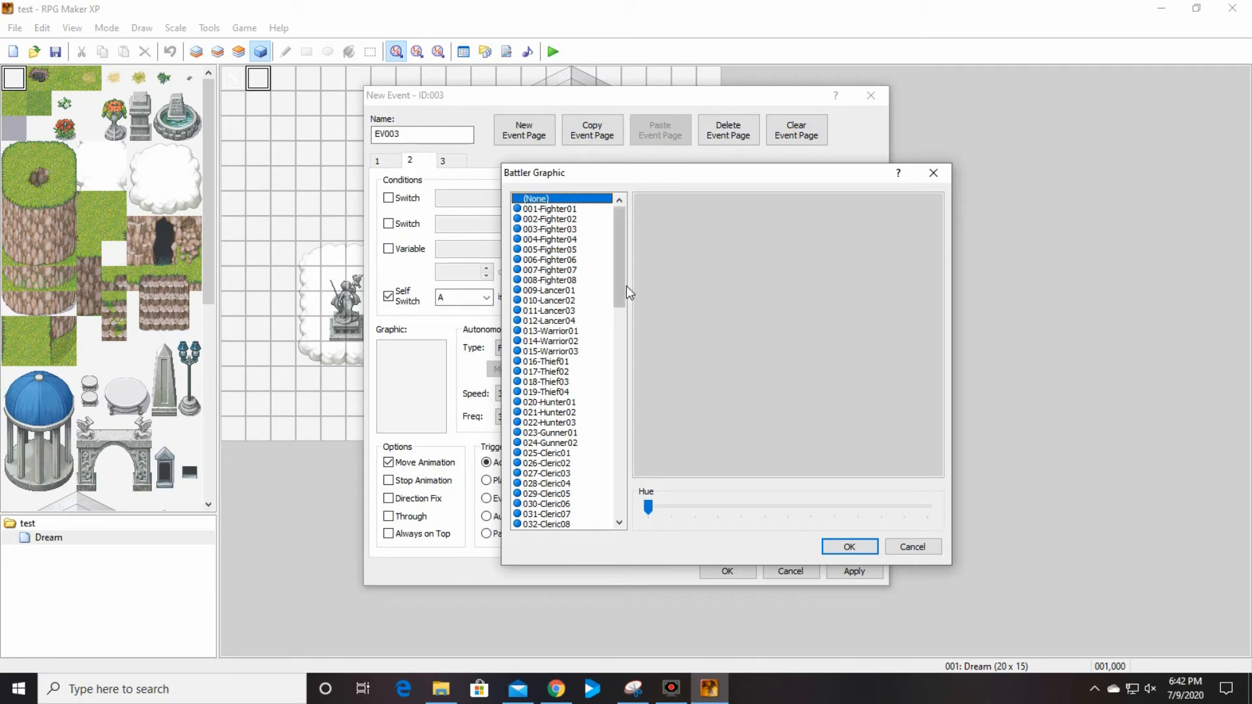
pyautogui.moveTo(625, 286); pyautogui.dragTo(629, 459)
pyautogui.click(571, 466)
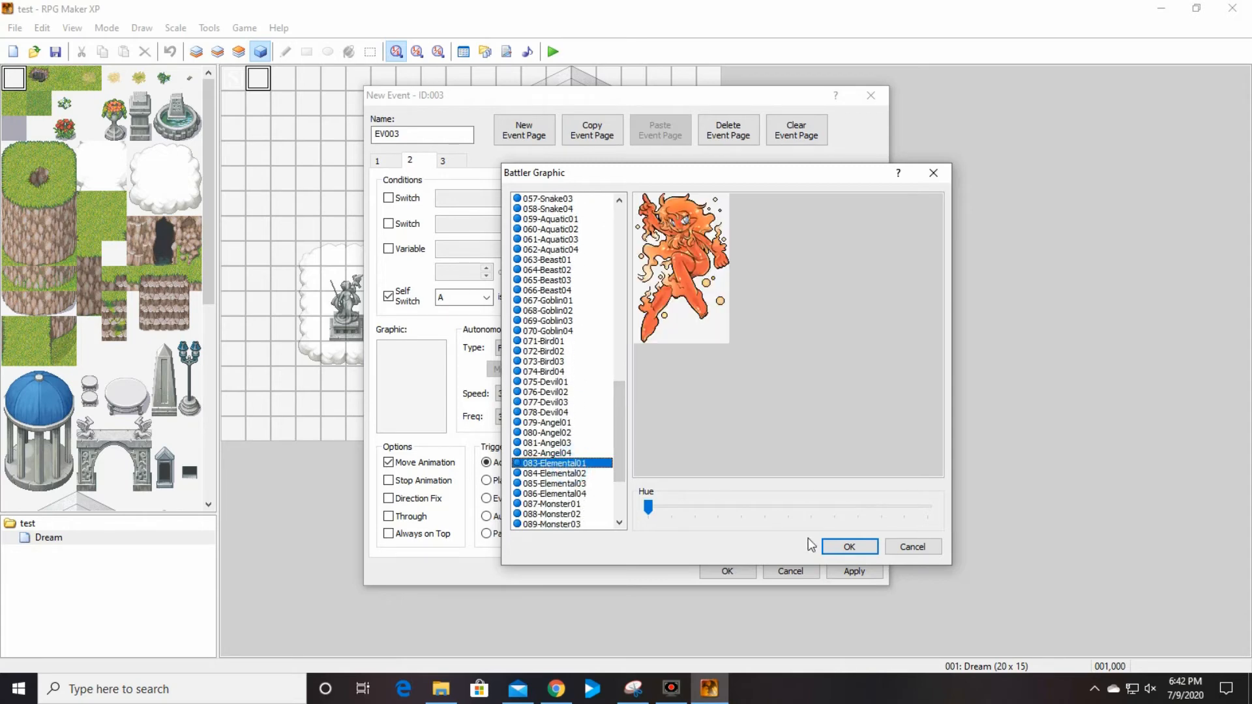
pyautogui.click(862, 552)
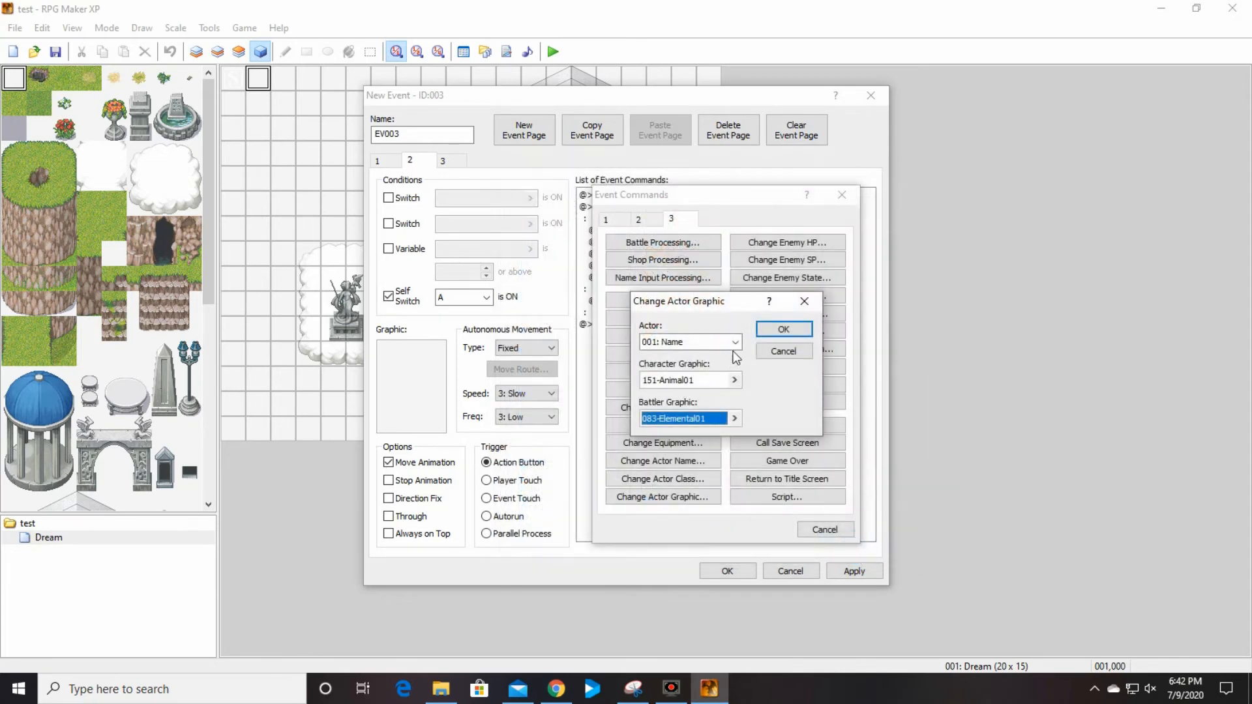
pyautogui.click(785, 329)
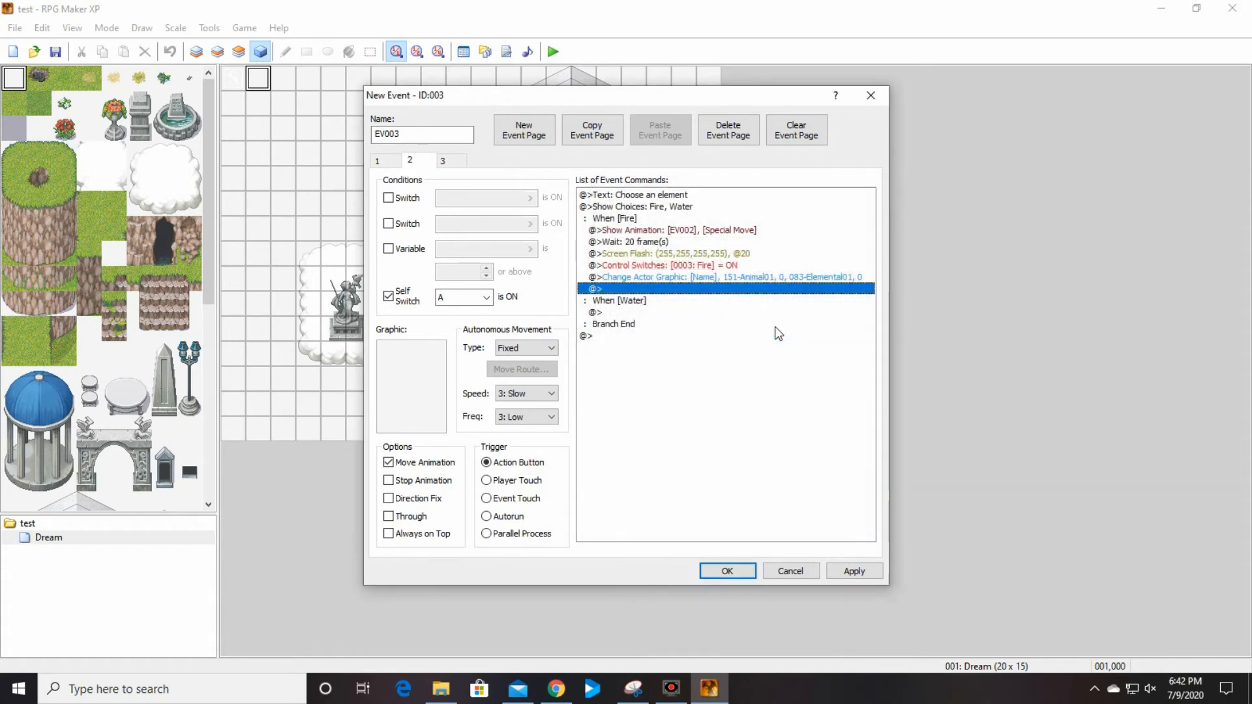
# Add a Set Move Route command for the Player that changes opacity to 0, below the actor graphic change
pyautogui.doubleClick(651, 294)
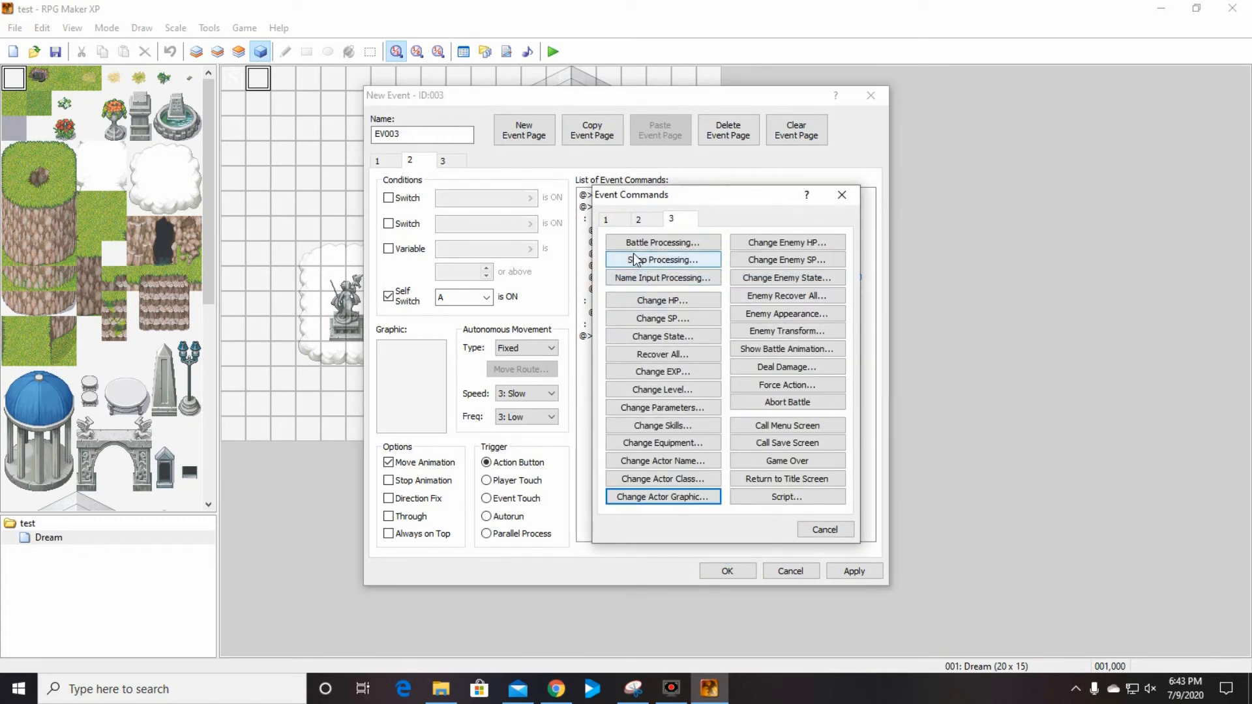
pyautogui.click(641, 221)
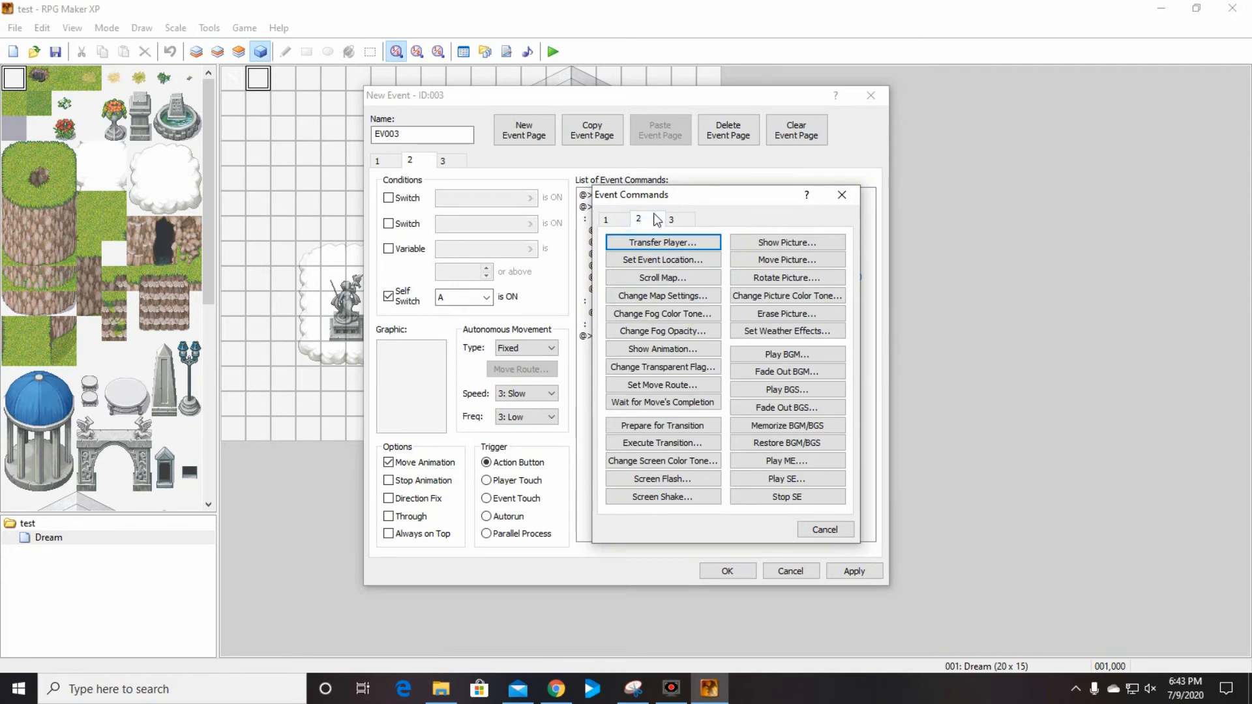
pyautogui.click(679, 384)
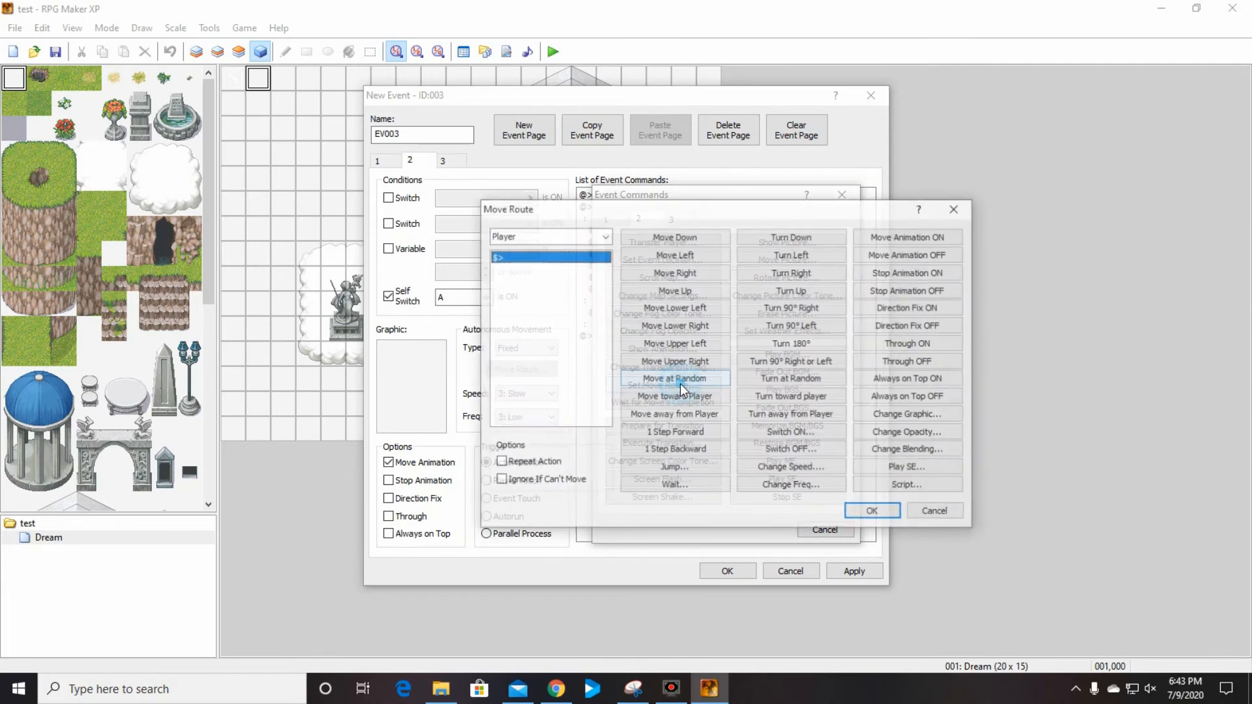
pyautogui.click(907, 434)
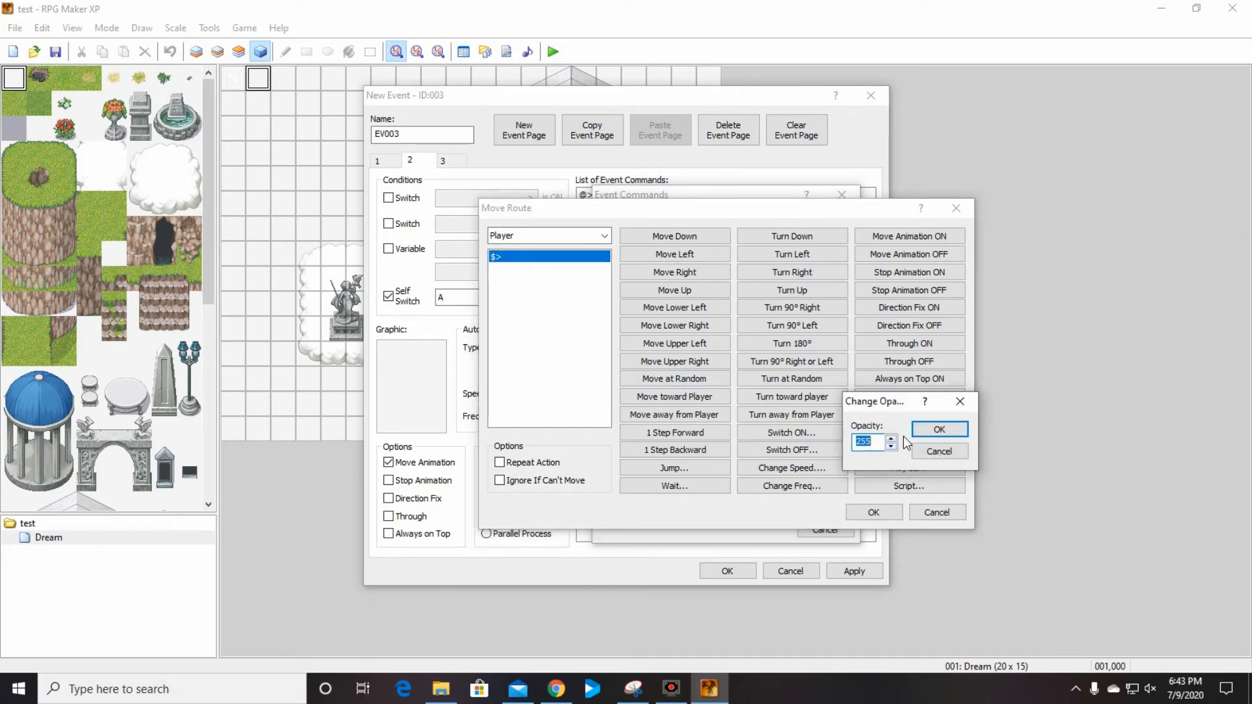
pyautogui.write('0')
pyautogui.click(958, 429)
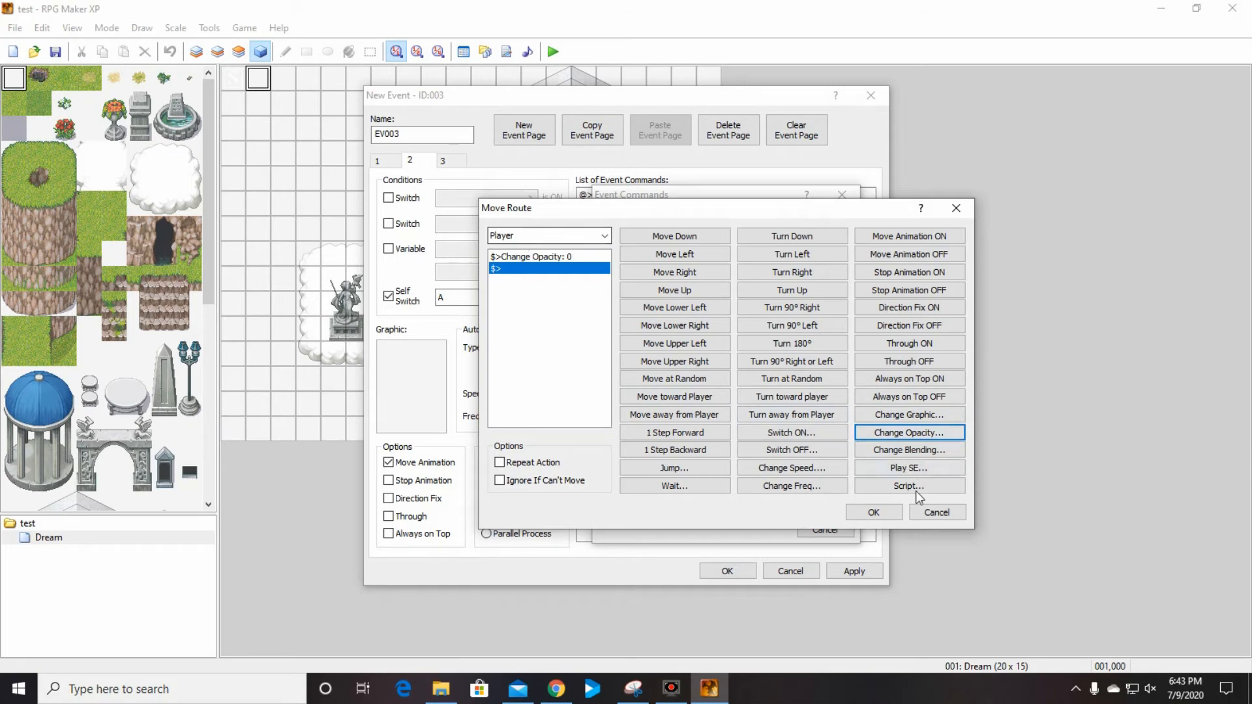
pyautogui.click(875, 513)
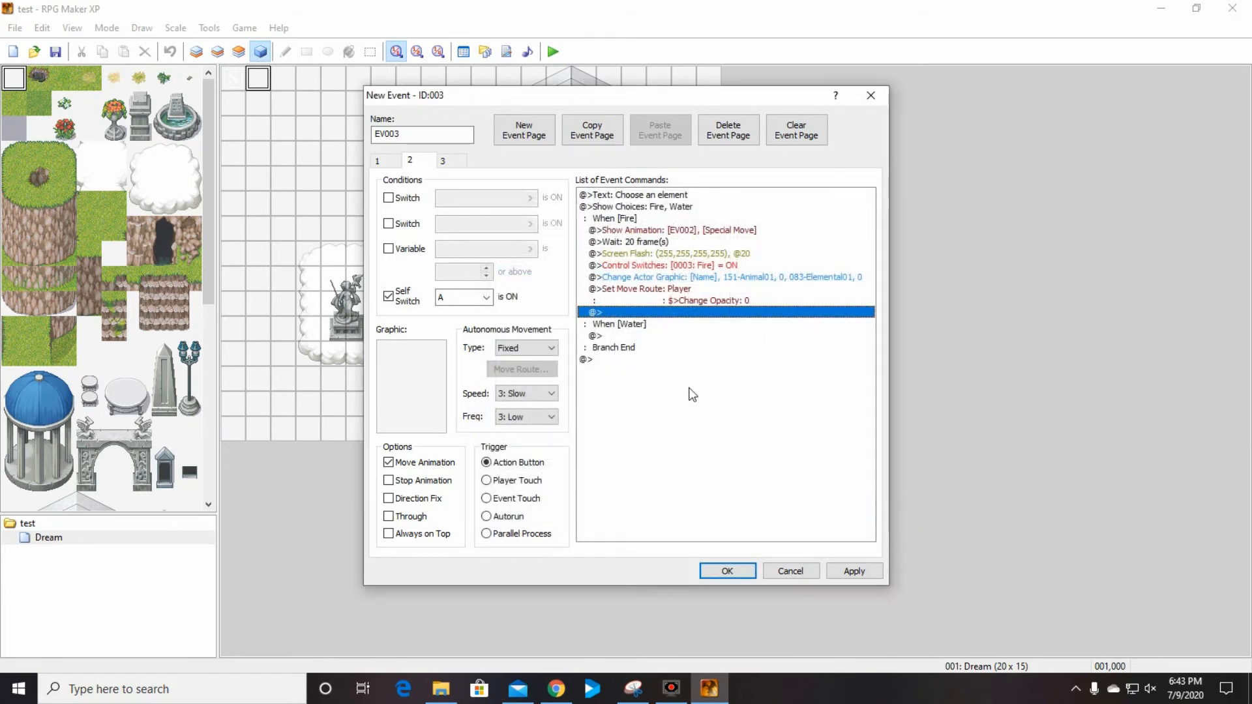
# Add a Wait command of 20 frames after the Player's move route in the Fire branch
pyautogui.click(629, 313)
pyautogui.doubleClick(629, 313)
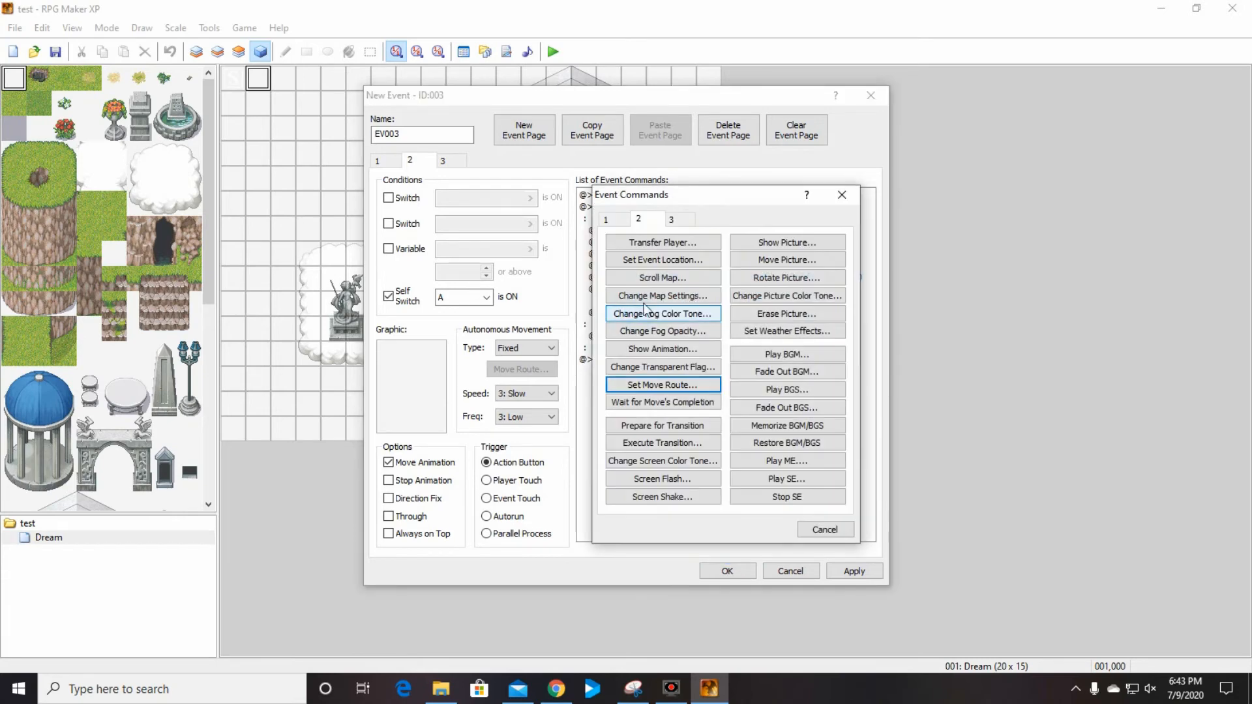
pyautogui.click(609, 220)
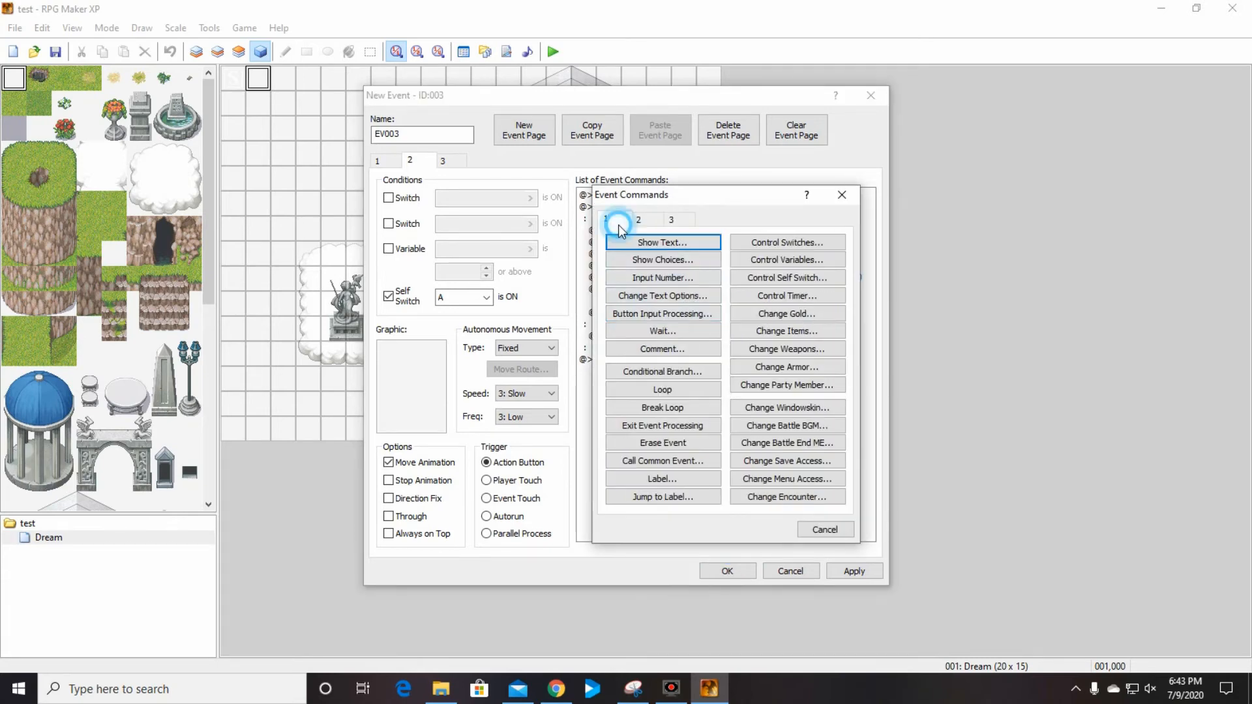
pyautogui.click(683, 332)
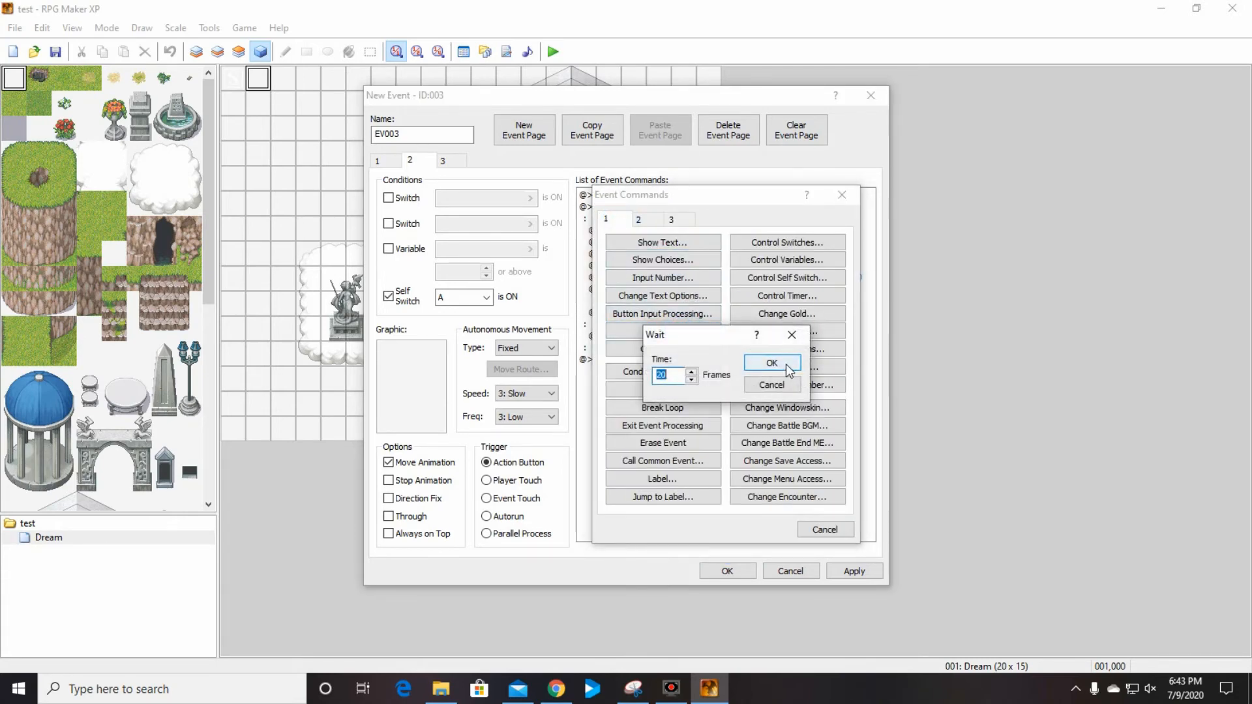
pyautogui.click(786, 365)
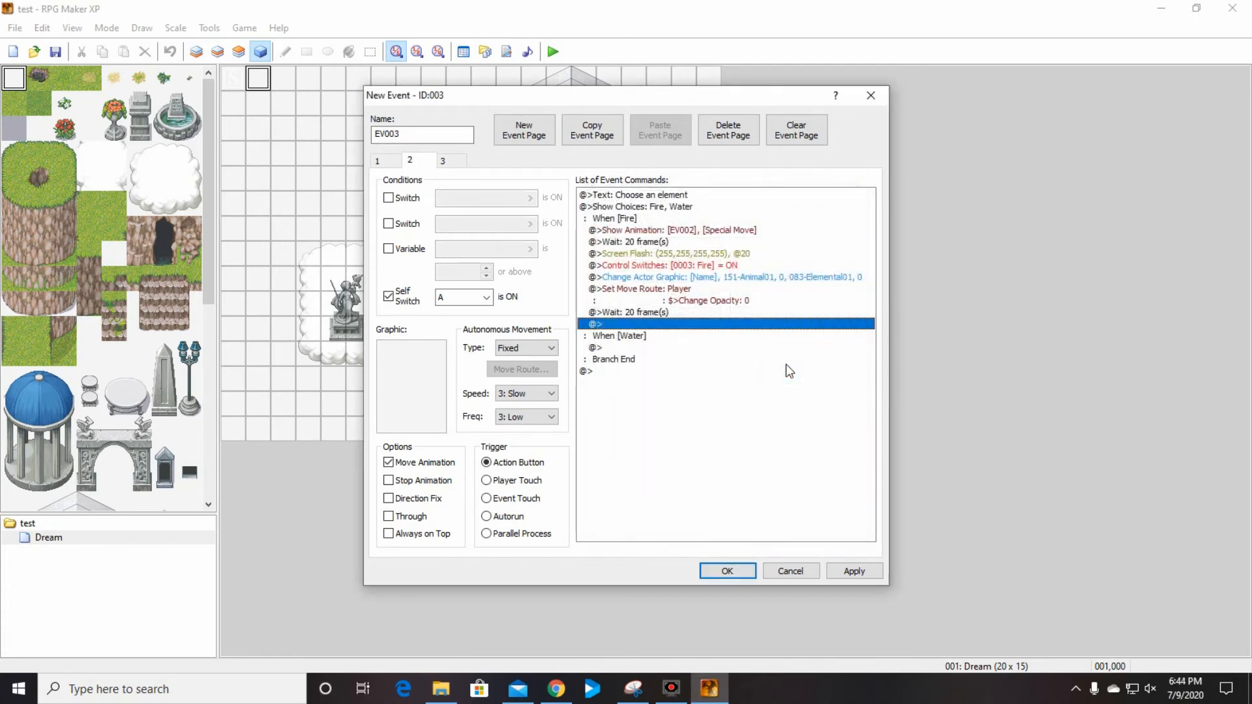
# Add a Show Text command reading "Your element has been chosen" at the end of the Fire branch
pyautogui.doubleClick(639, 325)
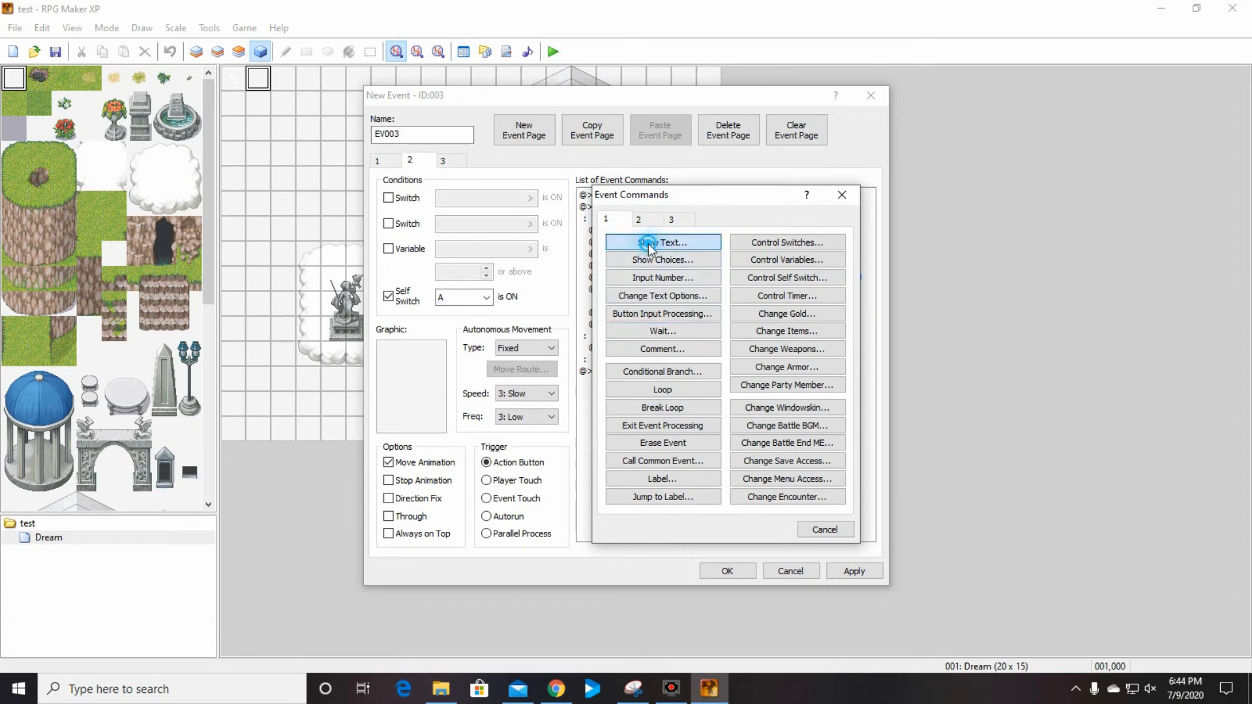
pyautogui.click(663, 242)
pyautogui.write('Your ')
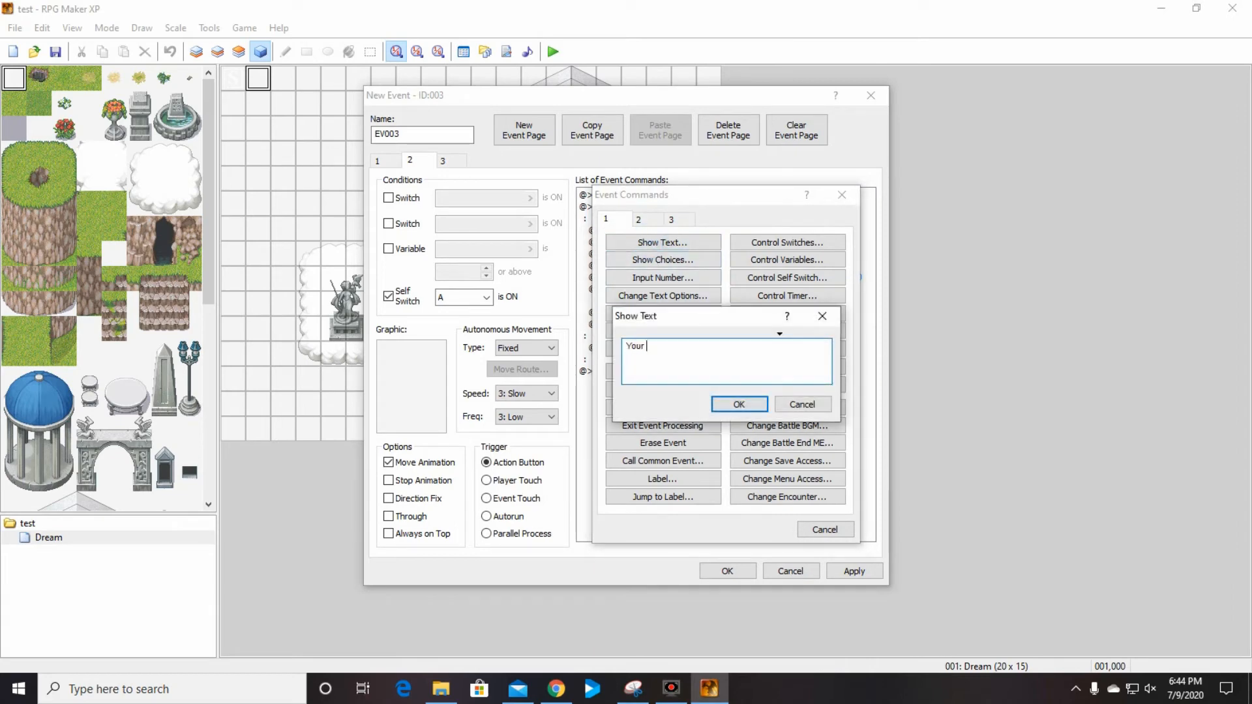
pyautogui.write('element has been chosen')
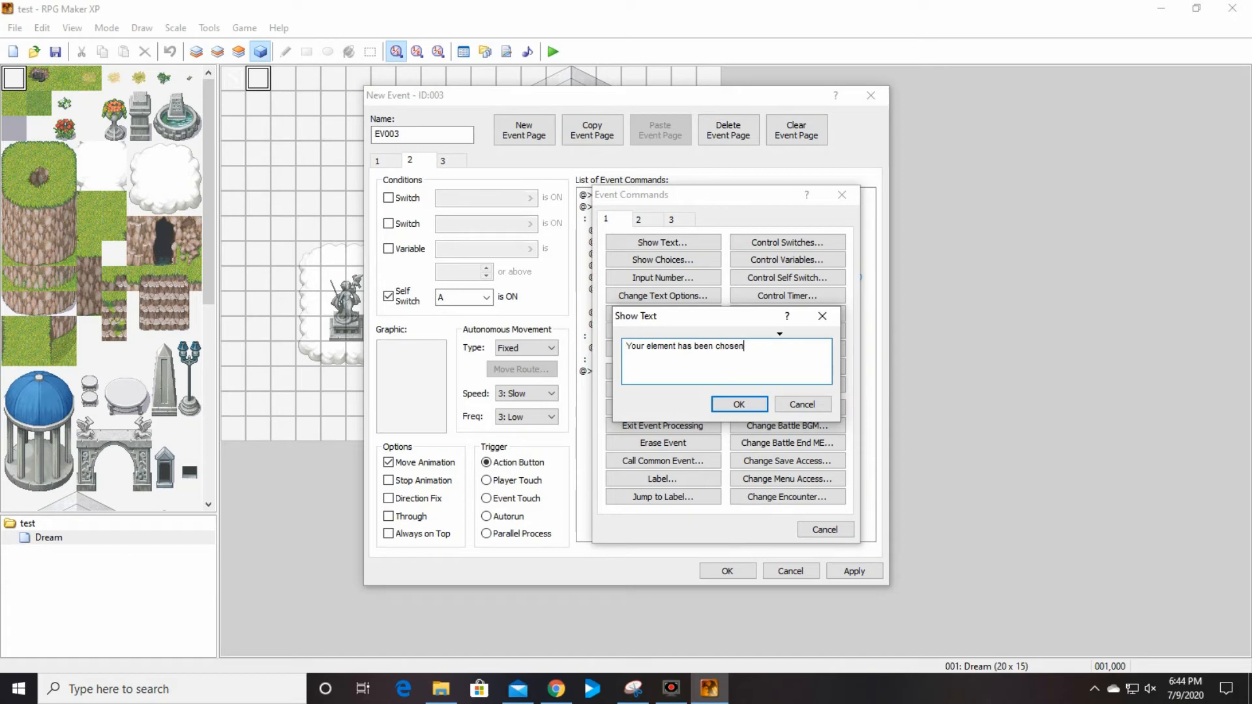
pyautogui.click(739, 405)
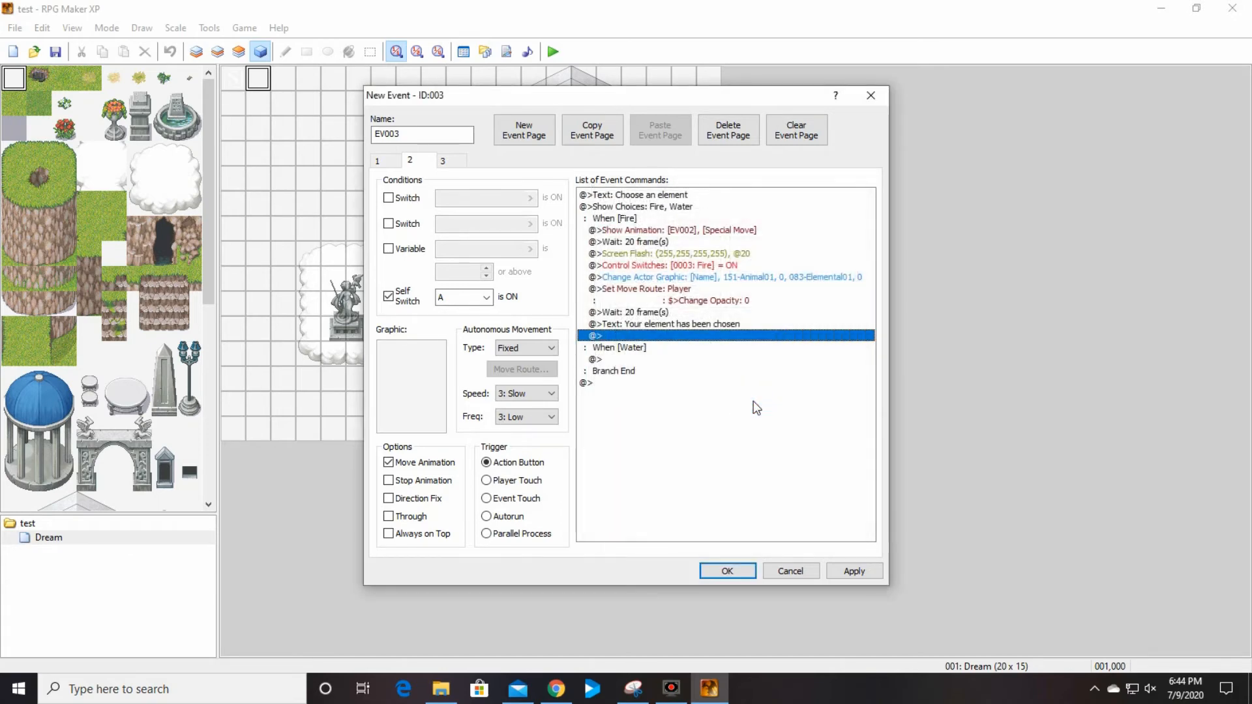
# Select the Show Animation command at the start of the second page's Fire branch
pyautogui.click(624, 356)
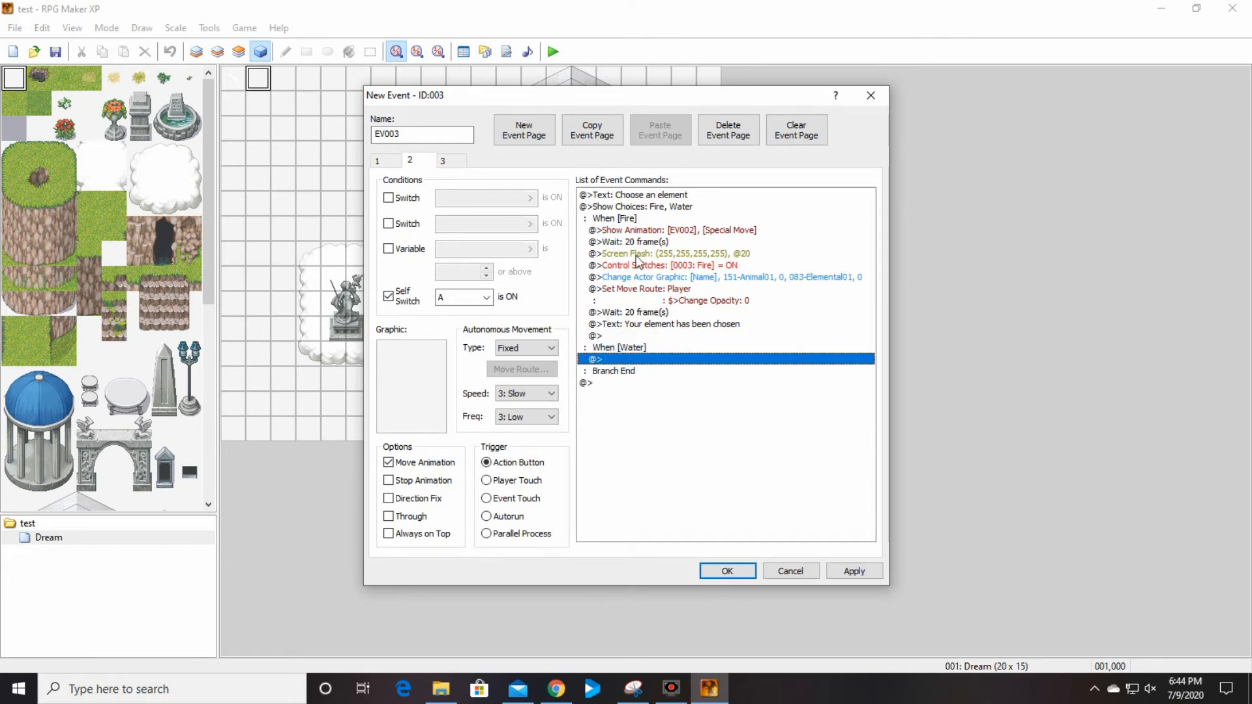
pyautogui.click(646, 231)
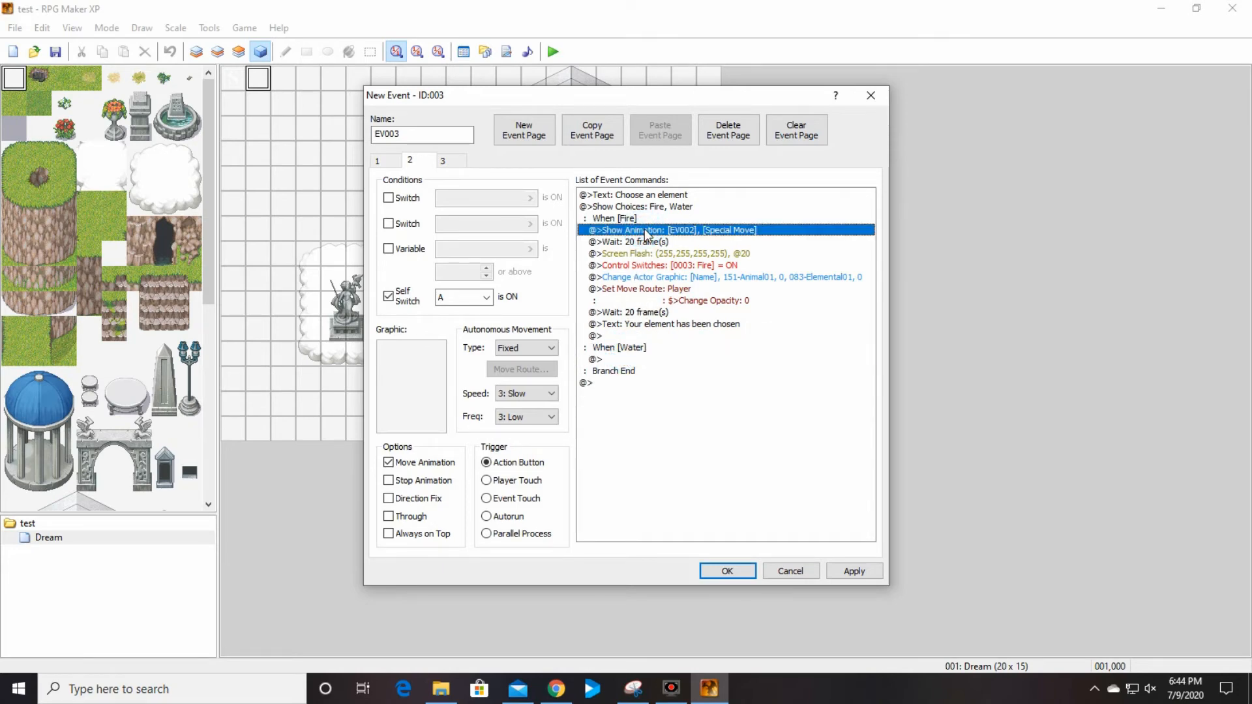
# Copy the Show Animation, Wait and Screen Flash commands from the Fire branch into the empty Water branch
pyautogui.keyDown('shift'); pyautogui.click(724, 255); pyautogui.keyUp('shift')
pyautogui.rightClick(725, 256)
pyautogui.click(753, 322)
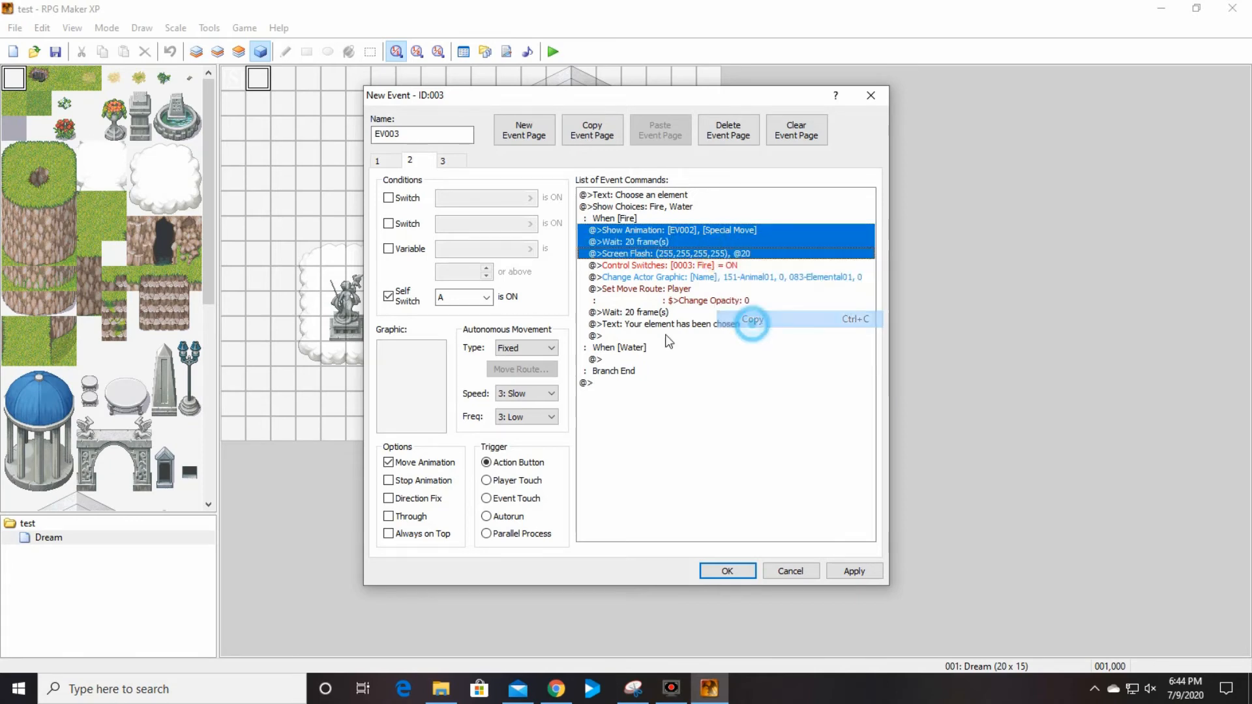
pyautogui.click(633, 359)
pyautogui.rightClick(632, 359)
pyautogui.click(686, 438)
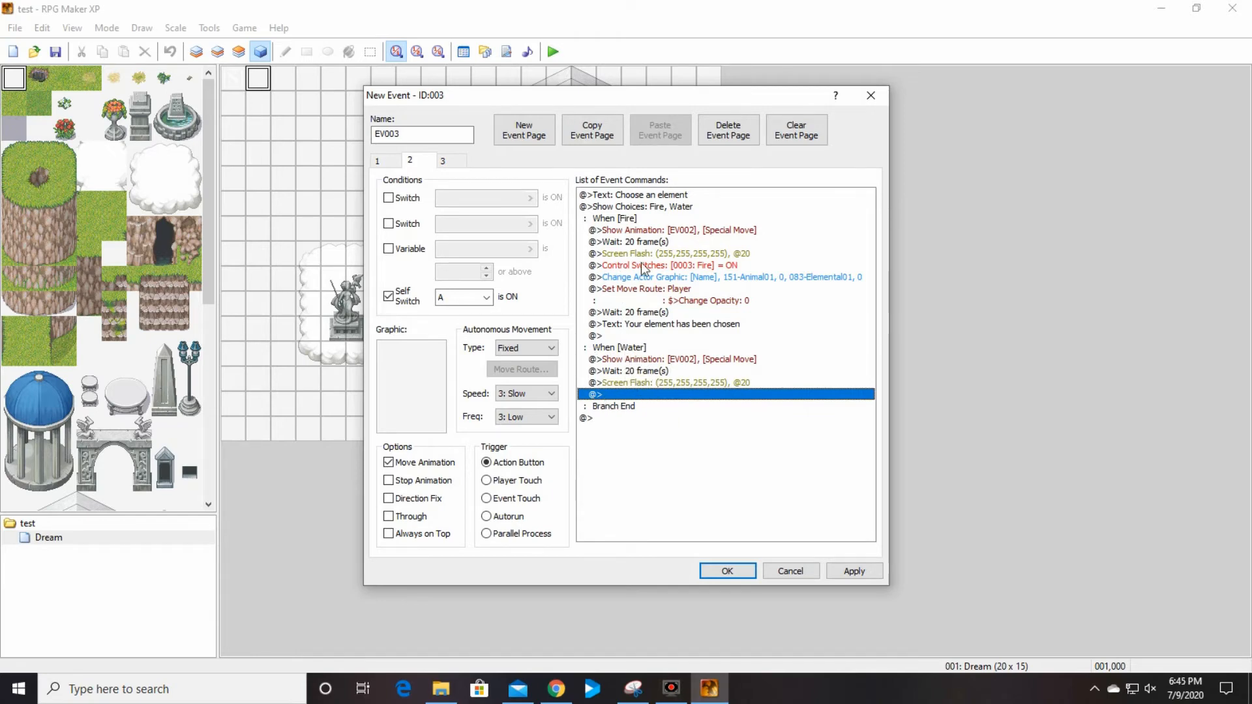
pyautogui.click(635, 395)
pyautogui.click(631, 405)
pyautogui.click(631, 396)
pyautogui.click(632, 406)
pyautogui.click(634, 395)
pyautogui.click(615, 406)
pyautogui.click(615, 392)
pyautogui.click(625, 334)
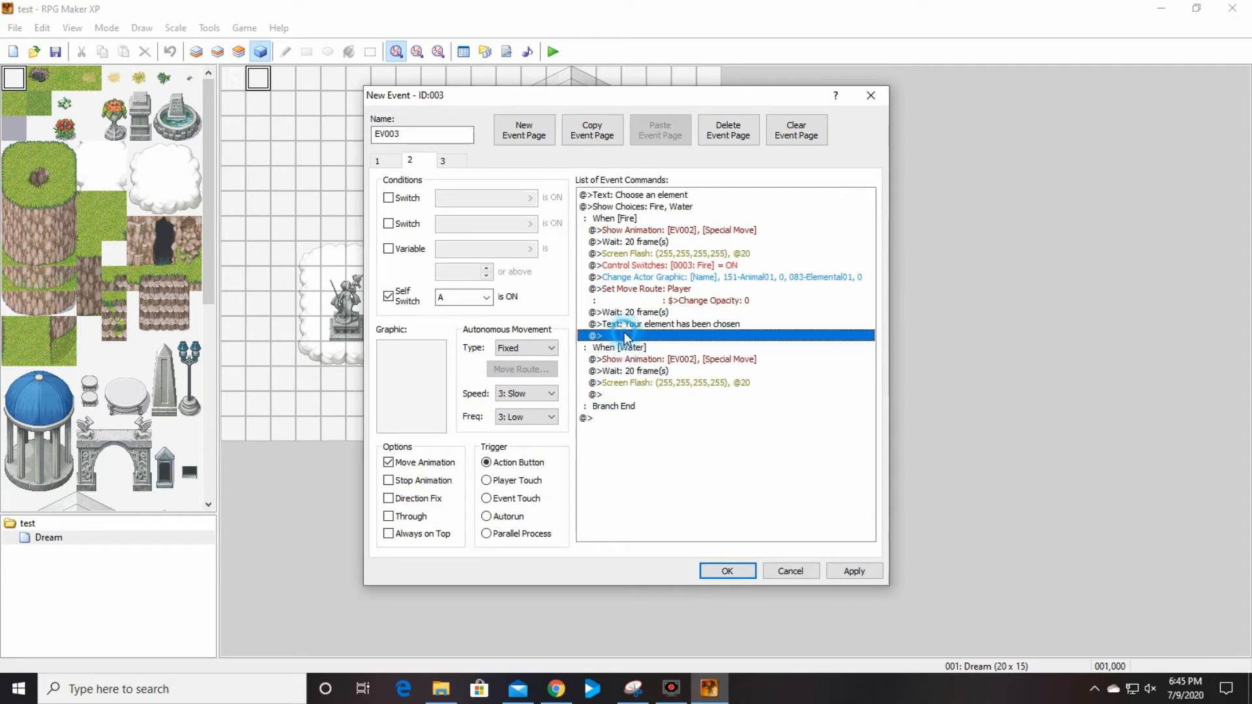
# Add a Control Switches command to the end of the Water branch, naming switch 0004 Water and setting it ON
pyautogui.doubleClick(638, 396)
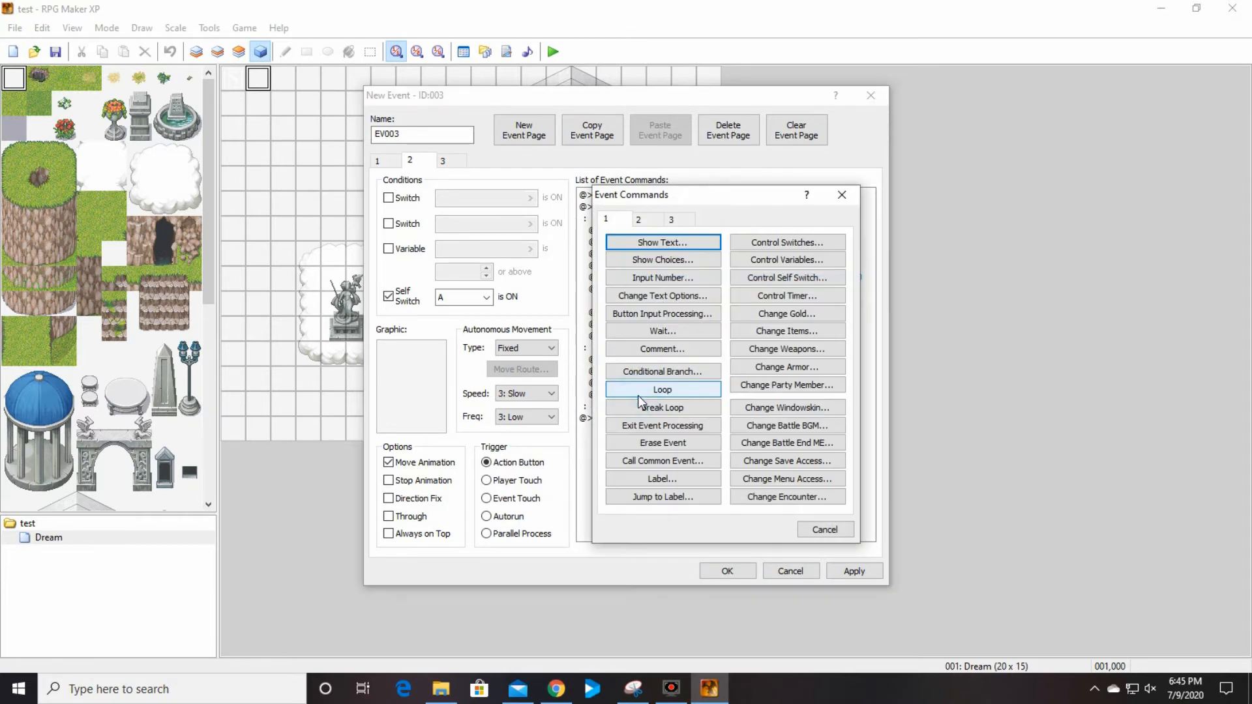
pyautogui.click(798, 242)
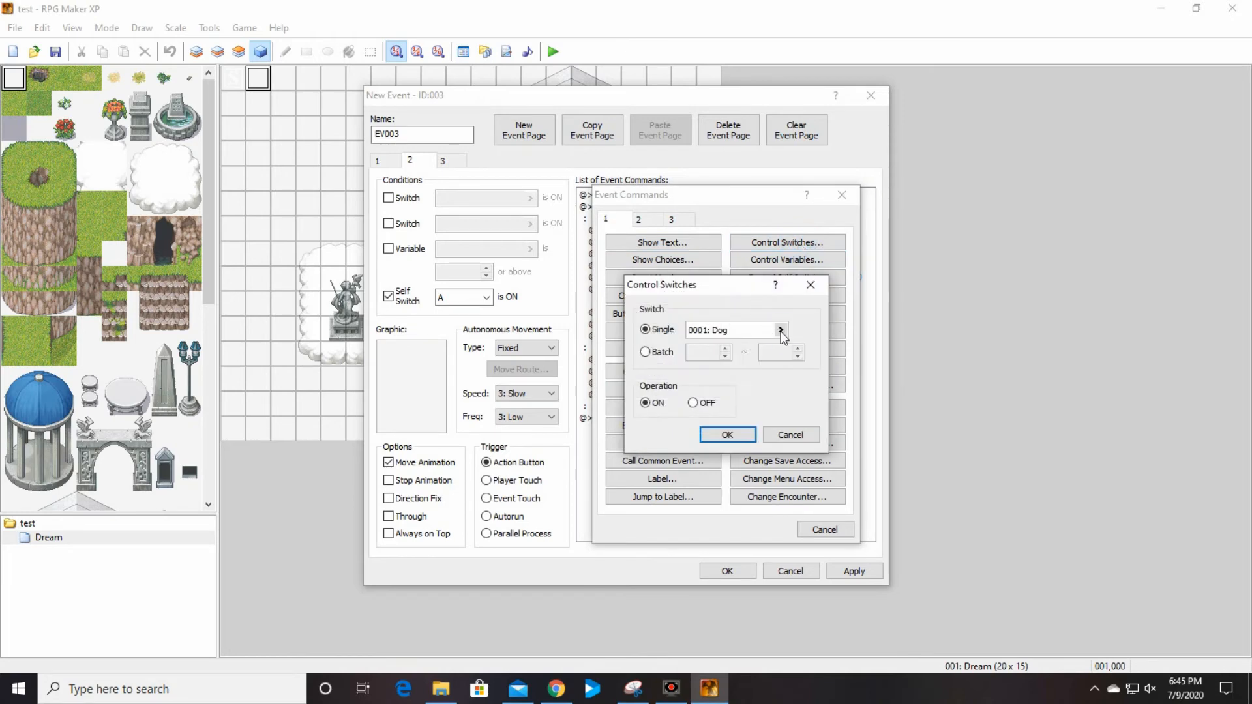
pyautogui.click(781, 332)
pyautogui.click(731, 258)
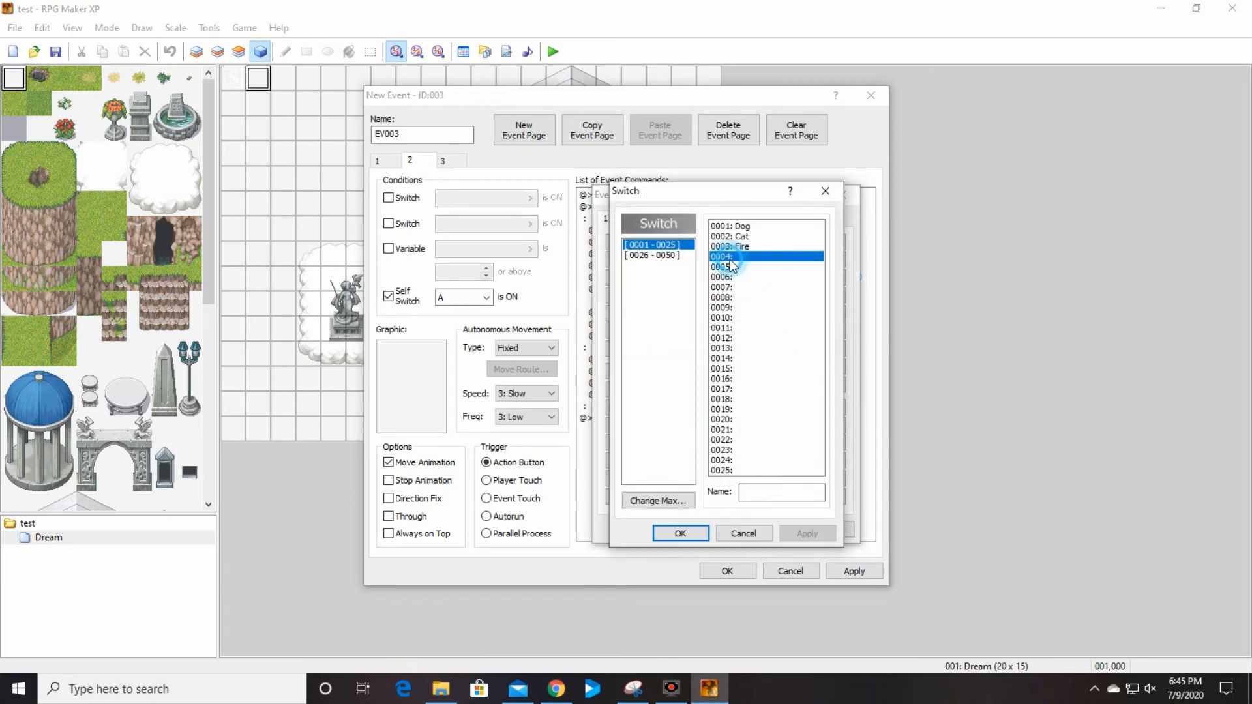
pyautogui.click(772, 493)
pyautogui.write('Water')
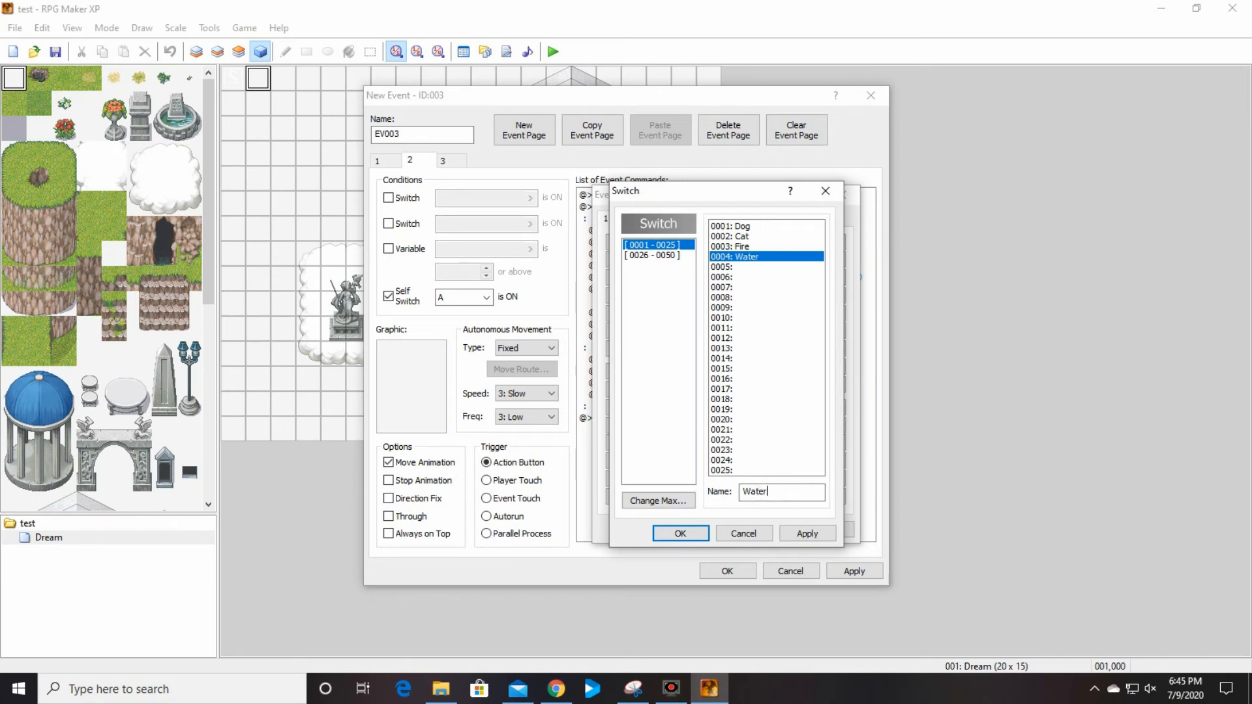
pyautogui.click(680, 534)
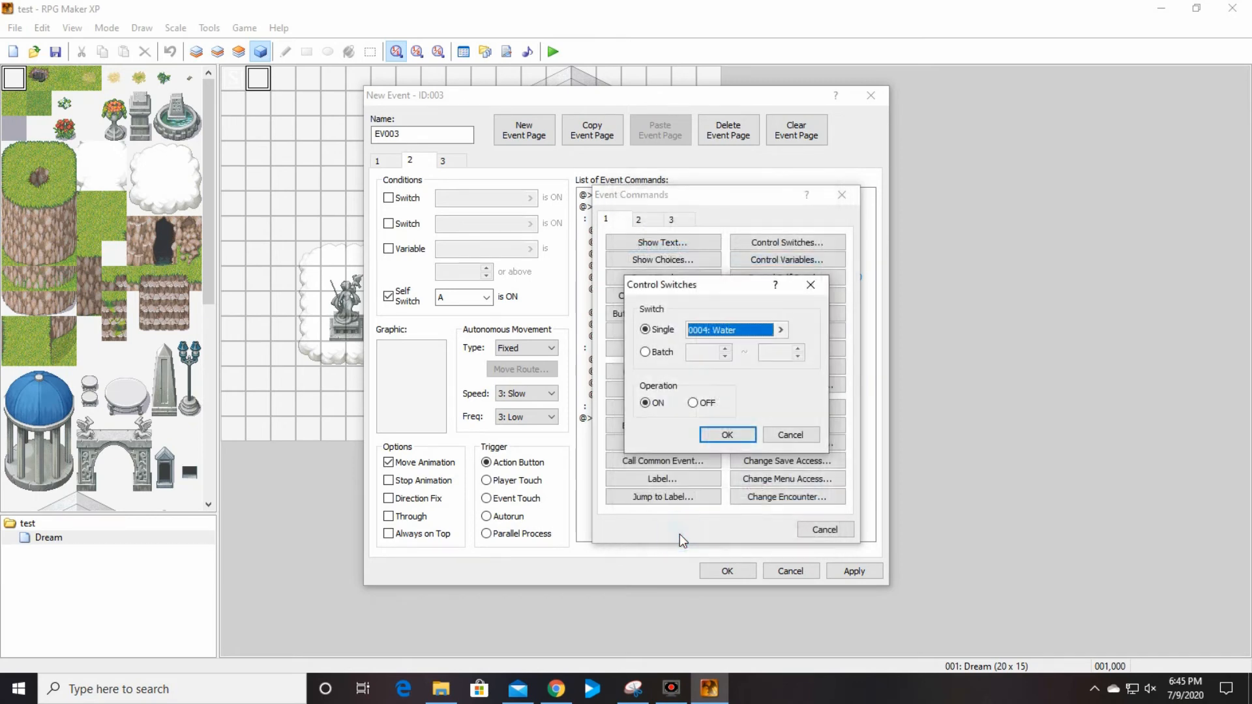
pyautogui.click(748, 435)
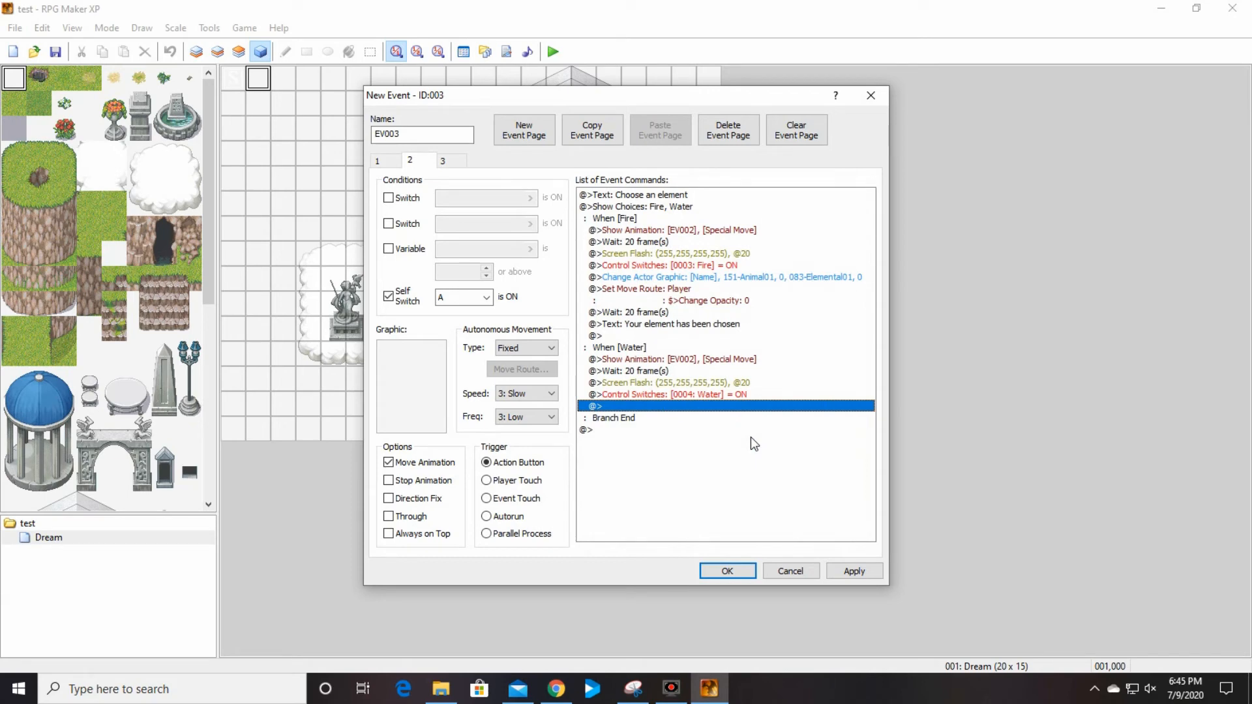
# Start a Change Actor Graphic command after the Water switch for actor 001: Name, with 151-Animal01 as character graphic
pyautogui.doubleClick(628, 406)
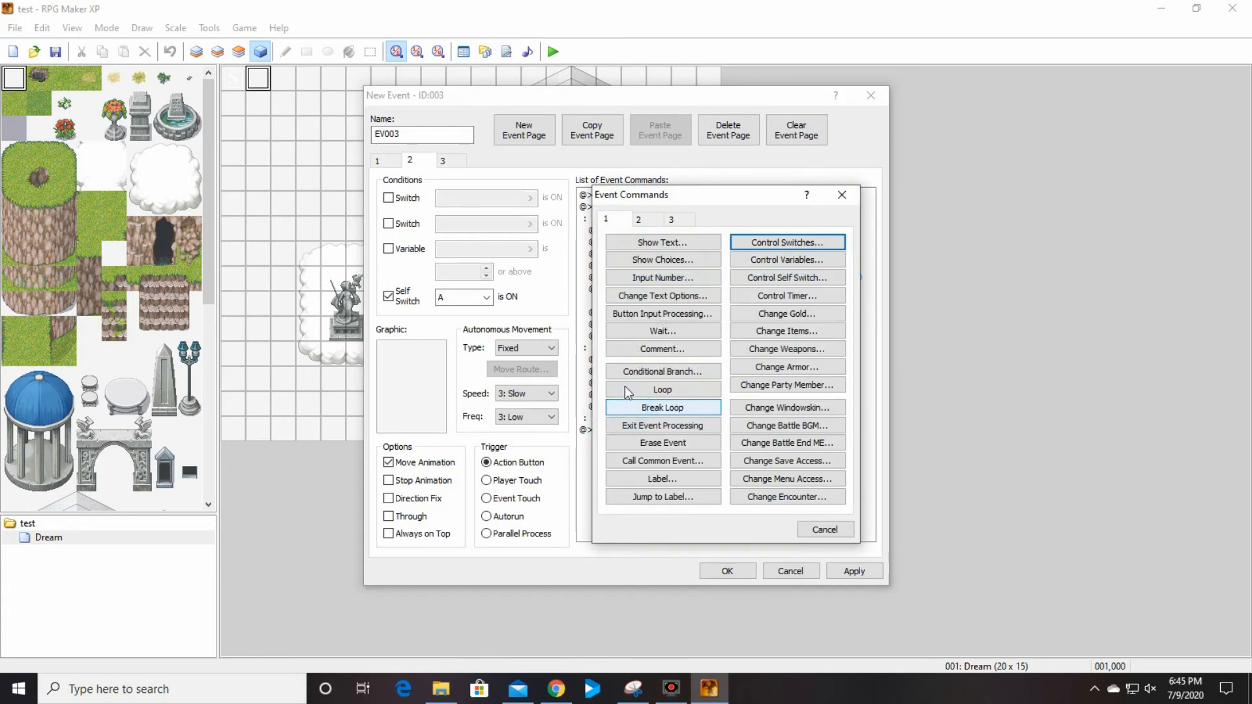
pyautogui.click(674, 220)
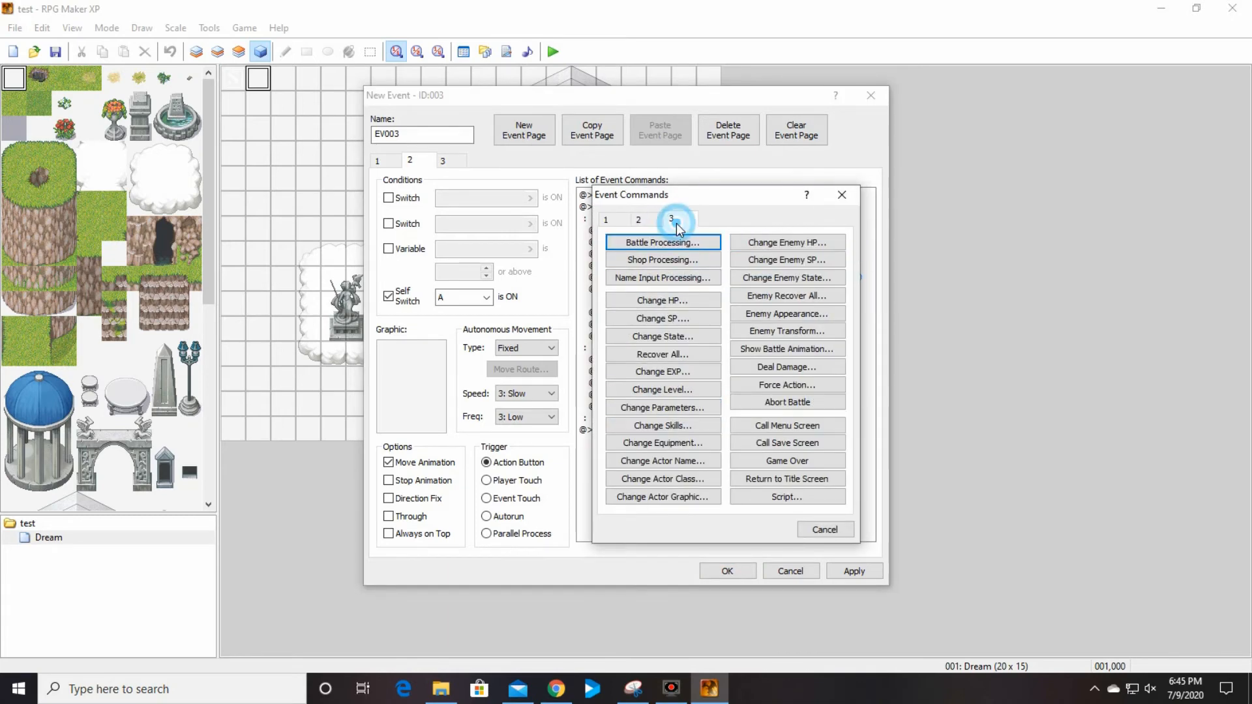
pyautogui.click(660, 497)
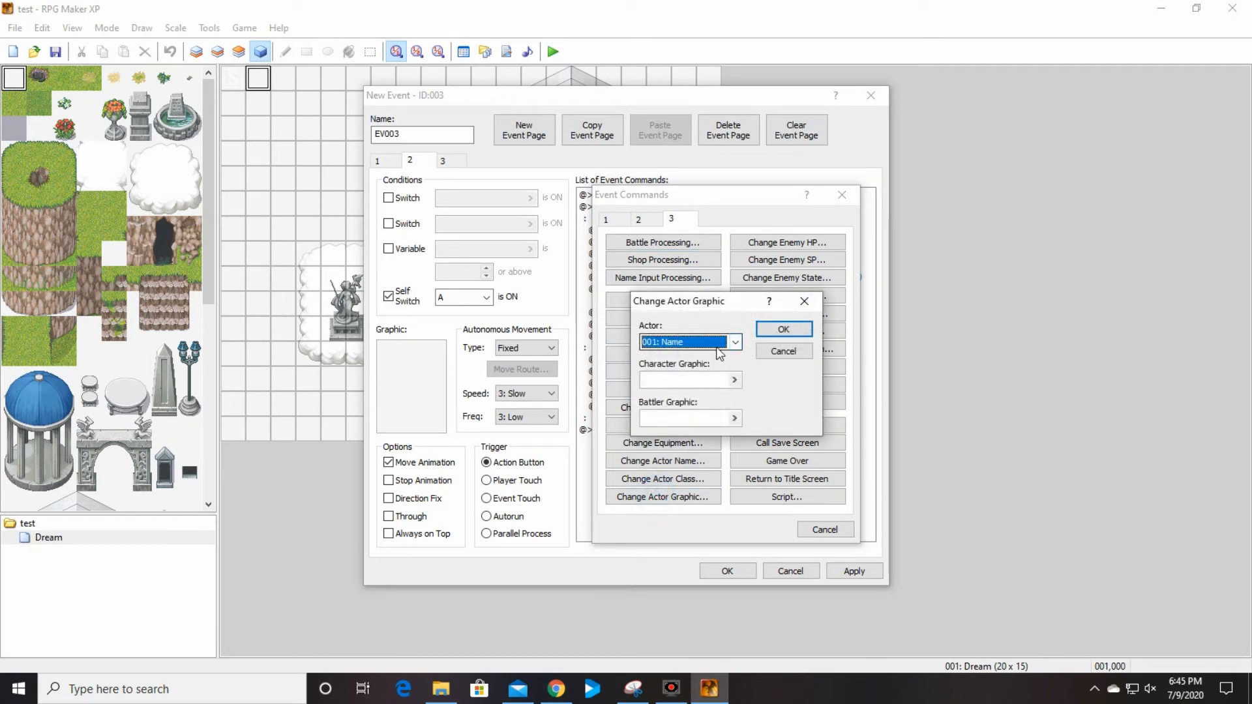
pyautogui.click(735, 381)
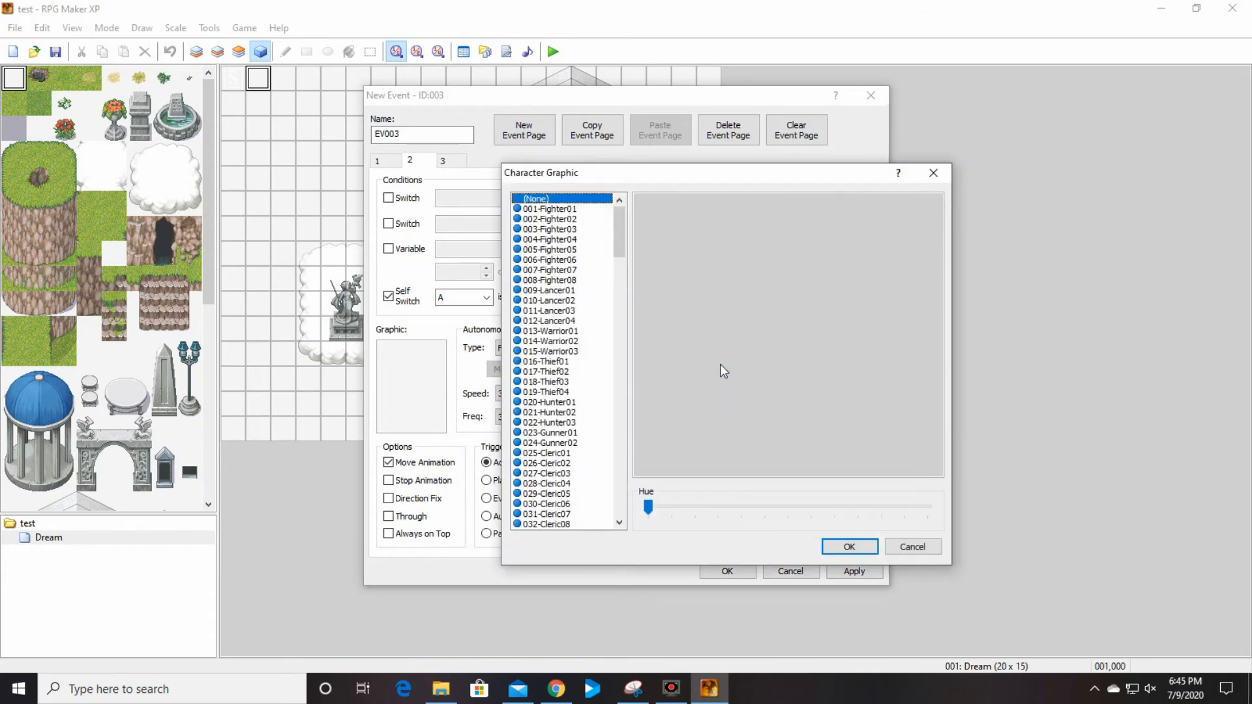
pyautogui.moveTo(621, 221); pyautogui.dragTo(635, 414)
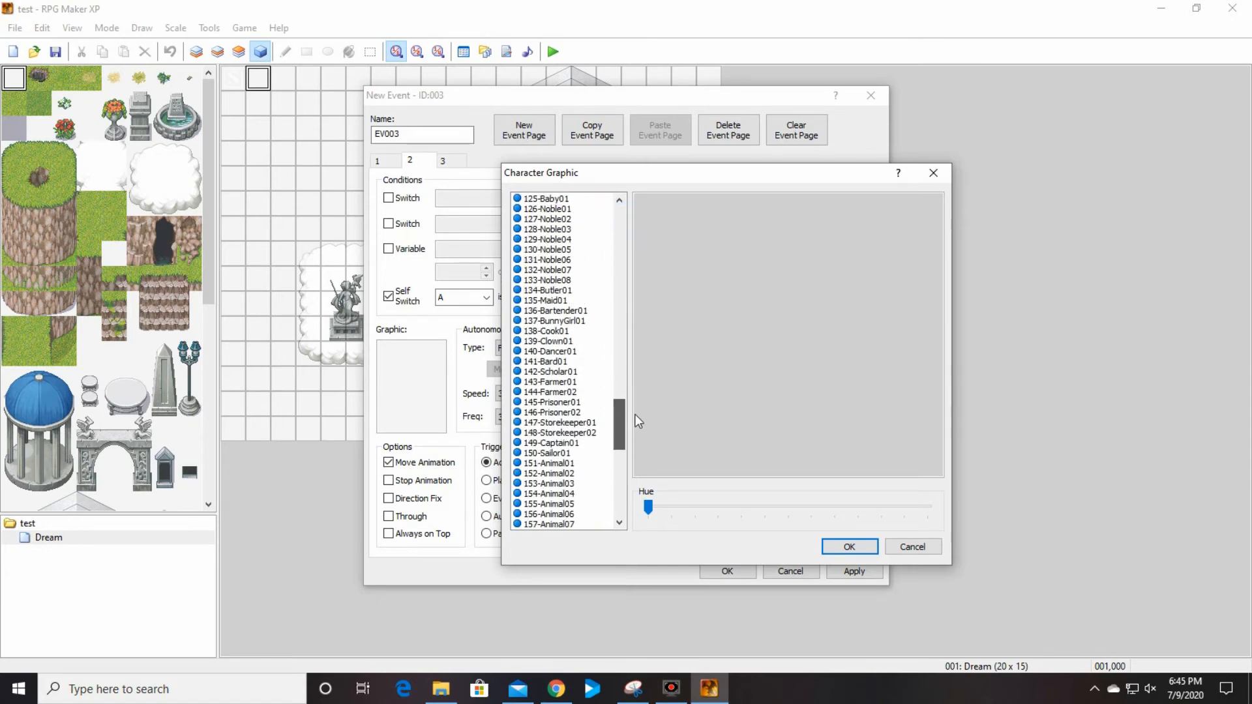
pyautogui.click(547, 464)
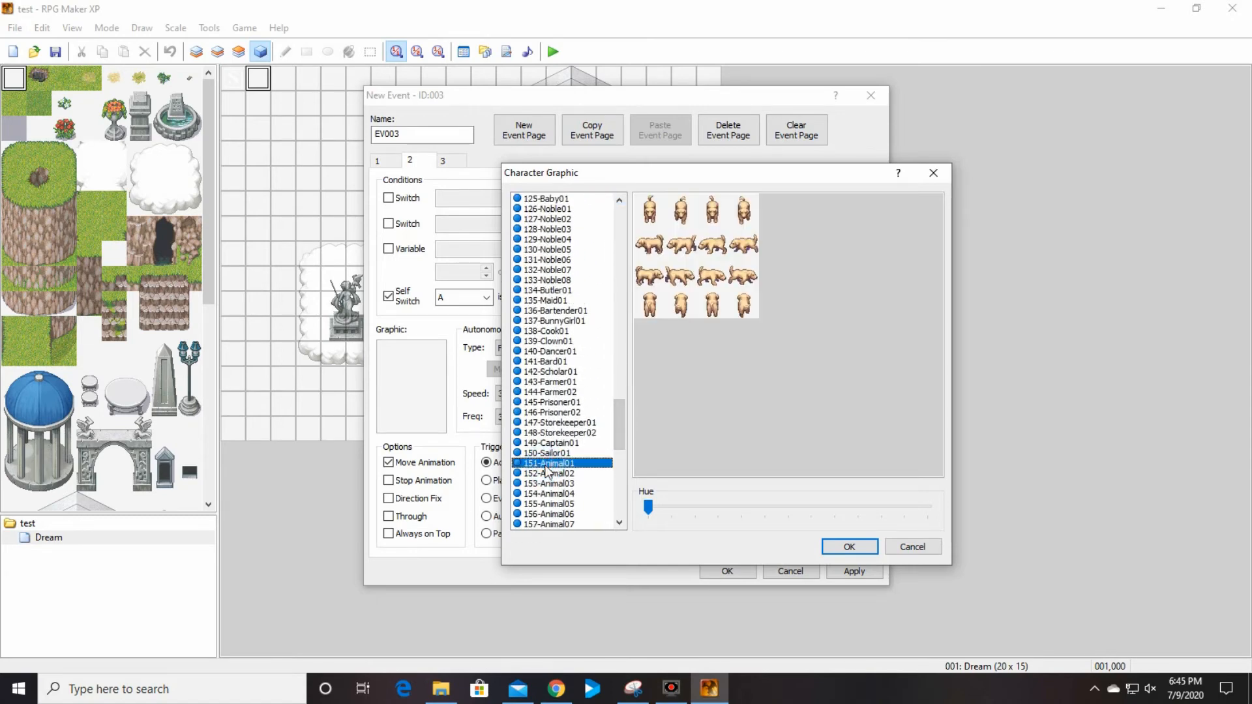
pyautogui.click(849, 548)
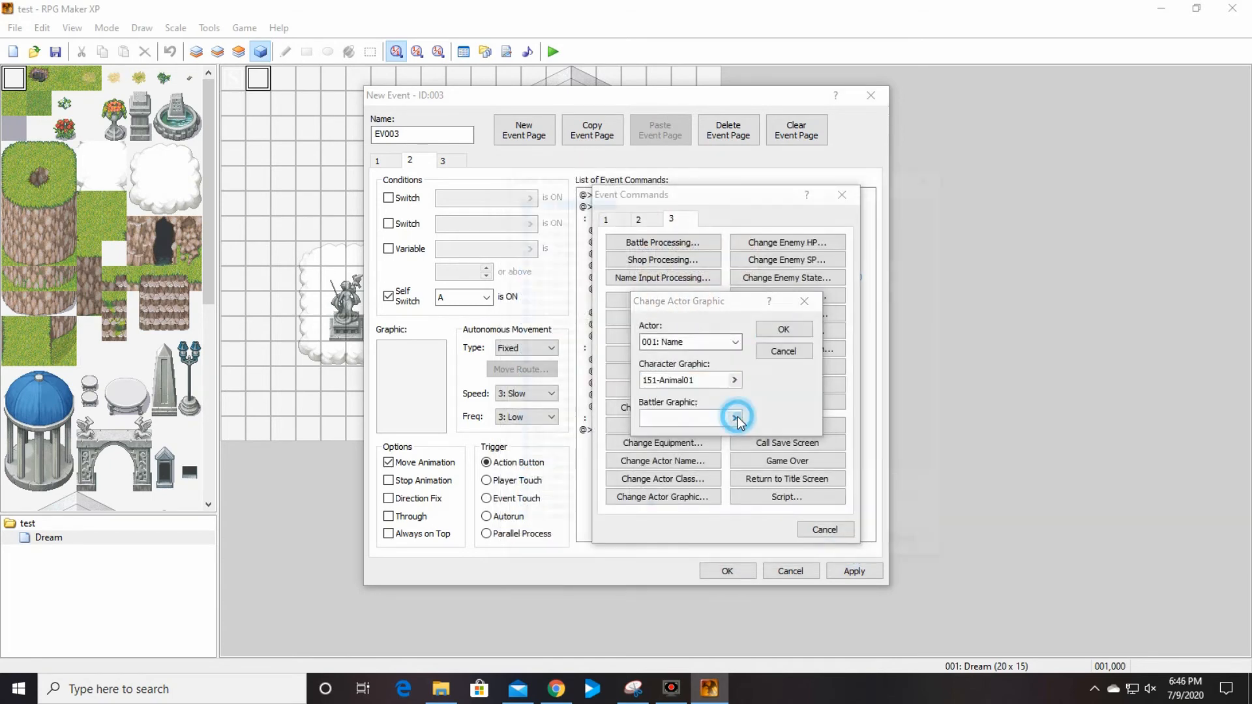
# Set the battler graphic to 084-Elemental02 and add the Change Actor Graphic command to the Water branch
pyautogui.click(735, 418)
pyautogui.moveTo(614, 293); pyautogui.dragTo(613, 476)
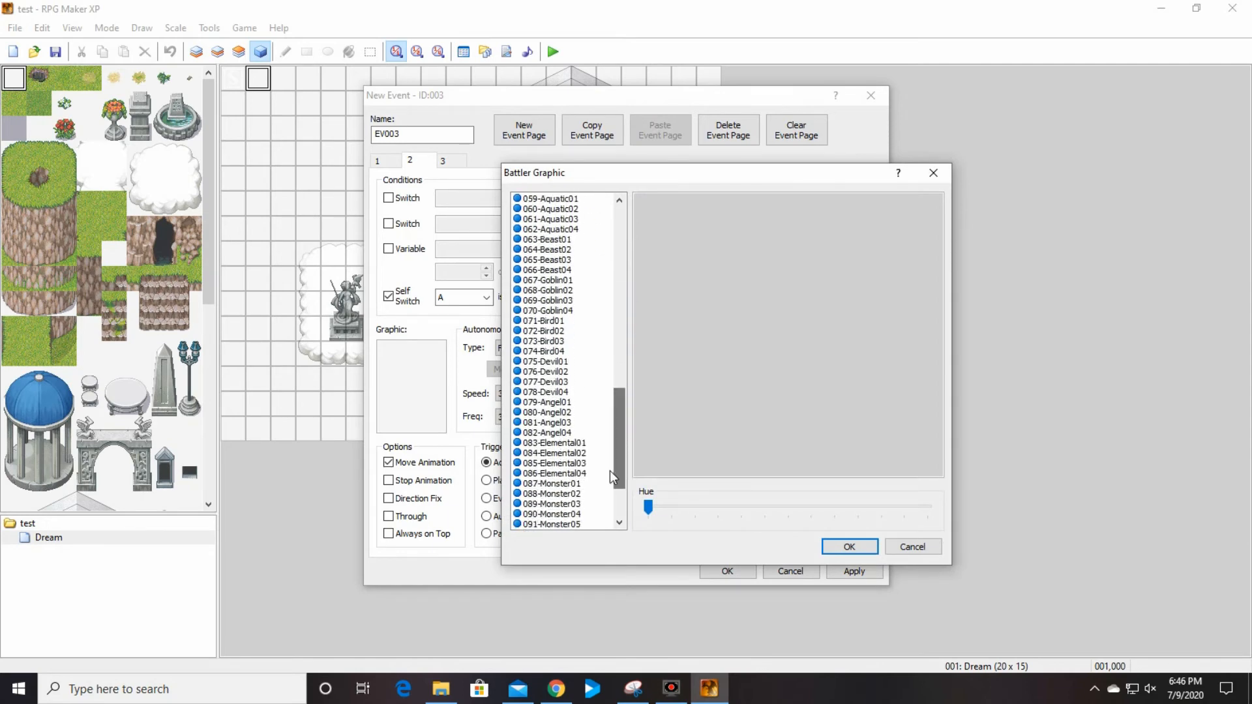
pyautogui.click(561, 453)
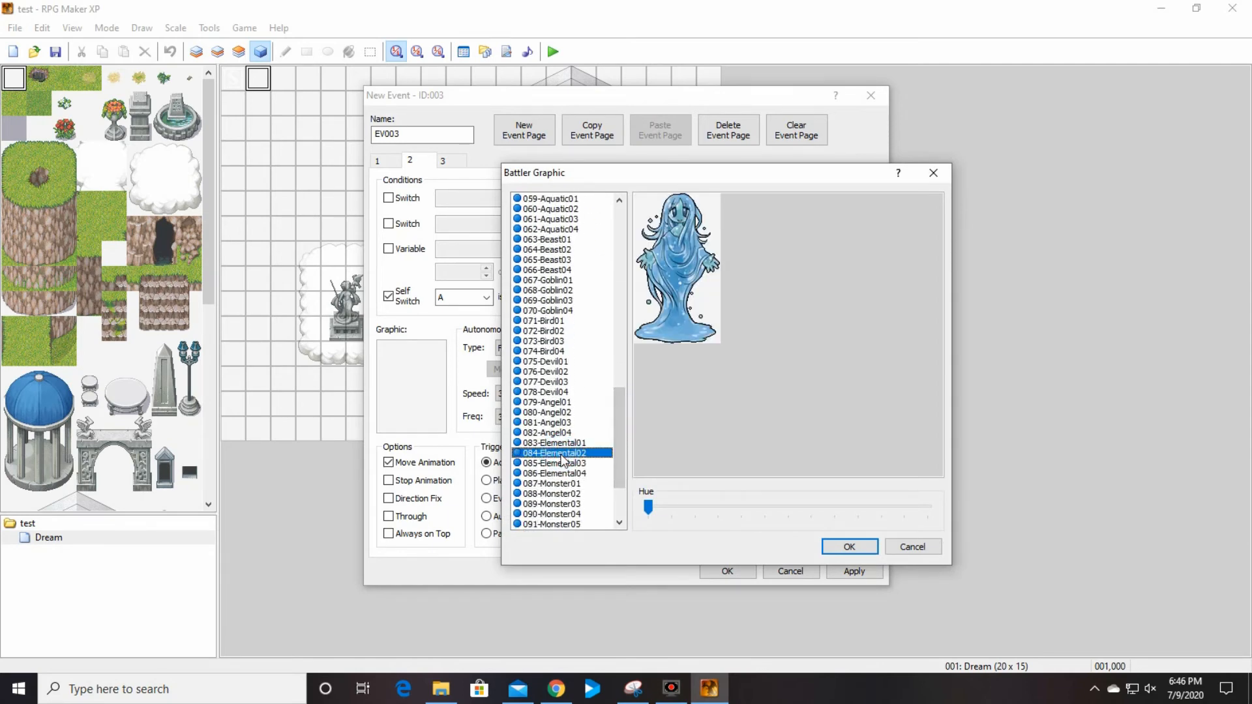
pyautogui.click(850, 547)
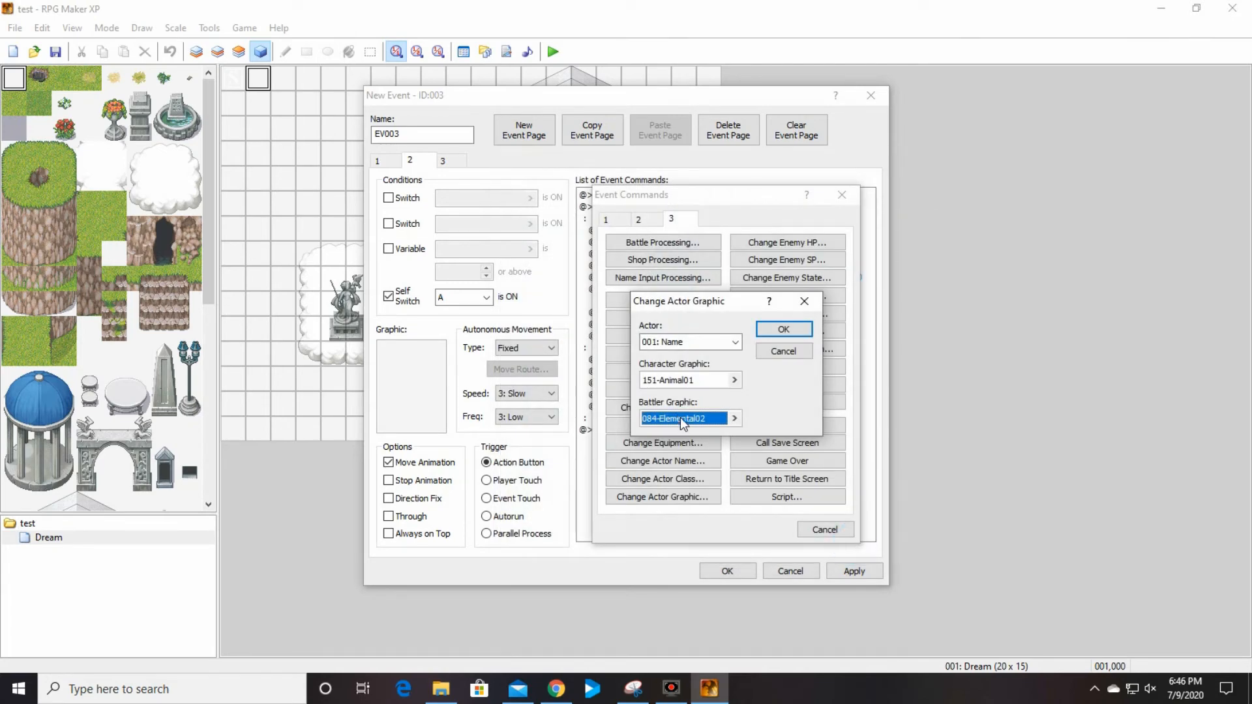
pyautogui.click(784, 330)
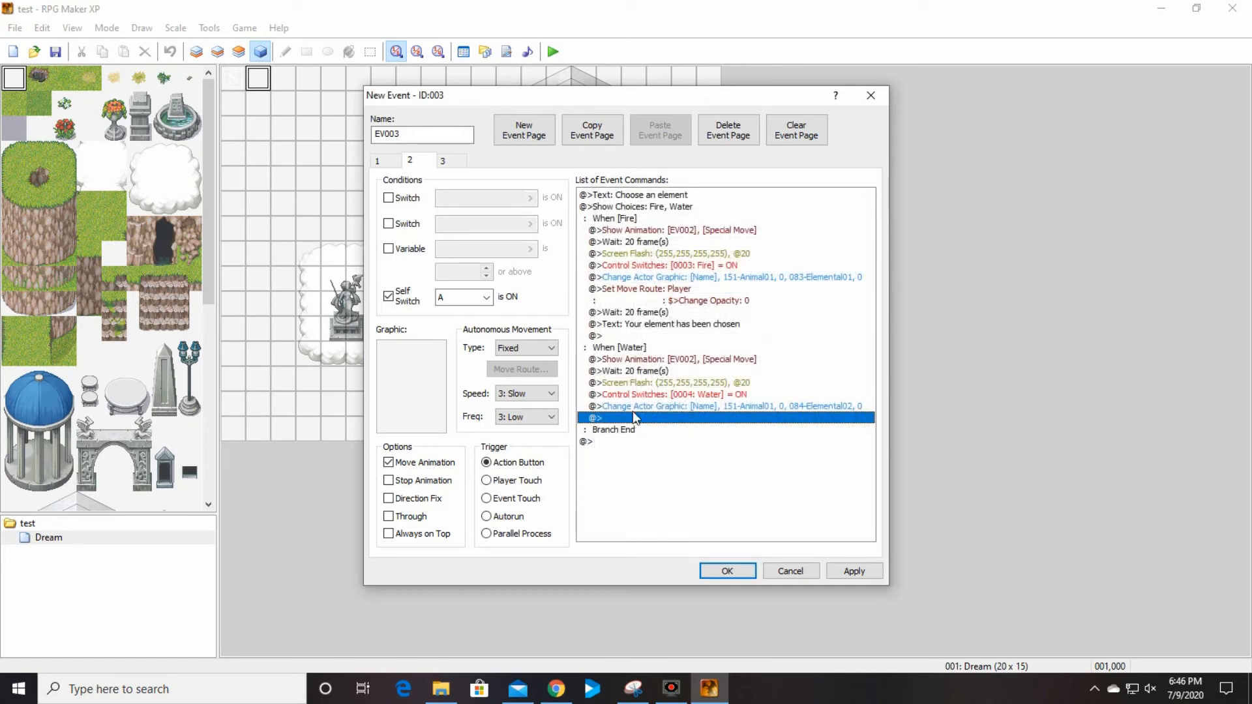
# Copy the Fire branch's Set Move Route command with Change Opacity 0 to the end of the Water branch
pyautogui.rightClick(689, 290)
pyautogui.click(723, 355)
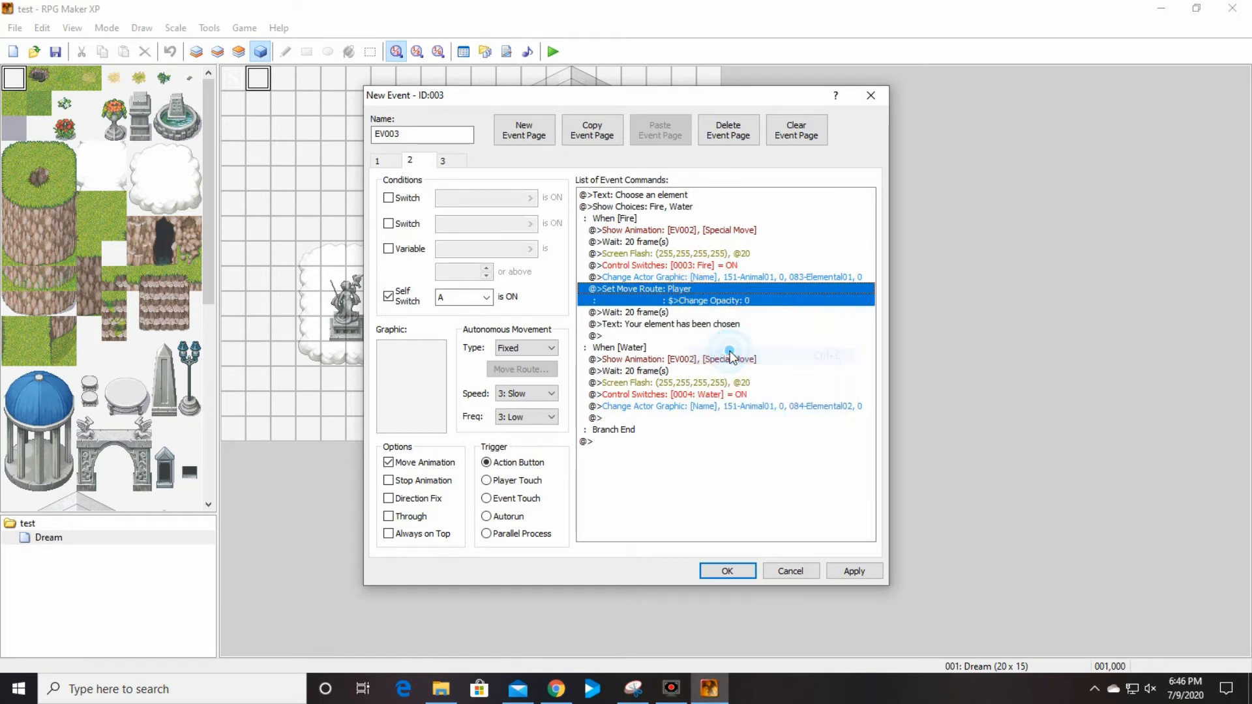
pyautogui.click(652, 417)
pyautogui.rightClick(654, 418)
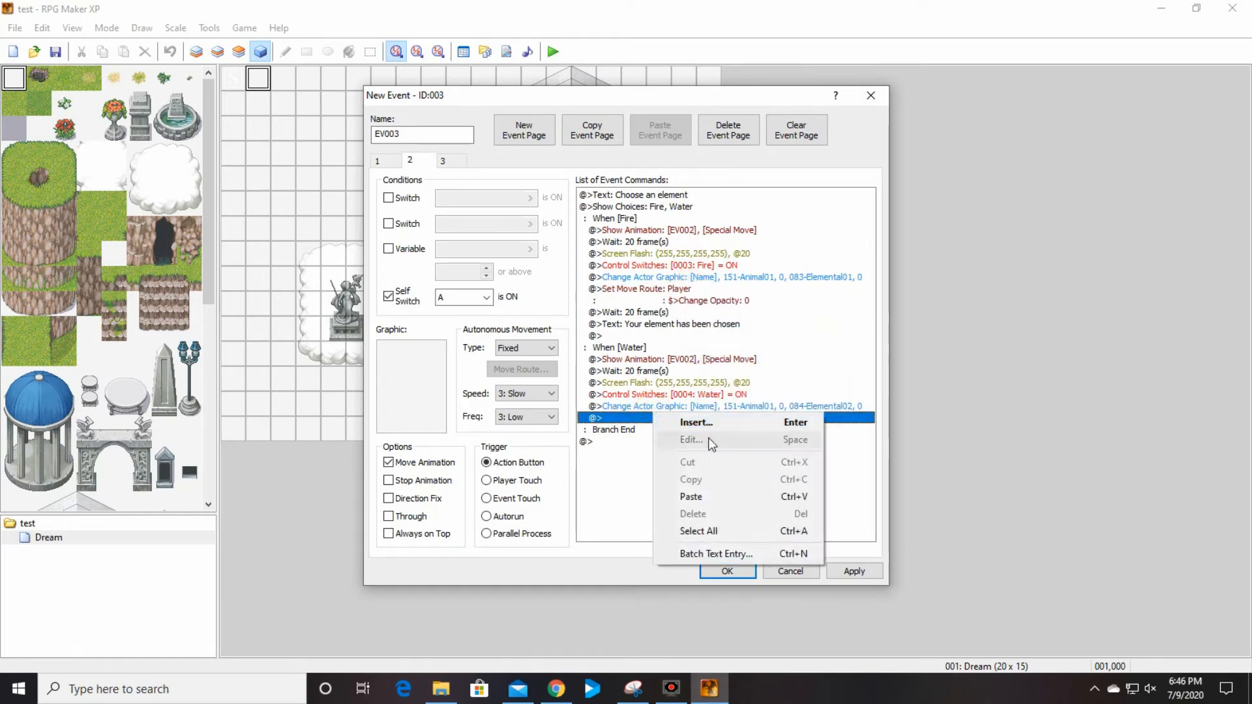
pyautogui.click(707, 499)
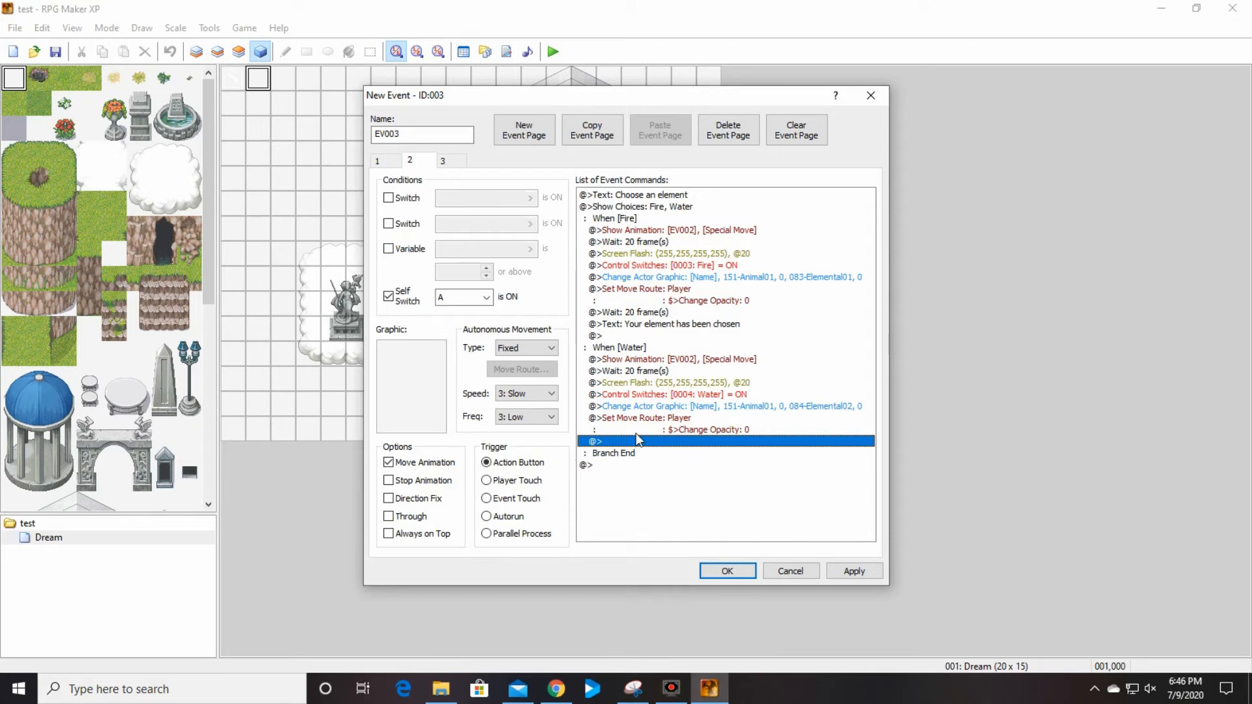
# Copy the closing 20-frame Wait and the "Your element has been chosen" text from the Fire branch to the Water branch's end
pyautogui.click(669, 313)
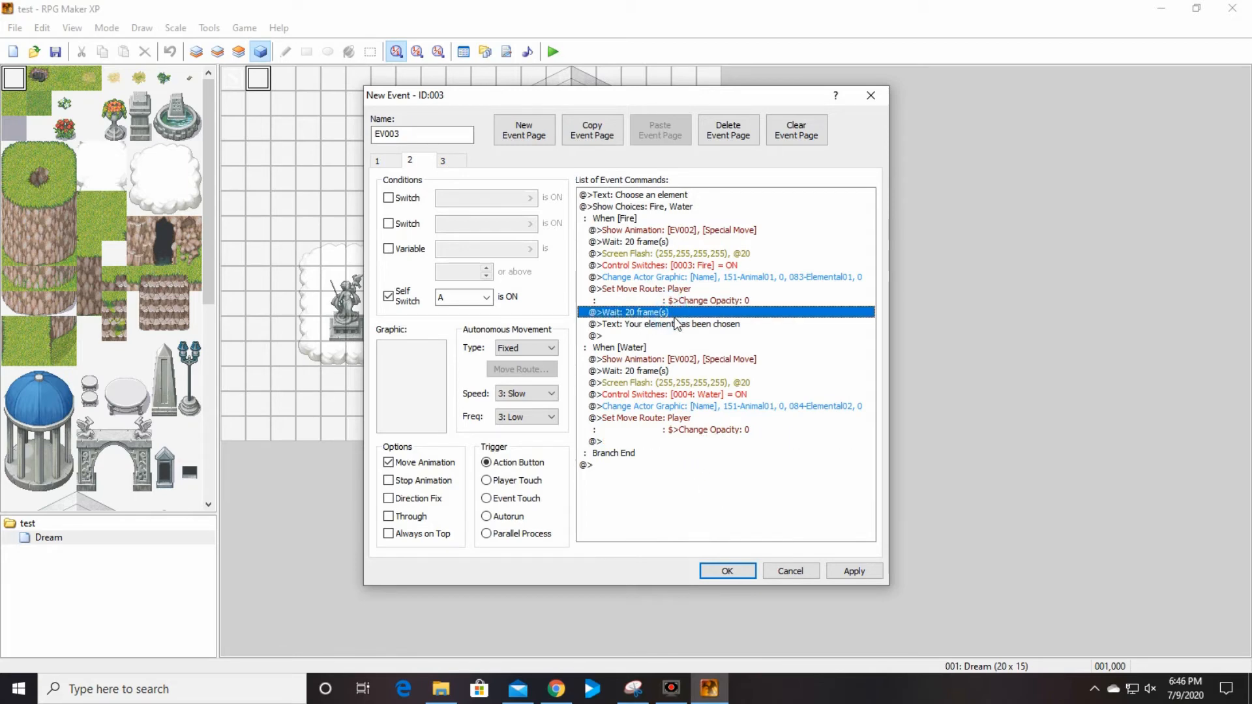
pyautogui.keyDown('shift'); pyautogui.click(677, 324); pyautogui.keyUp('shift')
pyautogui.rightClick(678, 324)
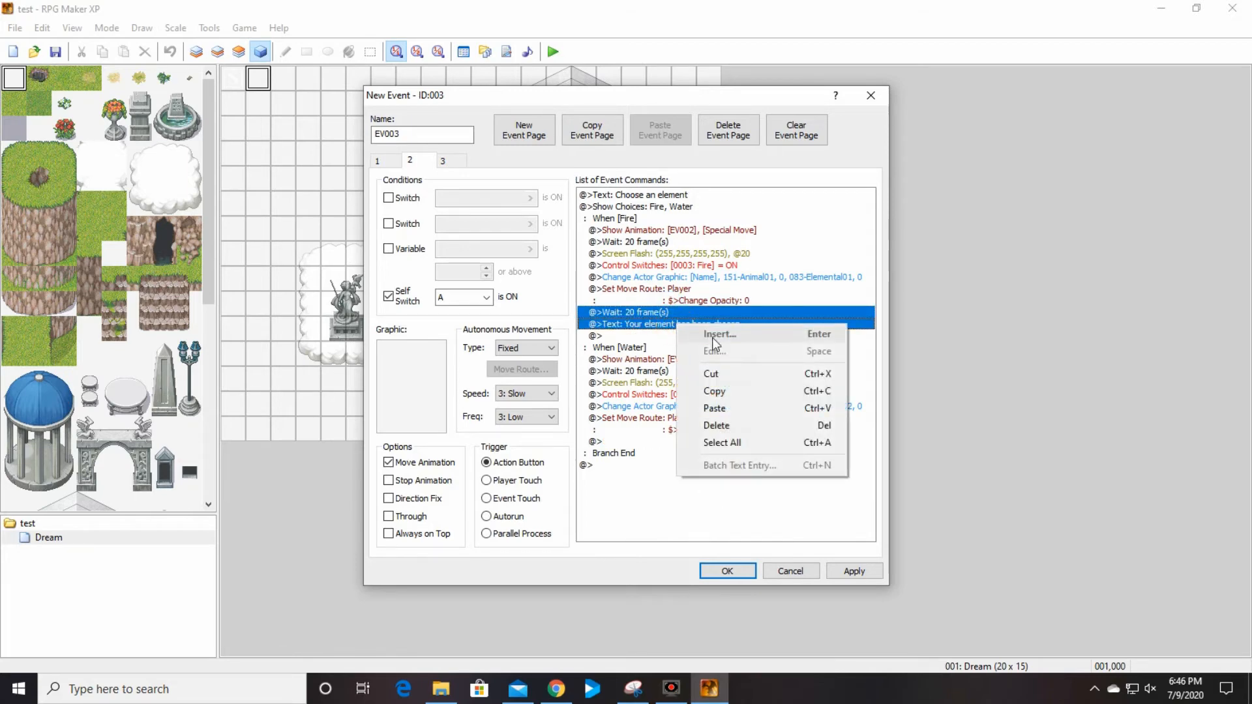
pyautogui.click(722, 390)
pyautogui.click(644, 441)
pyautogui.rightClick(646, 442)
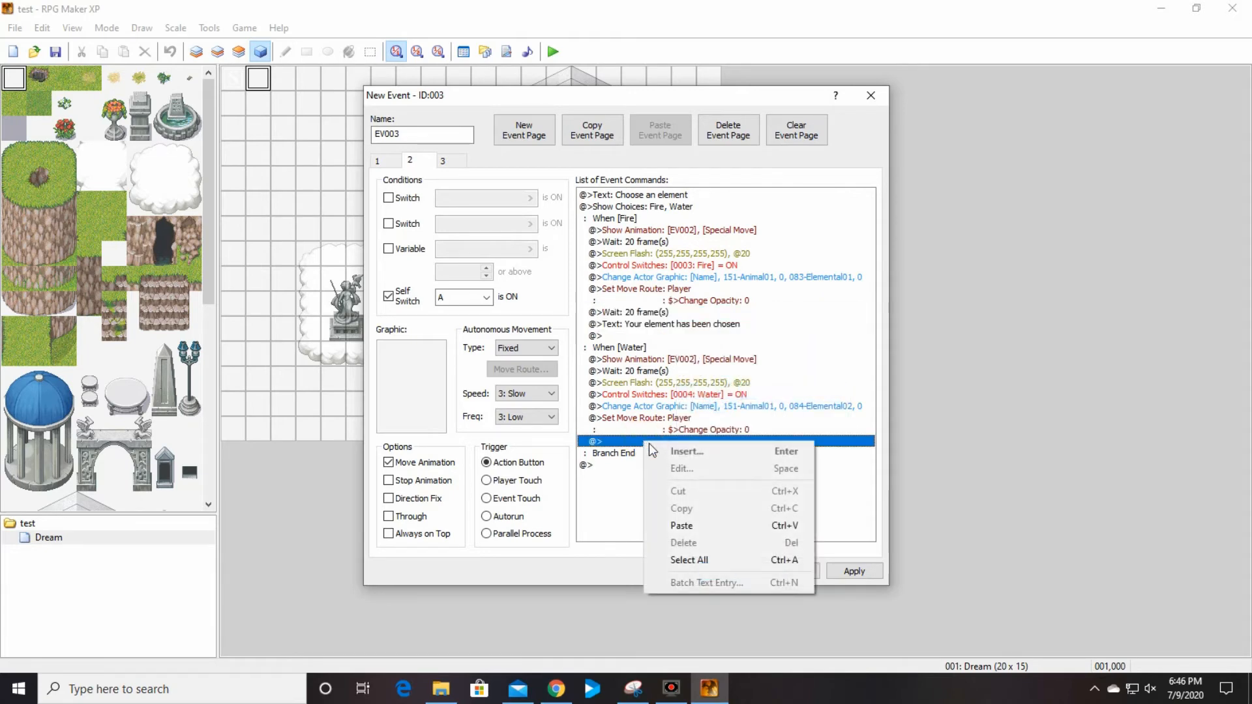
pyautogui.click(693, 526)
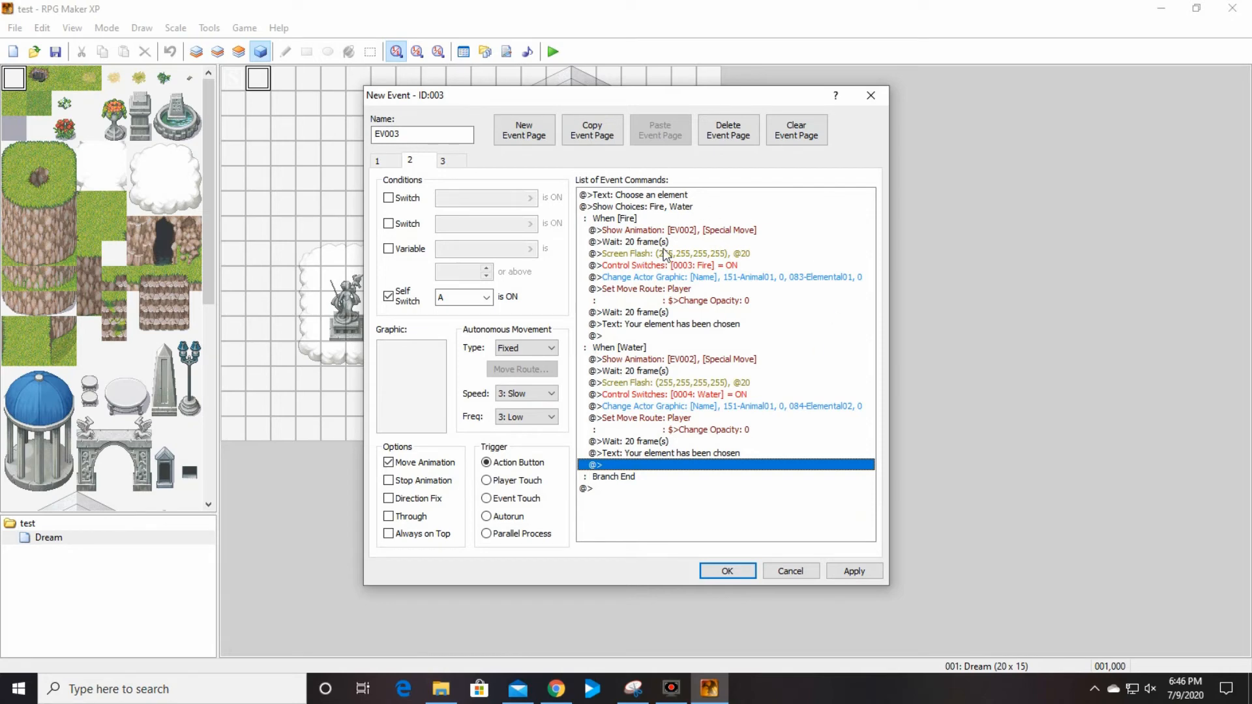
# Review event pages 1, 2 and 3 to compare their commands and self switch conditions
pyautogui.click(378, 160)
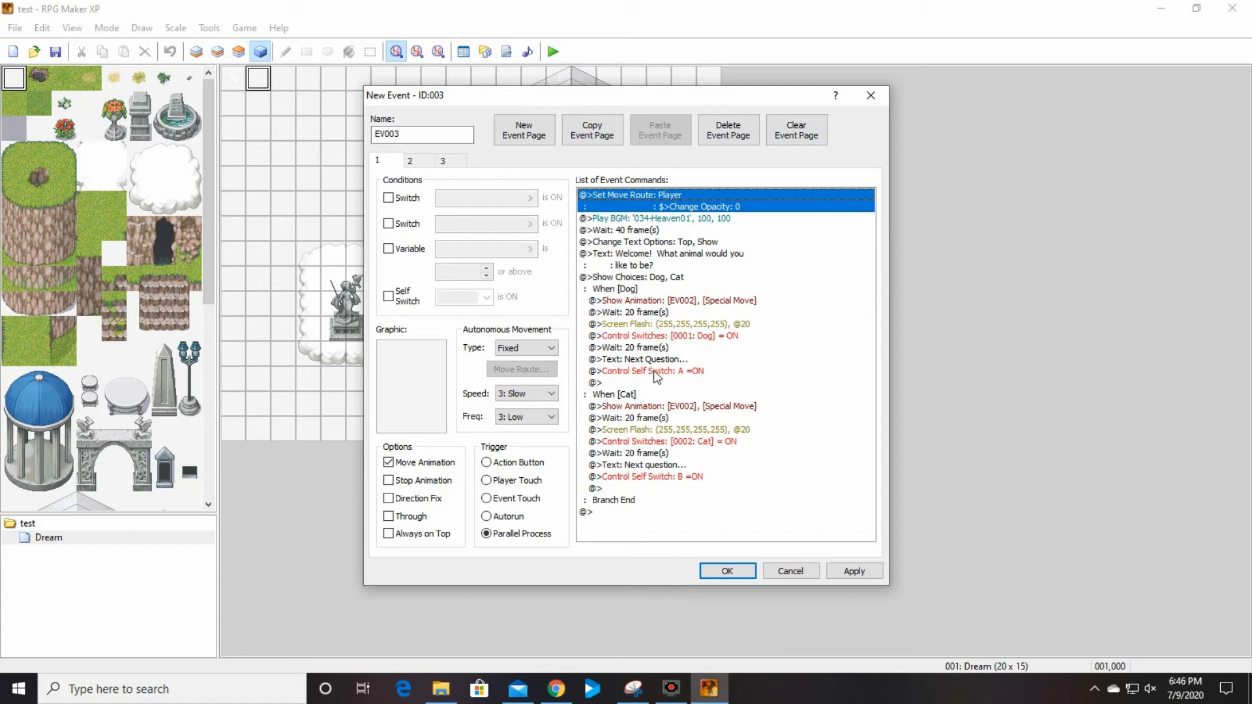
pyautogui.click(411, 160)
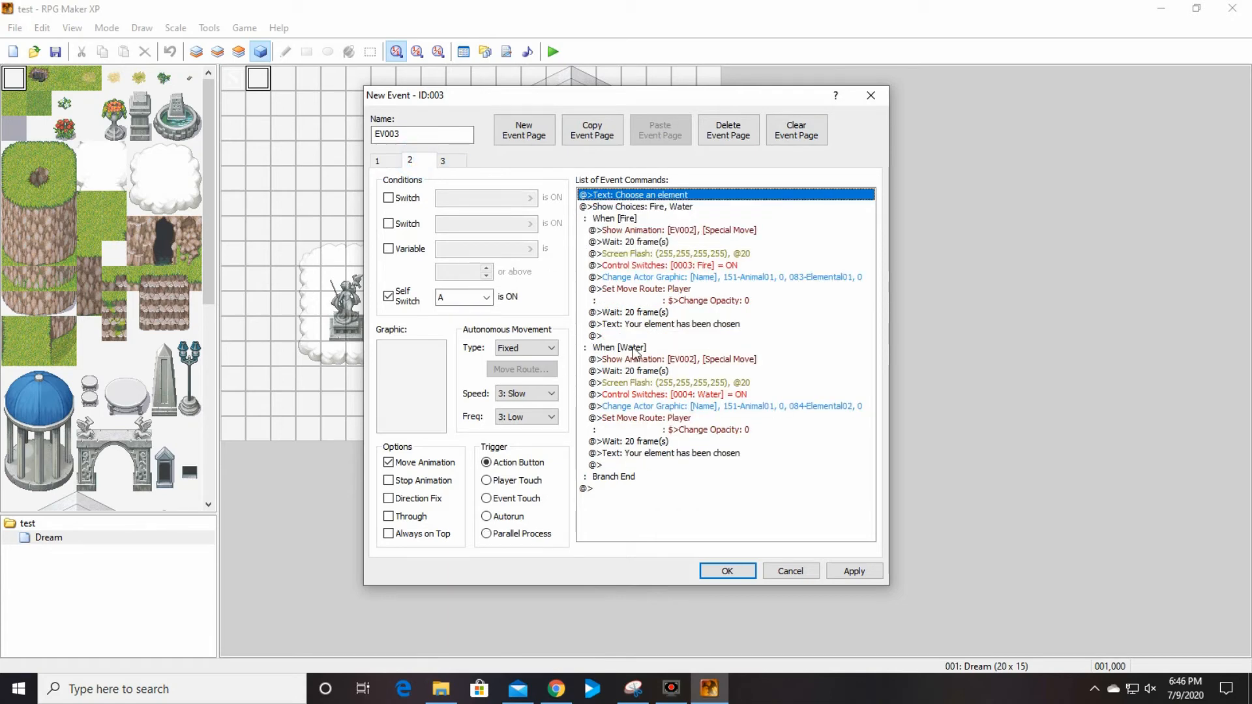
pyautogui.click(382, 161)
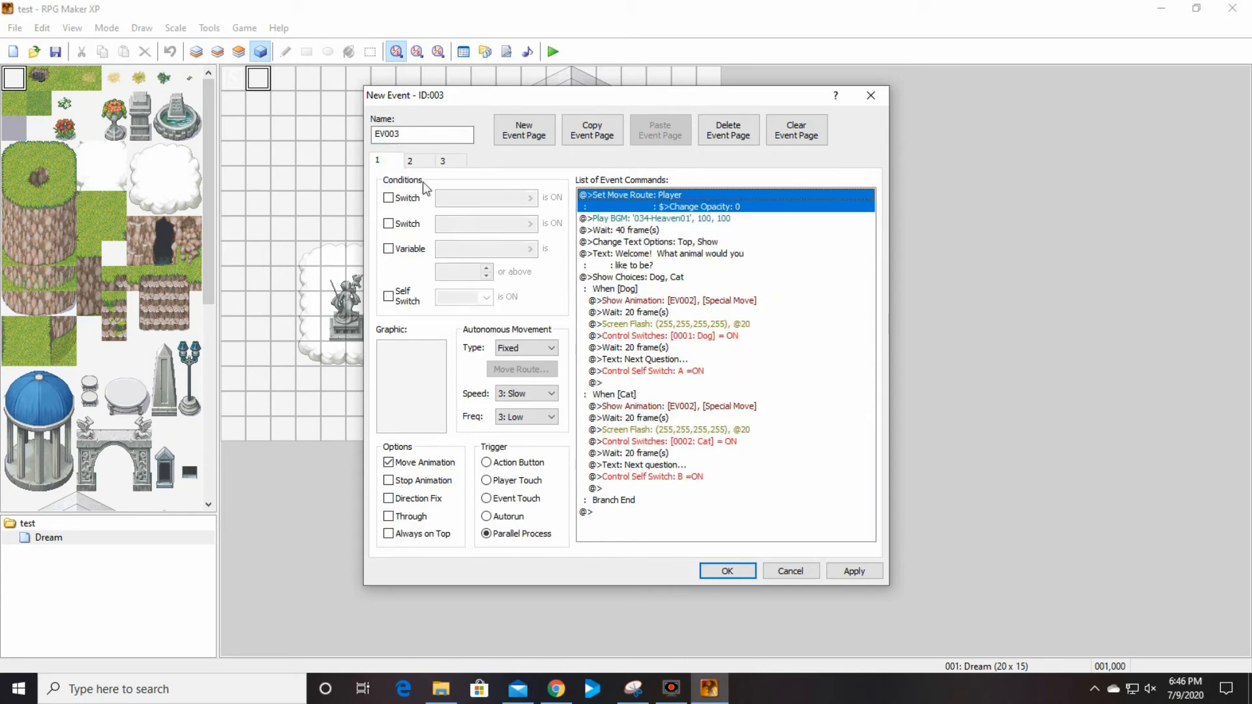
pyautogui.click(449, 162)
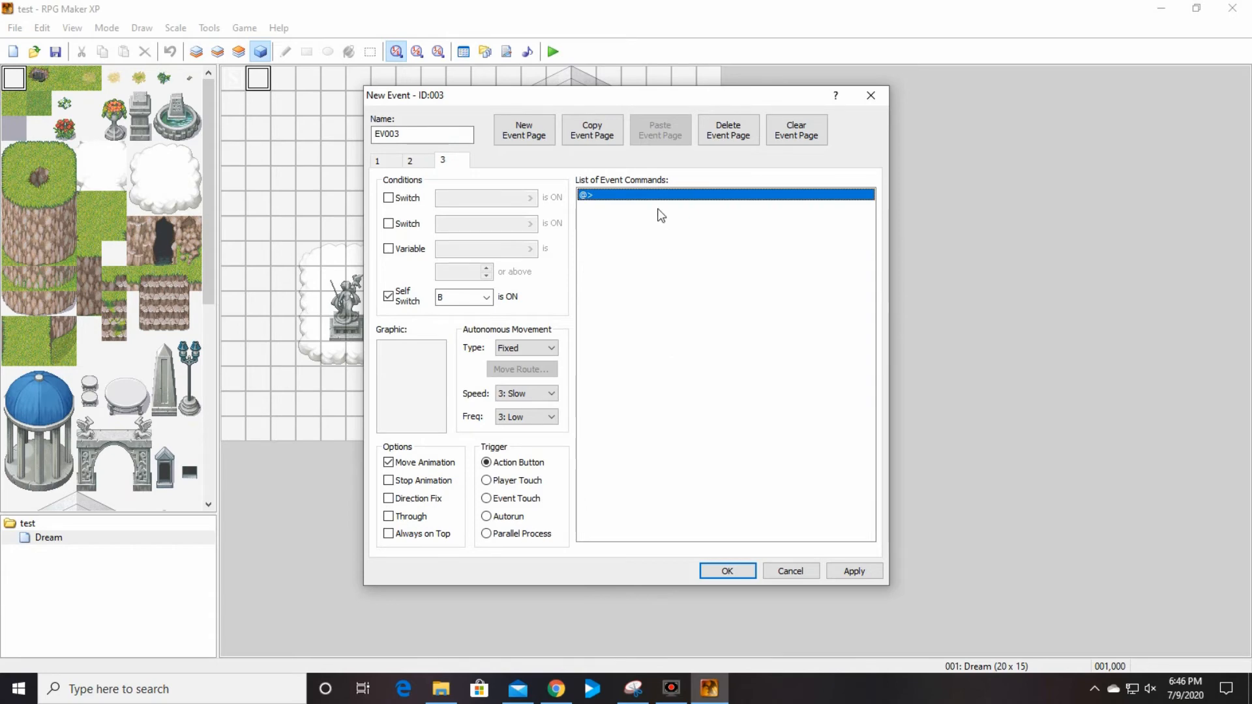
pyautogui.click(411, 162)
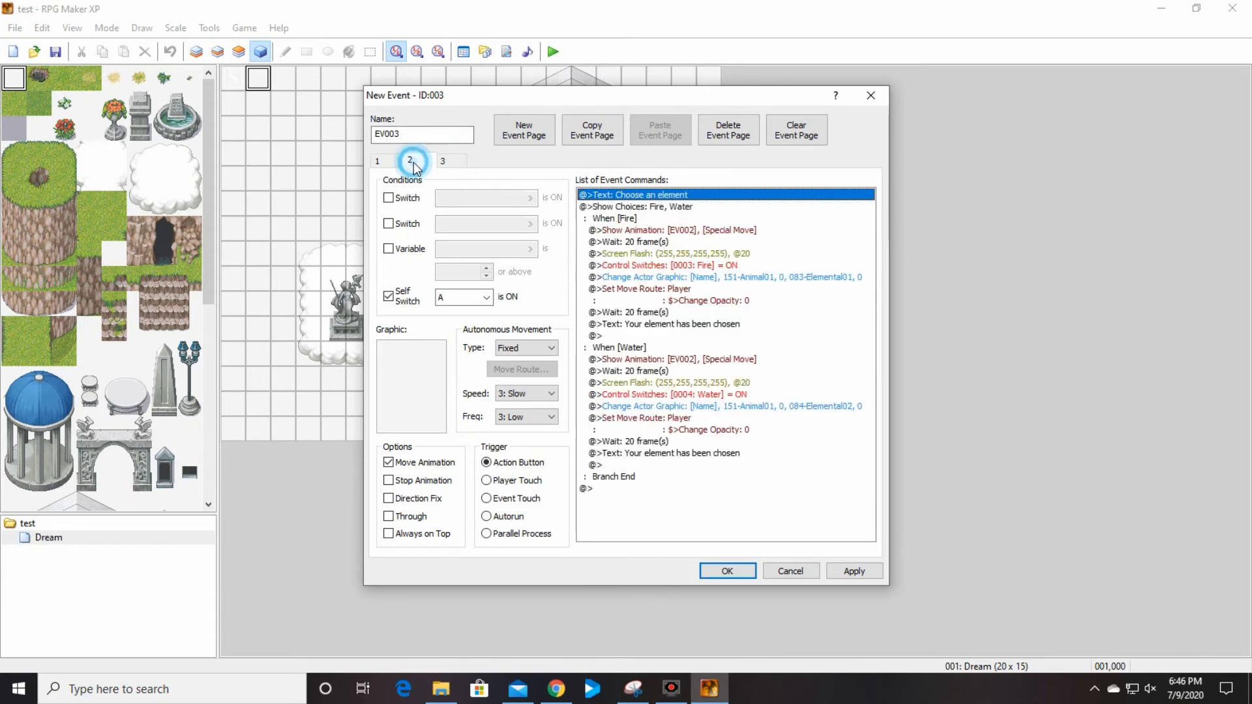
# Add a Show Text command reading "Choose your element" to event page 3
pyautogui.click(444, 161)
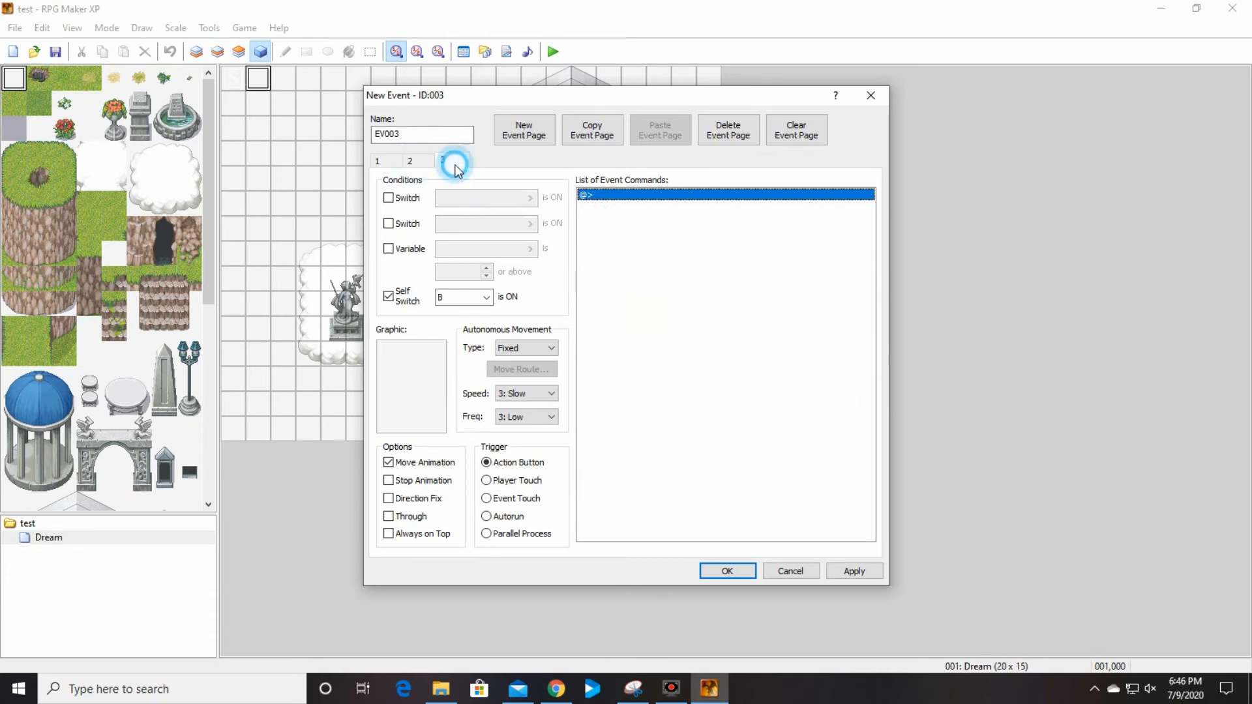
pyautogui.doubleClick(625, 198)
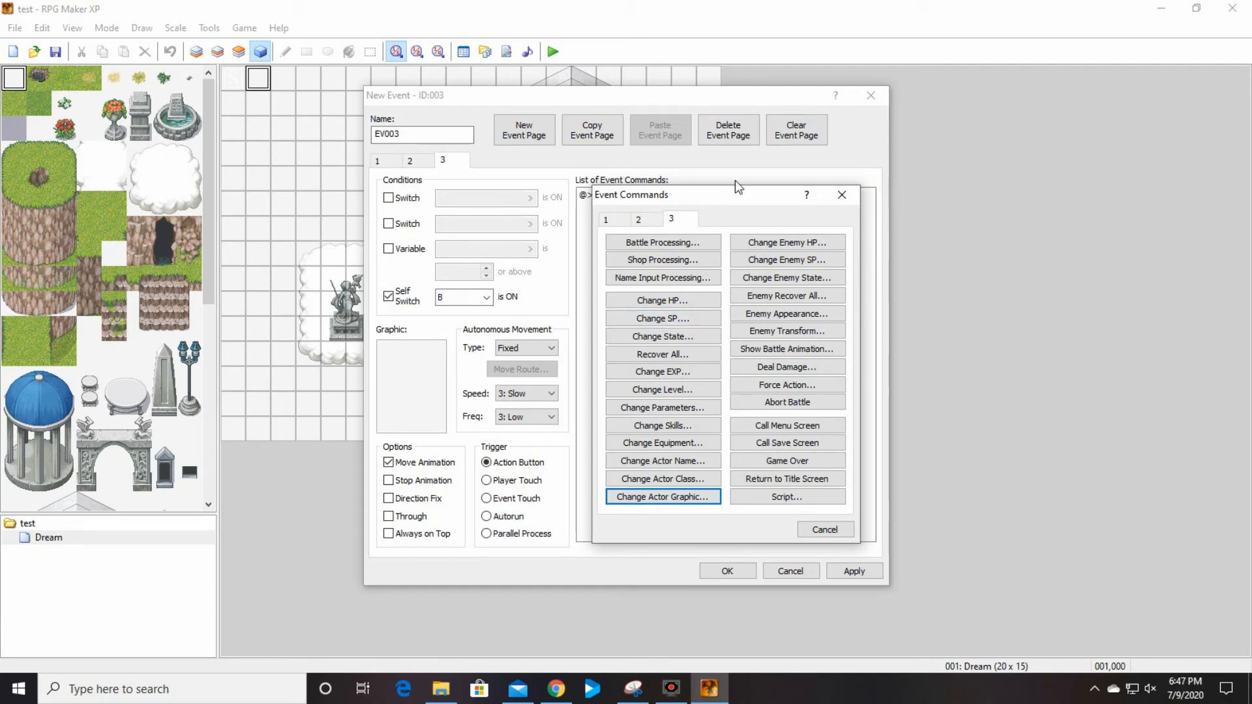
pyautogui.click(607, 219)
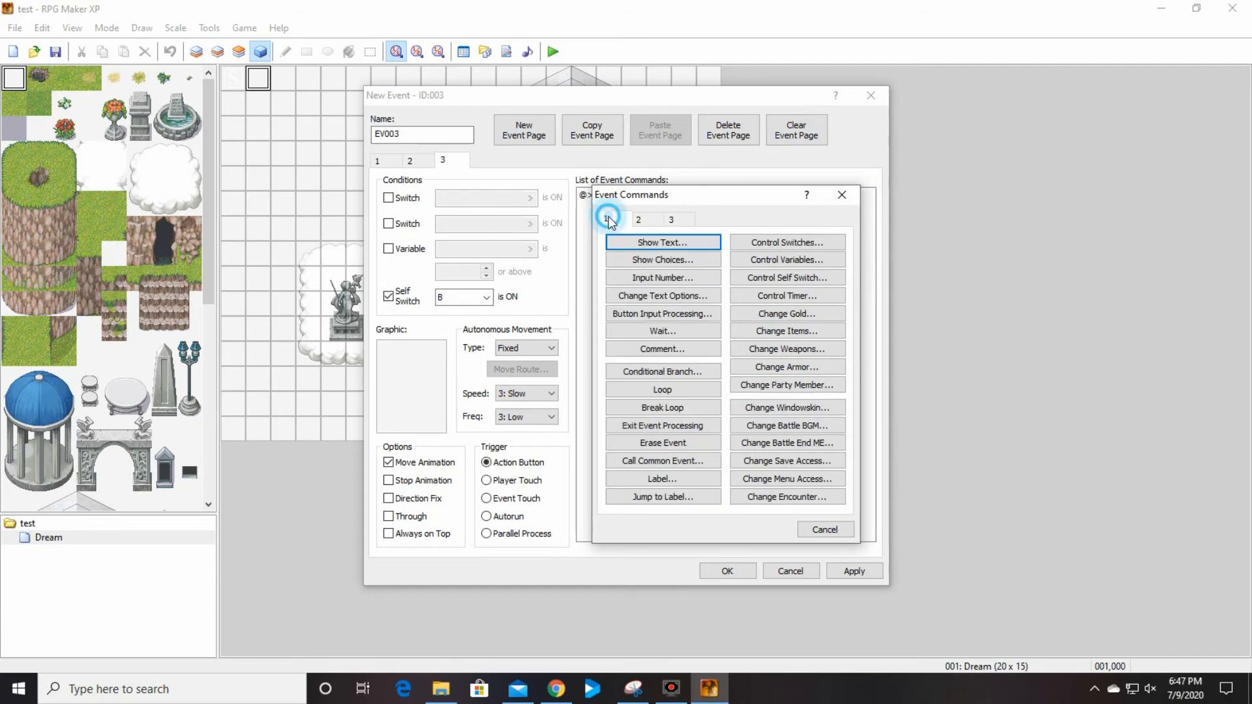
pyautogui.click(659, 245)
pyautogui.click(663, 352)
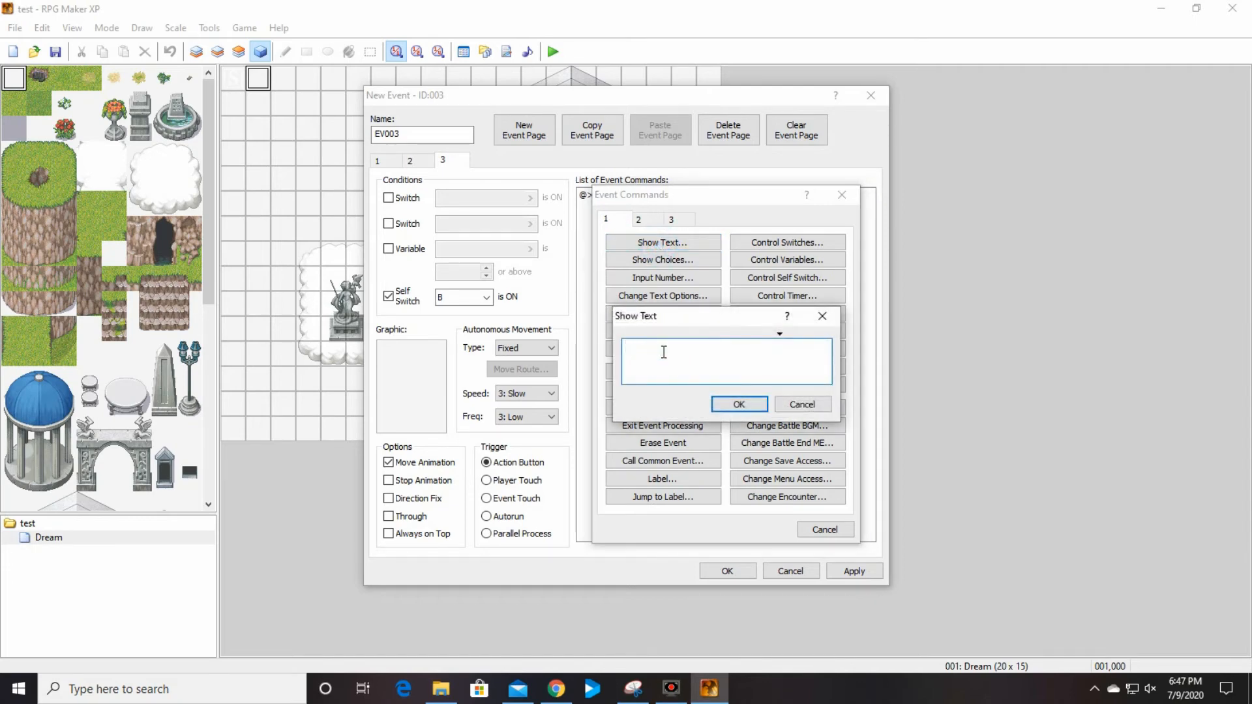
pyautogui.write('Choose your element')
pyautogui.click(738, 406)
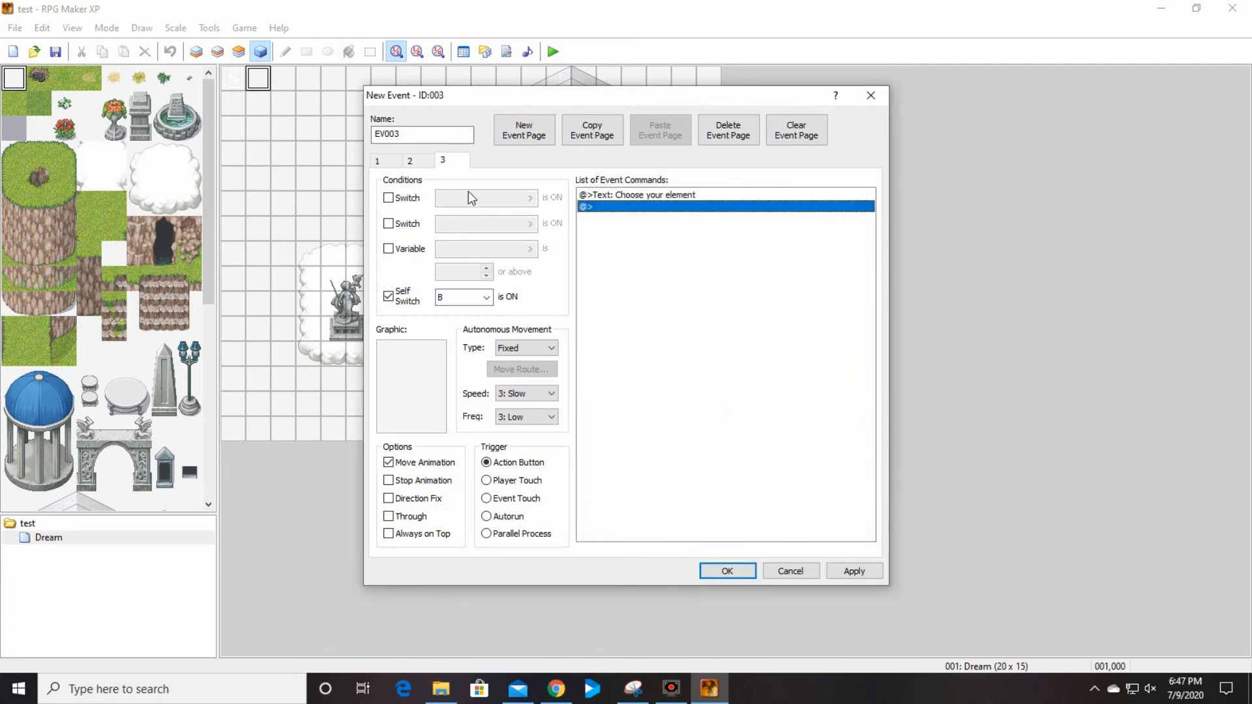
# Check page 2's commands and add a Show Choices command with the options Air and Earth below page 3's text
pyautogui.click(421, 161)
pyautogui.click(441, 162)
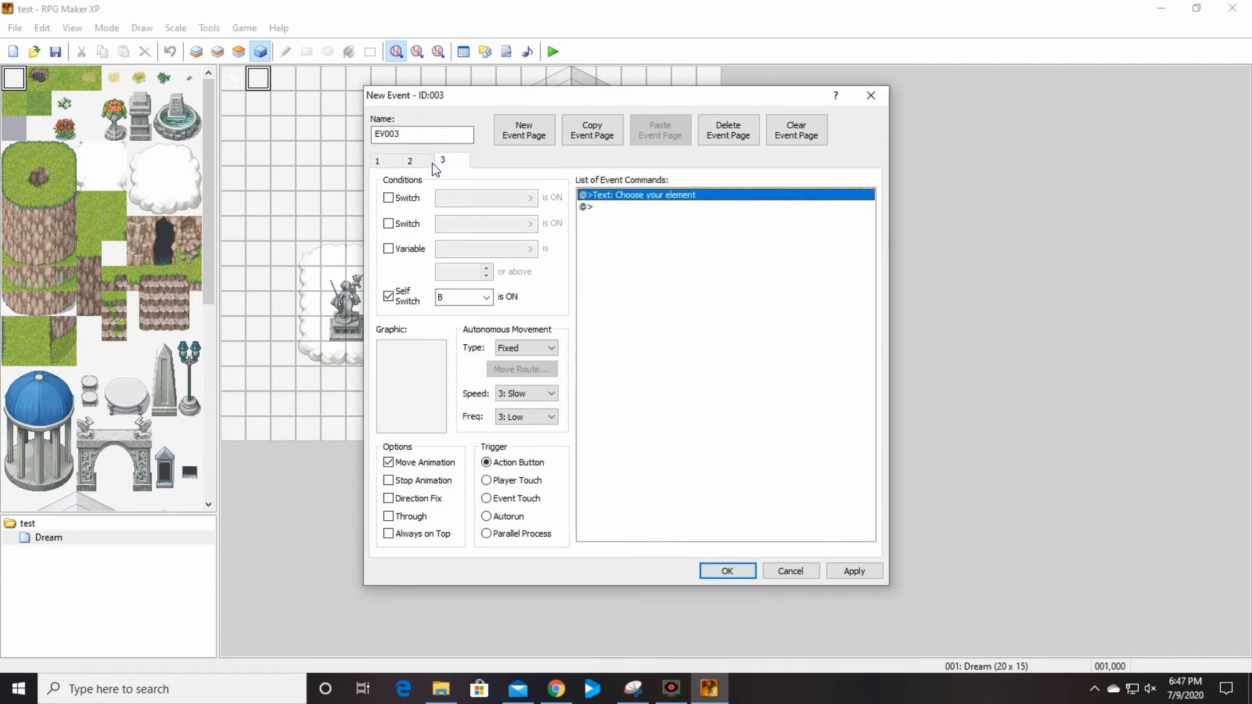
pyautogui.click(417, 160)
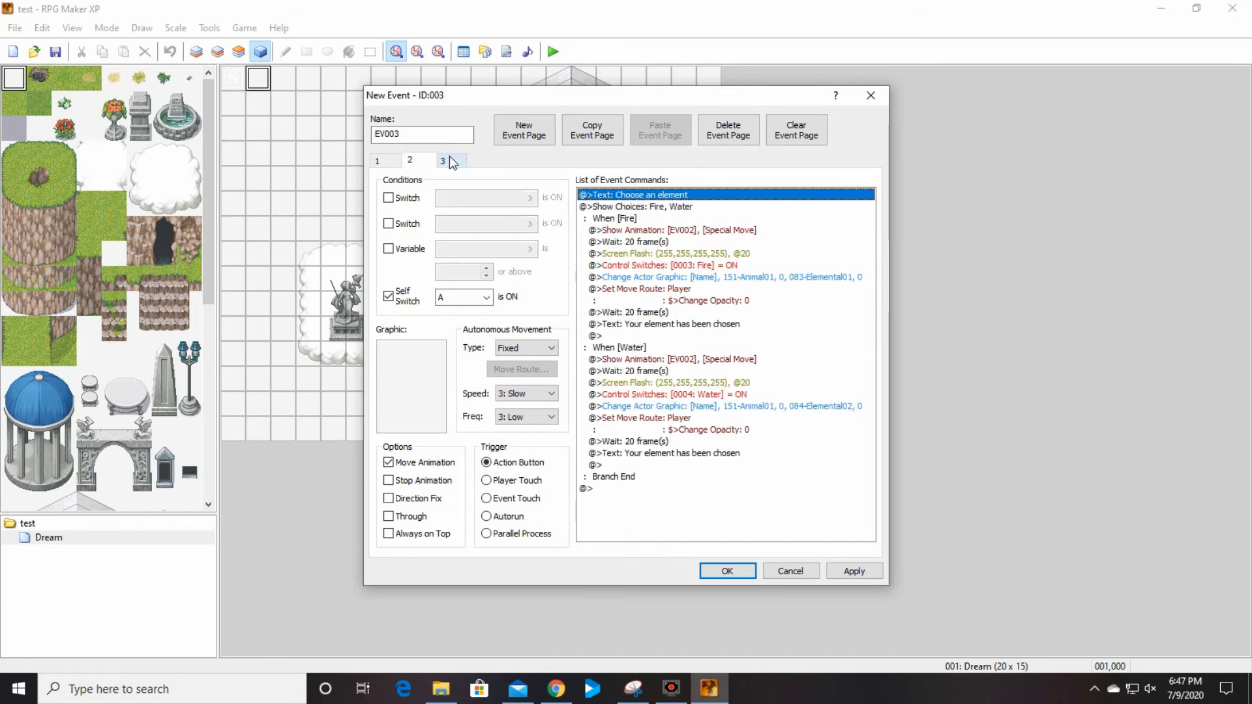
pyautogui.click(443, 161)
pyautogui.doubleClick(629, 208)
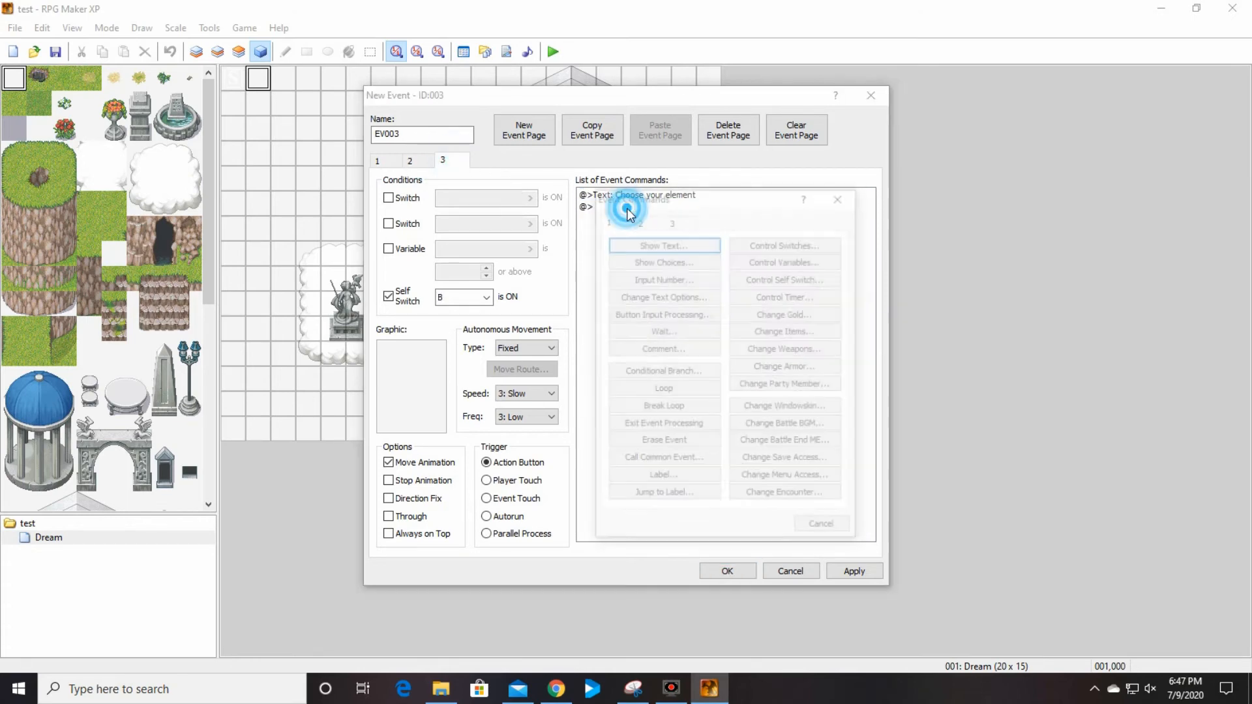
pyautogui.click(658, 263)
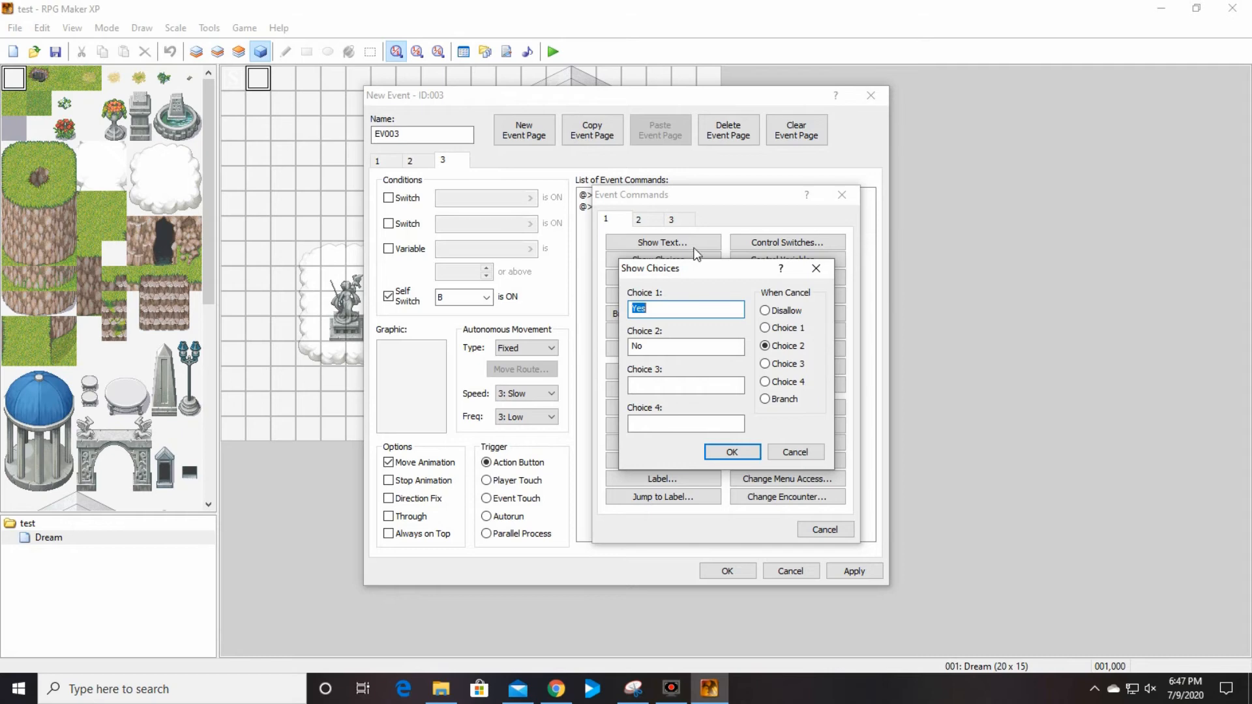
pyautogui.write('Air')
pyautogui.press('Tab')
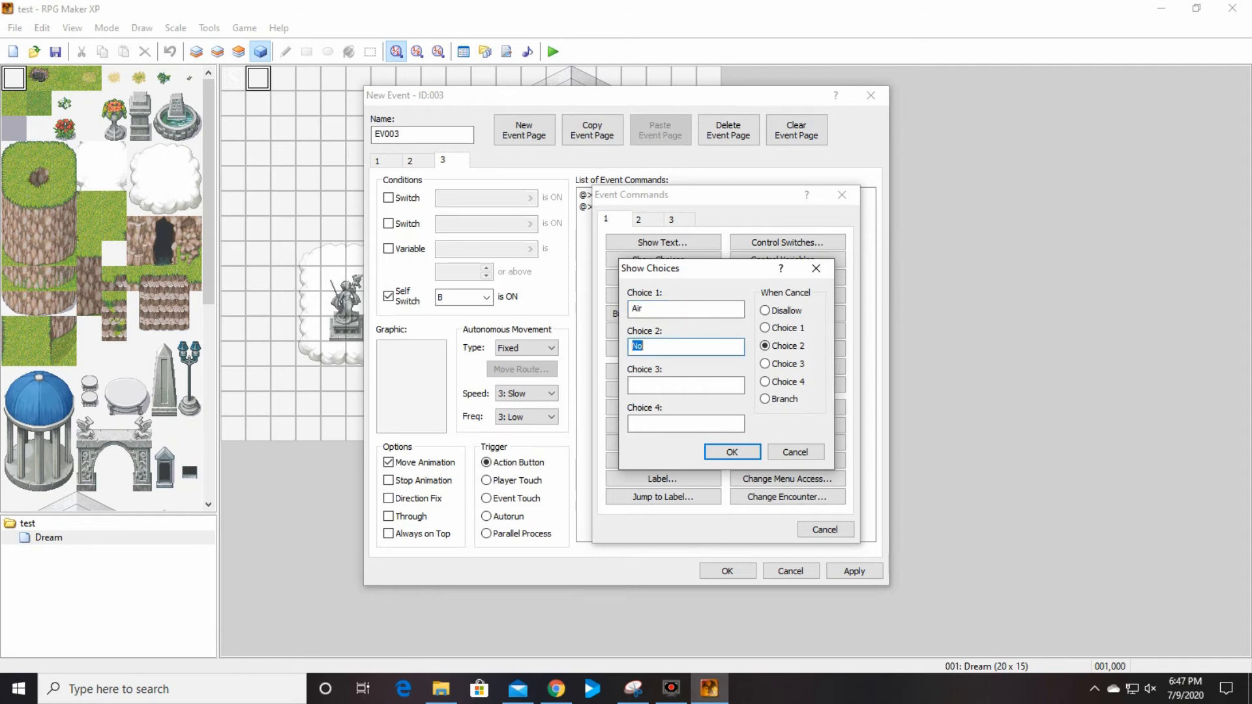
pyautogui.write('Earth')
pyautogui.click(731, 452)
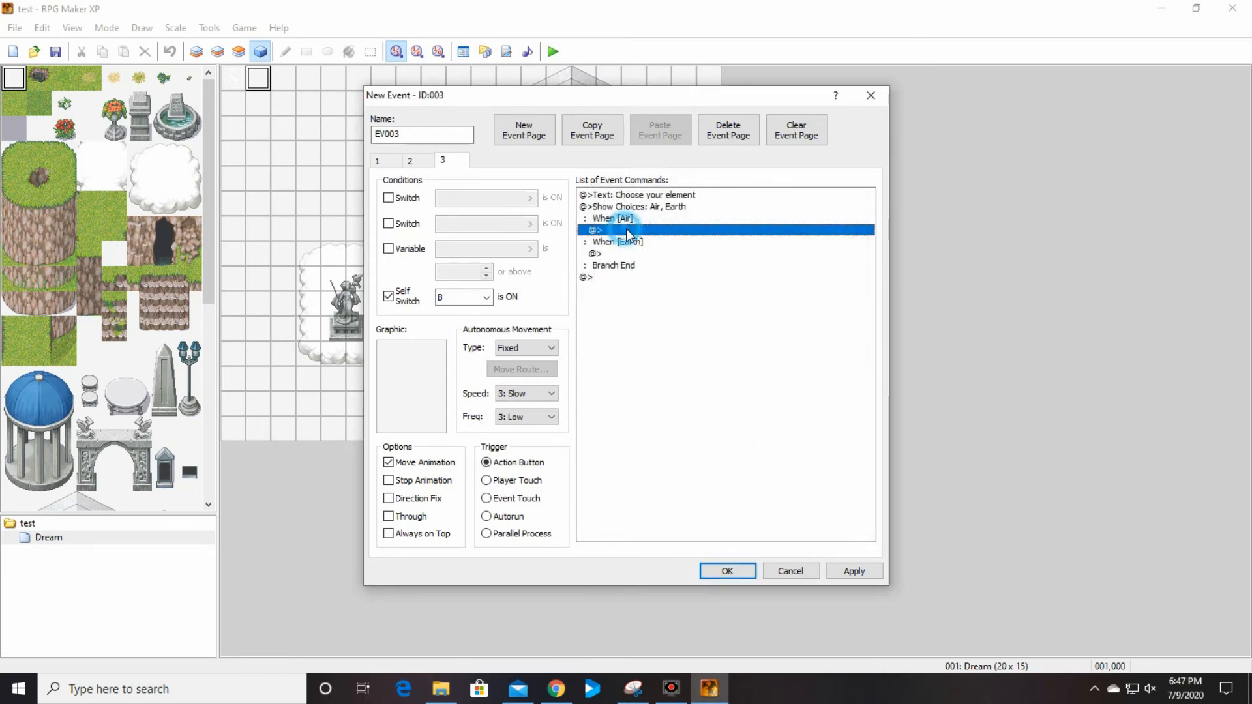
# Copy the Show Animation, 20-frame Wait and Screen Flash commands from page 2's Fire branch into page 3's Air branch
pyautogui.click(411, 163)
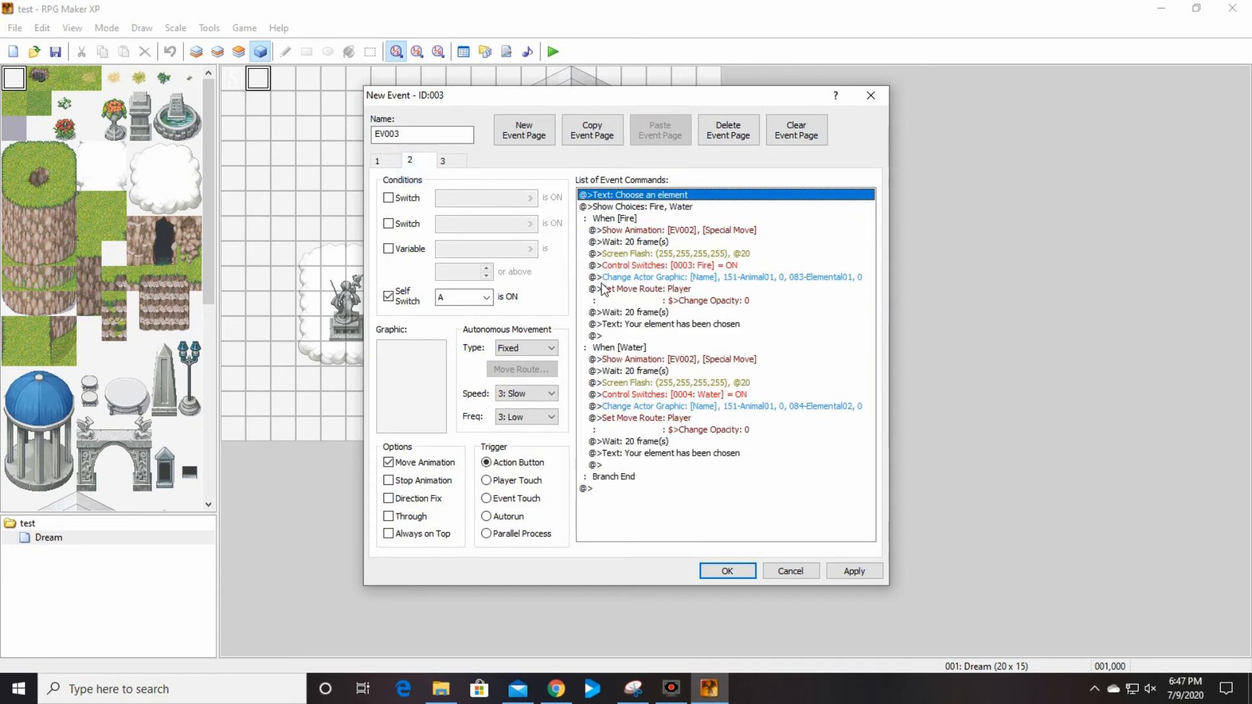
pyautogui.click(681, 232)
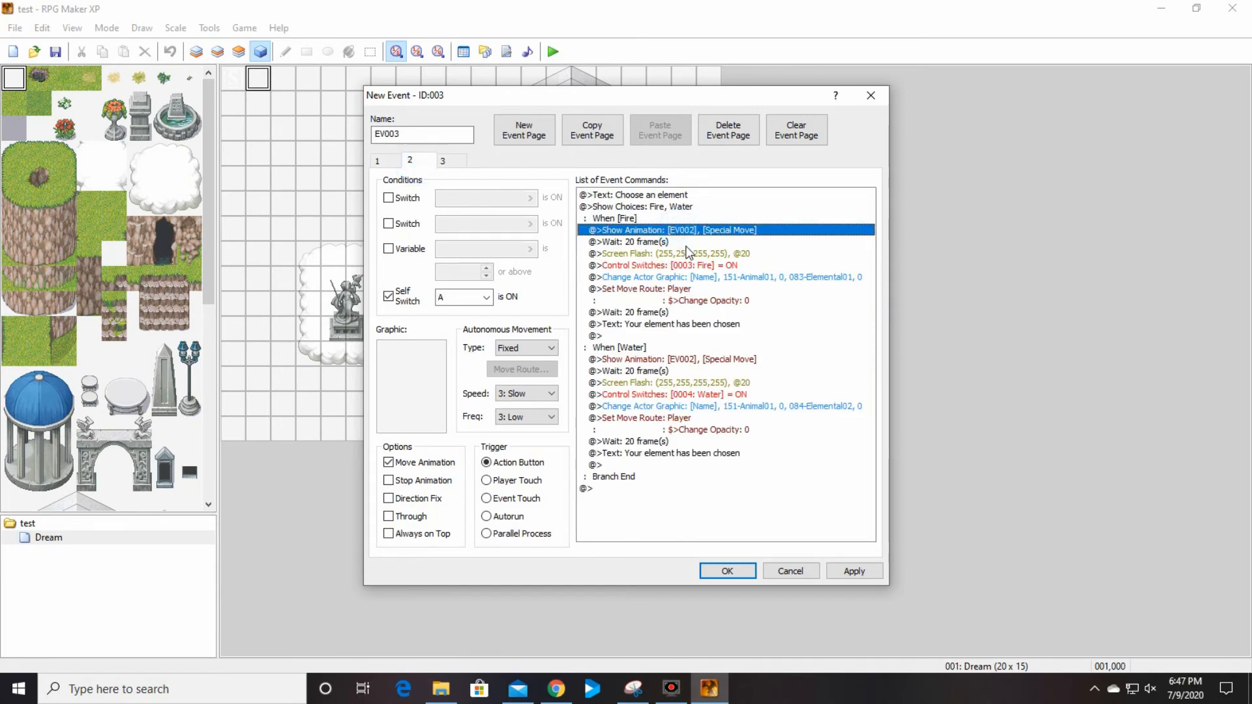
pyautogui.keyDown('shift'); pyautogui.click(679, 255); pyautogui.keyUp('shift')
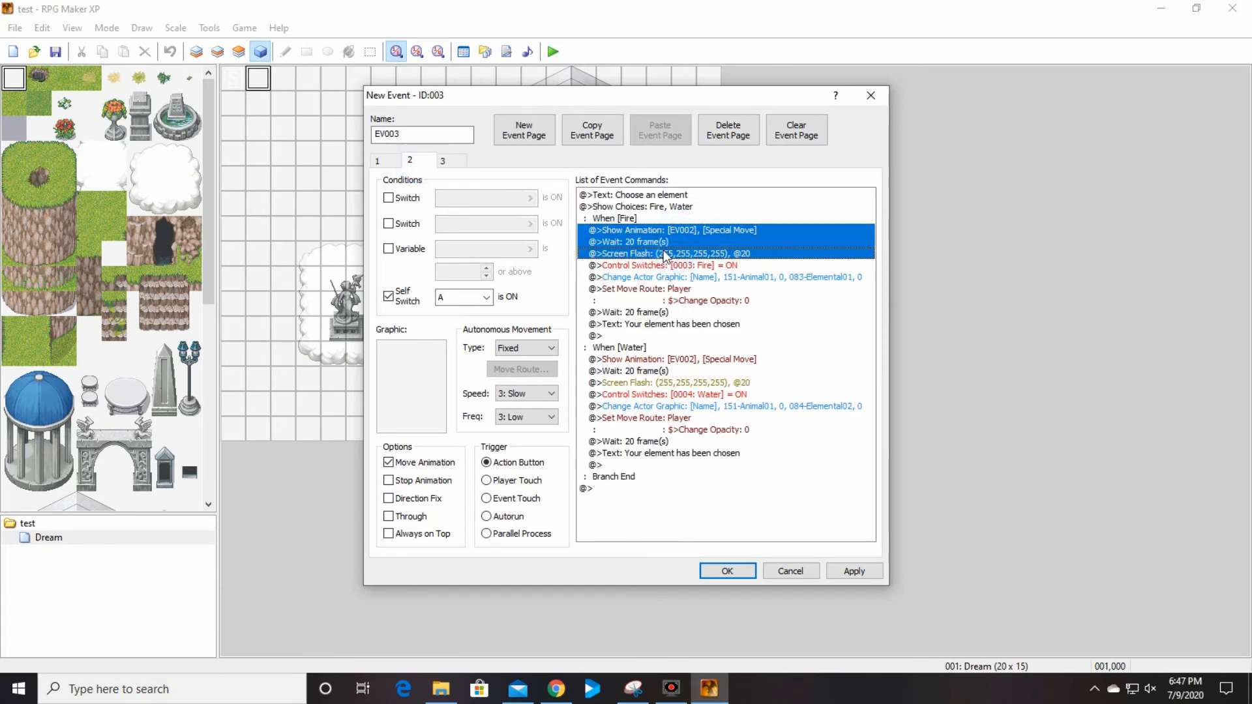
pyautogui.rightClick(676, 253)
pyautogui.click(707, 317)
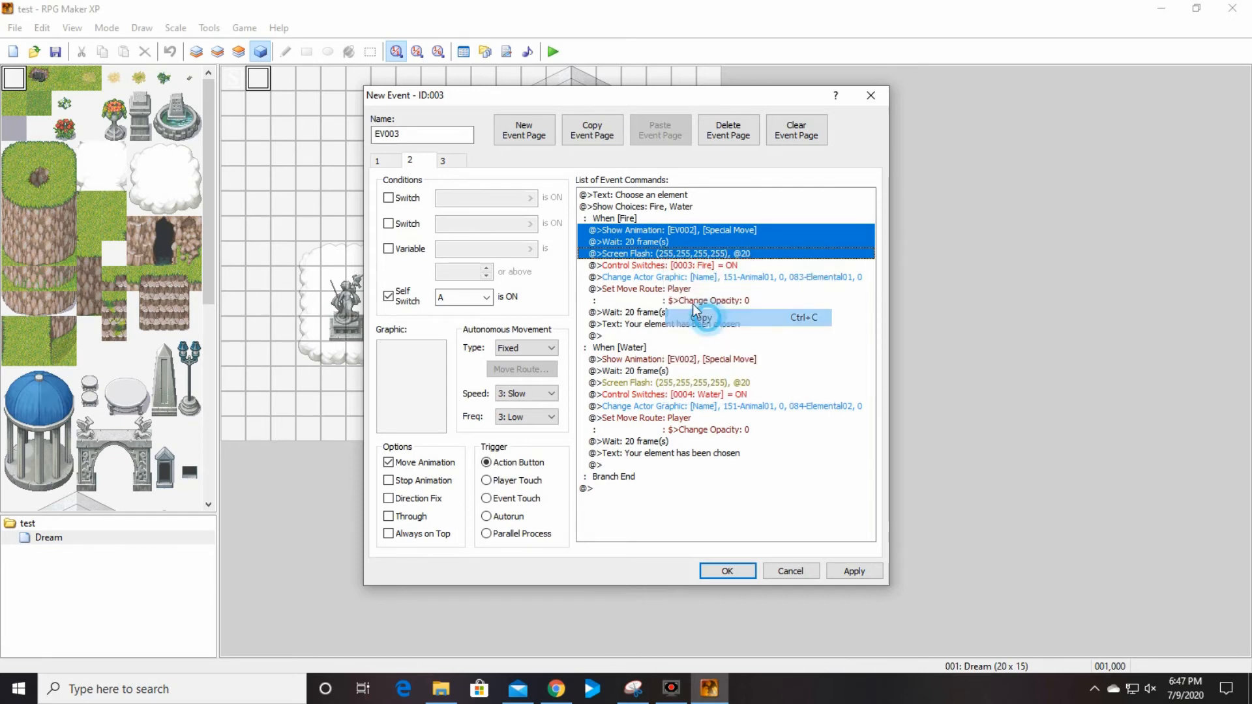
pyautogui.click(464, 164)
pyautogui.click(613, 229)
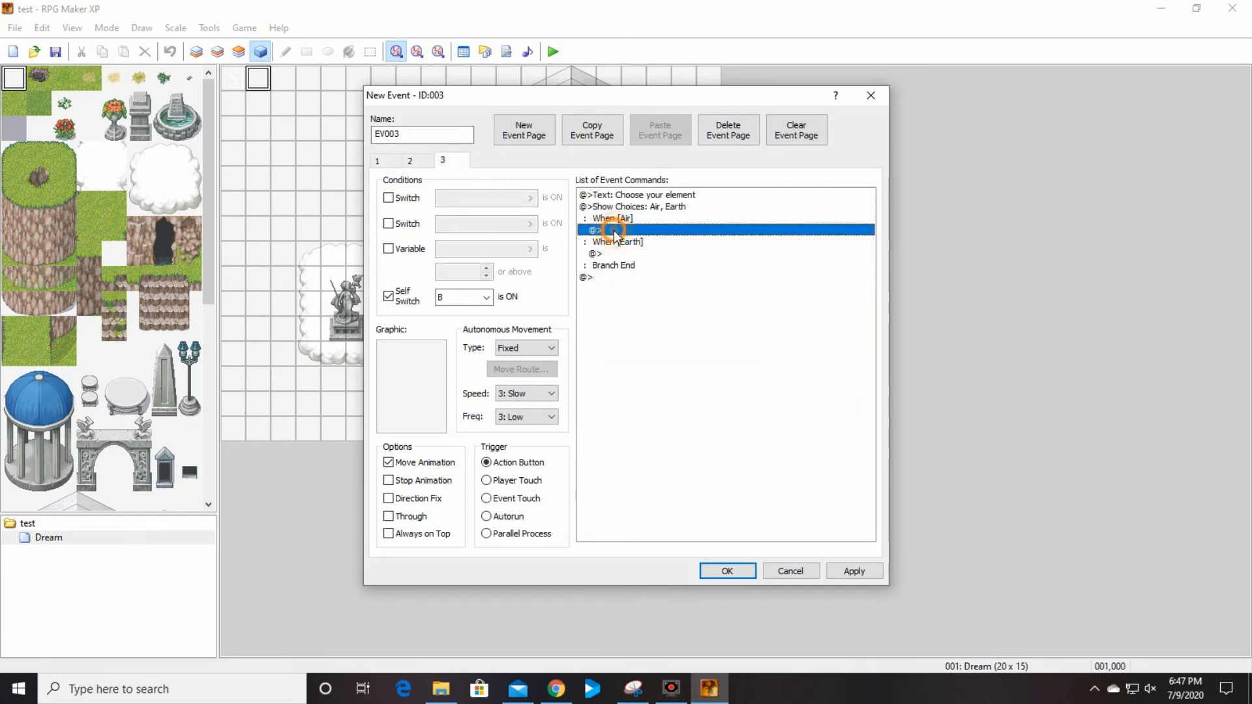
pyautogui.rightClick(613, 230)
pyautogui.click(672, 316)
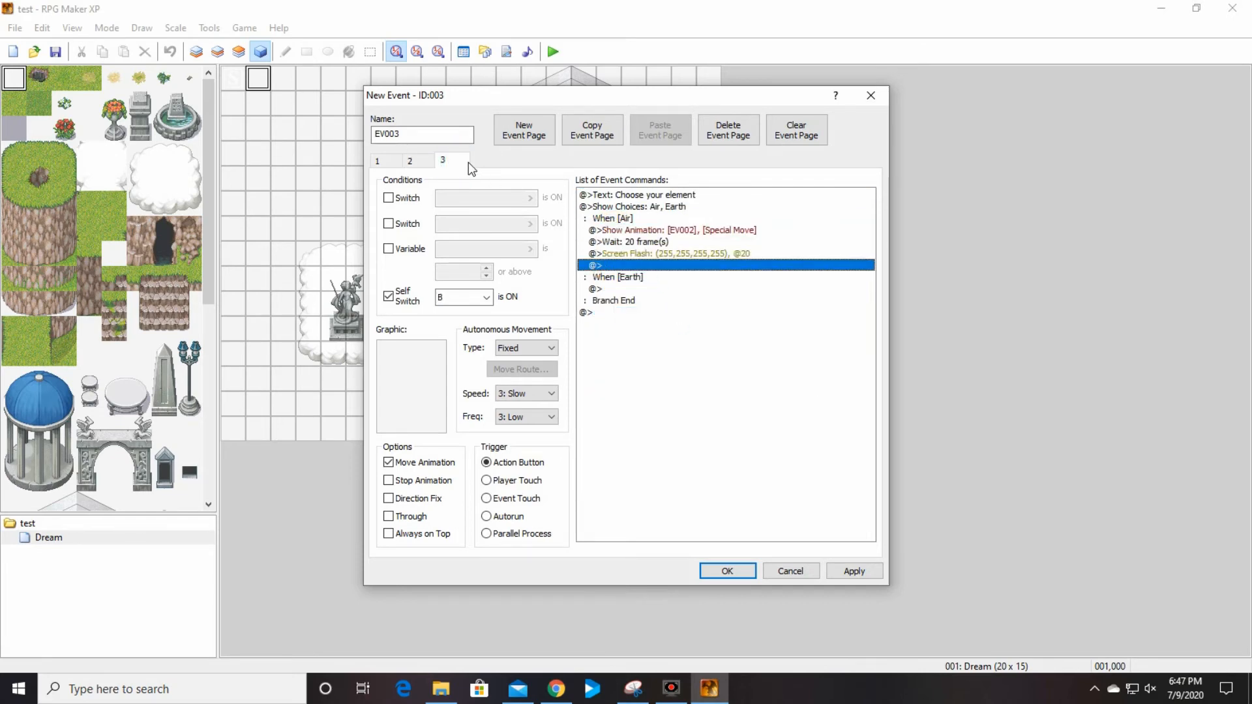
# Paste the copied animation, wait and screen flash commands into page 3's Earth branch
pyautogui.click(625, 288)
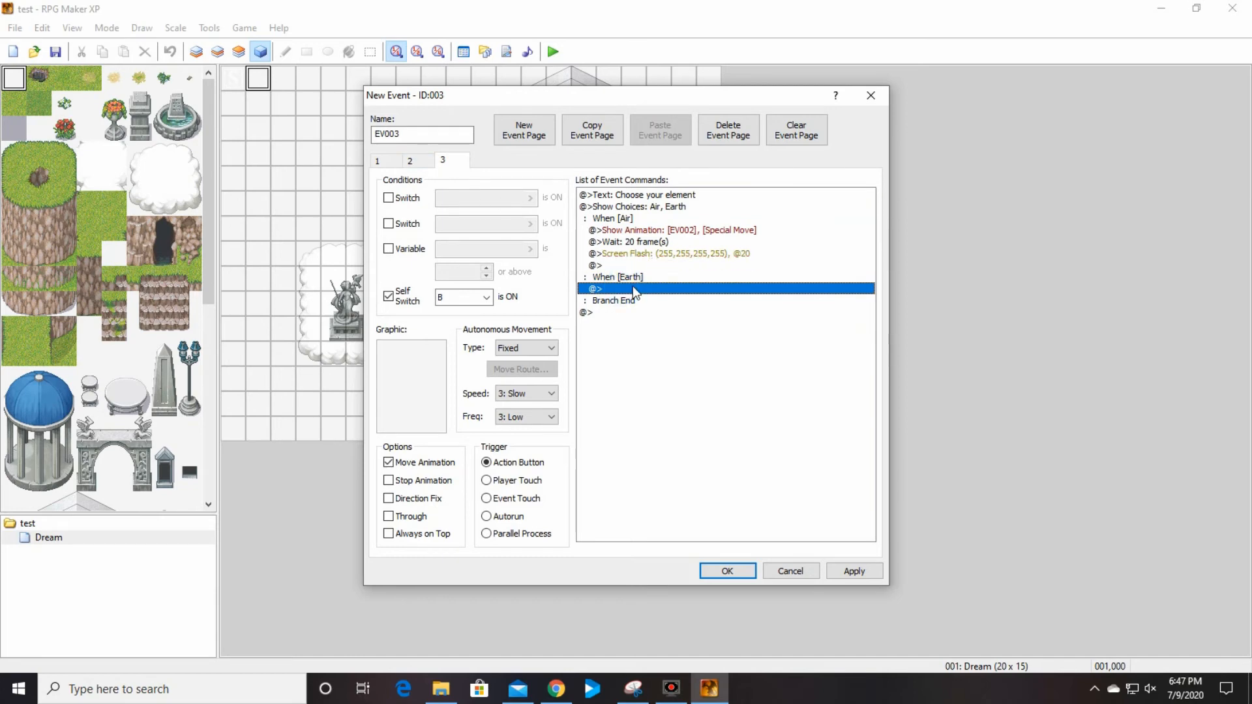
pyautogui.rightClick(633, 288)
pyautogui.click(687, 374)
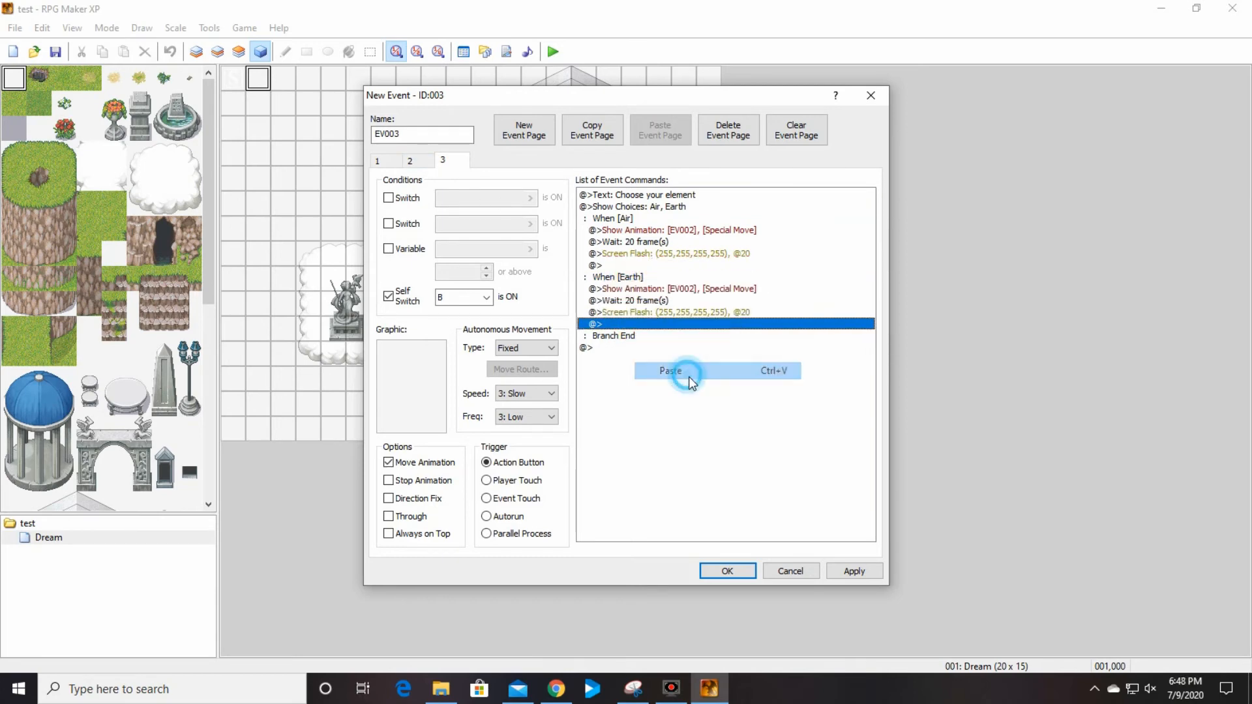
# Name switch 0005 "Air" and add a Control Switches command turning it ON at the end of the Air branch
pyautogui.click(610, 265)
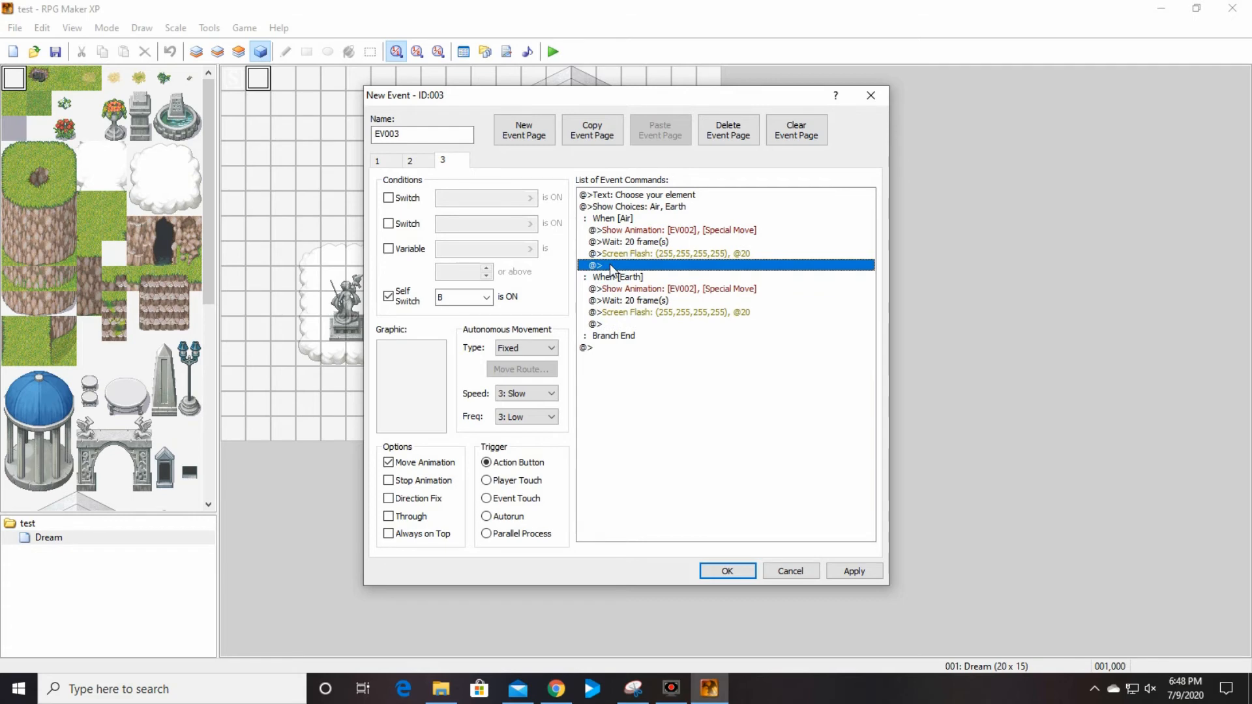
pyautogui.doubleClick(651, 266)
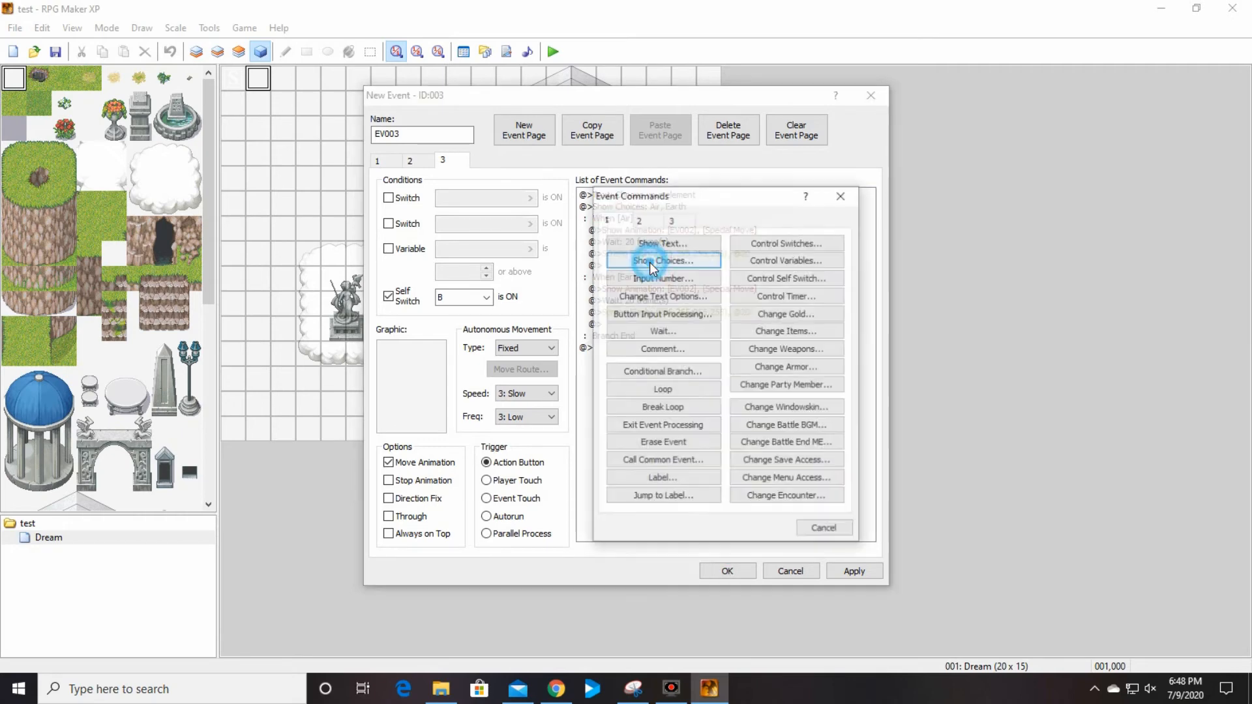
pyautogui.click(801, 251)
pyautogui.click(783, 328)
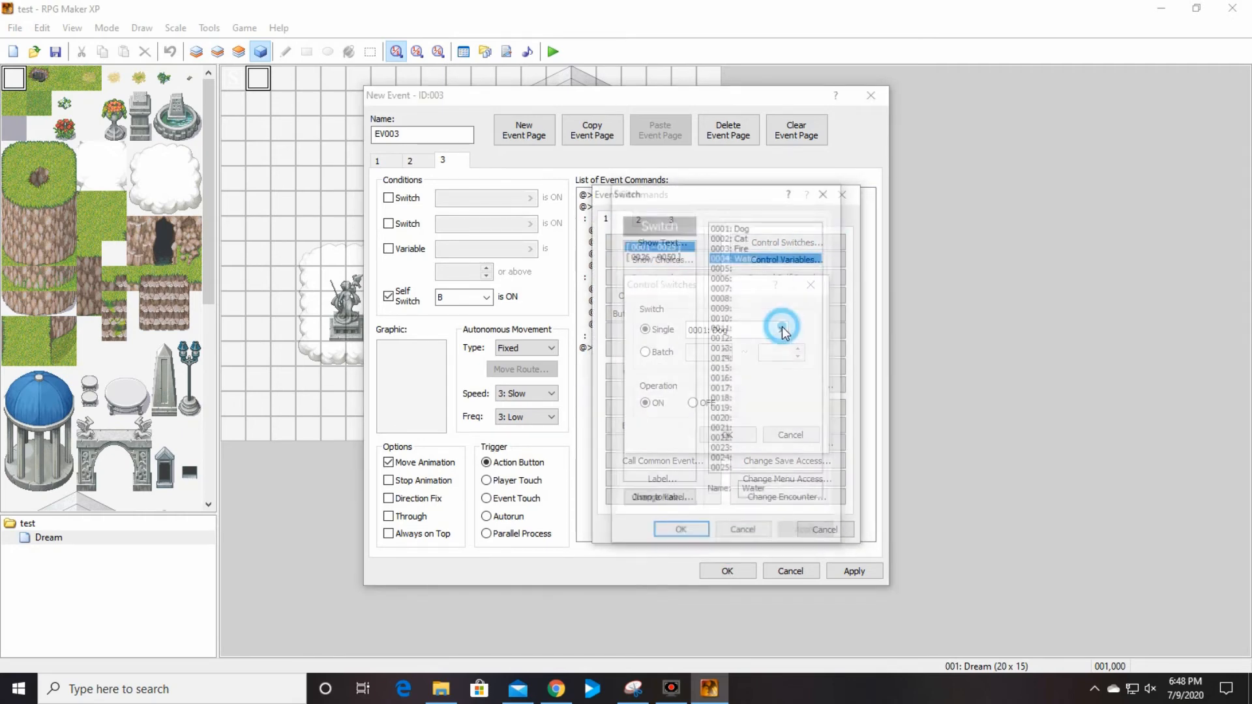
pyautogui.click(734, 267)
pyautogui.click(760, 493)
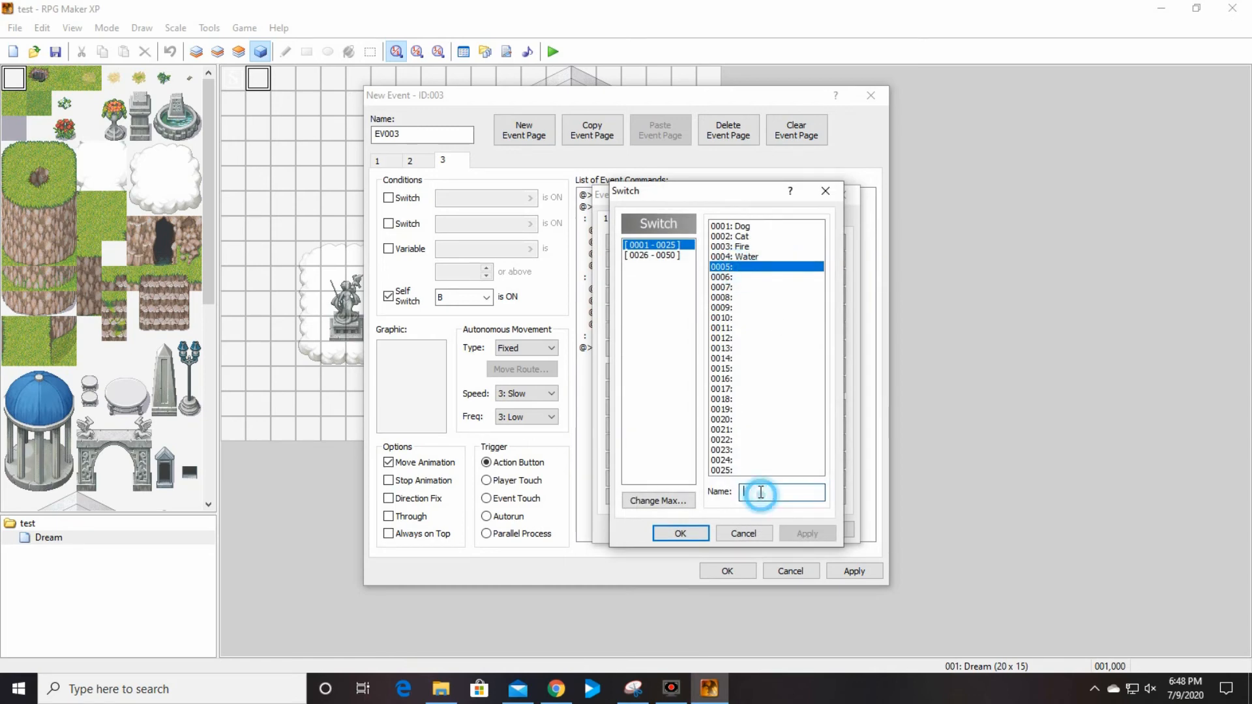
pyautogui.write('Air')
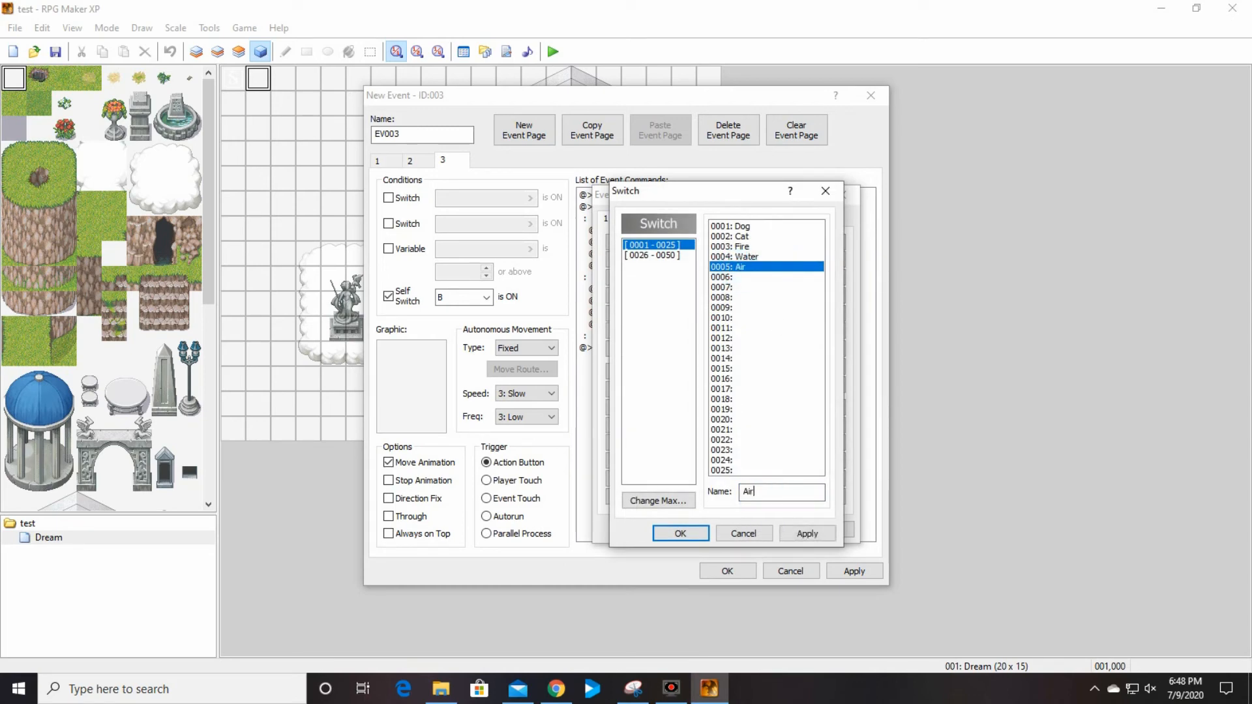
pyautogui.click(695, 539)
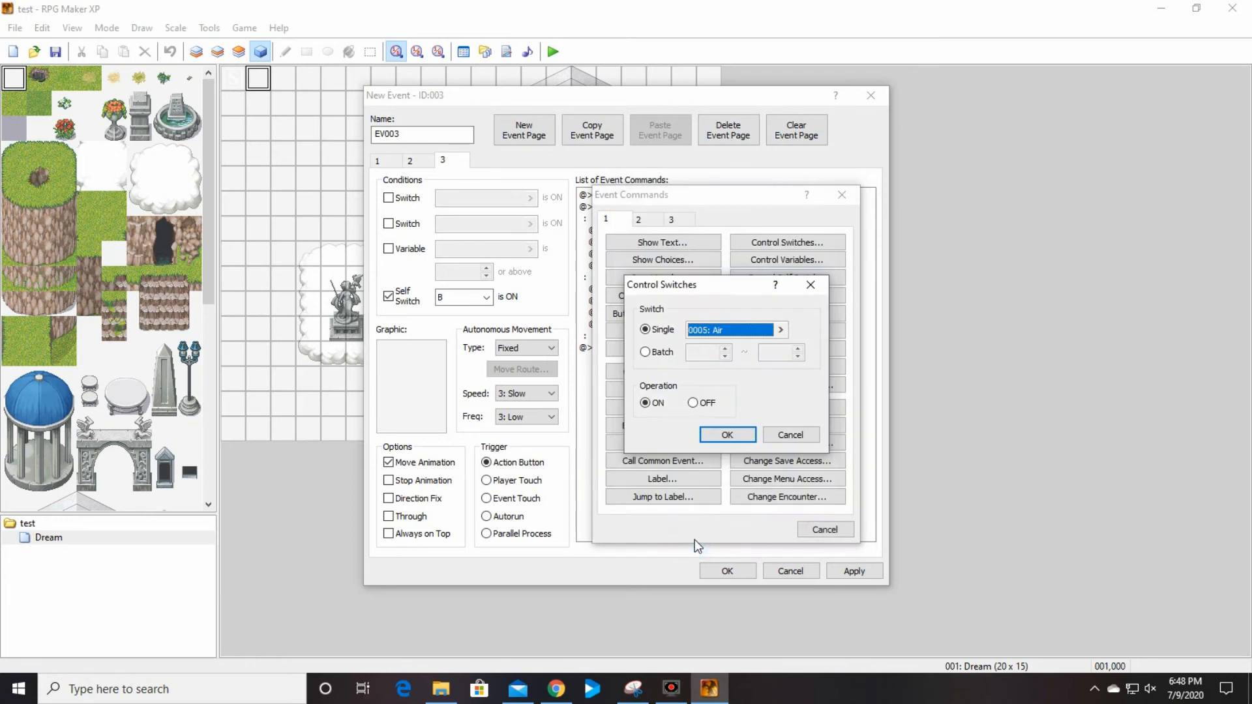
pyautogui.click(729, 435)
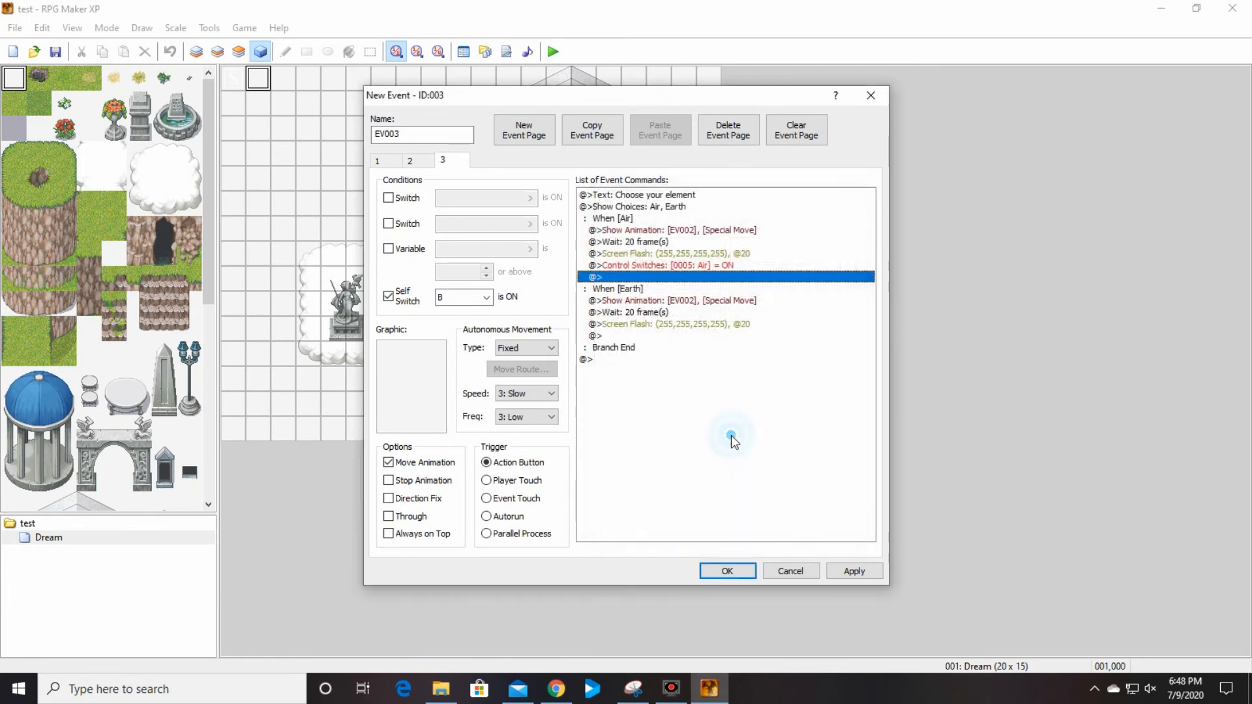
# Start a Change Actor Graphic command at the end of page 3's Air branch with character graphic 152-Animal02 for actor 001
pyautogui.click(644, 277)
pyautogui.rightClick(645, 278)
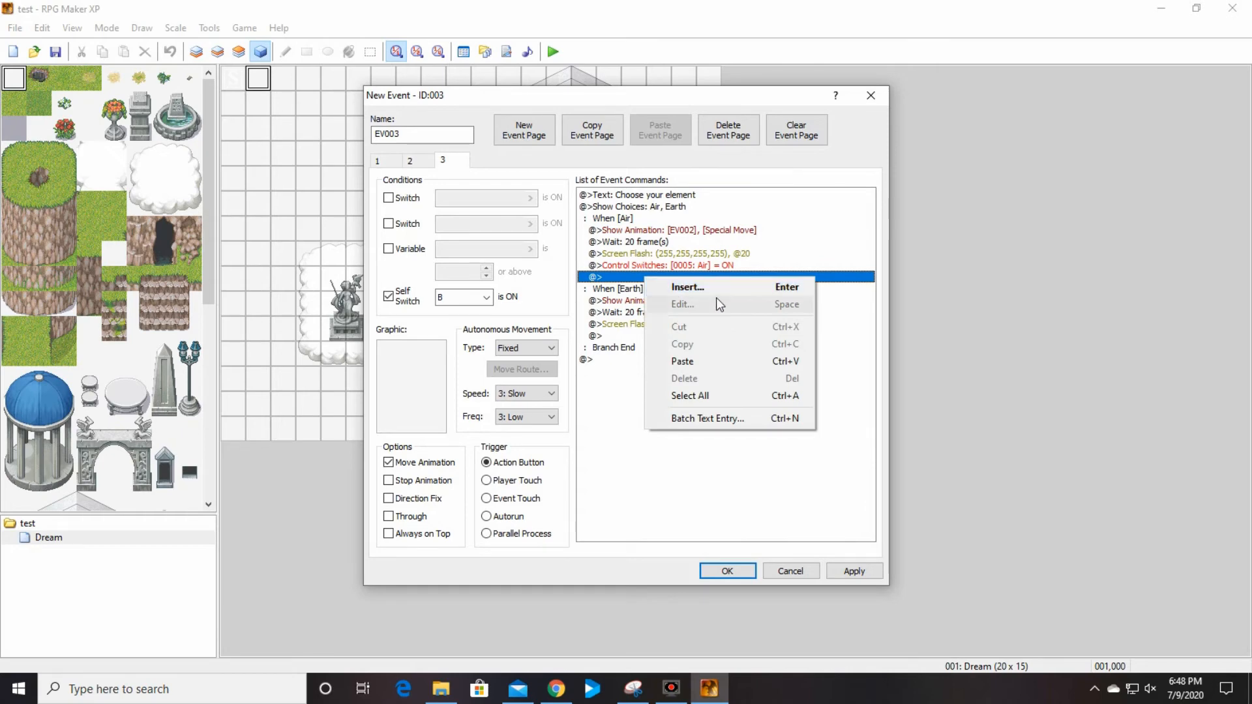
pyautogui.click(697, 287)
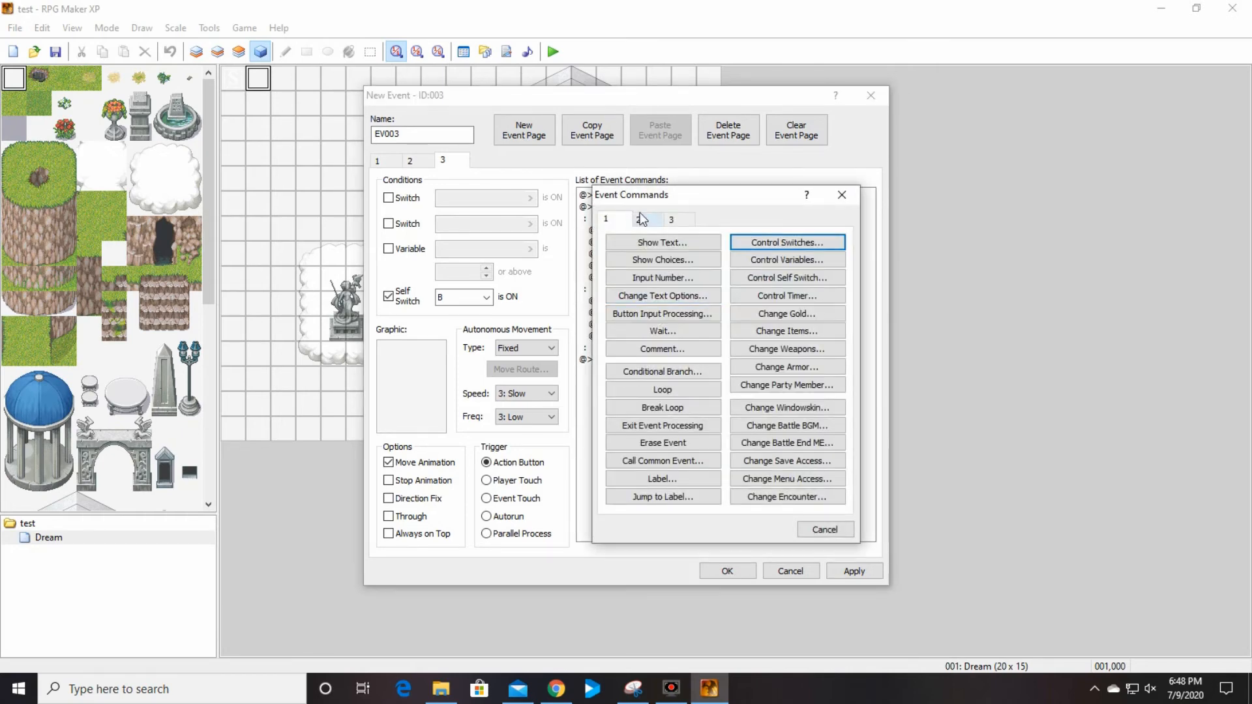
pyautogui.click(675, 219)
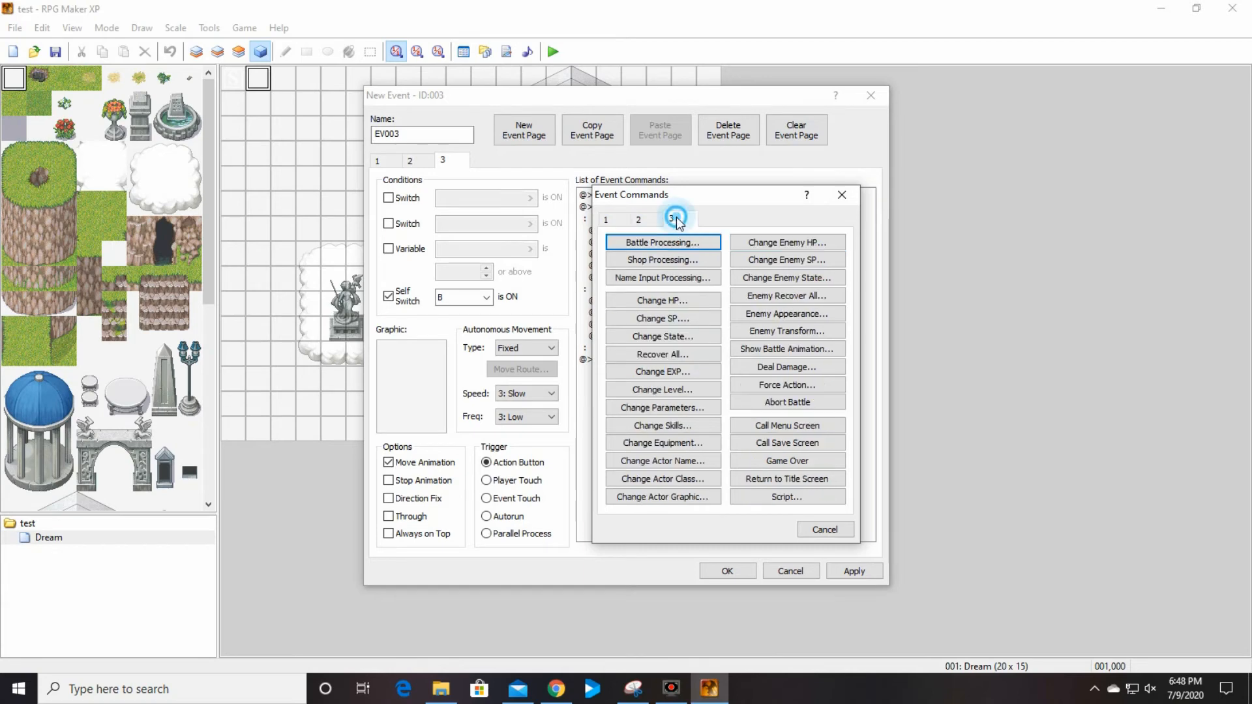
pyautogui.click(682, 498)
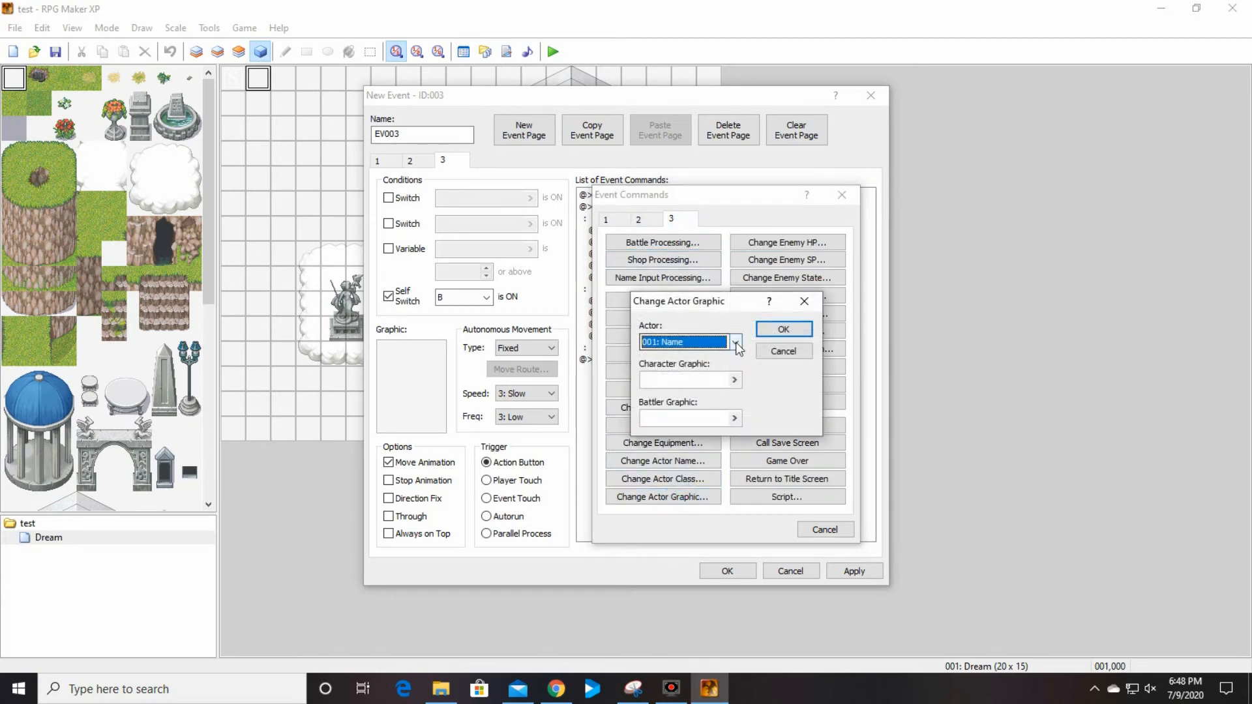
pyautogui.click(735, 381)
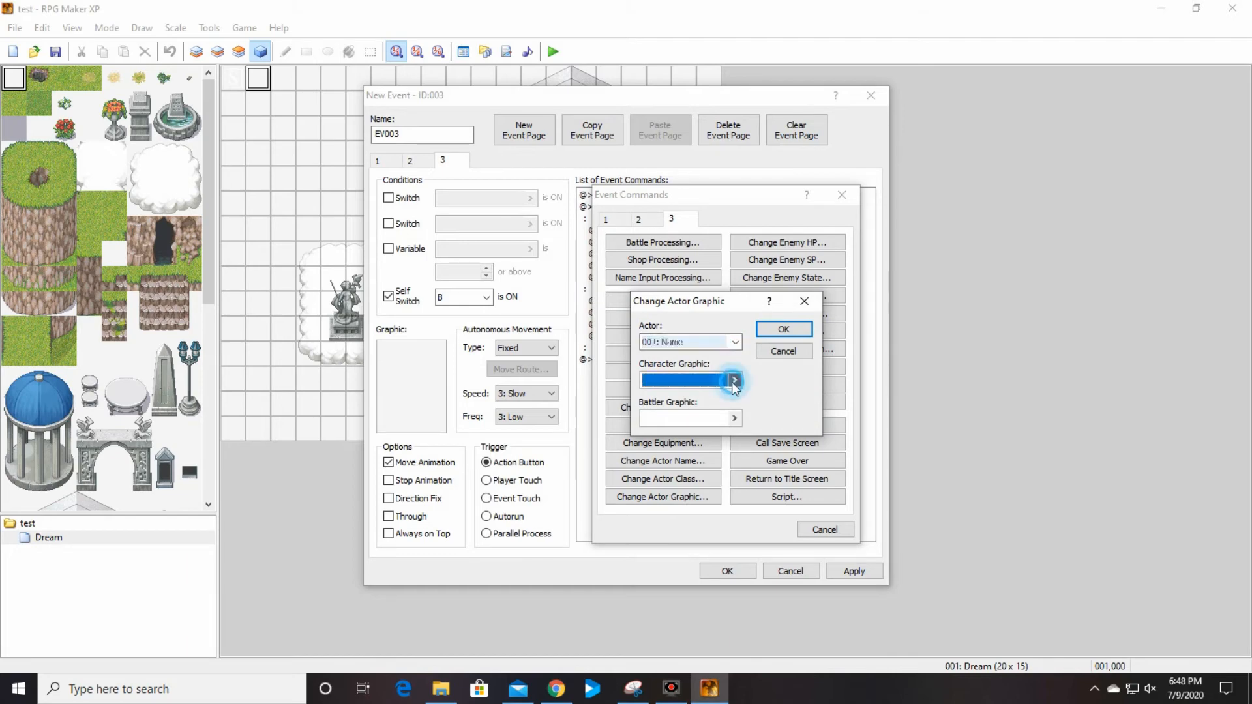
pyautogui.moveTo(620, 254); pyautogui.dragTo(632, 459)
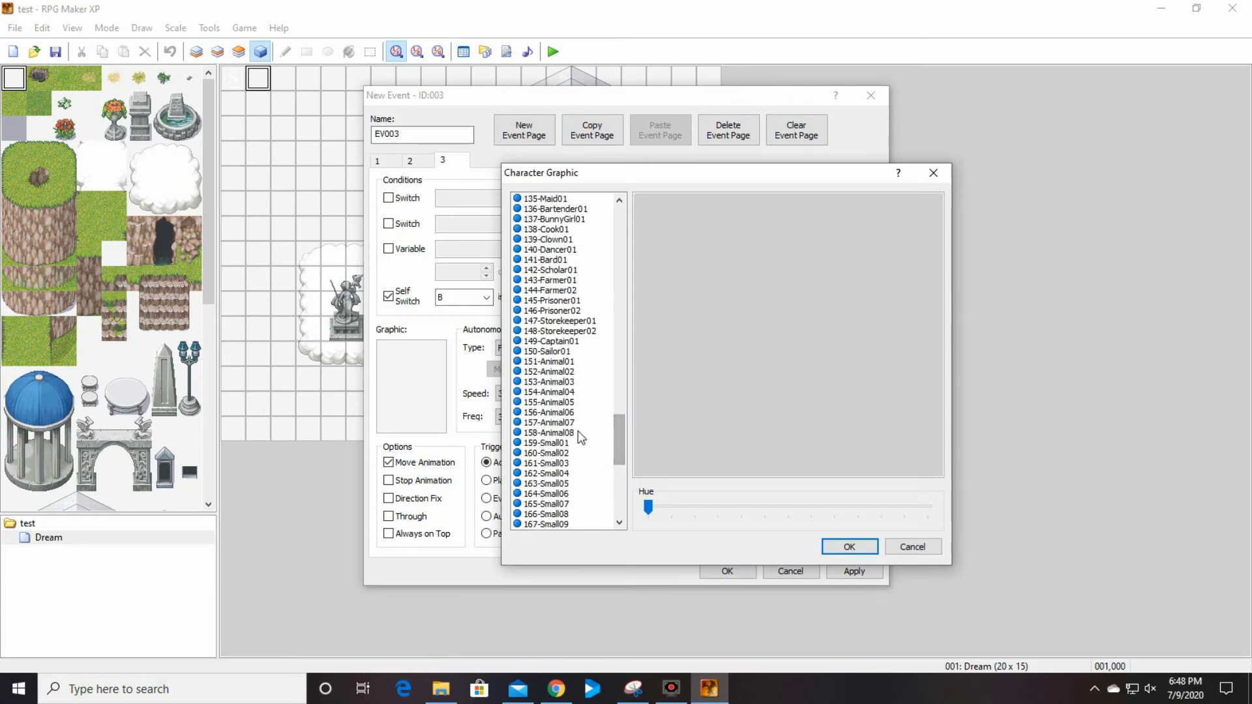
pyautogui.click(569, 371)
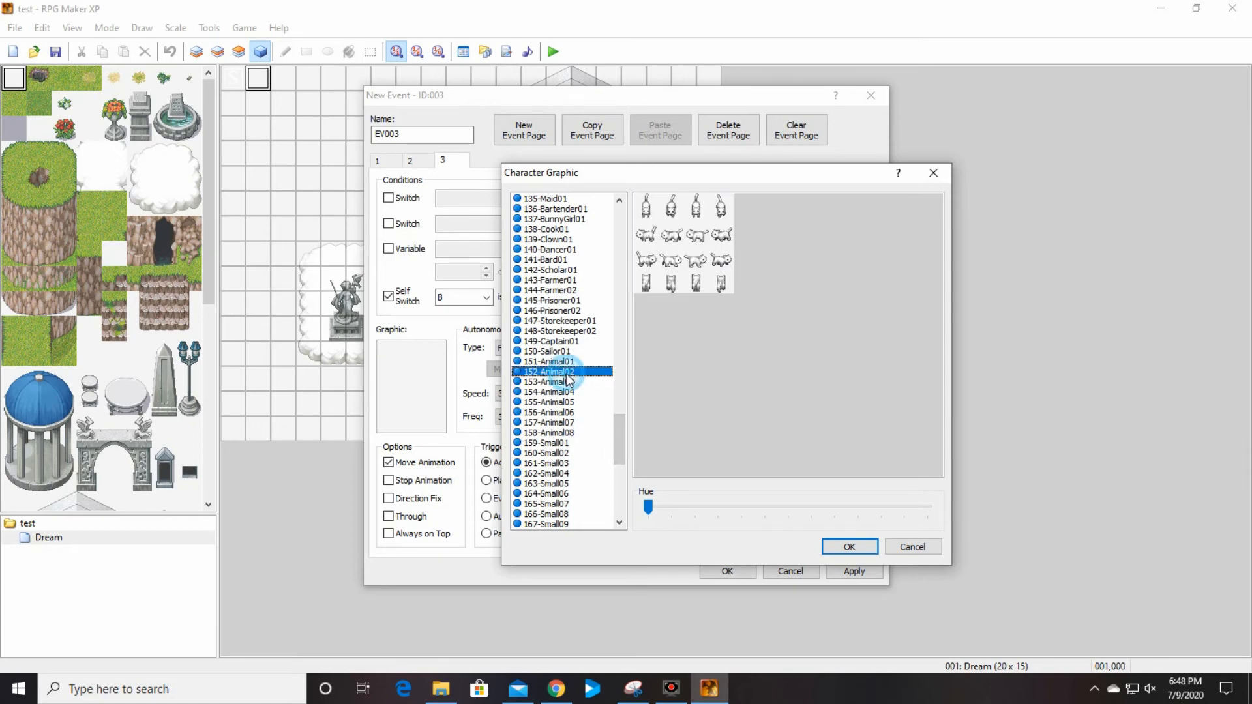
pyautogui.click(850, 547)
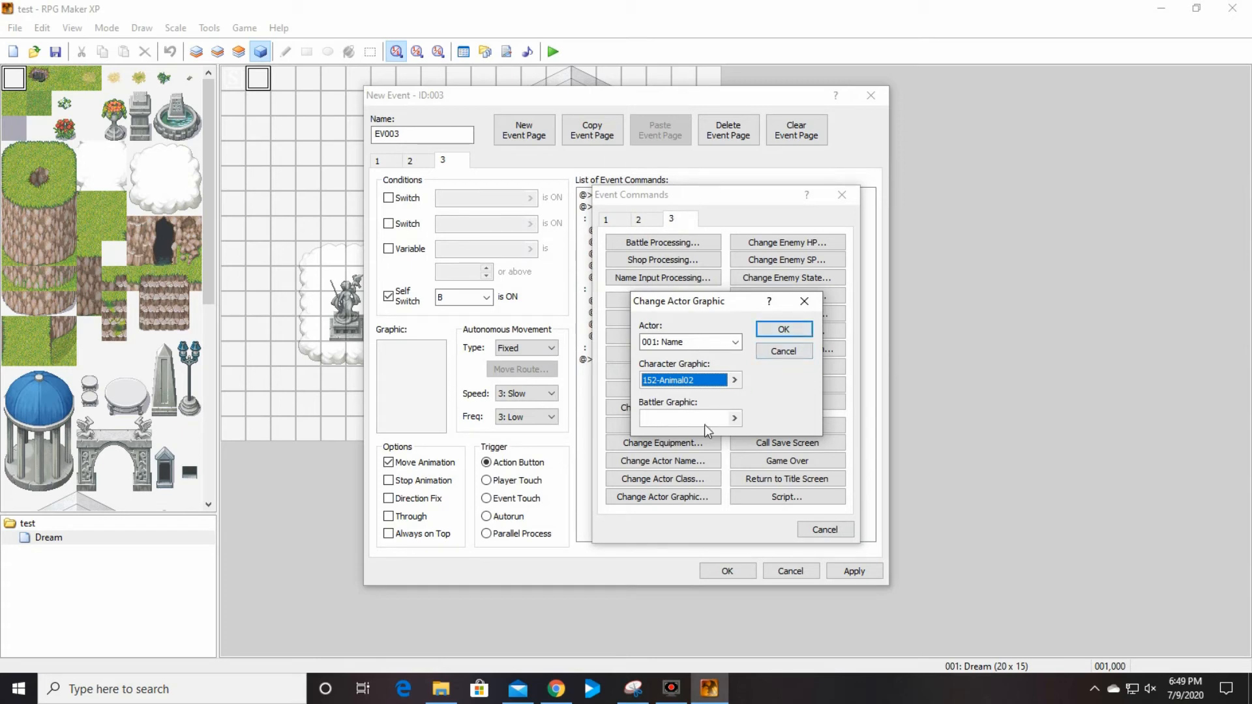
# Set the battler graphic to 086-Elemental04 and add the Change Actor Graphic command to the Air branch
pyautogui.click(735, 419)
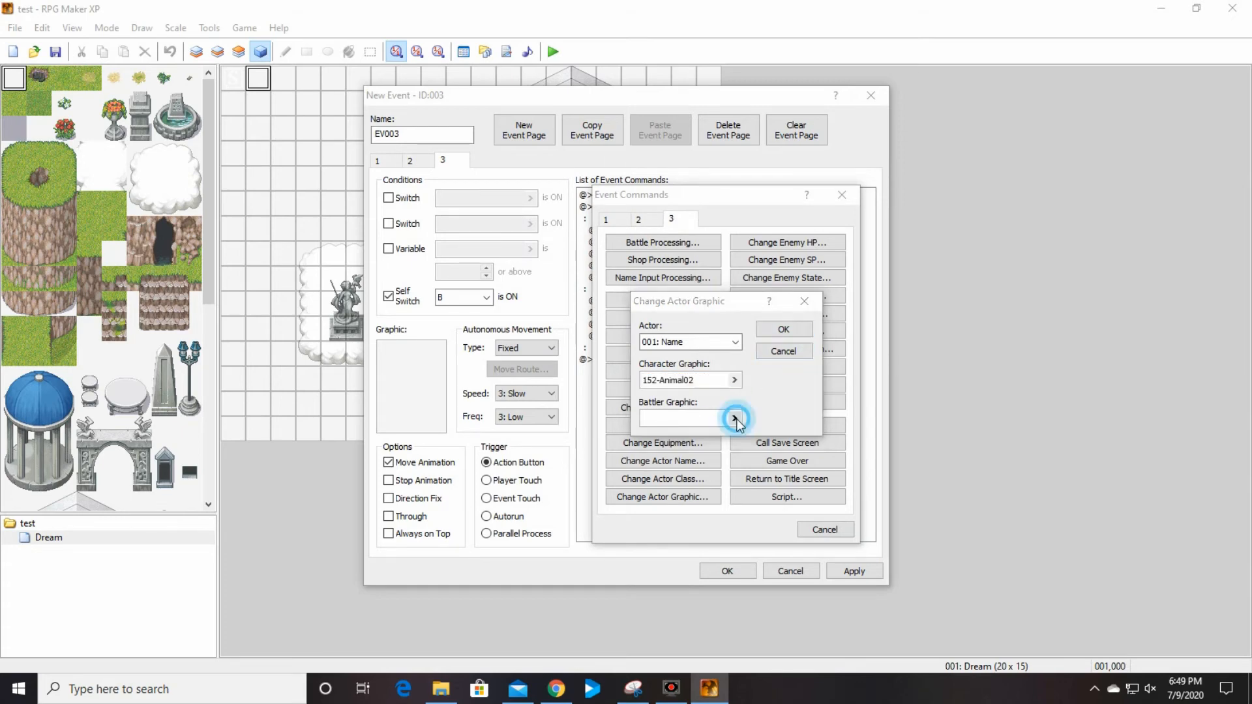
pyautogui.moveTo(617, 261); pyautogui.dragTo(640, 436)
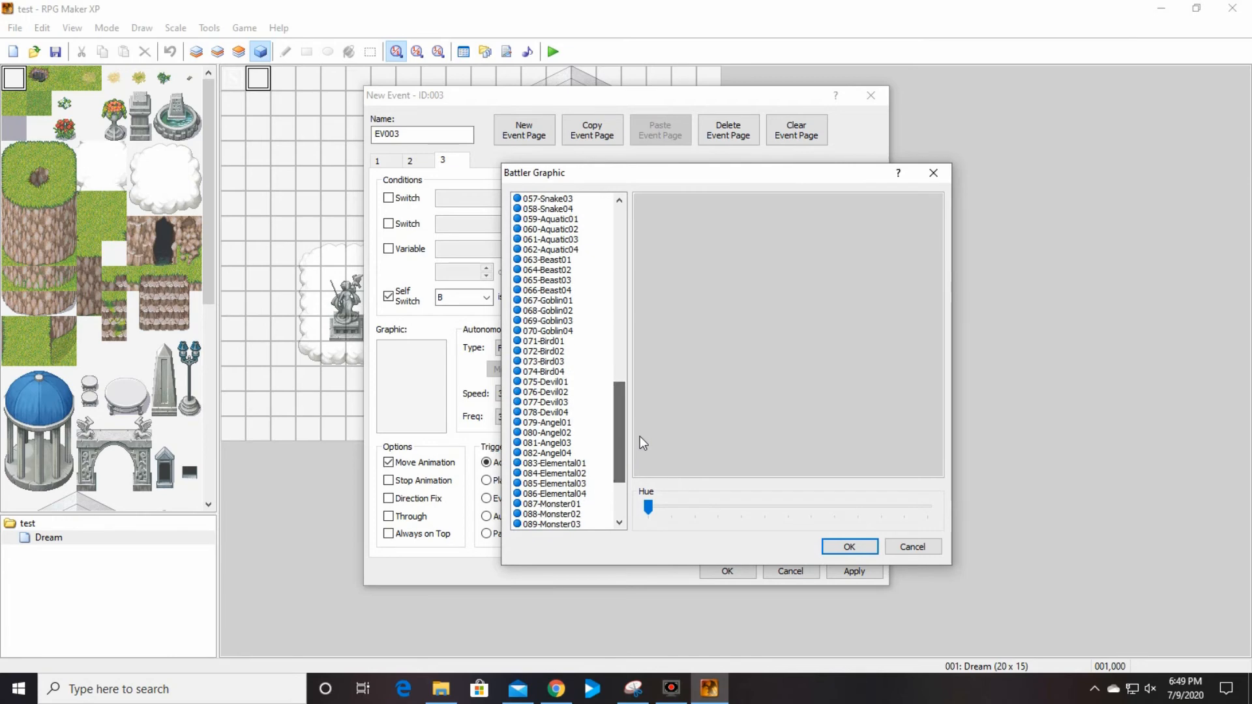
pyautogui.scroll(-1, 586, 466)
pyautogui.scroll(-1, 585, 466)
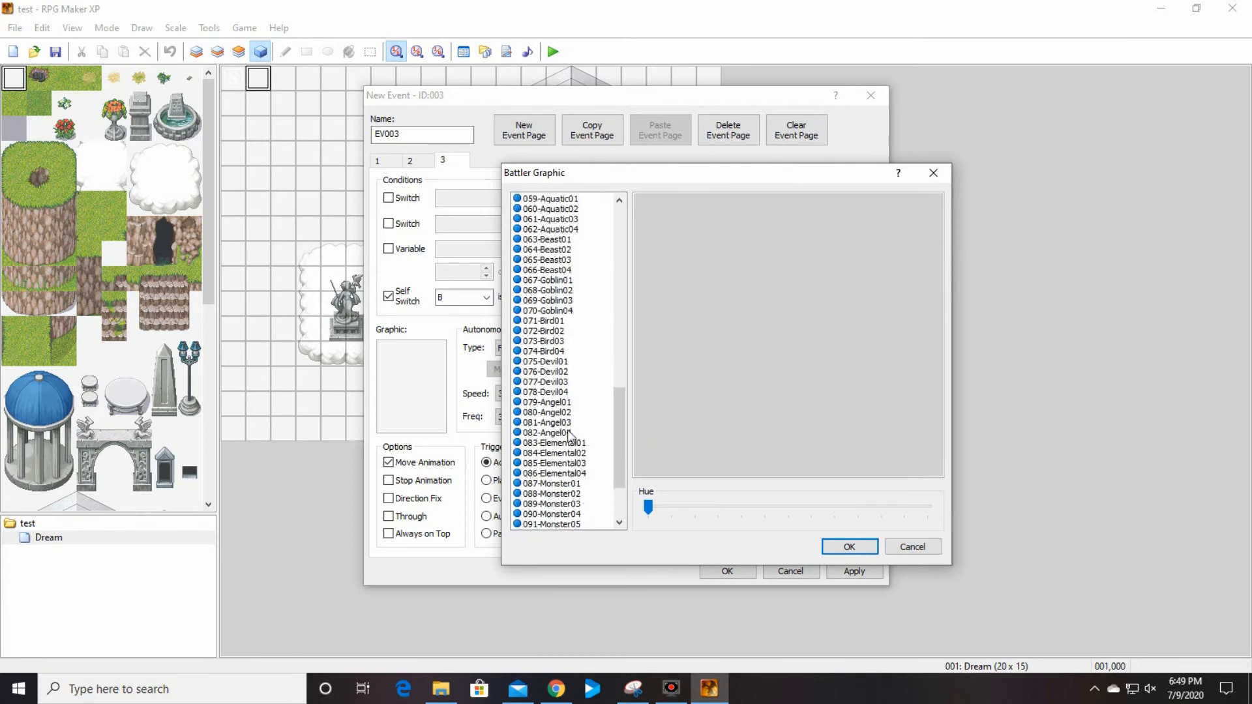
pyautogui.click(571, 444)
pyautogui.click(582, 454)
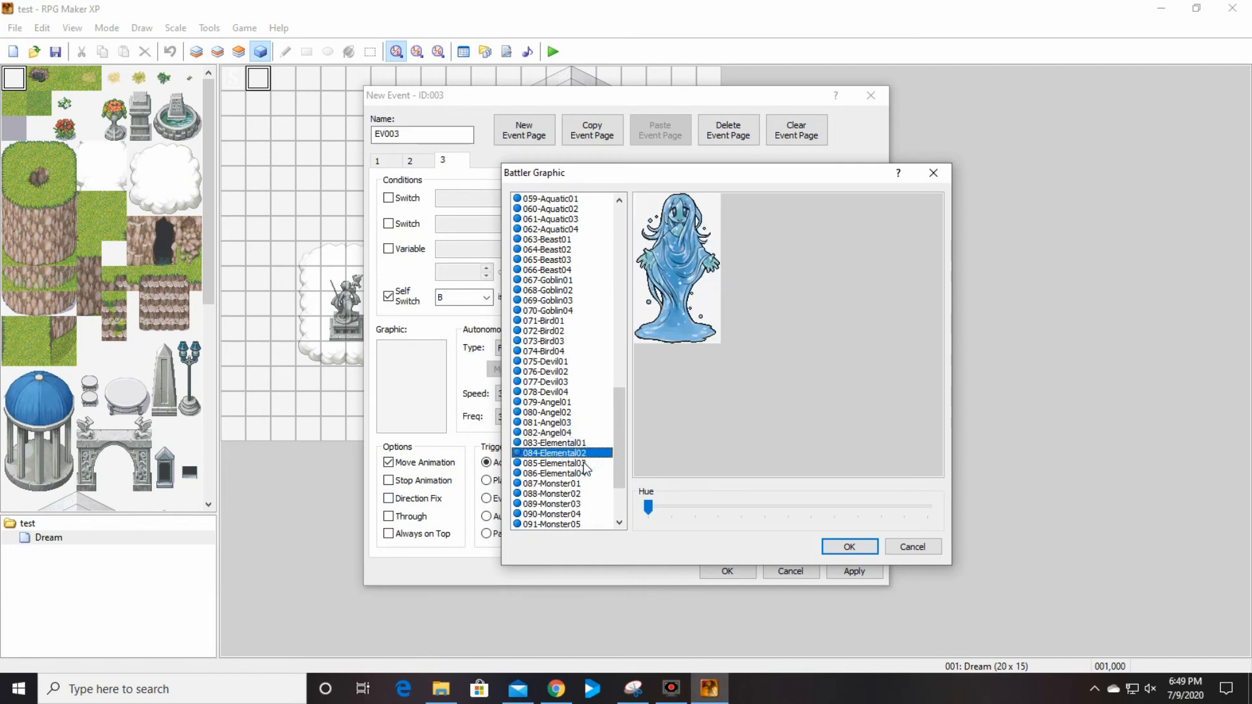
pyautogui.click(583, 463)
pyautogui.click(585, 473)
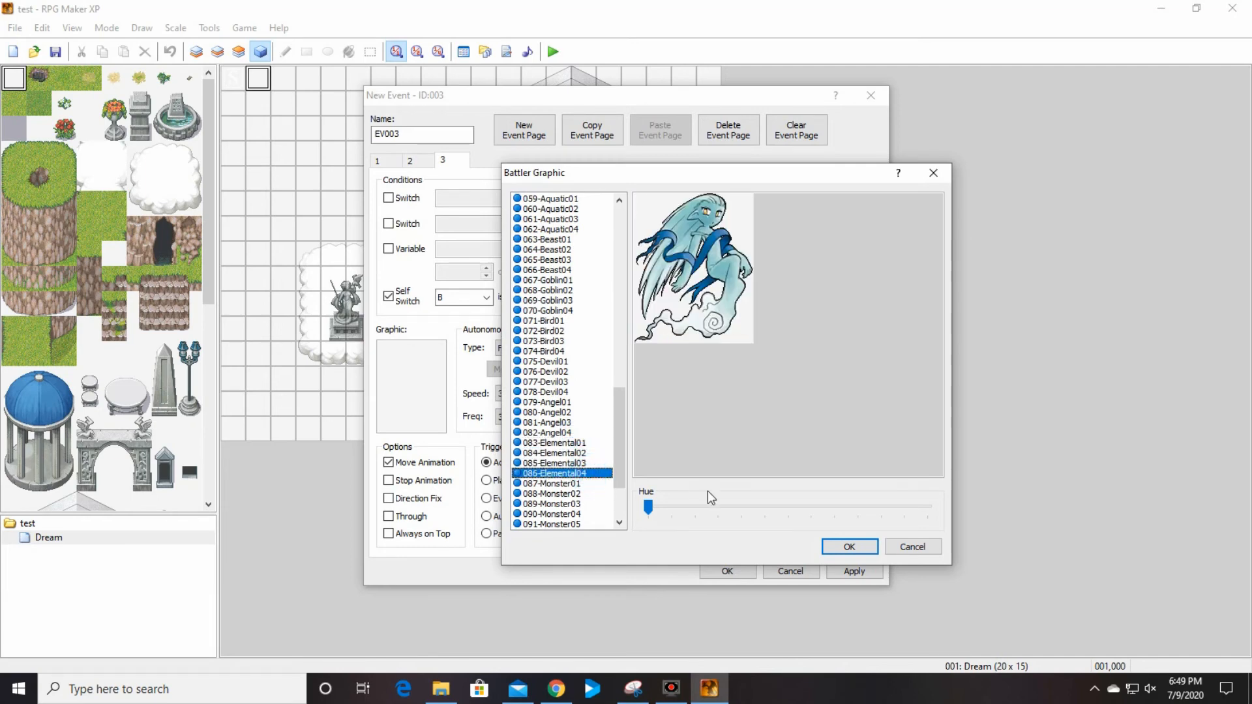
pyautogui.click(870, 548)
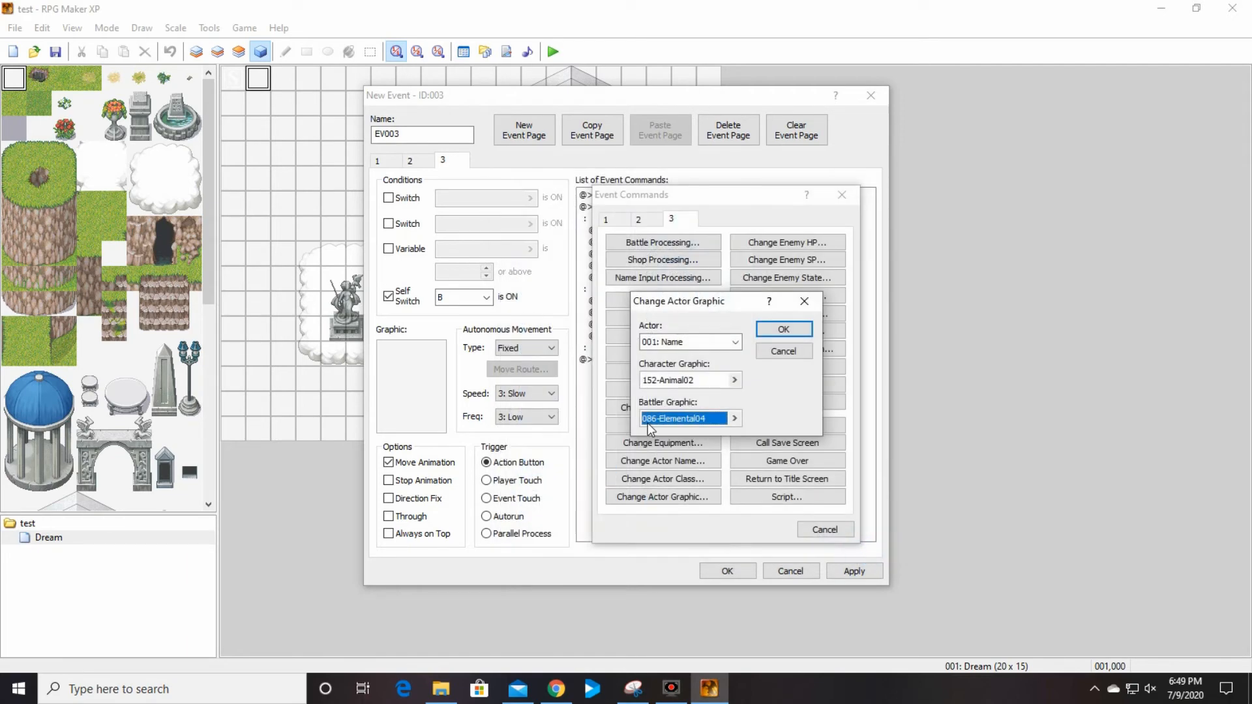
pyautogui.click(793, 329)
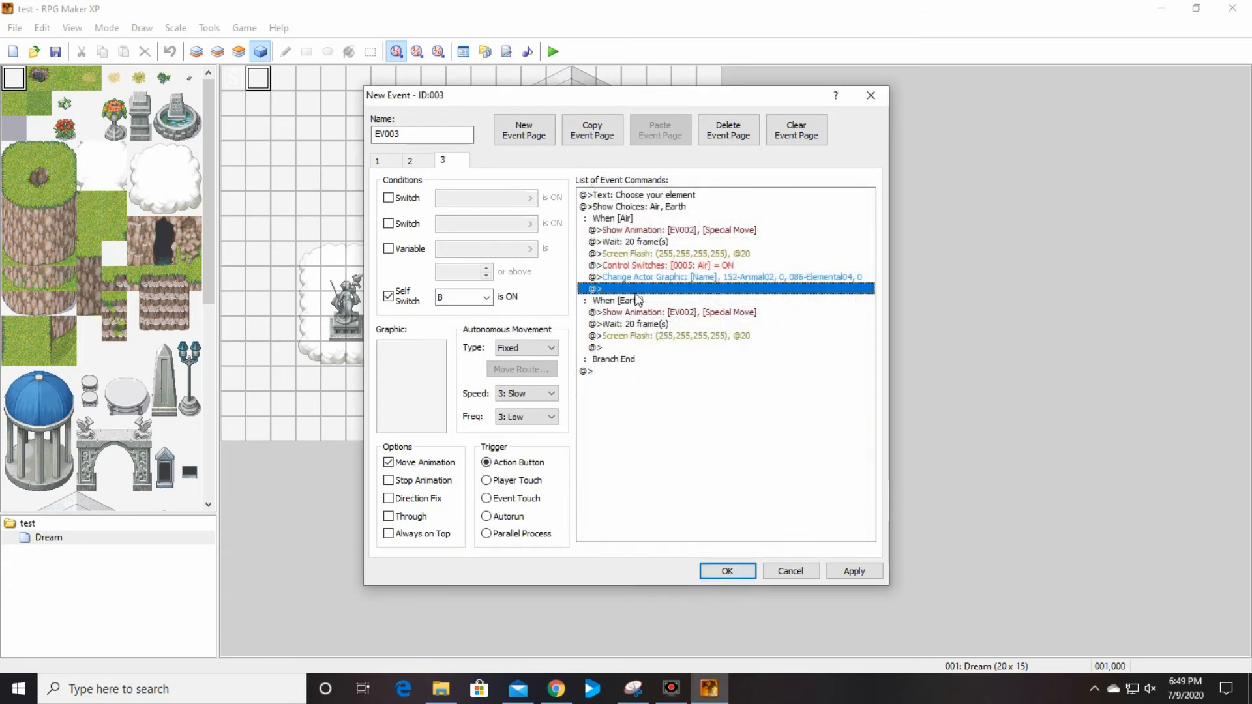
# Add a Set Move Route command for the Player below the actor graphic change, changing opacity to 0
pyautogui.rightClick(646, 291)
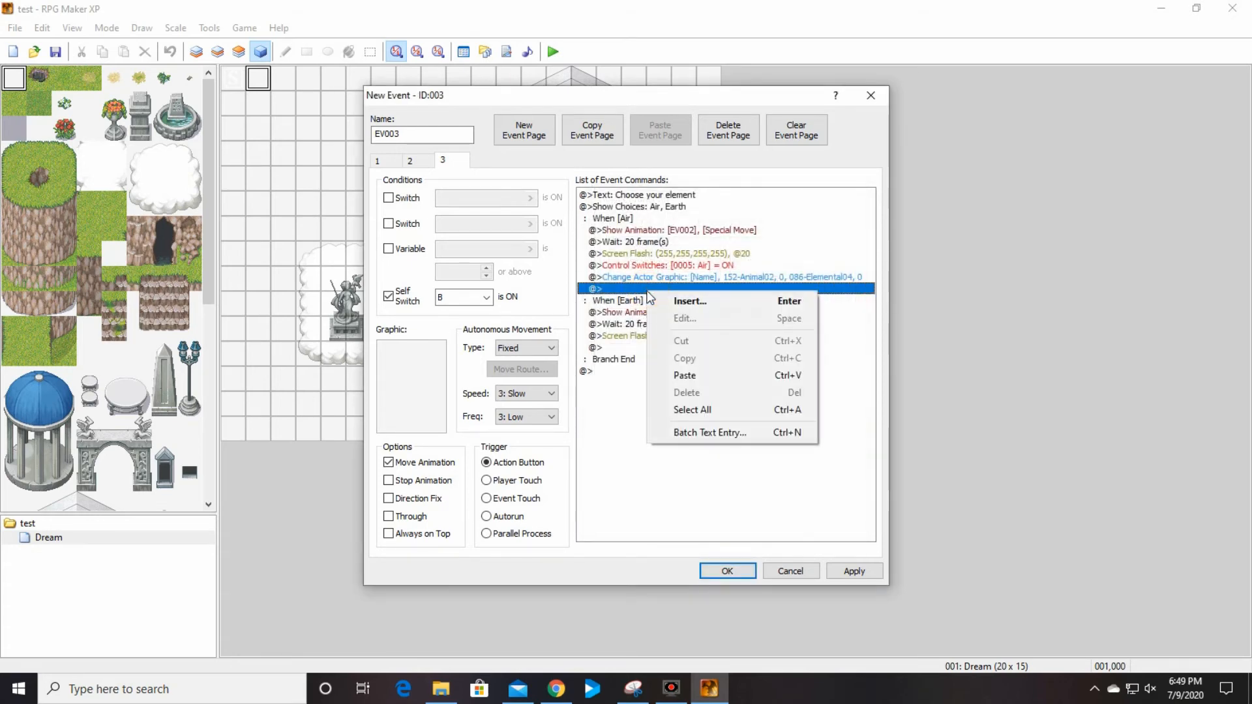
pyautogui.click(711, 301)
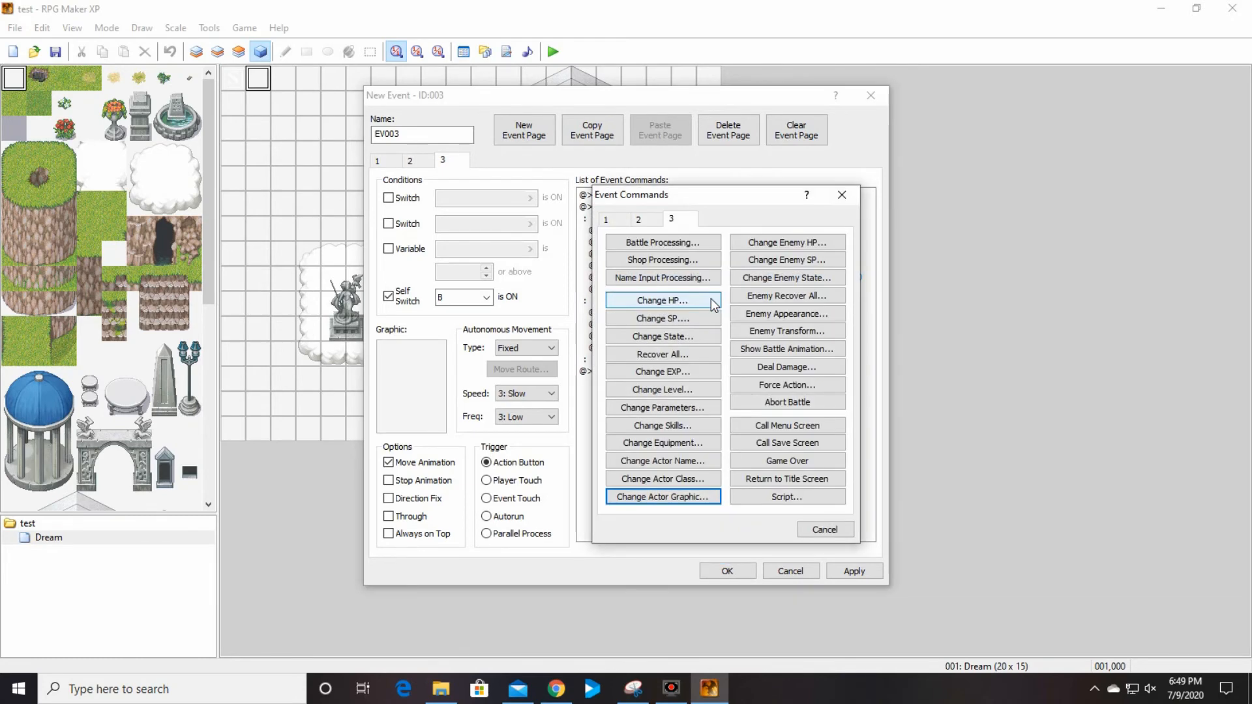
pyautogui.click(648, 219)
pyautogui.click(673, 220)
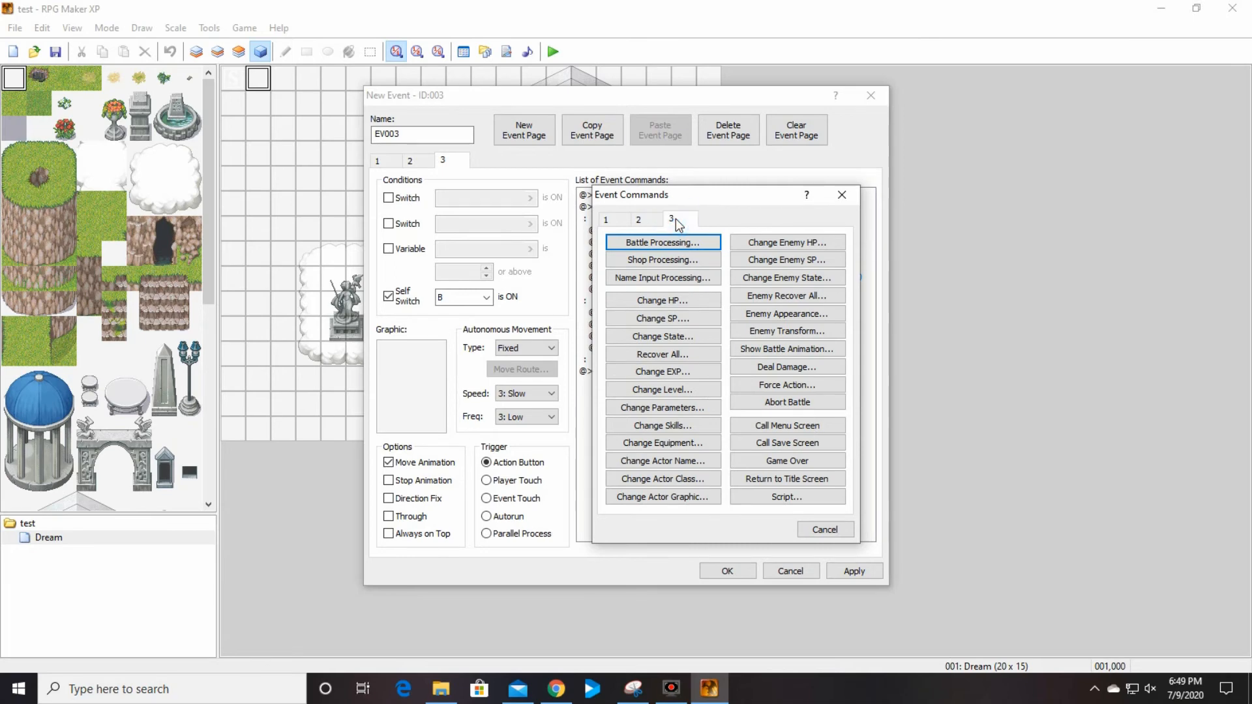
pyautogui.click(643, 221)
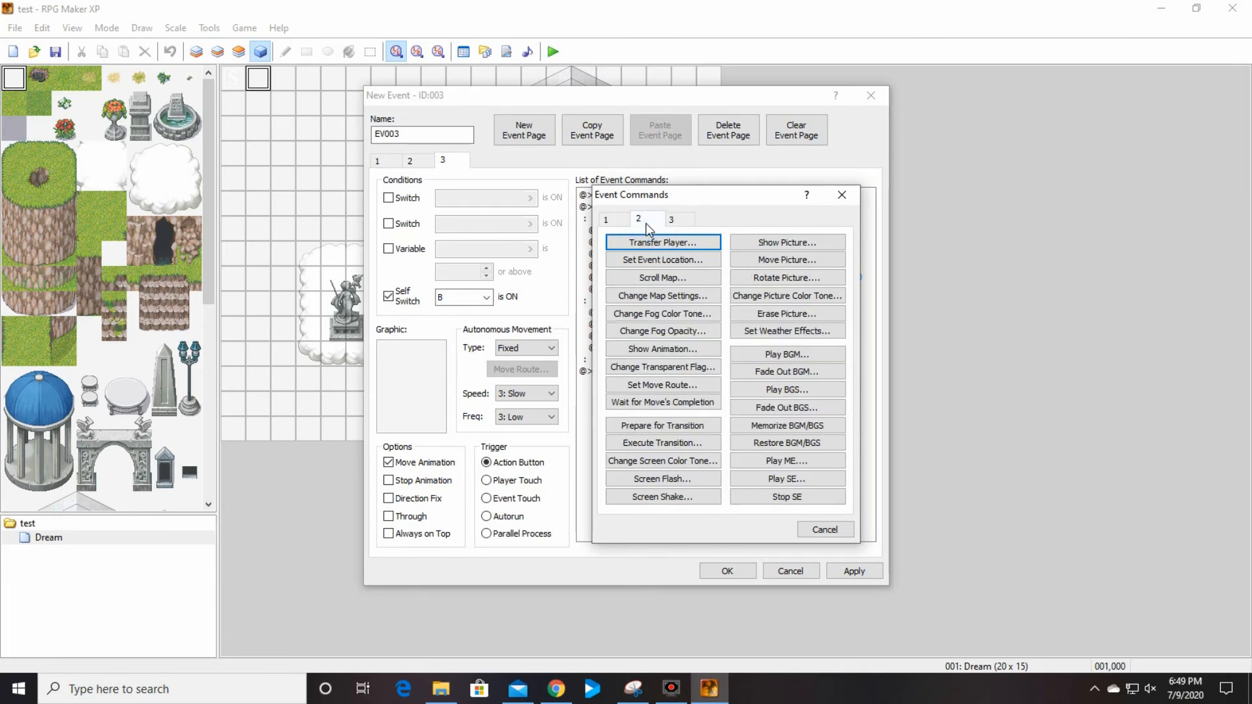
pyautogui.click(661, 385)
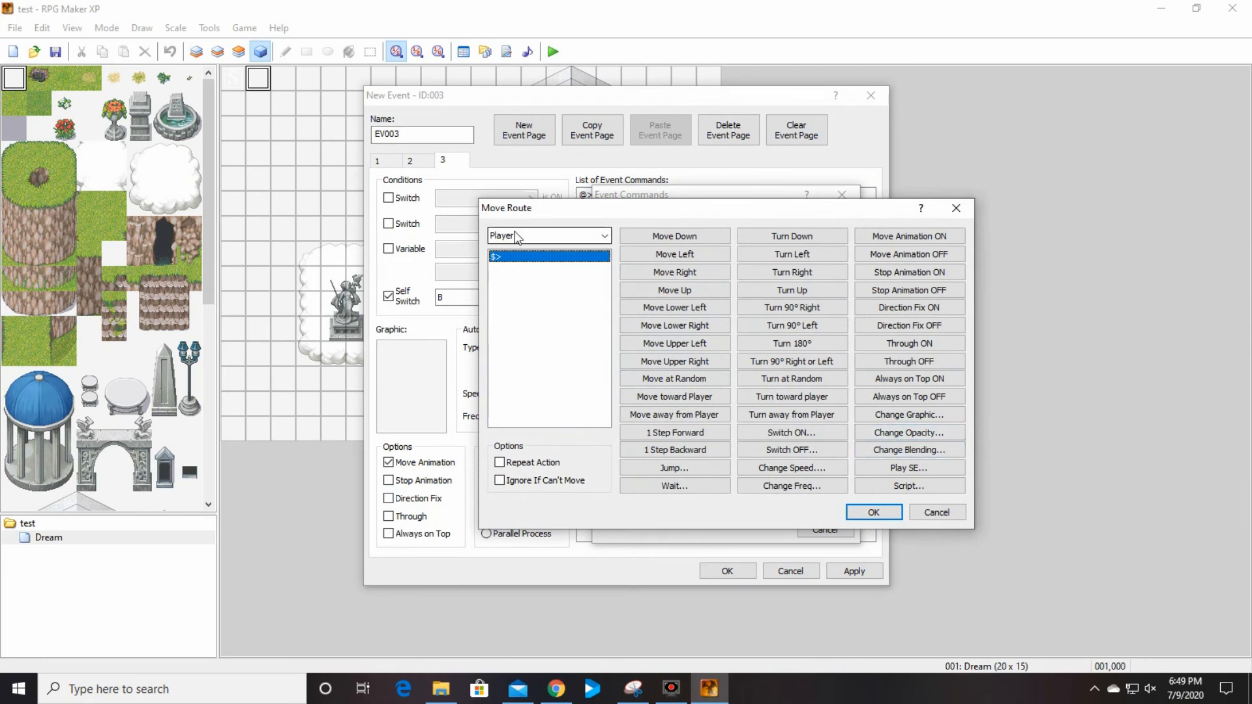
pyautogui.click(910, 432)
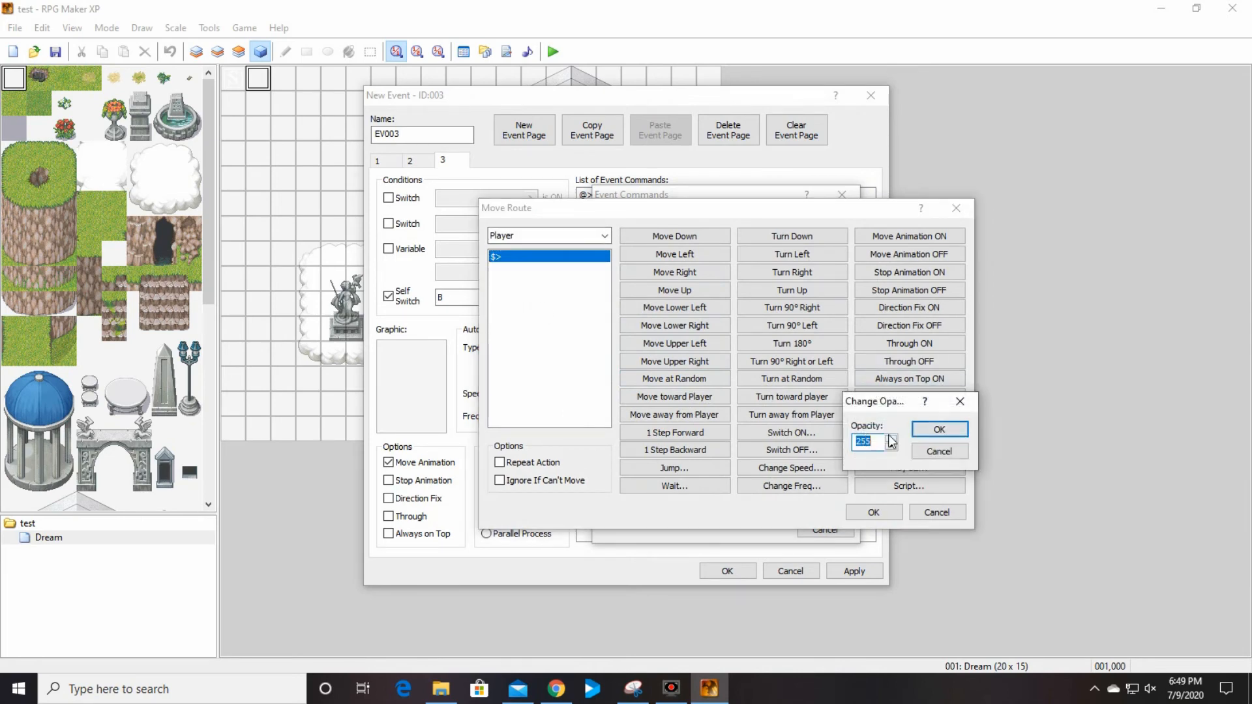
pyautogui.write('0')
pyautogui.click(948, 433)
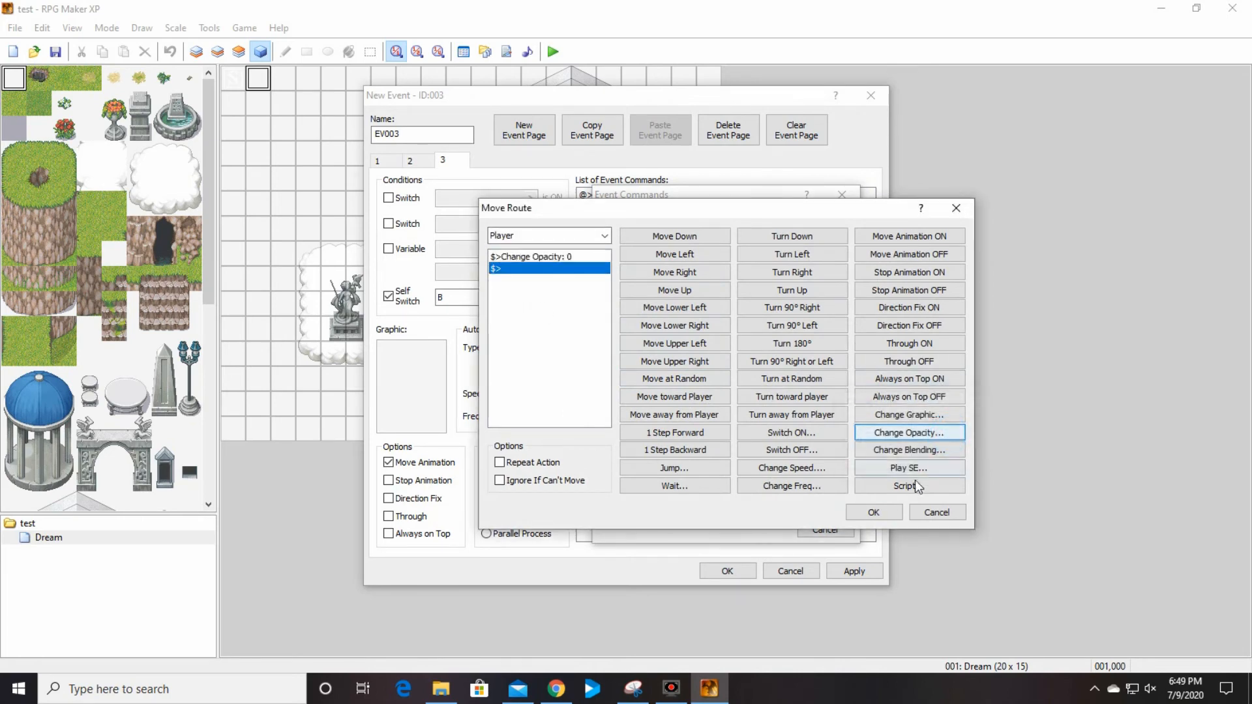
pyautogui.click(878, 512)
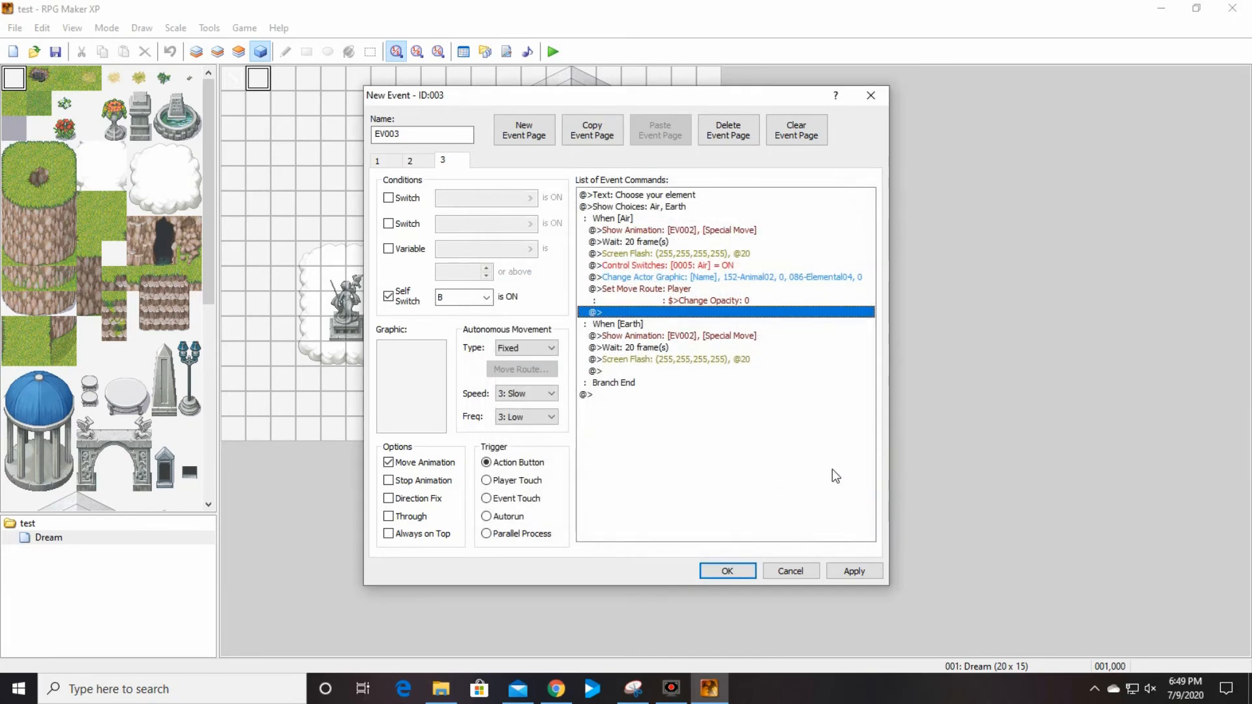
# Add a Wait command of 20 frames below the move route in the Air branch
pyautogui.doubleClick(649, 312)
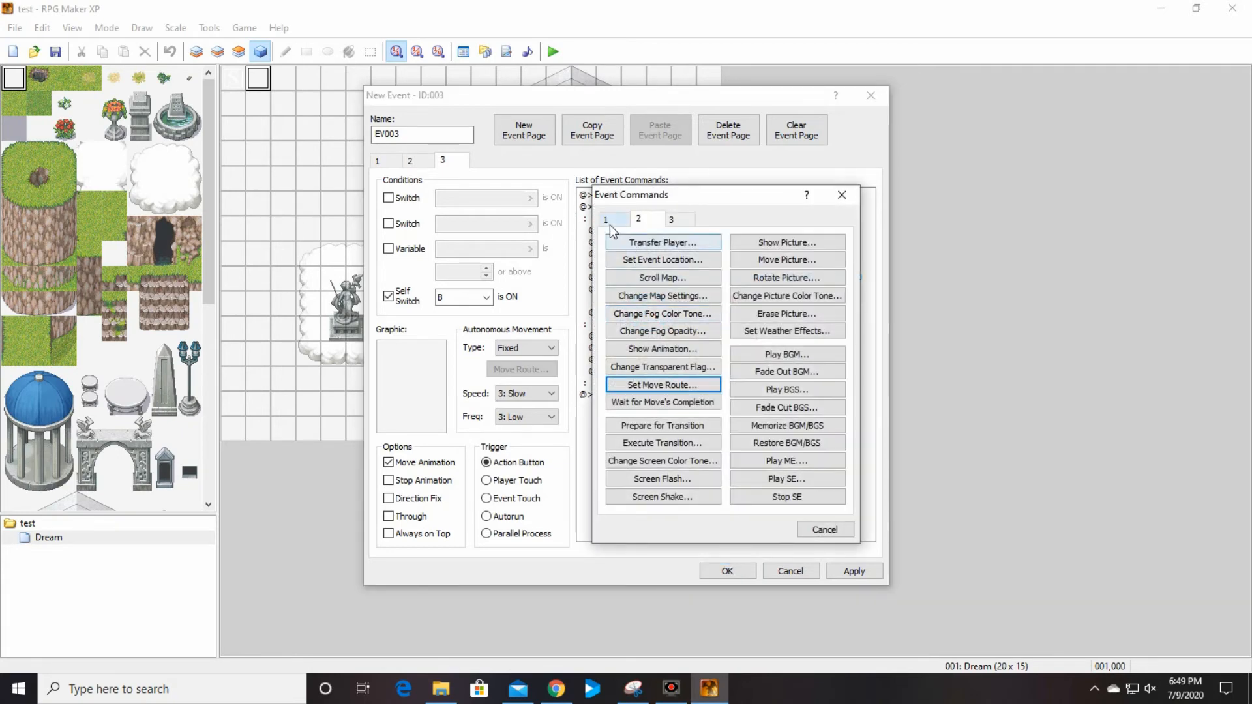
pyautogui.click(609, 218)
pyautogui.click(652, 332)
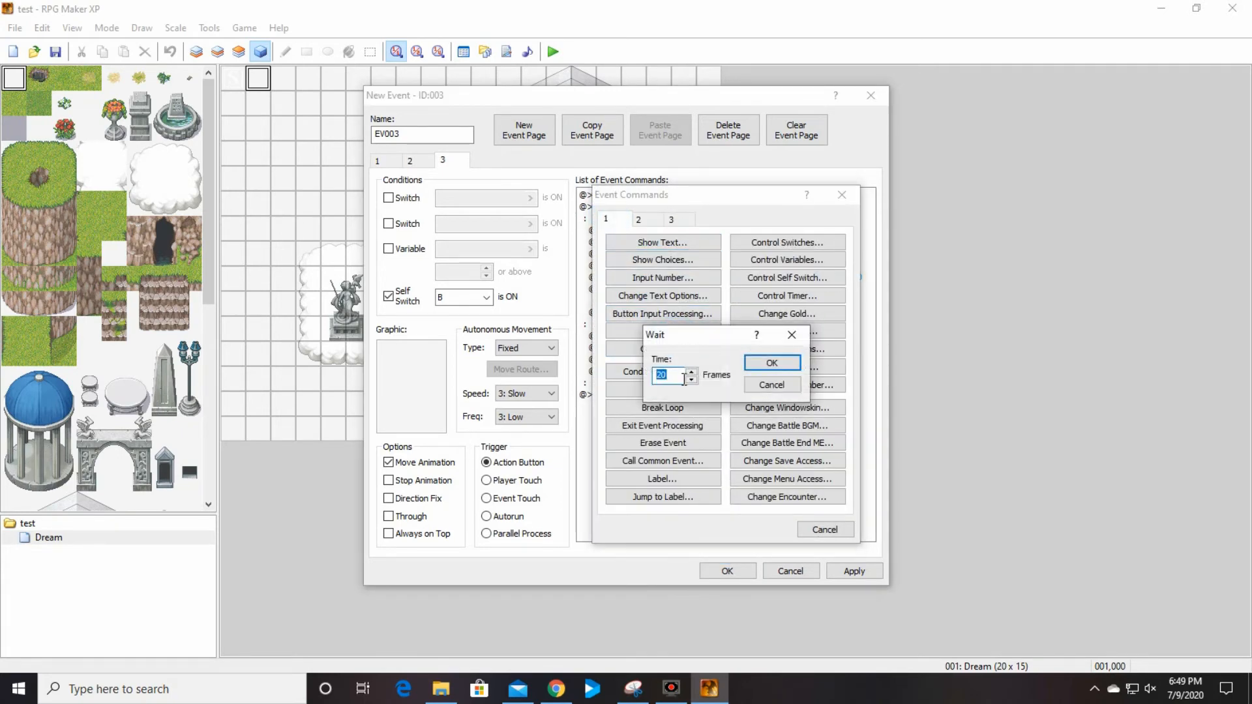
pyautogui.click(773, 362)
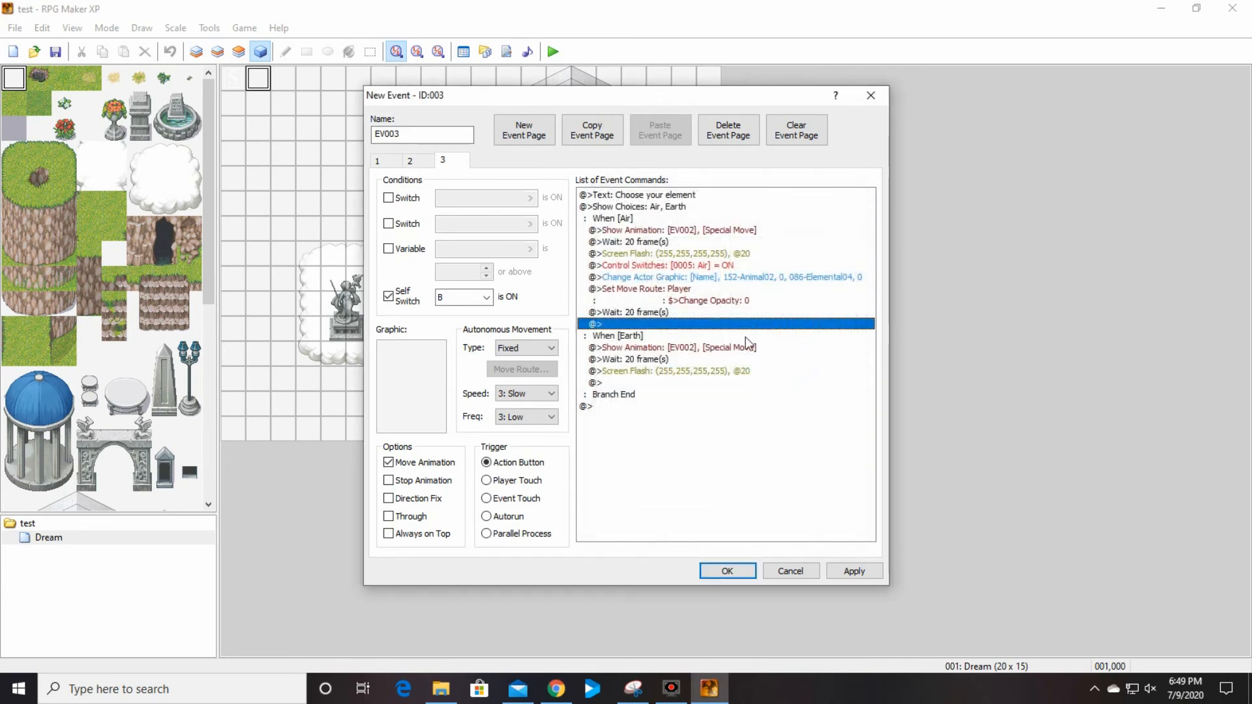
# Add a Show Text command reading "Your element has been chosen" at the end of the Air branch
pyautogui.doubleClick(664, 325)
pyautogui.click(669, 243)
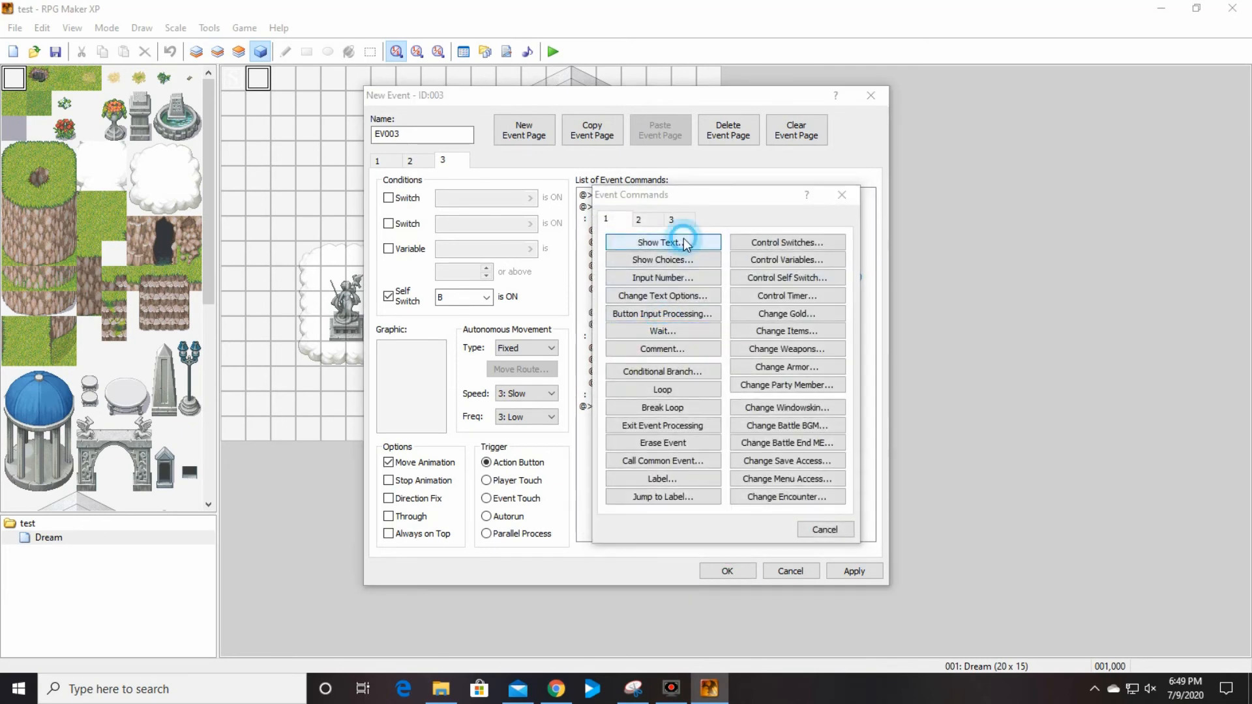
pyautogui.write('Your e')
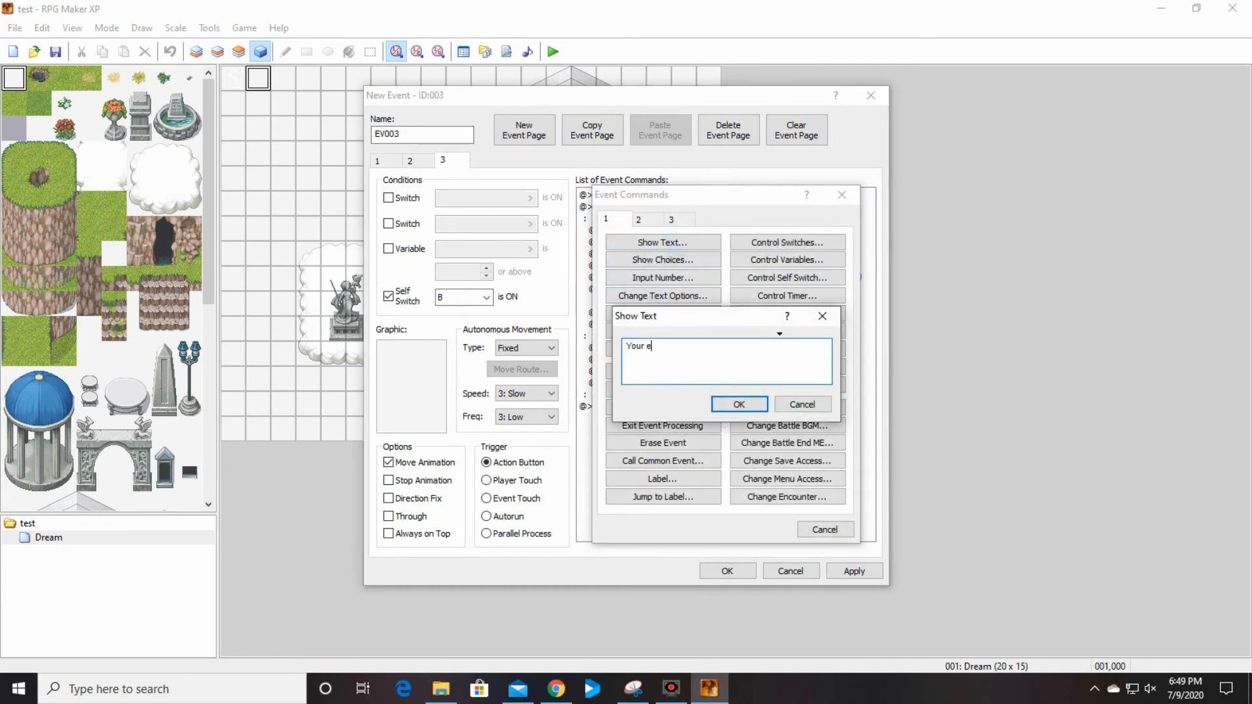
pyautogui.write('lemt')
pyautogui.press('BackSpace')
pyautogui.write('ent has been chosen')
pyautogui.click(738, 404)
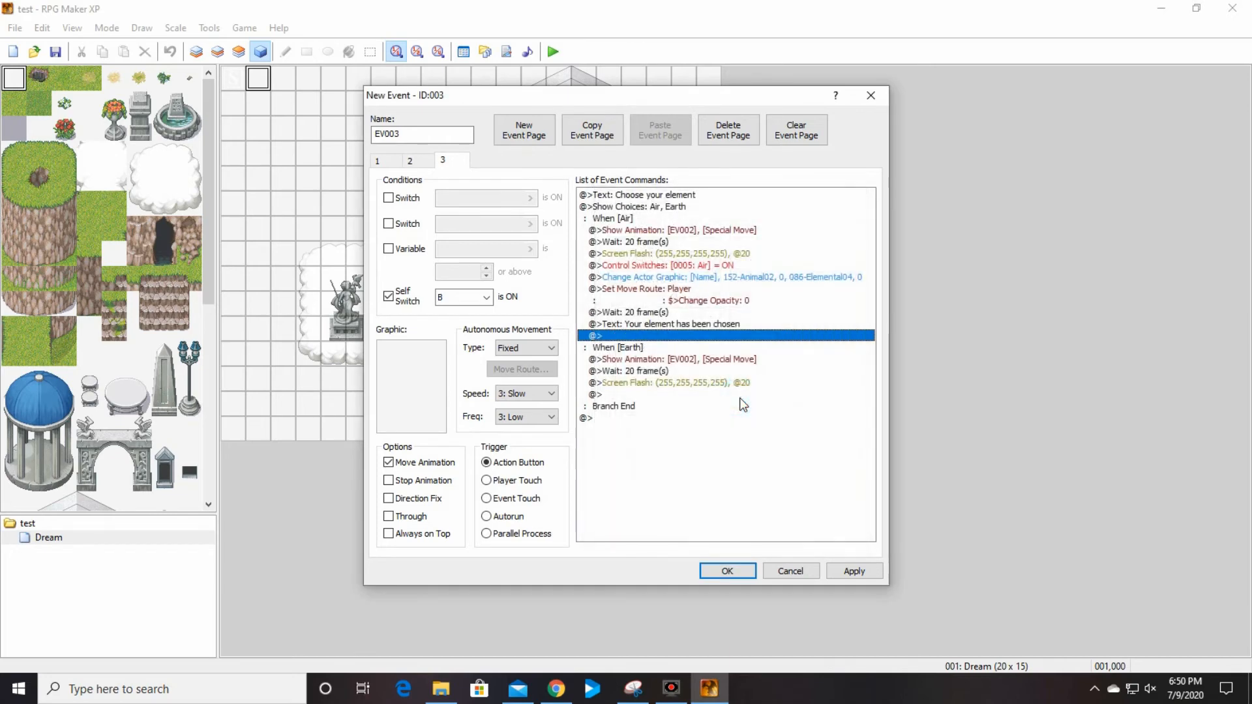
# Add a Control Switches command to the Earth branch that turns ON switch 0006, naming that switch Earth
pyautogui.click(648, 348)
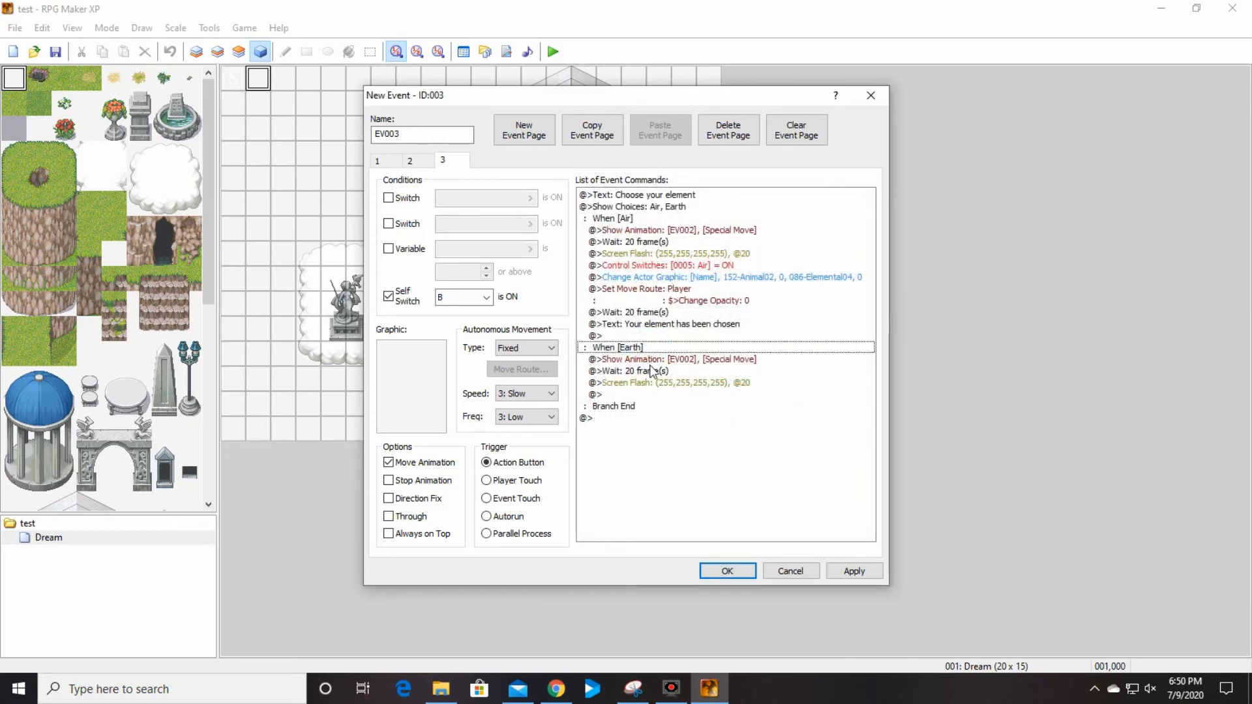
pyautogui.click(642, 394)
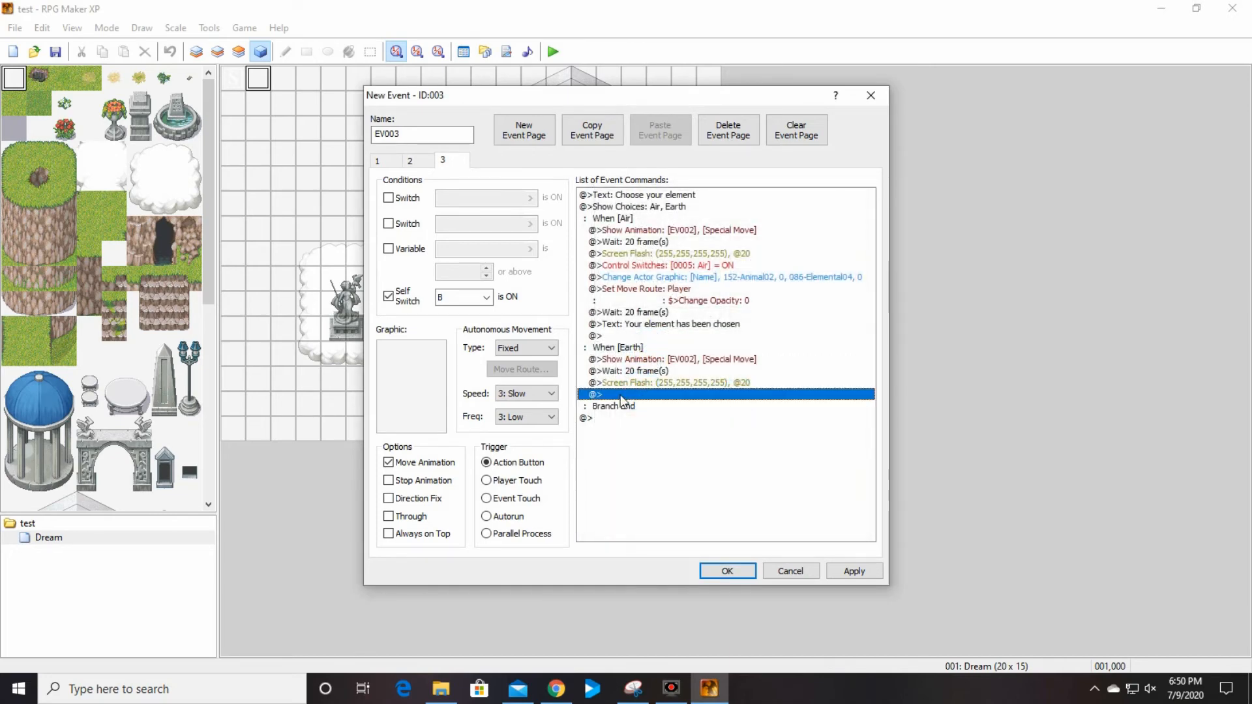
pyautogui.doubleClick(648, 395)
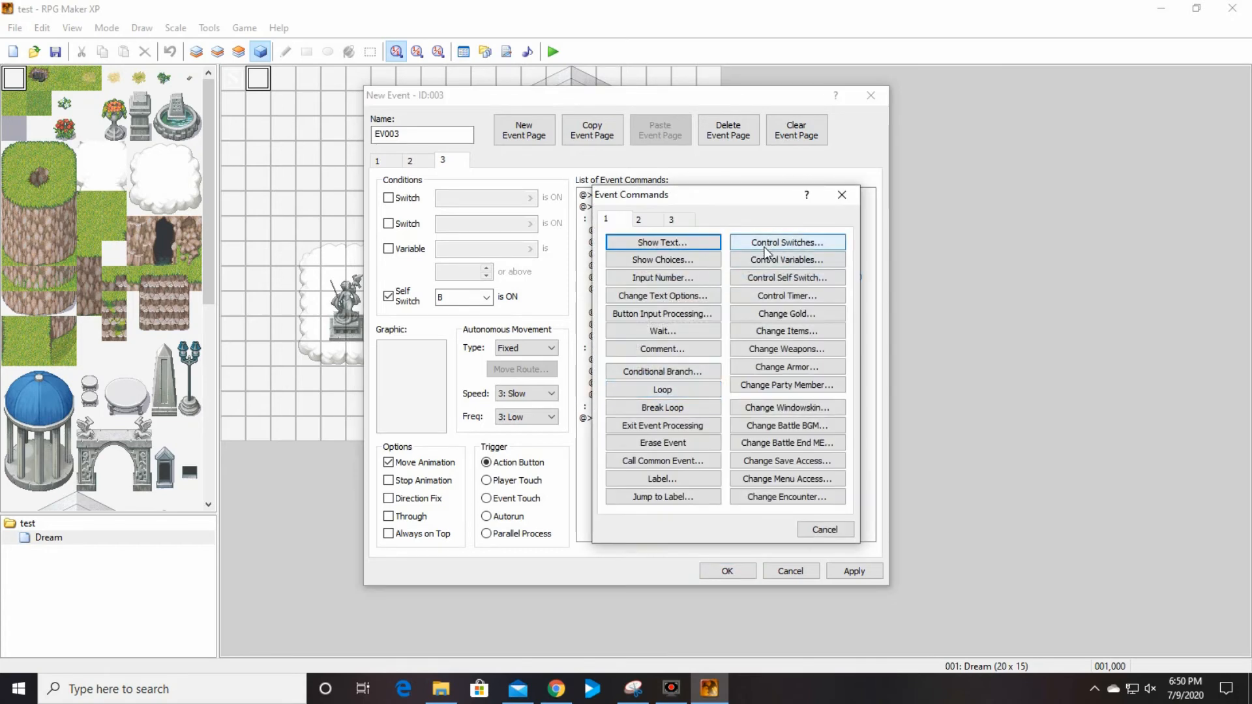
pyautogui.click(809, 243)
pyautogui.click(778, 331)
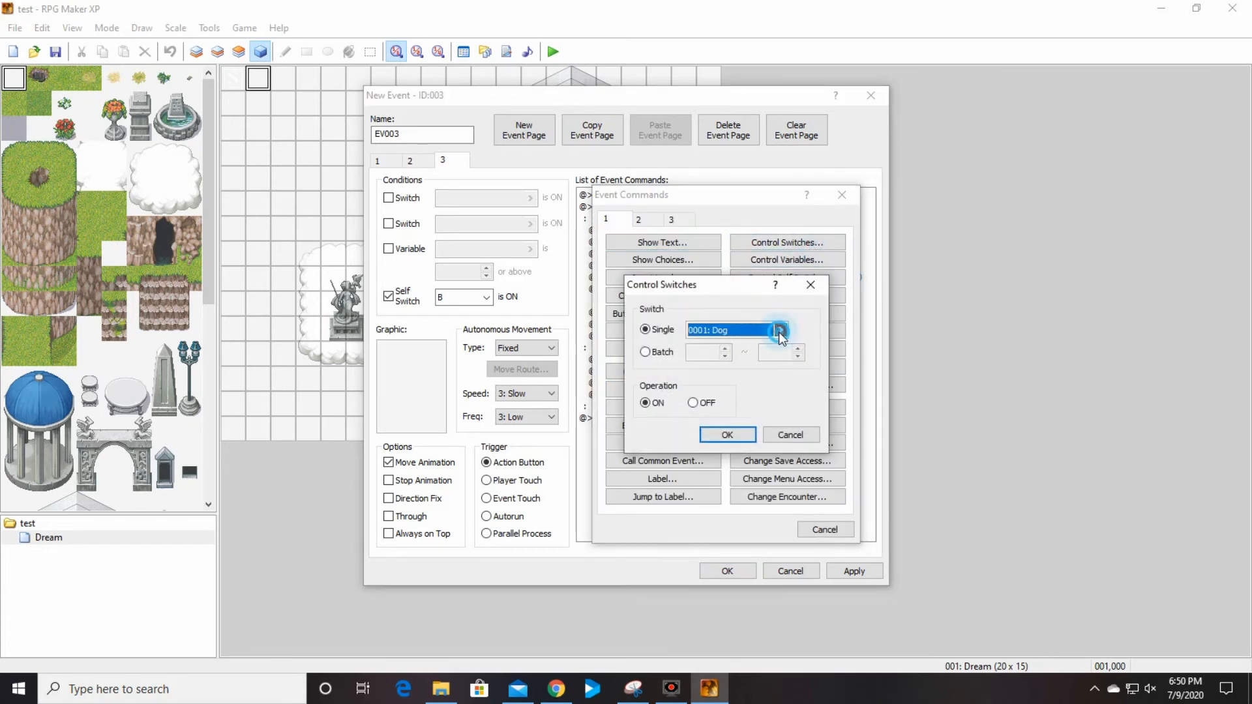
pyautogui.click(742, 276)
pyautogui.click(773, 491)
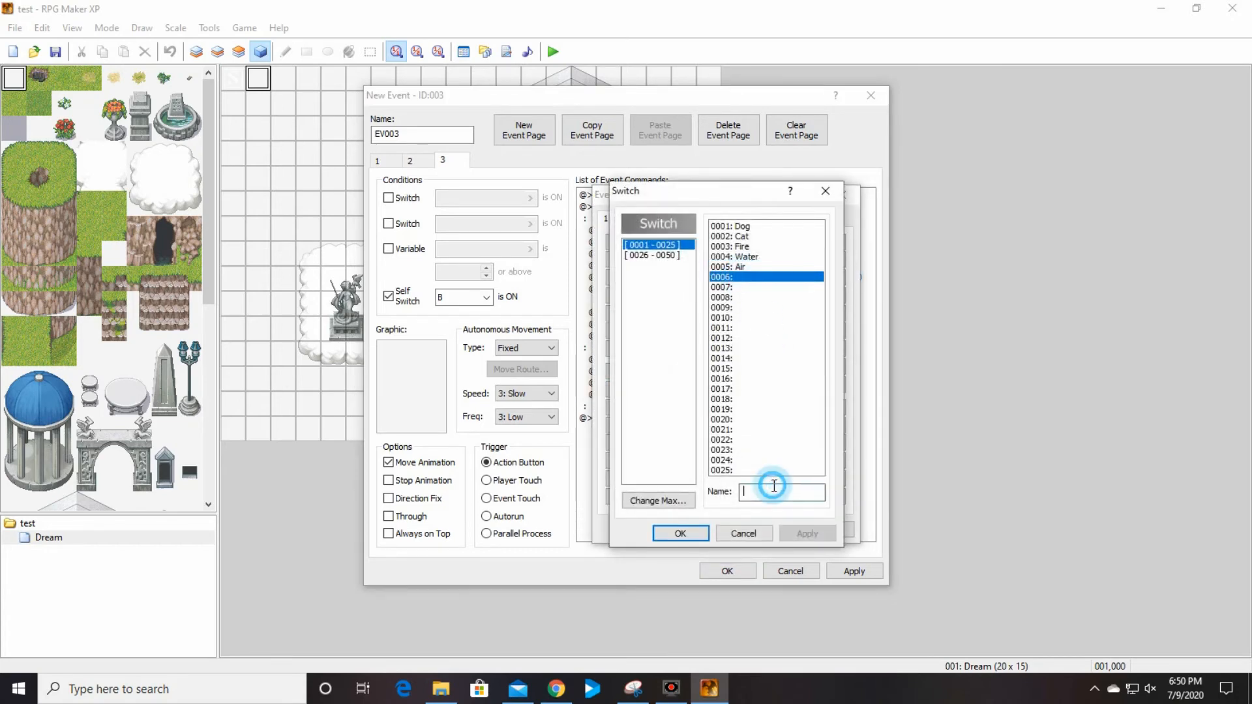
pyautogui.write('Earth')
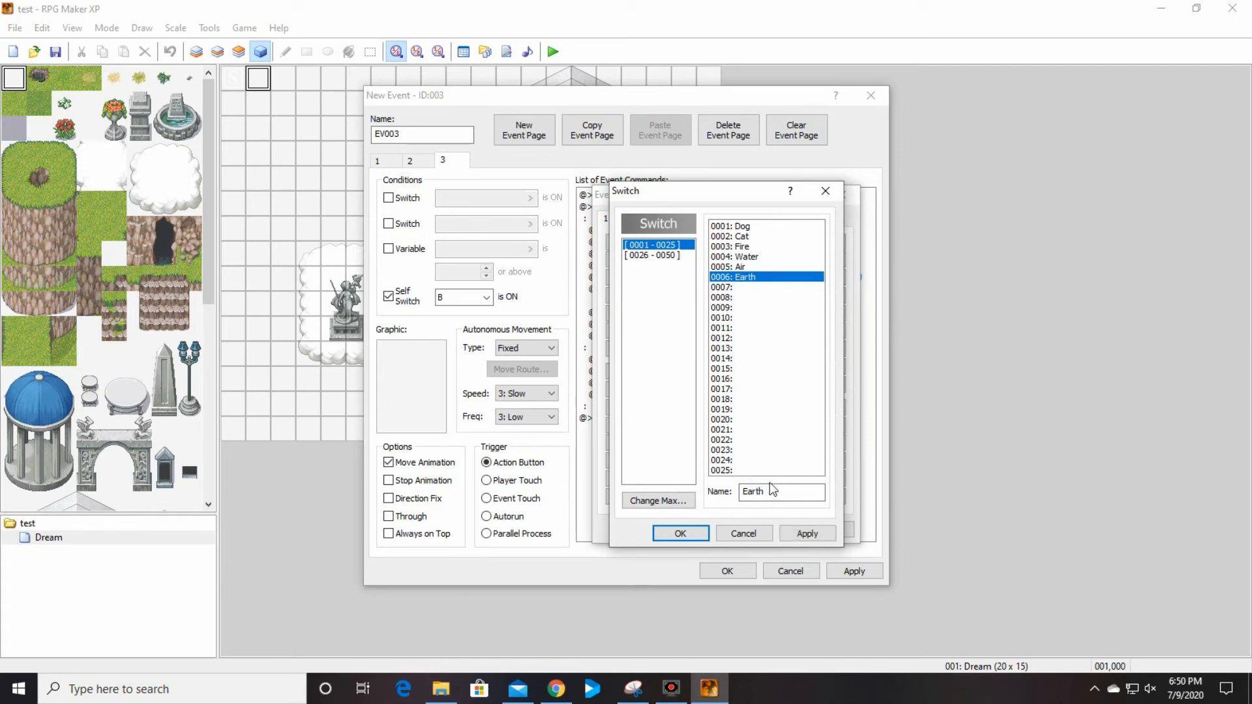
pyautogui.click(678, 535)
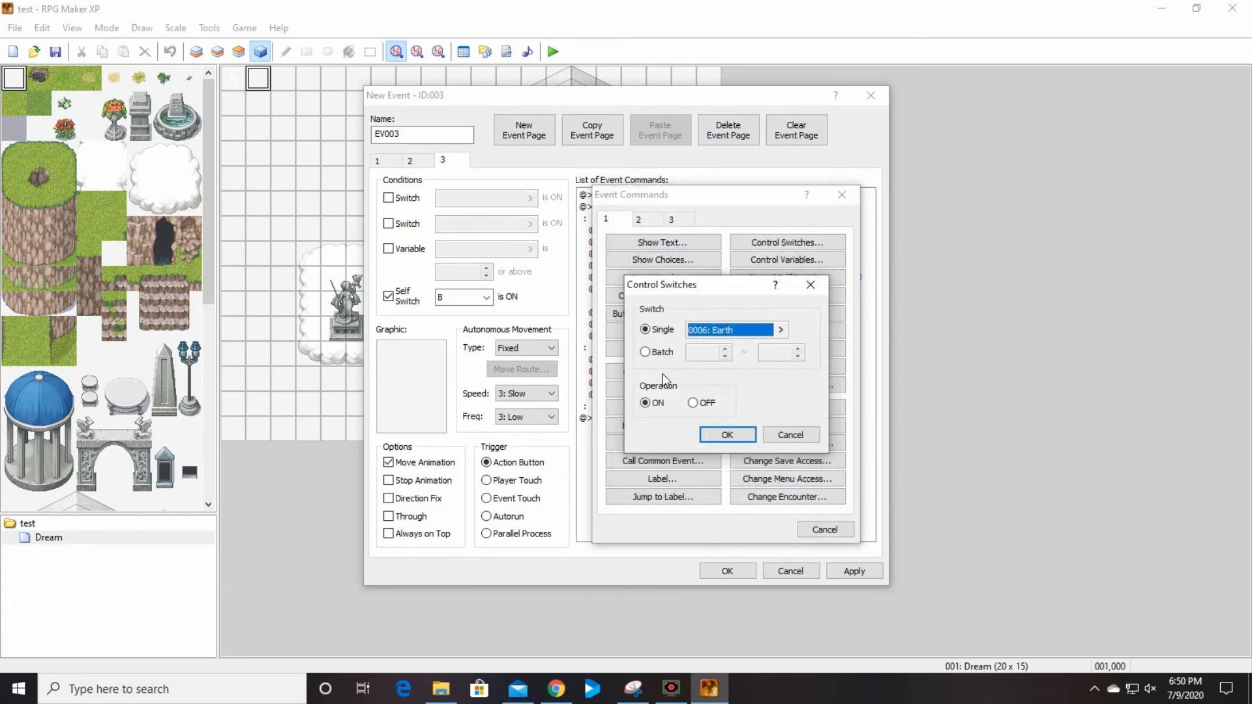
pyautogui.click(728, 435)
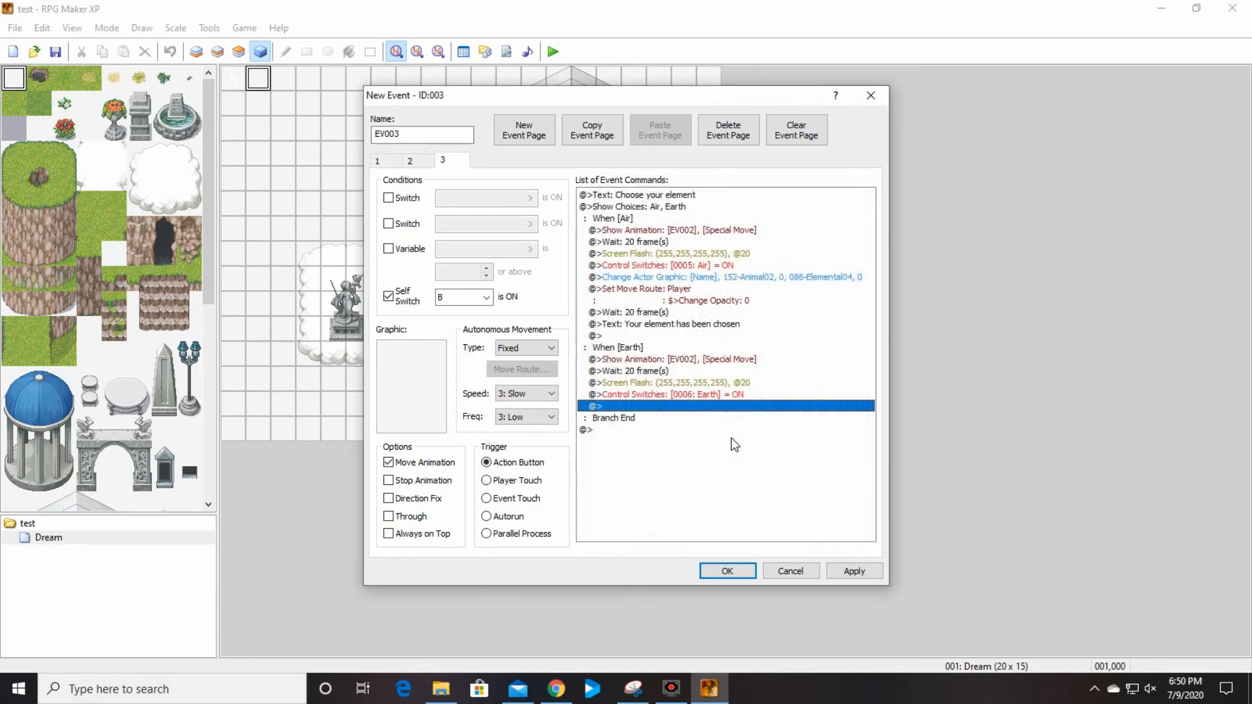
# Start a Change Actor Graphic command for actor 001 in the Earth branch with character graphic 152-Animal02
pyautogui.doubleClick(660, 406)
pyautogui.click(646, 223)
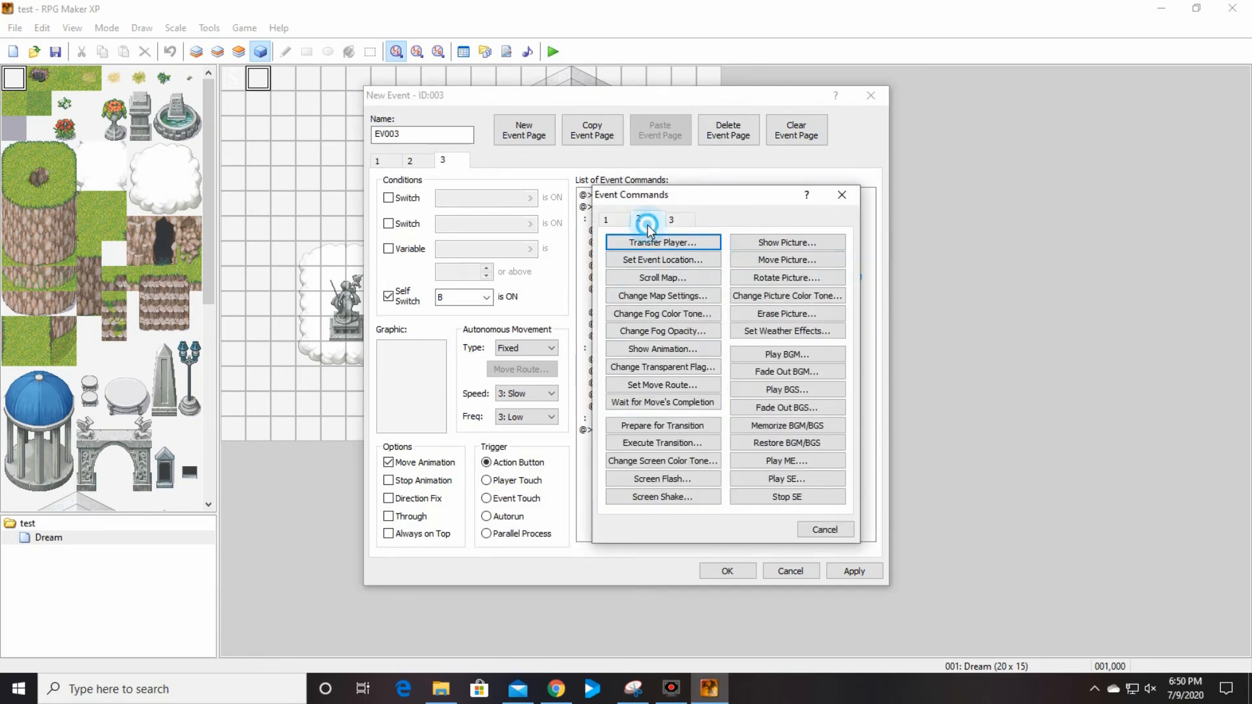
pyautogui.click(673, 220)
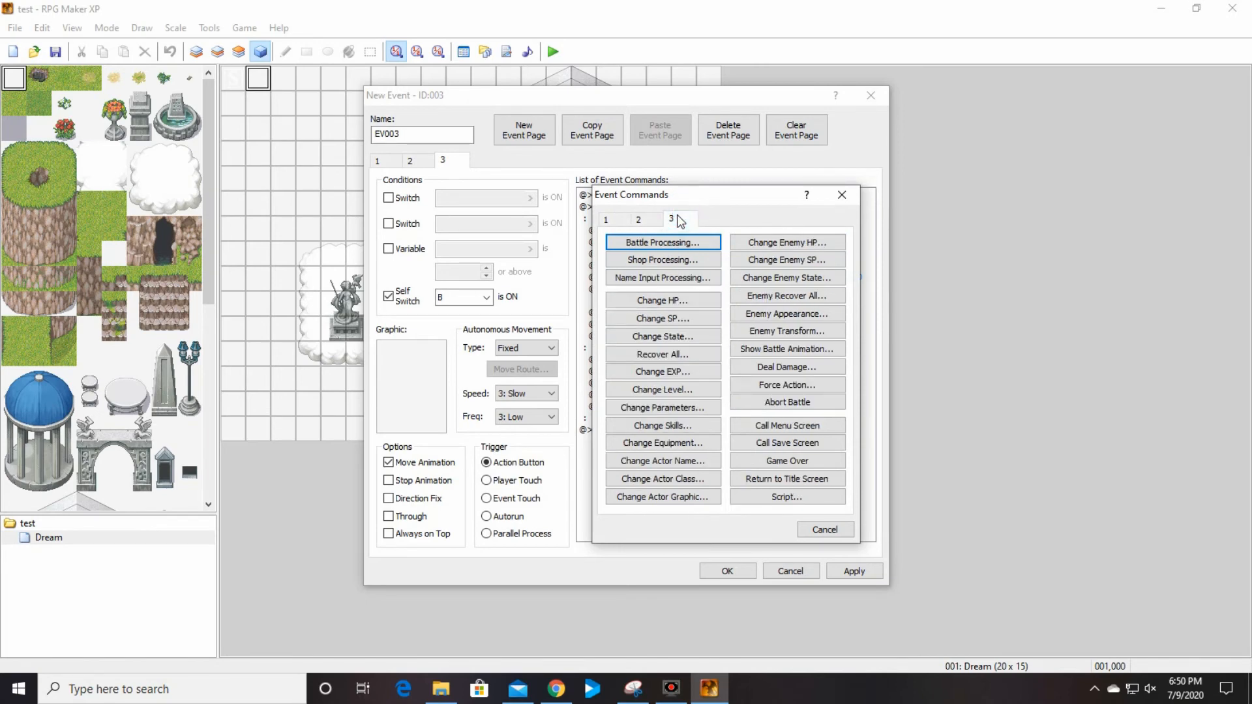
pyautogui.click(676, 498)
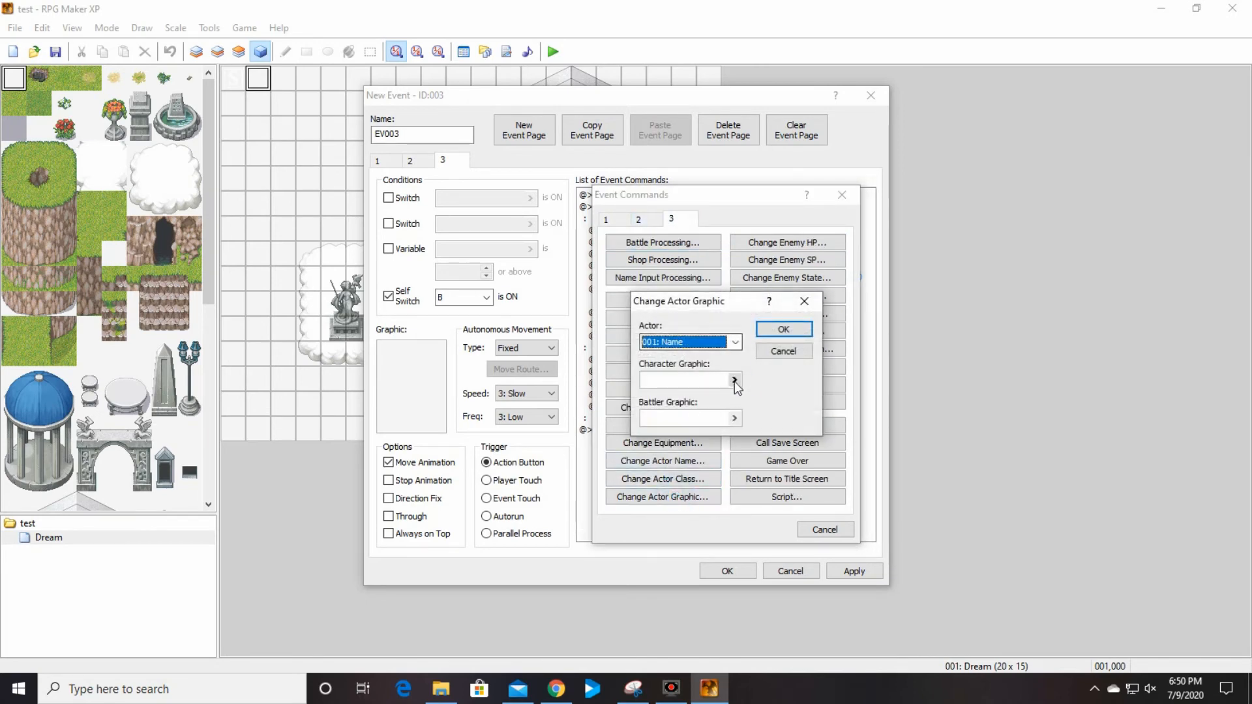
pyautogui.doubleClick(734, 382)
pyautogui.moveTo(620, 235); pyautogui.dragTo(623, 439)
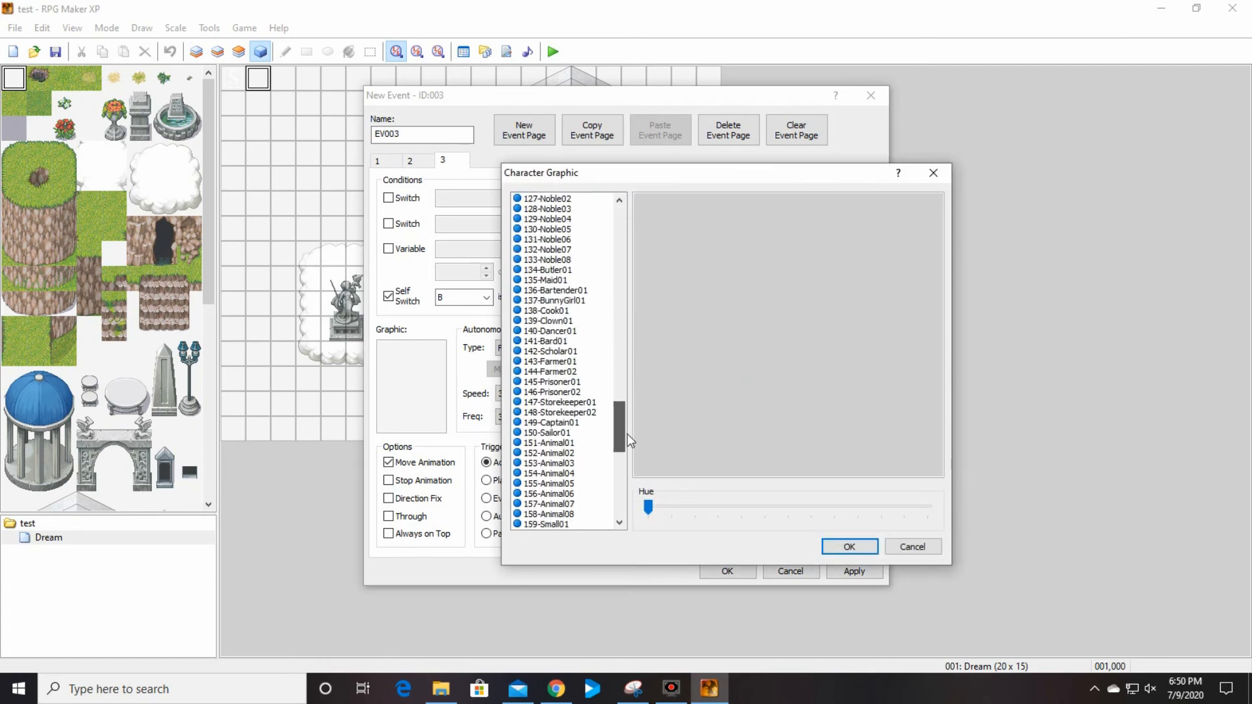
pyautogui.click(867, 551)
# Set the battler graphic to 085-Elemental03 and add the Change Actor Graphic command to the Earth branch
pyautogui.click(734, 419)
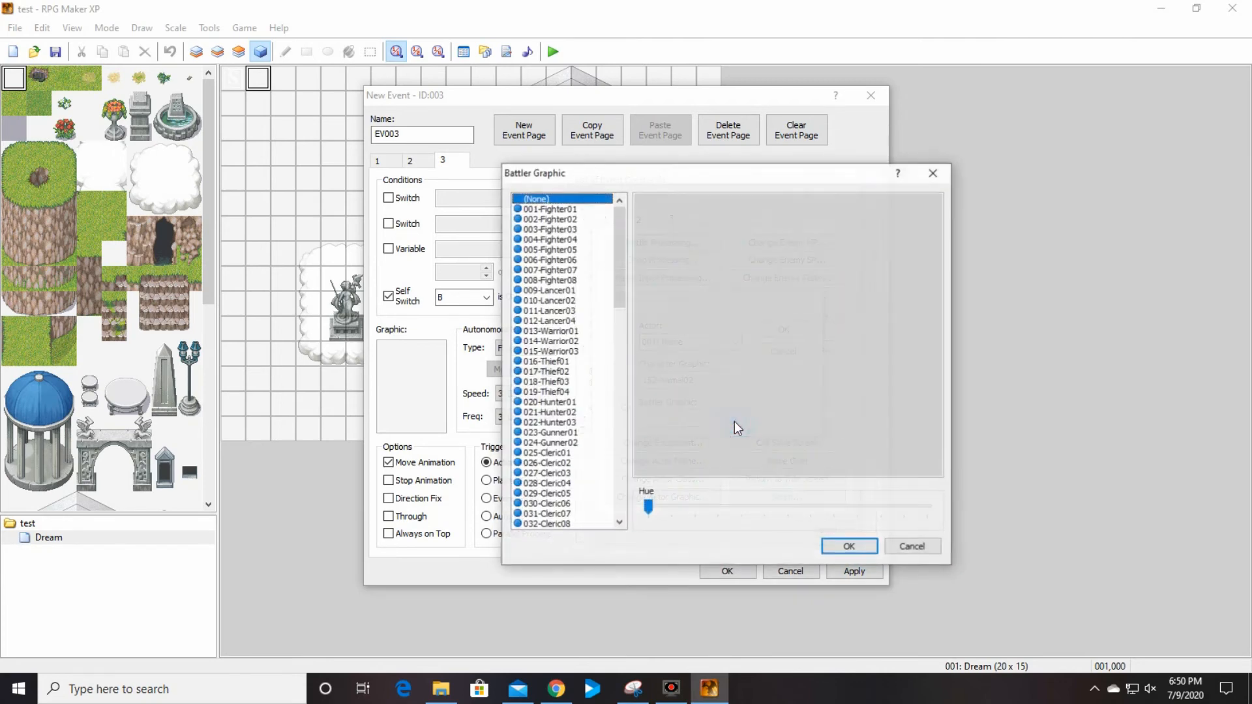
pyautogui.moveTo(621, 287); pyautogui.dragTo(626, 468)
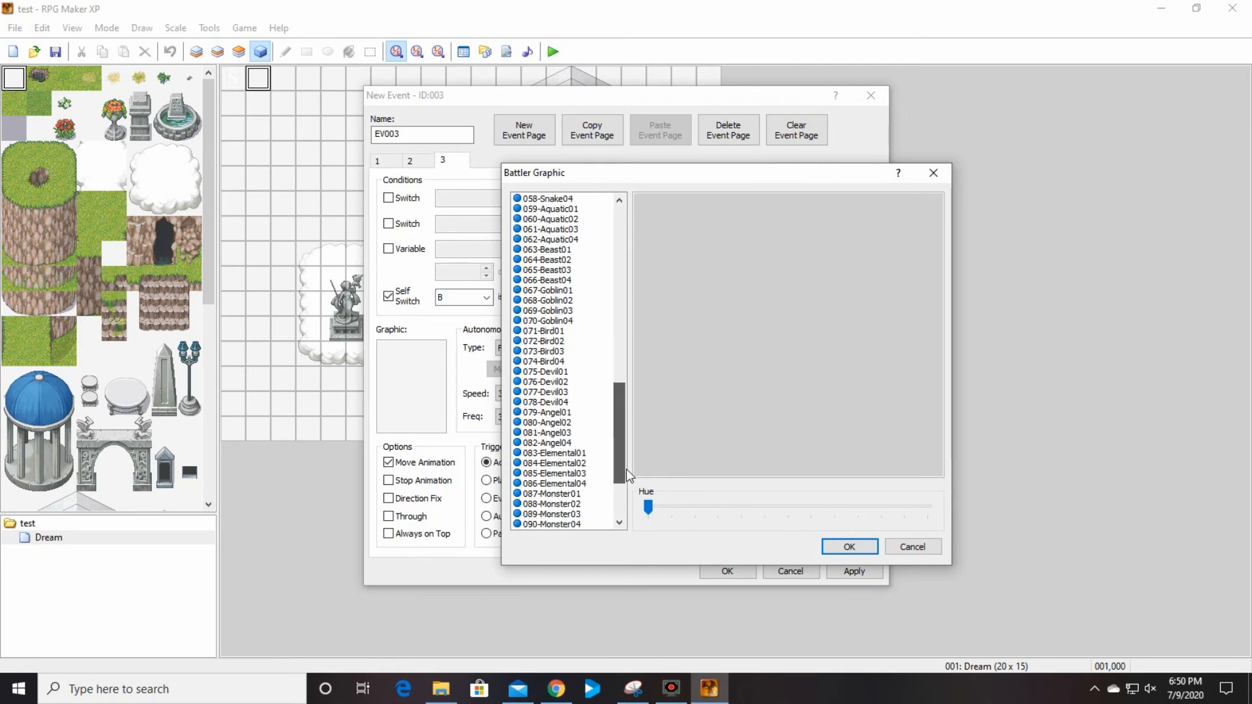
pyautogui.click(569, 484)
pyautogui.click(566, 473)
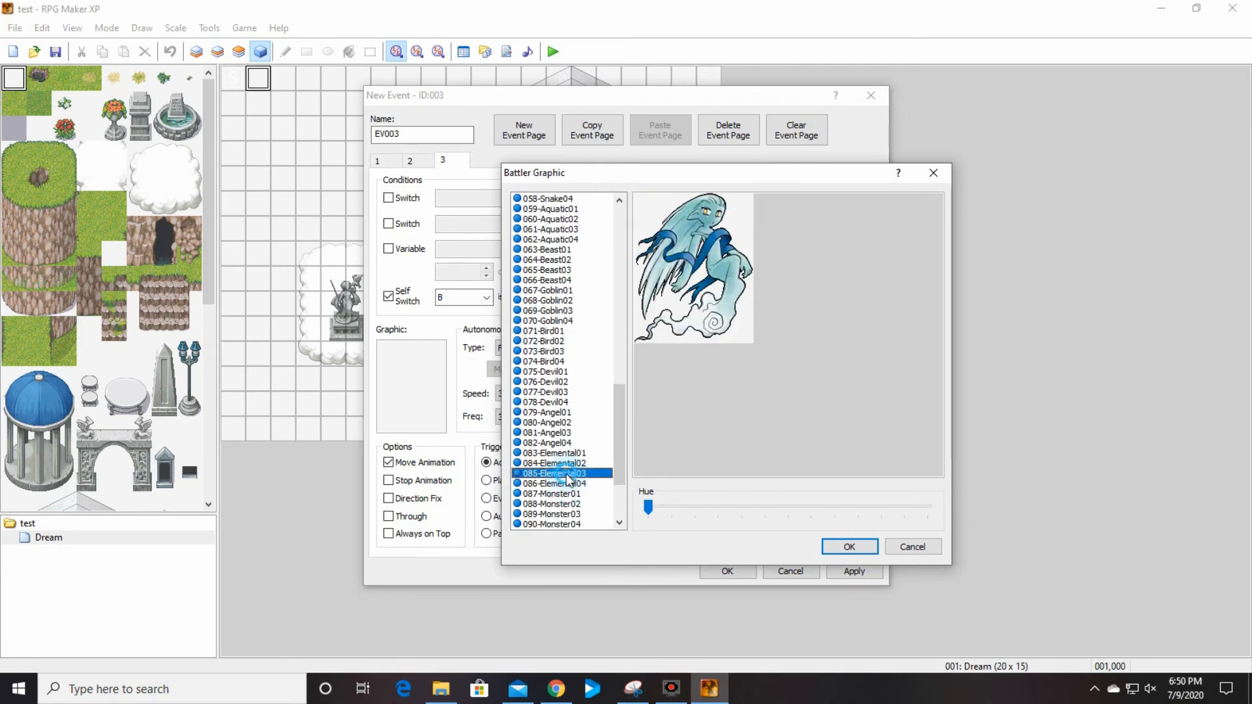
pyautogui.click(867, 547)
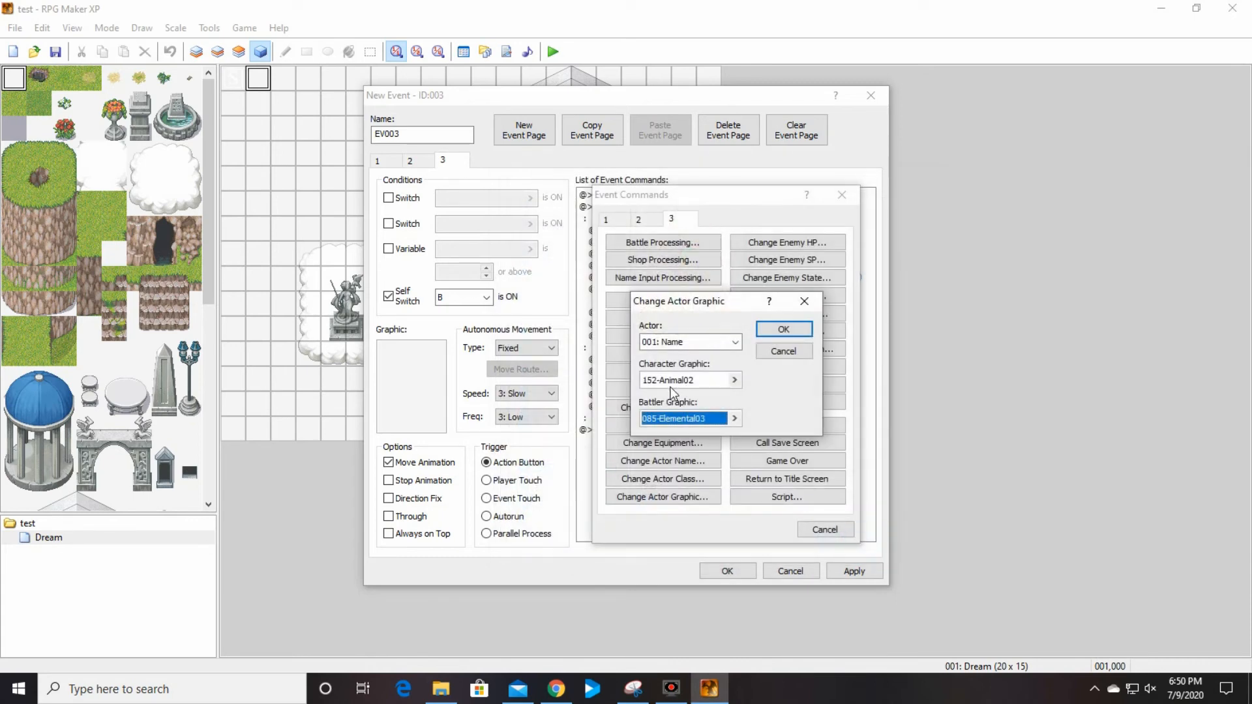
pyautogui.click(786, 330)
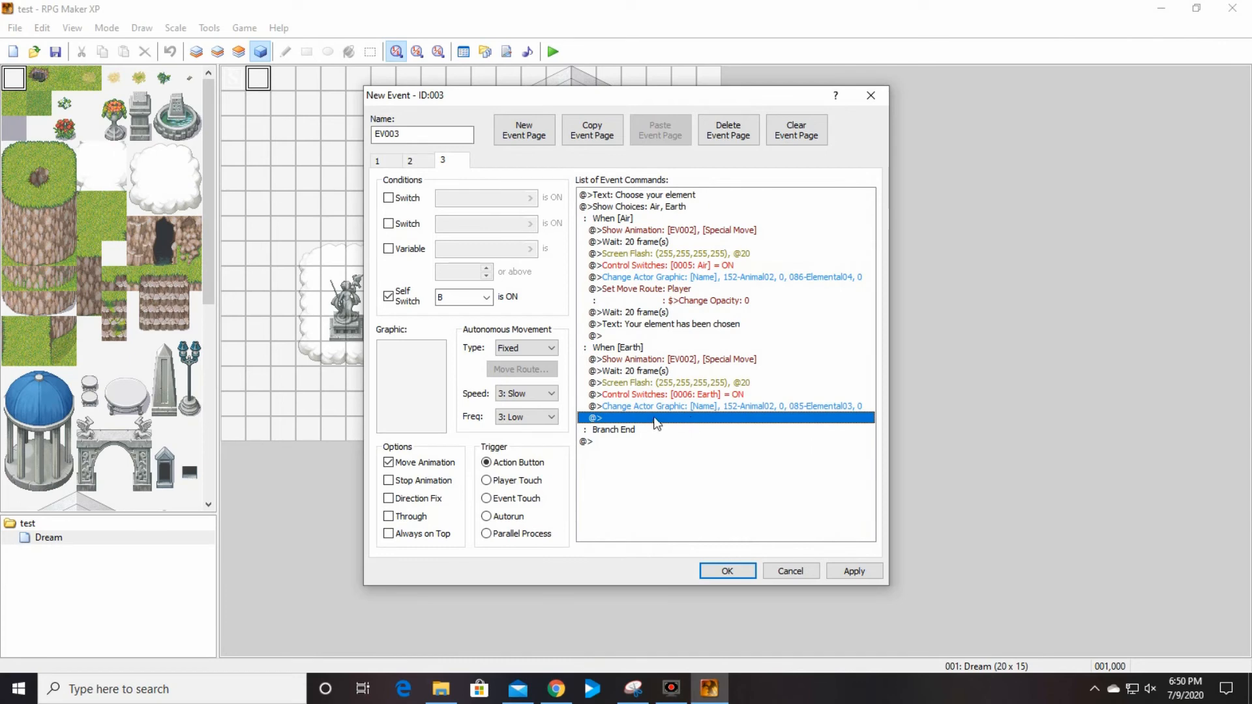
# Copy the Set Move Route, Wait and Text commands from the Air branch to the end of the Earth branch
pyautogui.click(690, 295)
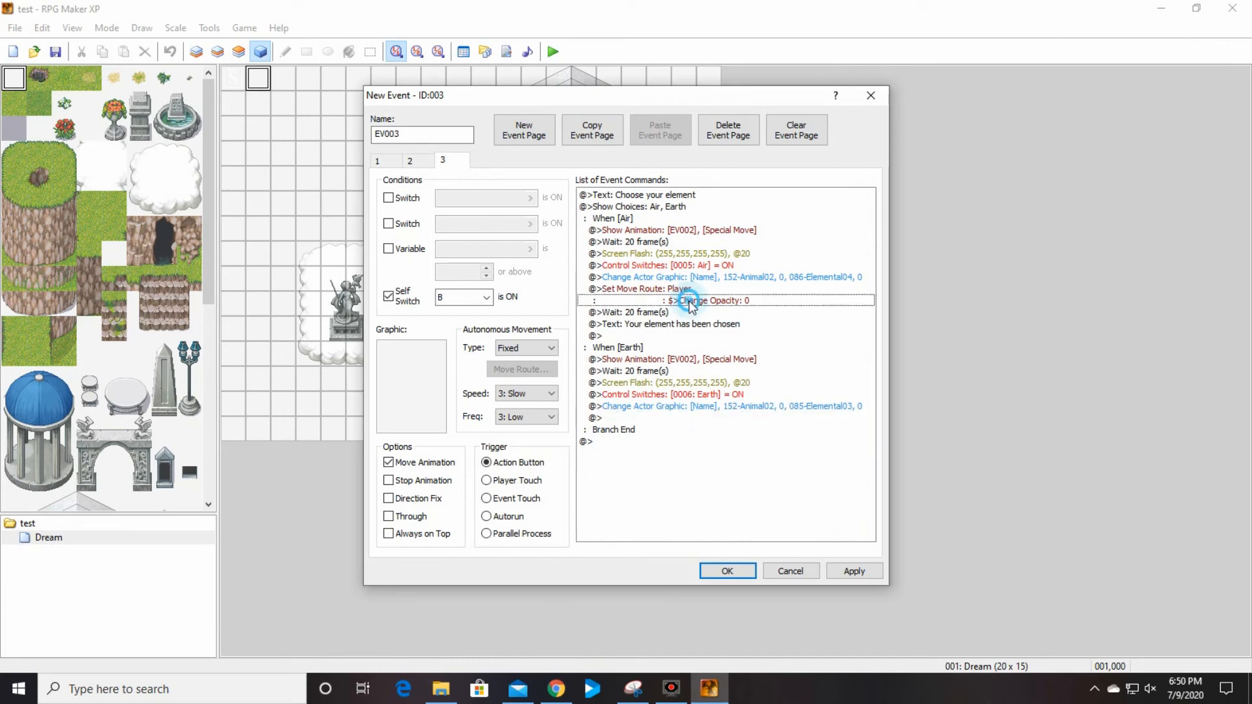
pyautogui.rightClick(689, 290)
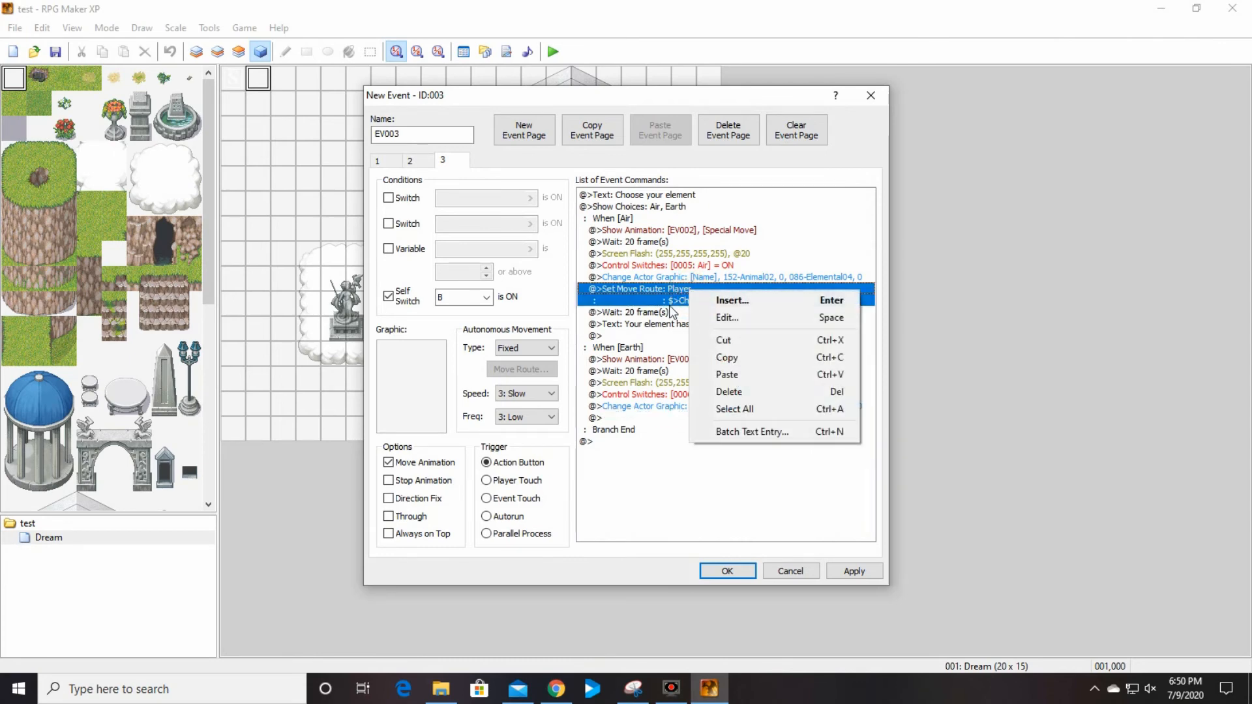
pyautogui.click(646, 294)
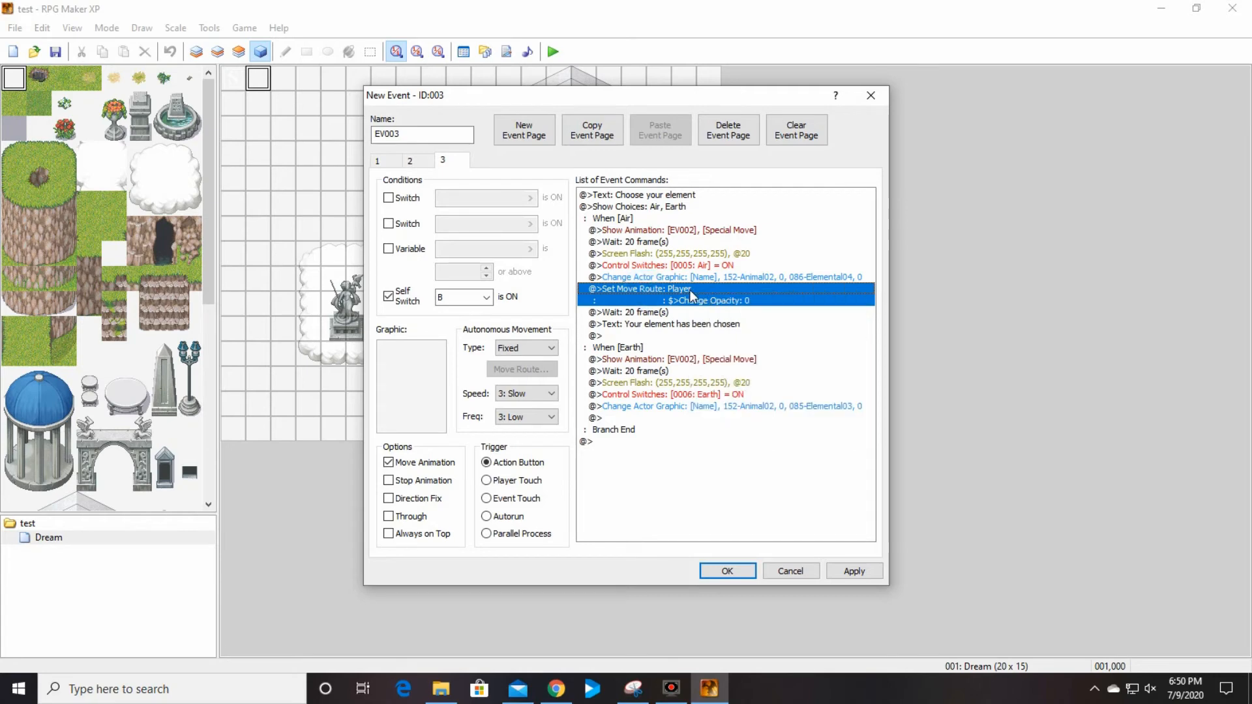
pyautogui.keyDown('shift'); pyautogui.click(678, 330); pyautogui.keyUp('shift')
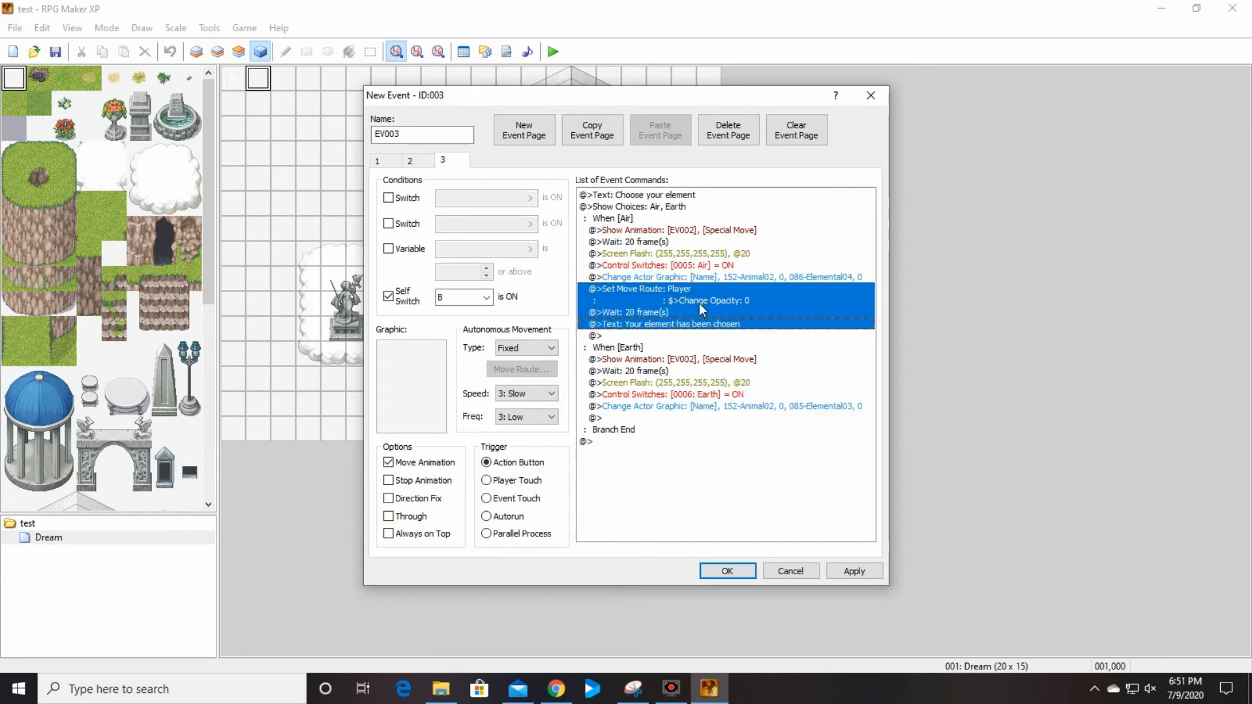
pyautogui.rightClick(699, 303)
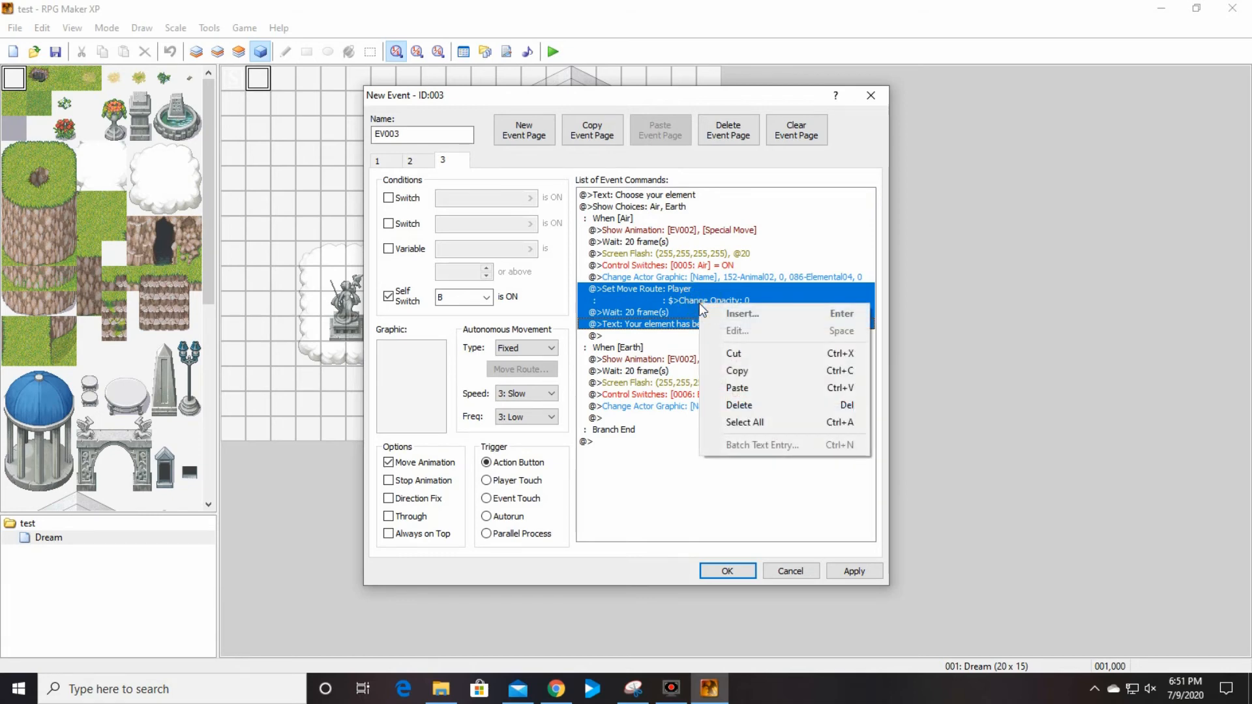
pyautogui.click(754, 372)
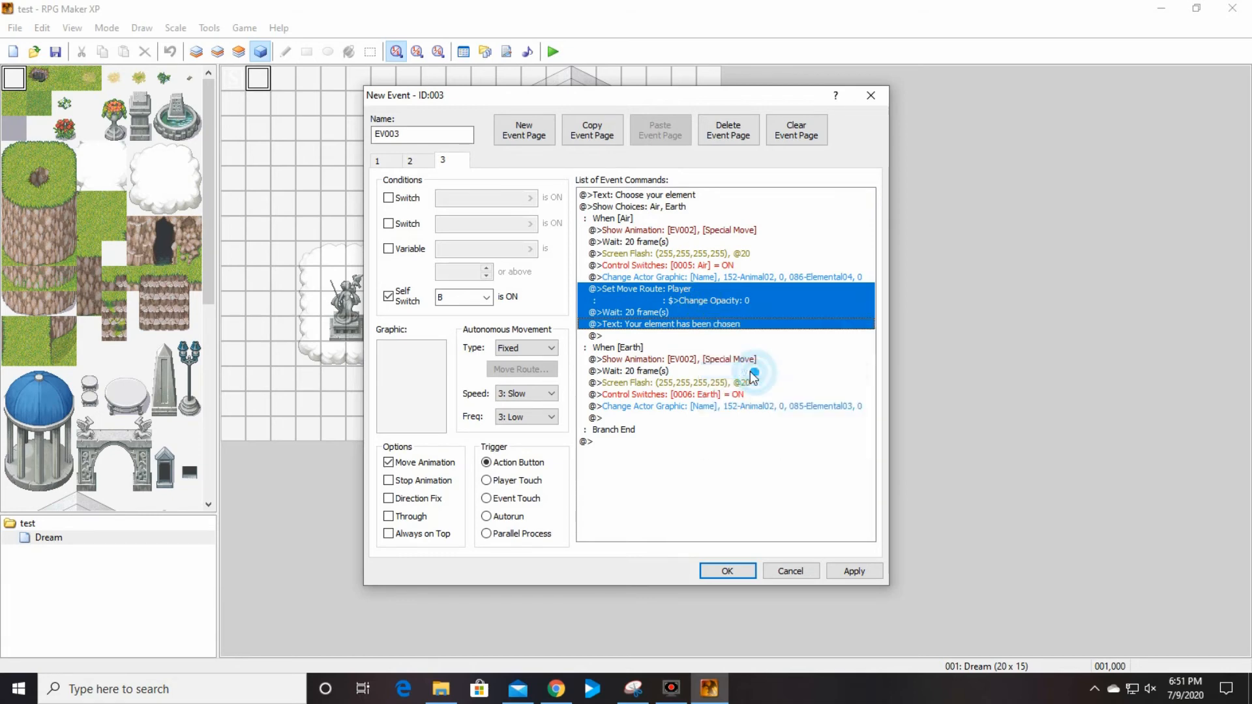
pyautogui.click(644, 418)
pyautogui.rightClick(644, 420)
pyautogui.click(682, 505)
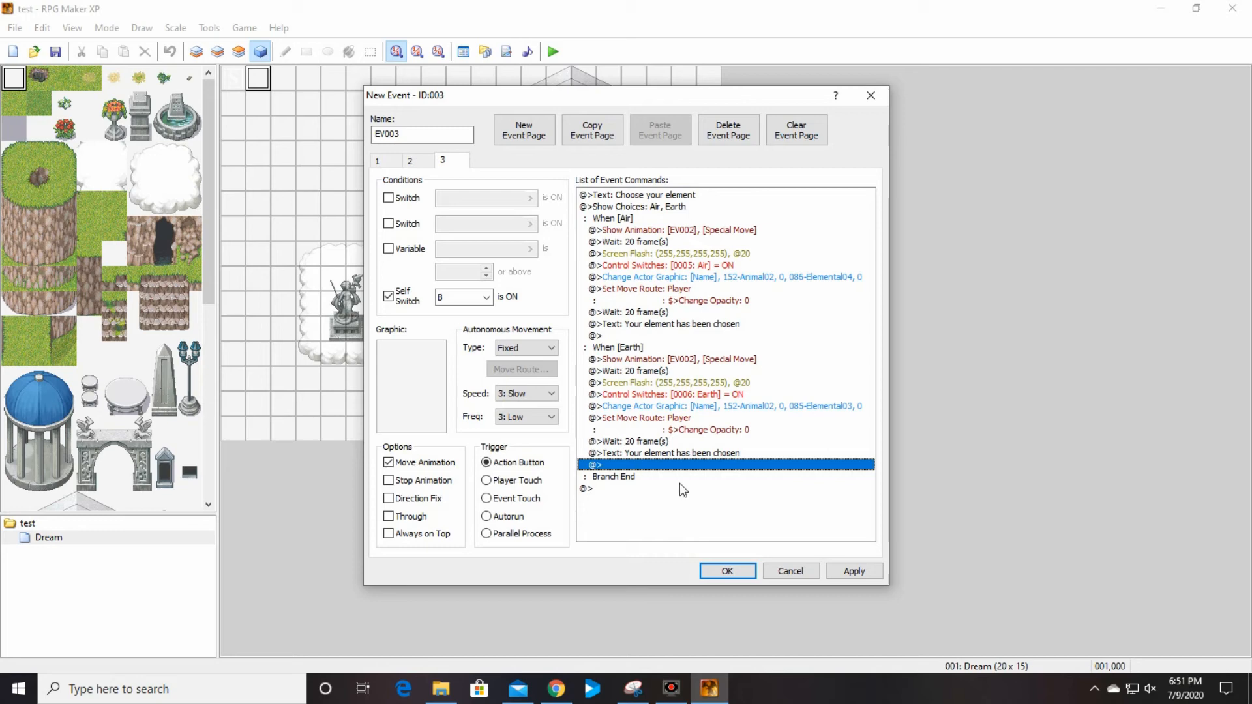
# Set the trigger of event pages 2 and 3 to Parallel Process
pyautogui.click(415, 165)
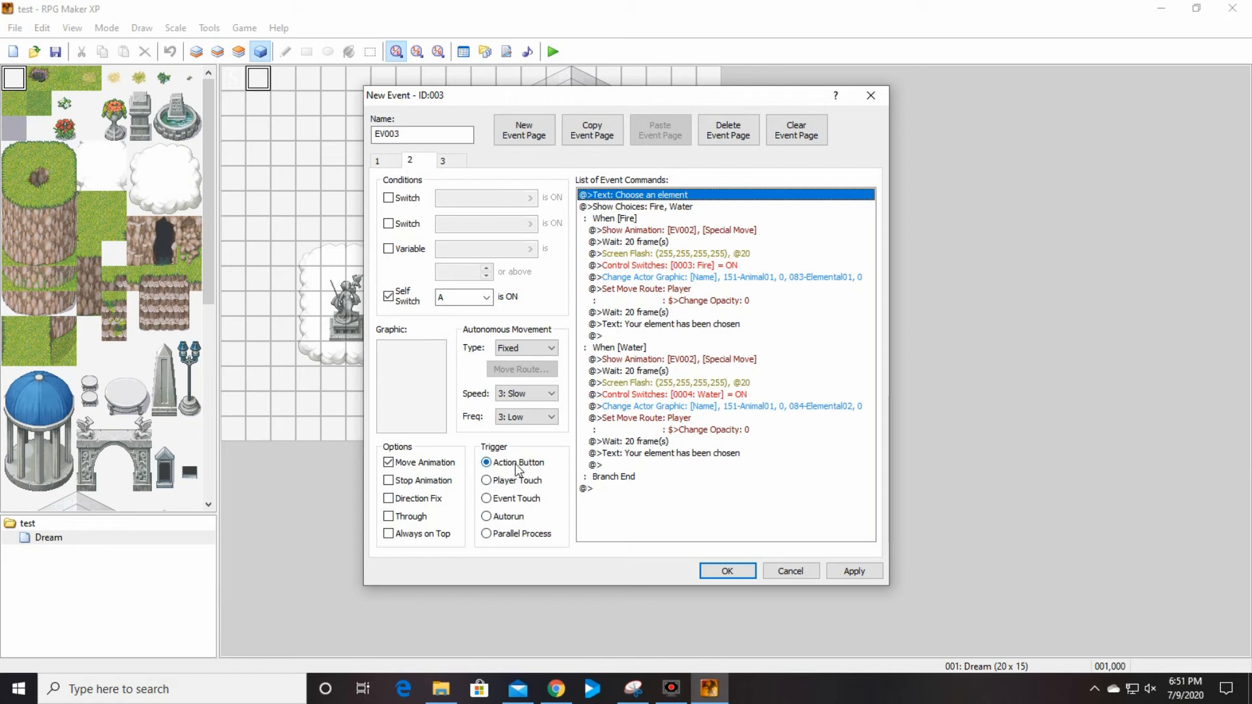
pyautogui.click(487, 534)
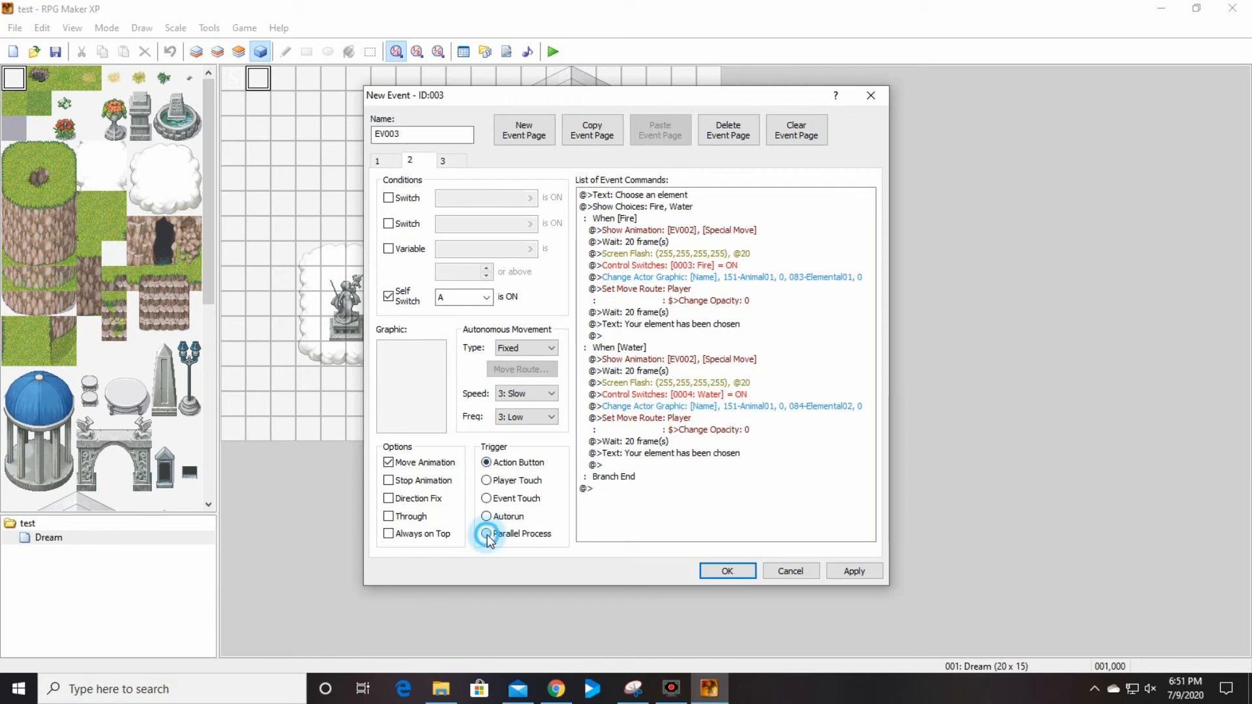
pyautogui.click(443, 161)
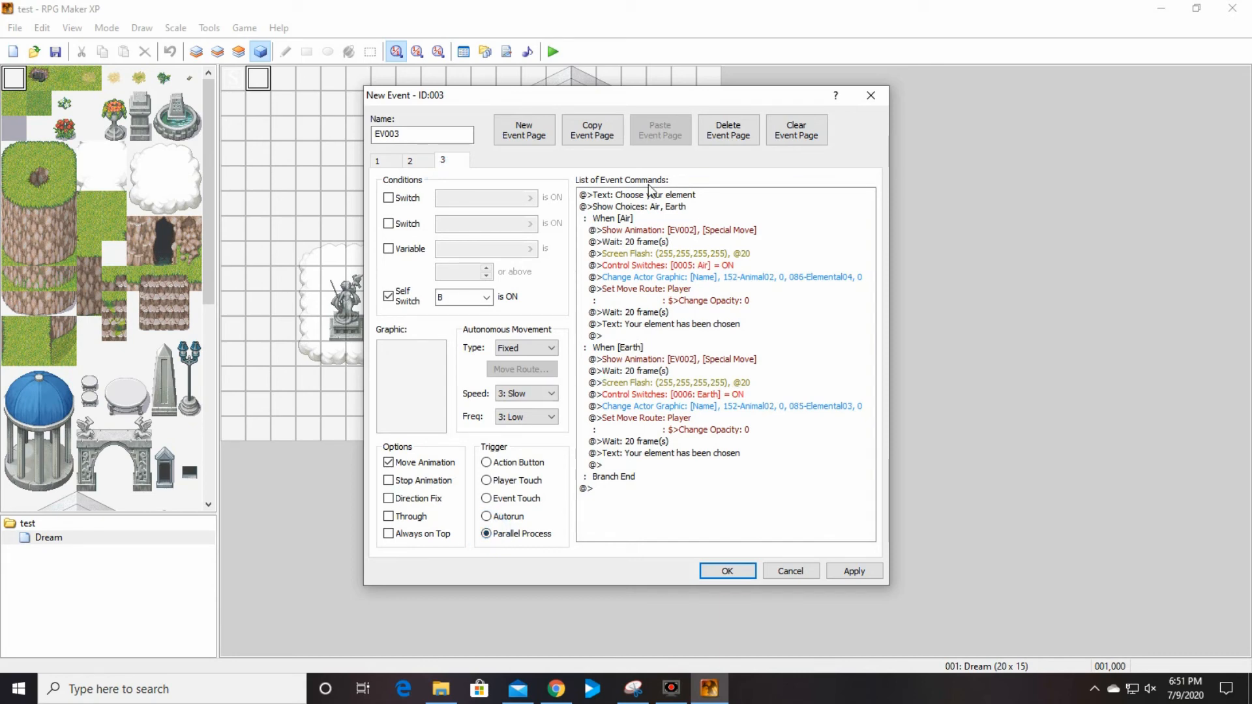
# Create a fourth event page and enable its Self Switch condition
pyautogui.click(538, 140)
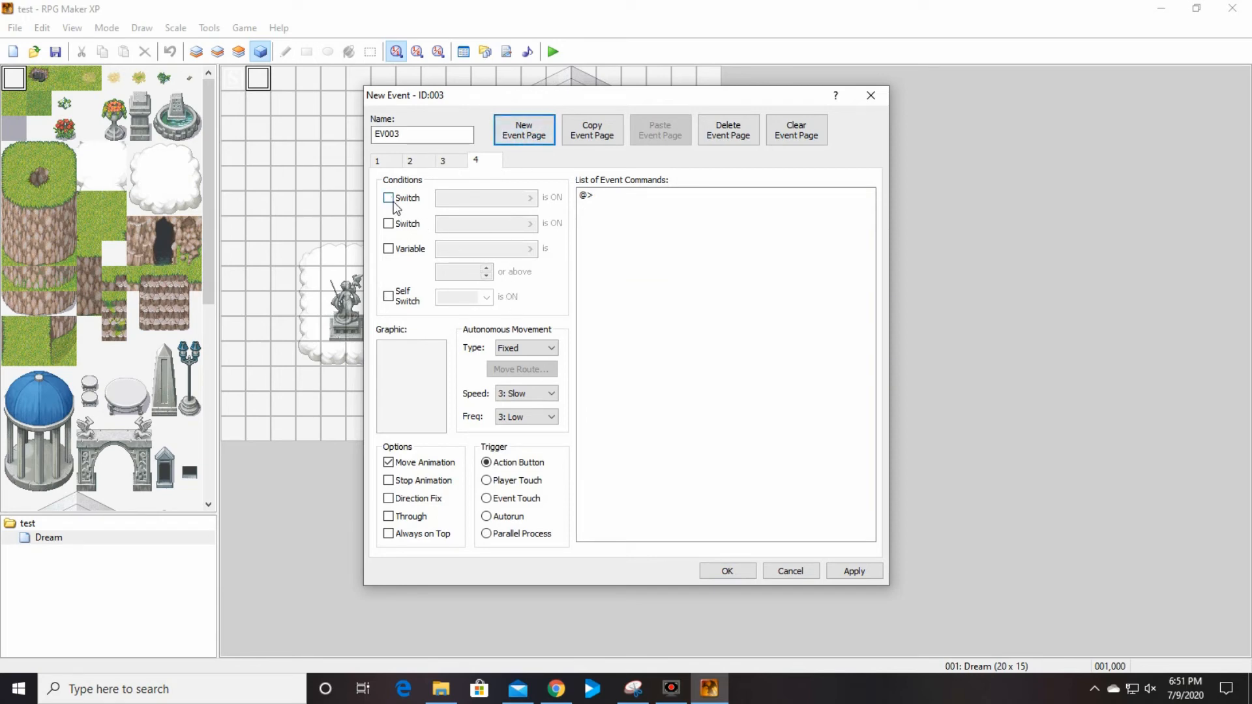
pyautogui.click(390, 297)
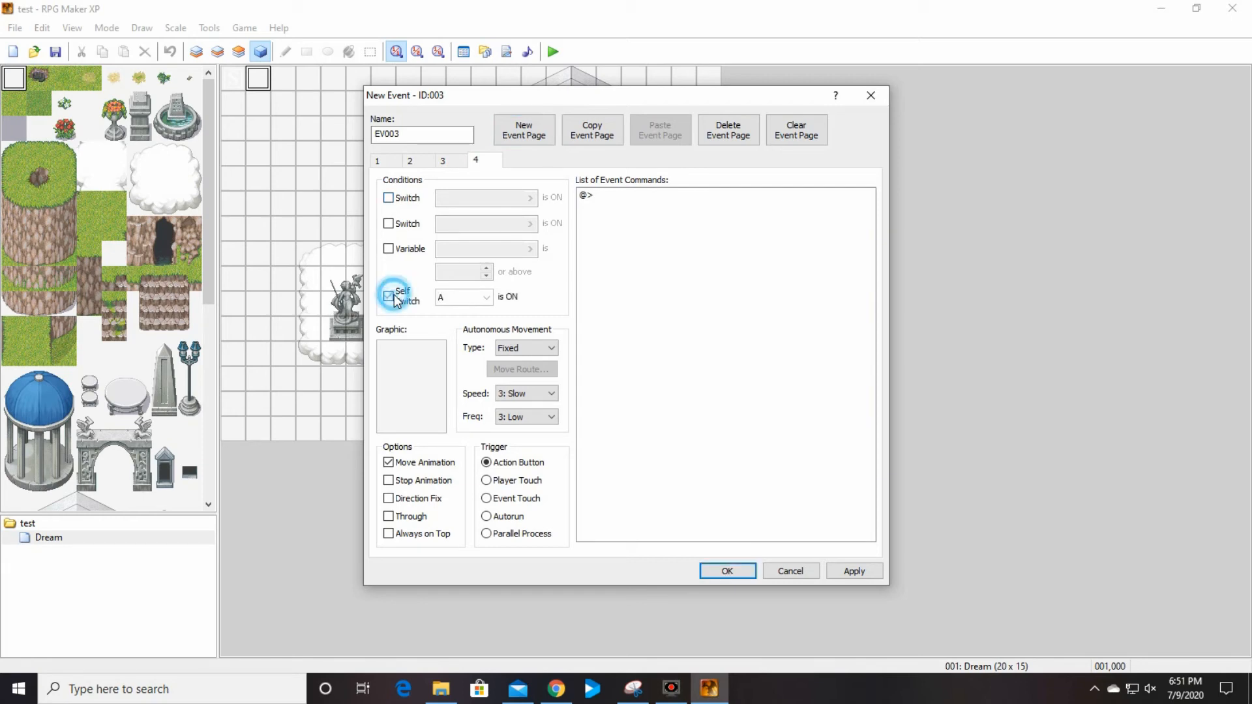
# Add a Control Self Switch command turning C ON at the end of the Fire branch on event page 2
pyautogui.click(445, 162)
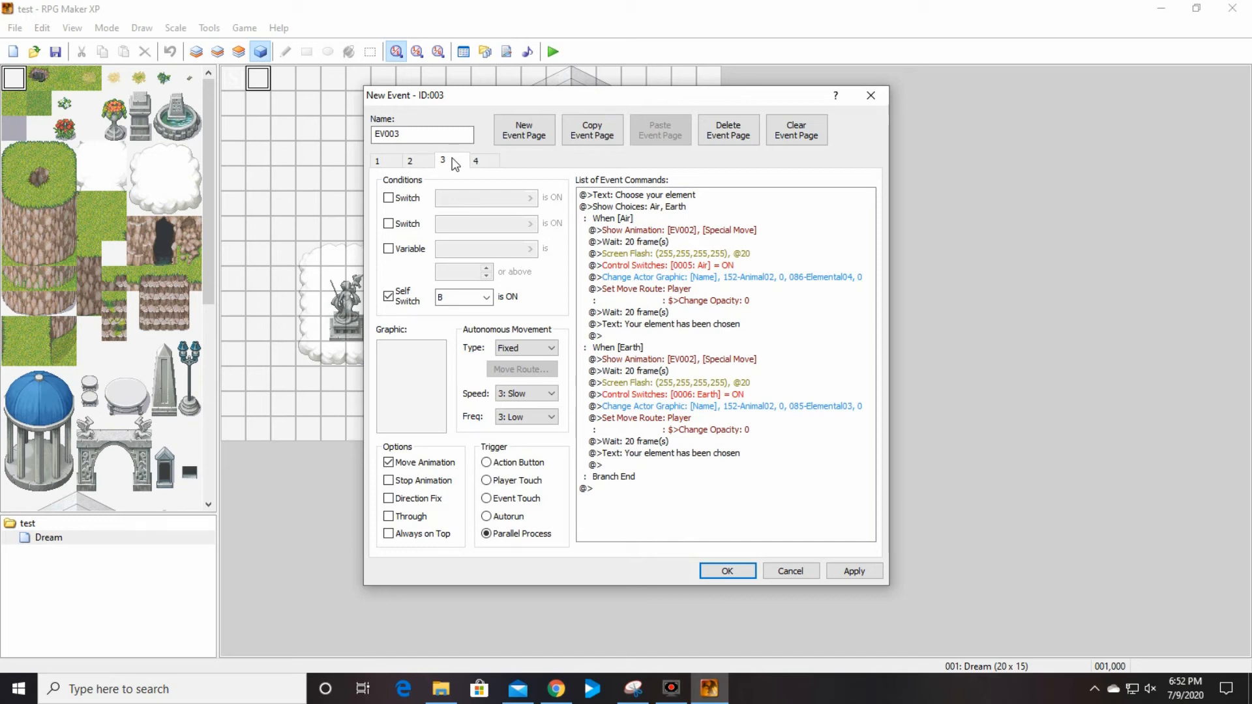
pyautogui.click(418, 163)
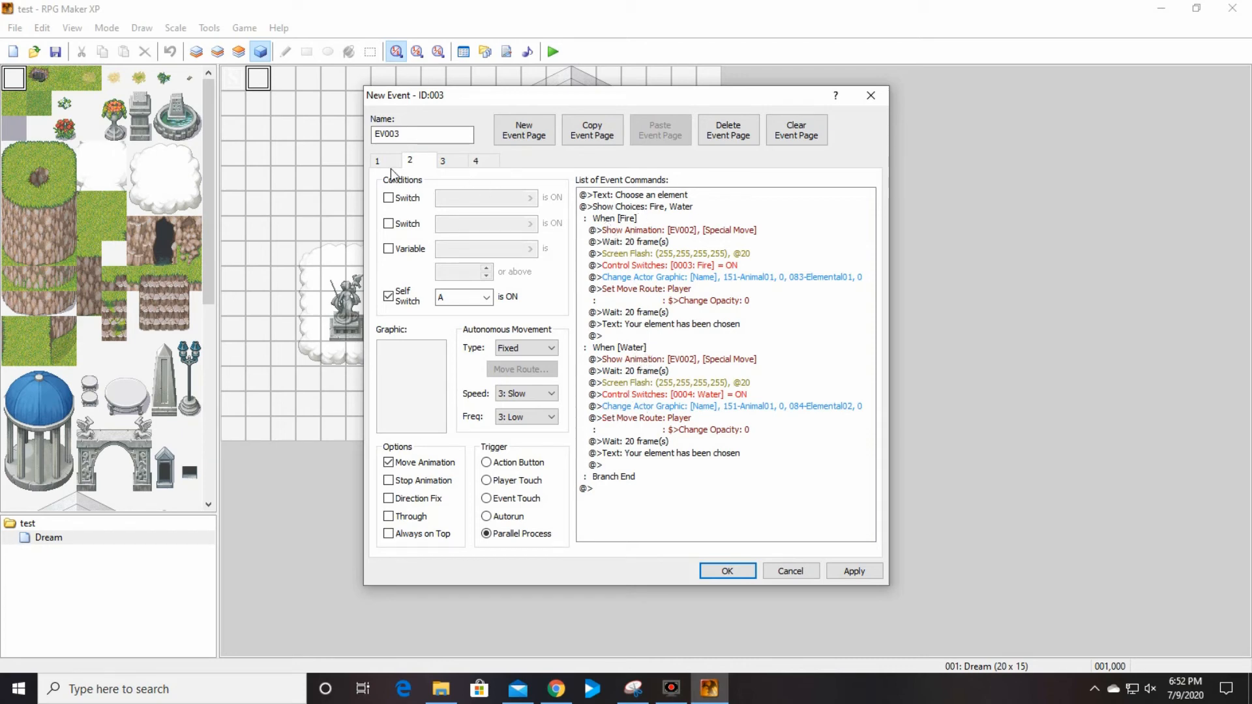
pyautogui.click(637, 232)
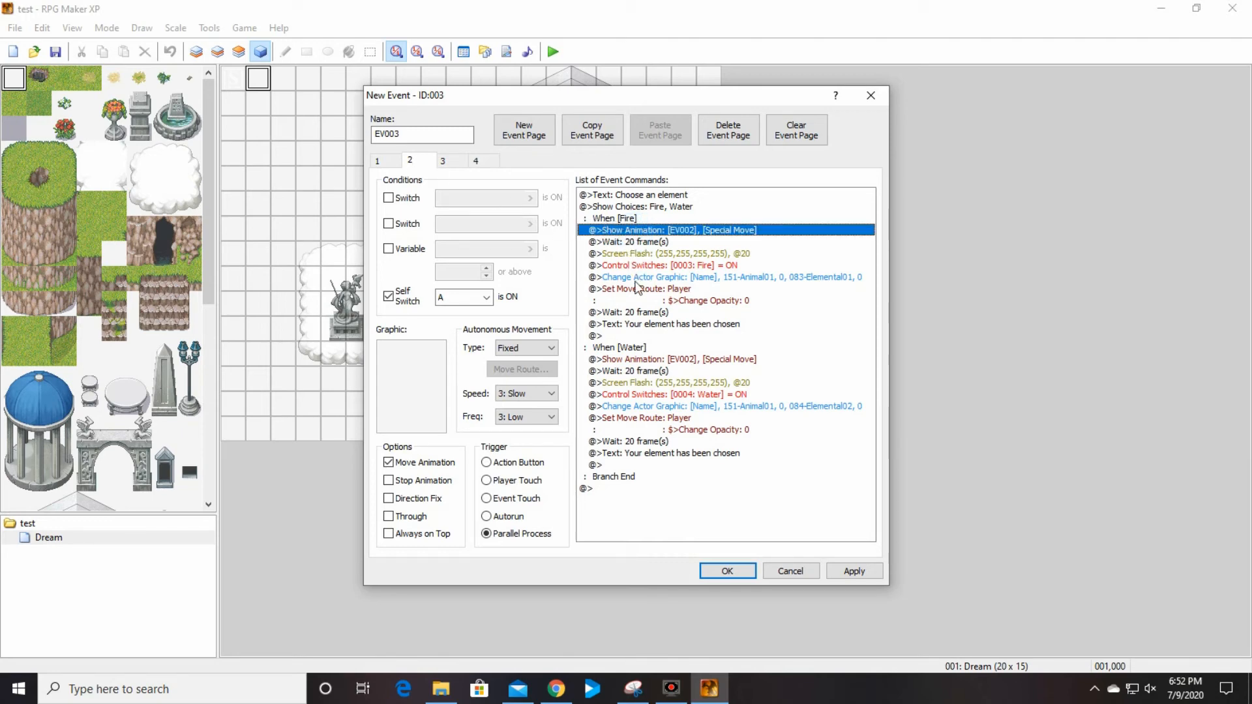
pyautogui.click(607, 337)
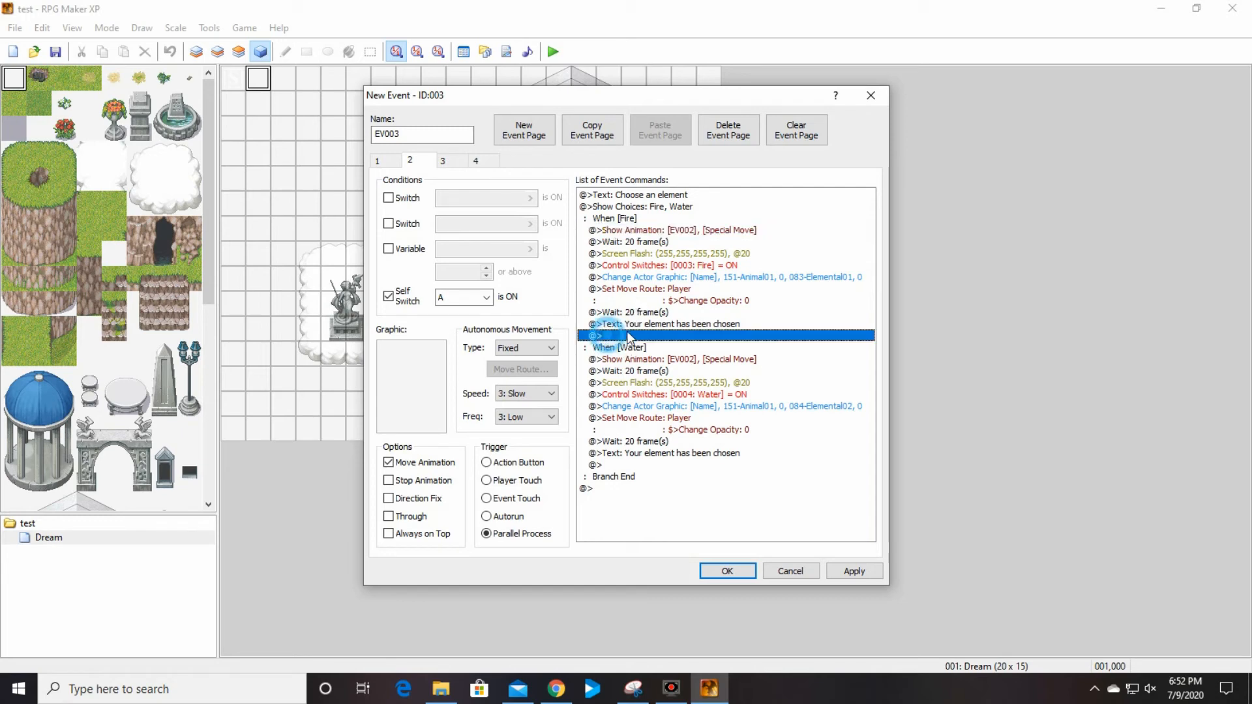
pyautogui.rightClick(632, 338)
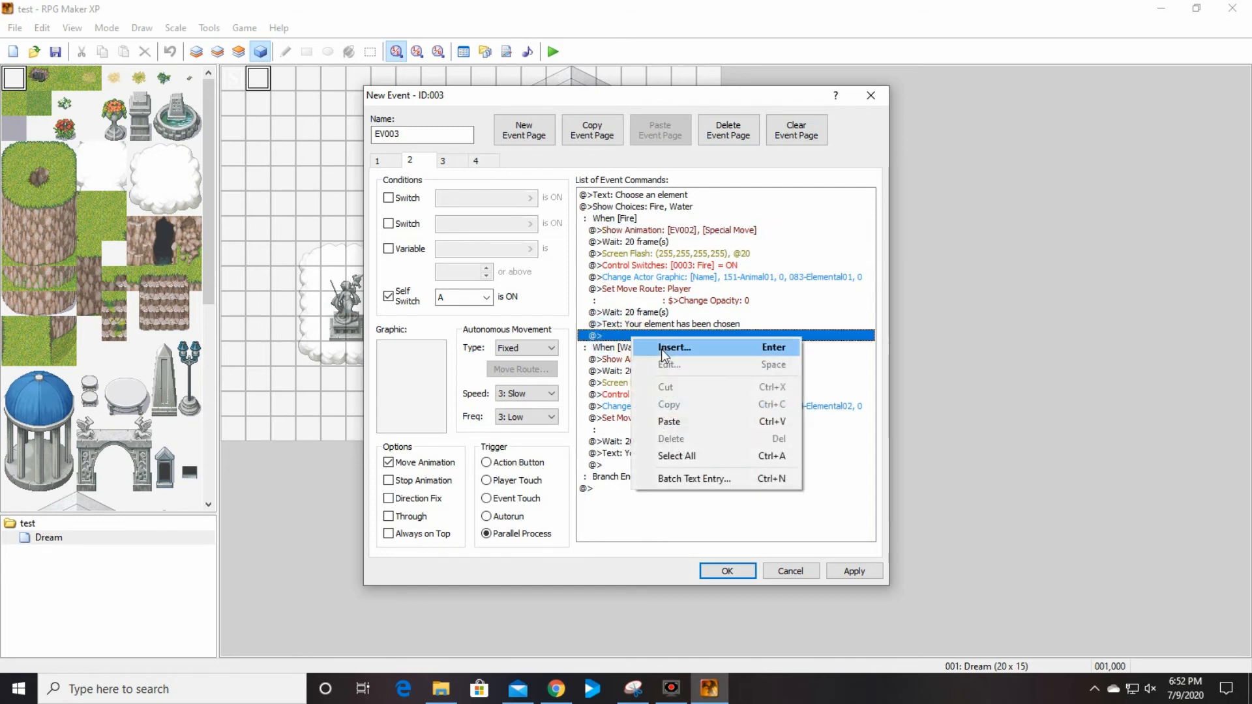
pyautogui.click(661, 349)
pyautogui.click(608, 221)
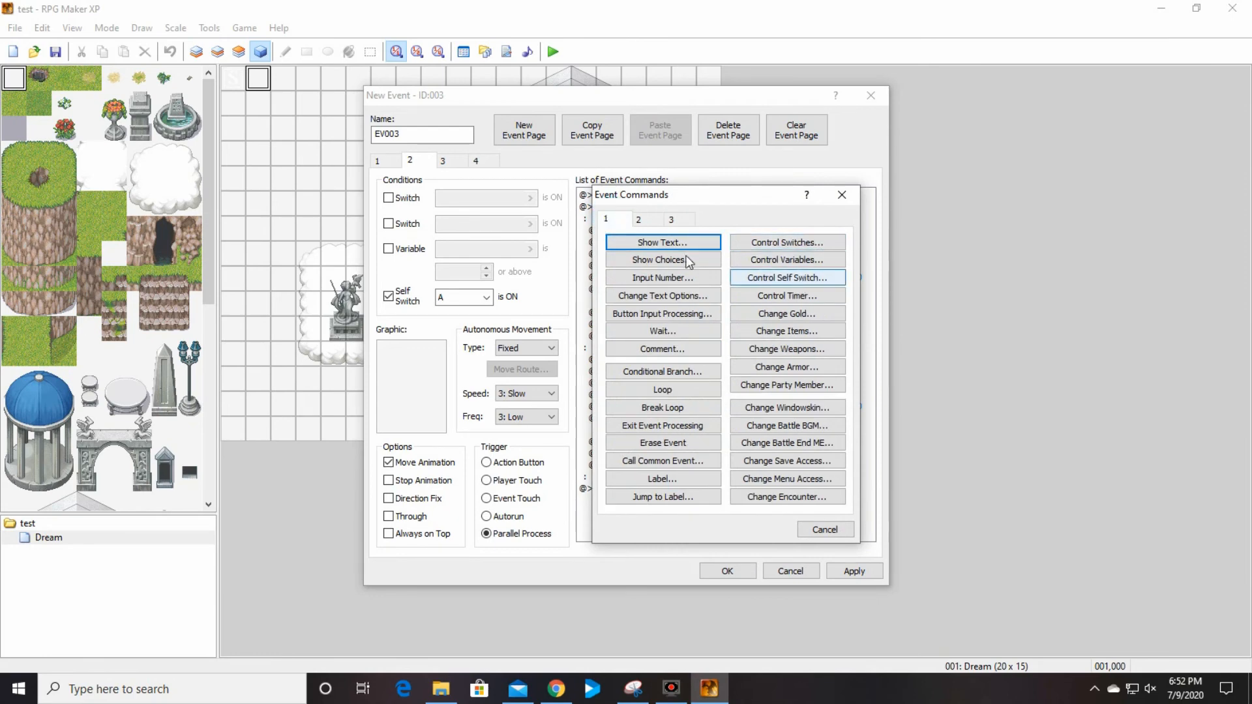
pyautogui.click(806, 281)
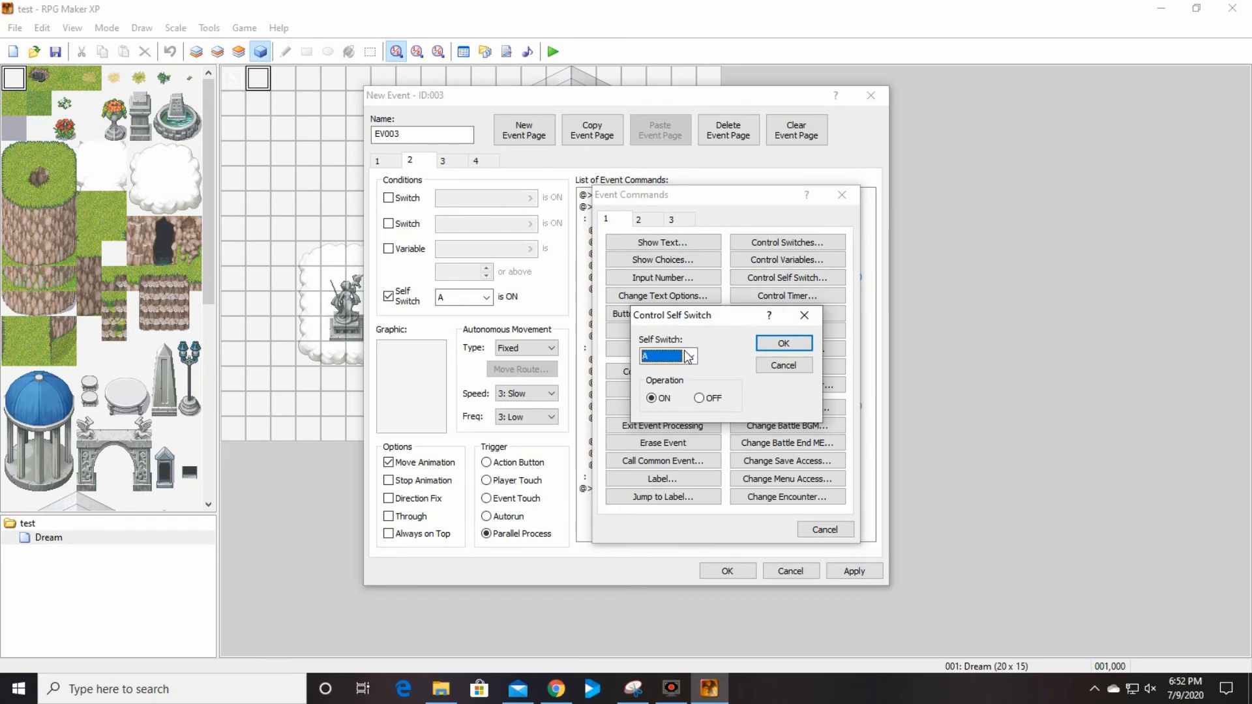
pyautogui.click(689, 356)
pyautogui.click(685, 392)
pyautogui.click(785, 344)
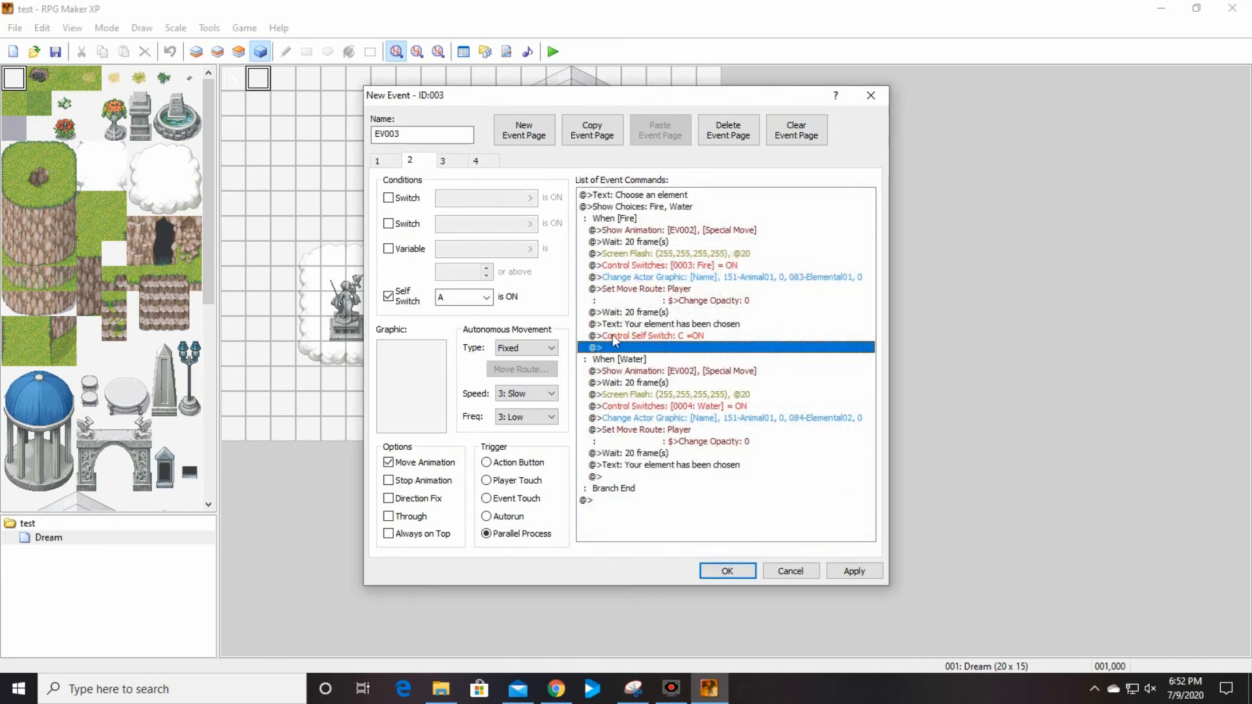
# Copy the Control Self Switch C command from the Fire branch to the end of the Water branch
pyautogui.click(650, 335)
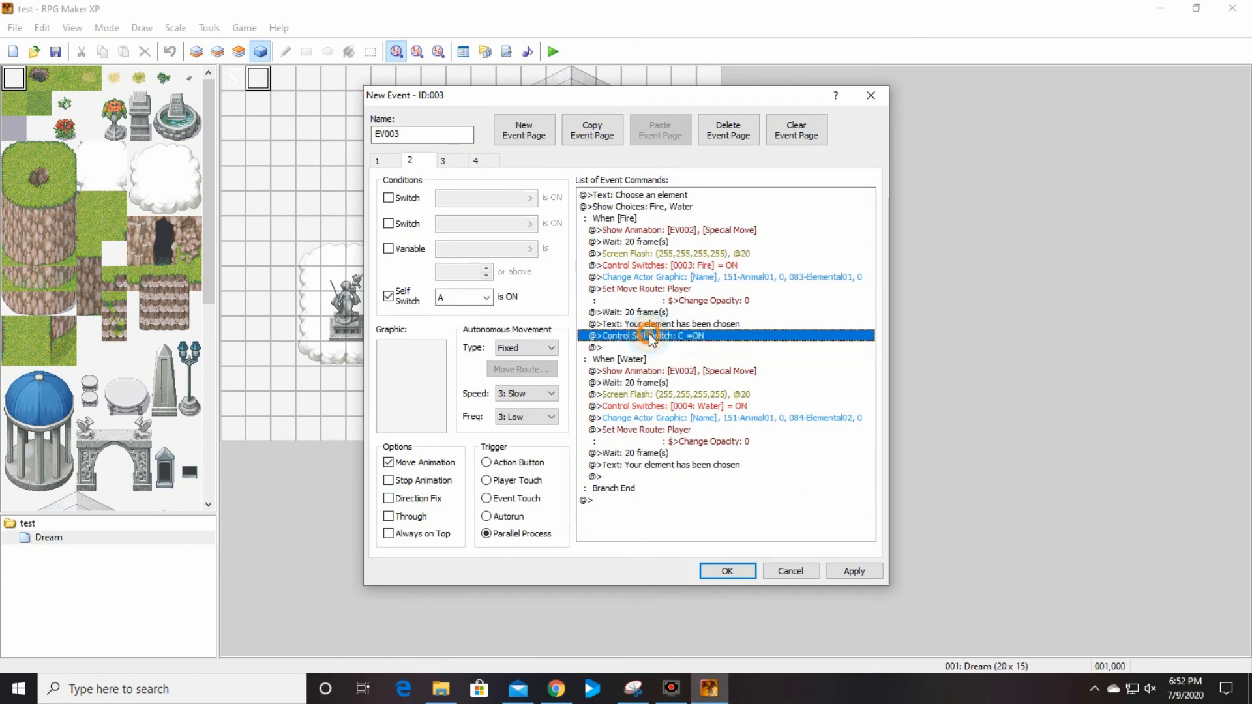
pyautogui.rightClick(649, 336)
pyautogui.click(703, 396)
pyautogui.click(620, 477)
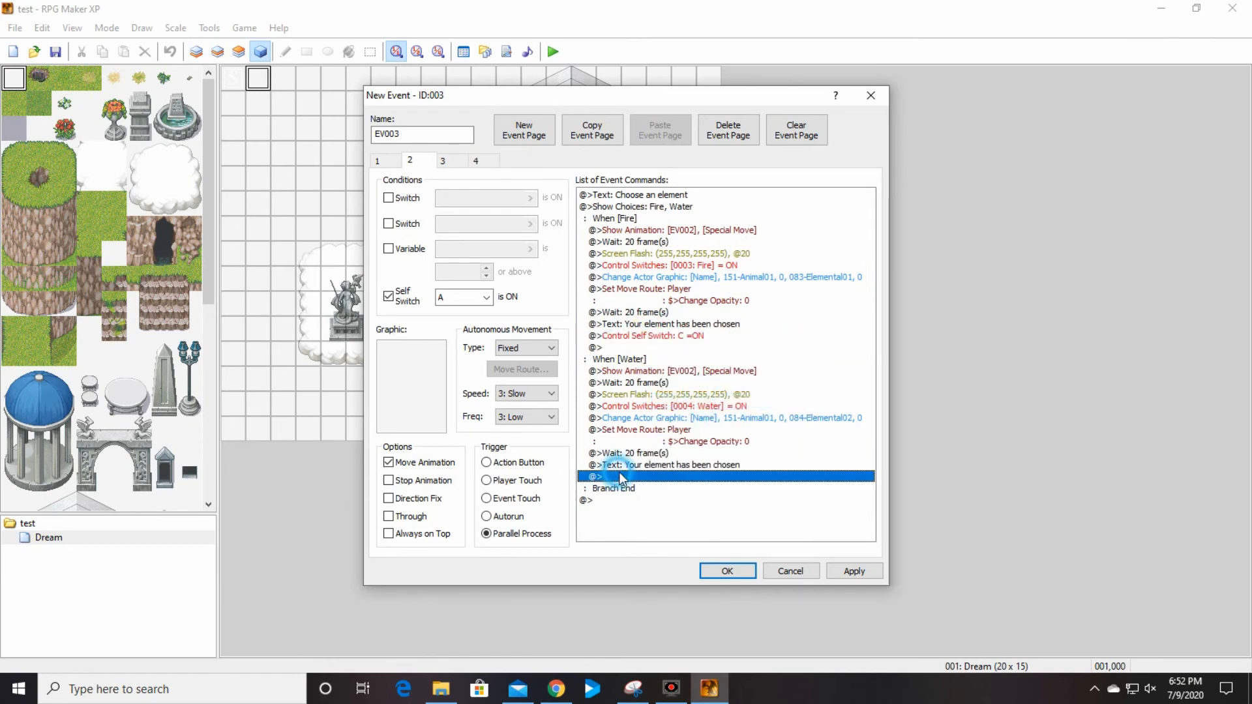
pyautogui.rightClick(620, 478)
pyautogui.click(680, 552)
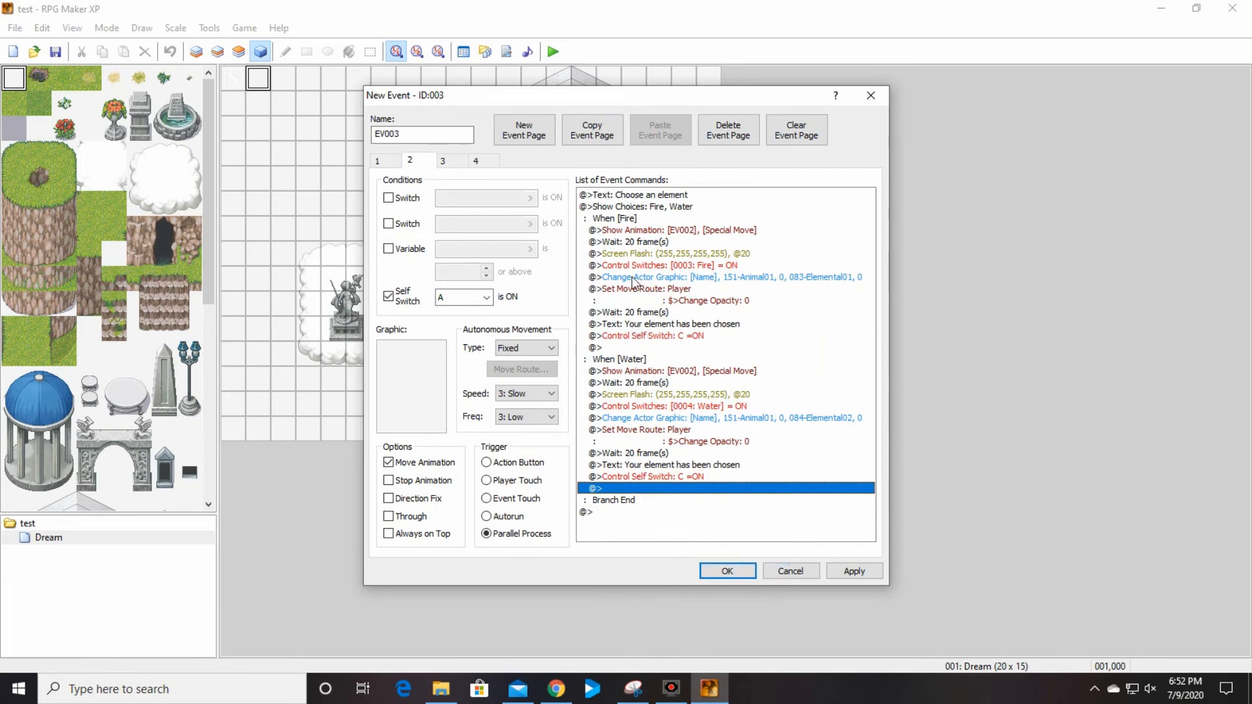
# Paste the Control Self Switch C command at the end of the Air and Earth branches on event page 3
pyautogui.click(454, 162)
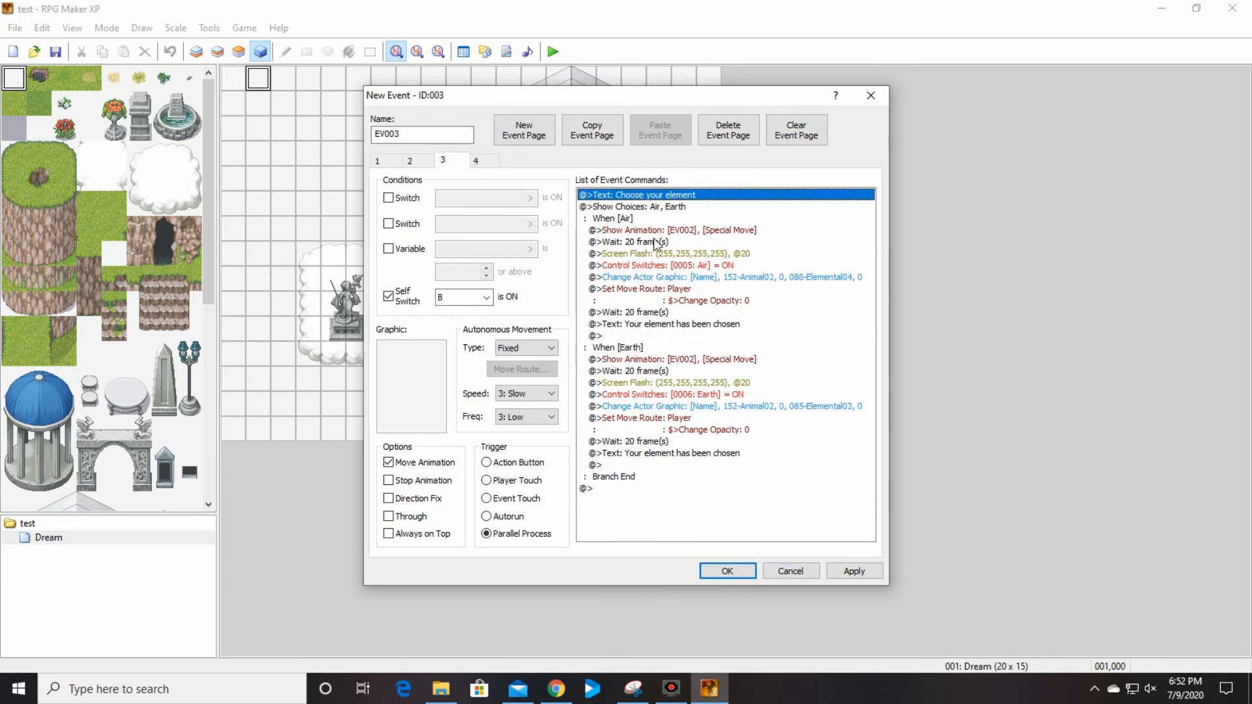
pyautogui.click(624, 336)
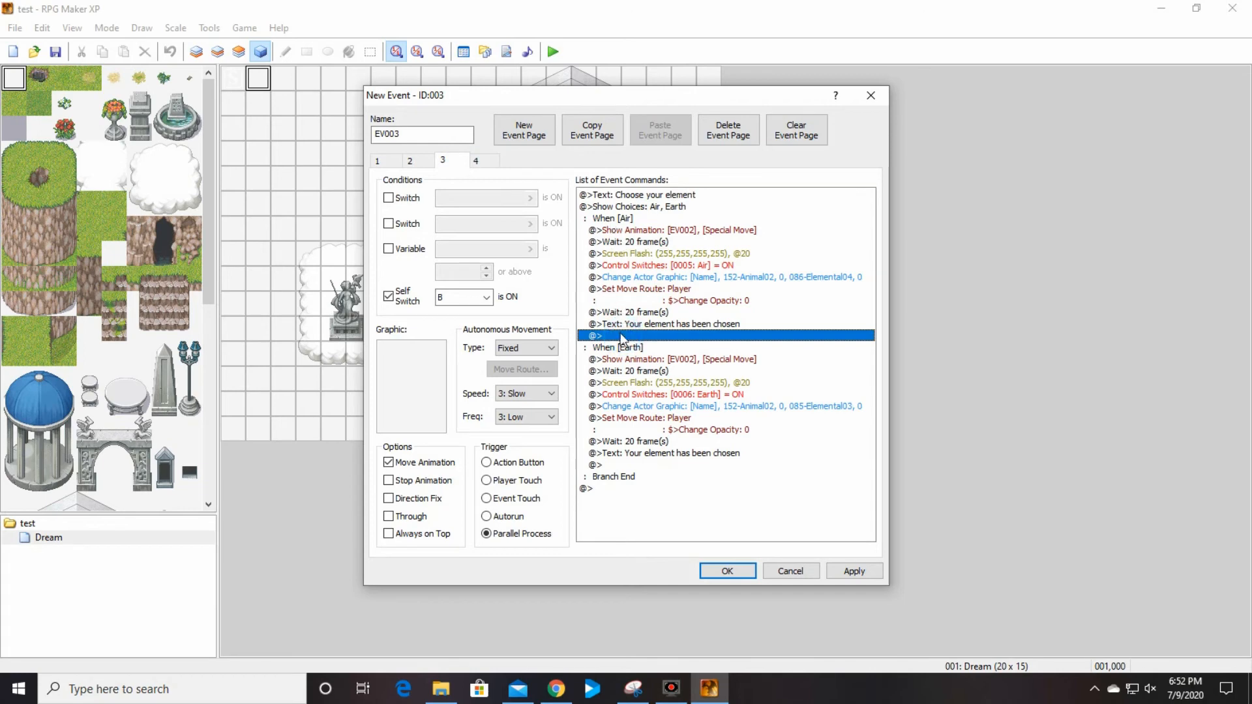
pyautogui.rightClick(624, 336)
pyautogui.click(662, 418)
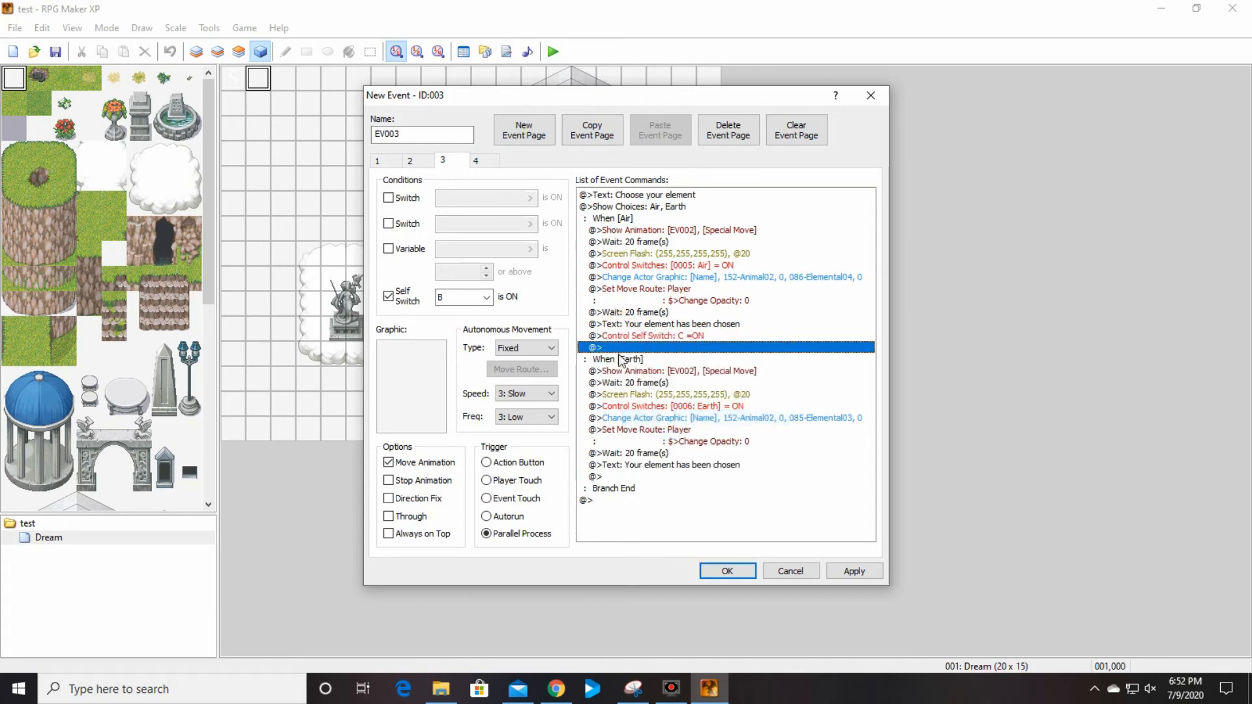
pyautogui.click(621, 477)
pyautogui.rightClick(621, 477)
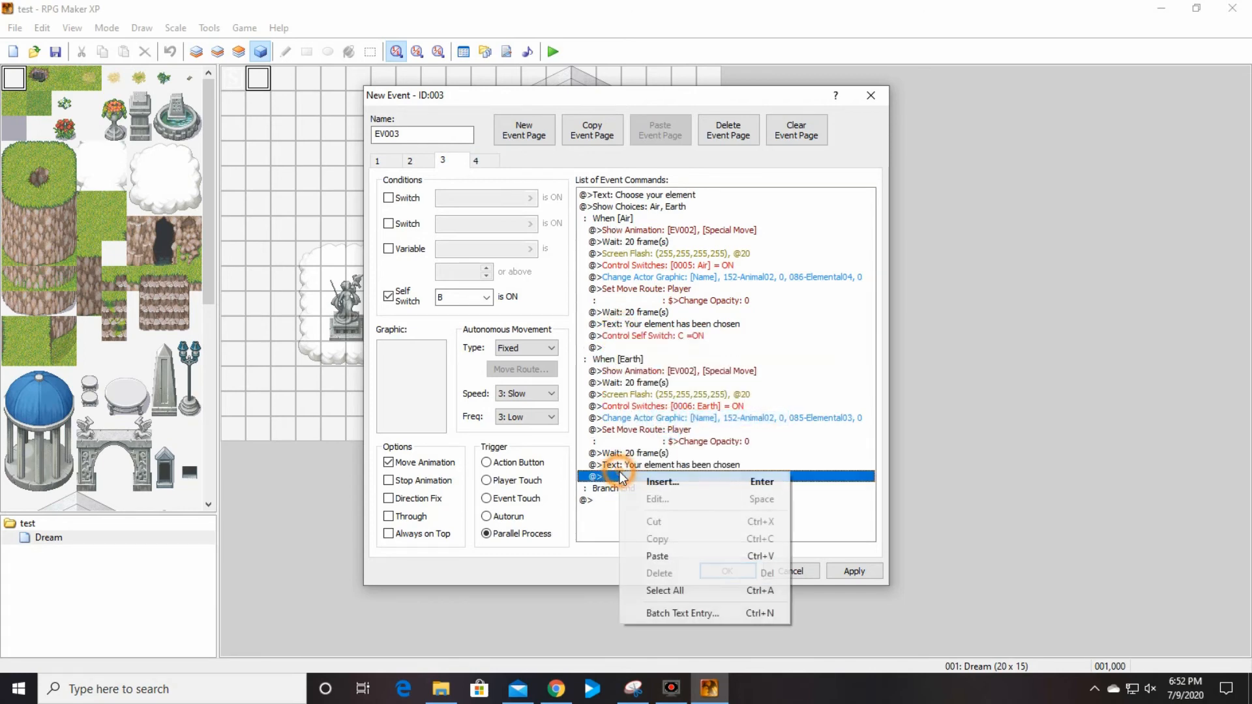
pyautogui.click(658, 556)
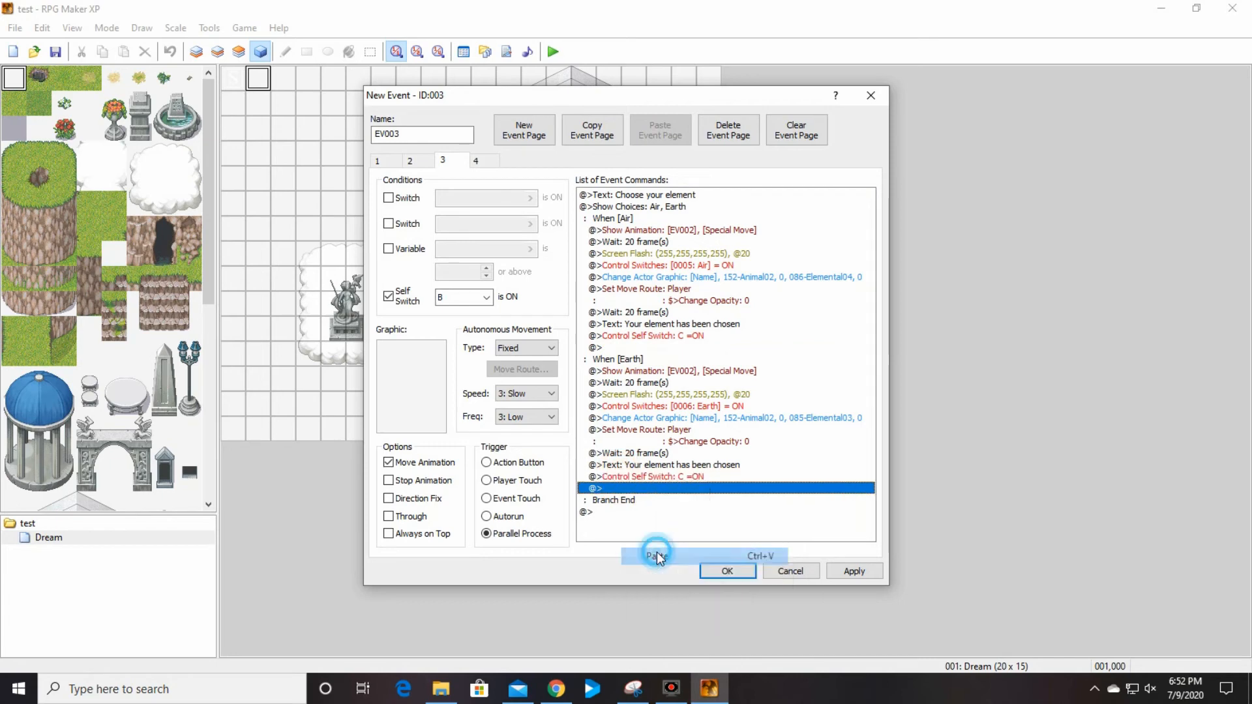
# Set the Self Switch condition of event page 4 to C
pyautogui.click(491, 162)
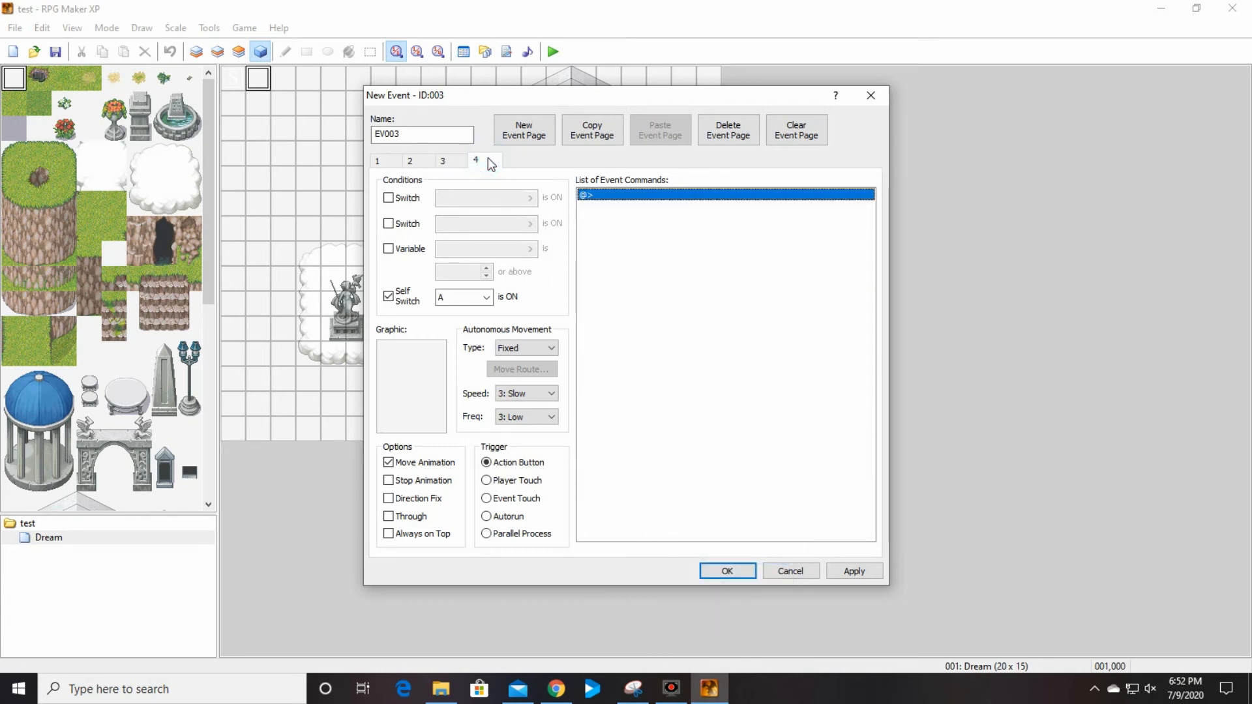
pyautogui.click(486, 297)
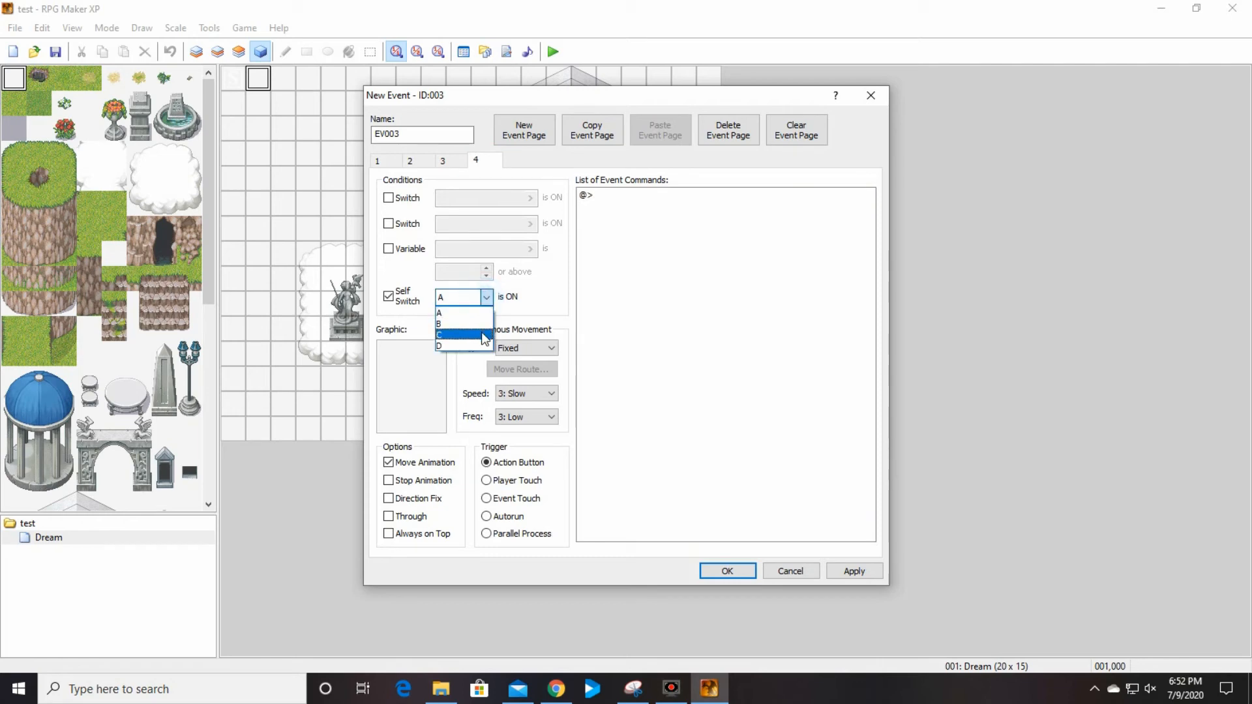
pyautogui.click(465, 335)
pyautogui.click(651, 236)
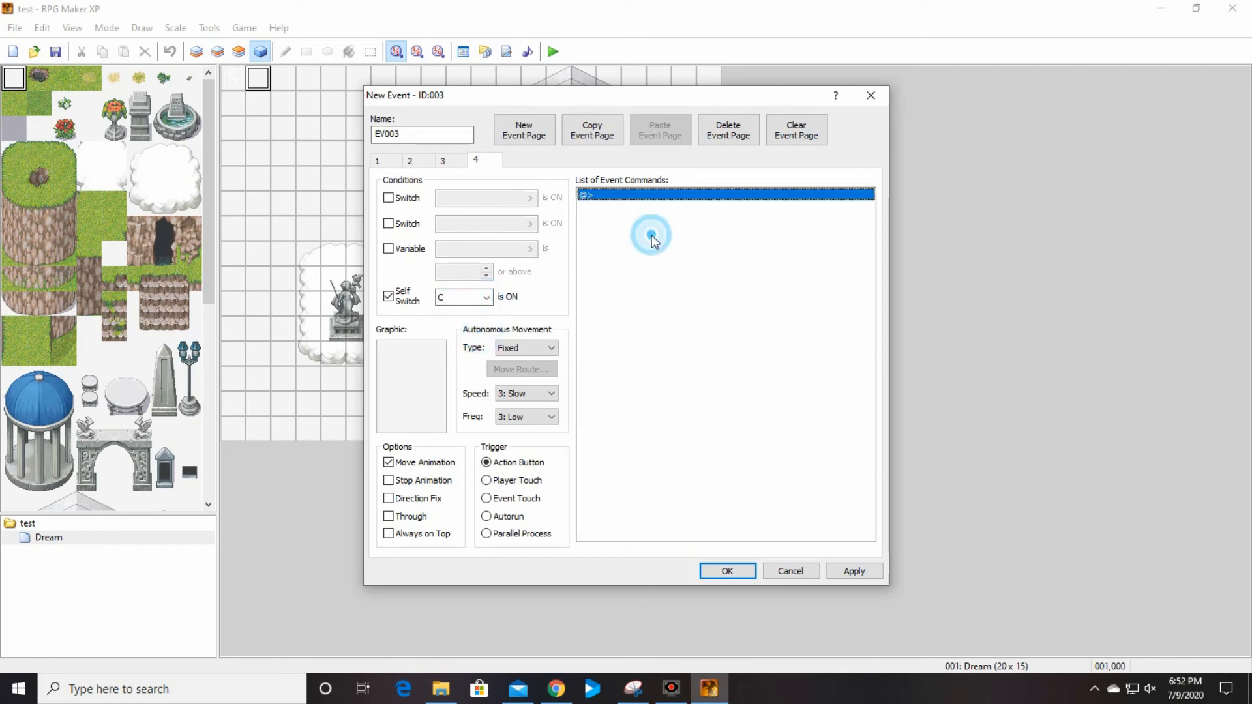
pyautogui.click(445, 160)
pyautogui.click(477, 161)
# Add a Show Text command reading "What is your name?" to event page 4
pyautogui.doubleClick(637, 196)
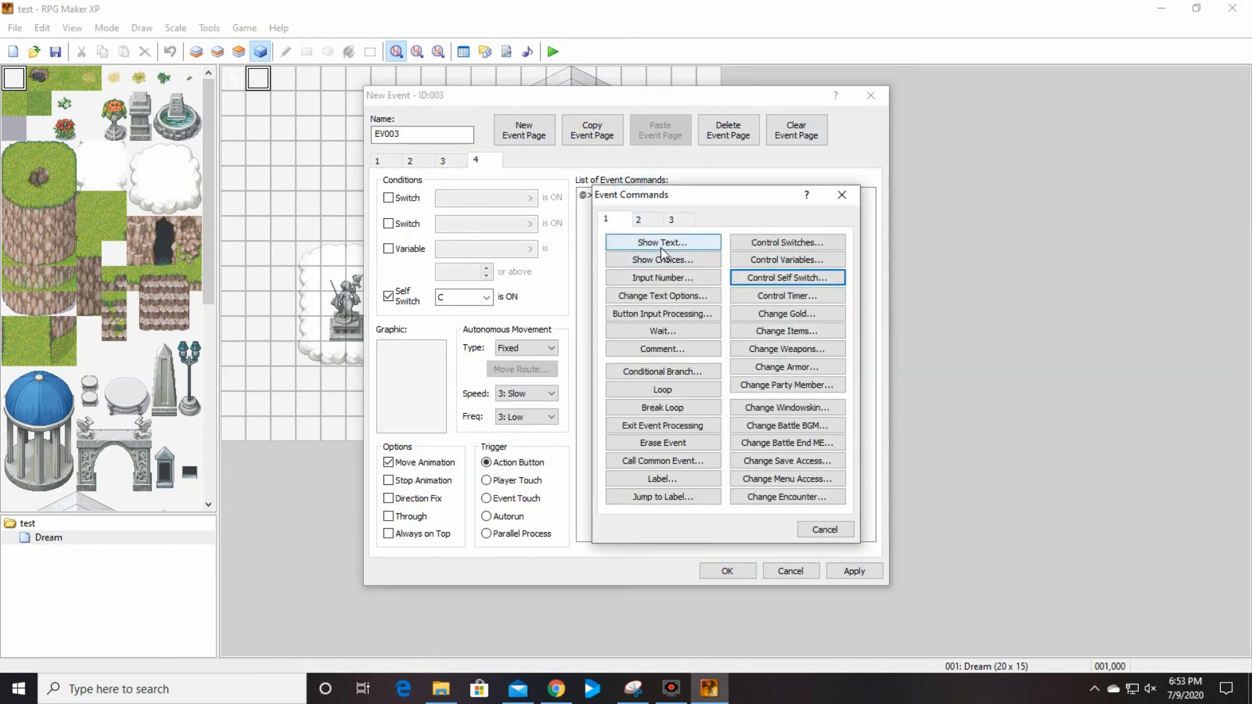
pyautogui.click(661, 246)
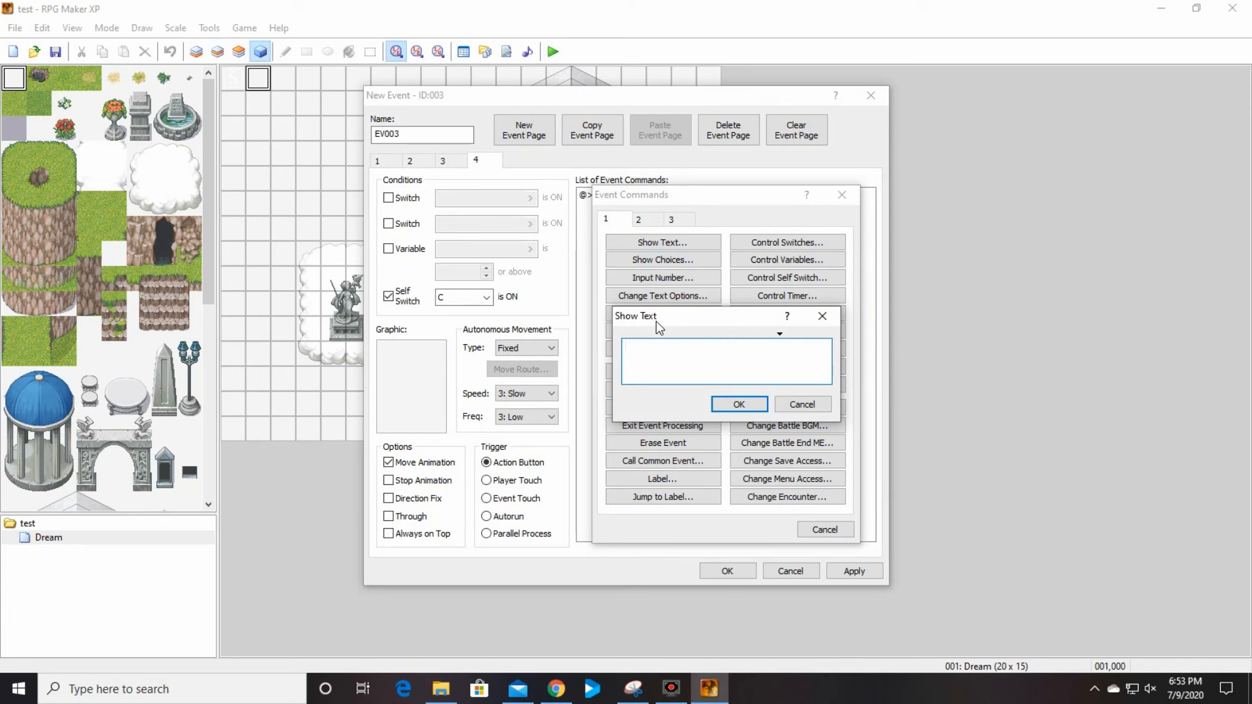
pyautogui.write('What is your name?')
pyautogui.click(739, 405)
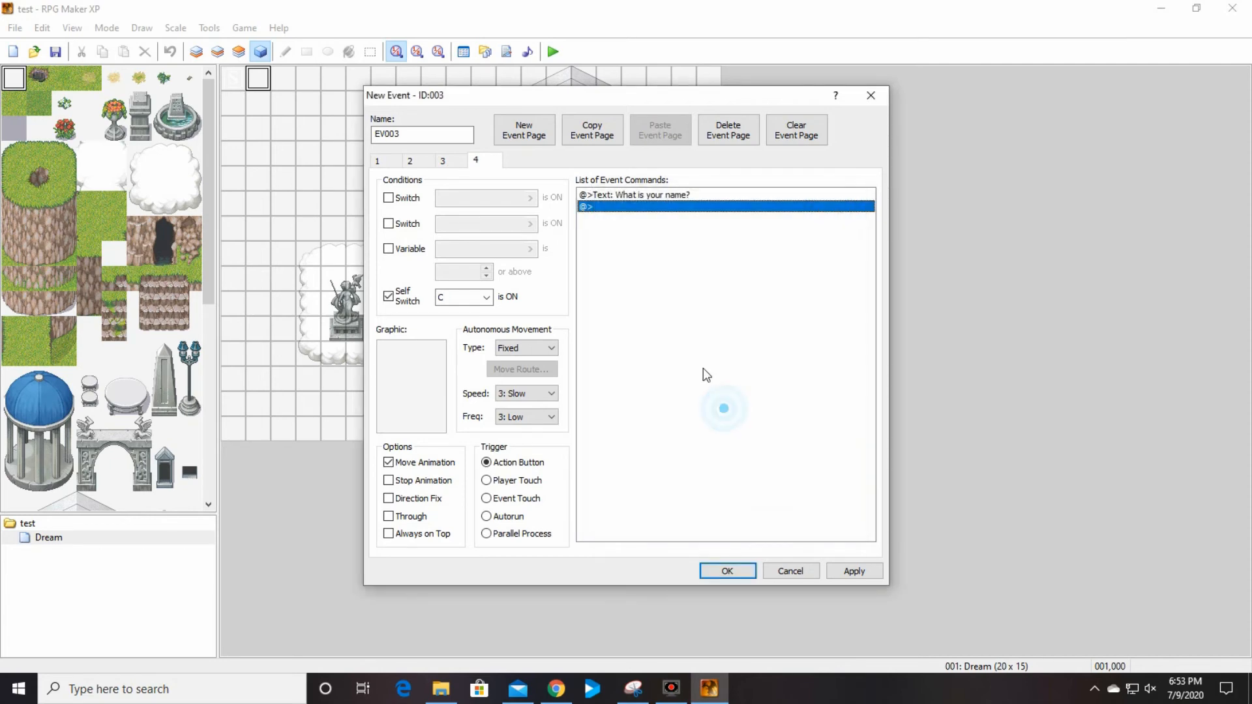
# Add a Name Input Processing command for actor 001: Name with a maximum of 15 characters below the name question
pyautogui.doubleClick(608, 207)
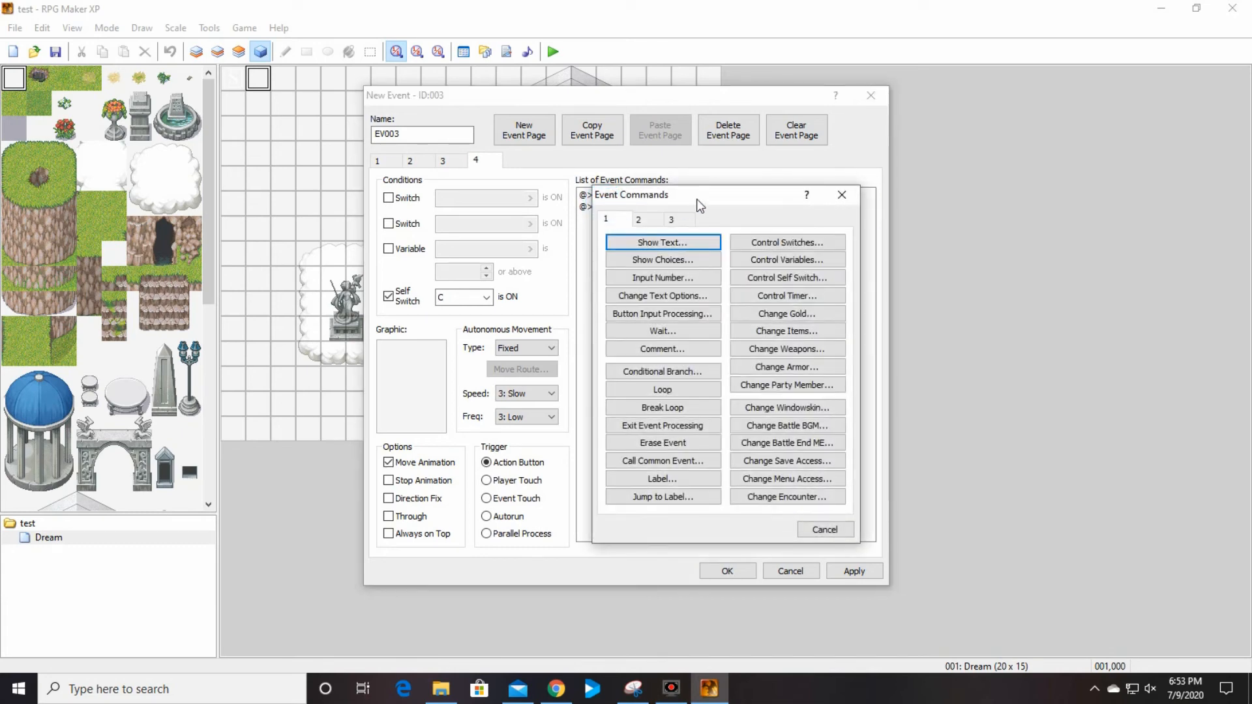
pyautogui.click(645, 219)
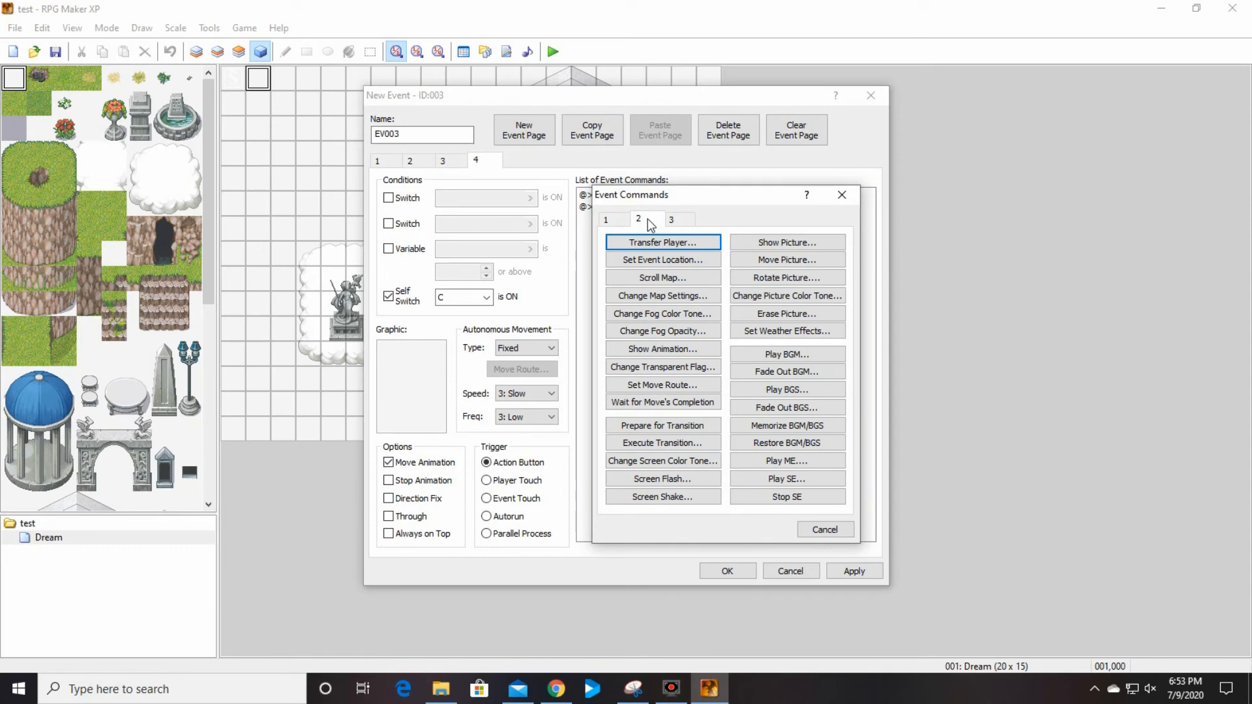
pyautogui.click(675, 220)
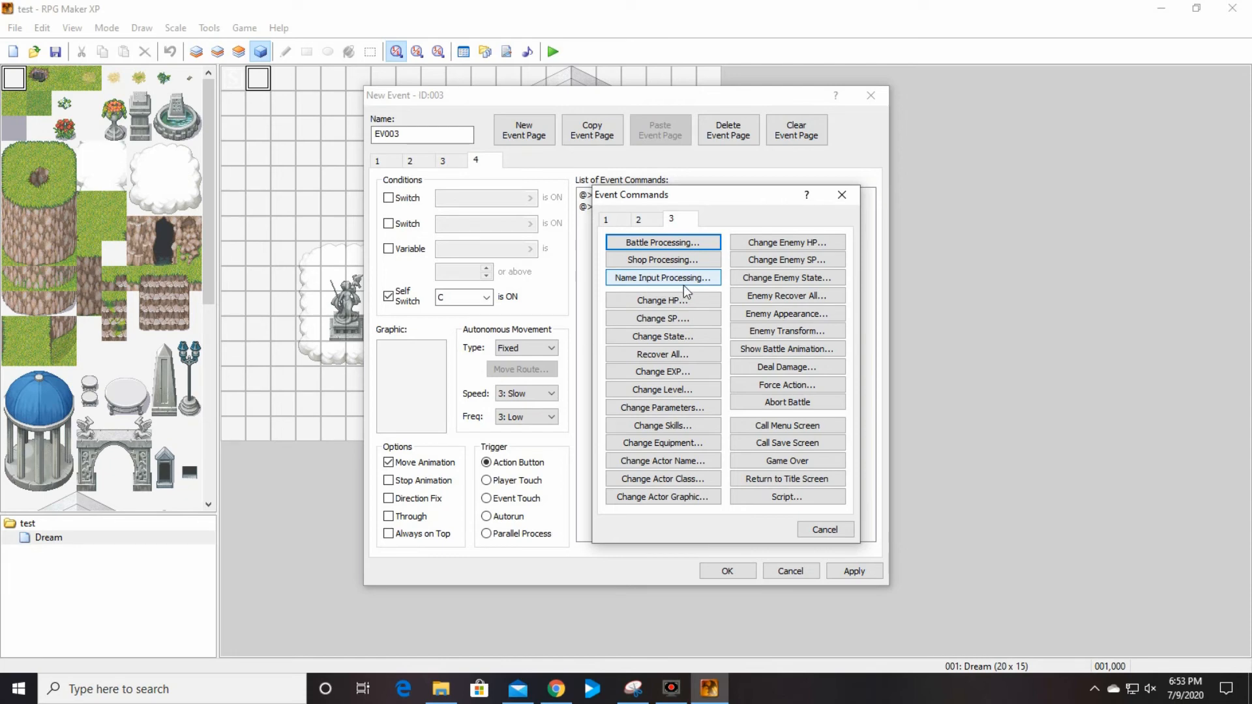
pyautogui.click(637, 279)
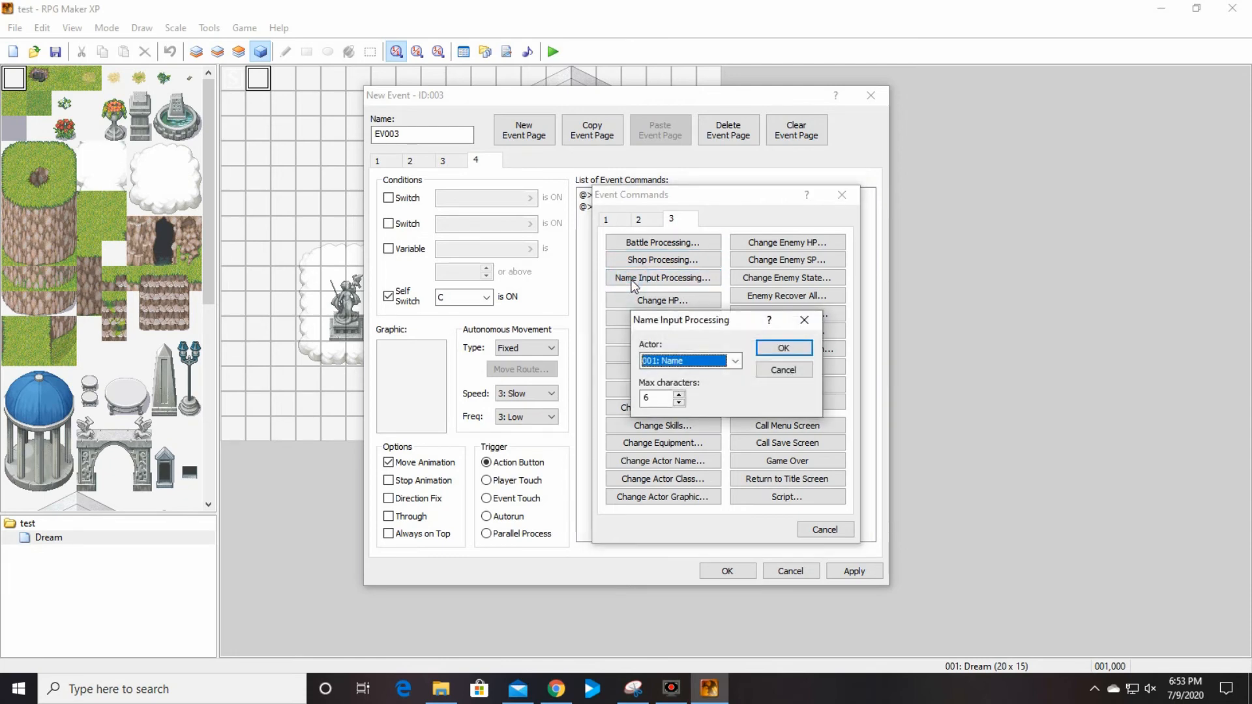
pyautogui.doubleClick(659, 398)
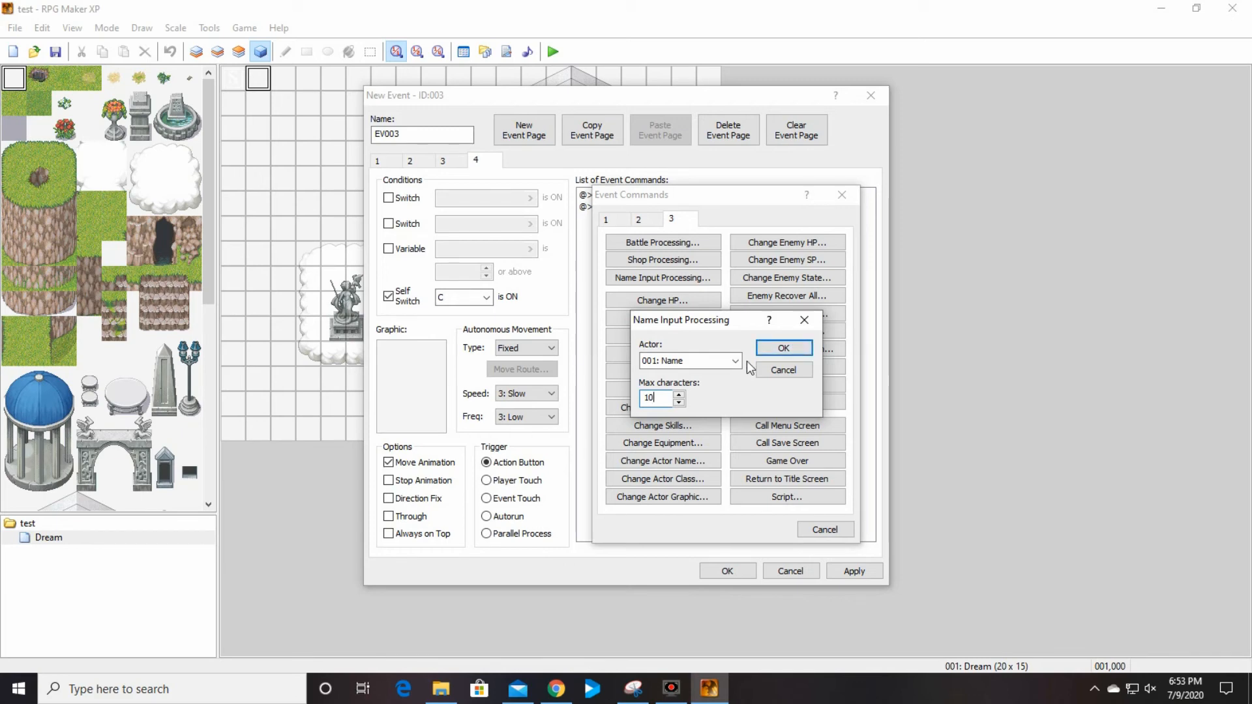
pyautogui.press('BackSpace')
pyautogui.write('5')
pyautogui.click(808, 348)
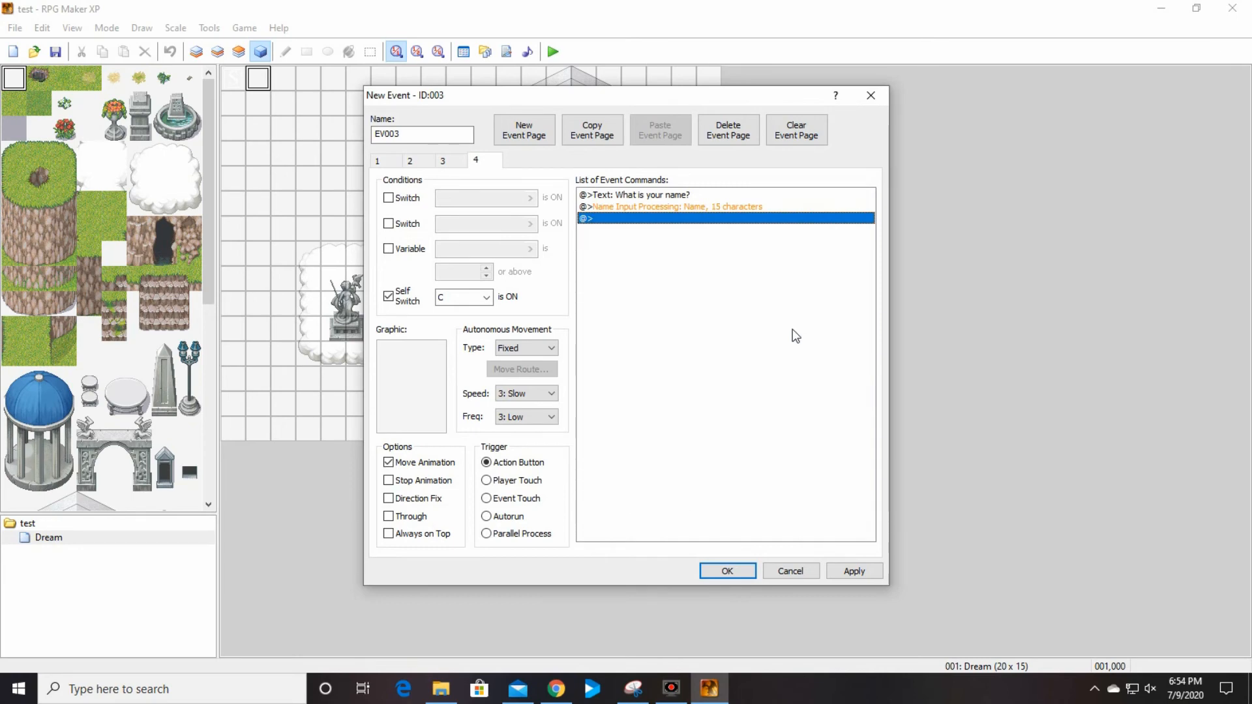
# Add a Show Text command reading "It is time to begin your journey" after the name input
pyautogui.doubleClick(620, 219)
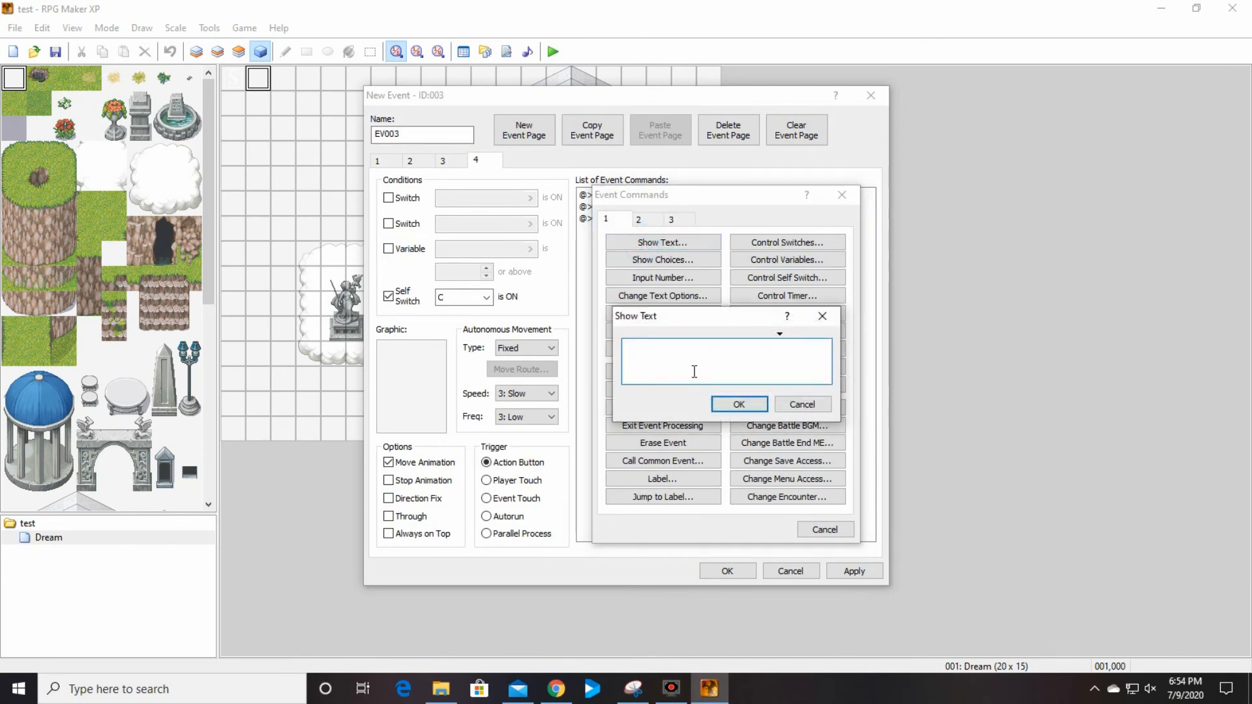
pyautogui.write('Your jounrney')
pyautogui.press('BackSpace')
pyautogui.press('BackSpace')
pyautogui.press('BackSpace')
pyautogui.press('BackSpace')
pyautogui.press('BackSpace')
pyautogui.press('BackSpace')
pyautogui.press('BackSpace')
pyautogui.press('BackSpace')
pyautogui.press('BackSpace')
pyautogui.press('BackSpace')
pyautogui.press('BackSpace')
pyautogui.press('BackSpace')
pyautogui.write('It is time to begin ypourour joir')
pyautogui.press('BackSpace')
pyautogui.write('ur journey')
pyautogui.click(741, 403)
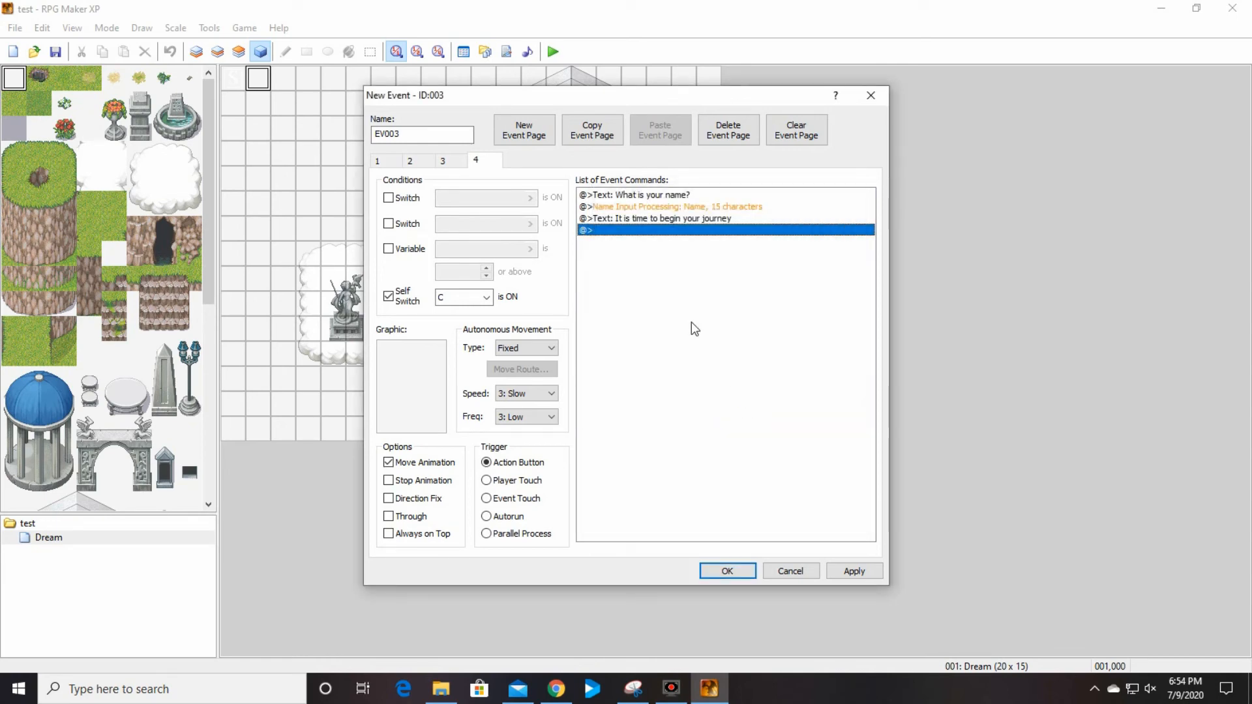
# Add a Change Screen Color Tone command with red, green and blue at -255, gray 0 and a time of 50 frames after the journey text
pyautogui.doubleClick(614, 230)
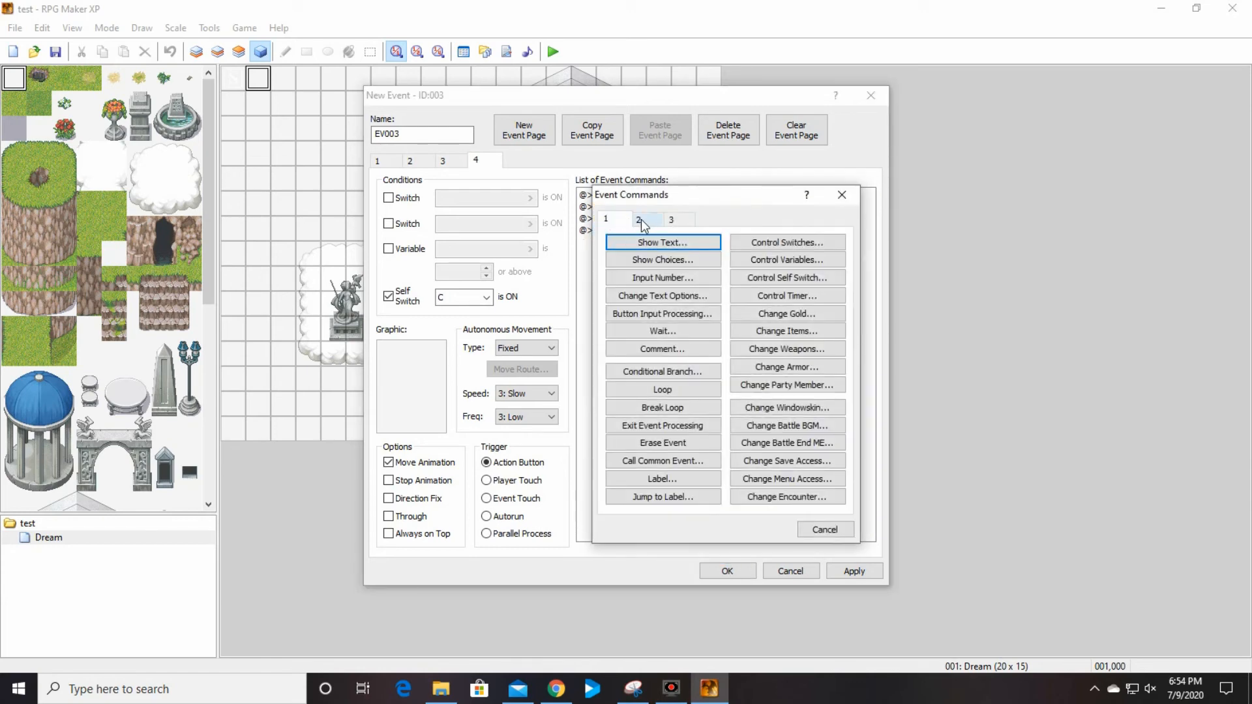
pyautogui.click(641, 220)
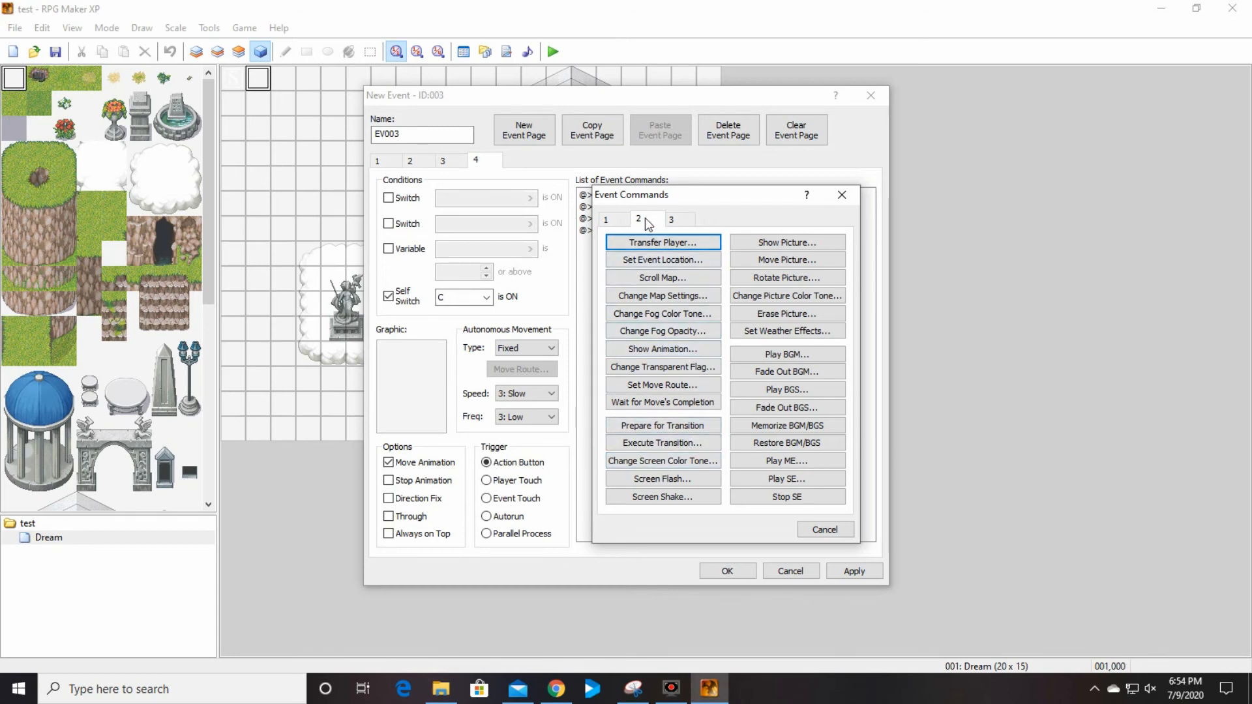
pyautogui.click(654, 458)
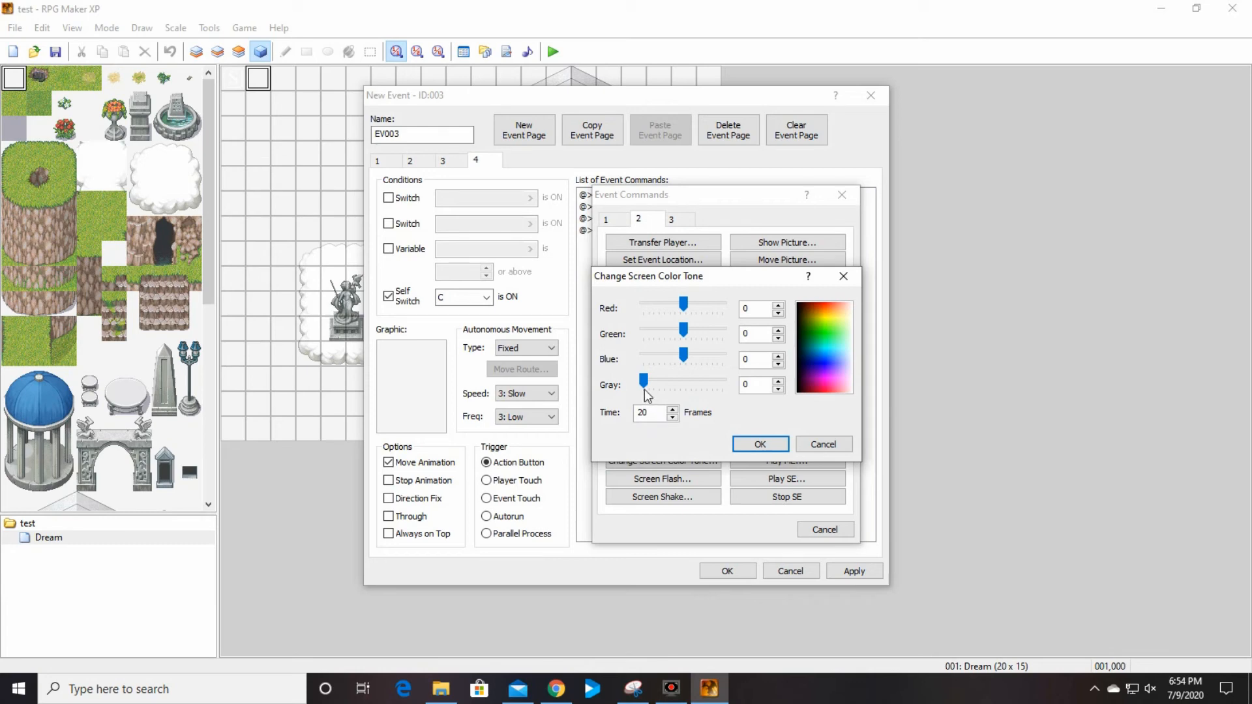
pyautogui.moveTo(645, 381); pyautogui.dragTo(616, 306)
pyautogui.moveTo(722, 332); pyautogui.dragTo(640, 331)
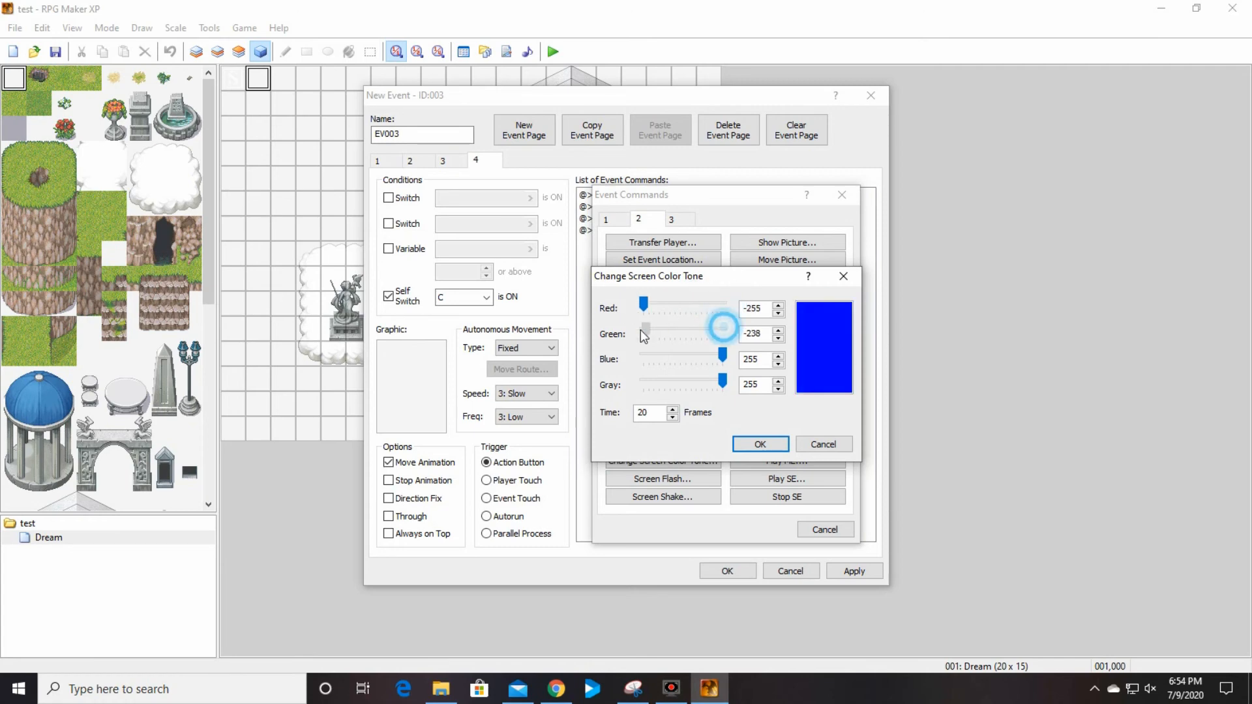
pyautogui.moveTo(722, 356); pyautogui.dragTo(642, 359)
pyautogui.moveTo(720, 383); pyautogui.dragTo(642, 385)
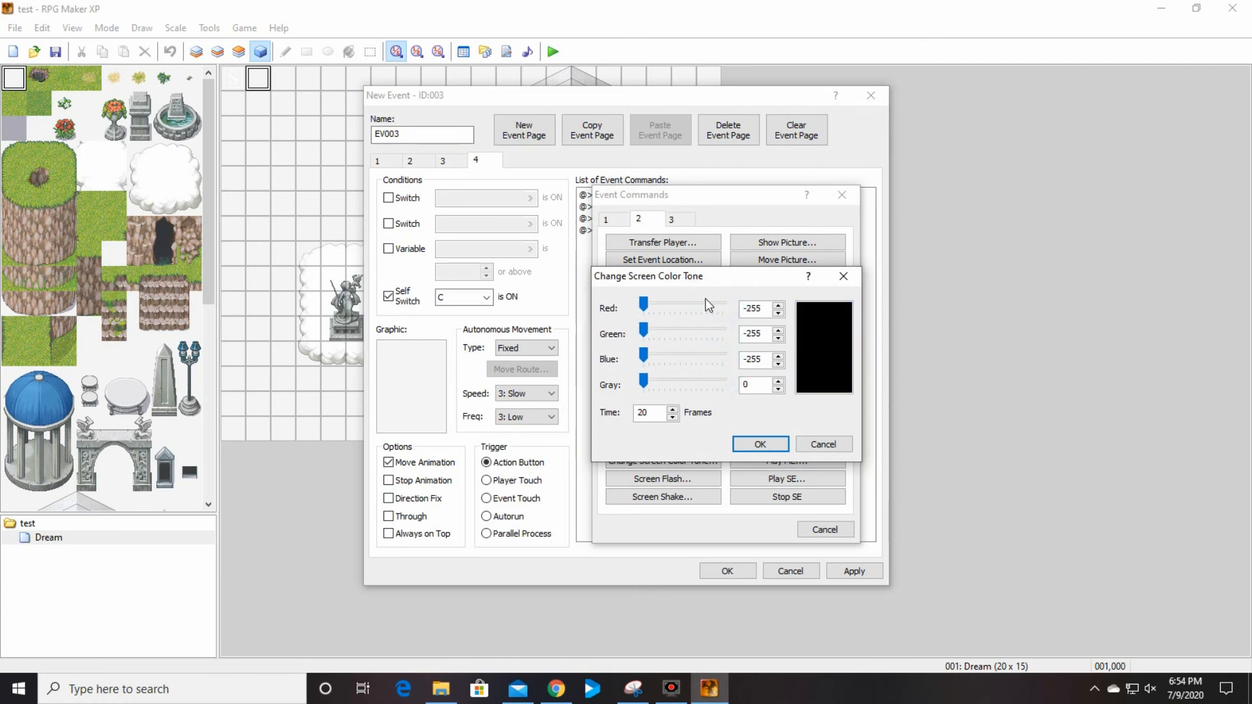
pyautogui.doubleClick(652, 414)
pyautogui.write('50')
pyautogui.click(765, 445)
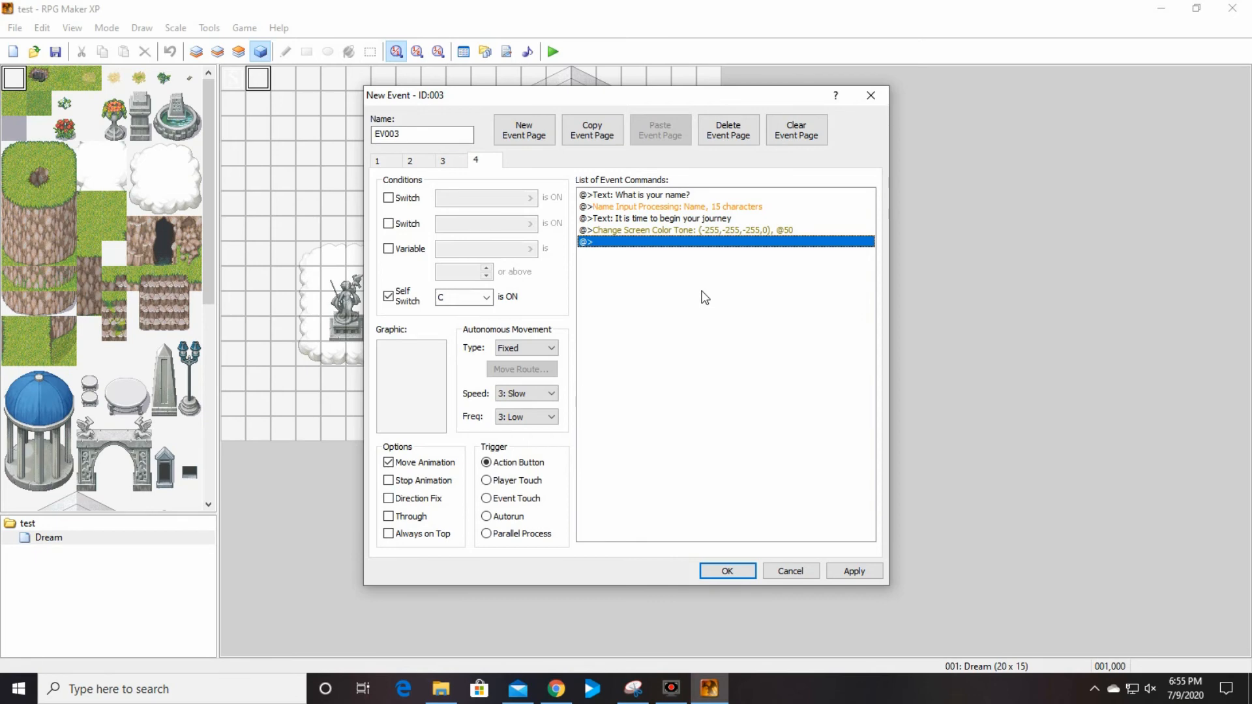
# Add a Wait command of 100 frames after the screen color tone change
pyautogui.doubleClick(641, 247)
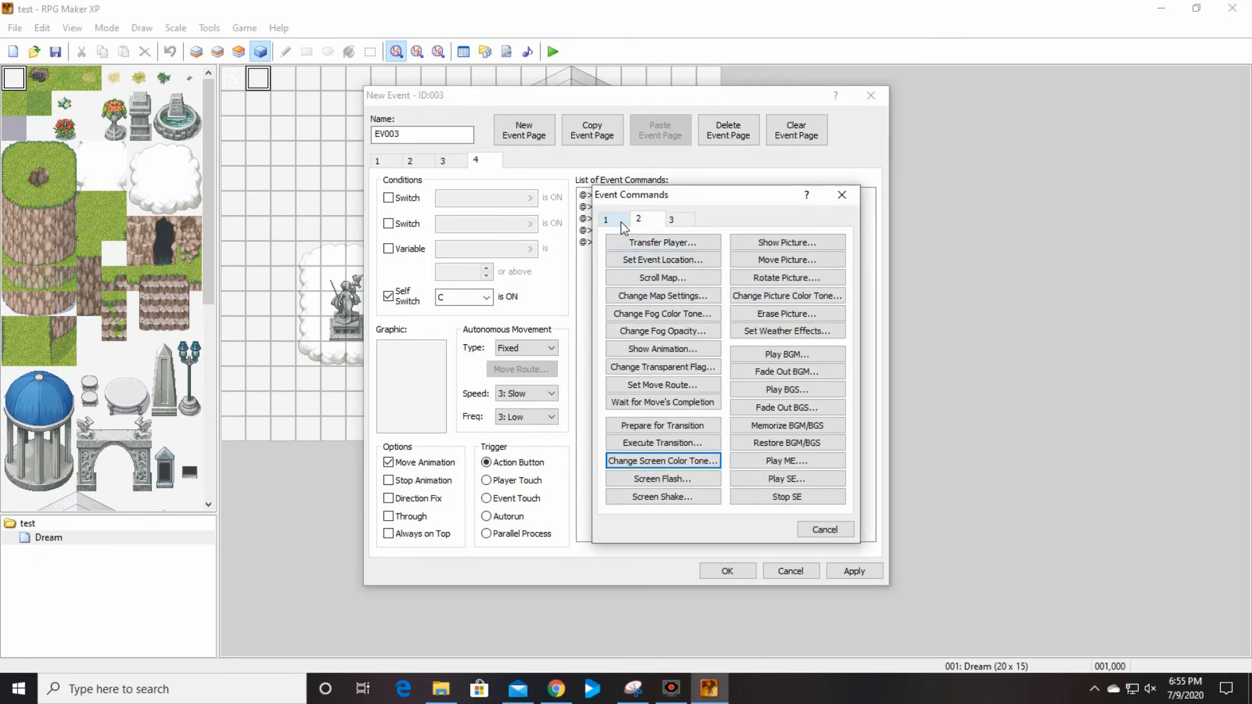
pyautogui.click(669, 330)
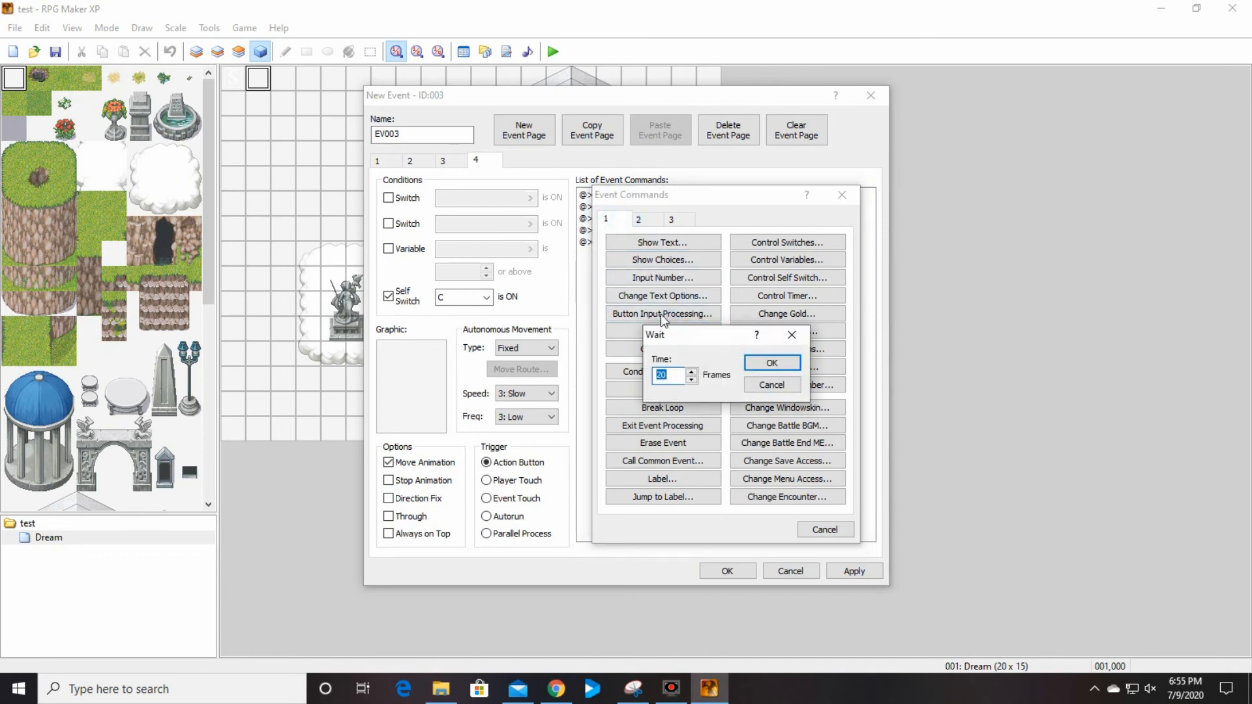
pyautogui.write('100')
pyautogui.click(770, 363)
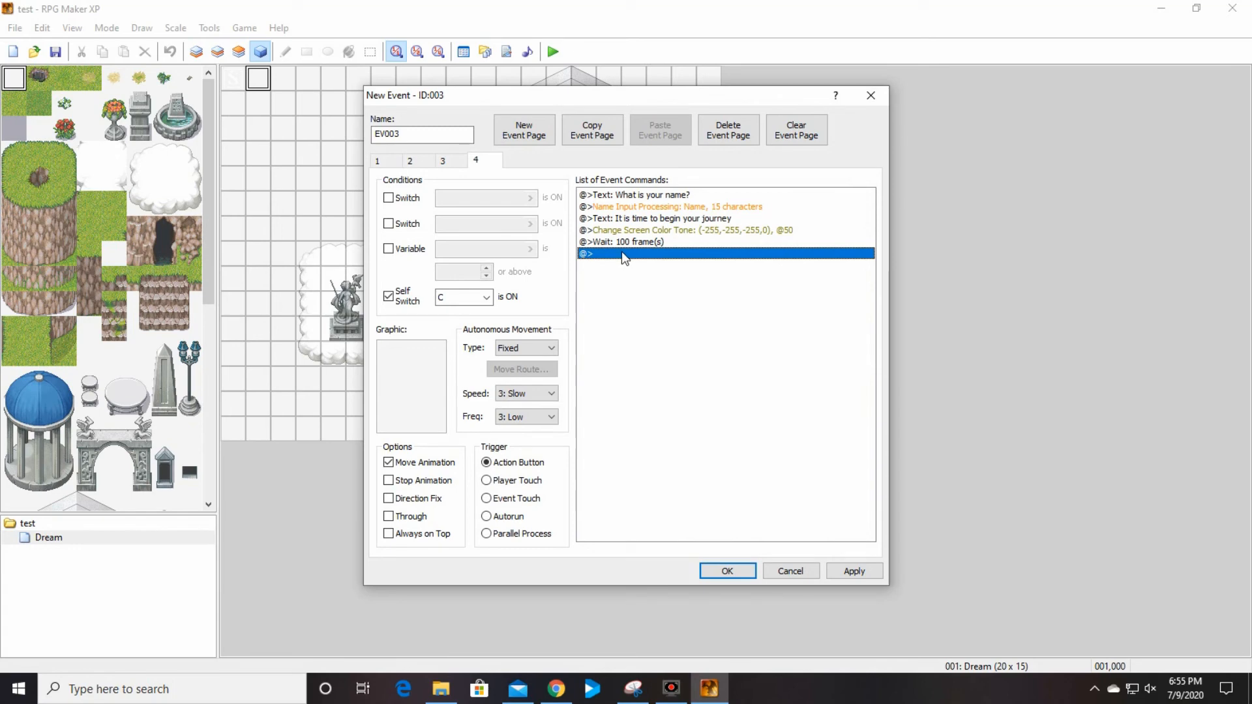
# Add a Set Move Route command for the Player with Change Opacity 255 after the wait and save the event
pyautogui.doubleClick(621, 251)
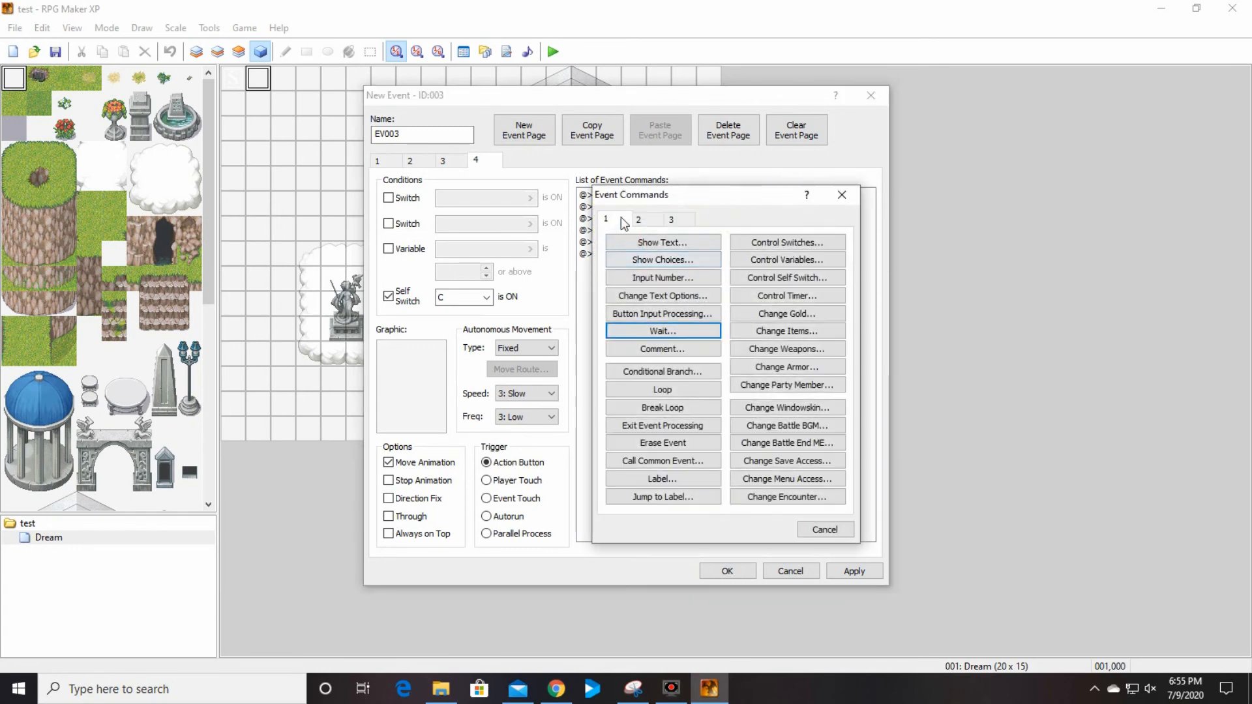
pyautogui.click(645, 219)
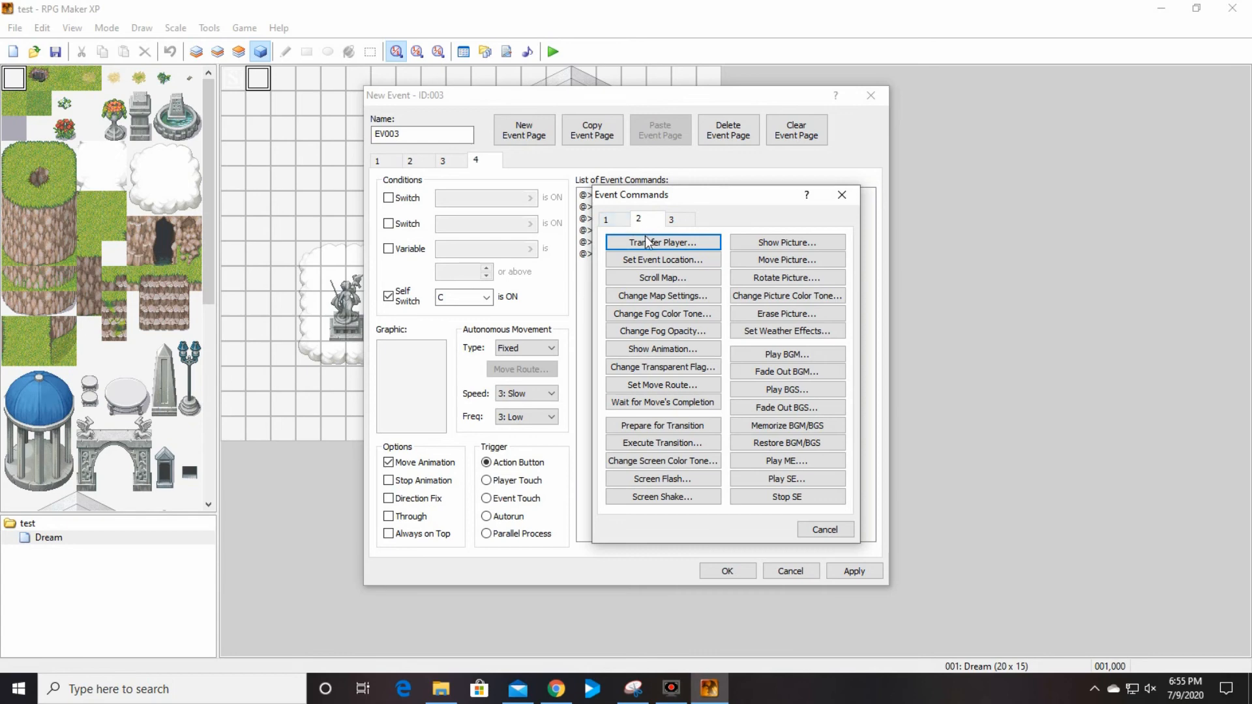
pyautogui.click(667, 385)
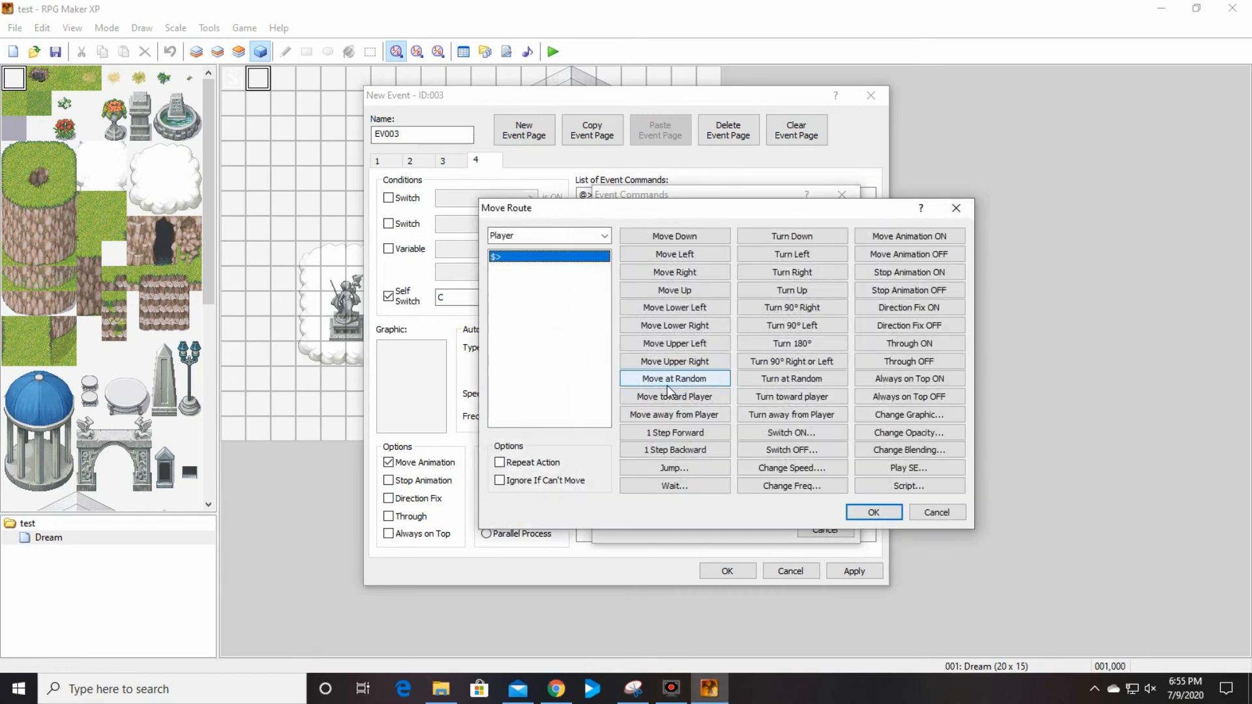
pyautogui.click(910, 432)
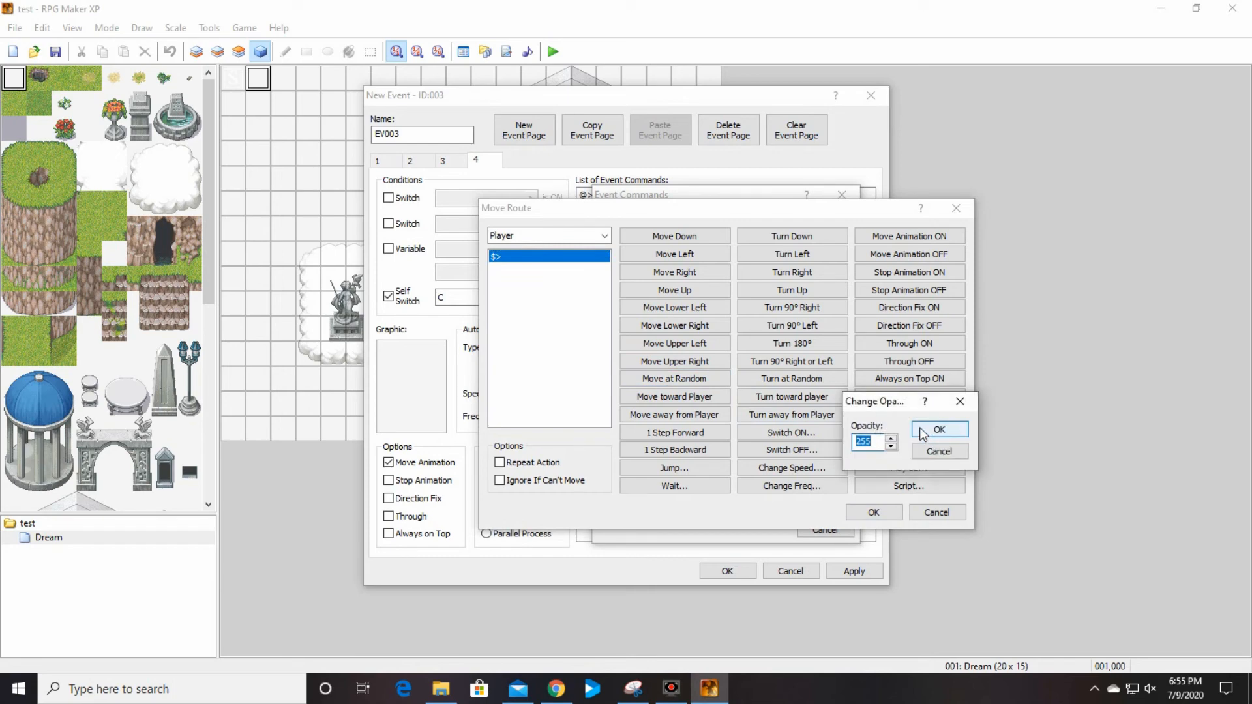
pyautogui.write('0')
pyautogui.write('55')
pyautogui.click(939, 430)
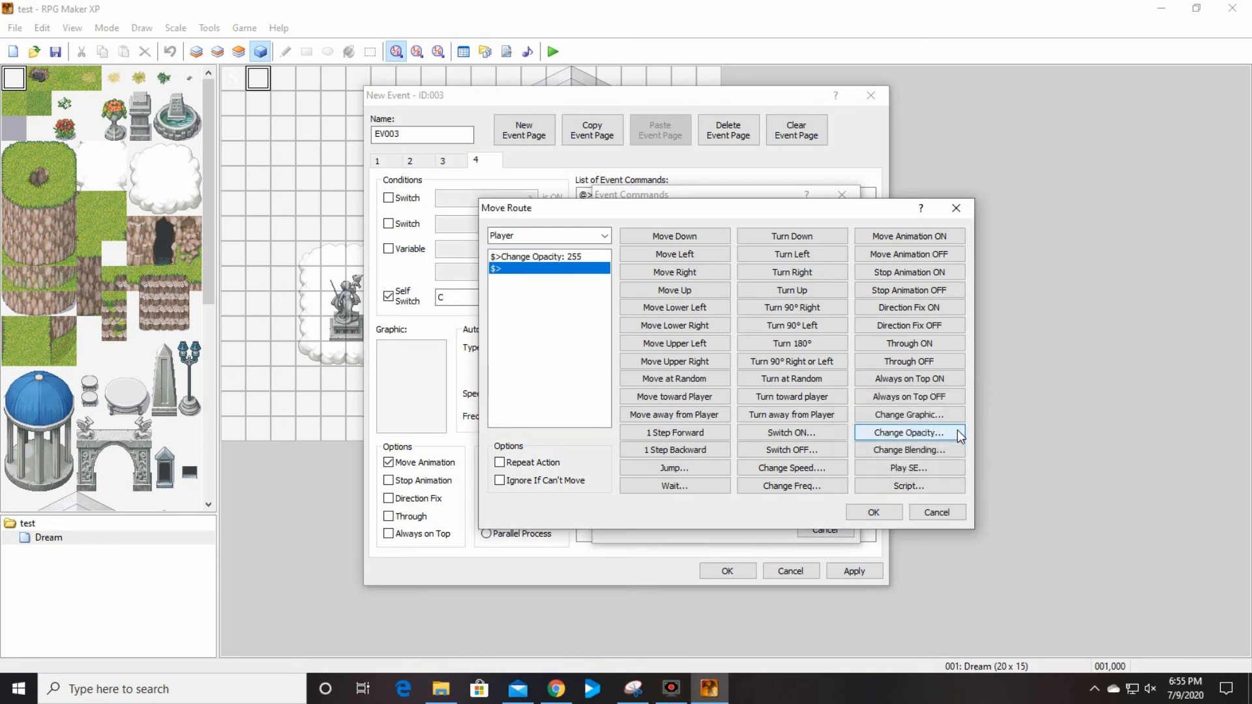
pyautogui.click(869, 512)
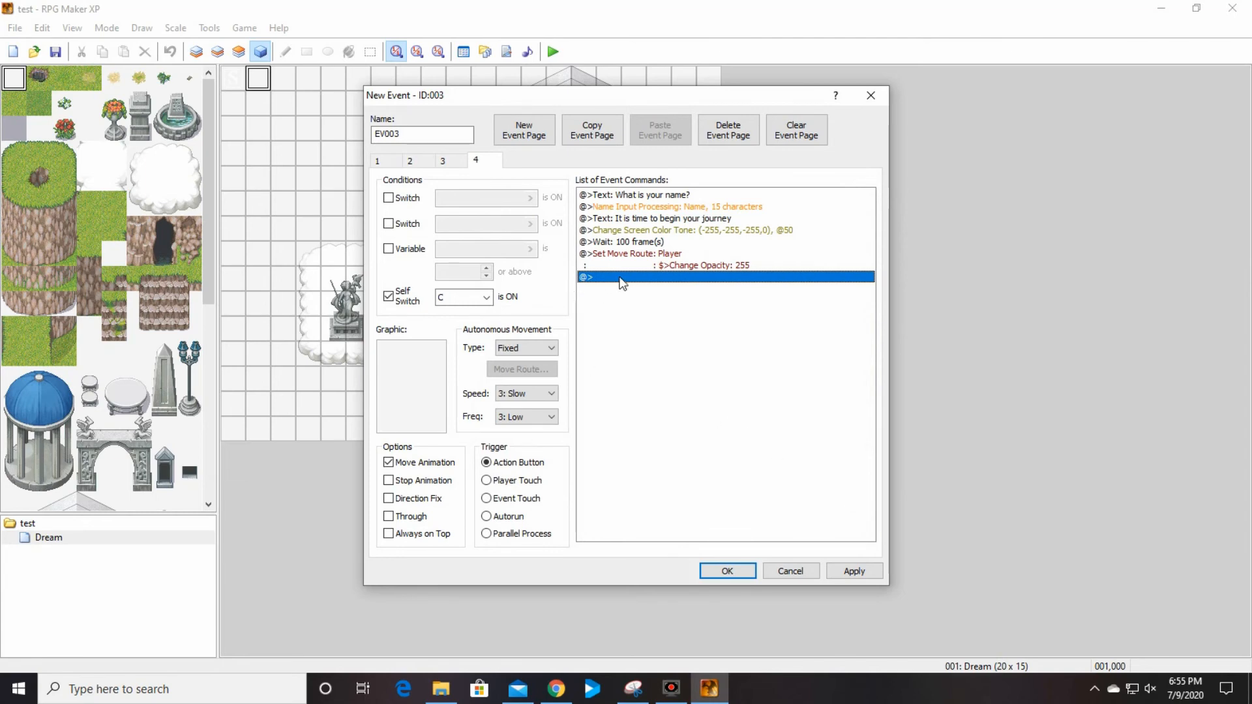
pyautogui.click(744, 570)
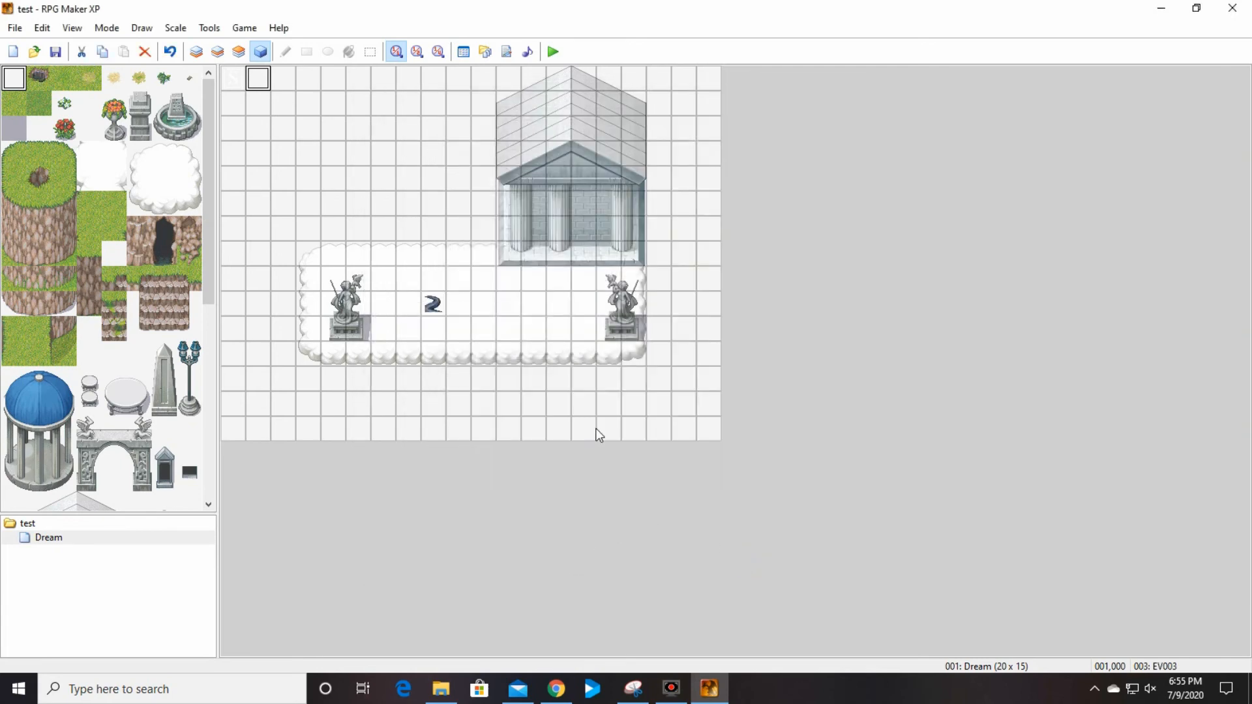
# Create a new map named Field in the test project, keeping the 001: Gralssland tileset and the 20 x 15 size
pyautogui.click(41, 538)
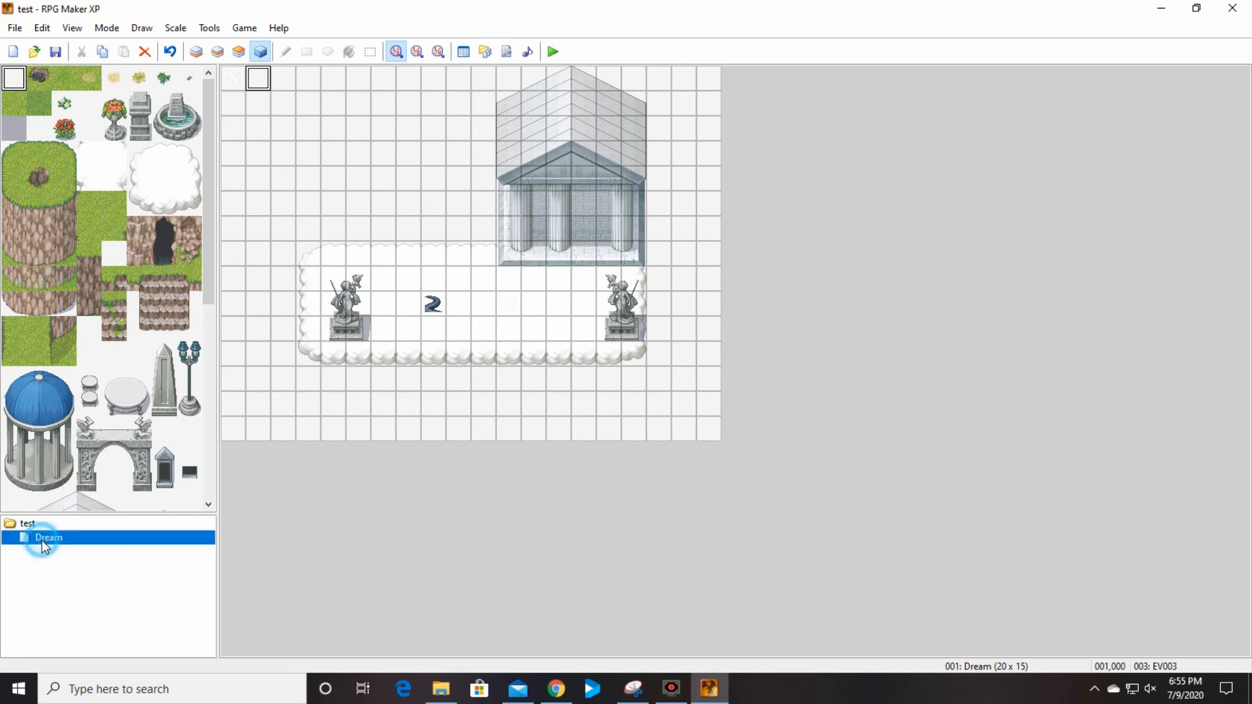
pyautogui.click(55, 523)
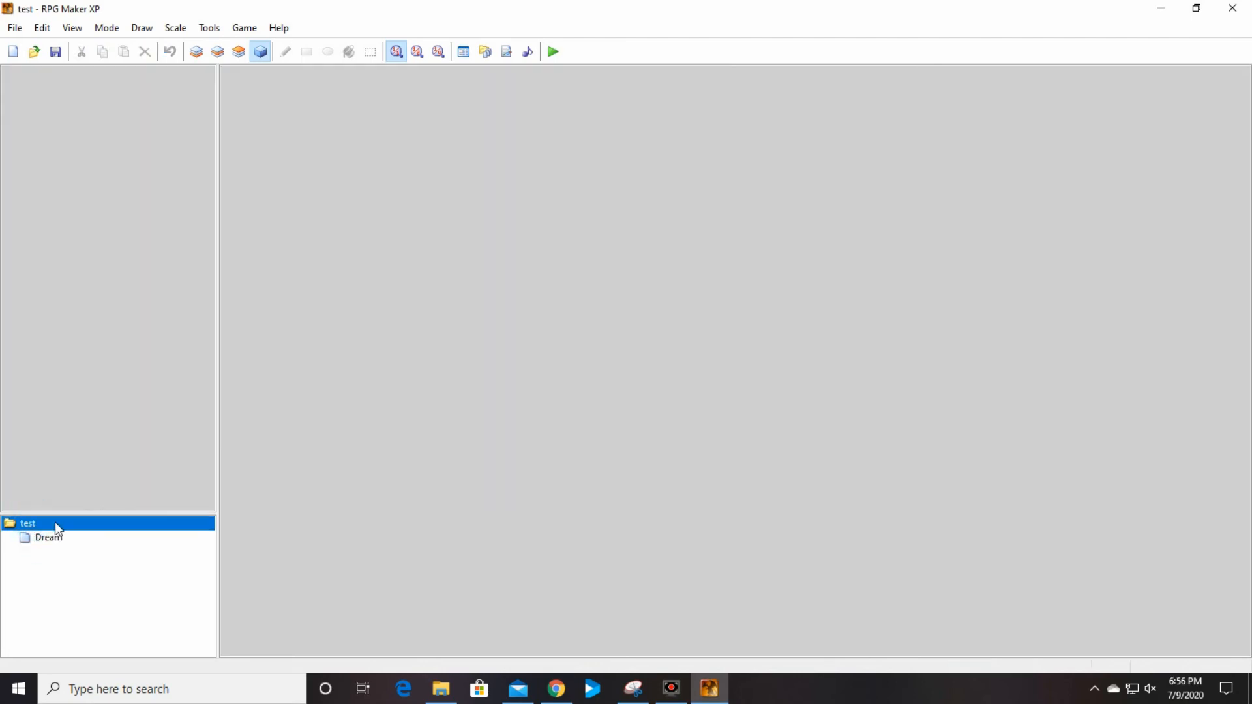
pyautogui.rightClick(24, 525)
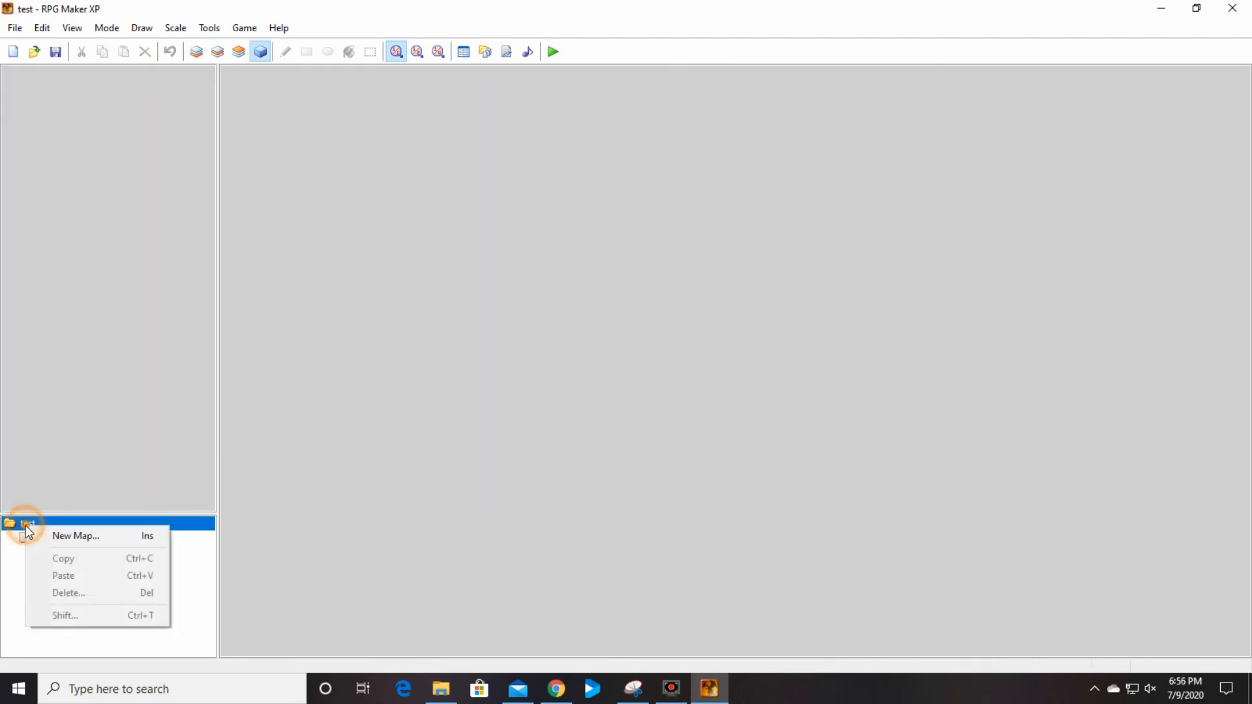
pyautogui.click(77, 539)
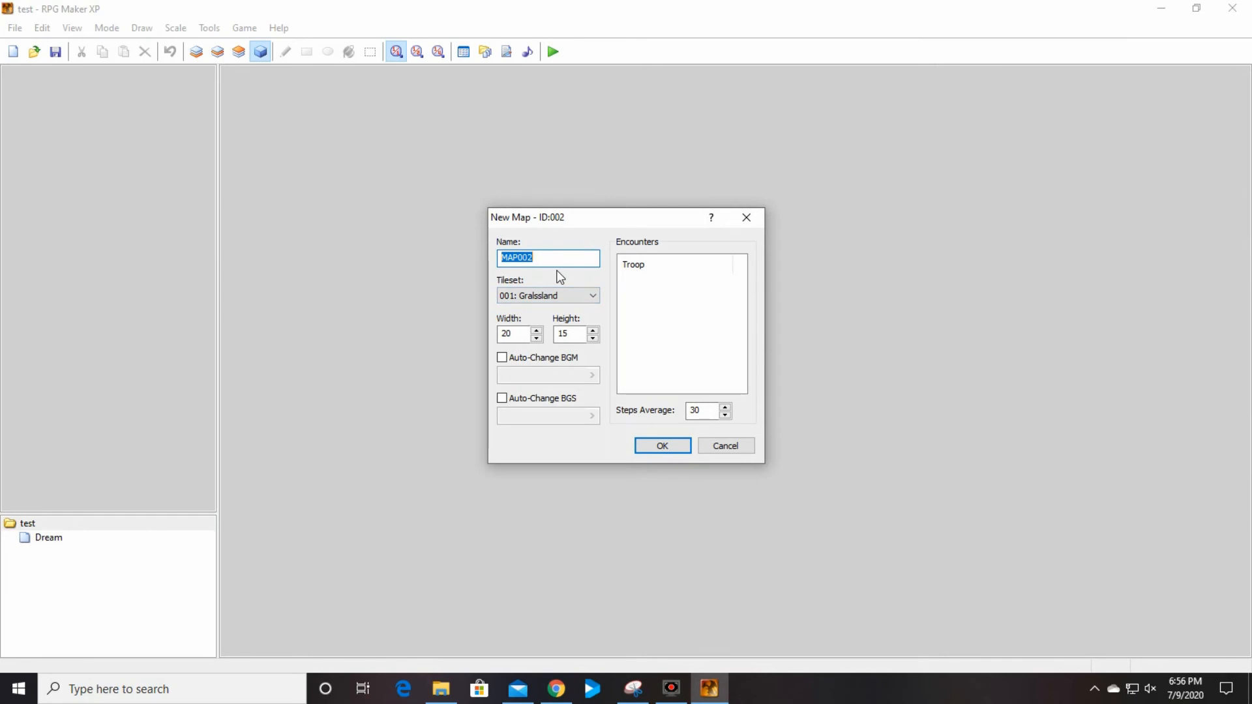
pyautogui.write('Field')
pyautogui.click(636, 446)
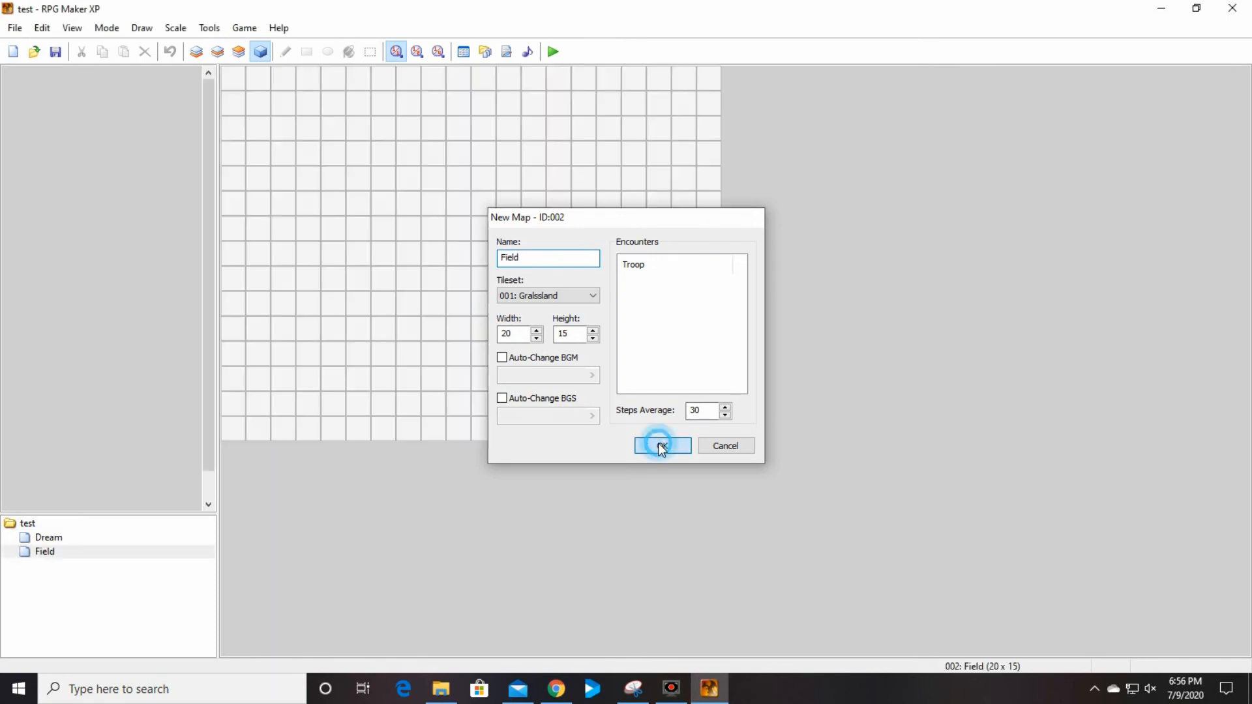
# Fill the whole Field map with the plain grass tile on layer 1
pyautogui.click(12, 104)
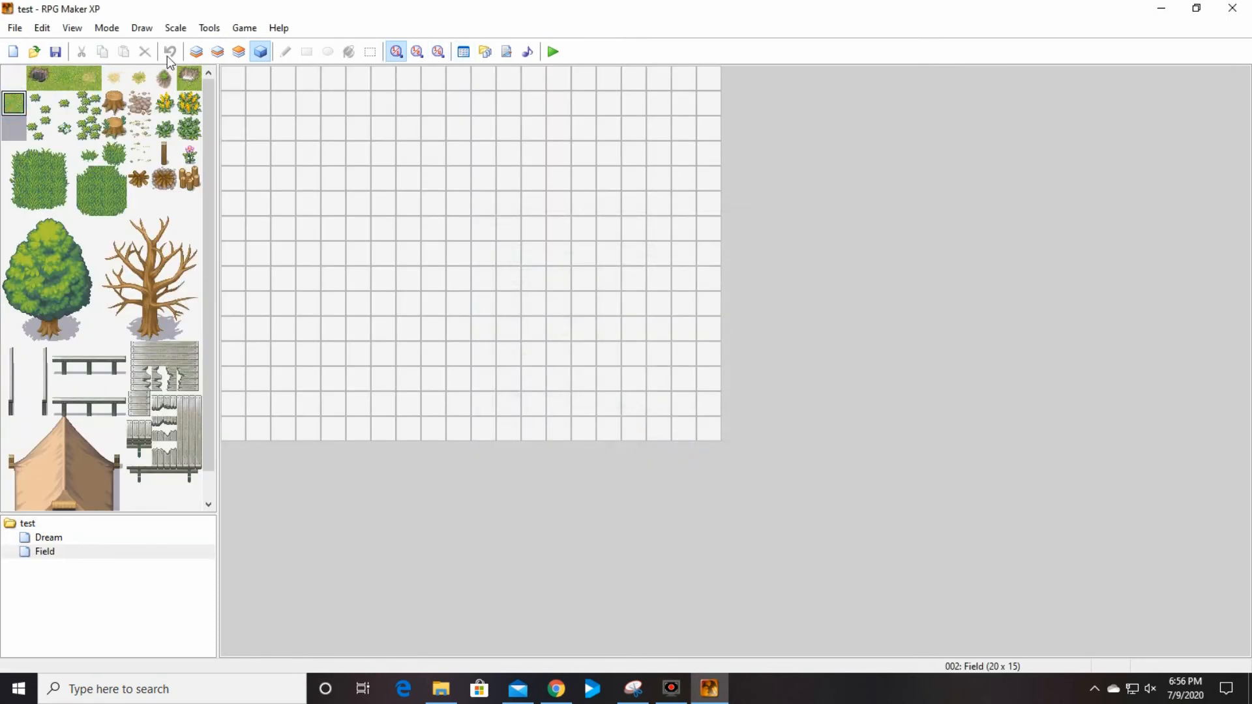
pyautogui.click(196, 52)
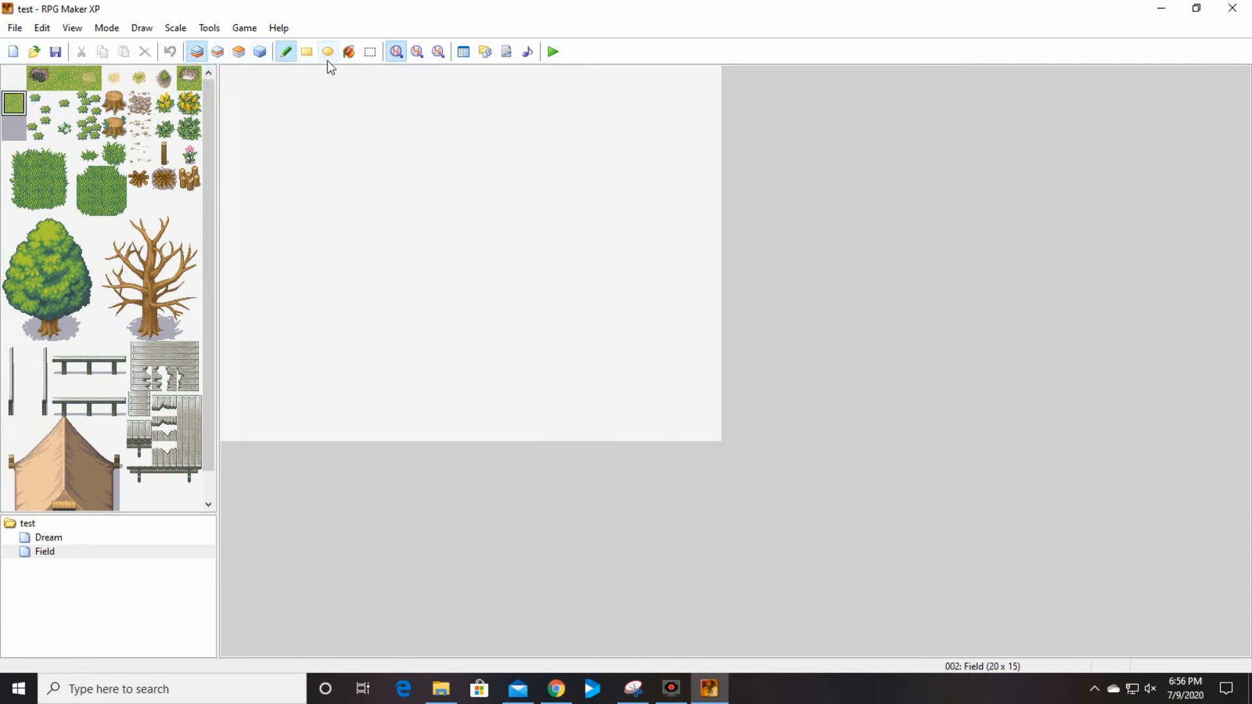
pyautogui.click(349, 52)
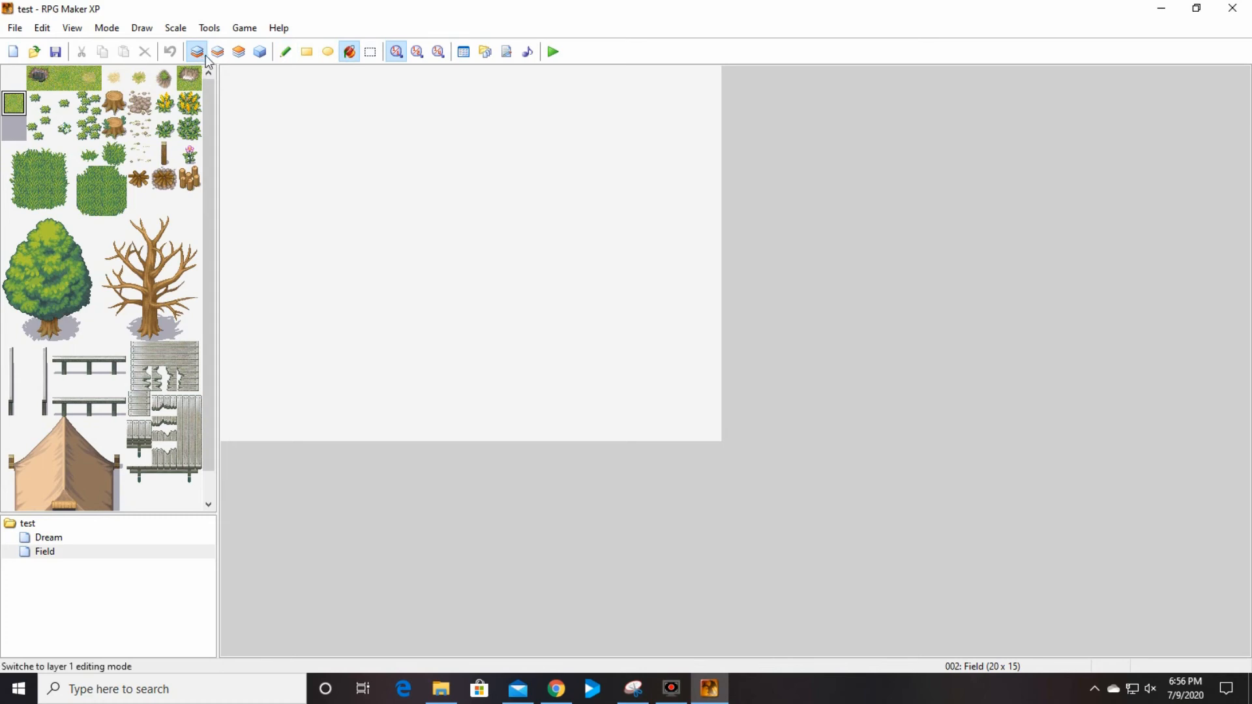
pyautogui.click(383, 104)
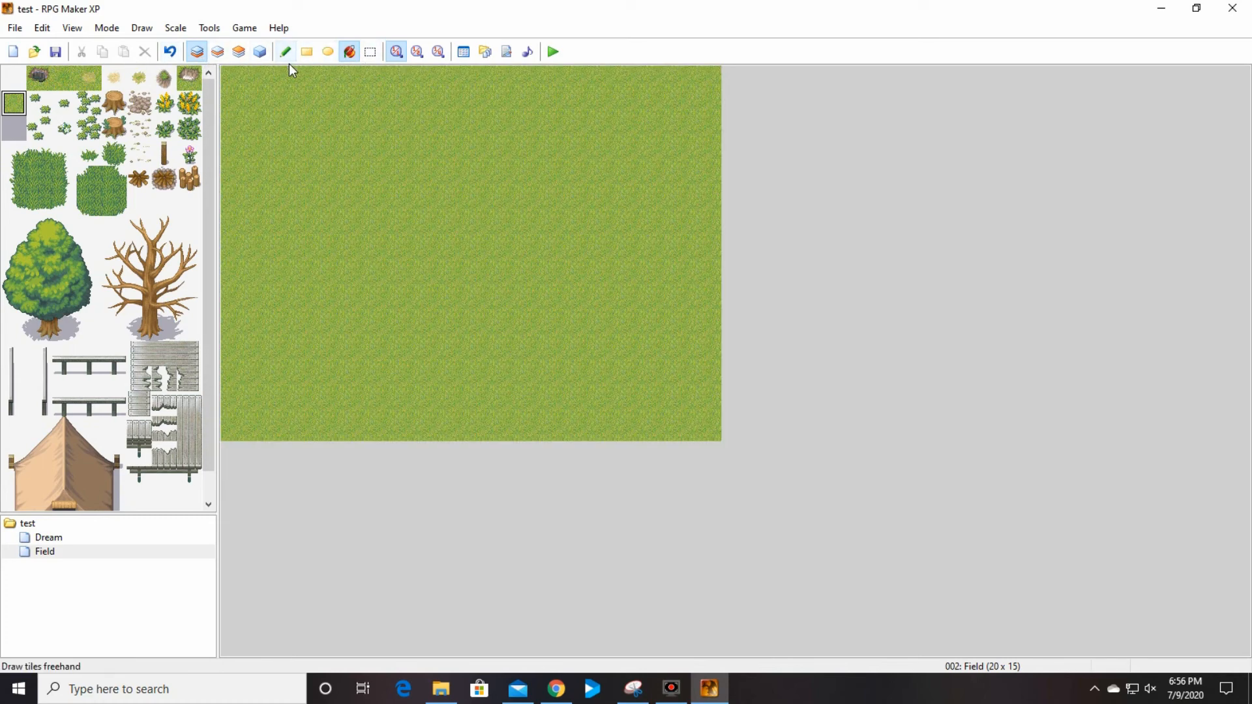
# Add a Transfer Player command to Field (007,010) at the end of page 4 of the Dream map's event EV003 and save the event
pyautogui.click(50, 539)
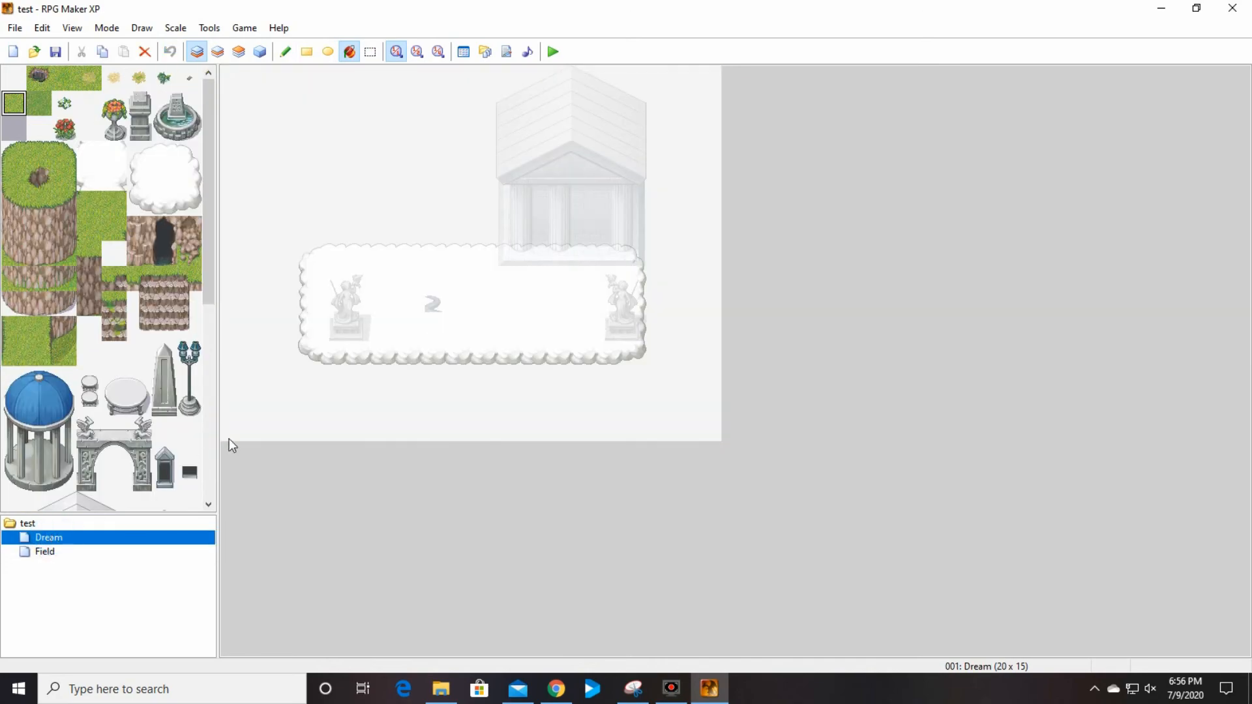
pyautogui.click(261, 55)
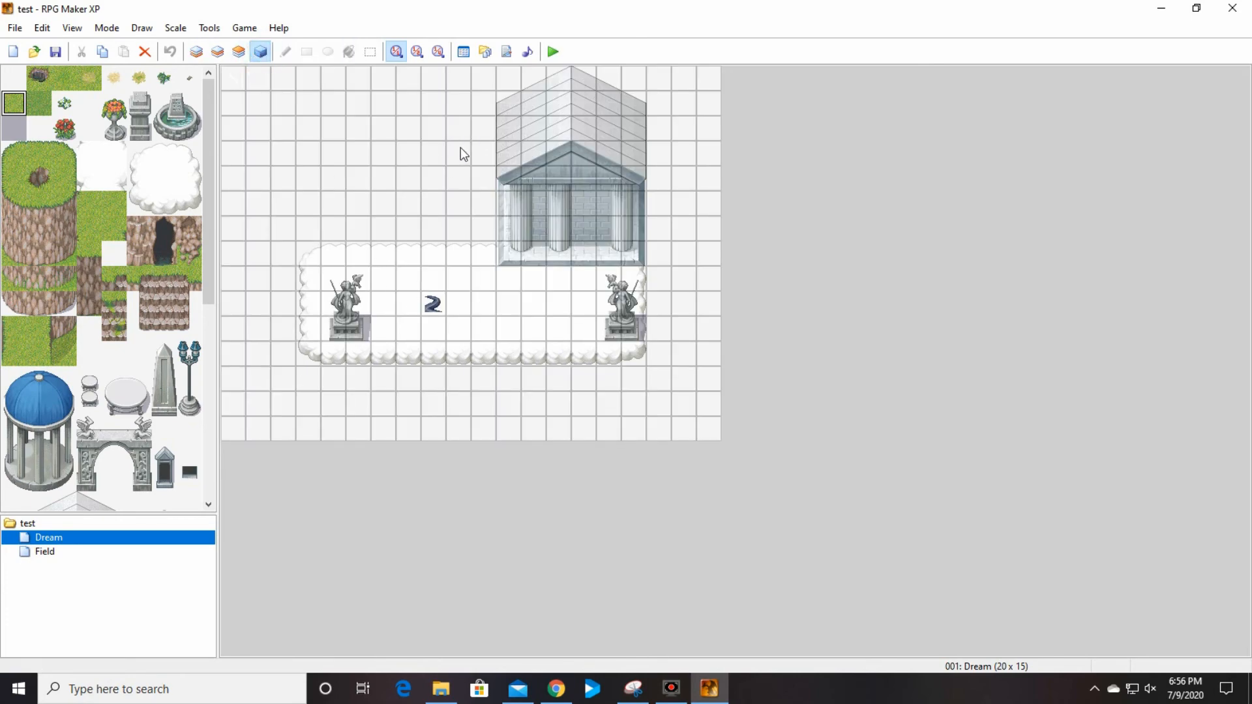
pyautogui.doubleClick(259, 77)
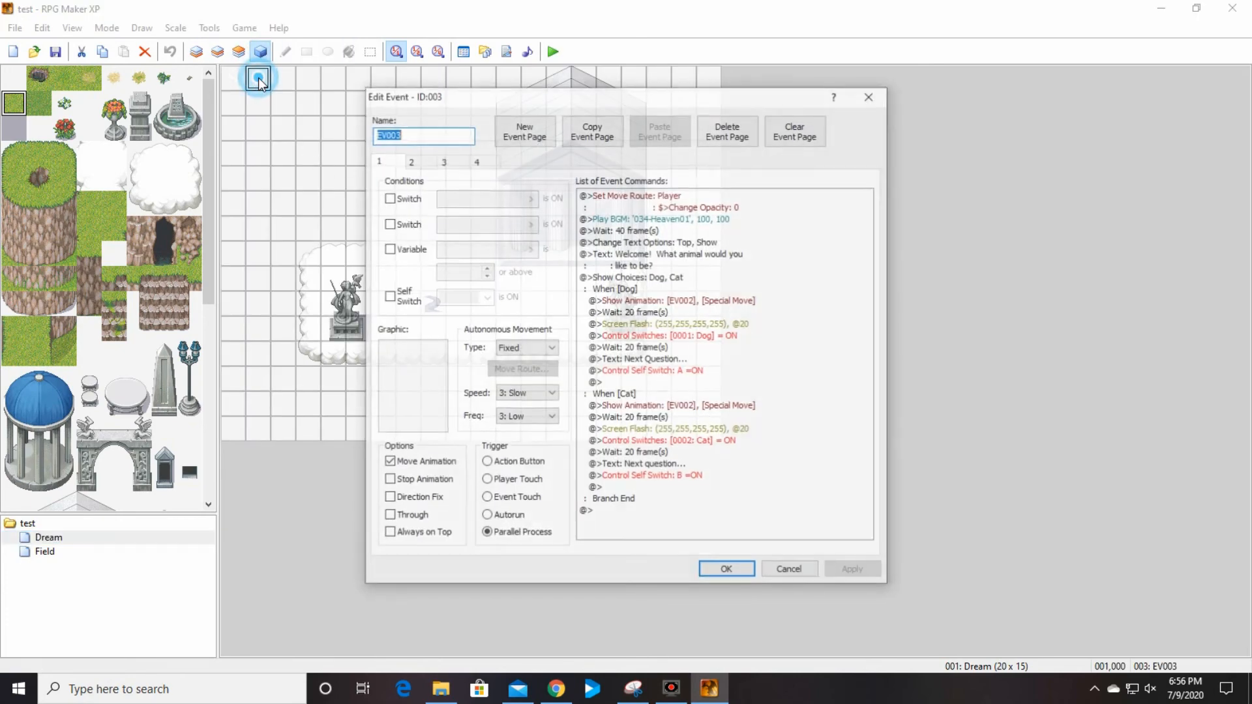
pyautogui.click(478, 161)
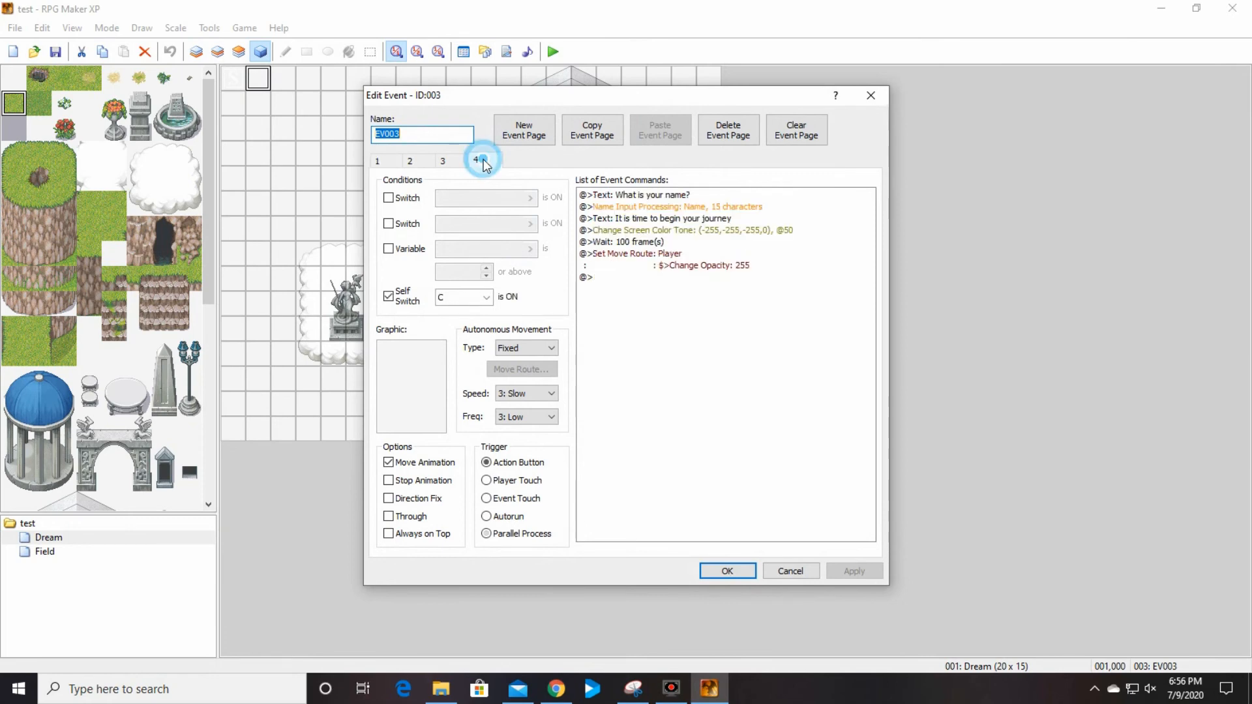
pyautogui.doubleClick(613, 279)
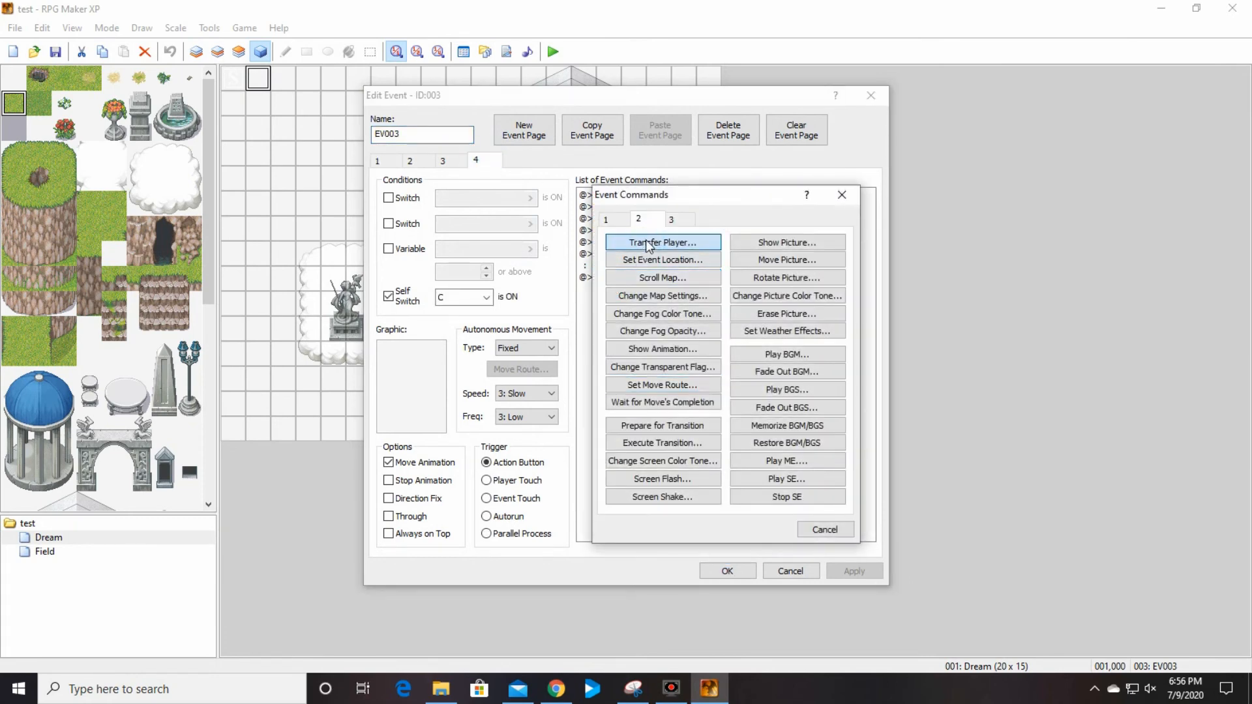
pyautogui.click(647, 242)
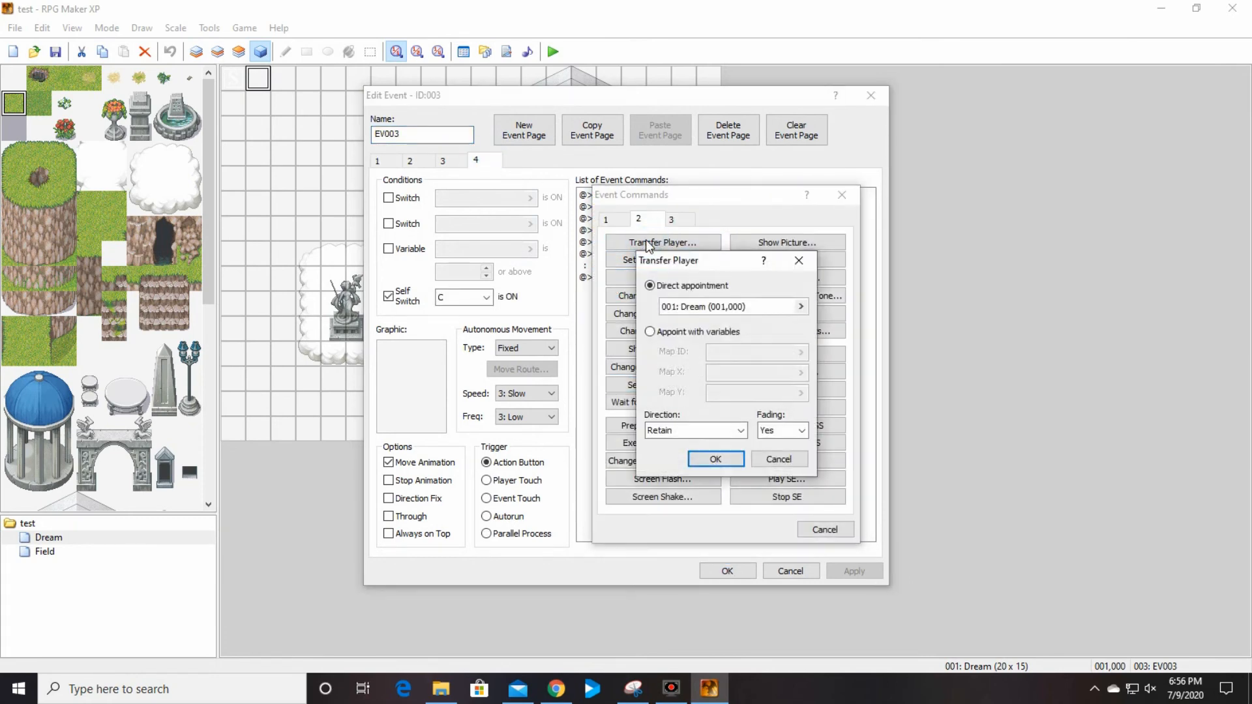
pyautogui.click(802, 307)
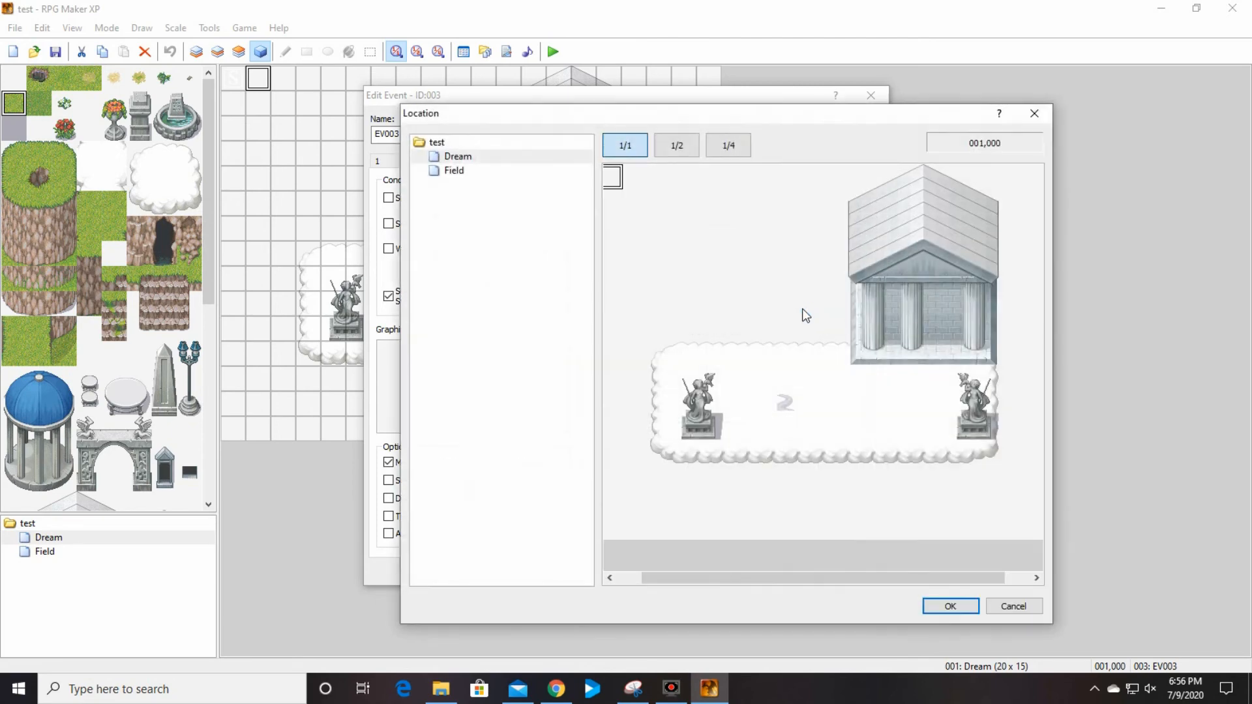
pyautogui.click(462, 172)
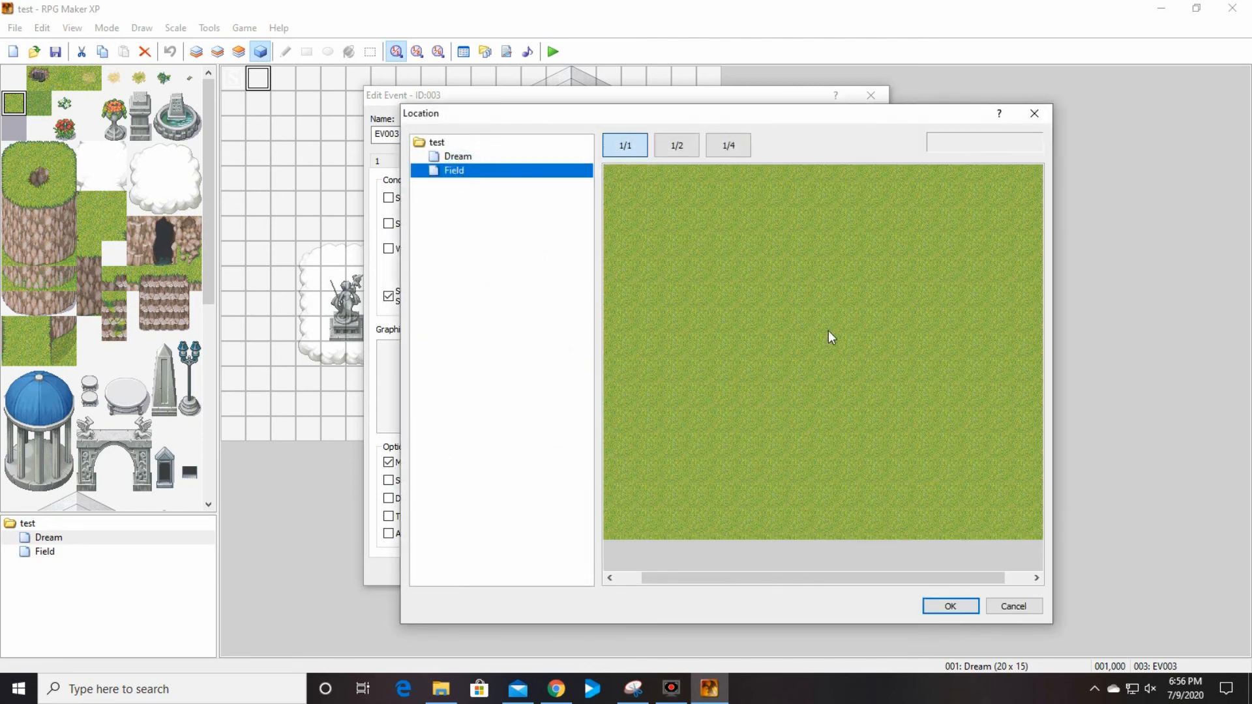
pyautogui.click(761, 428)
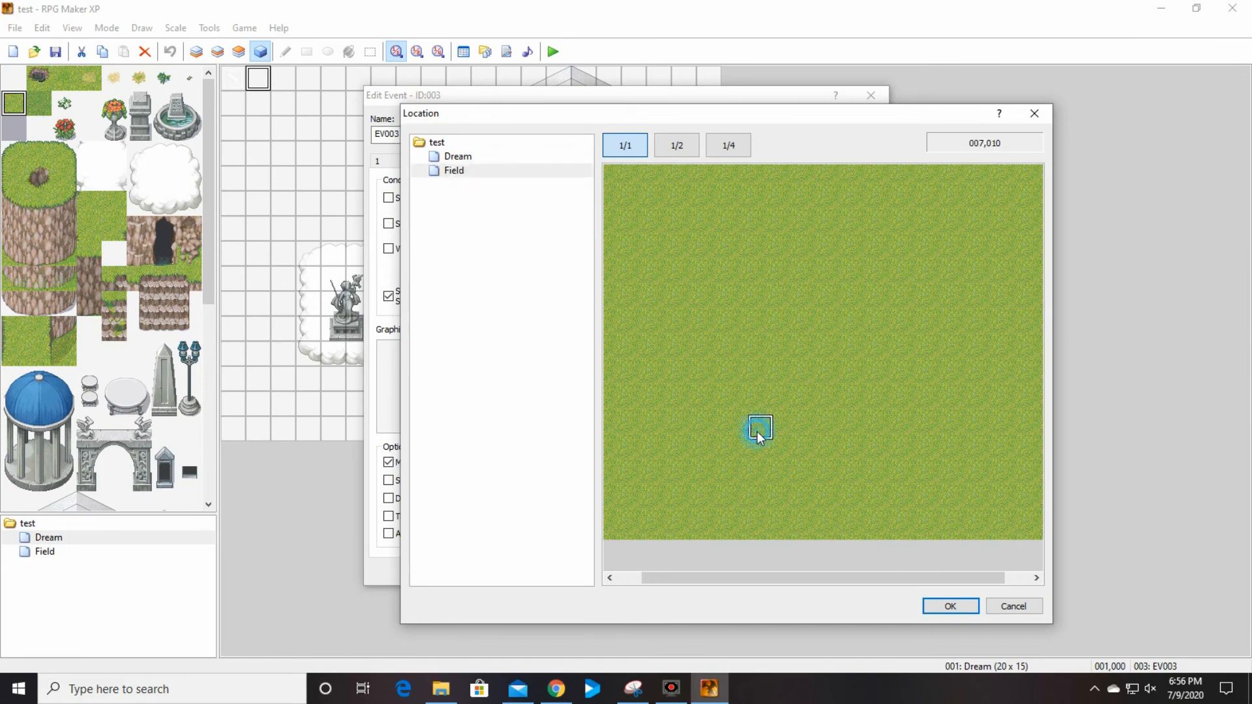
pyautogui.click(952, 607)
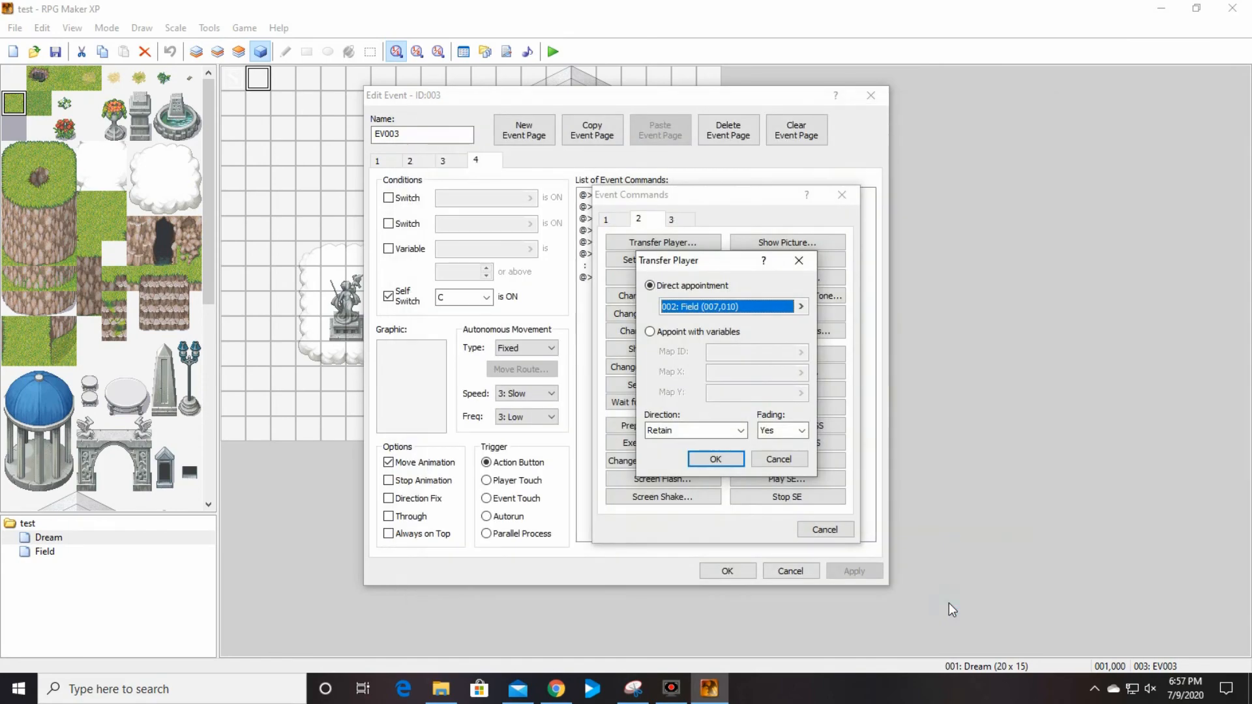
pyautogui.click(716, 459)
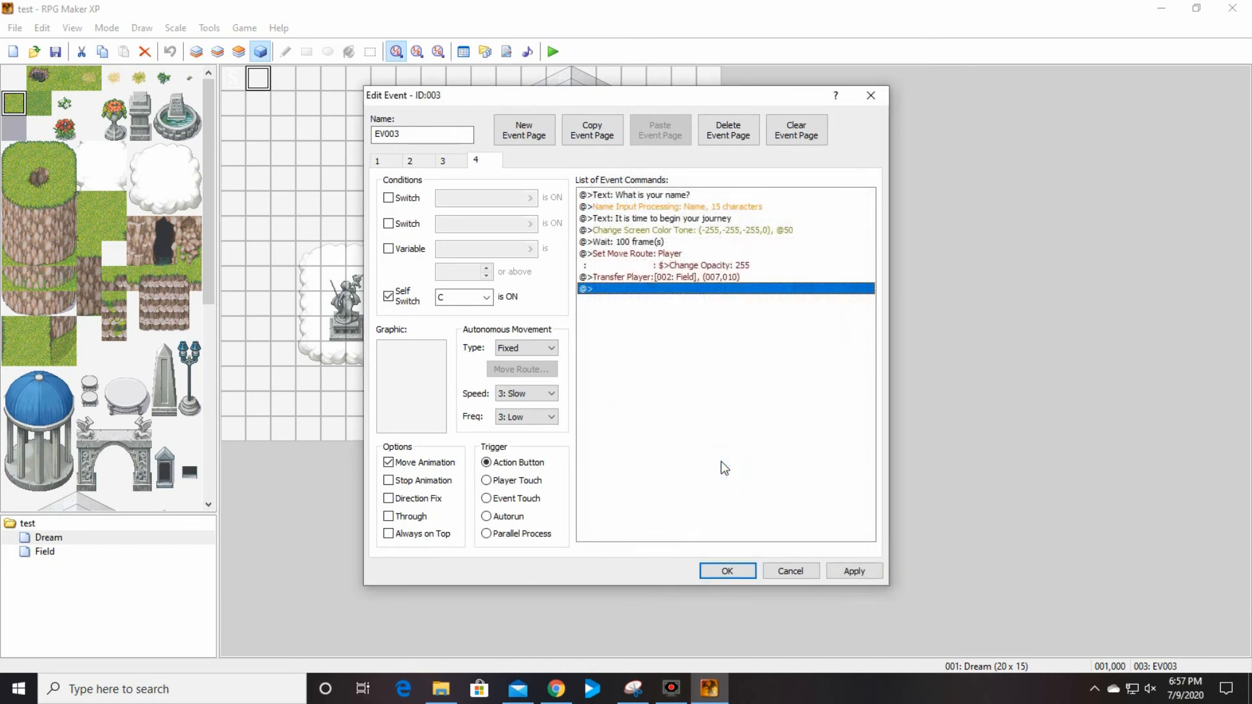
pyautogui.click(726, 571)
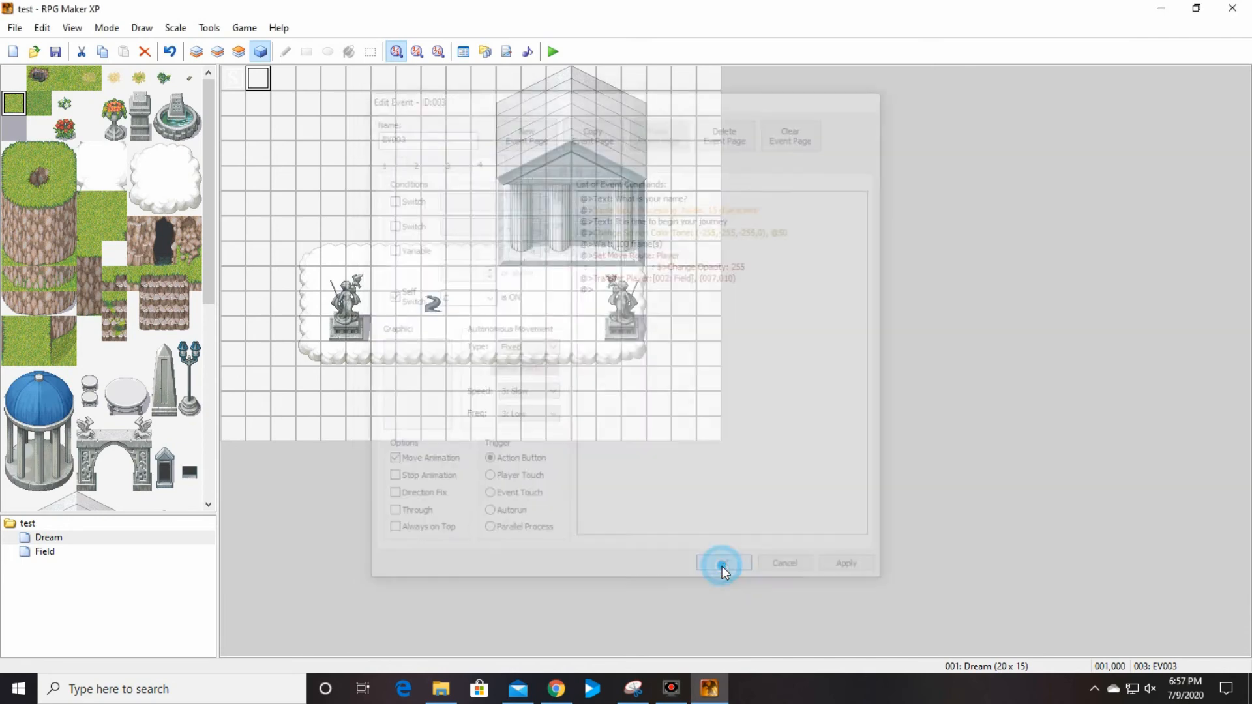
# Create a Parallel Process event on the Field map's upper-left tile with Change Screen Color Tone (0,0,0,0) over 20 frames
pyautogui.click(104, 553)
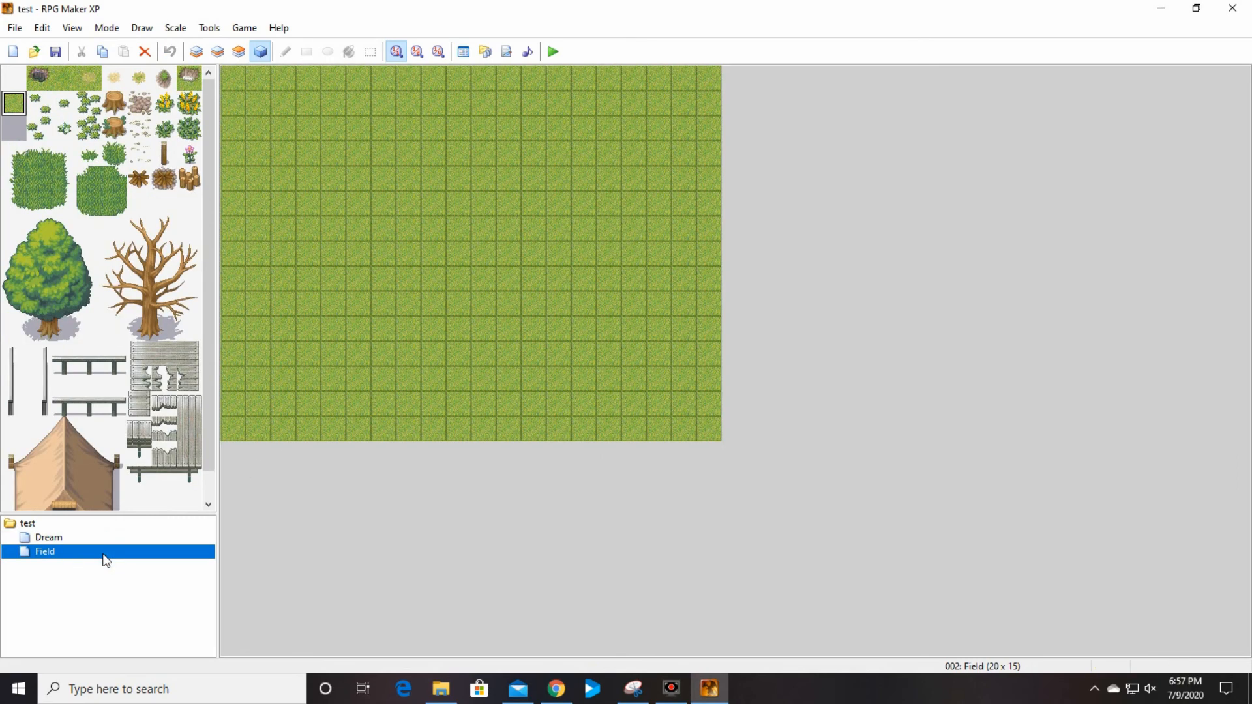
pyautogui.doubleClick(235, 79)
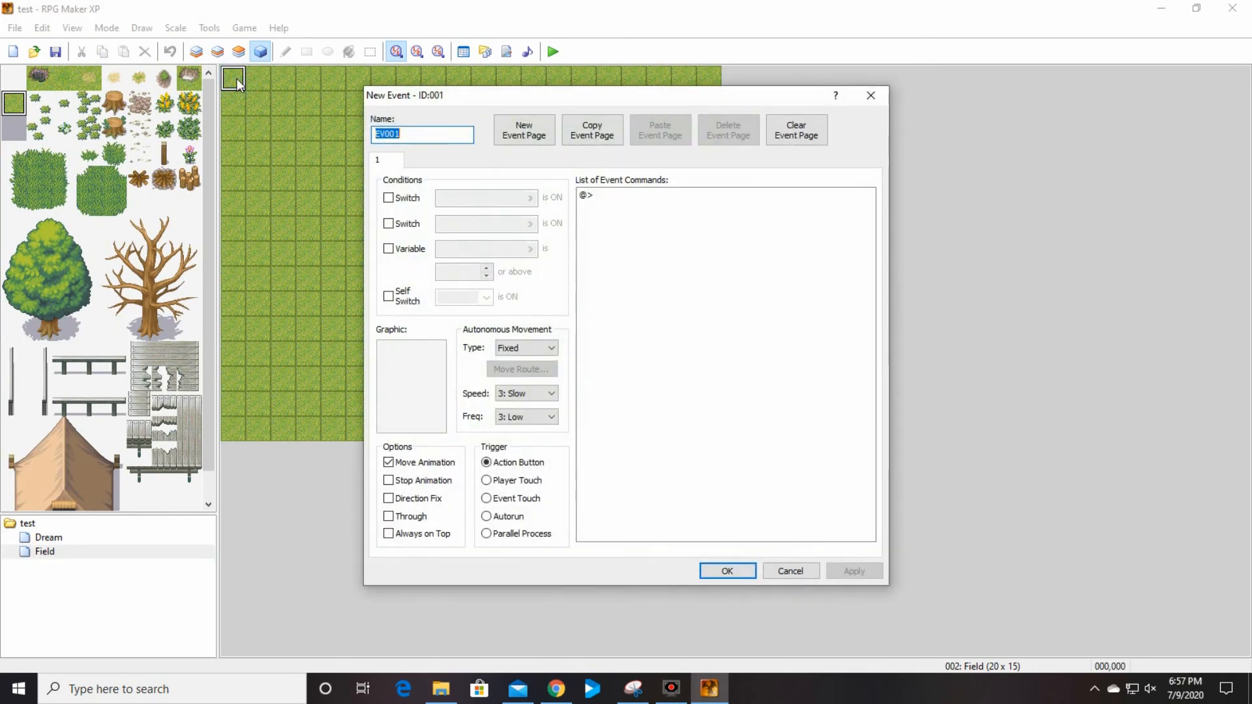
pyautogui.doubleClick(665, 202)
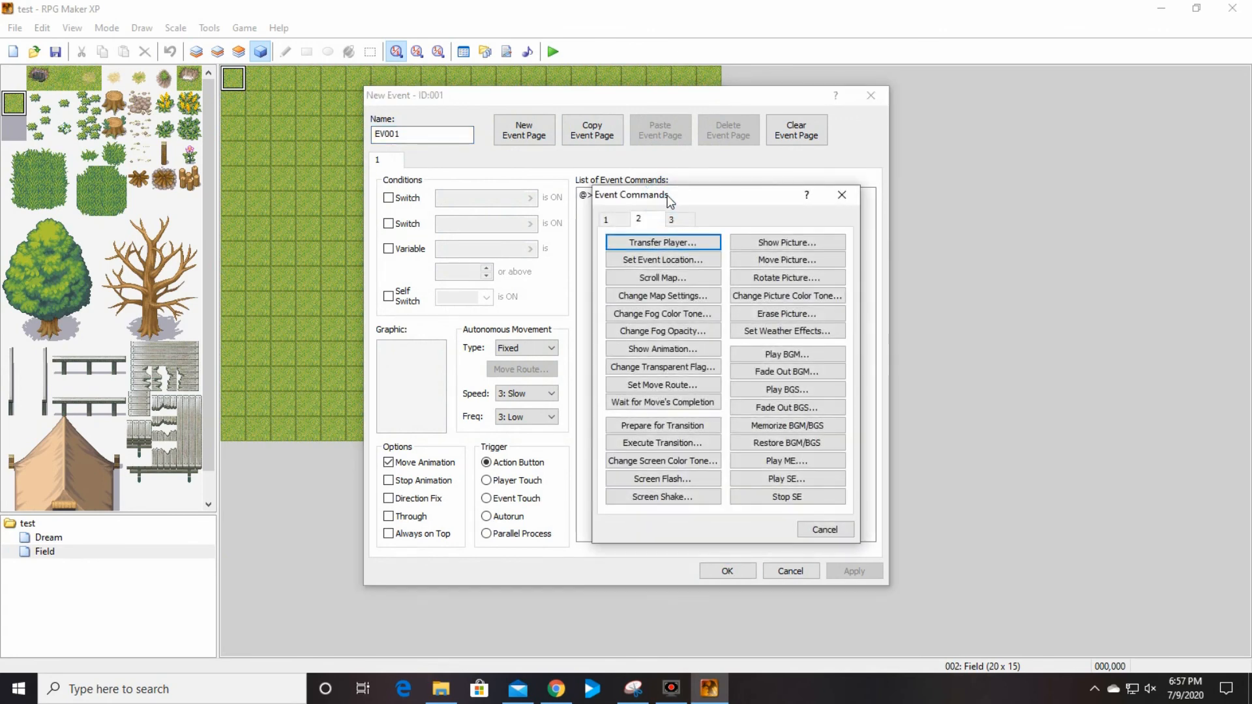
pyautogui.click(825, 531)
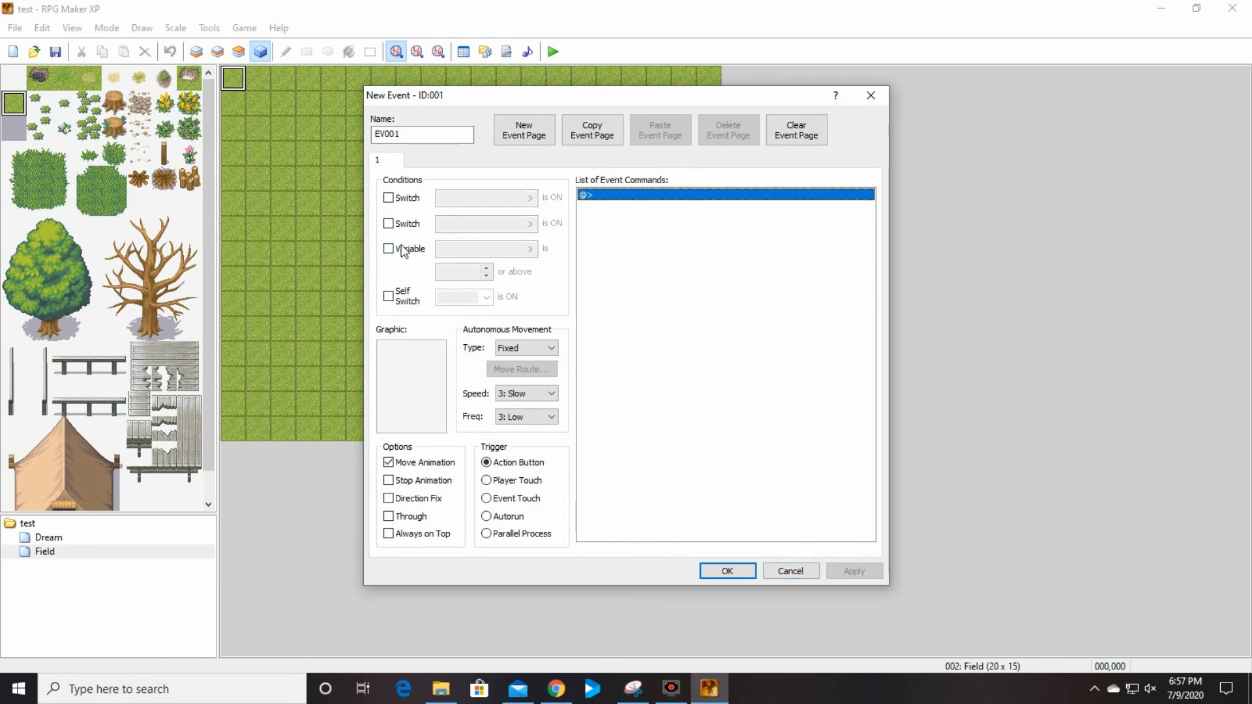
pyautogui.doubleClick(638, 198)
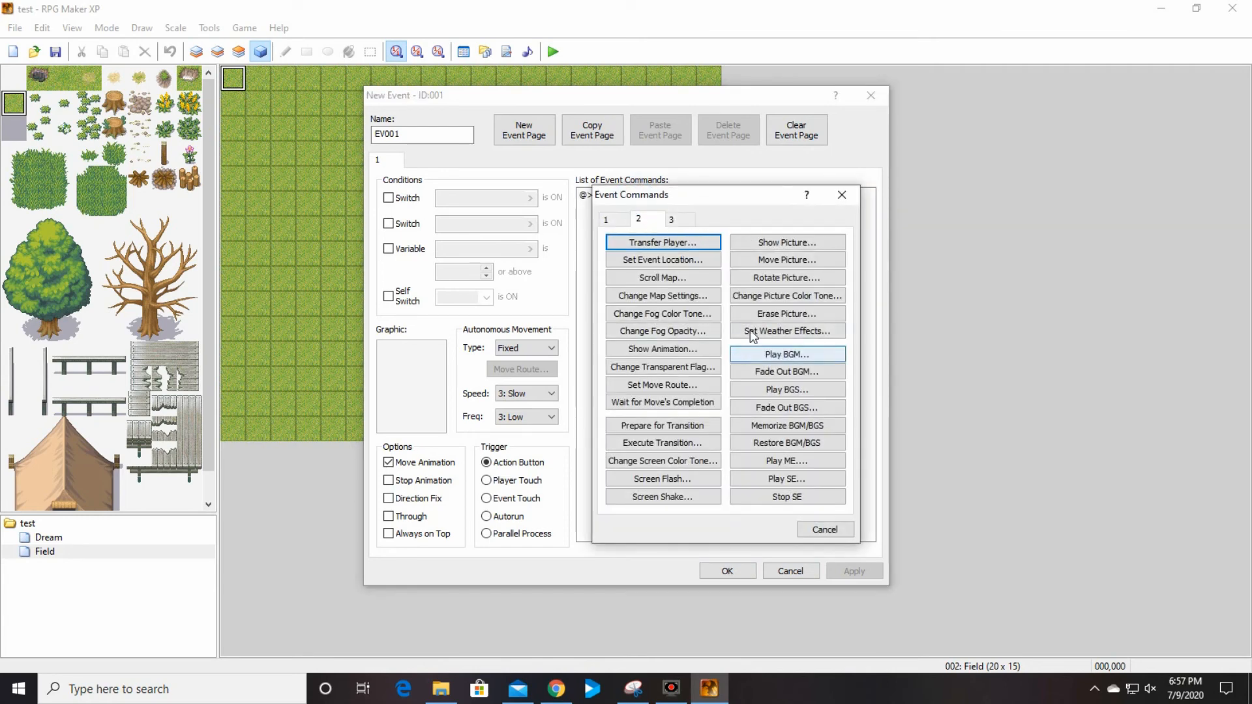
pyautogui.click(681, 220)
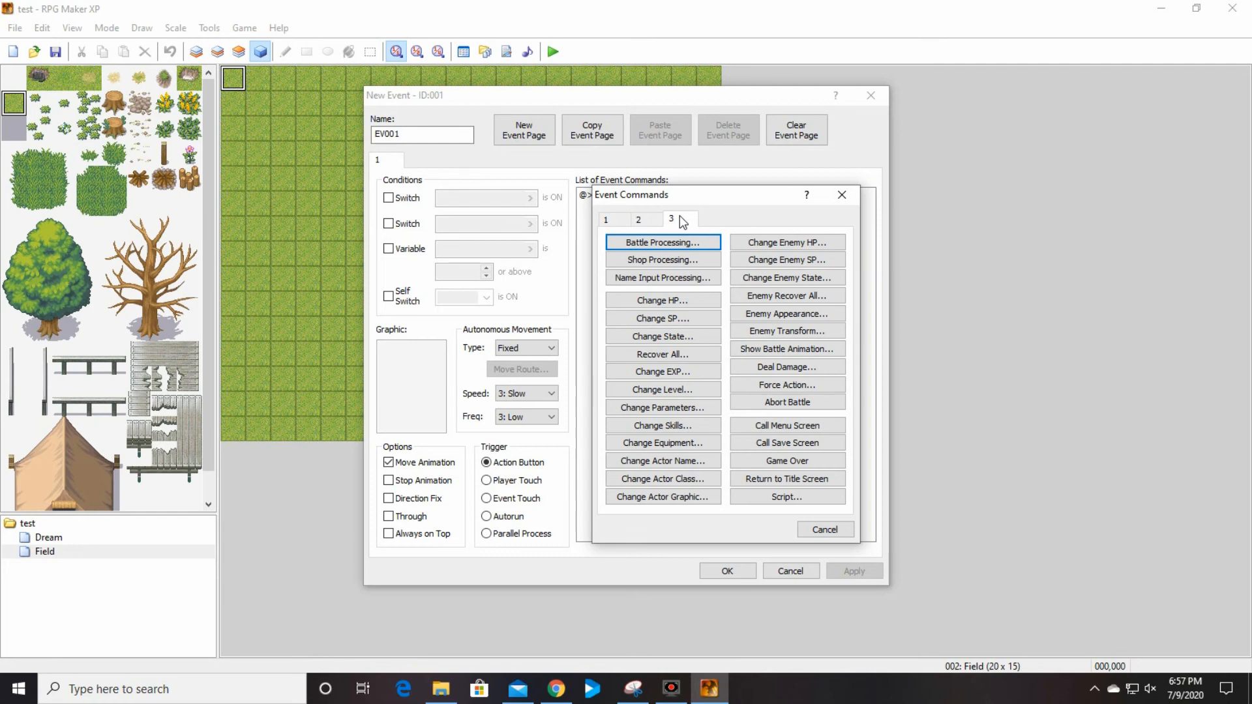
pyautogui.click(656, 221)
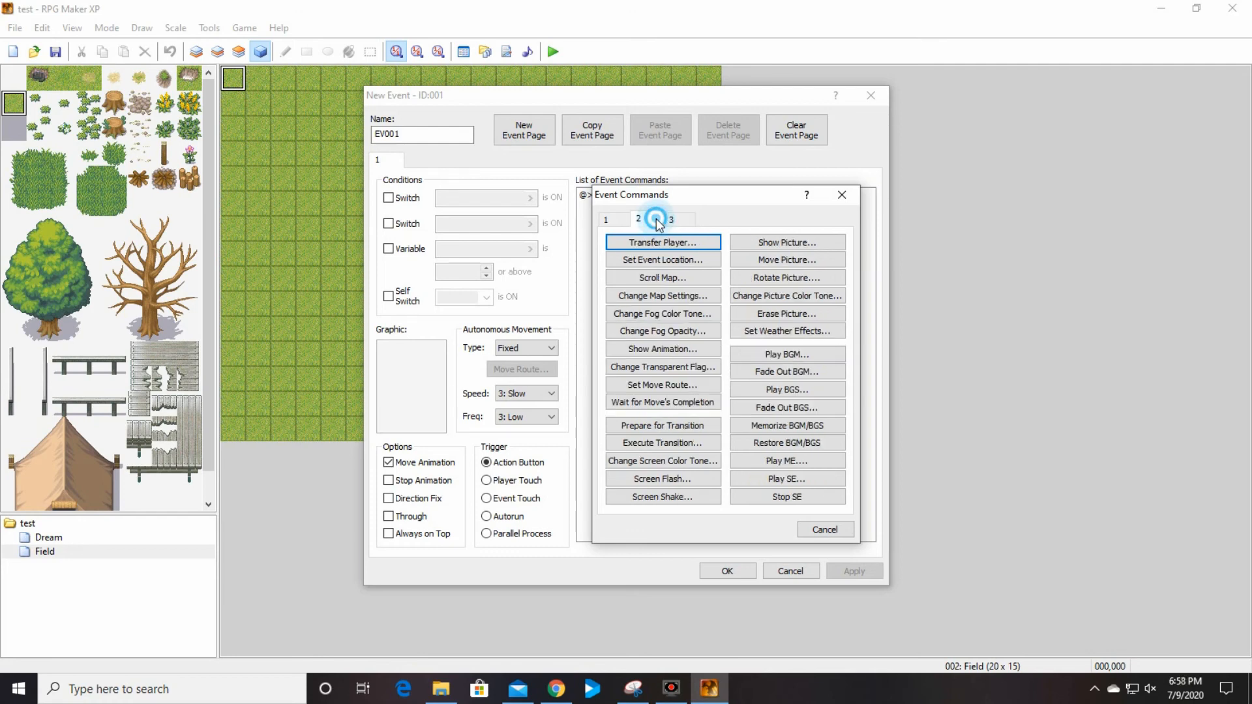
pyautogui.click(682, 462)
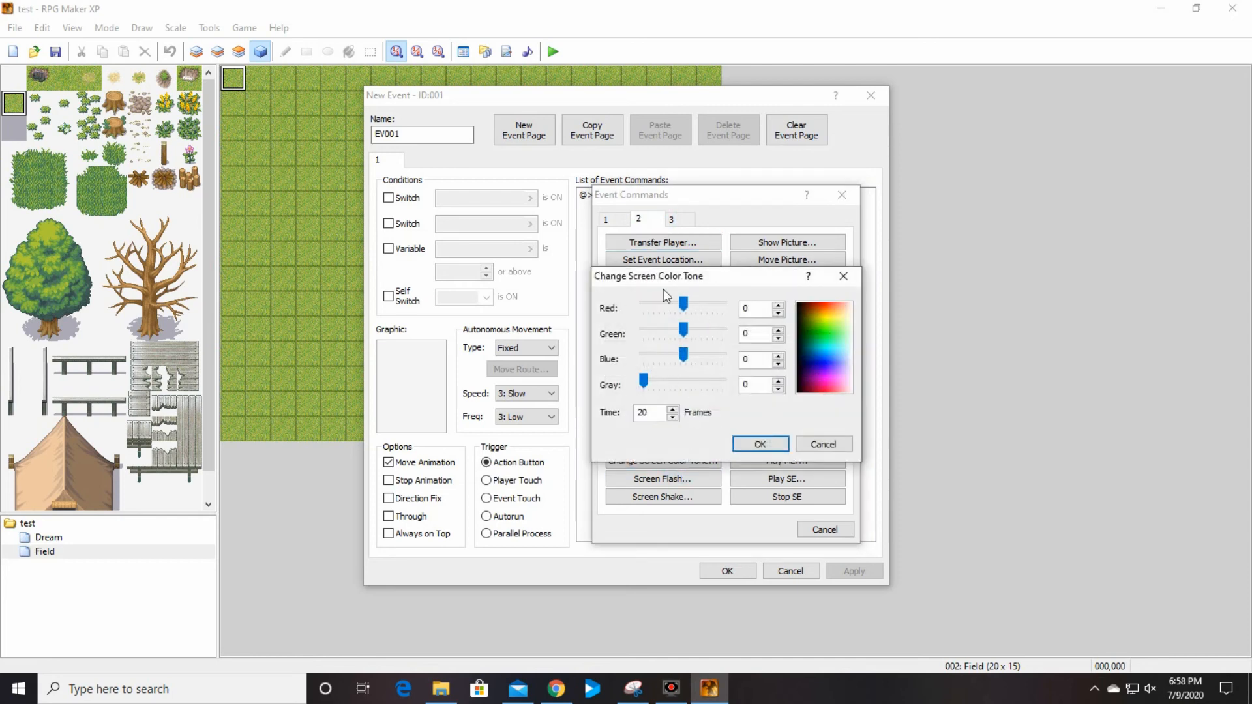
pyautogui.click(761, 445)
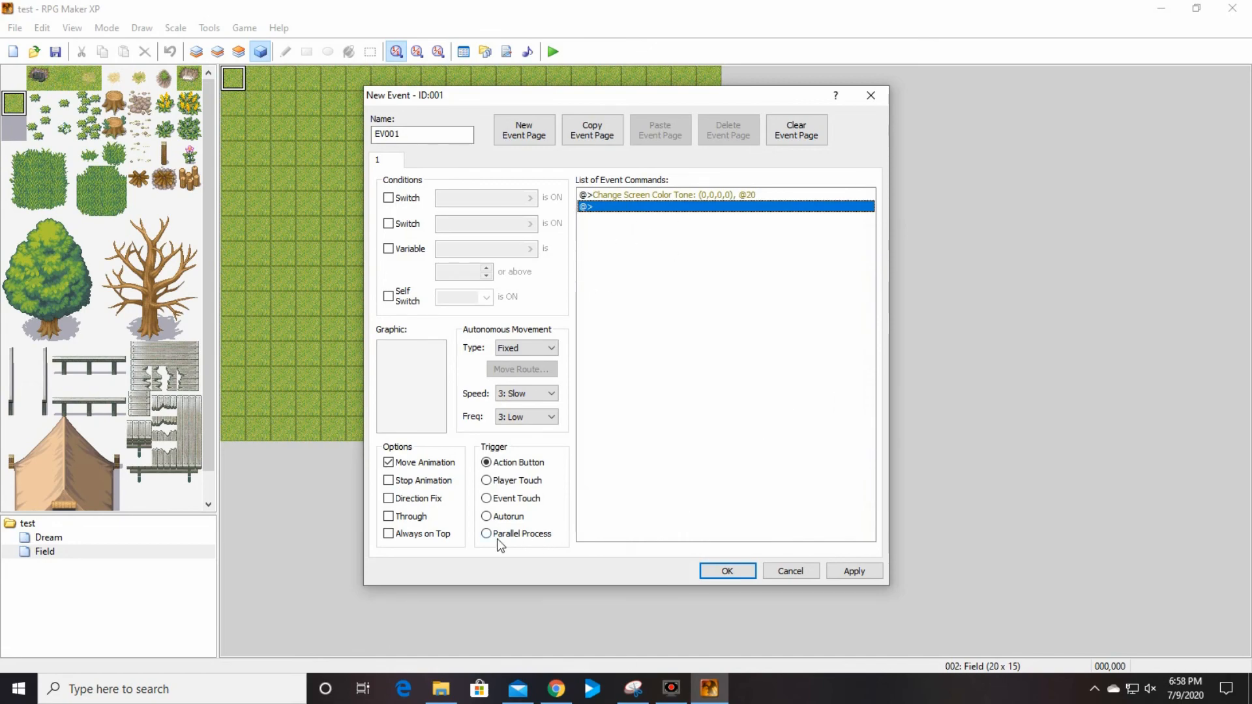
pyautogui.click(487, 533)
pyautogui.click(717, 572)
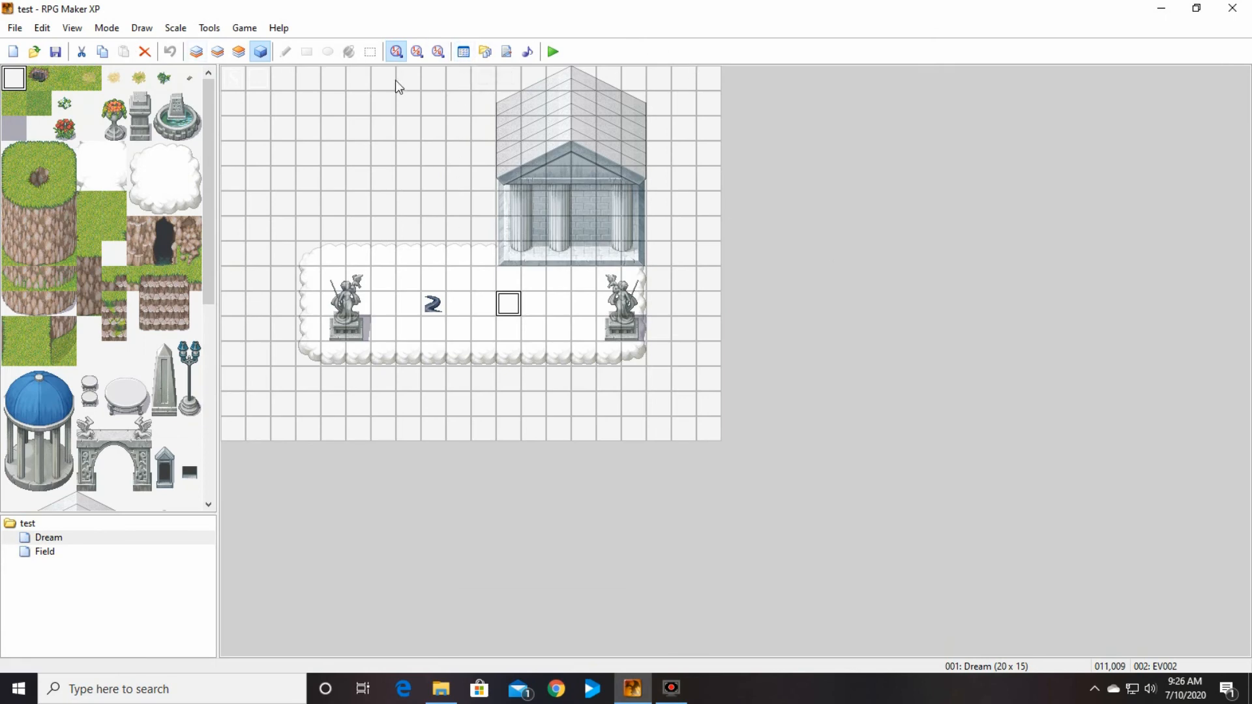
# Examine the equipment and learnable skills of the default classes in the database, including Cleric, Hunter, Thief and Fighter
pyautogui.click(464, 53)
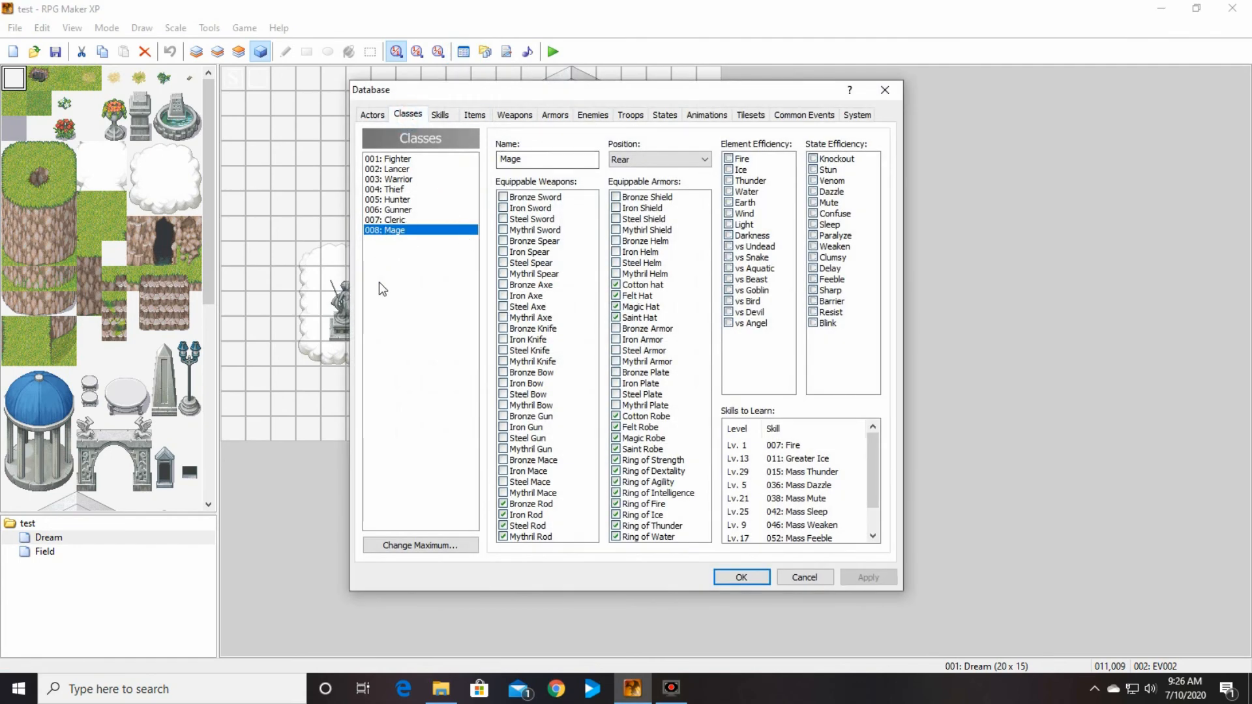
pyautogui.click(417, 161)
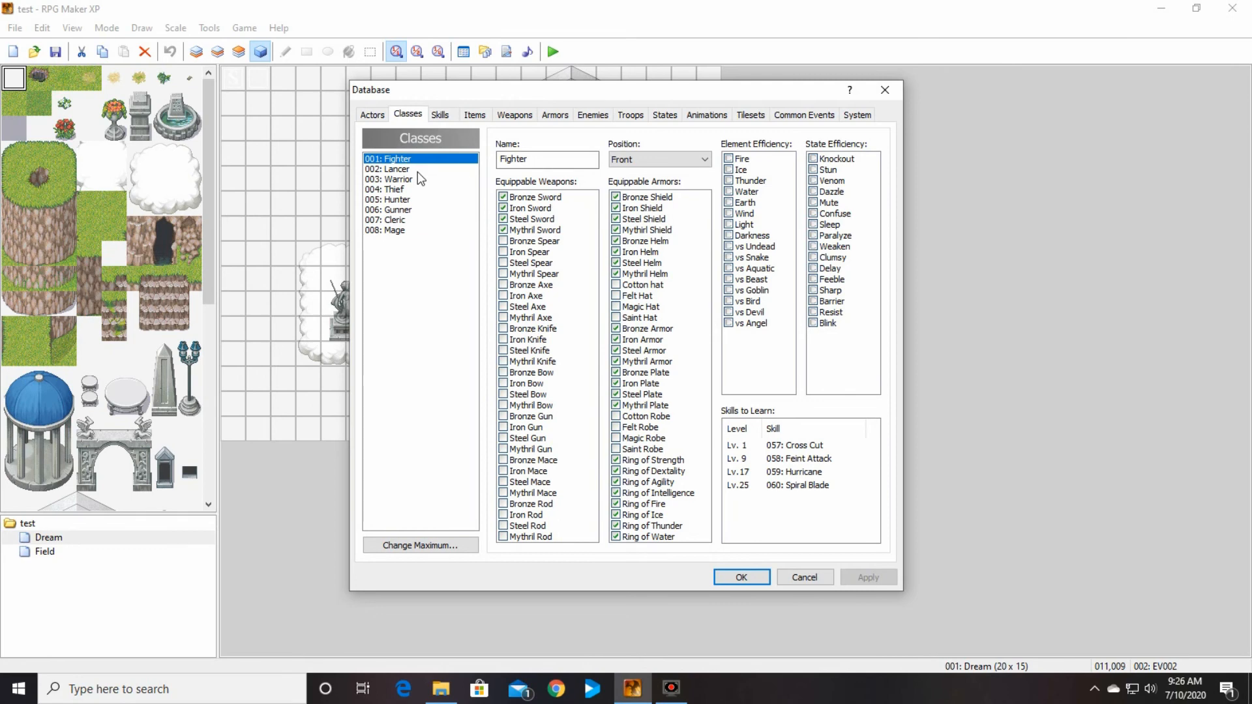
pyautogui.press('Up')
pyautogui.press('Up')
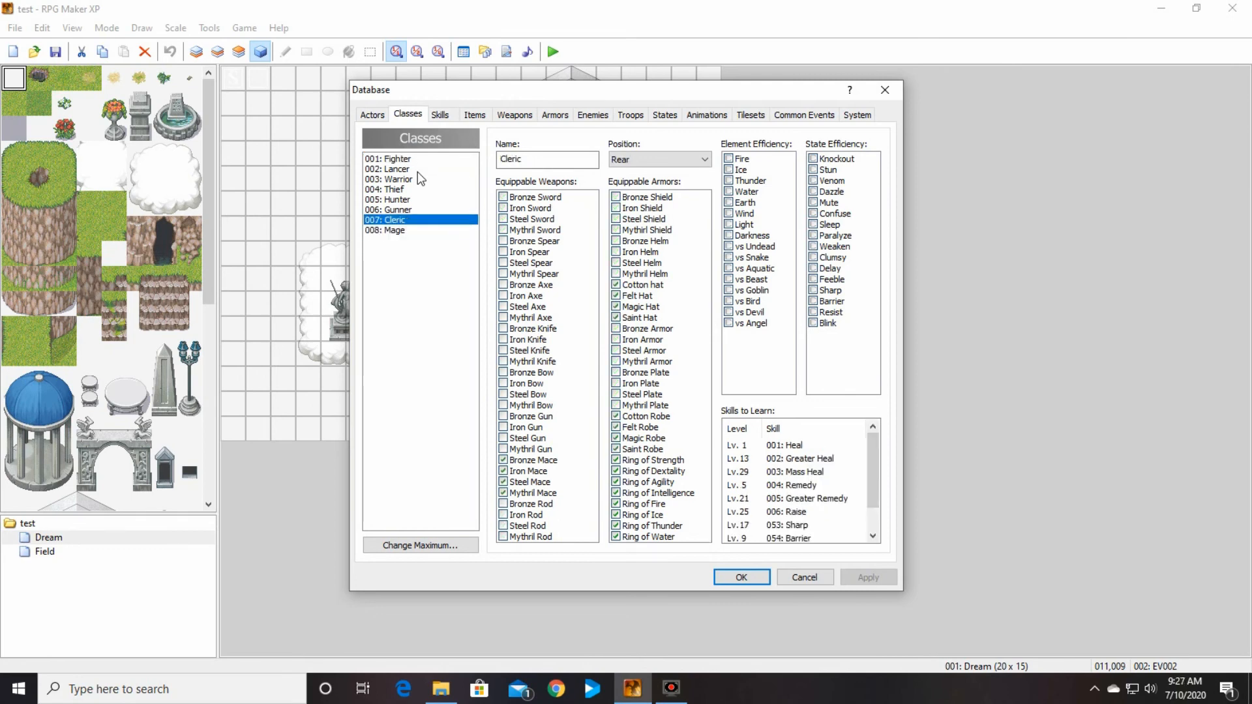
pyautogui.press('Up')
pyautogui.press('Up')
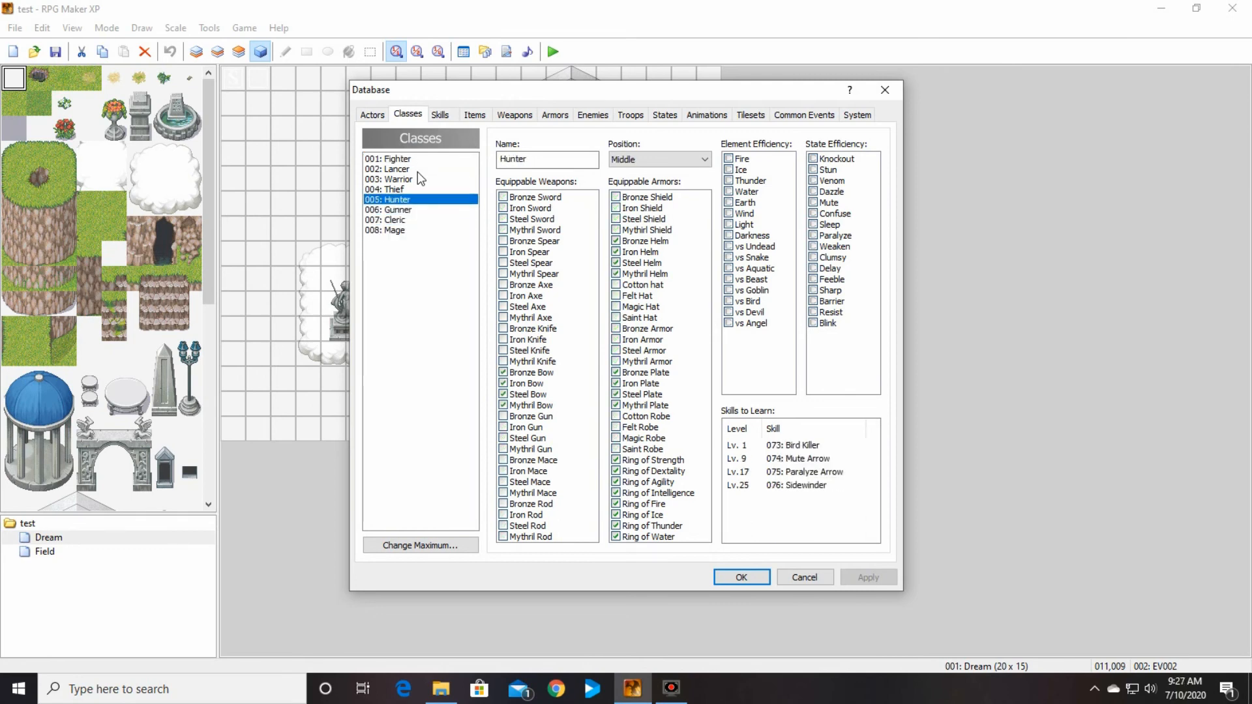
pyautogui.press('Up')
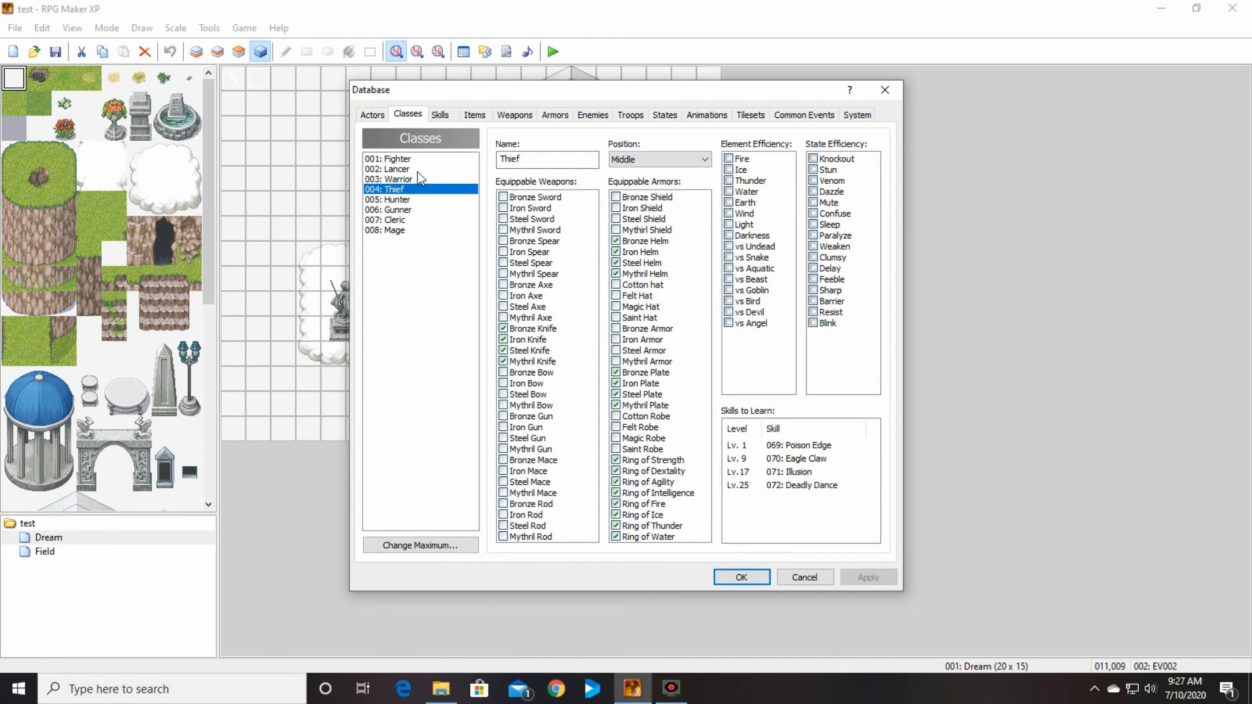
pyautogui.press('Up')
pyautogui.press('Up')
pyautogui.press('Up')
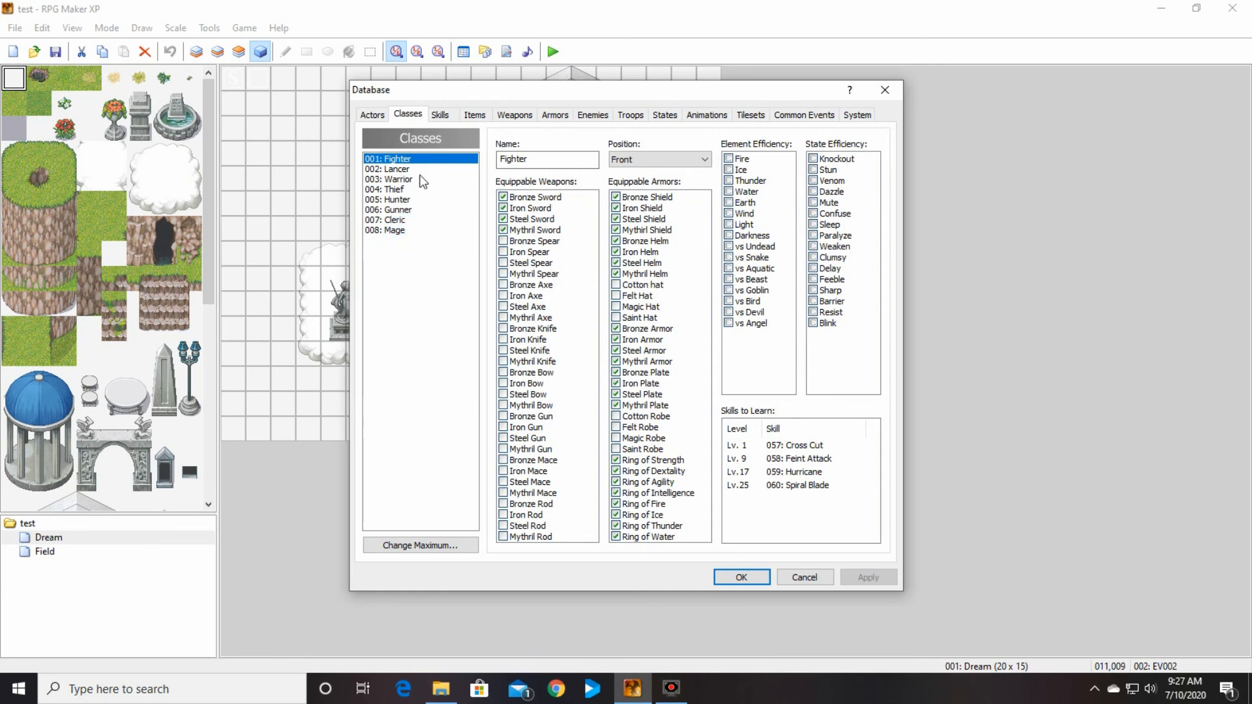
# Set the maximum number of classes to 12
pyautogui.click(384, 231)
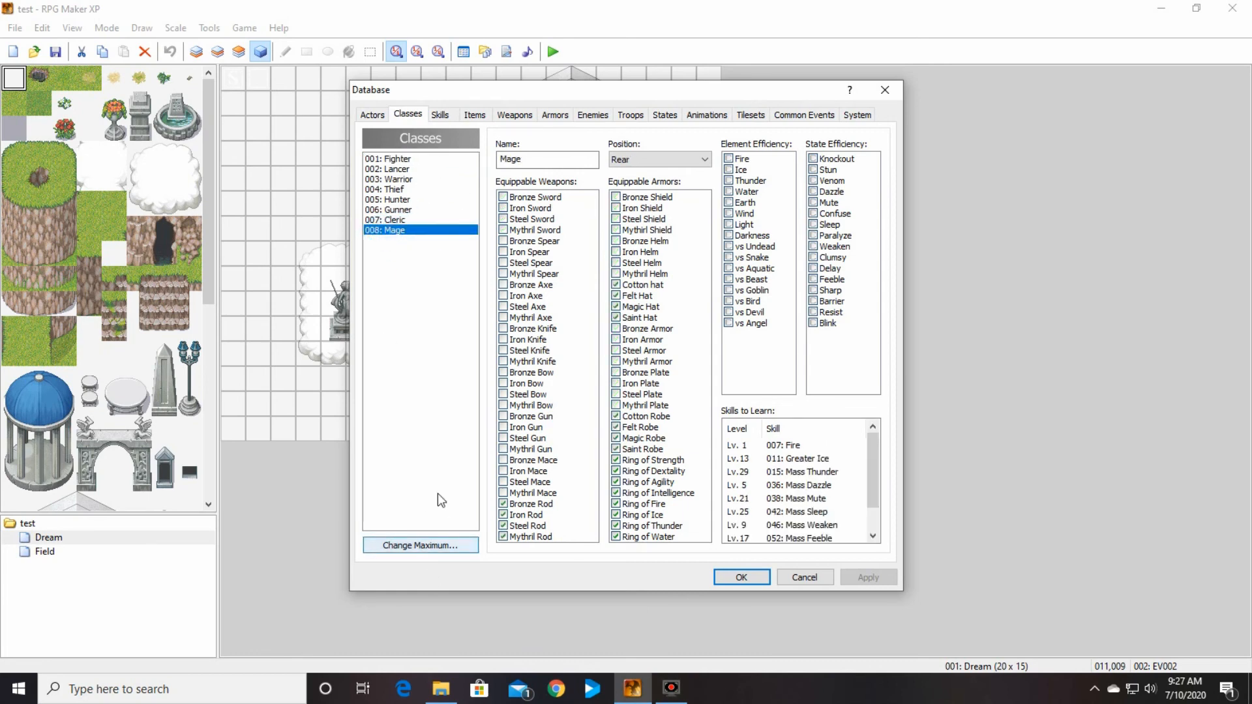
pyautogui.click(422, 548)
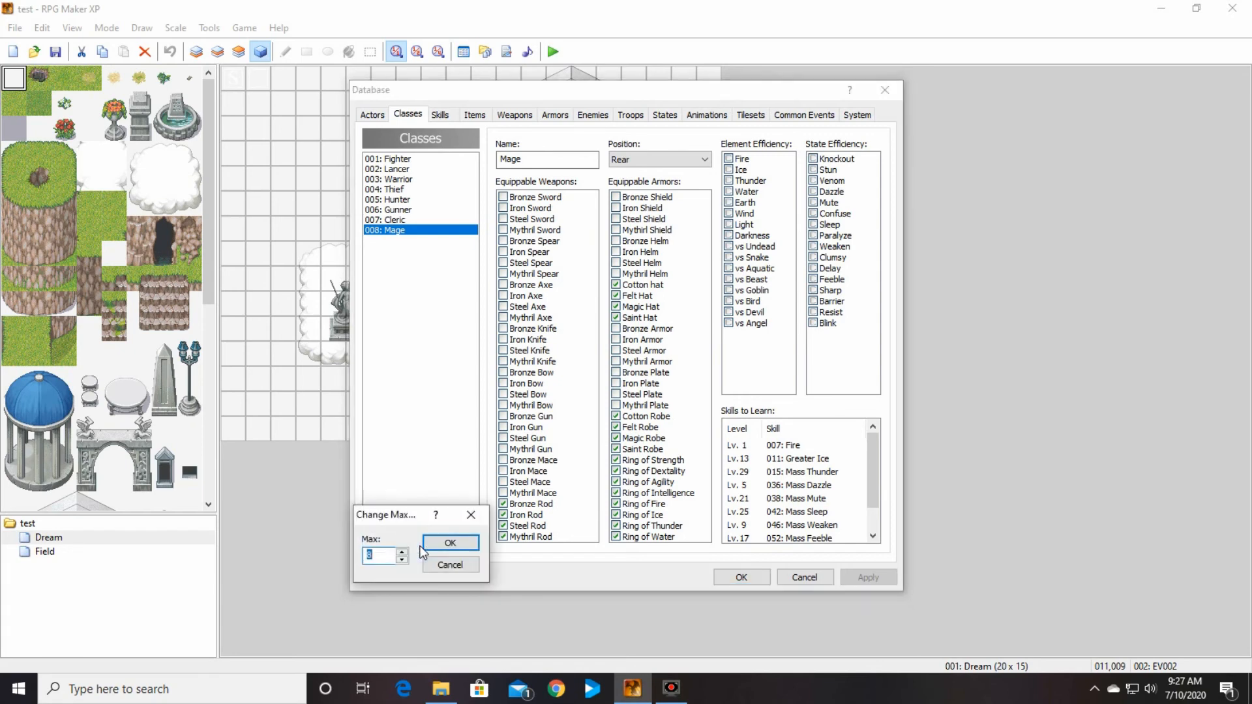
pyautogui.write('12')
pyautogui.click(445, 545)
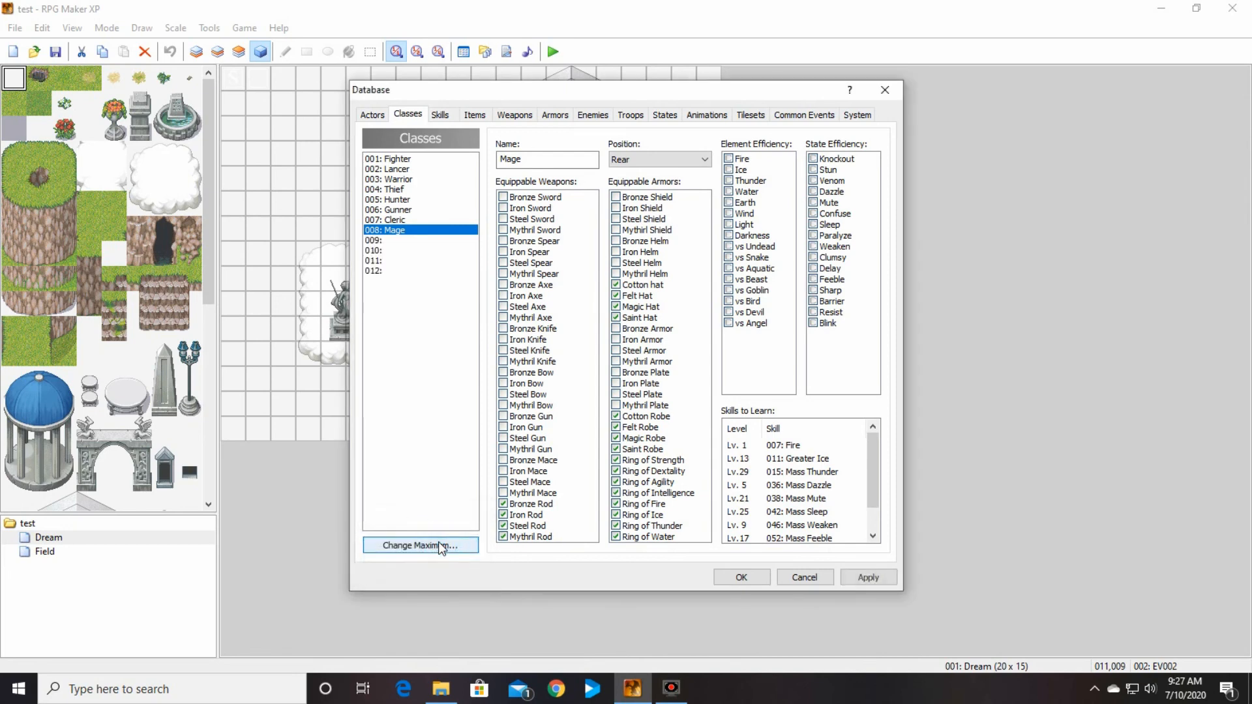
# Name class 009 Fire and class 010 Water
pyautogui.click(398, 240)
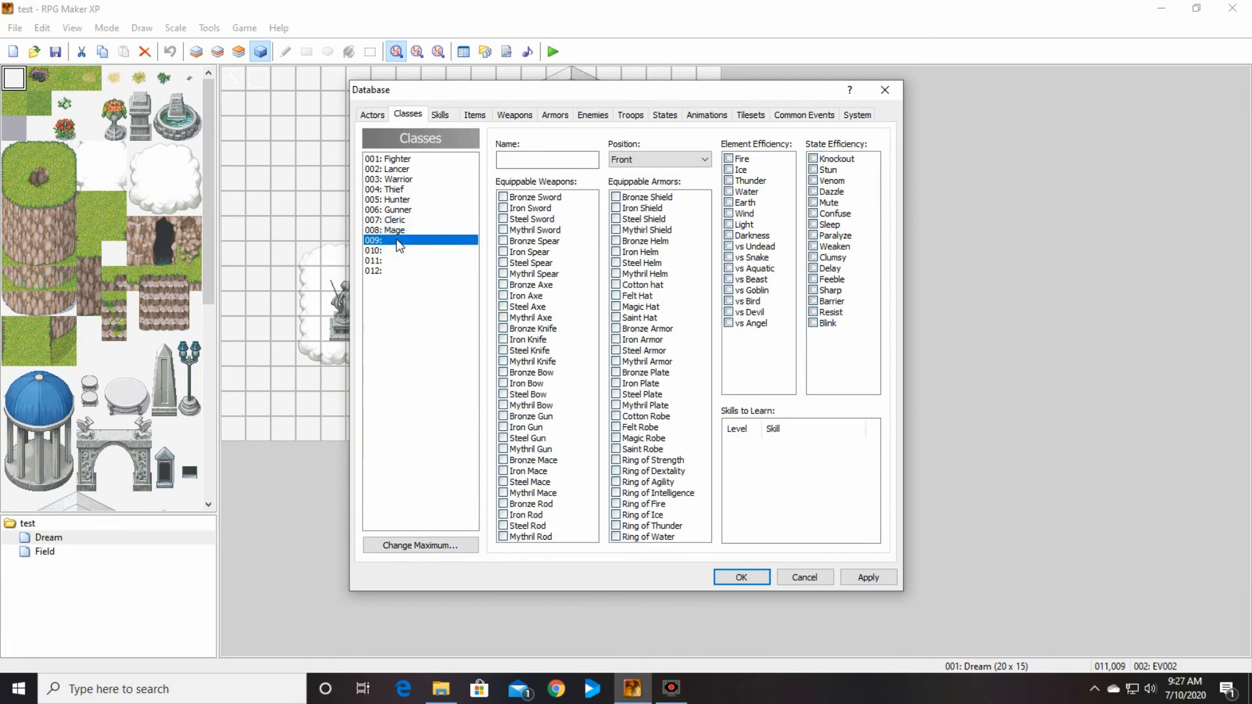
pyautogui.click(520, 160)
pyautogui.write('Fire')
pyautogui.click(400, 251)
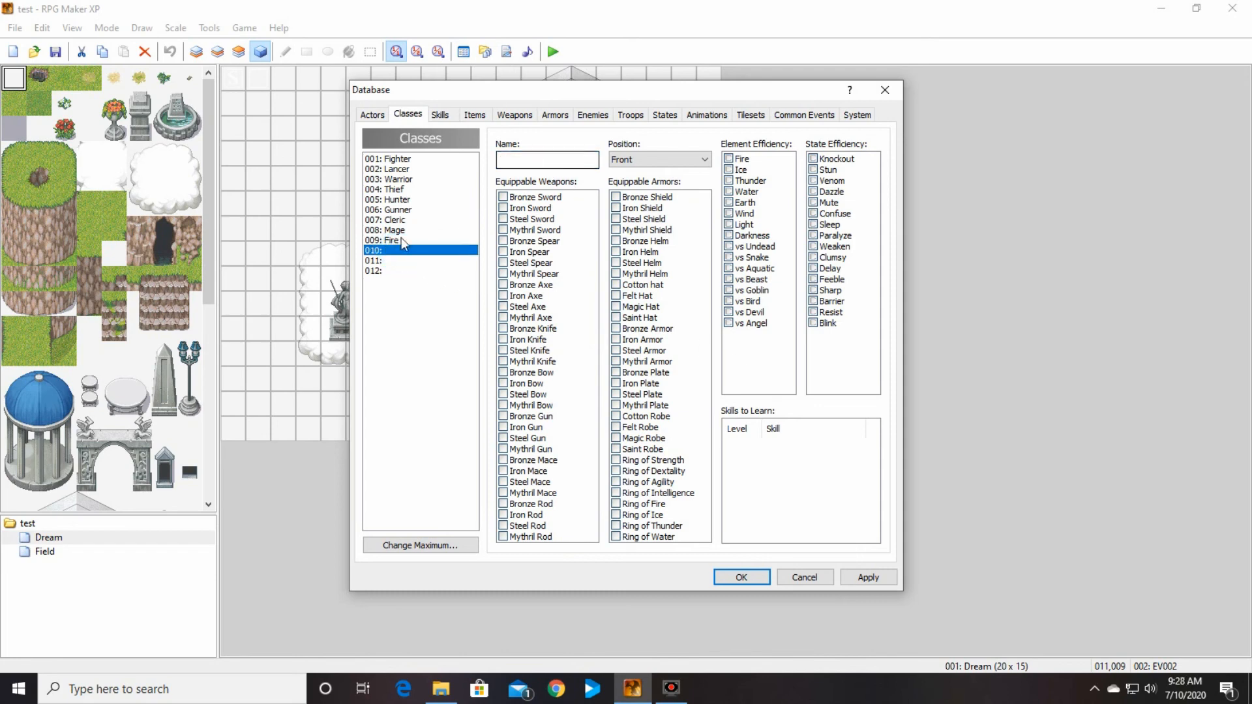
pyautogui.click(525, 161)
pyautogui.write('Water')
# Name class 011 Earth and class 012 Air, and save the database changes
pyautogui.click(377, 261)
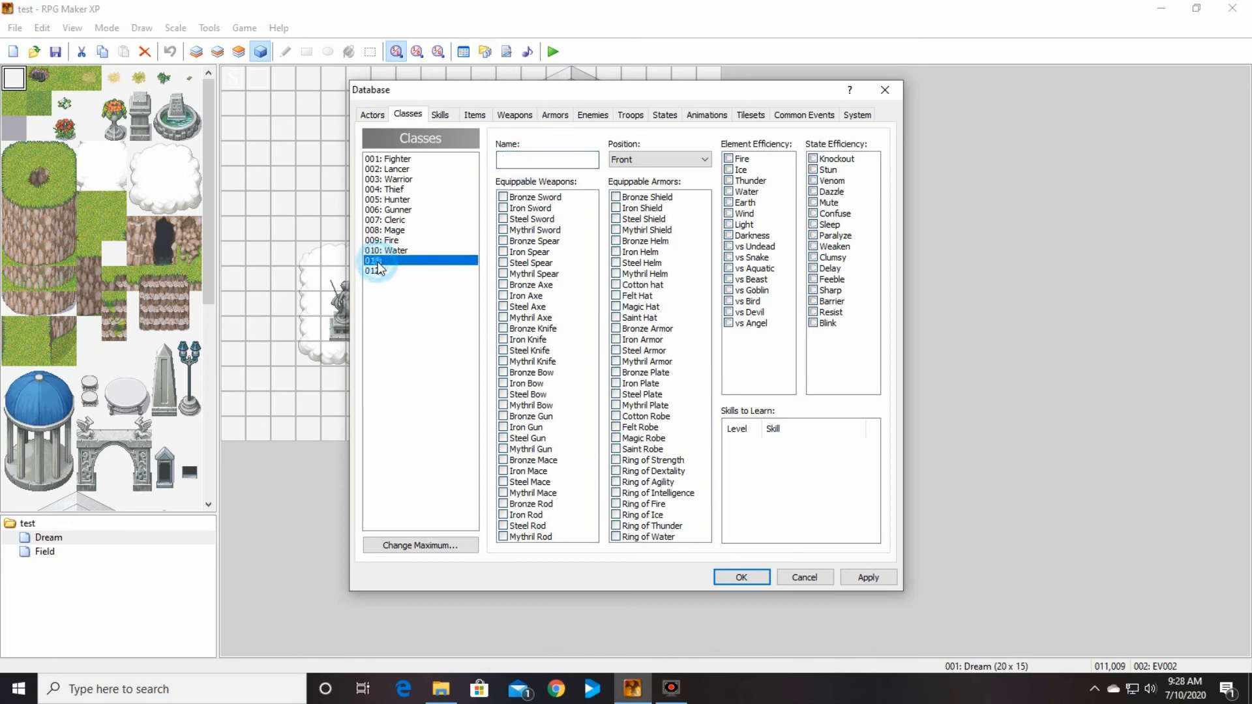
pyautogui.click(547, 158)
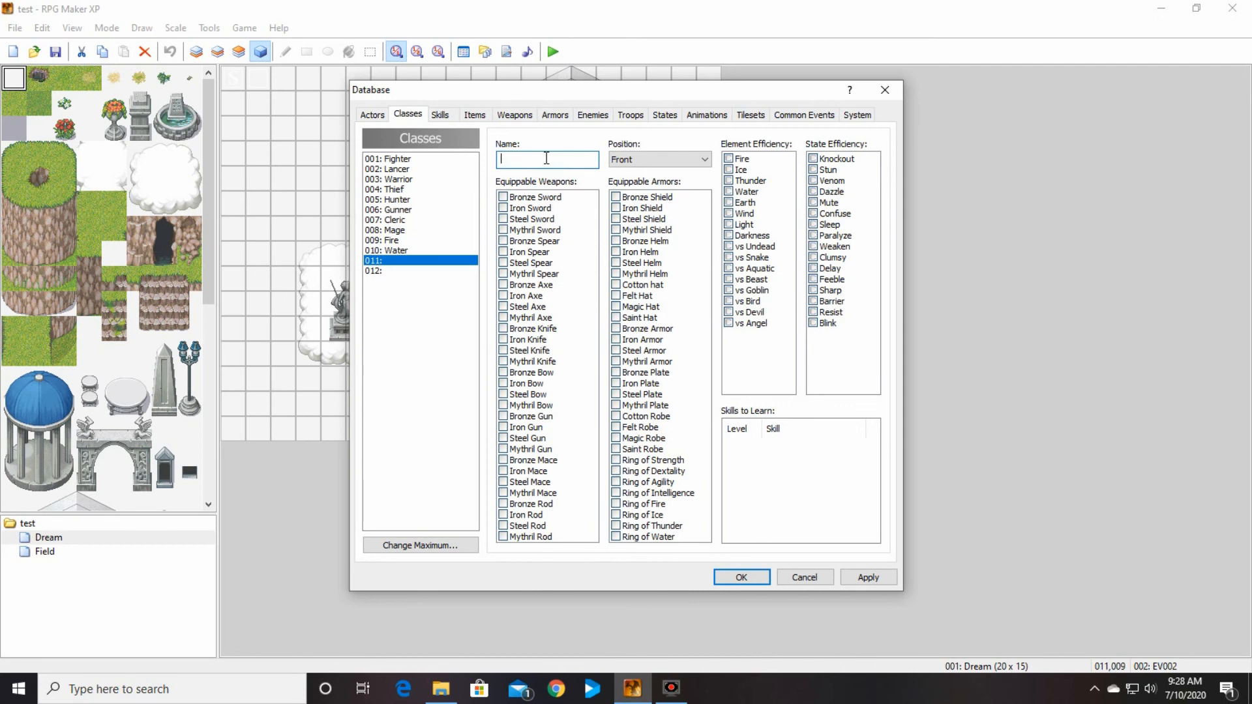
pyautogui.write('Earth')
pyautogui.click(397, 271)
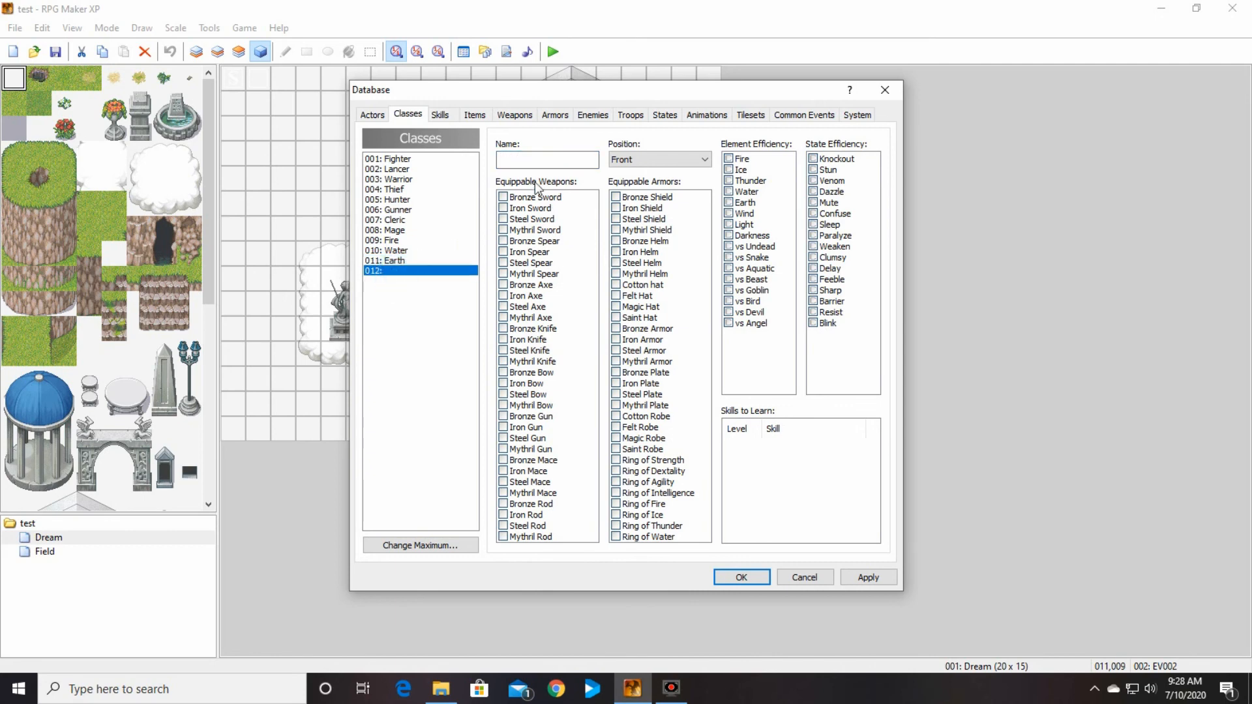
pyautogui.click(543, 160)
pyautogui.write('Air')
pyautogui.click(742, 577)
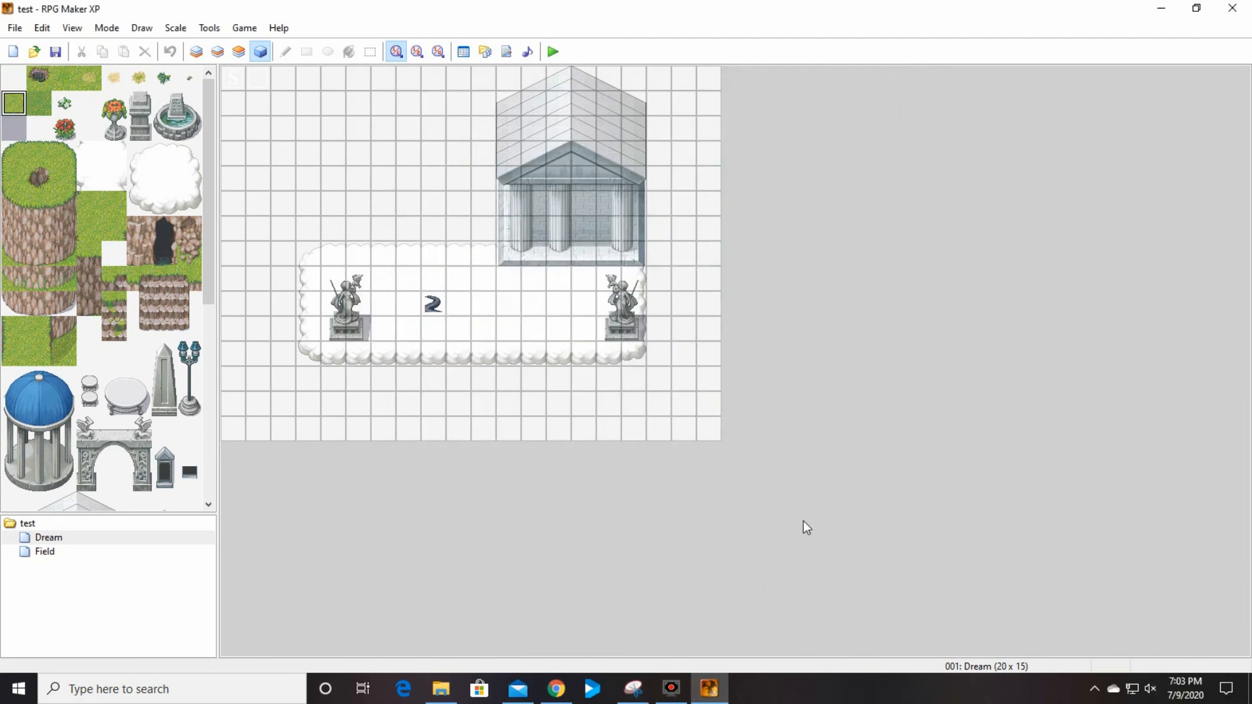
# Review the Dream map's animal-choice event EV003 and the single page of event EV002
pyautogui.doubleClick(257, 84)
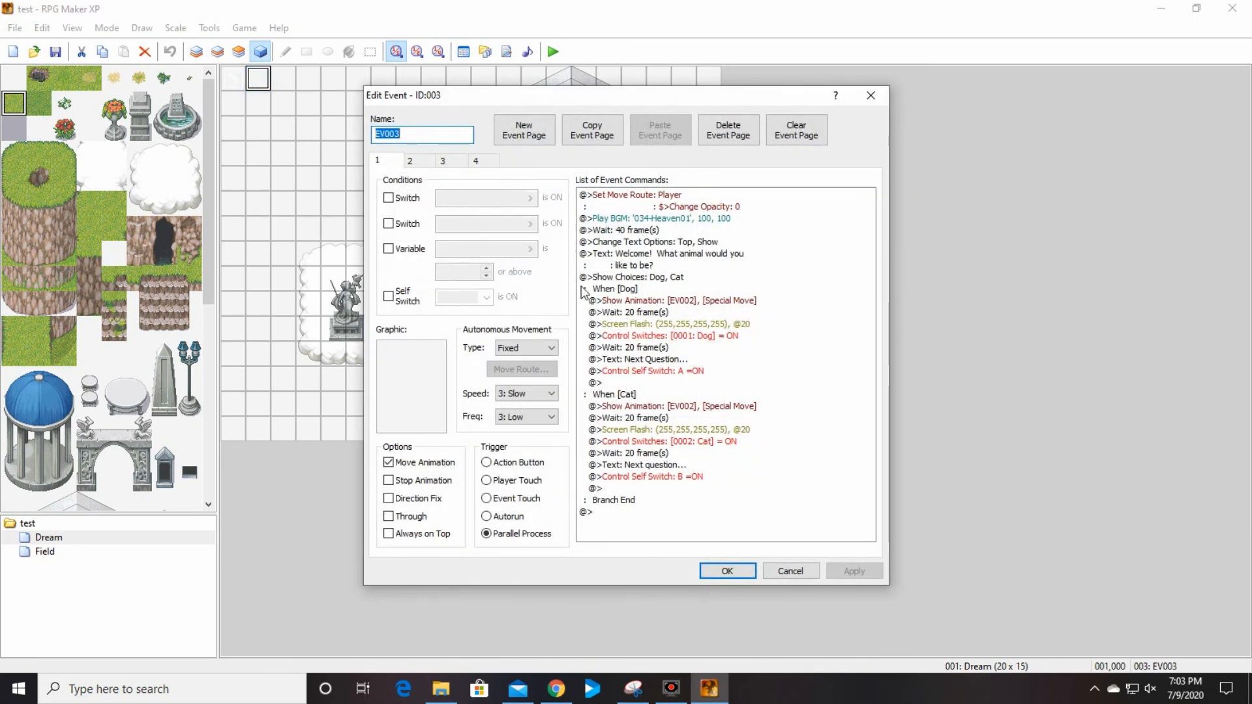
pyautogui.click(727, 572)
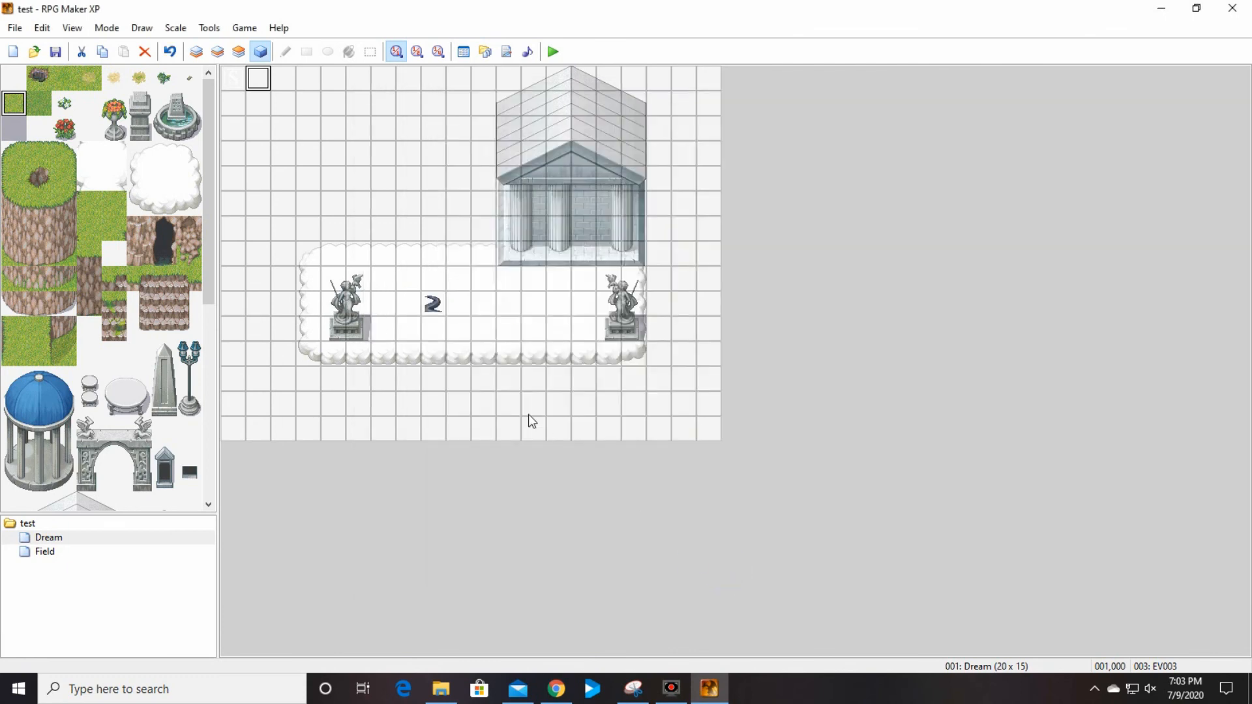
pyautogui.click(507, 307)
pyautogui.doubleClick(507, 307)
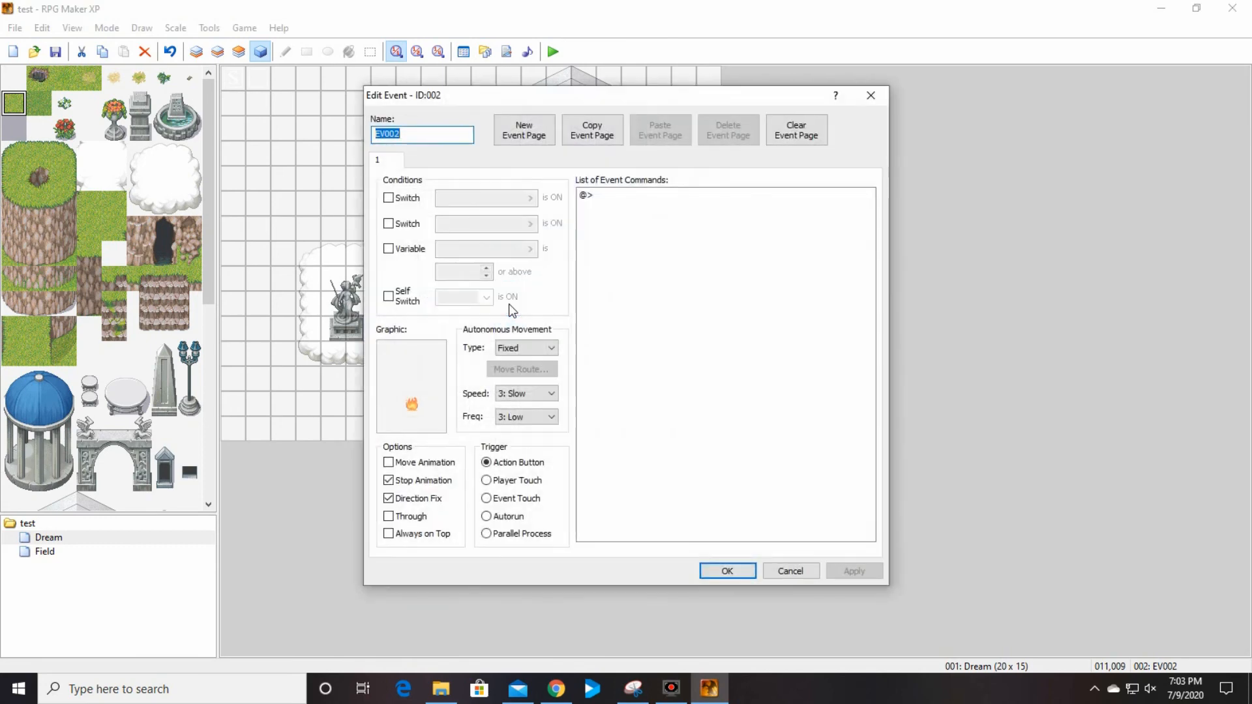
pyautogui.click(790, 571)
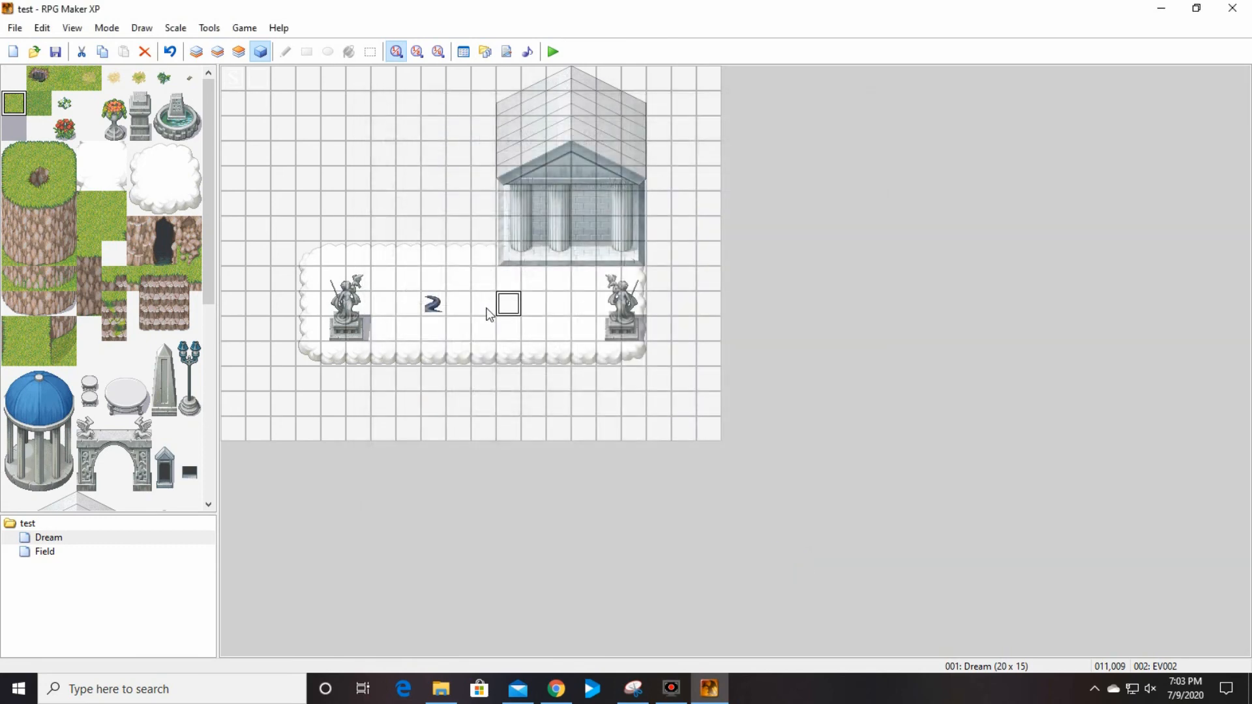
pyautogui.click(461, 303)
# Add page 2 to event EV002 with switch 0001: Dog as condition and a Parallel Process trigger
pyautogui.click(508, 306)
pyautogui.doubleClick(508, 306)
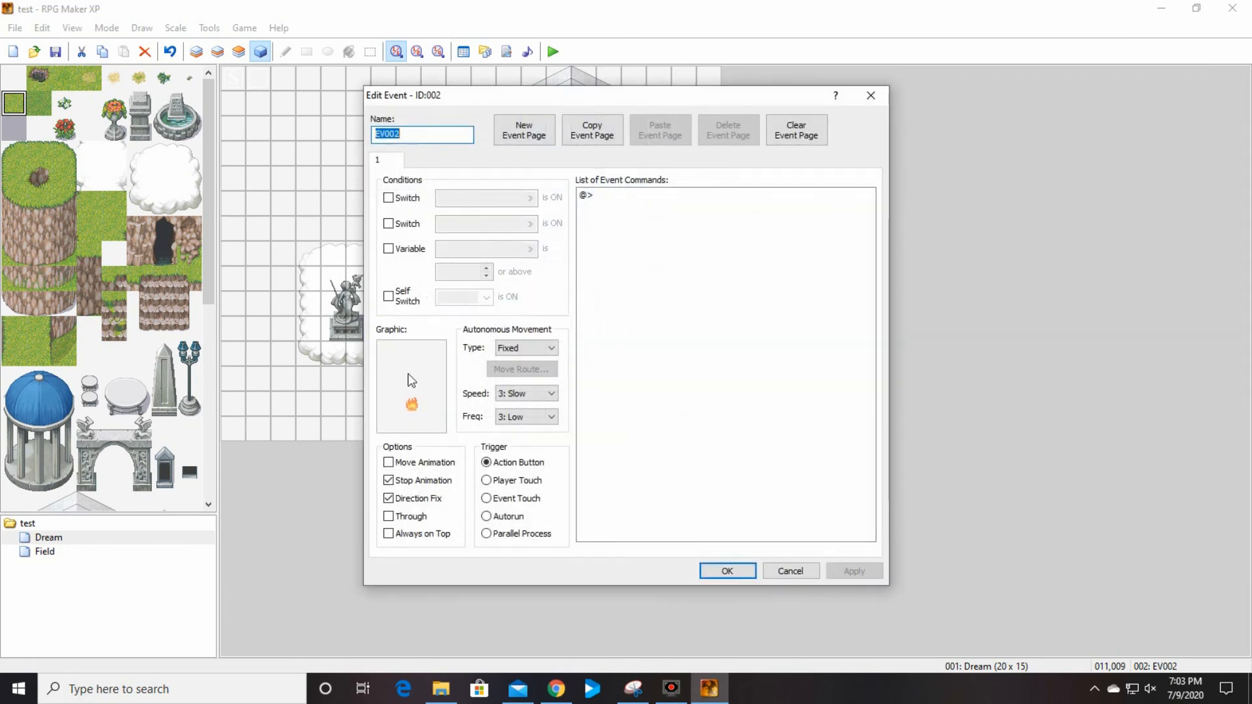
pyautogui.click(525, 132)
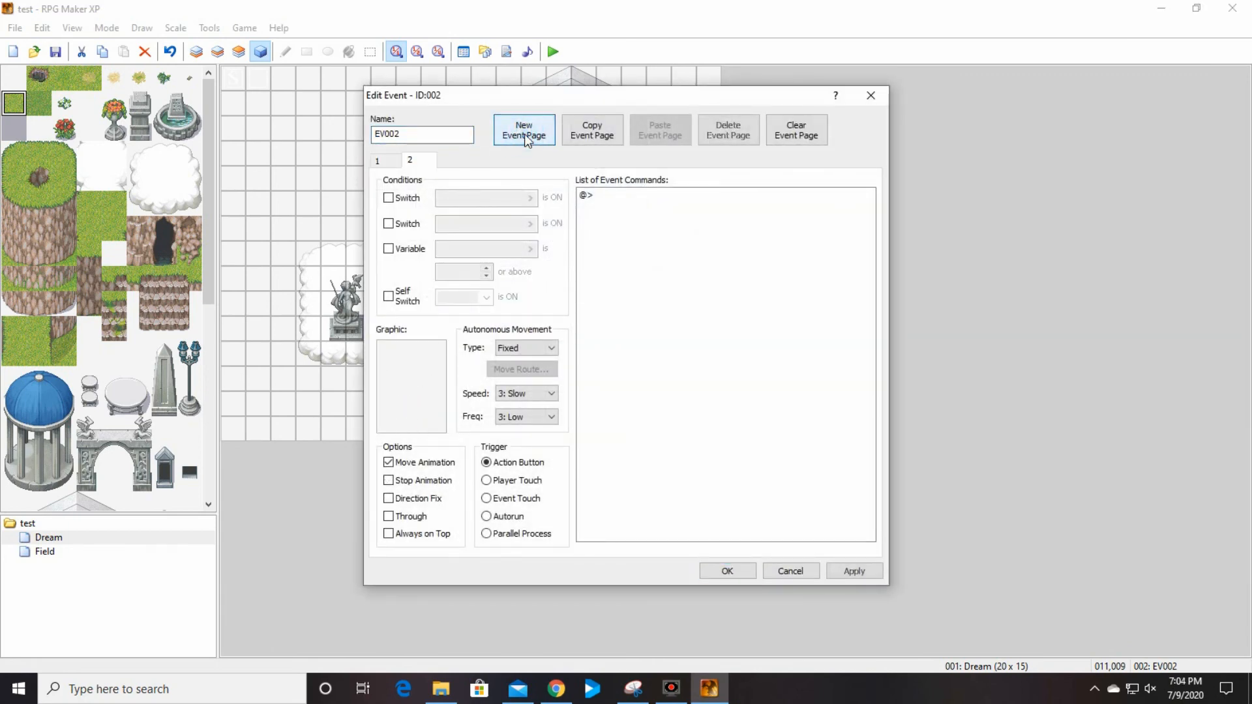
pyautogui.click(390, 198)
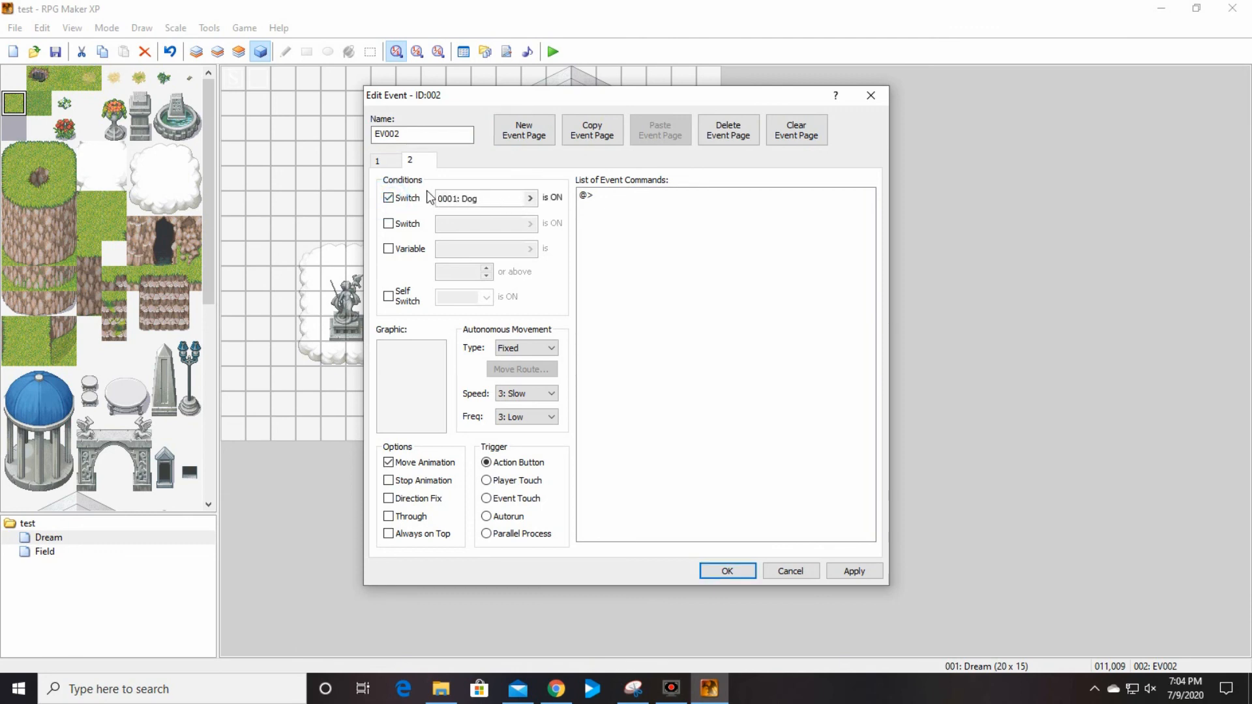
pyautogui.click(487, 534)
# Add a third page to EV002 and give page 2 the dog graphic 151-Animal01
pyautogui.click(527, 130)
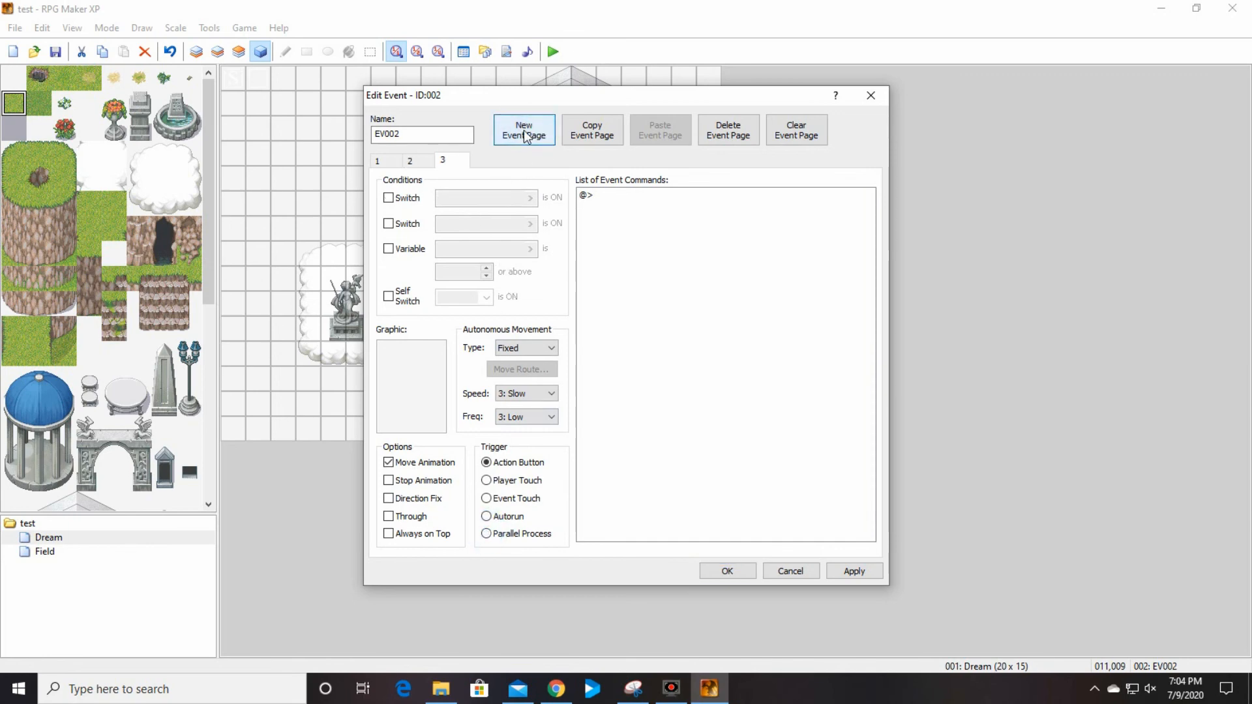
pyautogui.click(414, 164)
pyautogui.doubleClick(419, 385)
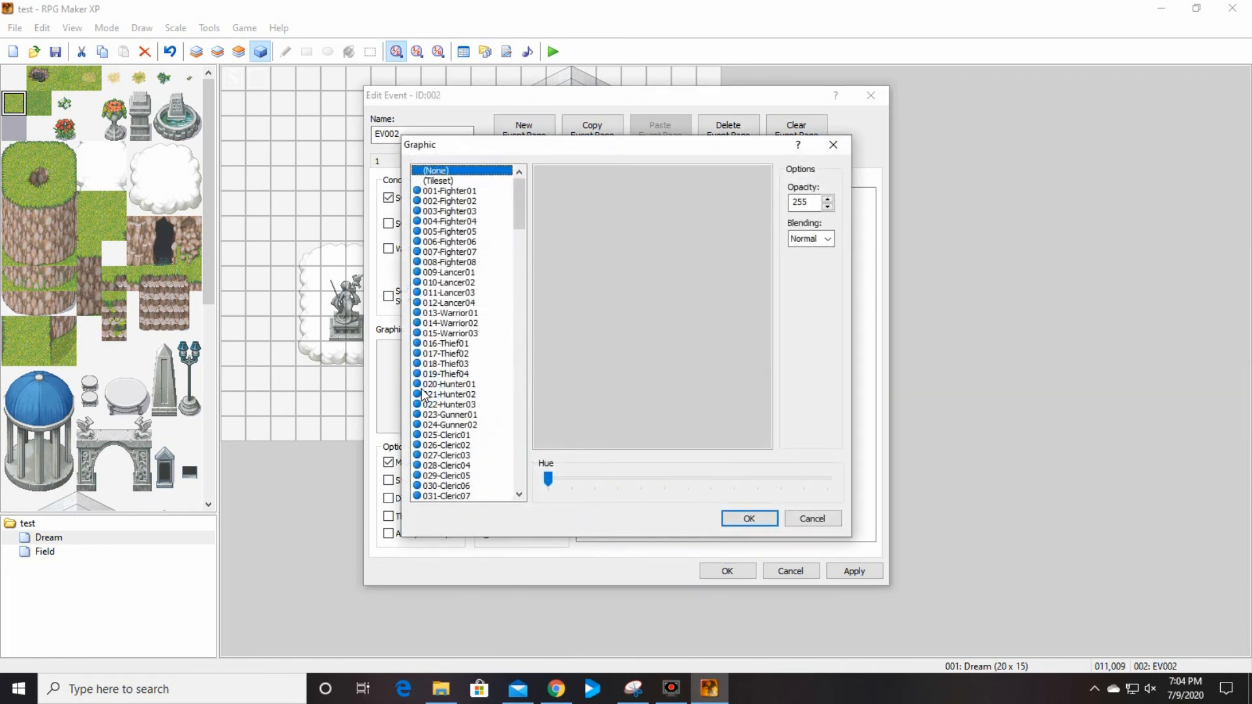
pyautogui.moveTo(515, 214); pyautogui.dragTo(520, 420)
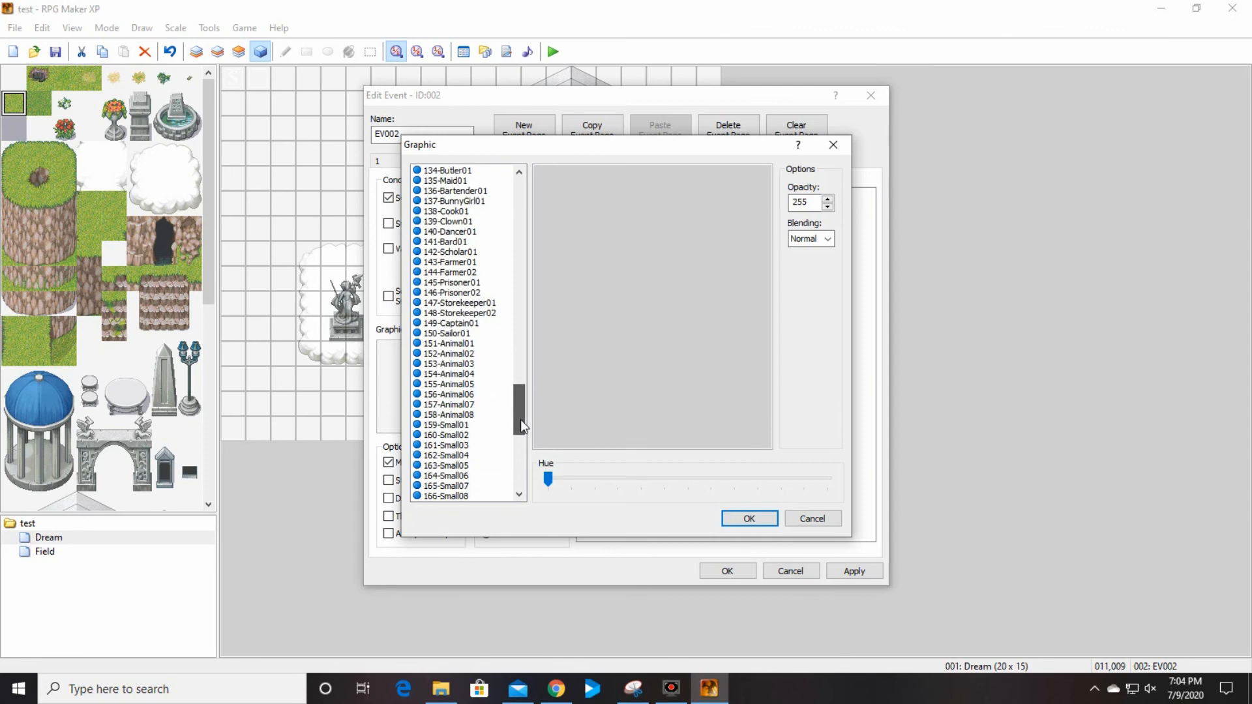
pyautogui.click(453, 344)
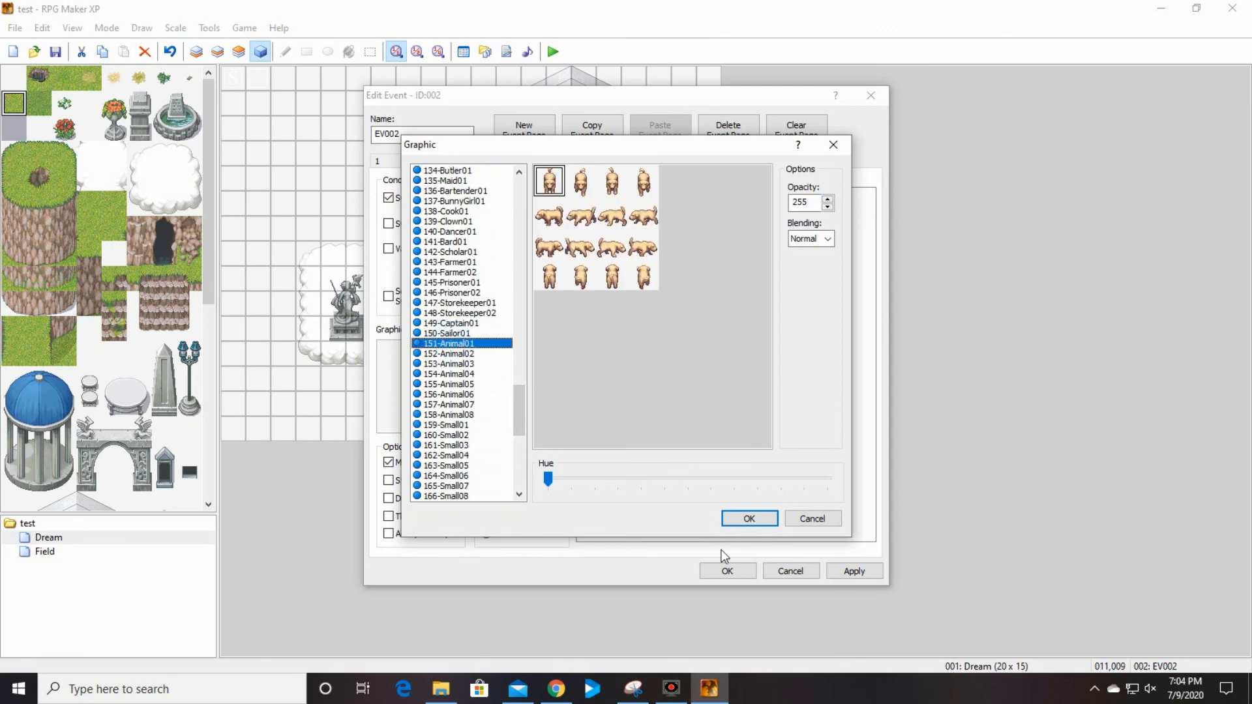
pyautogui.click(750, 516)
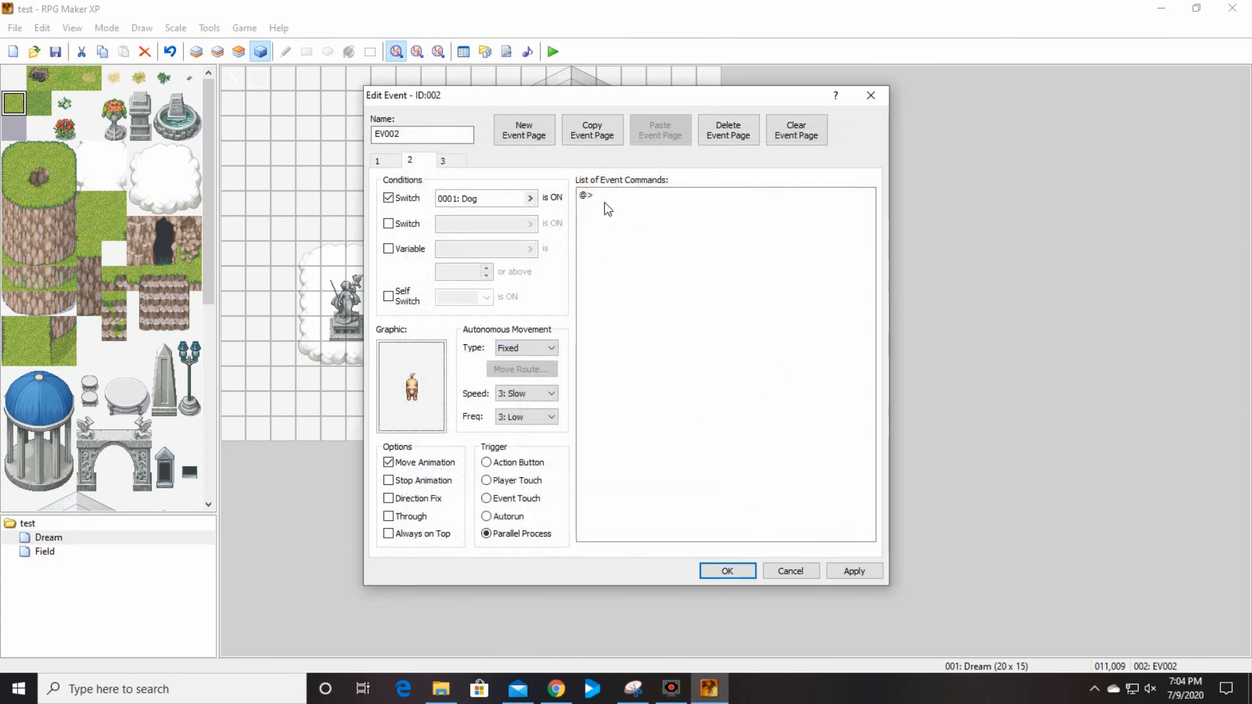
# Make page 3 of EV002 conditional on switch 0002: Cat being on
pyautogui.click(453, 161)
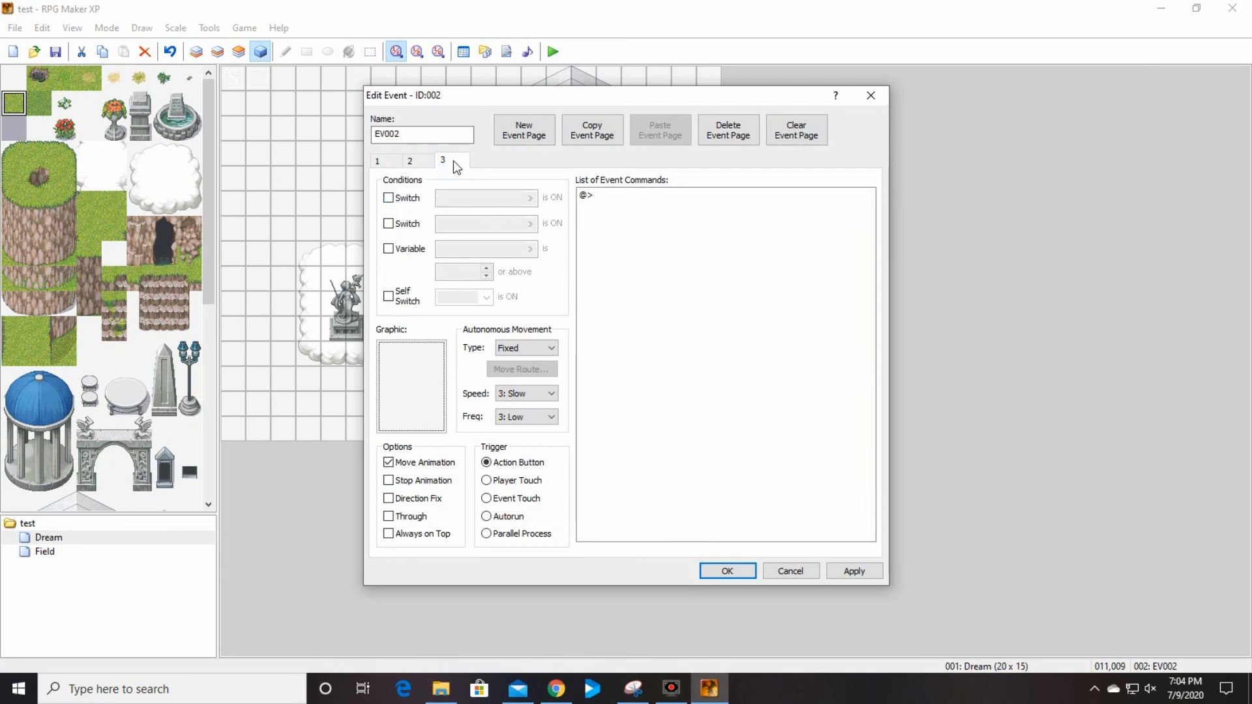
pyautogui.click(393, 201)
pyautogui.click(530, 198)
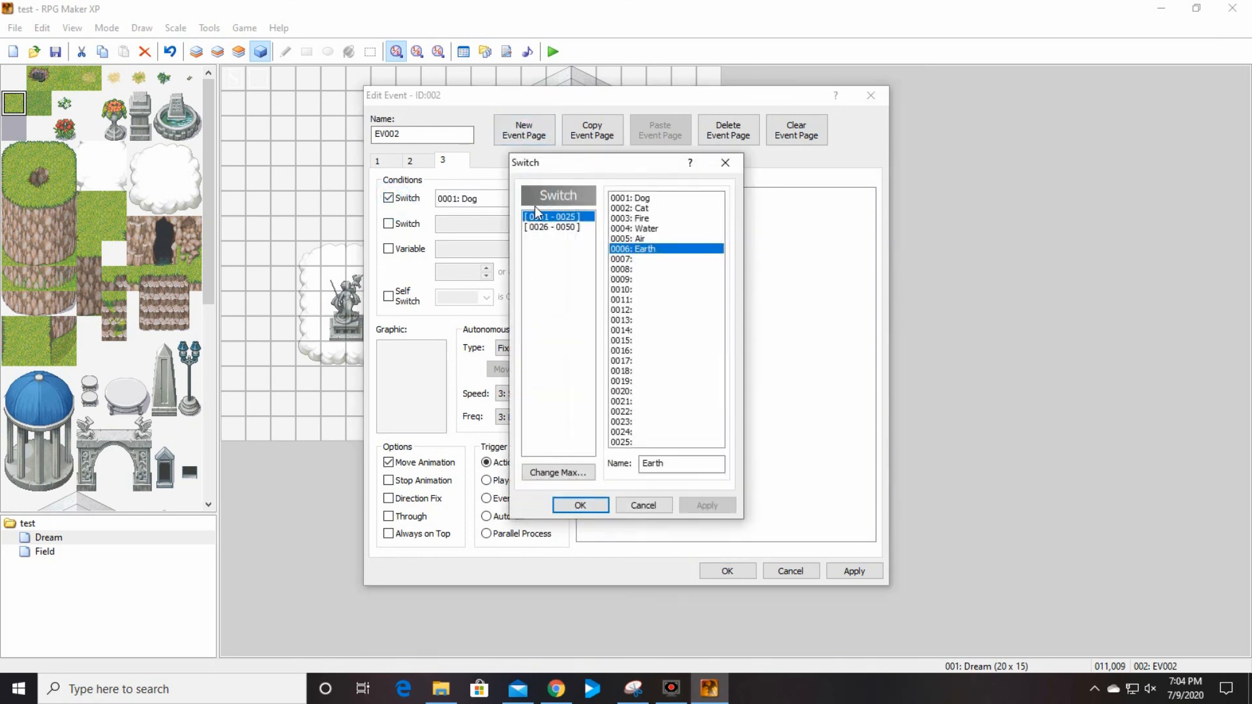
pyautogui.click(645, 209)
pyautogui.click(580, 506)
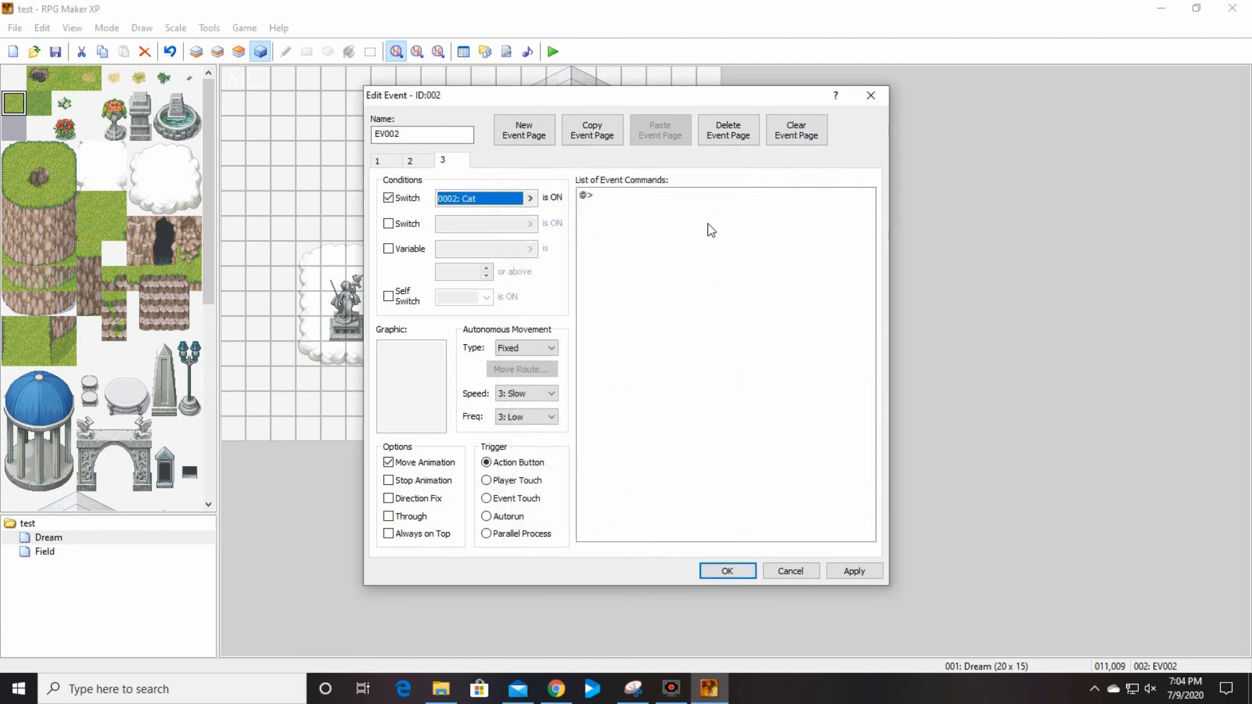
# Give page 3 the cat graphic 152-Animal02 and set its trigger to Parallel Process
pyautogui.doubleClick(433, 372)
pyautogui.moveTo(520, 192); pyautogui.dragTo(511, 400)
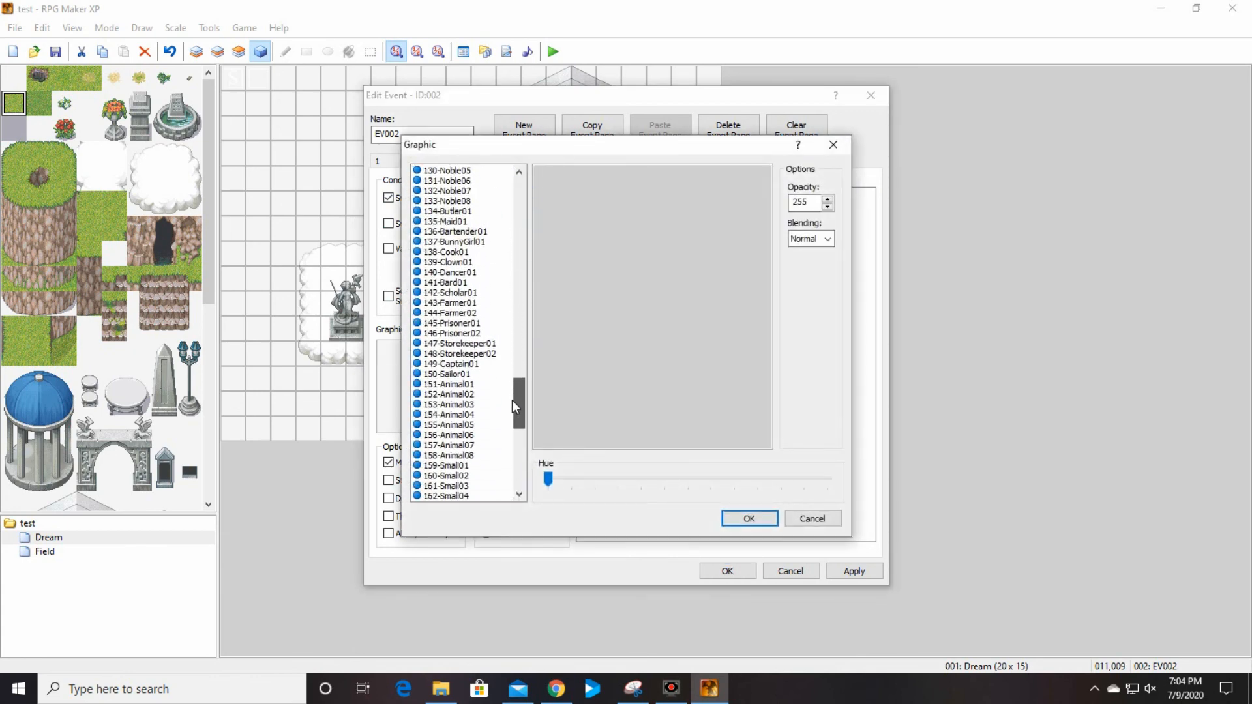
pyautogui.click(448, 394)
pyautogui.click(739, 521)
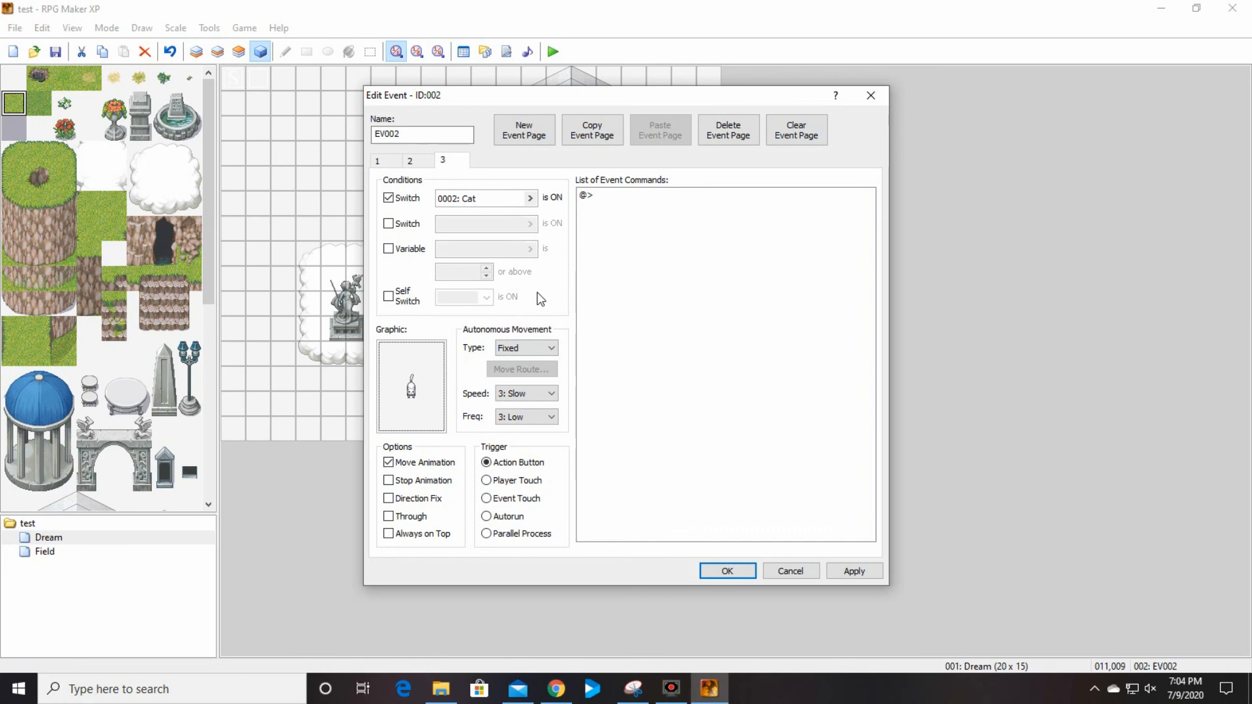
pyautogui.click(486, 534)
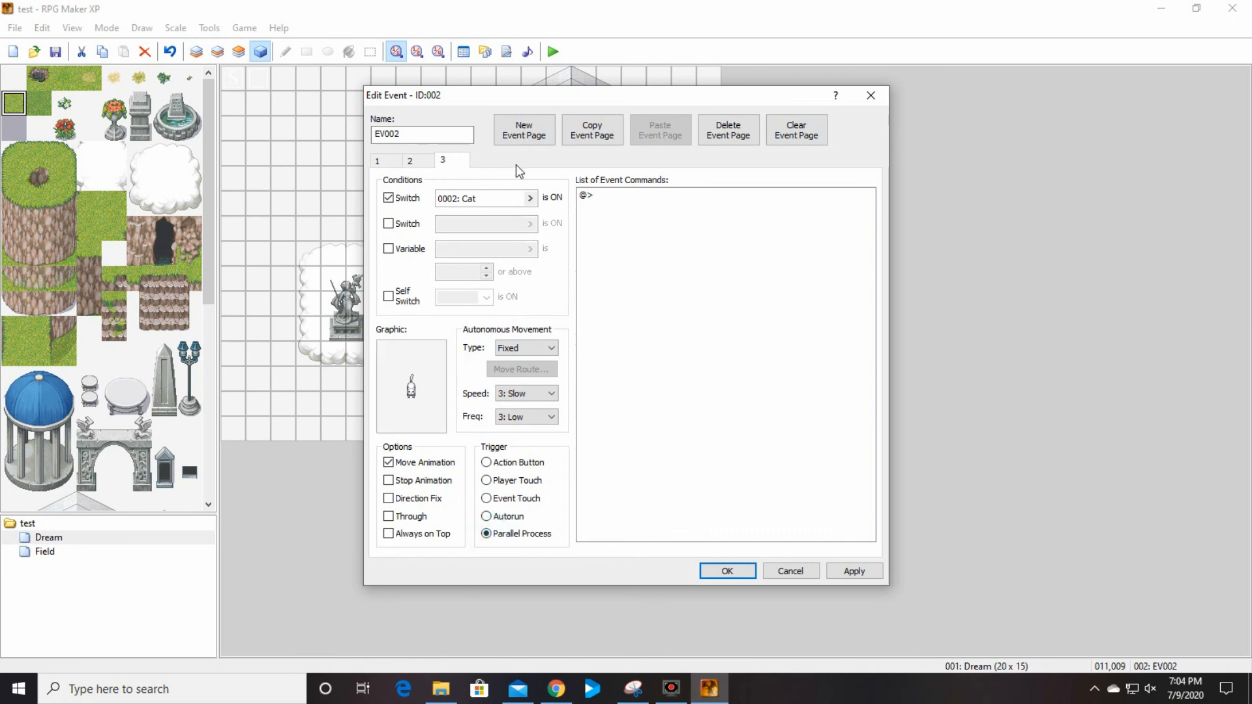
# Add page 4 to EV002 with switches 0001: Dog and 0003: Fire as its conditions
pyautogui.click(532, 135)
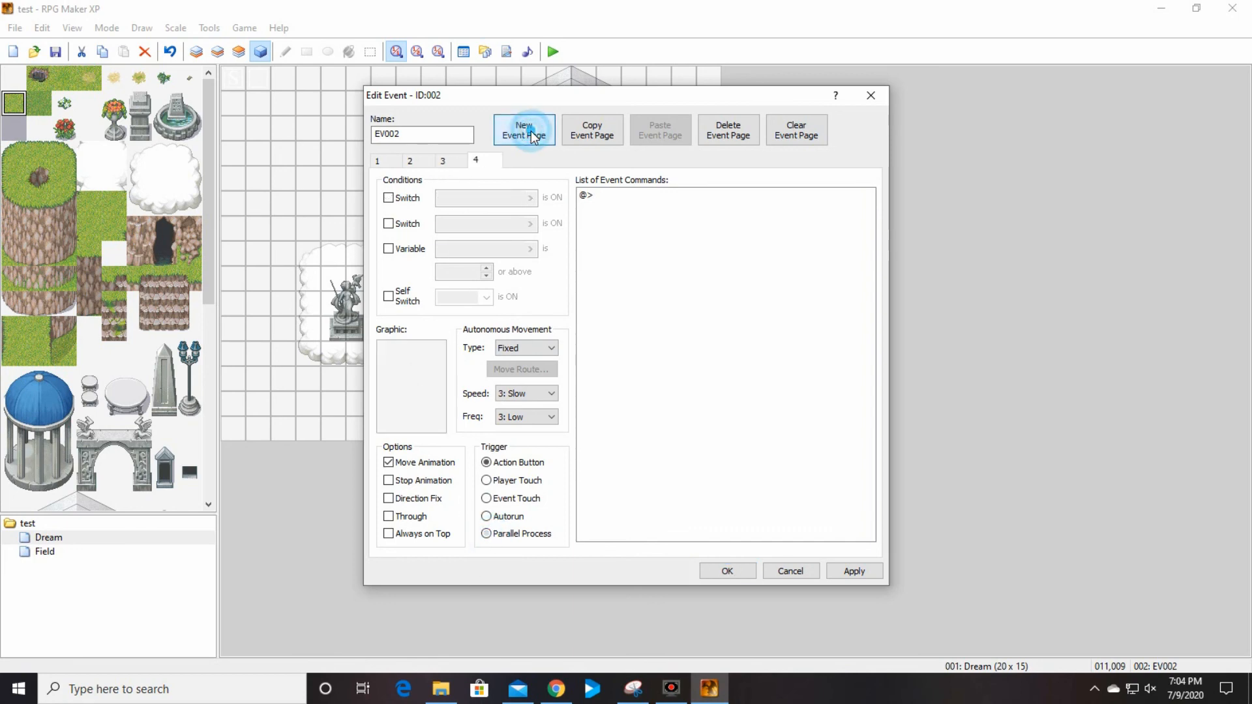
pyautogui.click(389, 199)
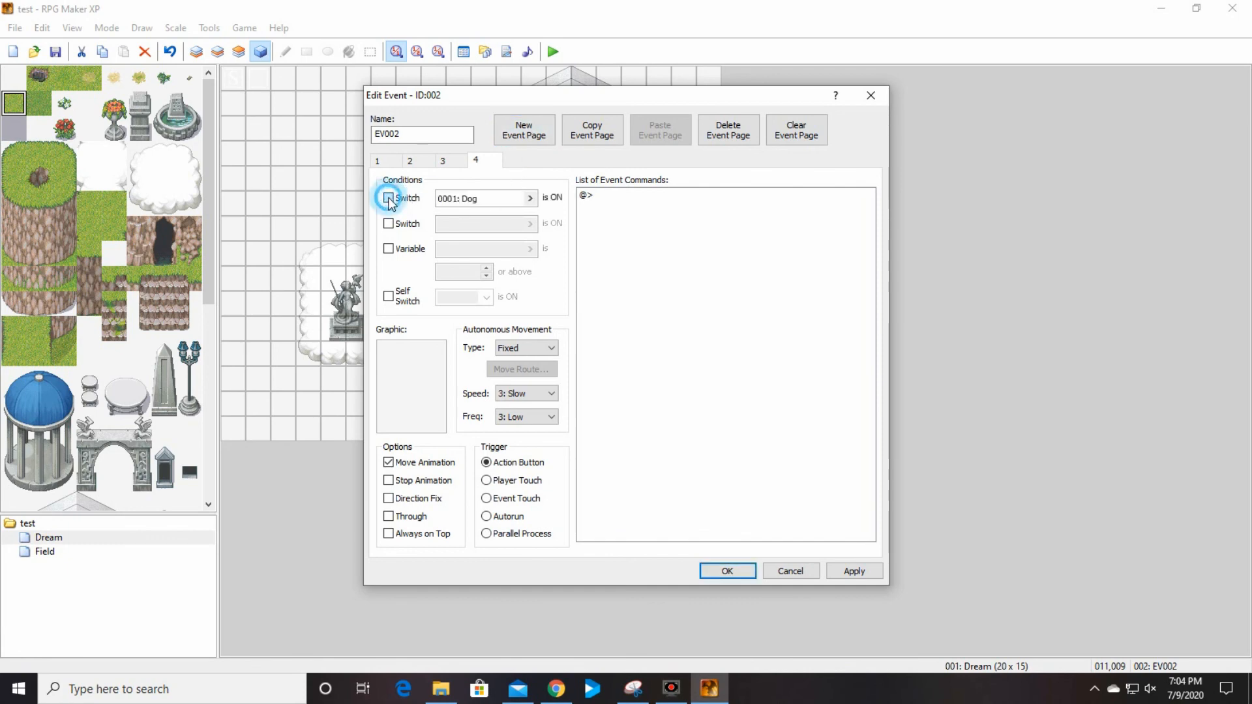
pyautogui.click(388, 224)
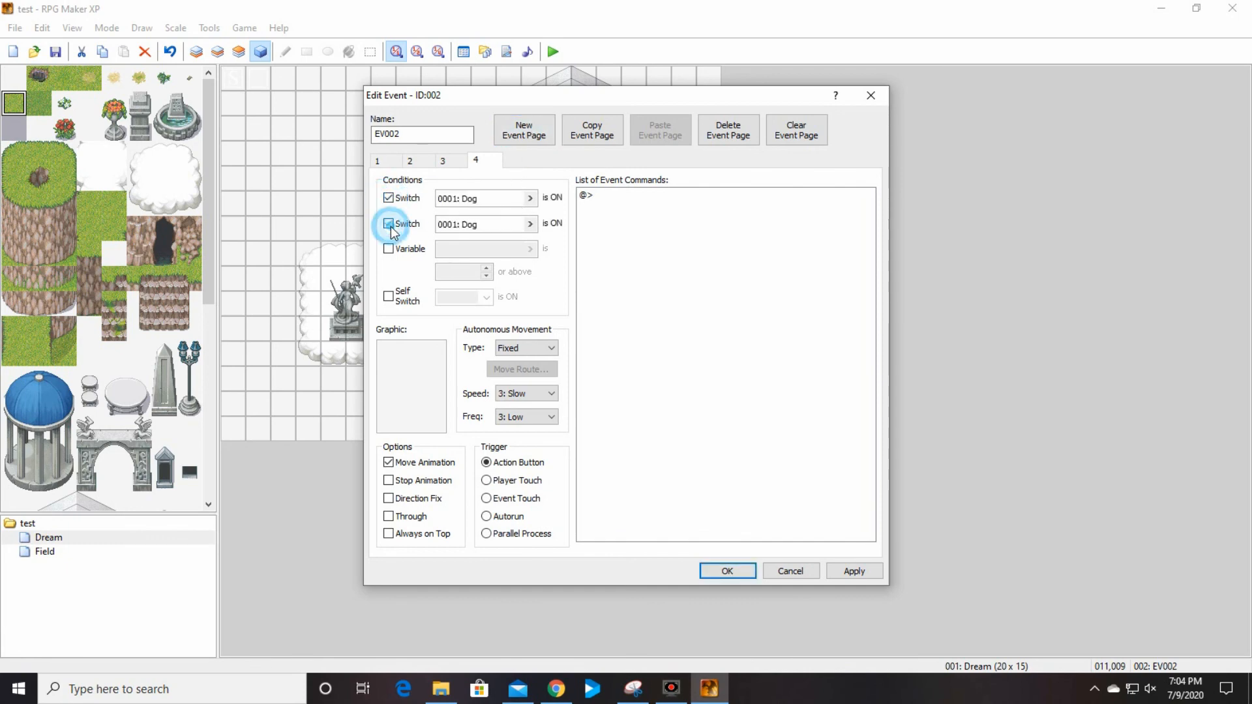
pyautogui.click(529, 224)
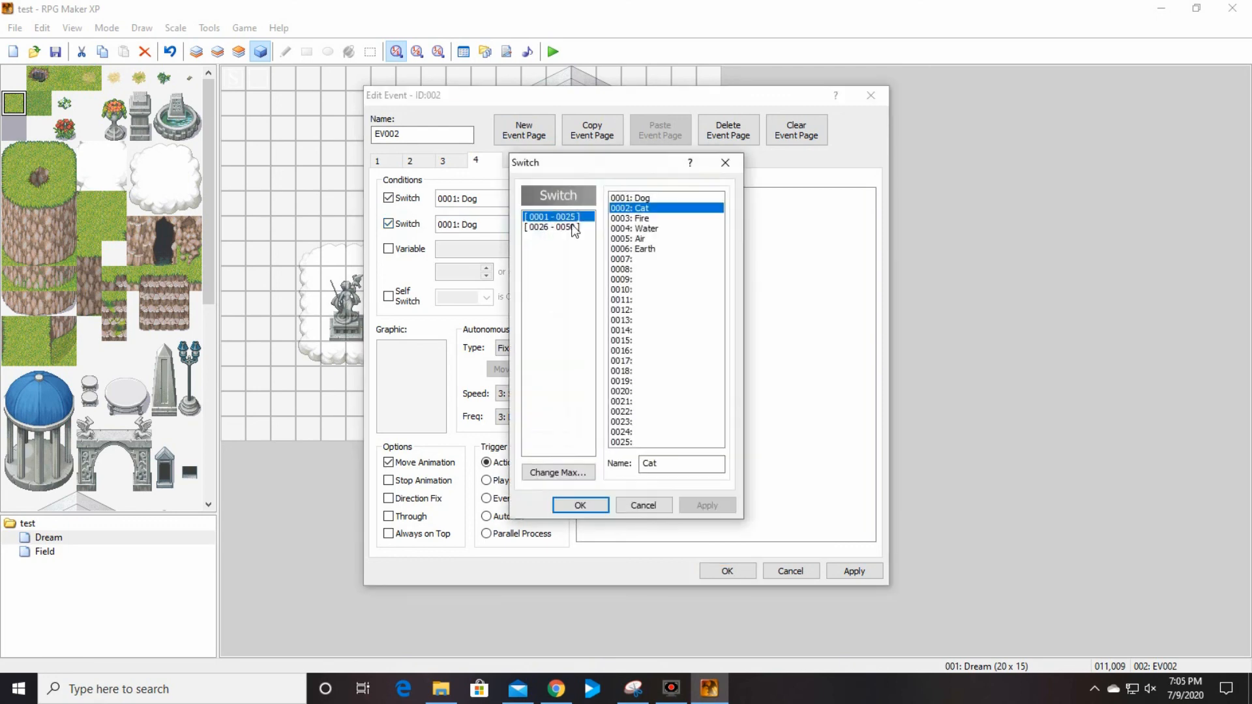
pyautogui.click(631, 219)
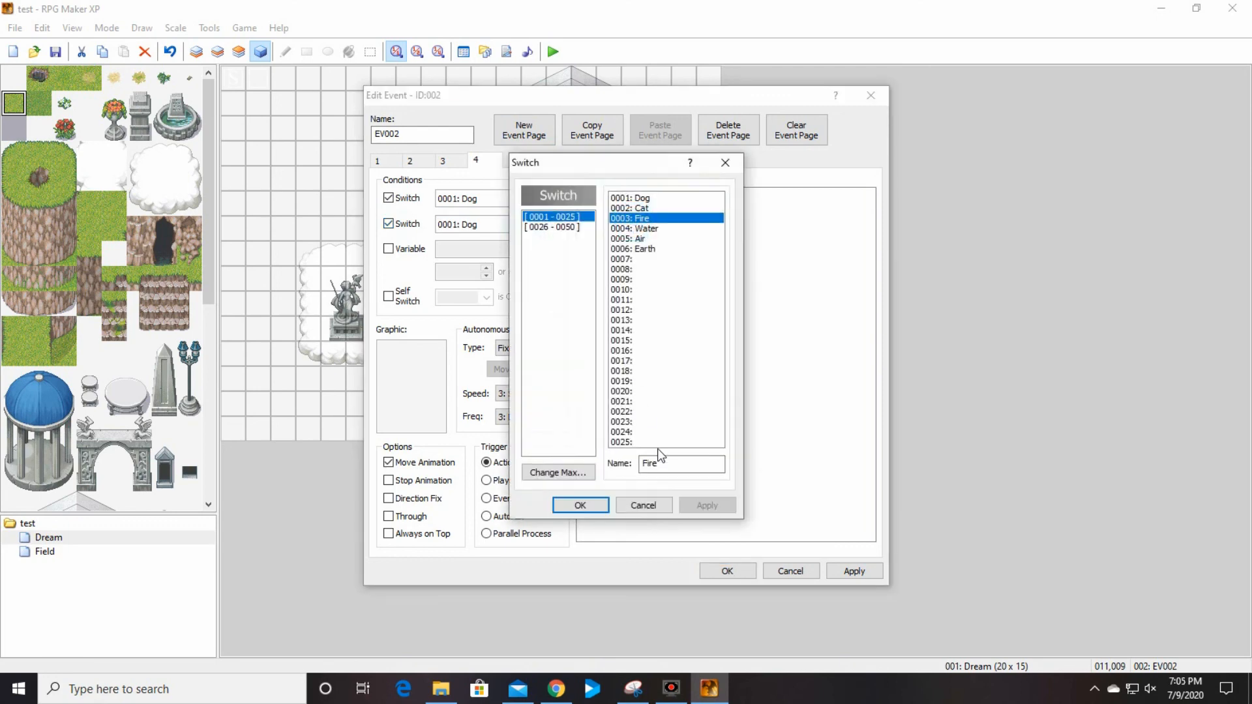
pyautogui.click(580, 505)
# Give page 4 the fire graphic 083-Elemental01 and set its trigger to Parallel Process
pyautogui.doubleClick(435, 377)
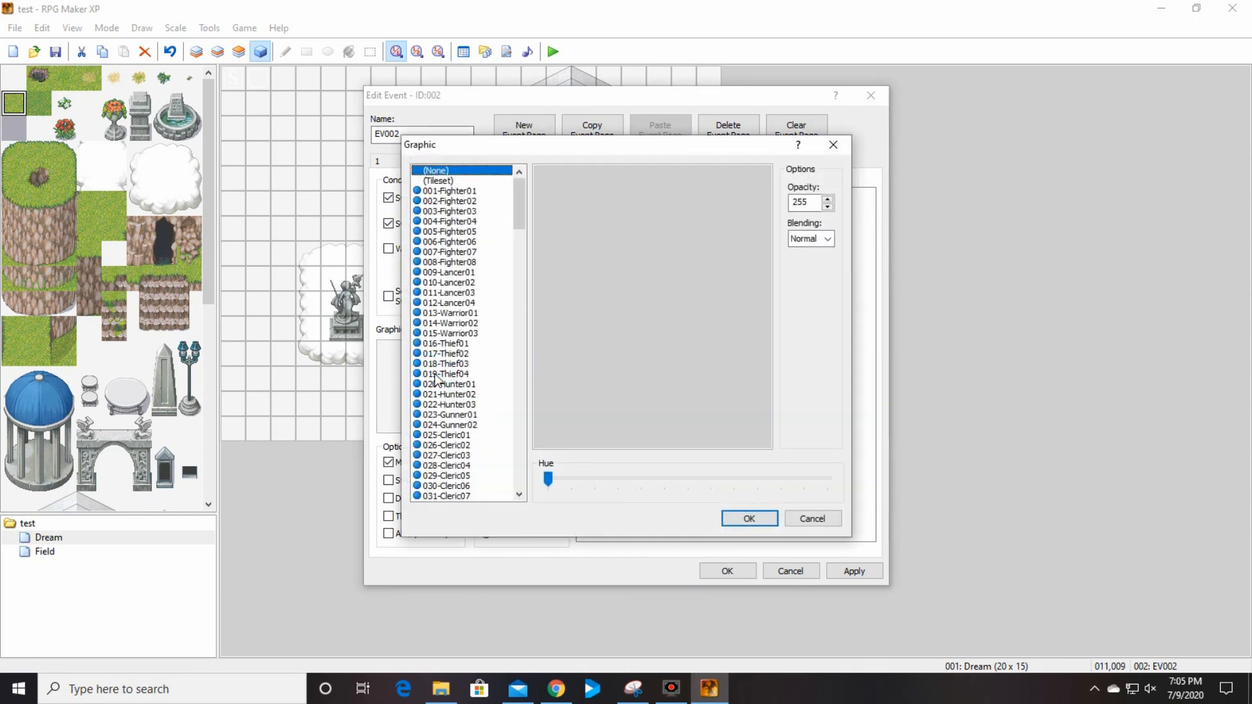
pyautogui.moveTo(519, 229); pyautogui.dragTo(511, 334)
pyautogui.click(465, 393)
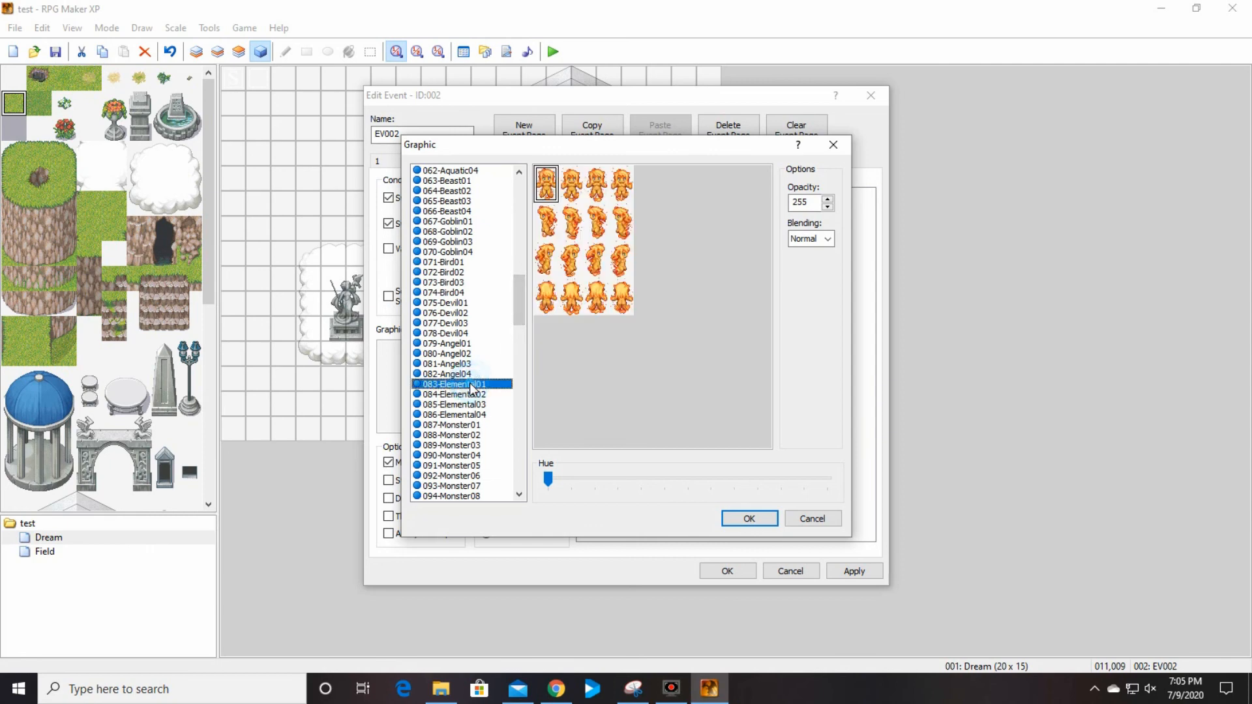
pyautogui.click(748, 520)
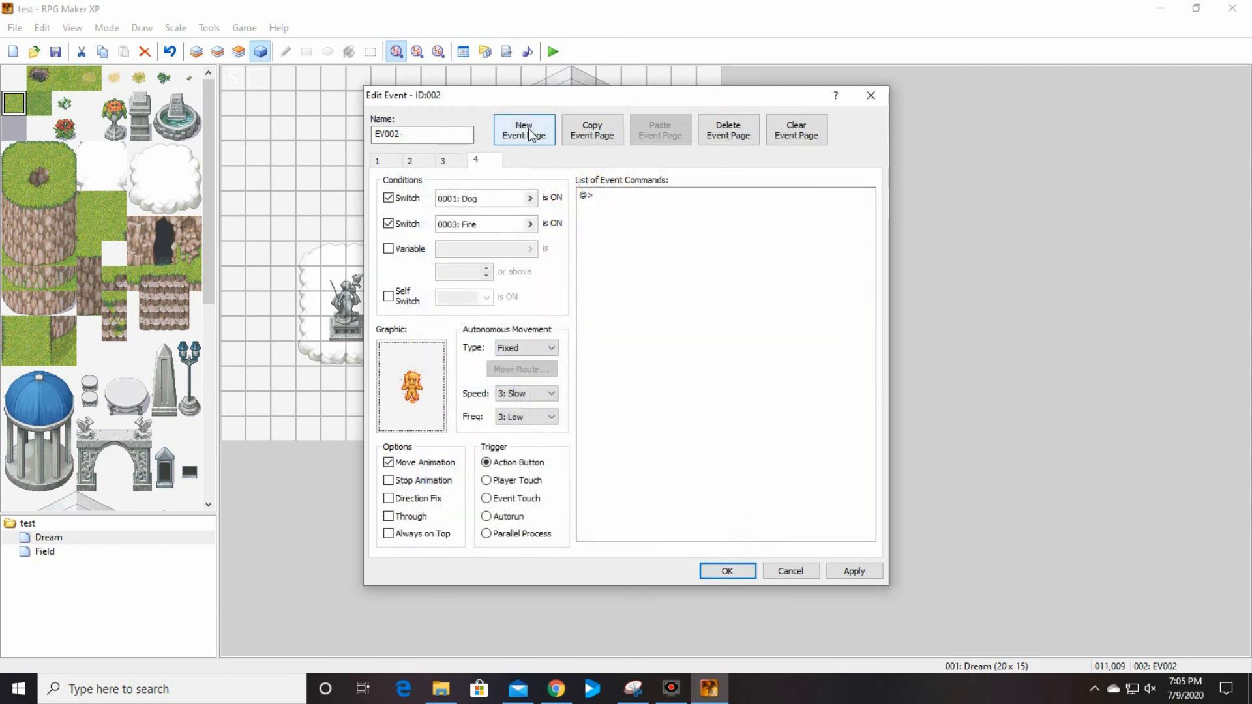
pyautogui.click(485, 533)
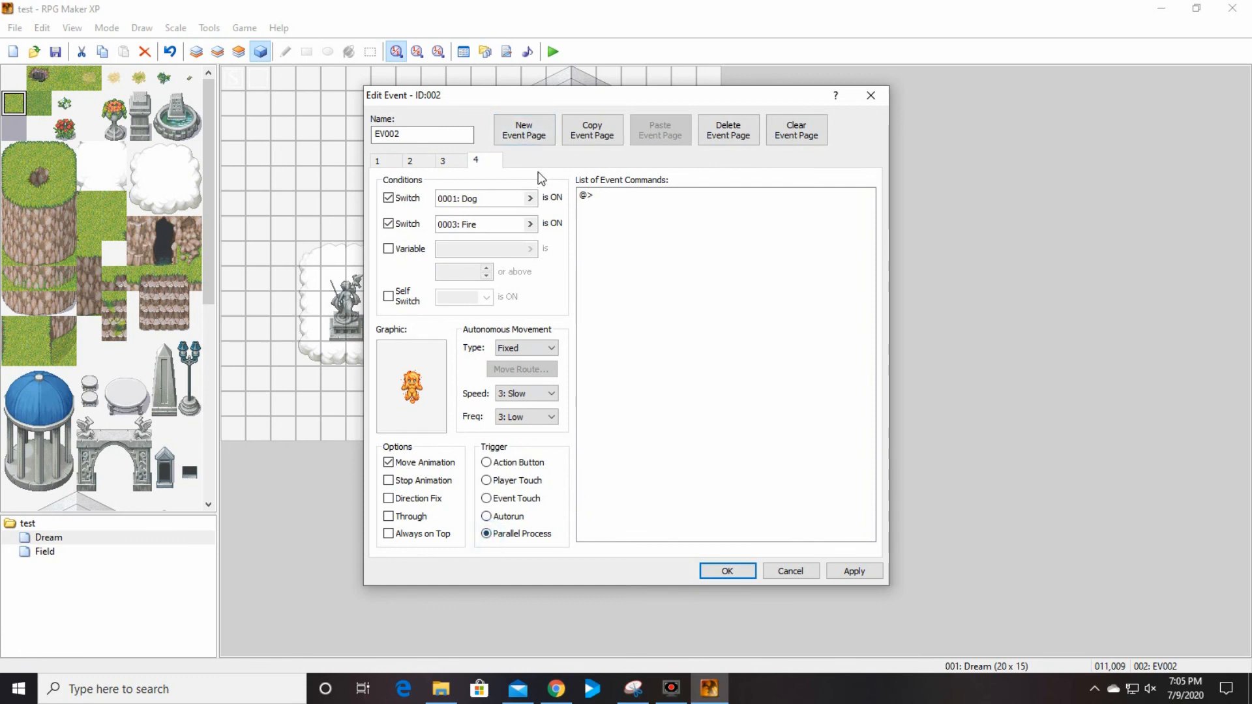
# Add page 5 to EV002 and give it the air graphic 086-Elemental04
pyautogui.click(536, 137)
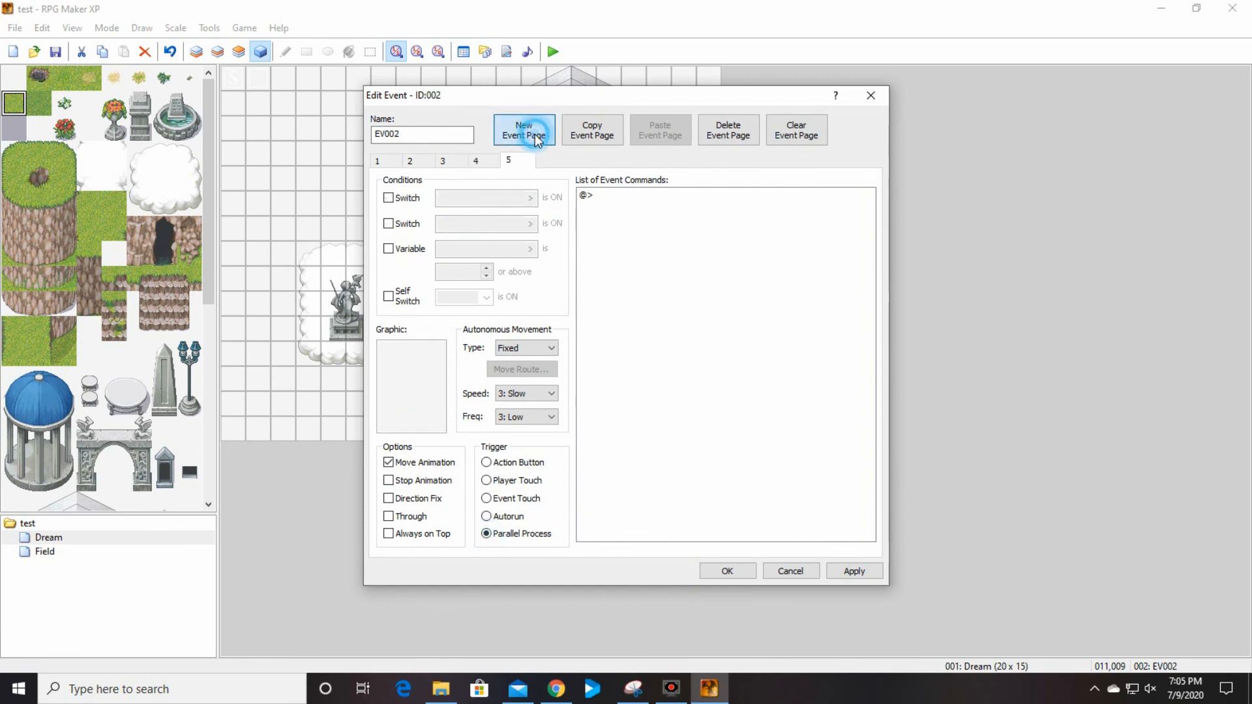
pyautogui.doubleClick(419, 390)
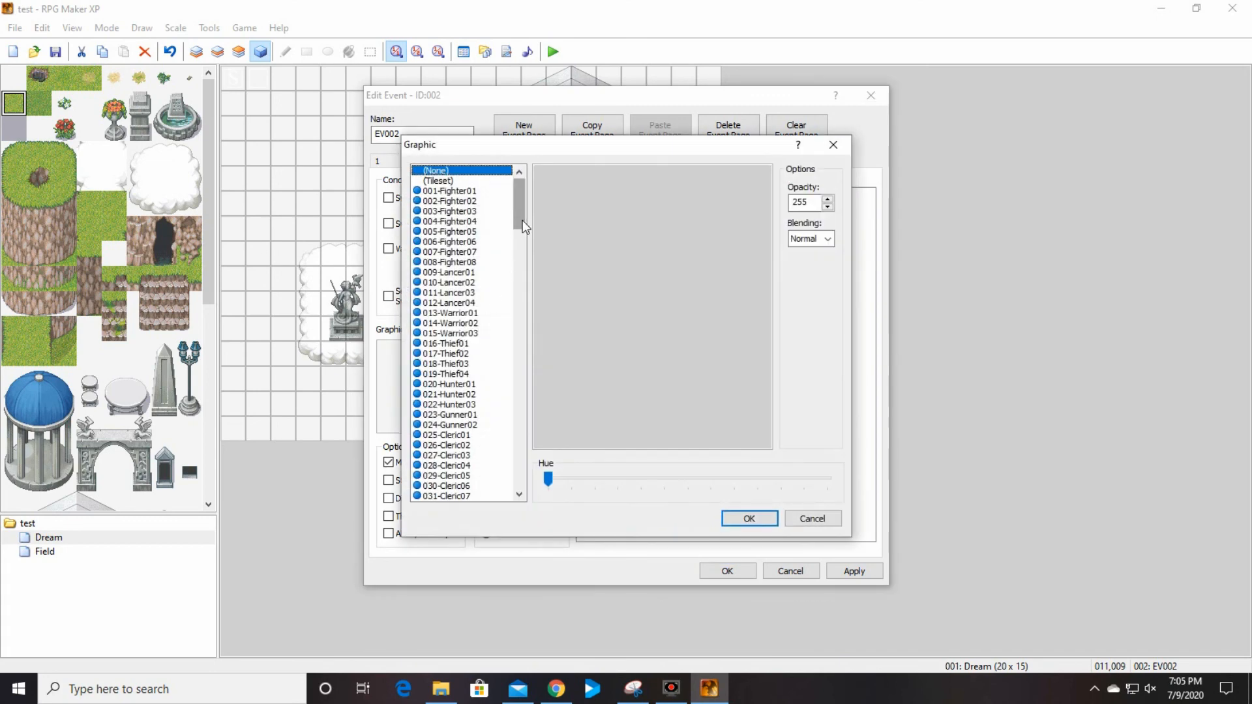
pyautogui.moveTo(523, 226); pyautogui.dragTo(526, 332)
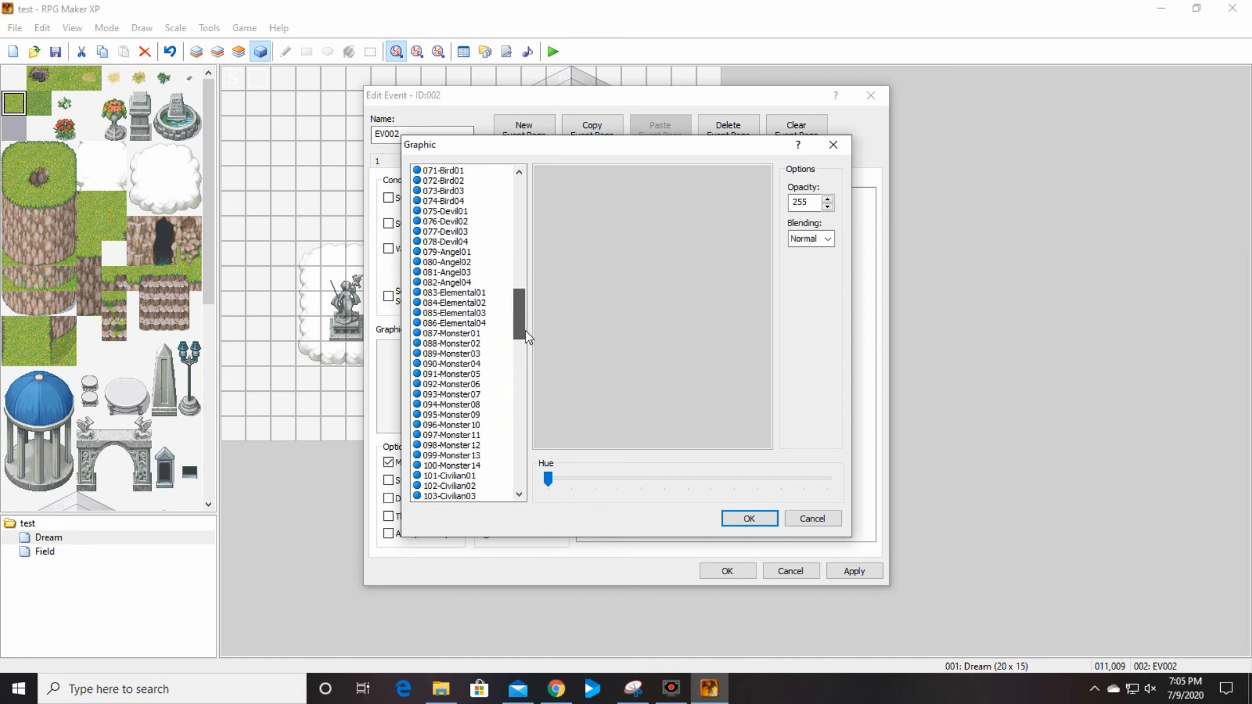
pyautogui.click(479, 304)
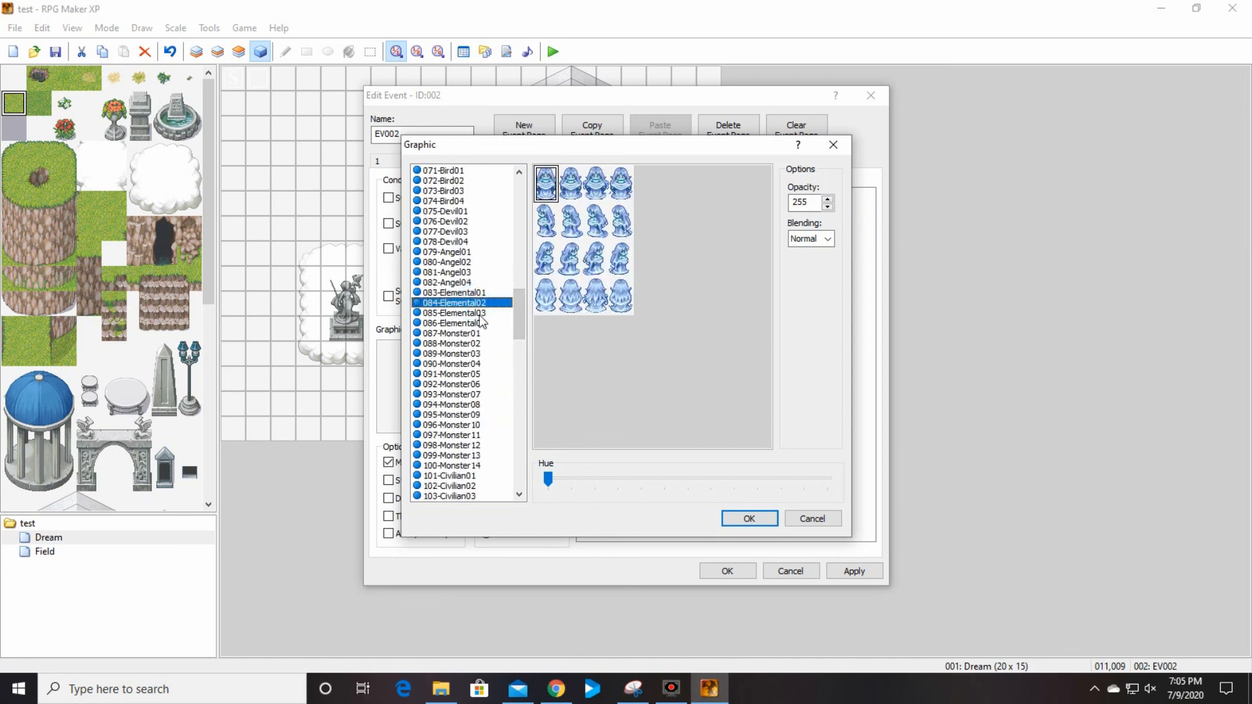
pyautogui.click(481, 315)
pyautogui.click(481, 324)
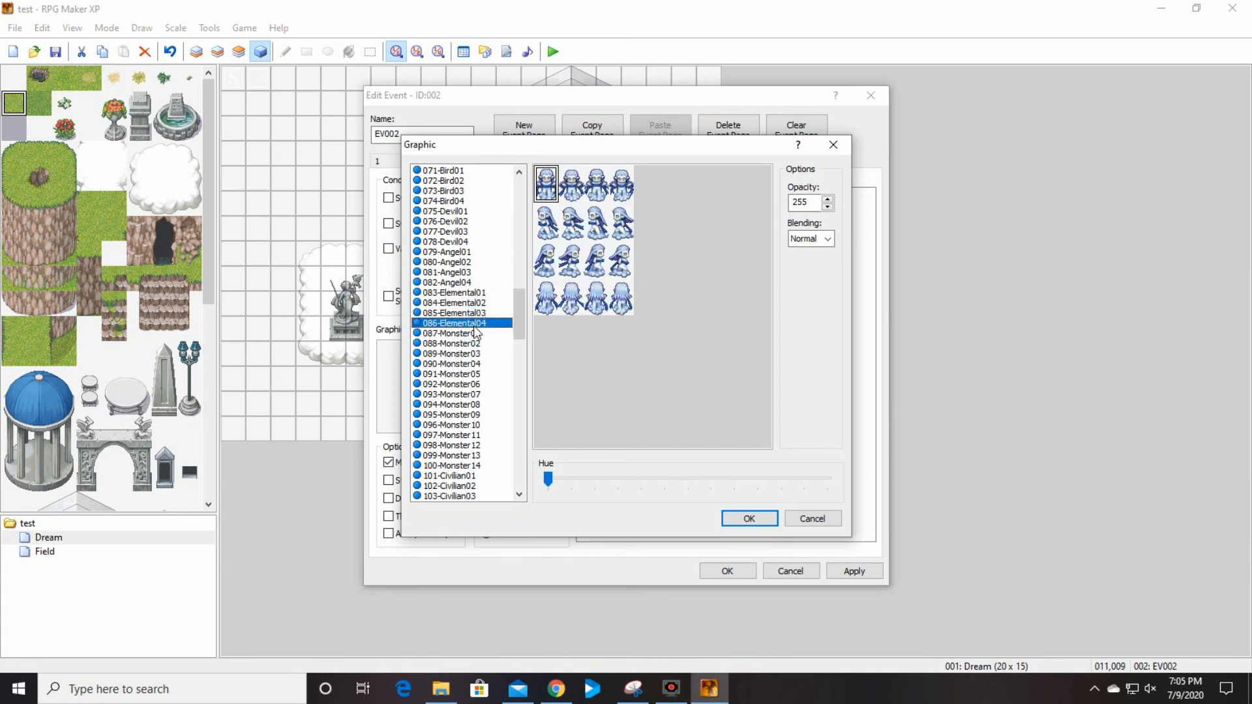
pyautogui.click(750, 519)
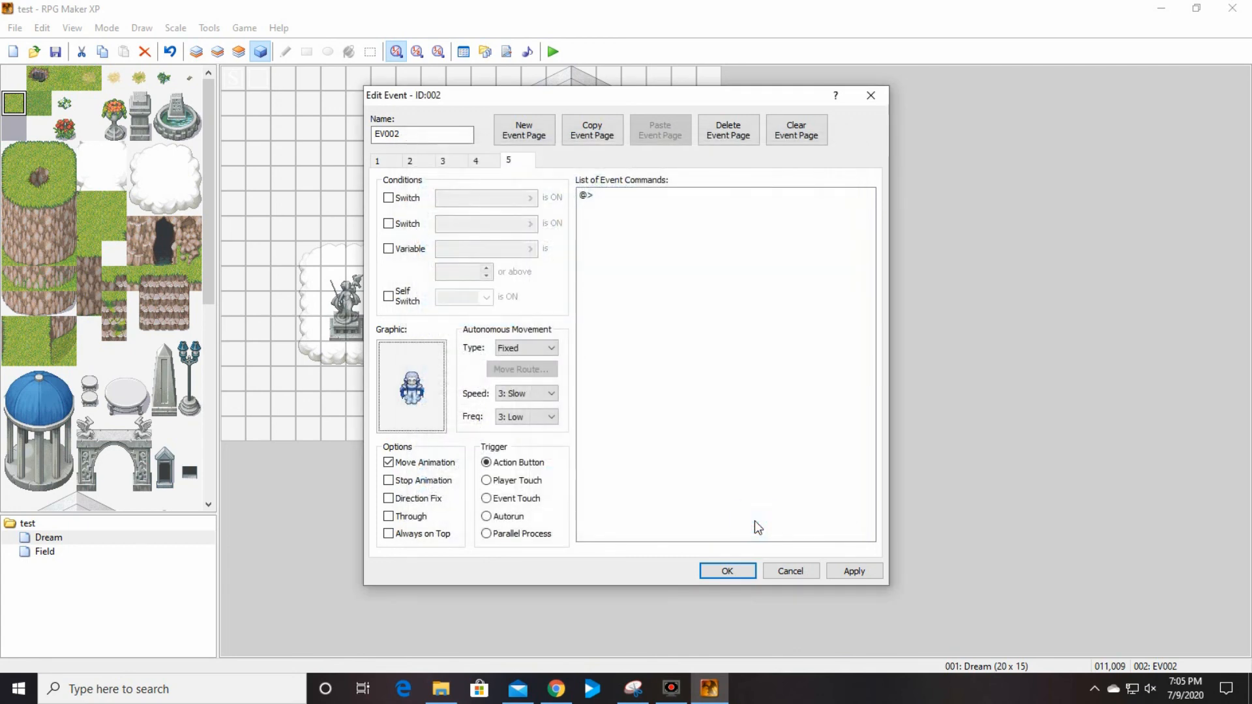
# Make page 5 conditional on switches 0002: Cat and 0005: Air, and set its trigger to Parallel Process
pyautogui.click(389, 198)
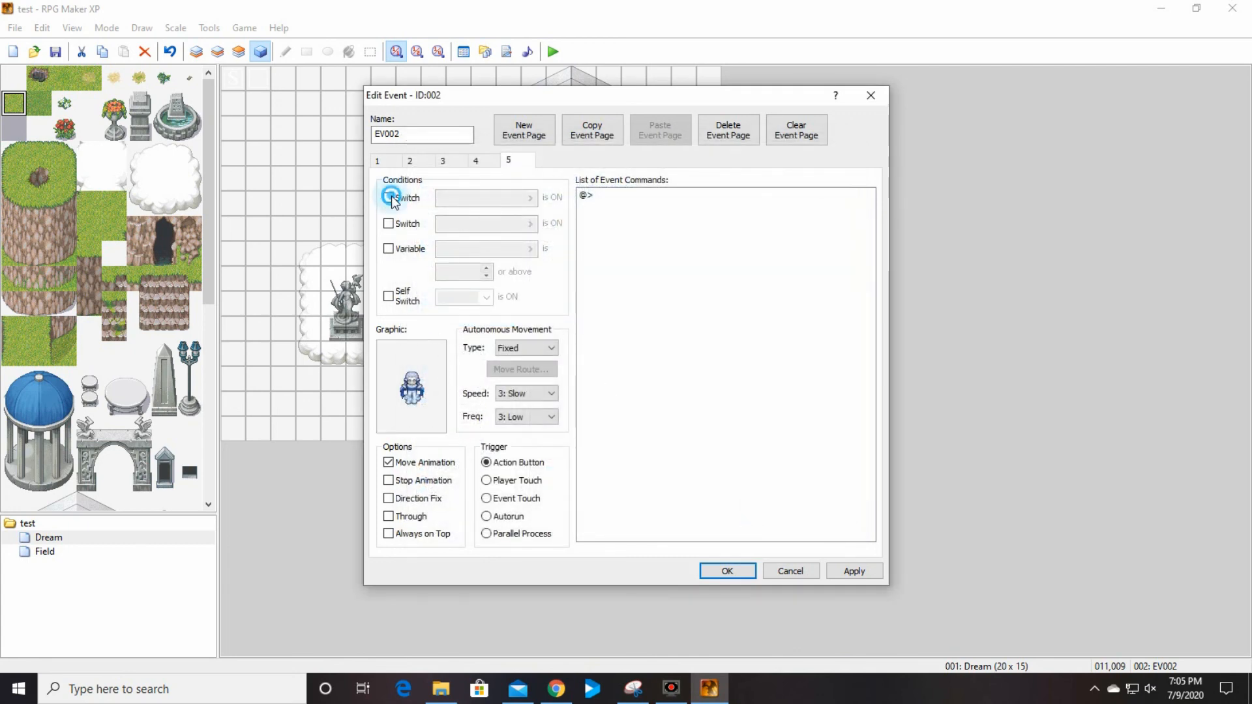
pyautogui.click(531, 198)
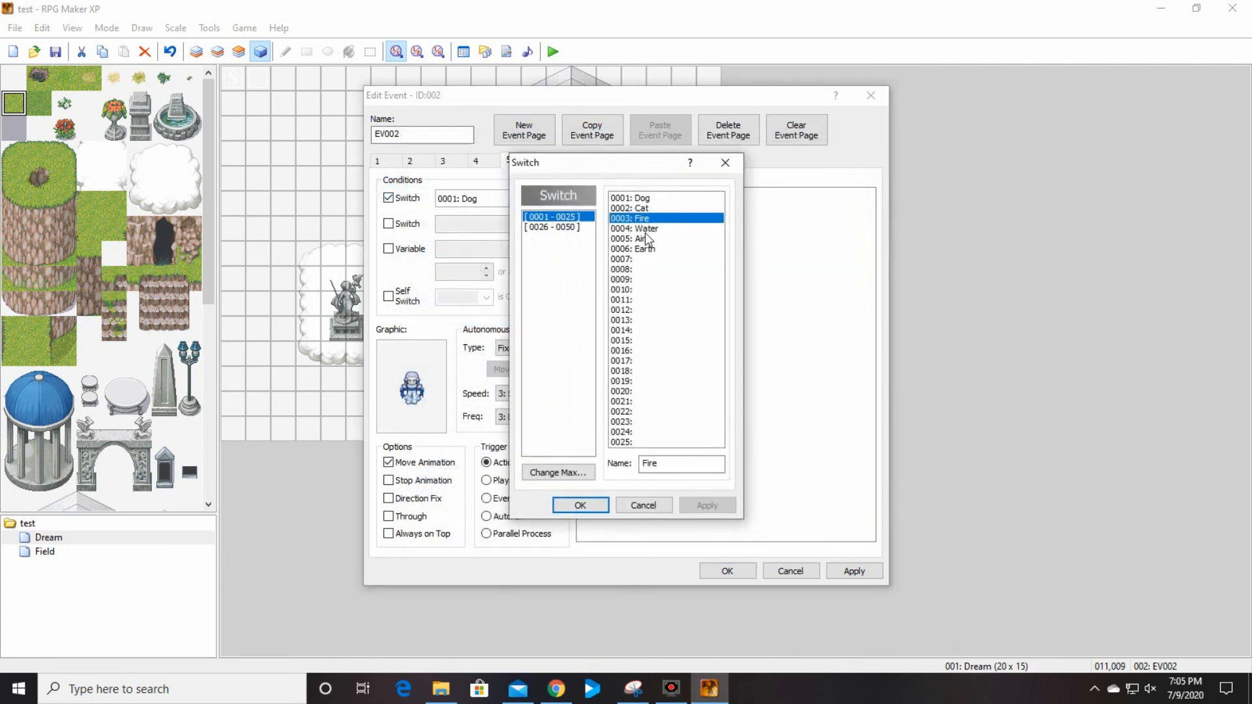
pyautogui.click(656, 208)
pyautogui.click(587, 503)
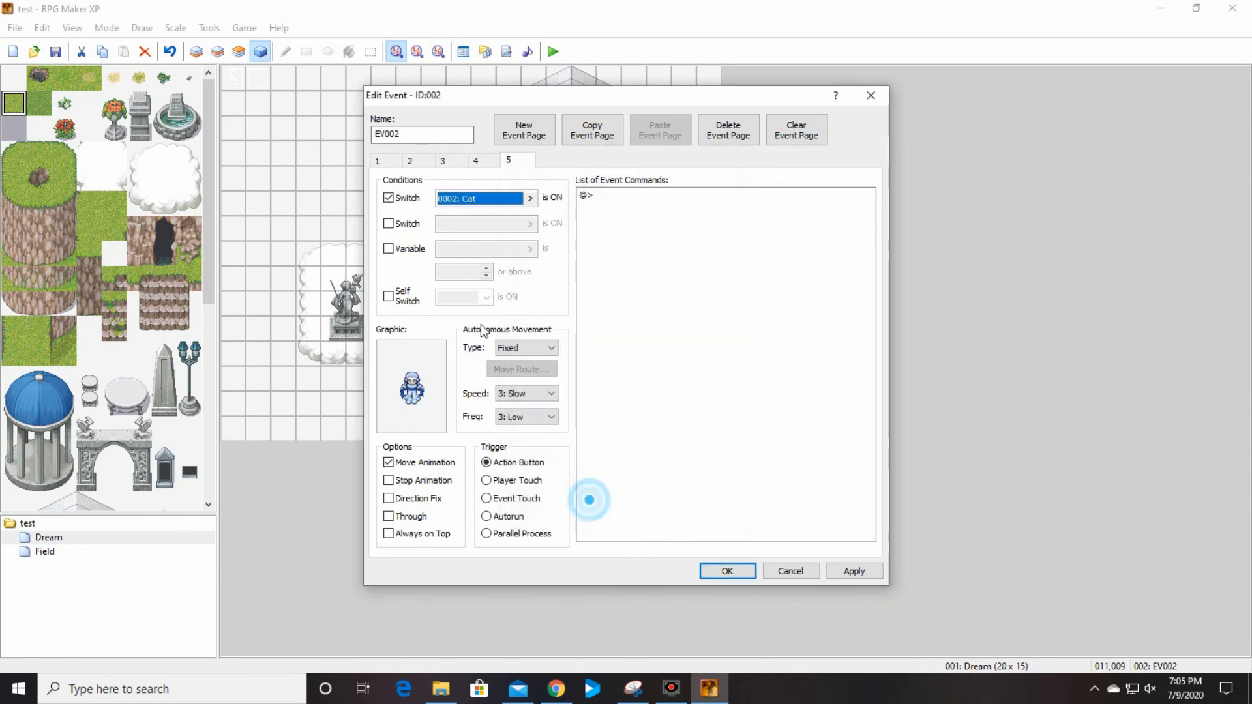
pyautogui.click(388, 224)
pyautogui.click(530, 223)
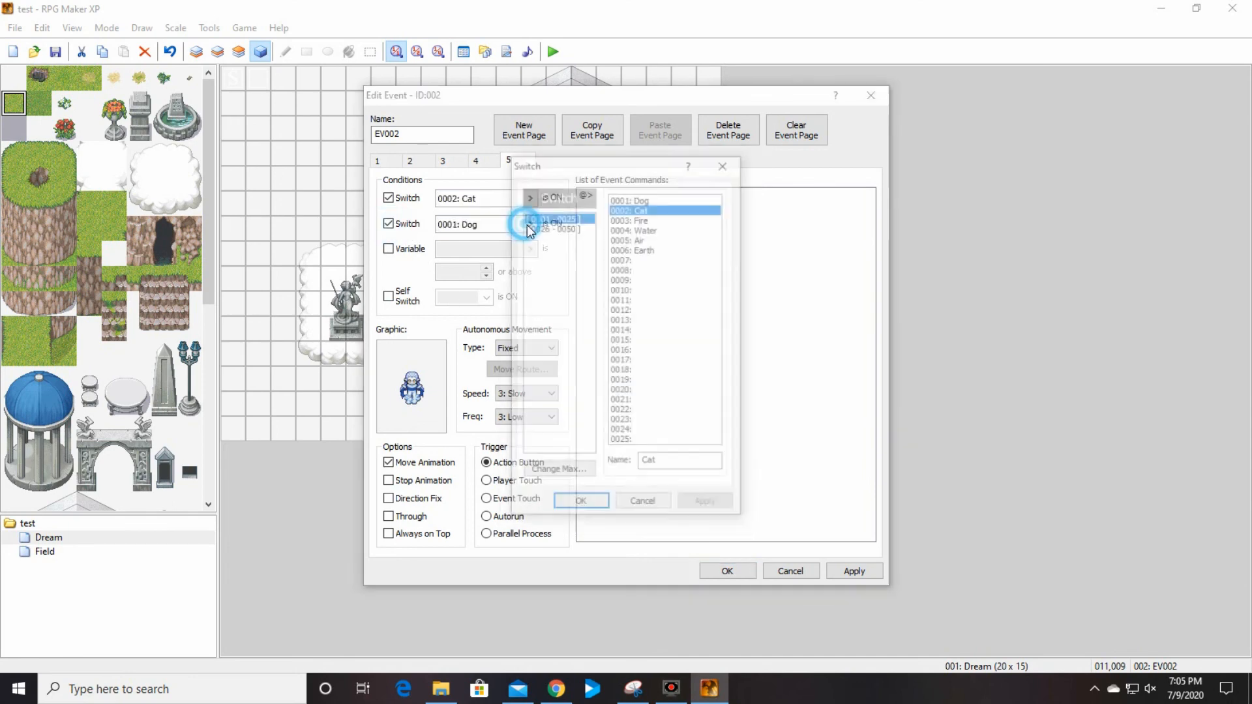
pyautogui.click(667, 238)
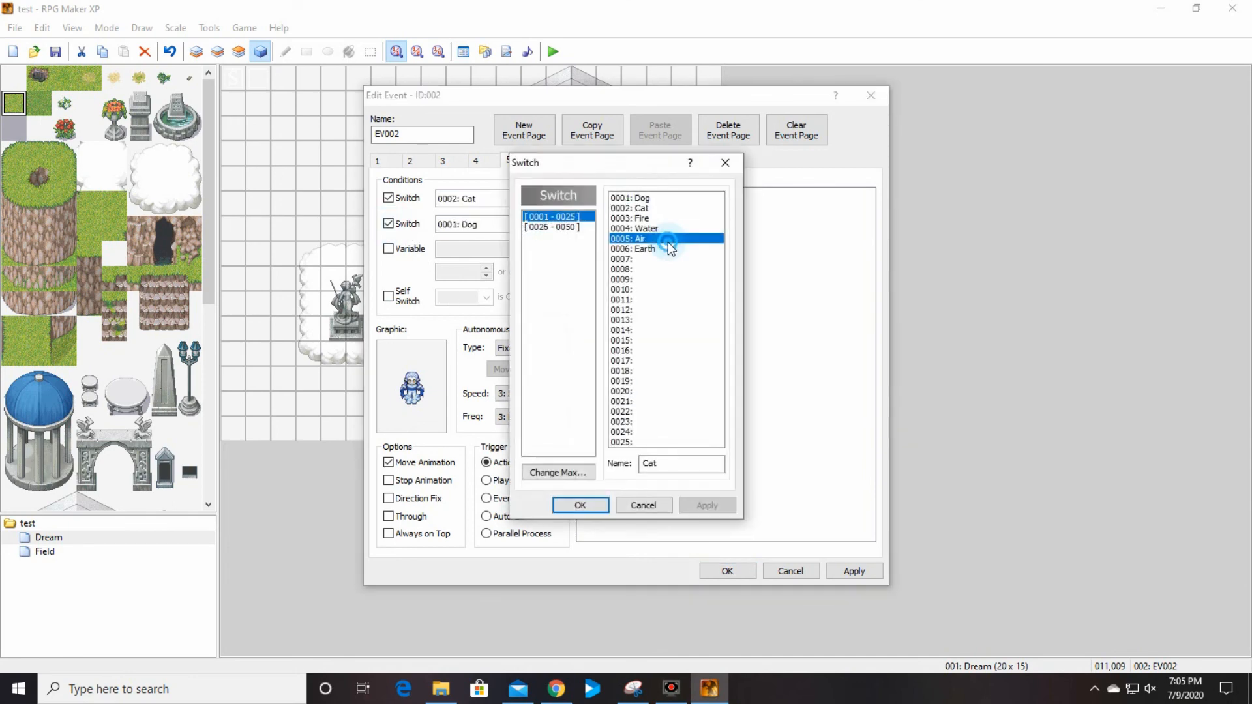
pyautogui.click(580, 505)
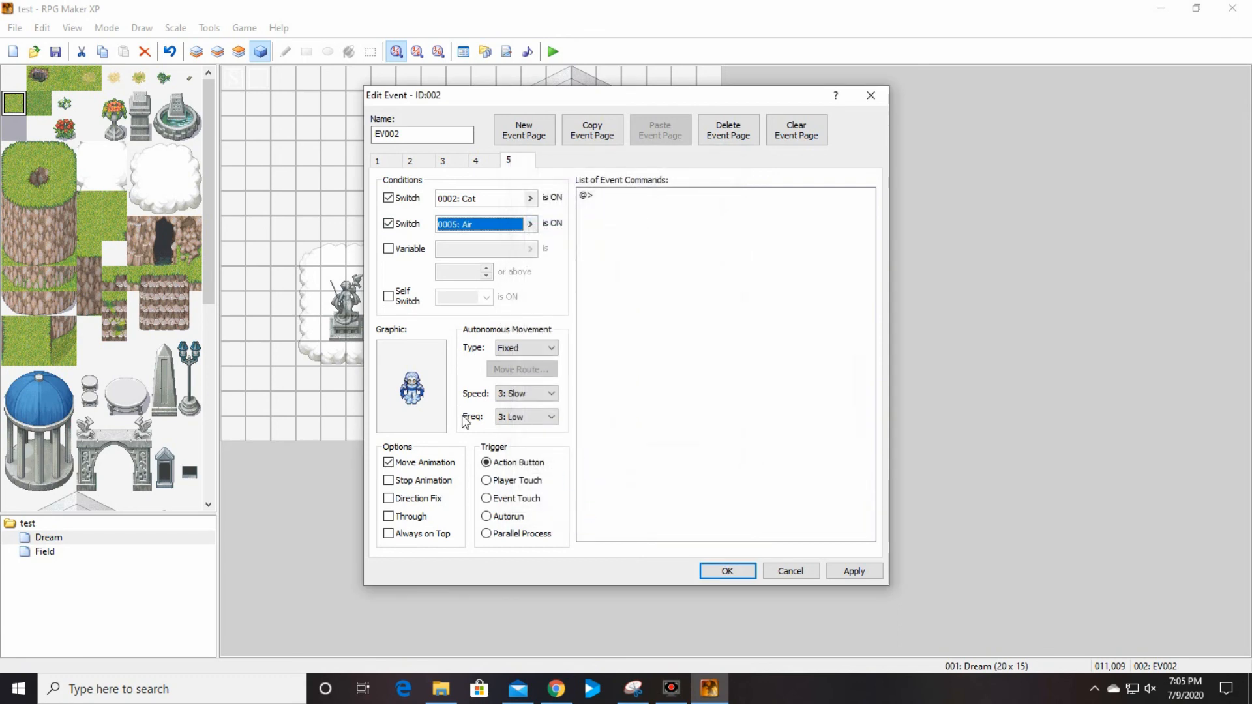
pyautogui.click(487, 534)
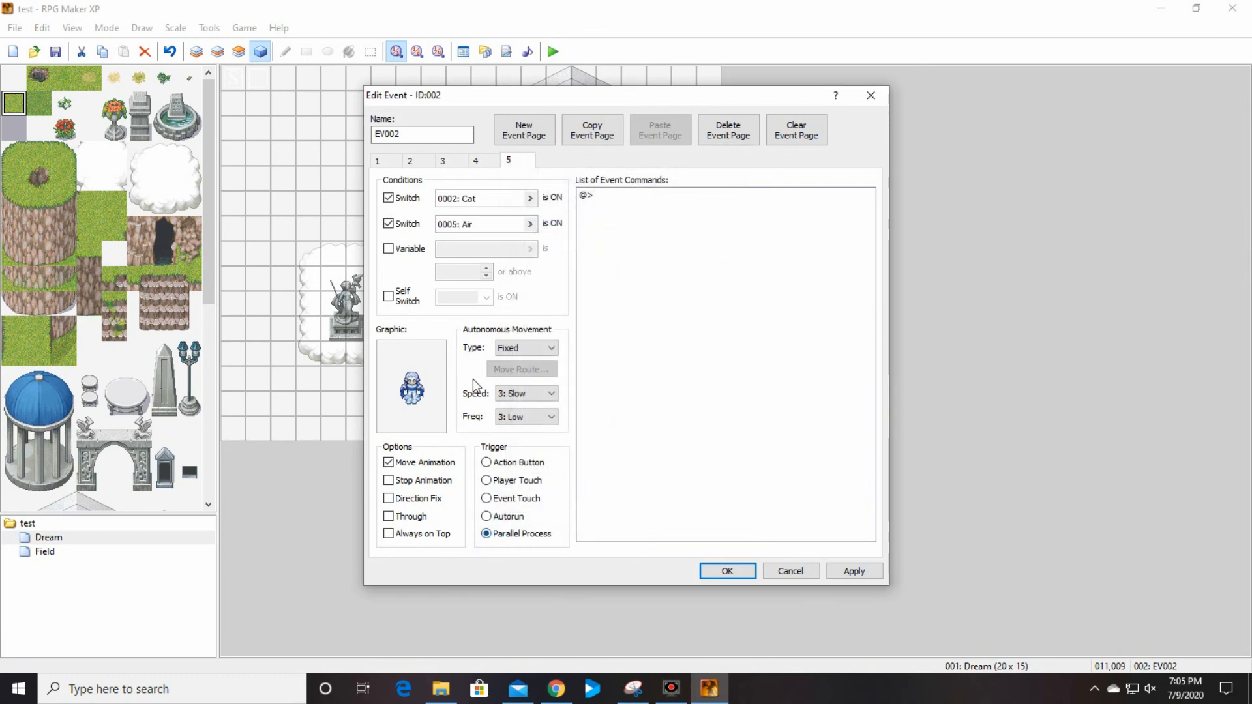
# Add page 6 to EV002 with switches 0001: Dog and 0004: Water as conditions and a Parallel Process trigger
pyautogui.click(529, 137)
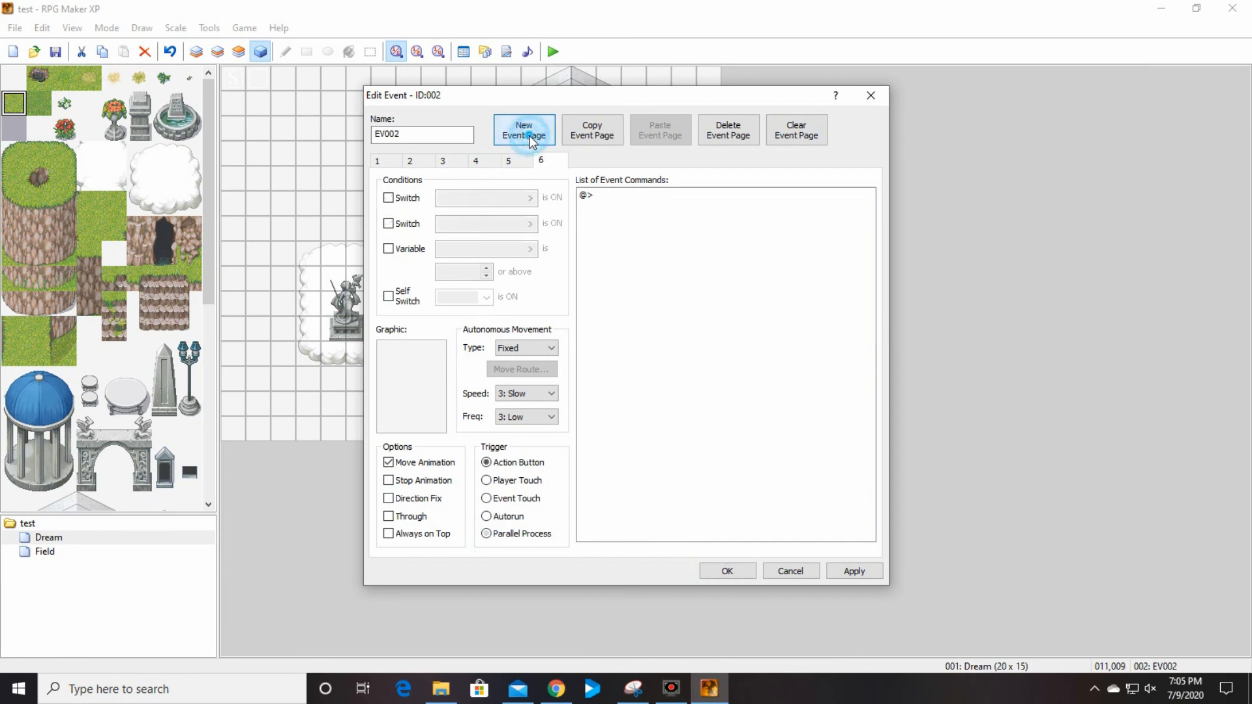
pyautogui.click(390, 199)
pyautogui.click(389, 224)
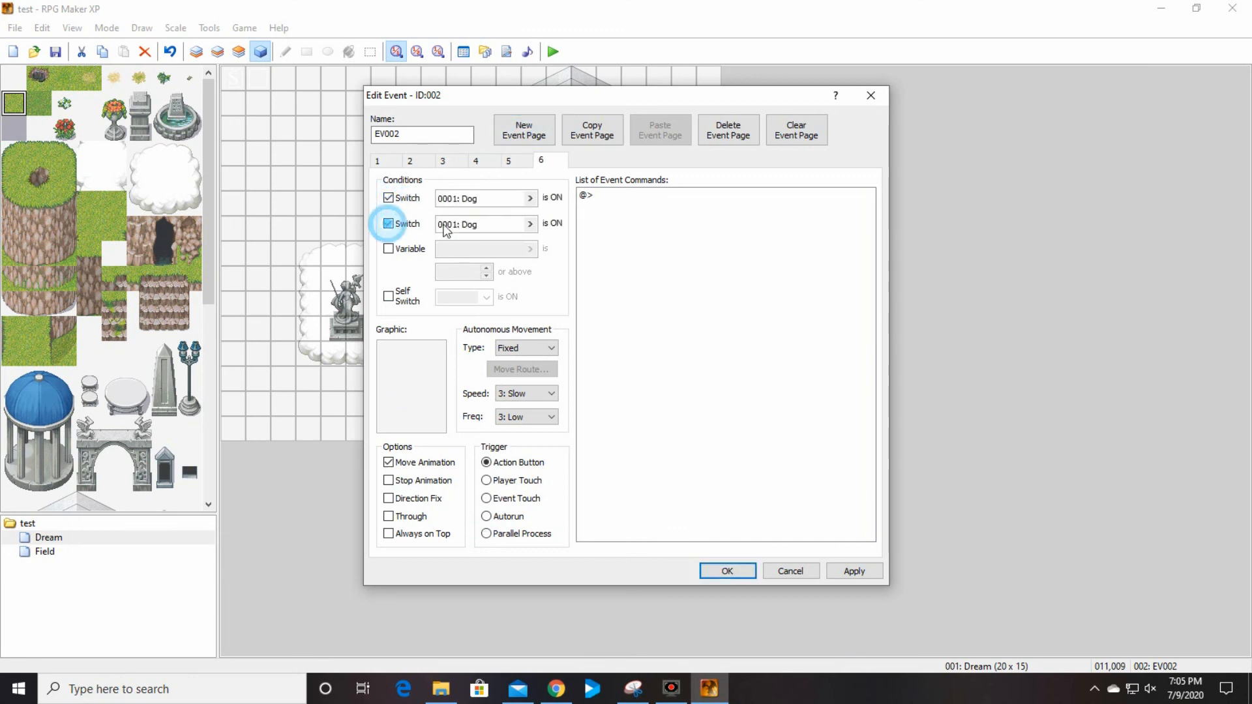
pyautogui.click(531, 224)
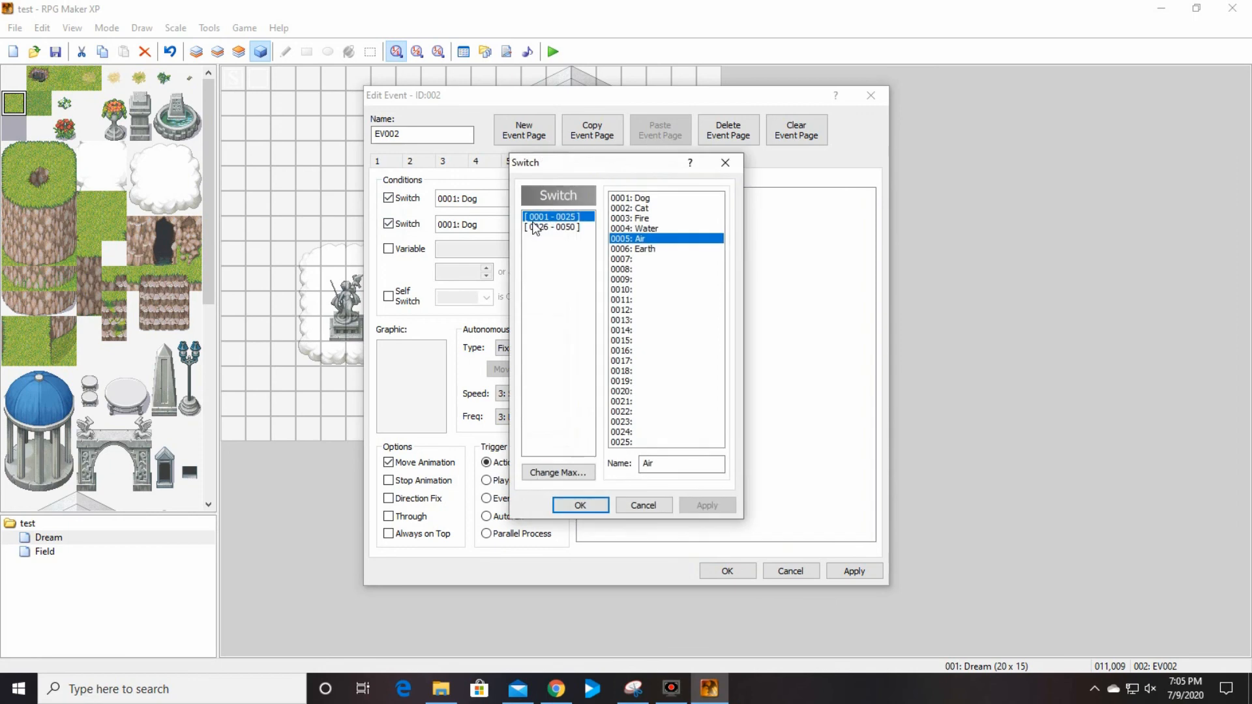
pyautogui.click(649, 229)
pyautogui.click(597, 506)
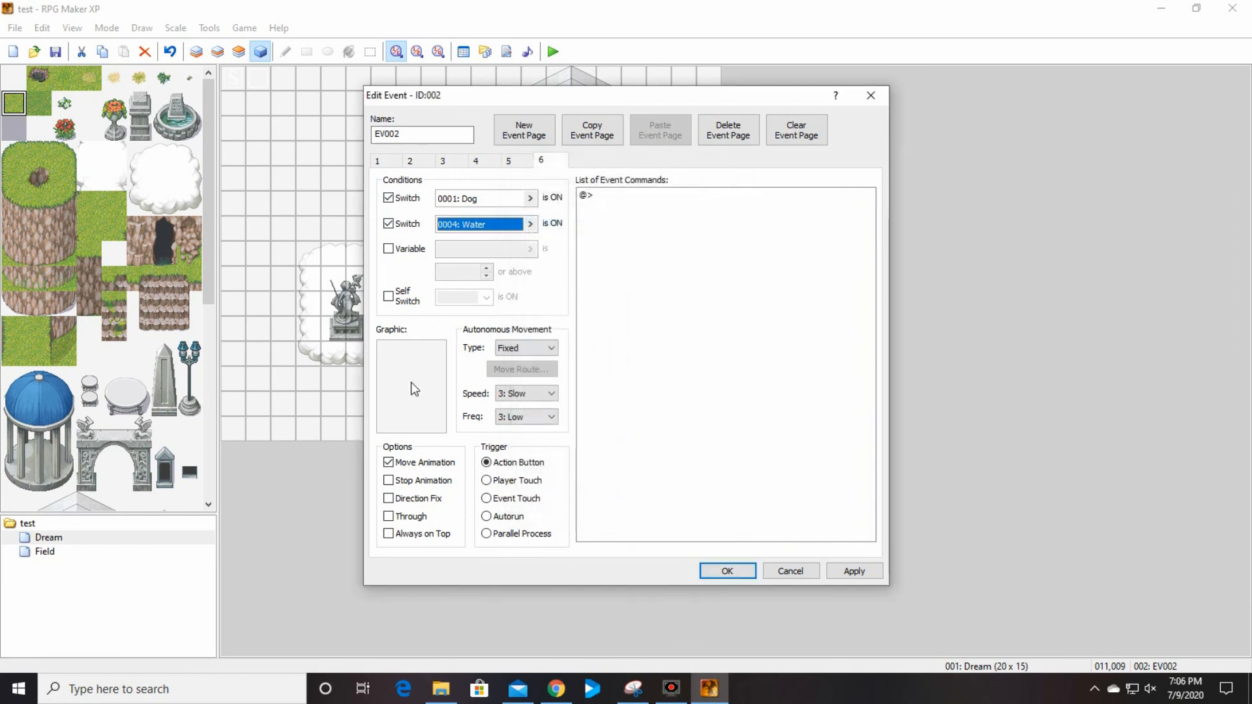
pyautogui.click(487, 534)
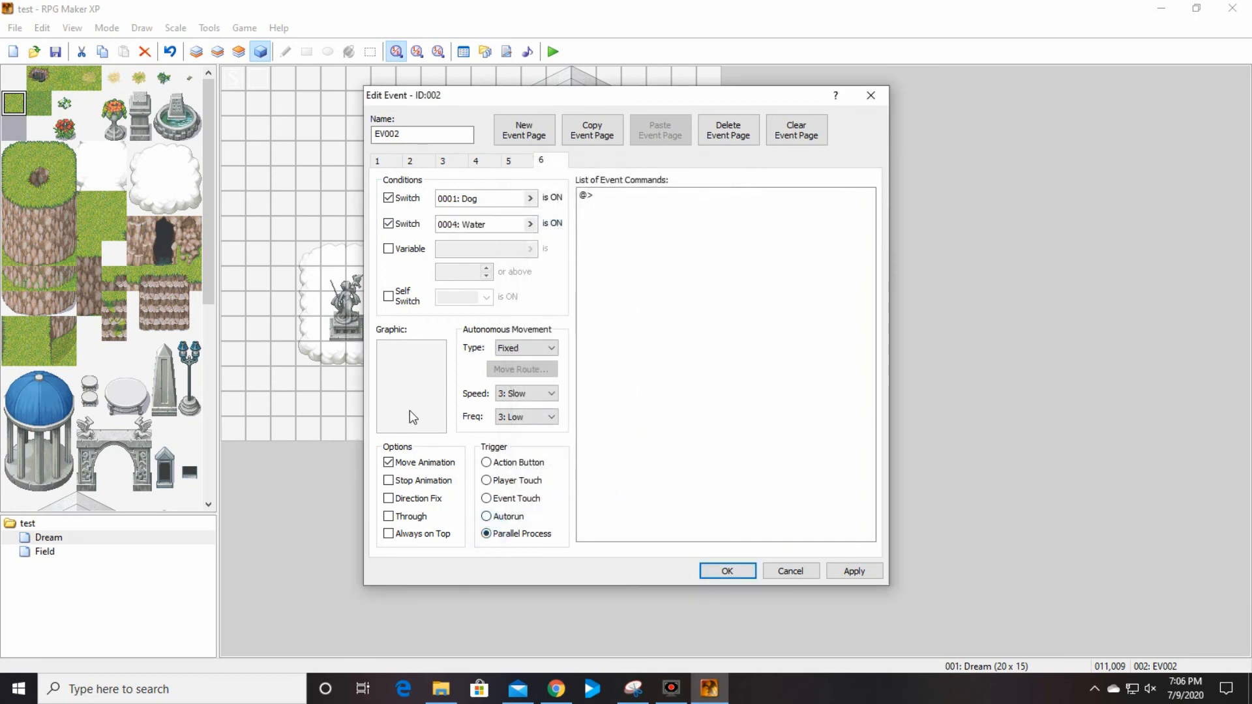
# Give page 6 the water graphic 084-Elemental02
pyautogui.doubleClick(411, 413)
pyautogui.moveTo(516, 215); pyautogui.dragTo(519, 364)
pyautogui.scroll(1, 478, 295)
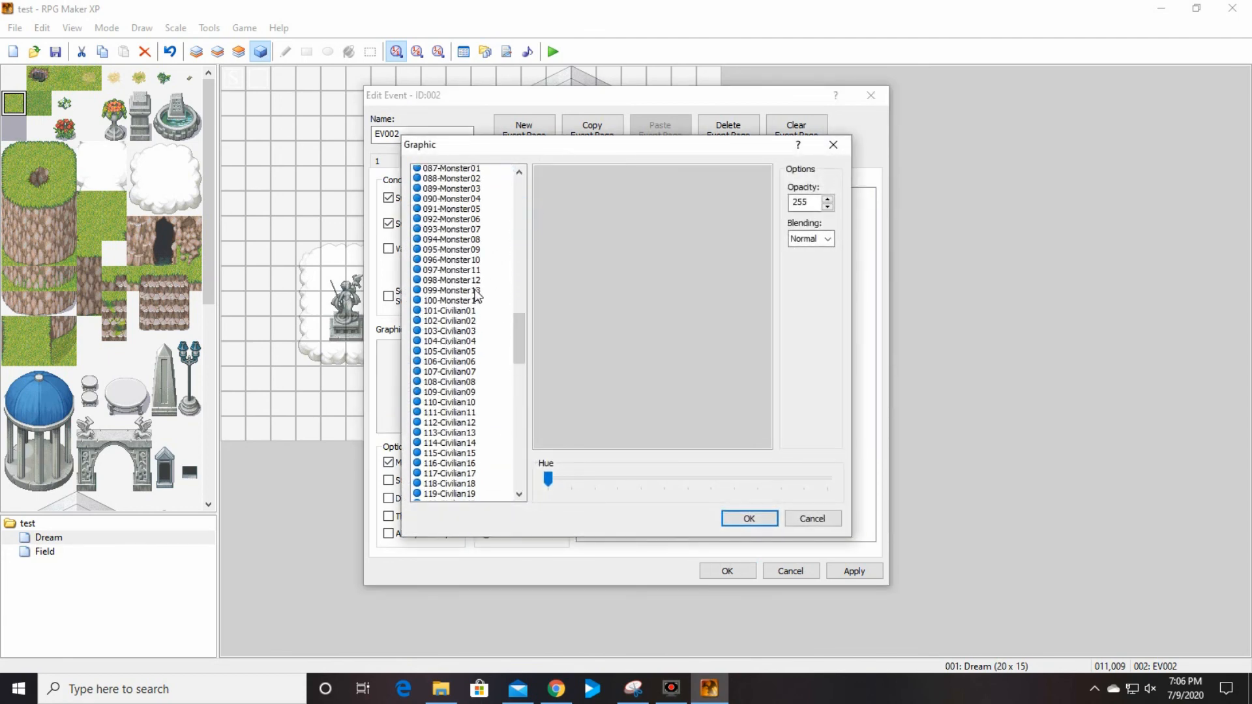
pyautogui.scroll(2, 478, 295)
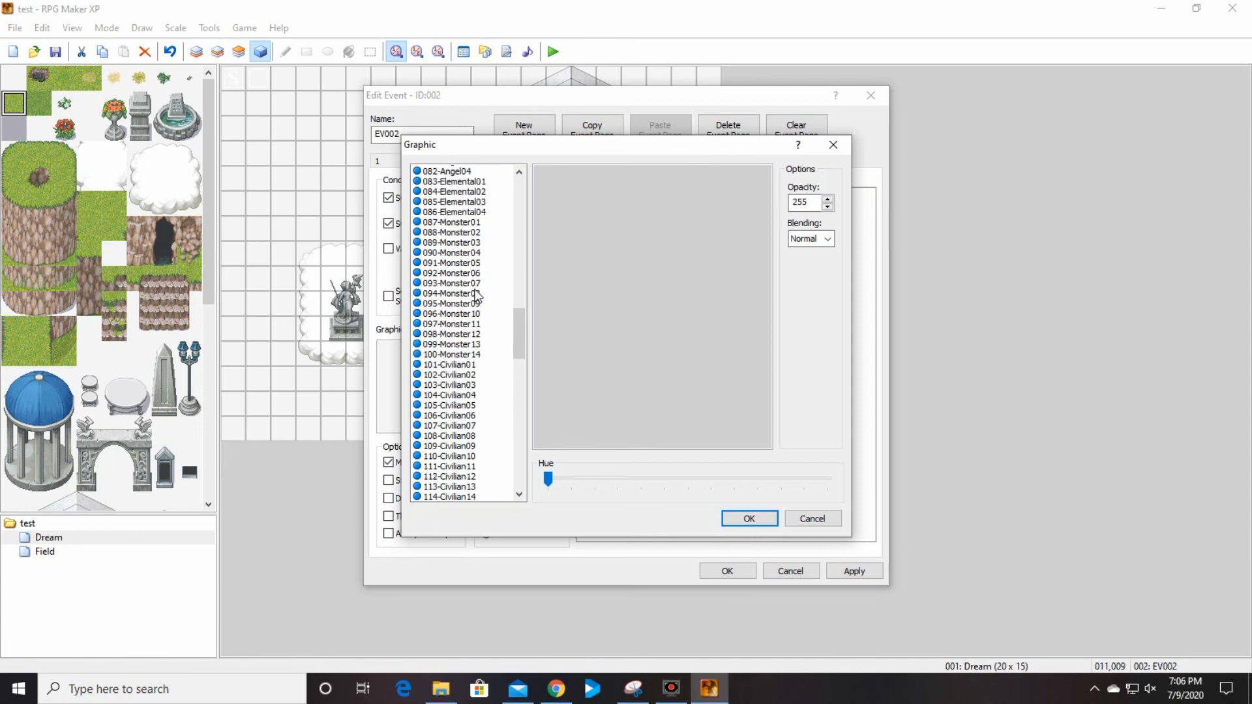
pyautogui.click(456, 190)
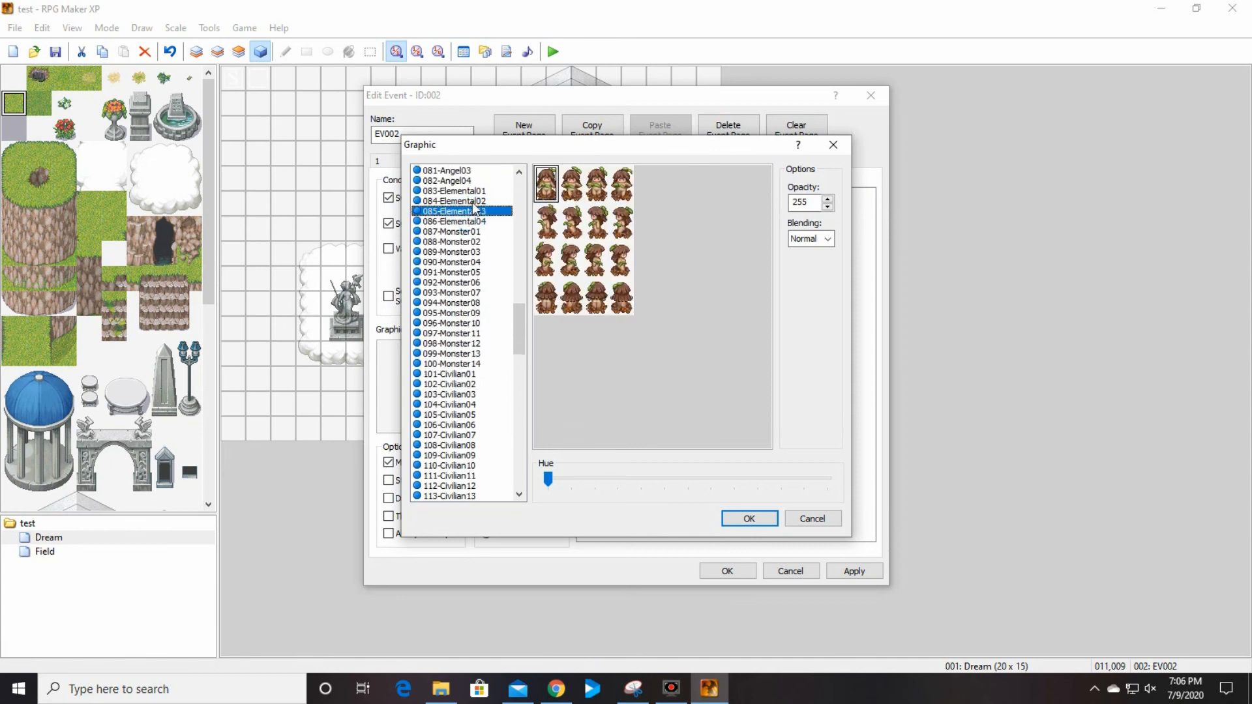
pyautogui.click(457, 201)
pyautogui.click(748, 519)
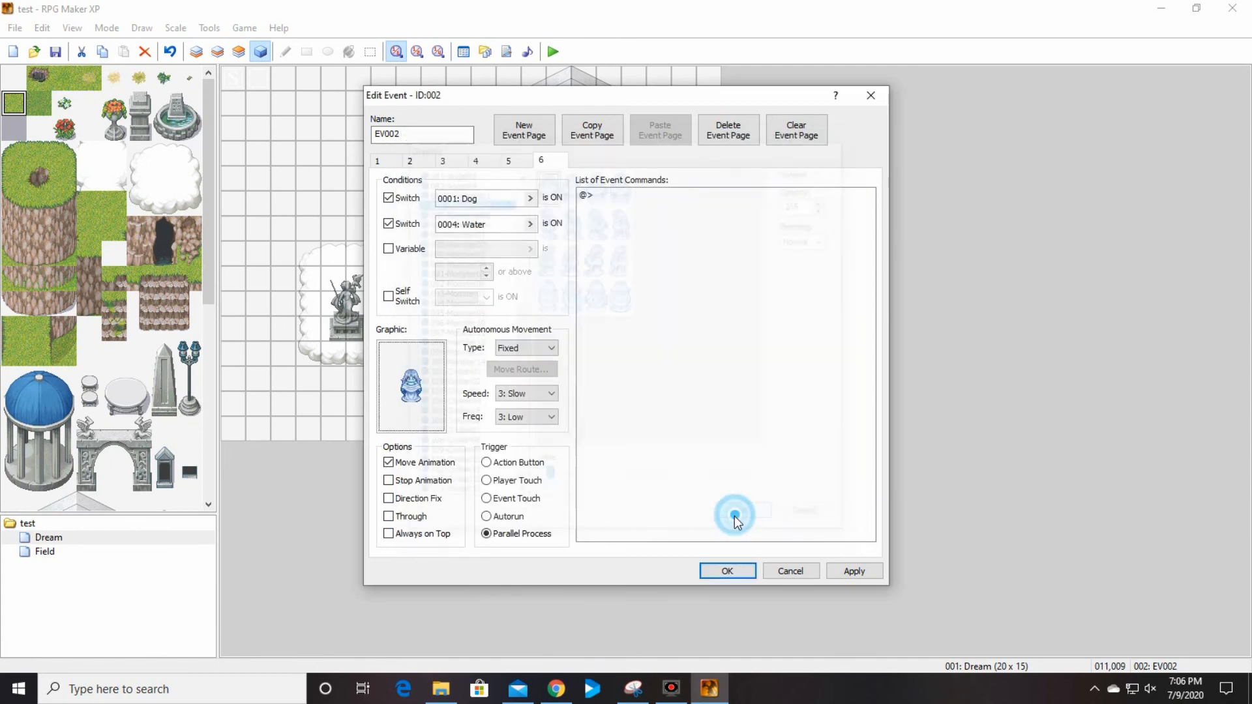
# Add page 7 to EV002 and give it the earth graphic 085-Elemental03
pyautogui.click(539, 134)
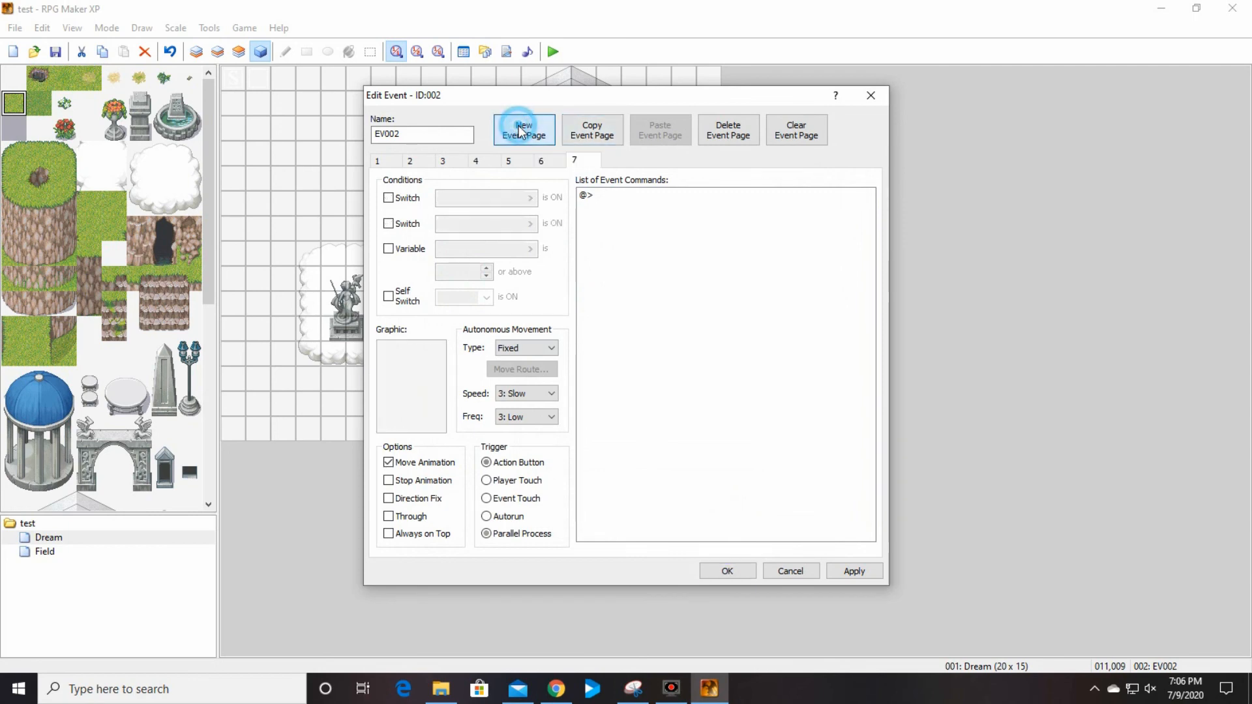
pyautogui.doubleClick(430, 390)
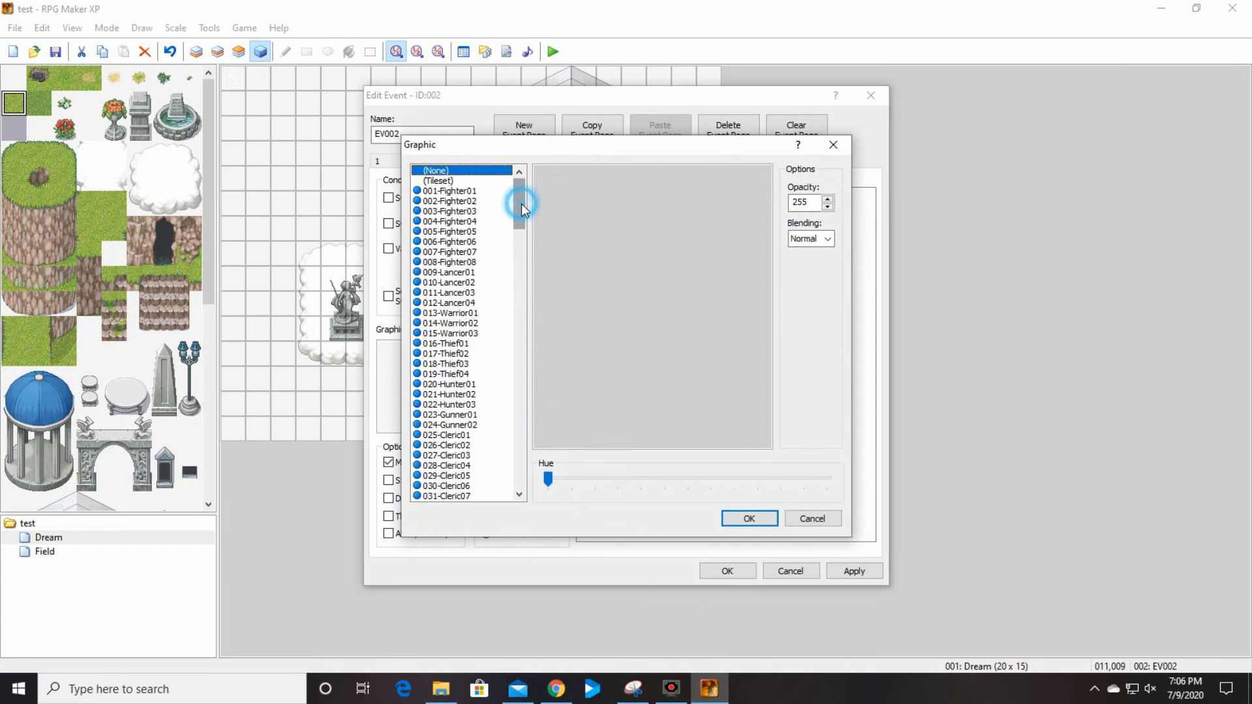
pyautogui.moveTo(522, 204); pyautogui.dragTo(523, 317)
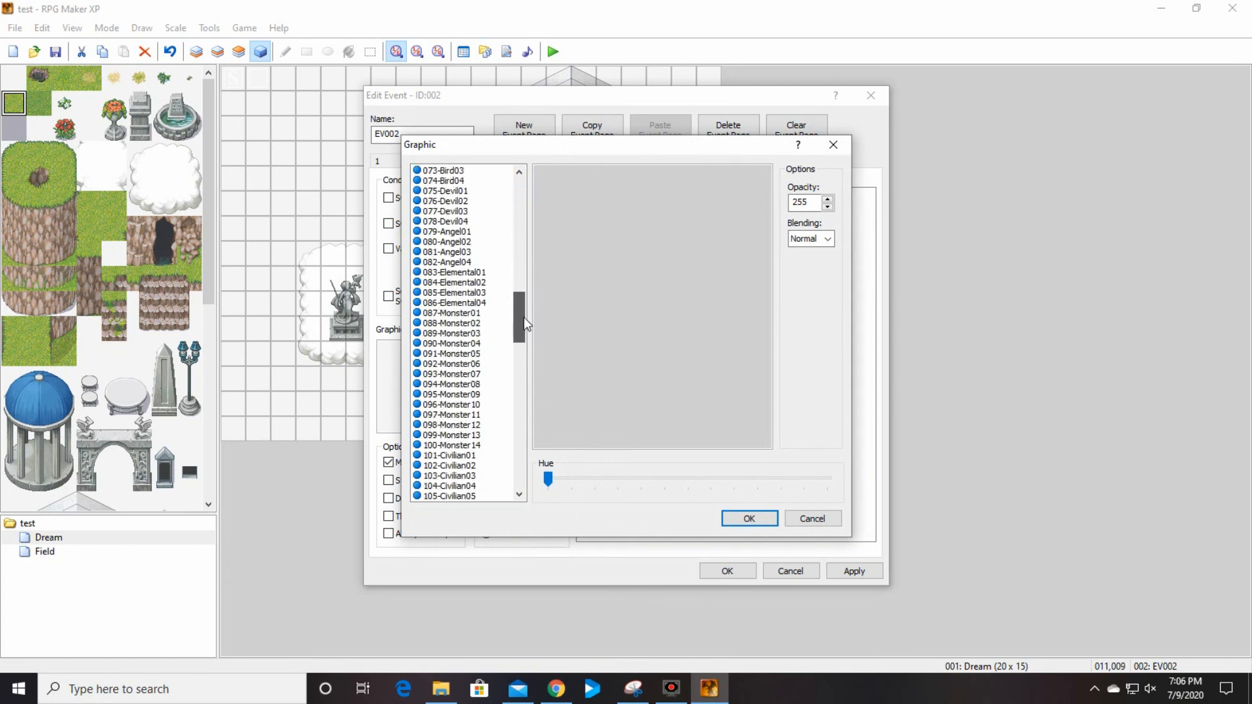
pyautogui.click(477, 303)
pyautogui.click(478, 293)
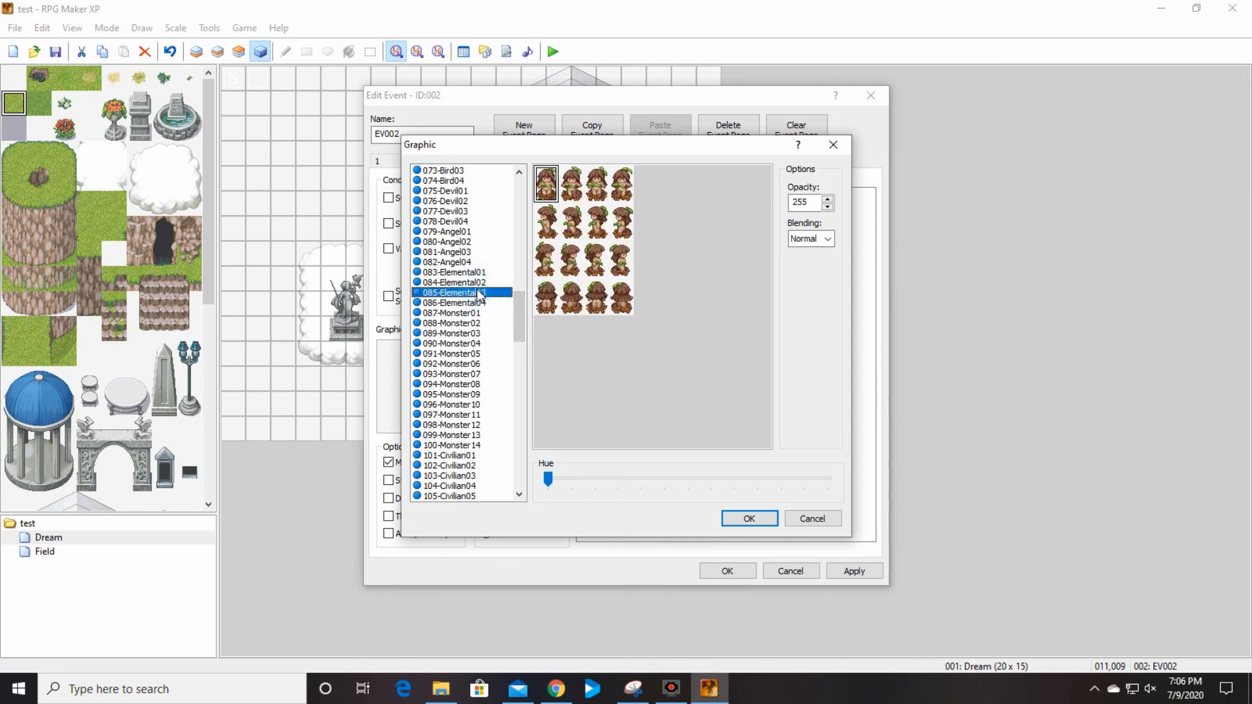
pyautogui.click(750, 519)
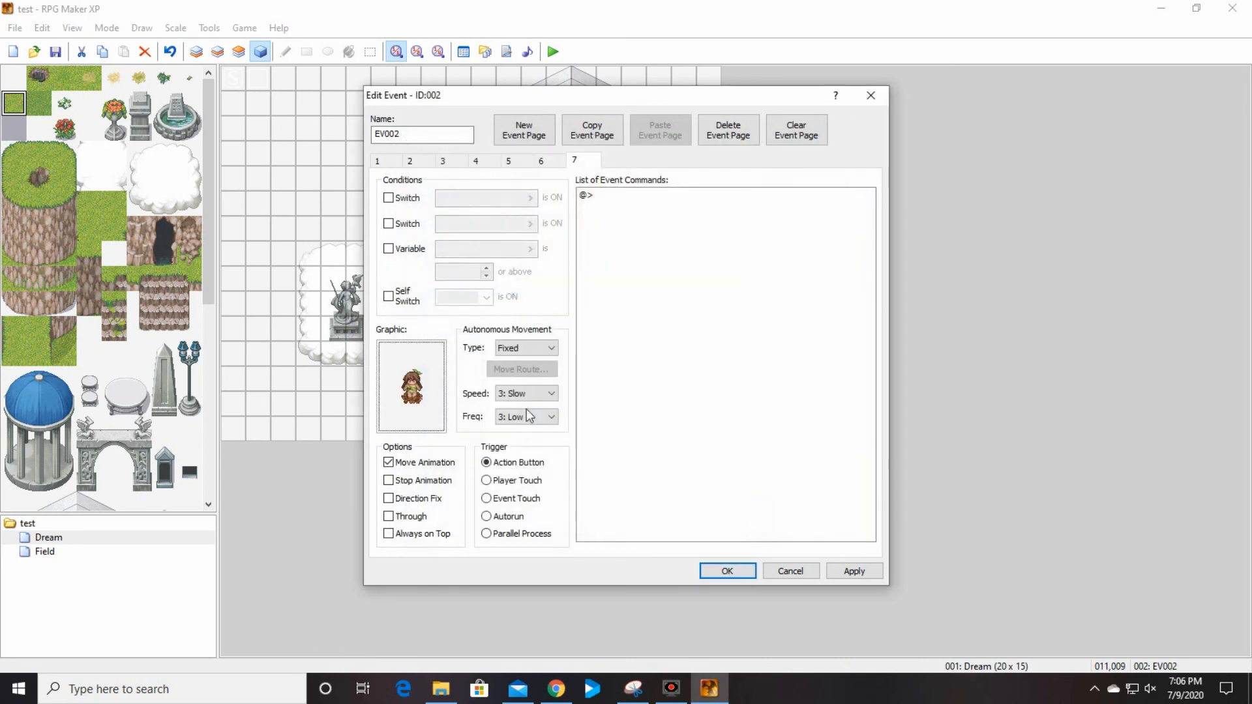
# Make page 7 conditional on switches 0002: Cat and 0006: Earth, set its trigger to Parallel Process, and save EV002
pyautogui.click(388, 198)
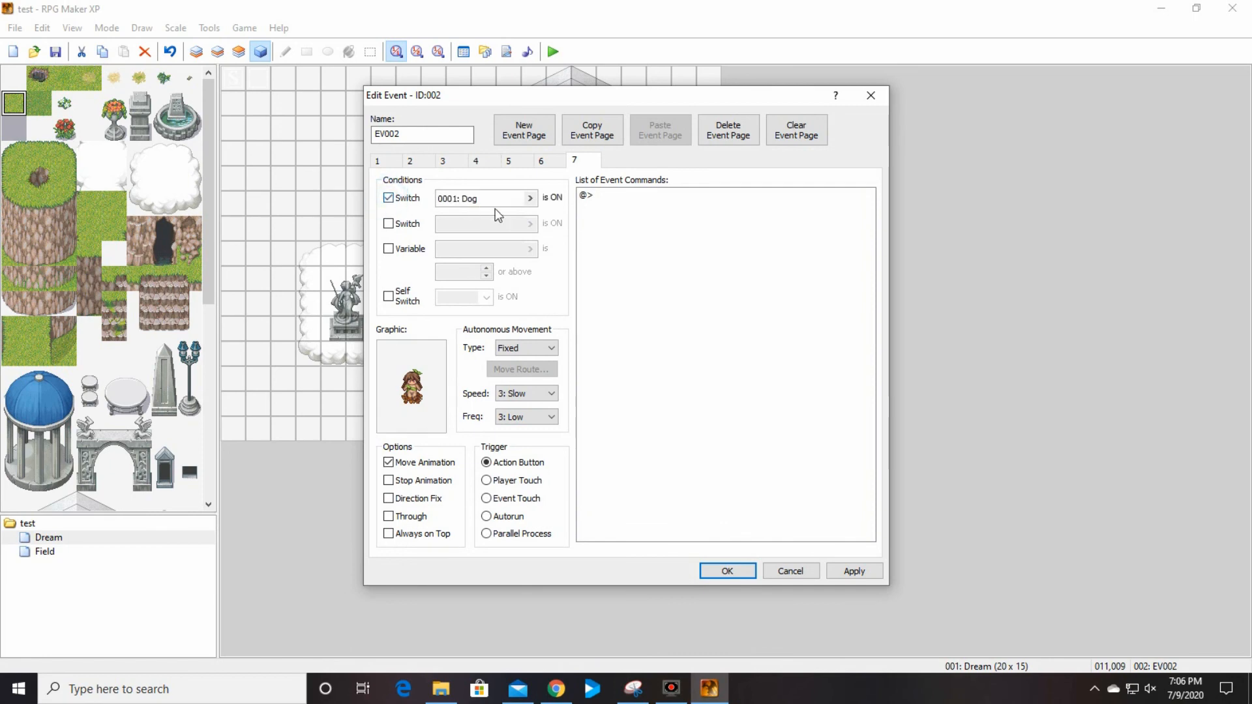
pyautogui.click(533, 198)
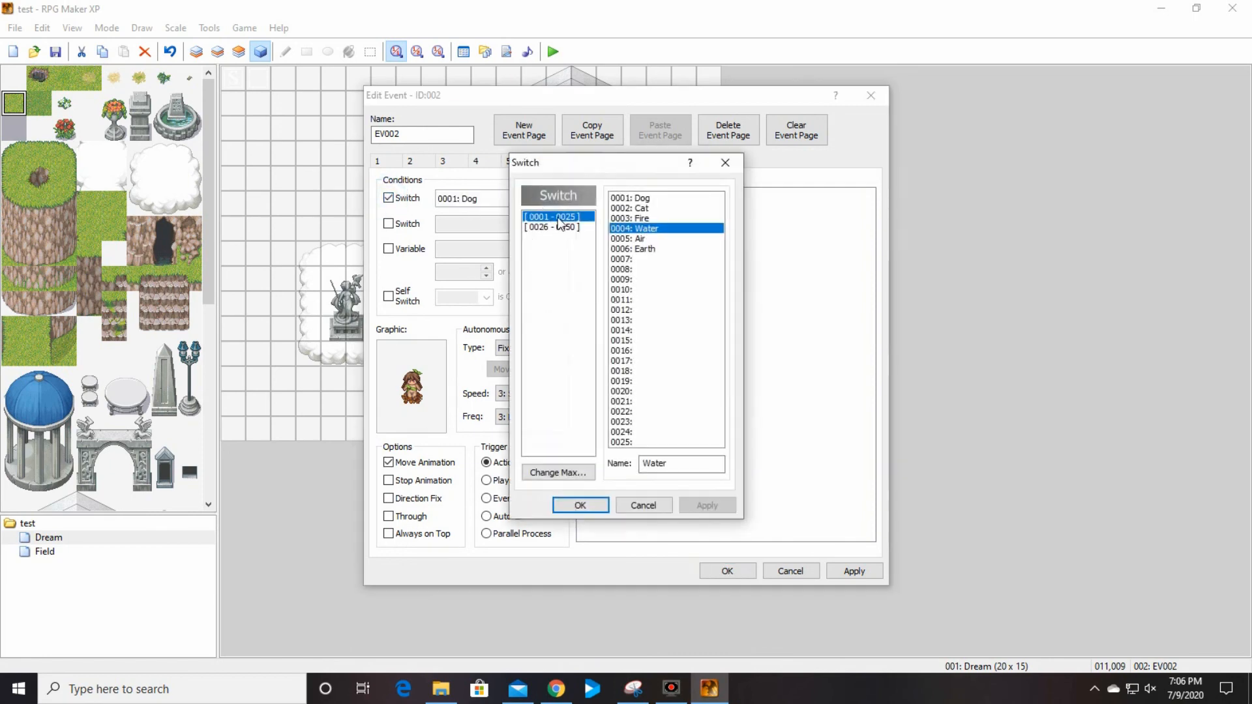
pyautogui.click(648, 207)
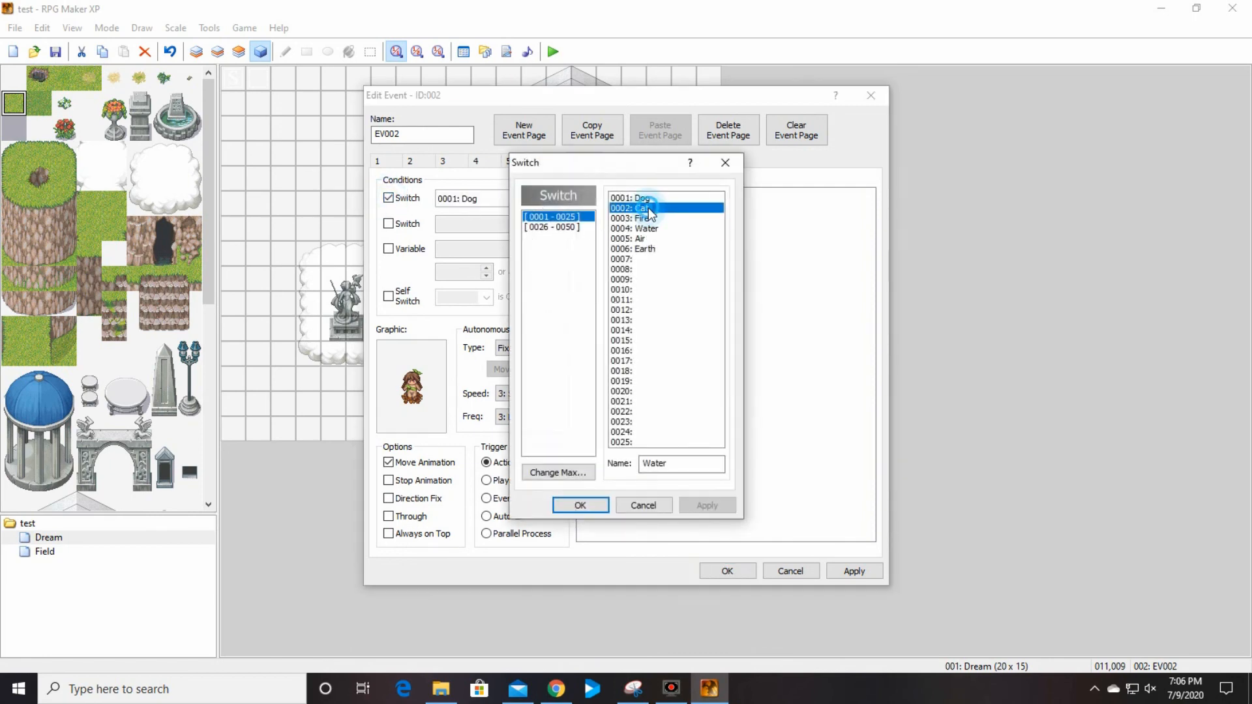
pyautogui.click(579, 505)
pyautogui.click(389, 223)
pyautogui.click(527, 229)
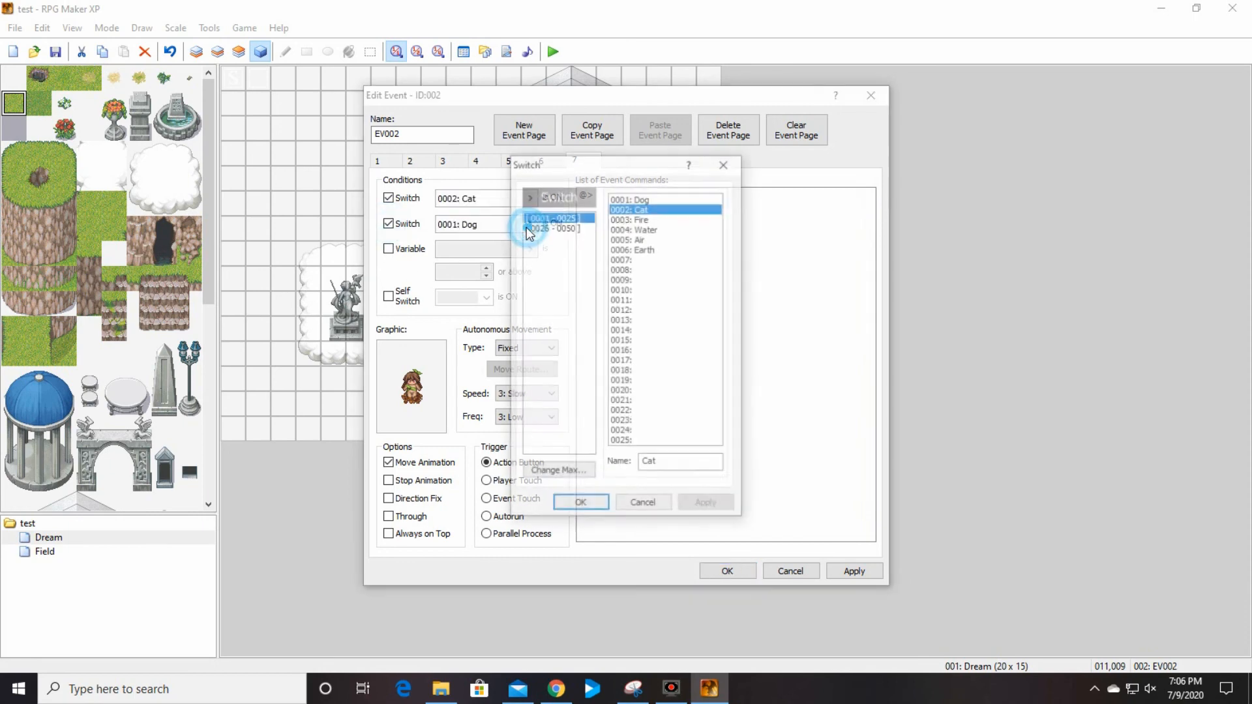
pyautogui.click(656, 249)
pyautogui.click(603, 506)
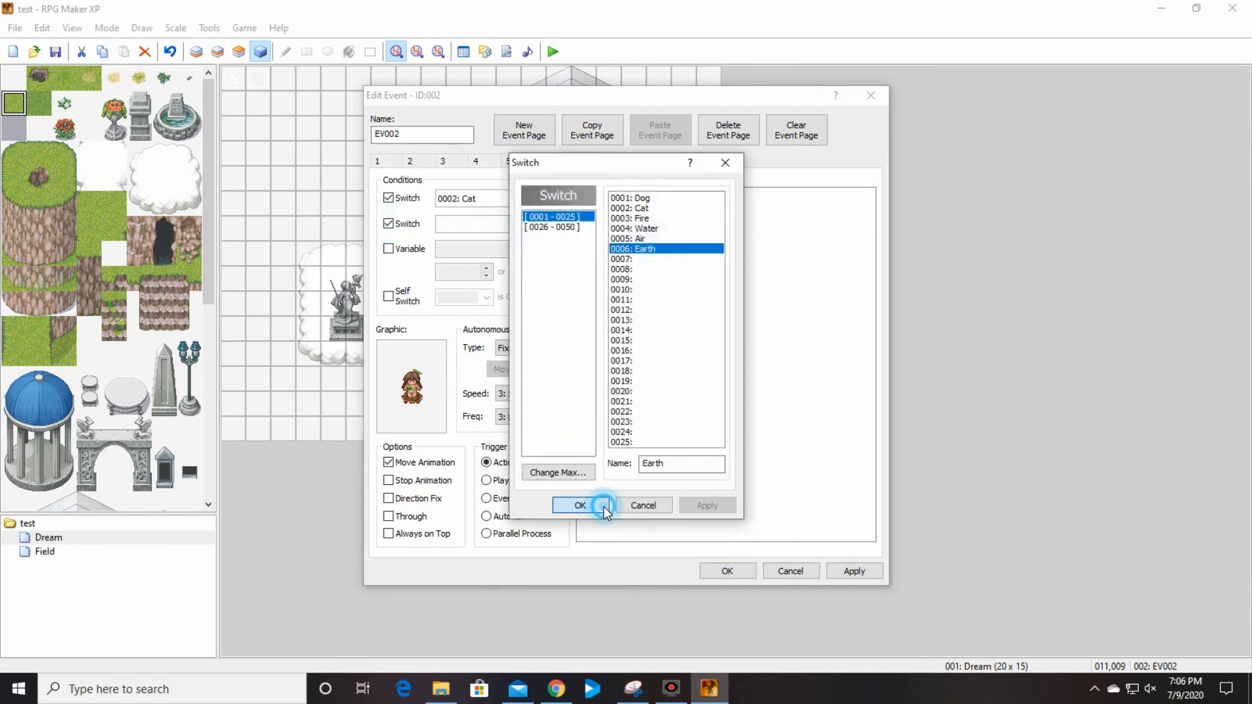
pyautogui.click(491, 535)
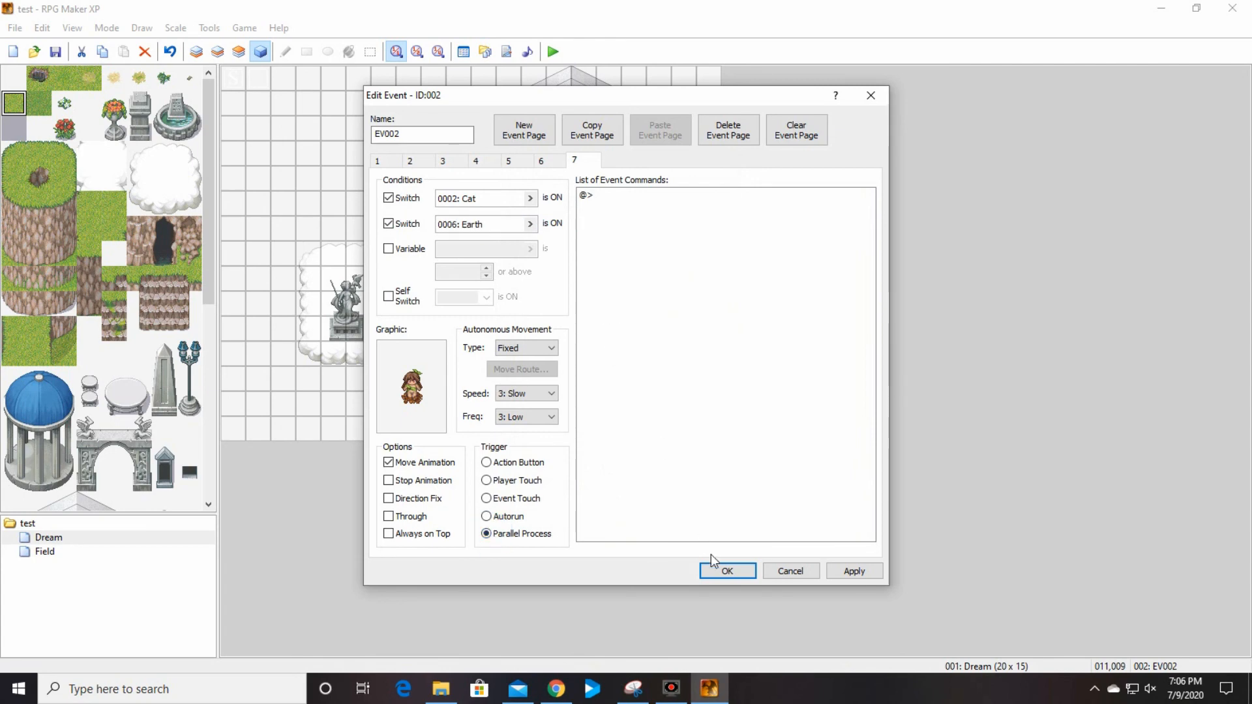
pyautogui.click(728, 571)
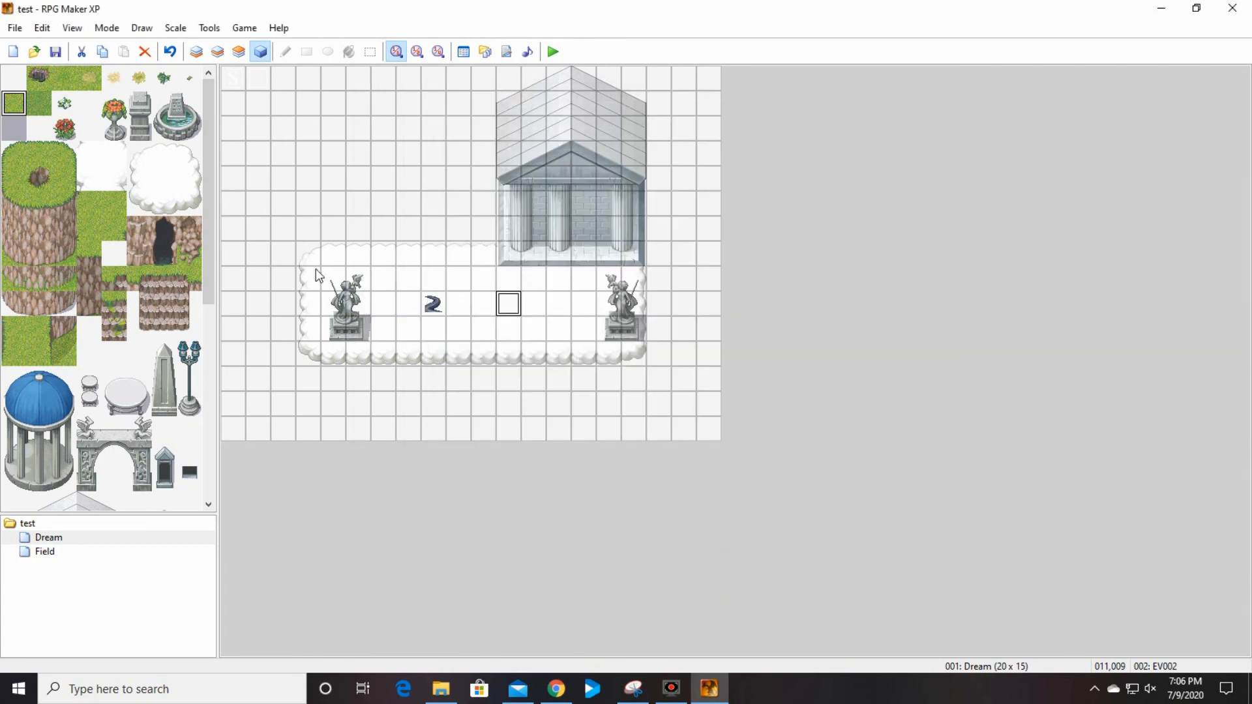
# Review the Air and Earth choice branches on page 3 of EV003 and the matching element pages of EV002
pyautogui.doubleClick(257, 82)
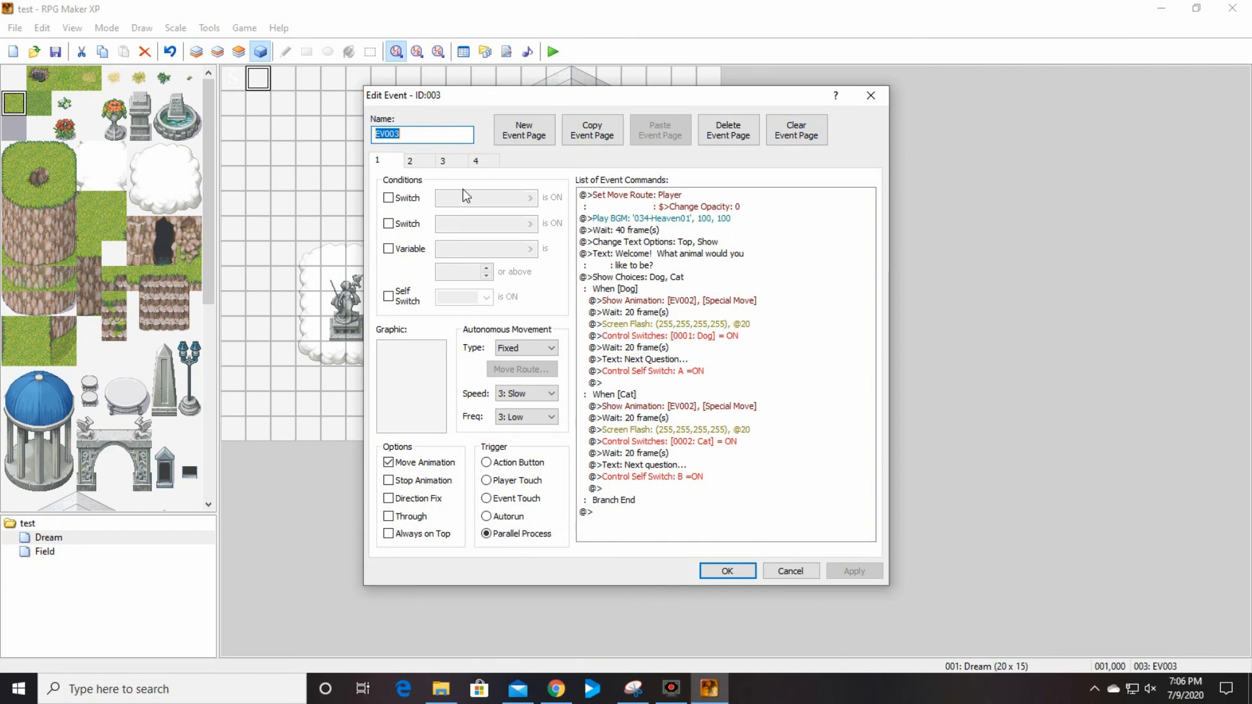
pyautogui.click(444, 161)
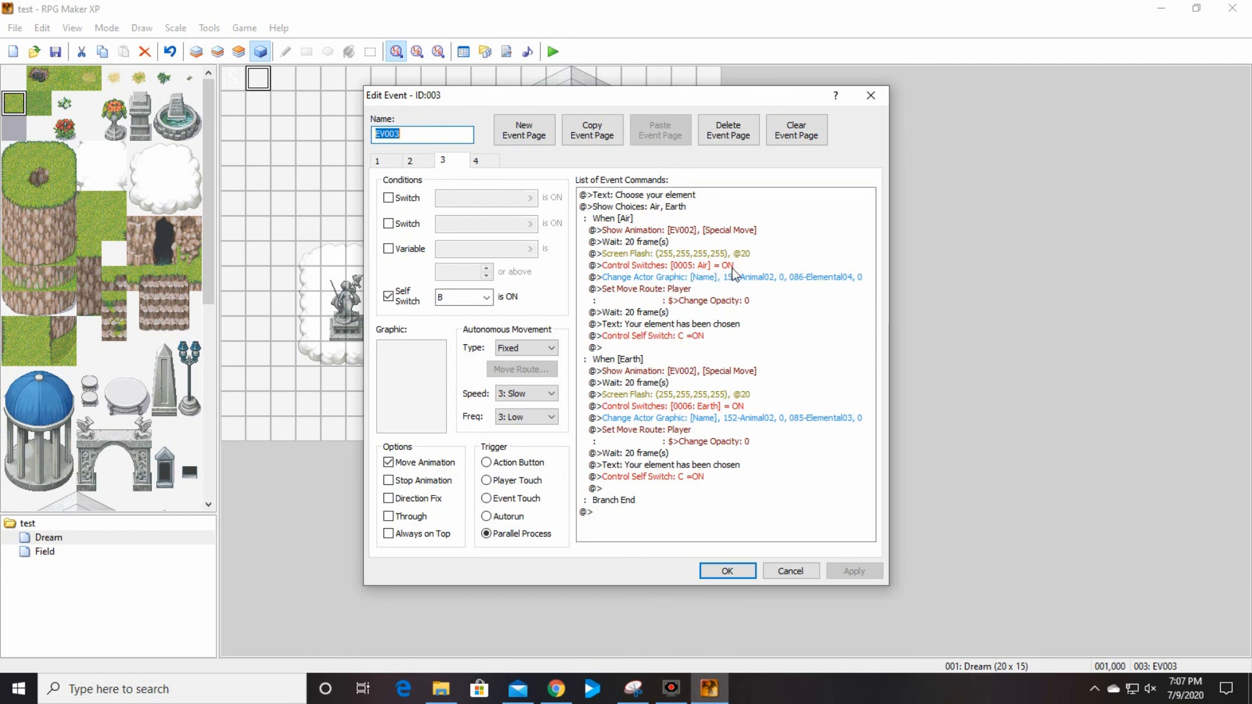
pyautogui.click(724, 571)
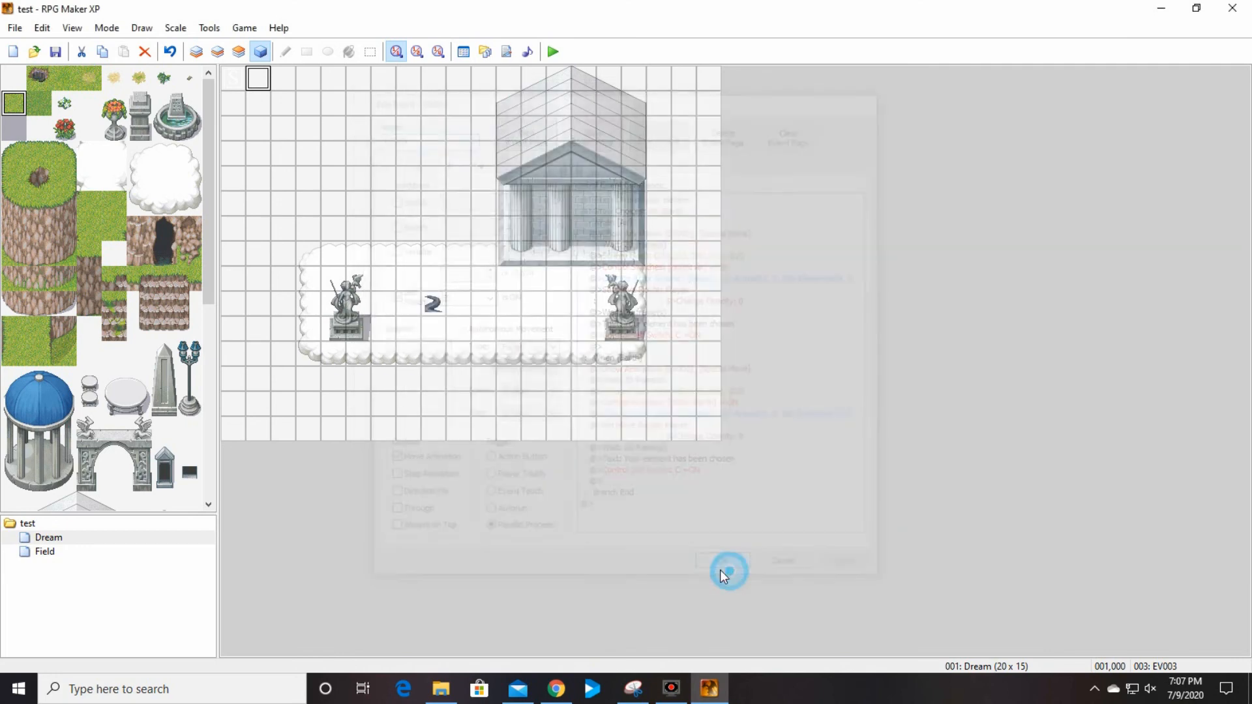
pyautogui.doubleClick(529, 314)
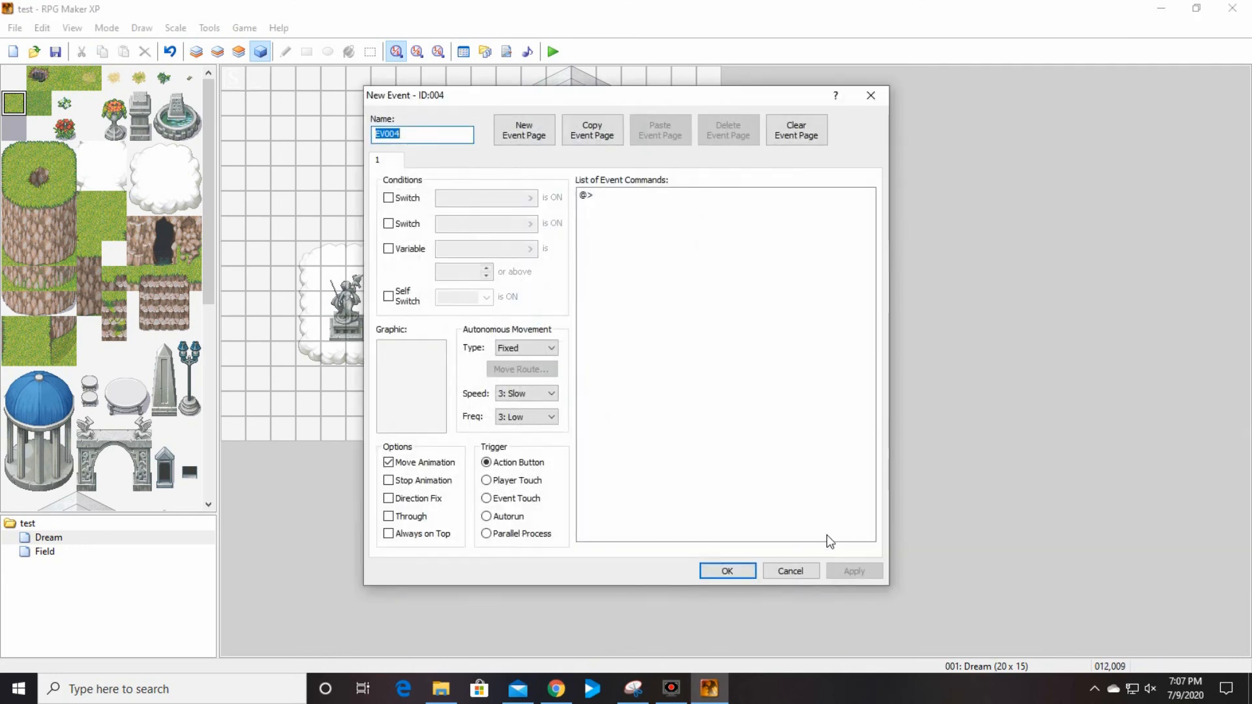
pyautogui.click(794, 570)
pyautogui.doubleClick(510, 303)
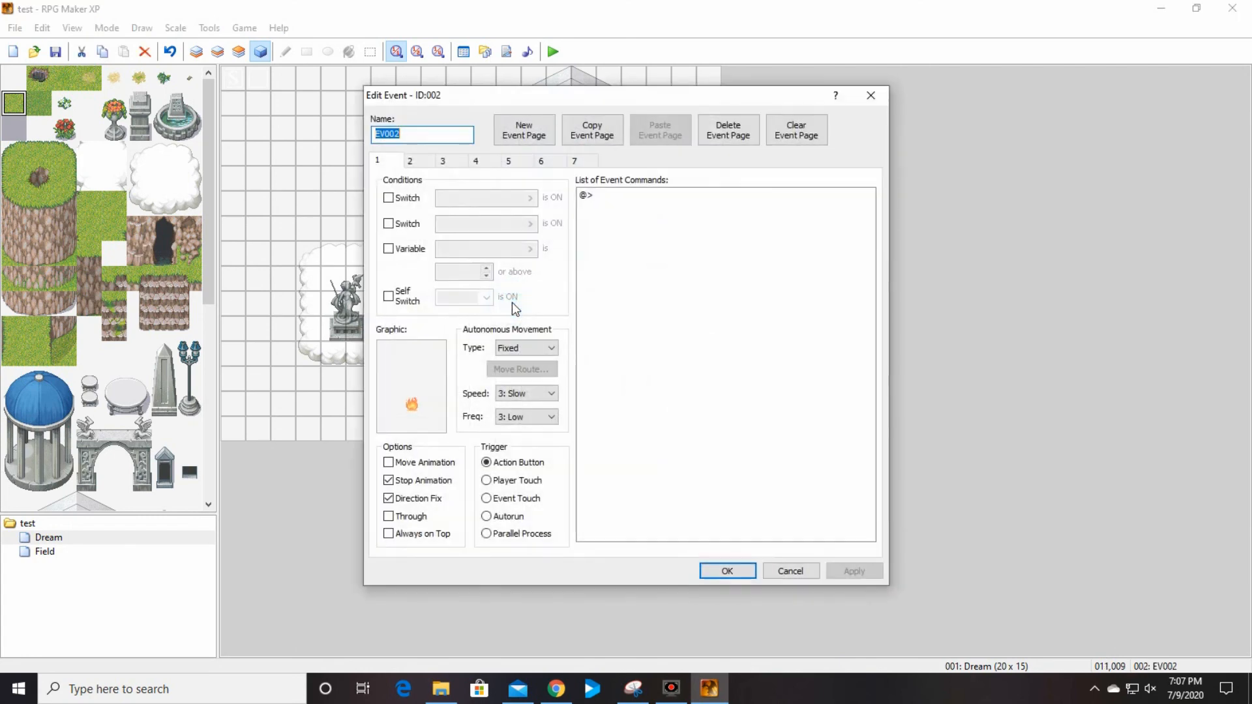
pyautogui.click(486, 161)
pyautogui.click(515, 161)
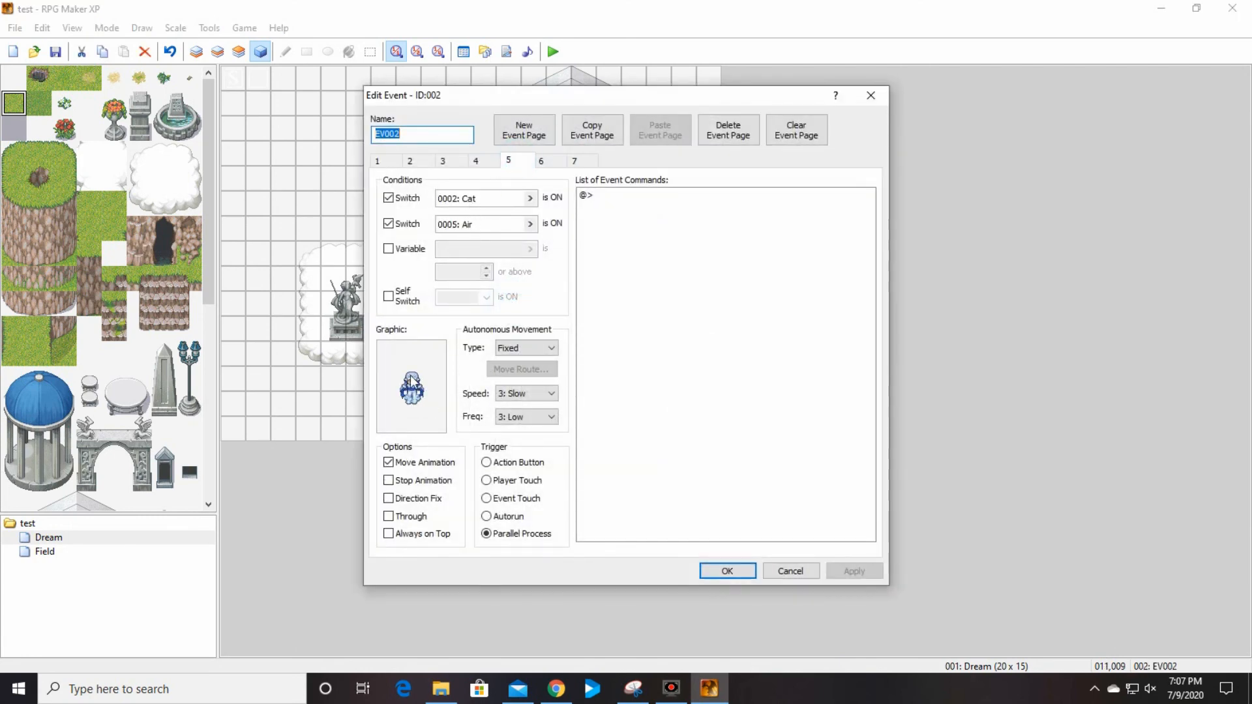
pyautogui.moveTo(514, 96); pyautogui.dragTo(830, 110)
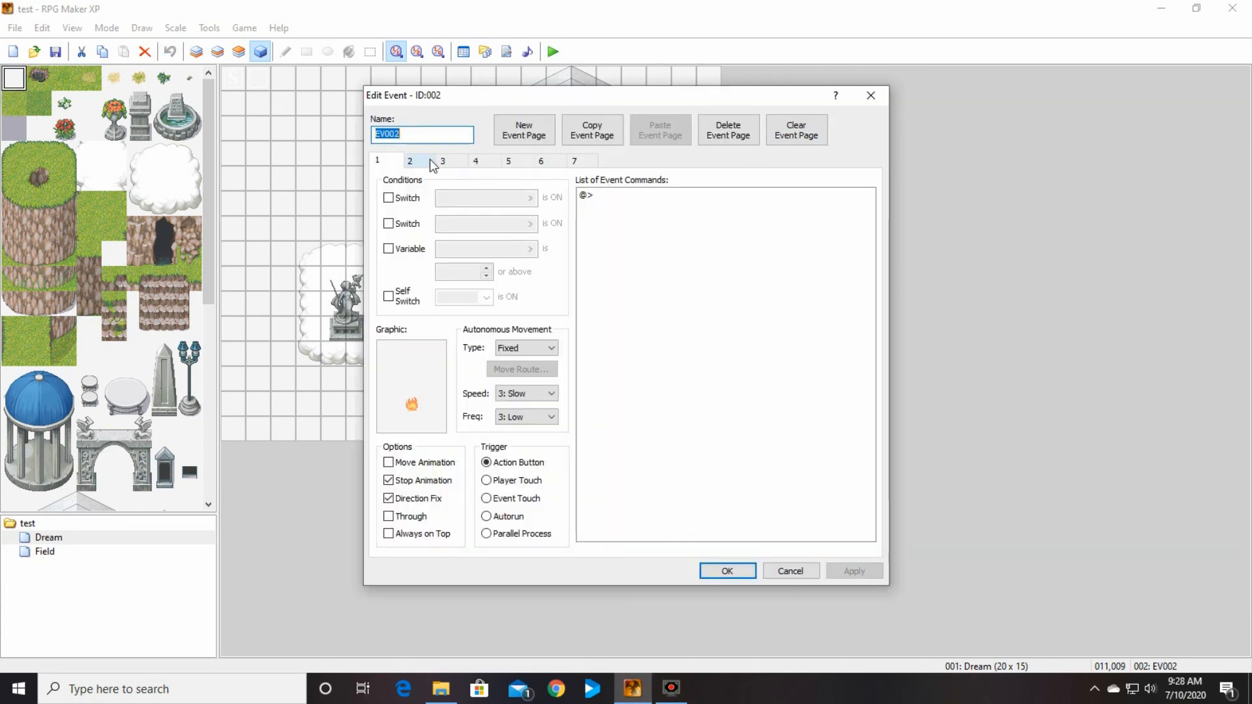
# On EV002 page 4 (Dog and Fire), add a Change Actor Class command setting actor 001: Name to class 009: Fire
pyautogui.click(449, 160)
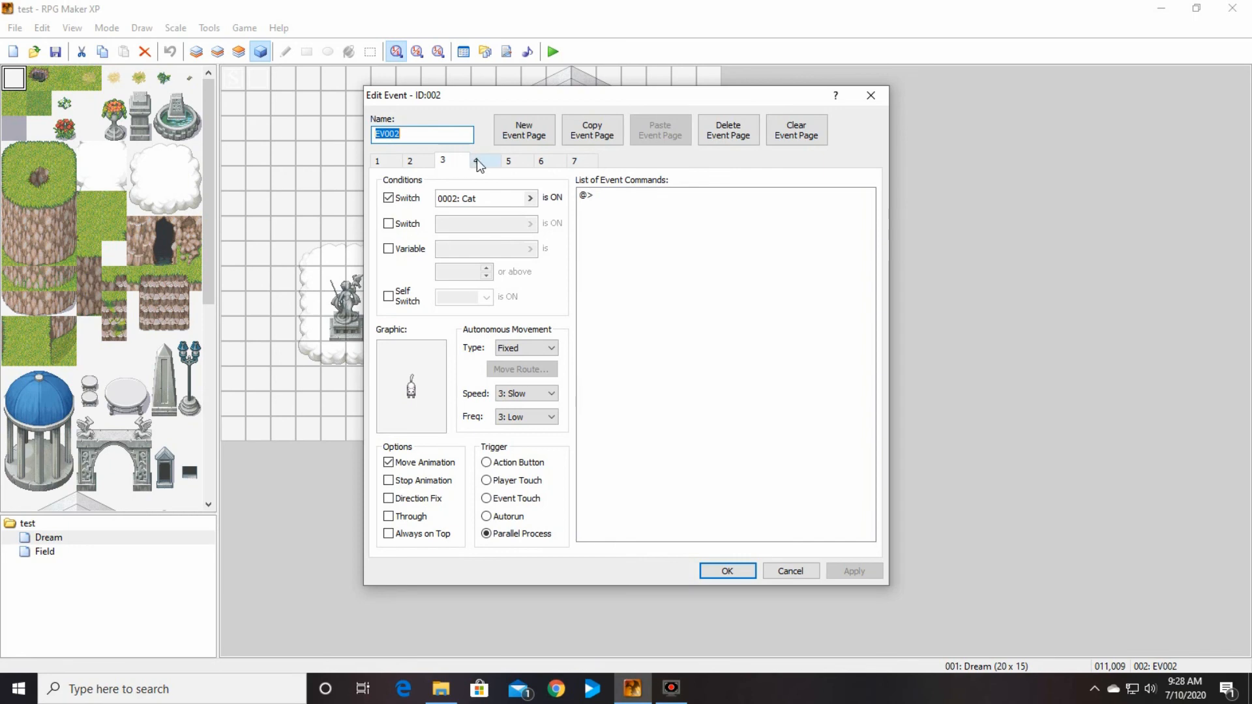
pyautogui.click(476, 159)
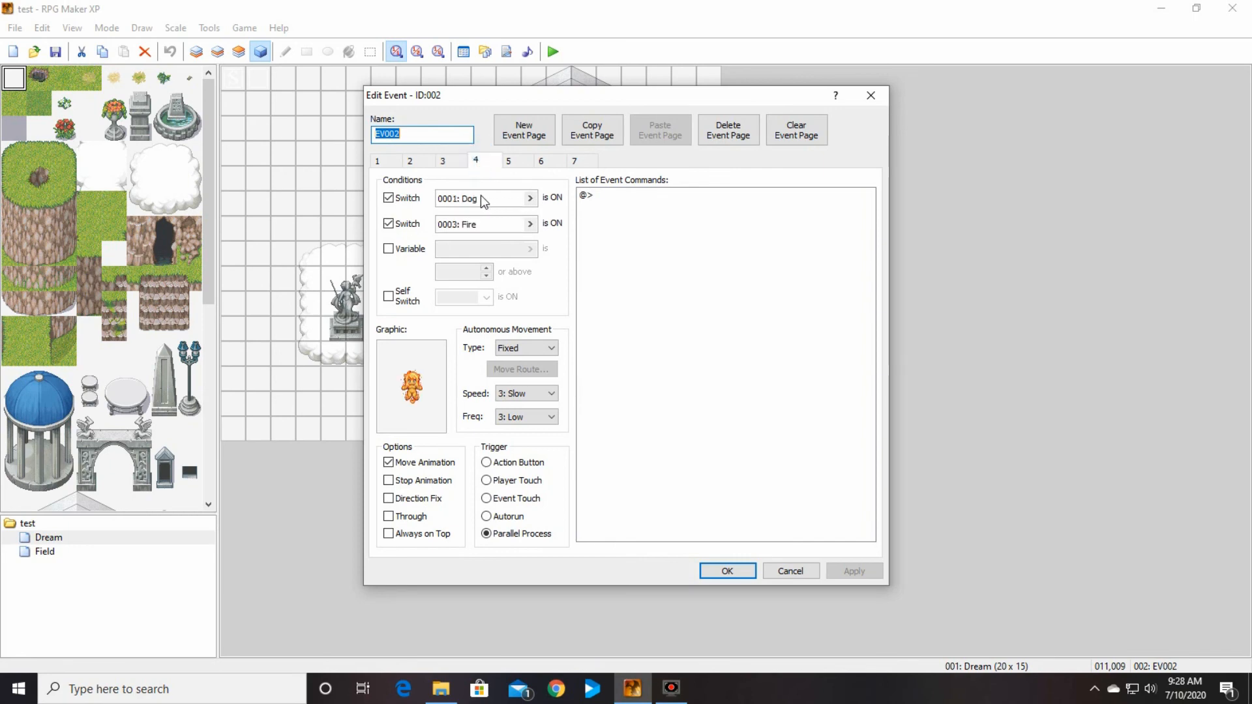
pyautogui.doubleClick(629, 195)
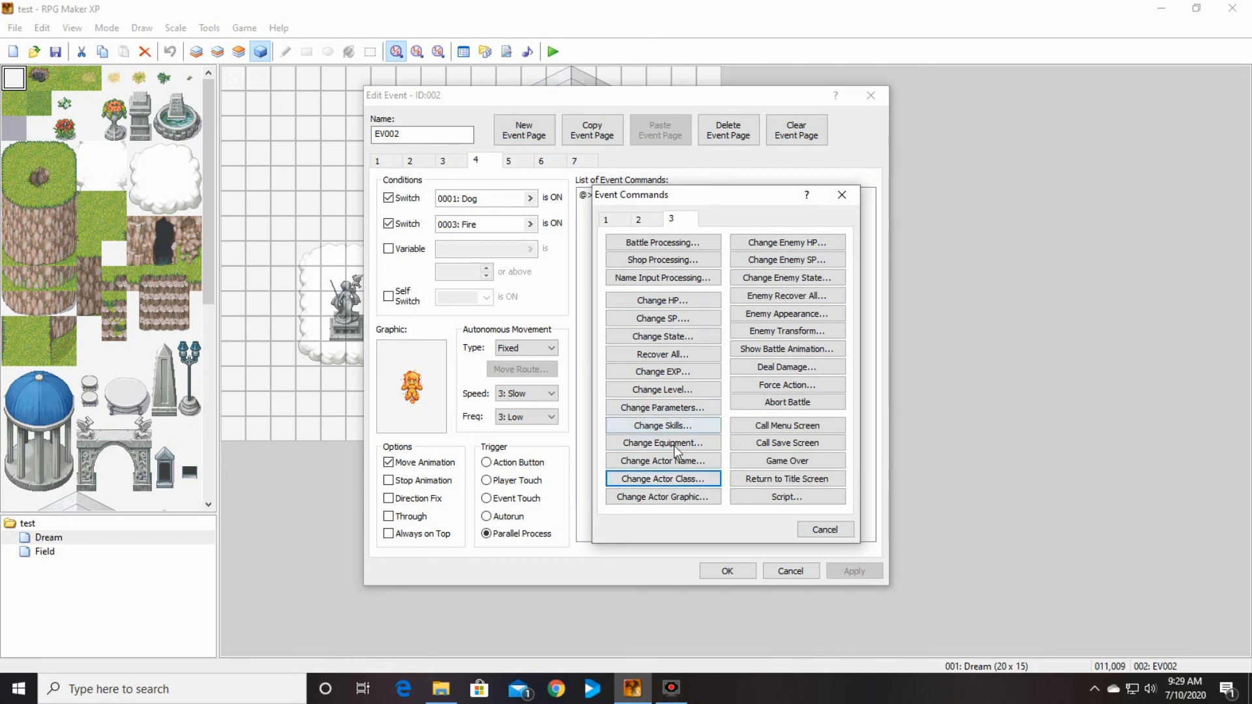
pyautogui.click(666, 482)
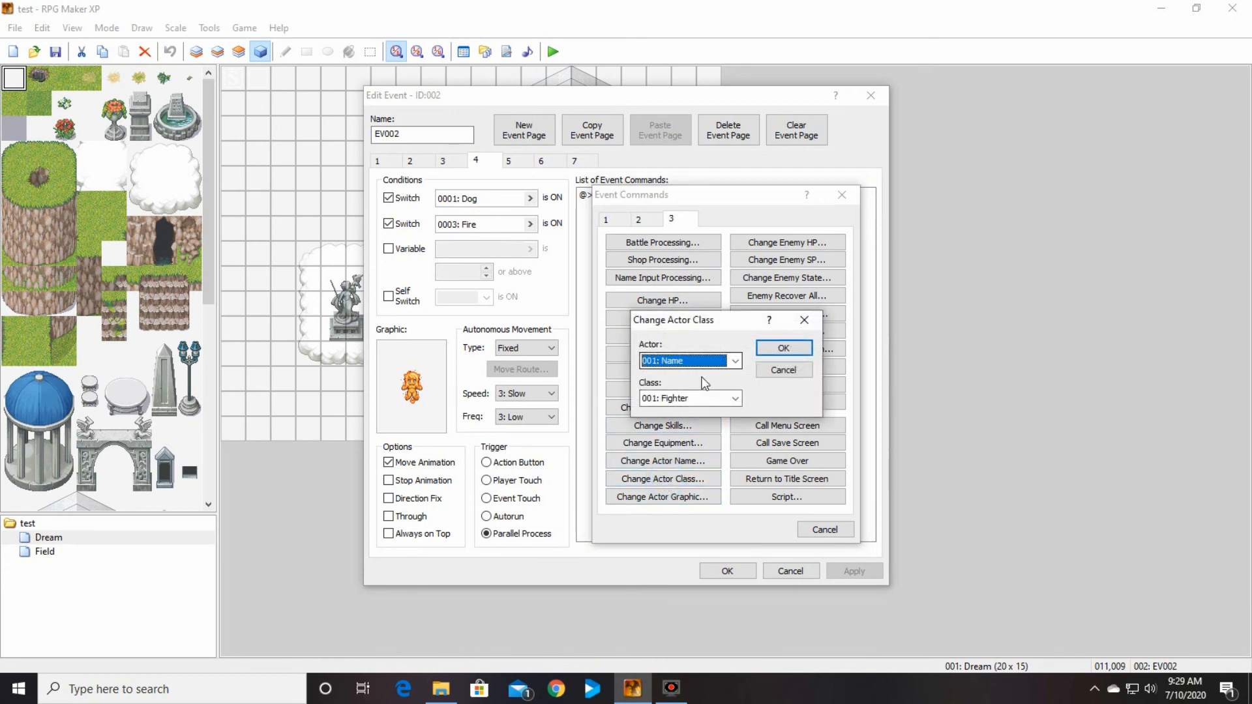
pyautogui.click(736, 398)
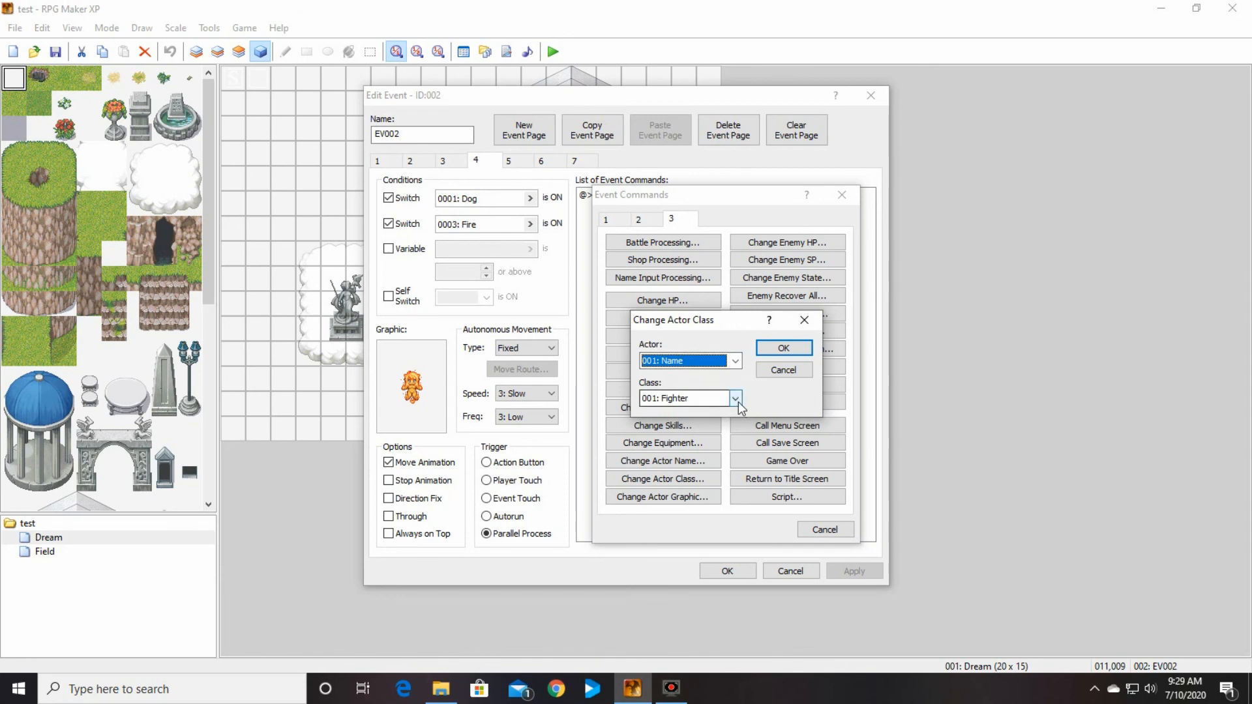
pyautogui.click(708, 501)
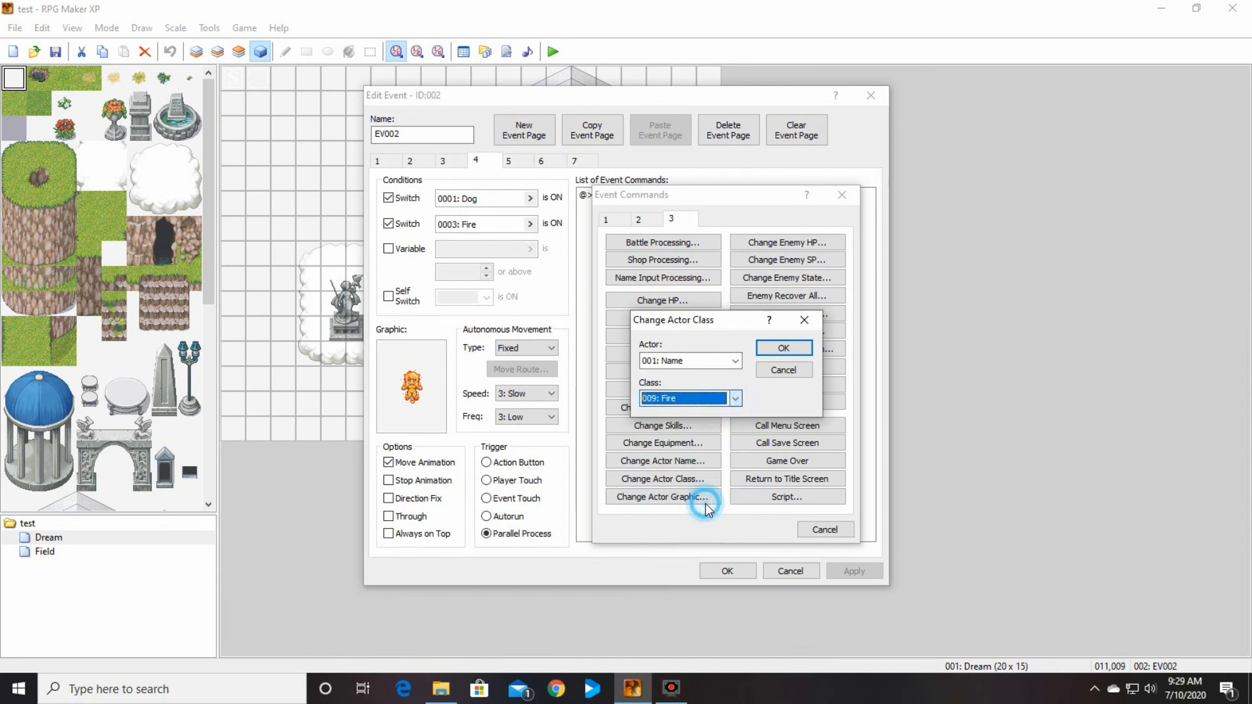
pyautogui.click(784, 349)
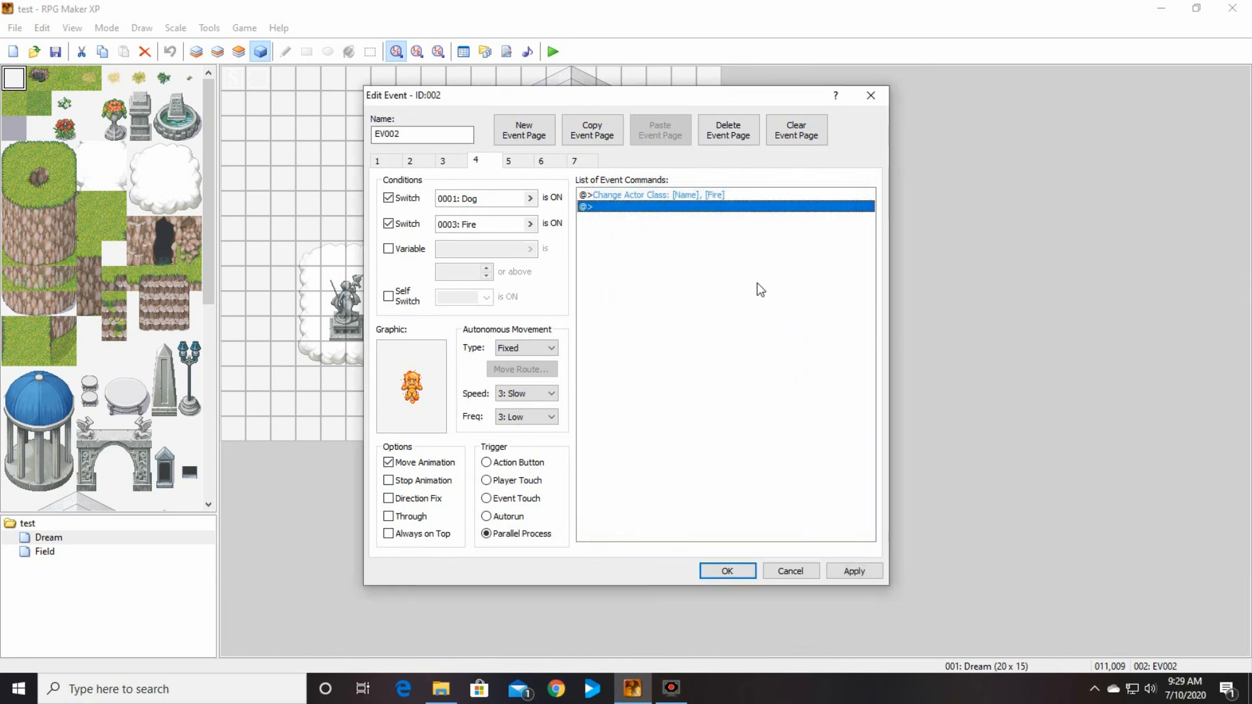
# On EV002 page 5 (Cat and Air), add a Change Actor Class command setting actor 001: Name to class 012: Air
pyautogui.click(522, 162)
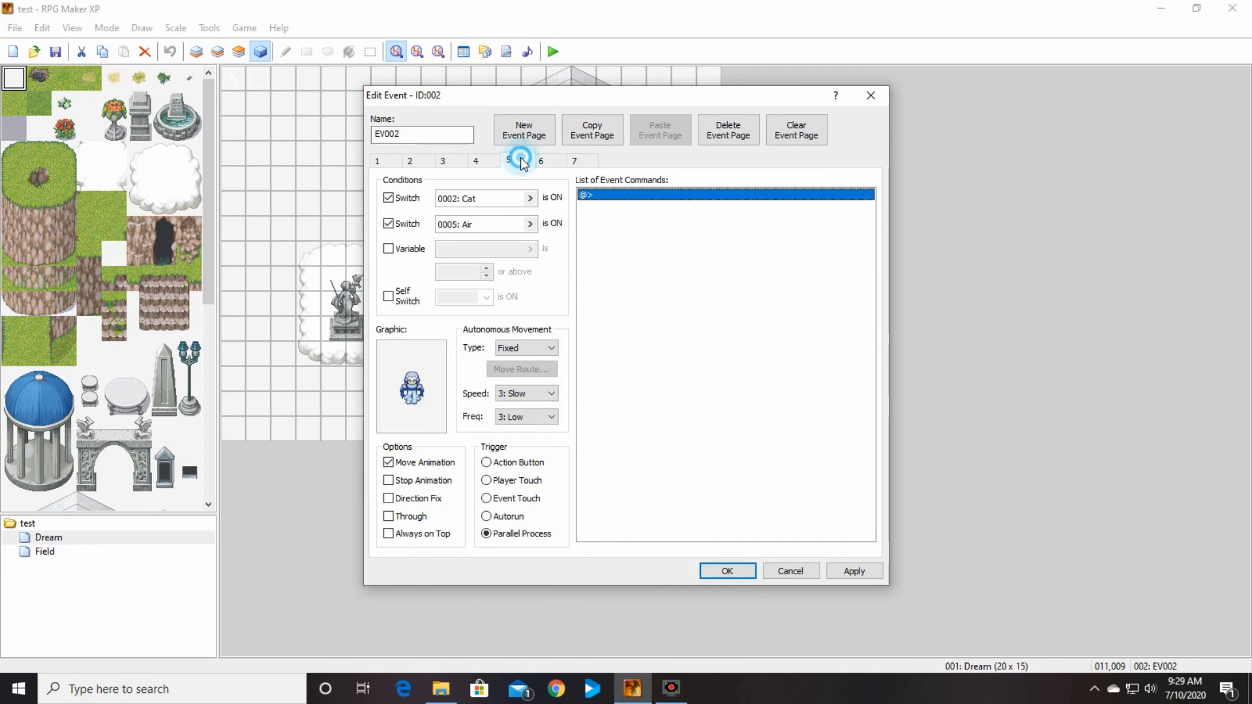
pyautogui.doubleClick(627, 196)
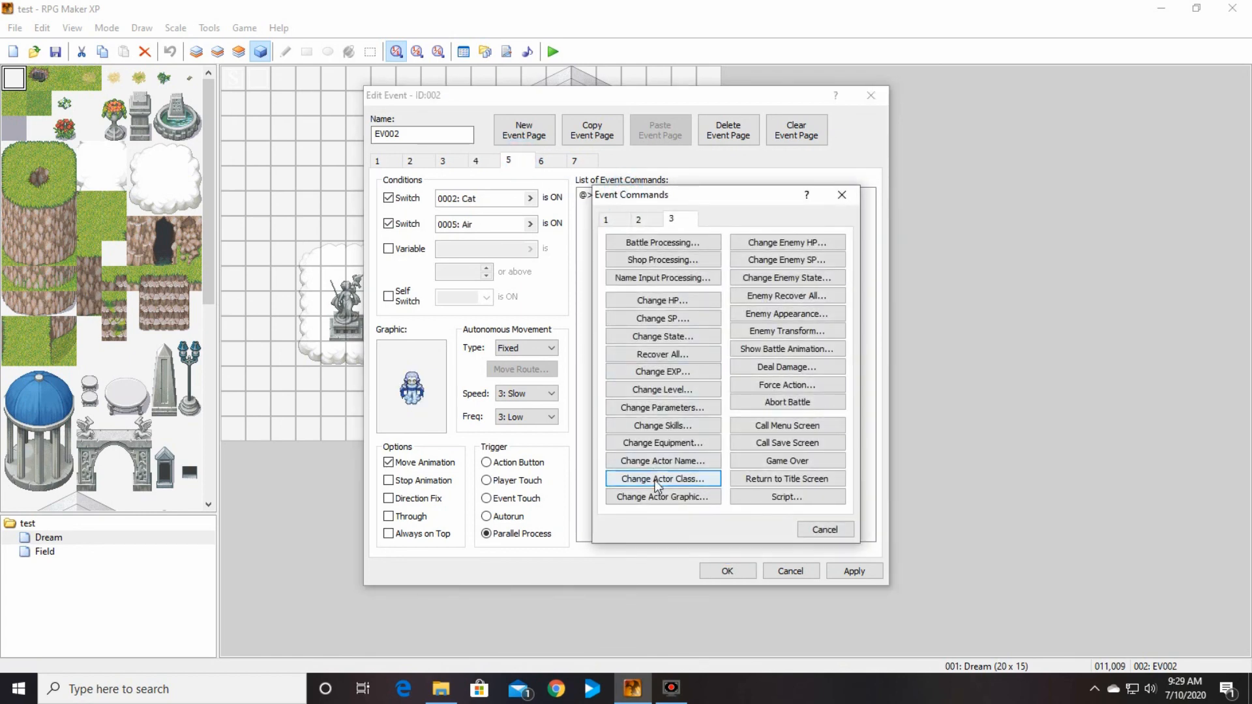
pyautogui.click(657, 482)
pyautogui.click(736, 361)
pyautogui.click(735, 360)
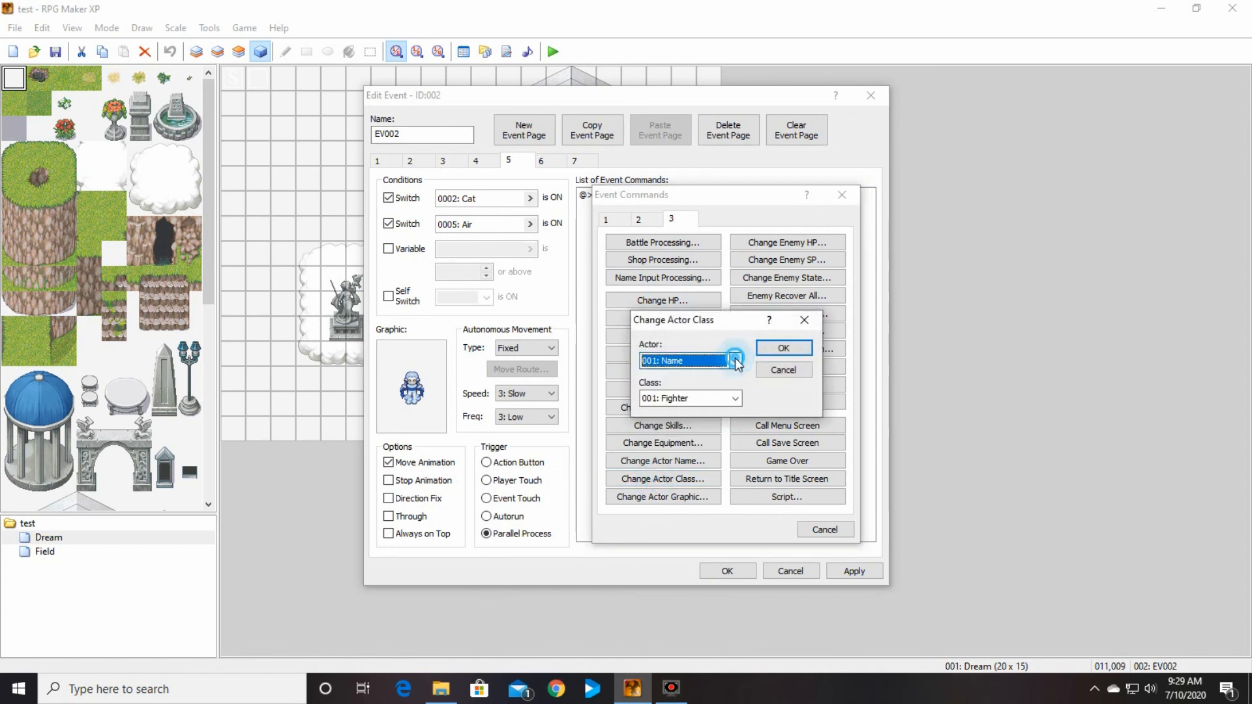
pyautogui.click(731, 402)
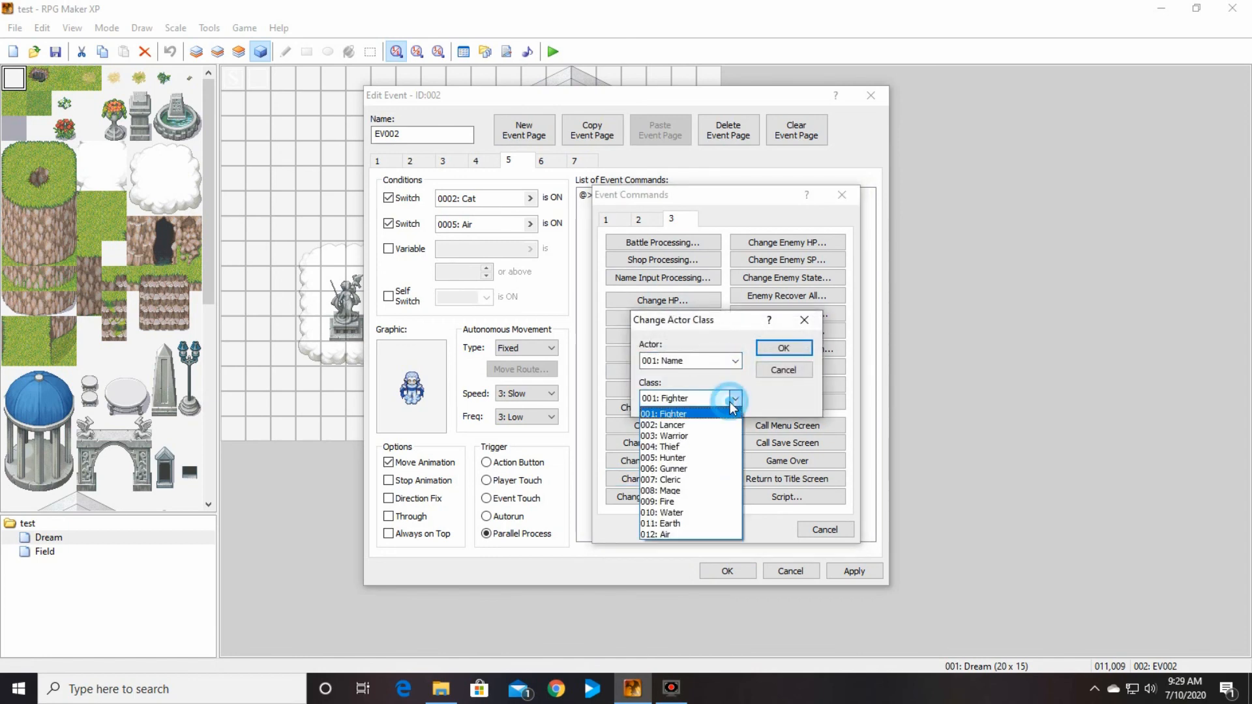
pyautogui.click(701, 531)
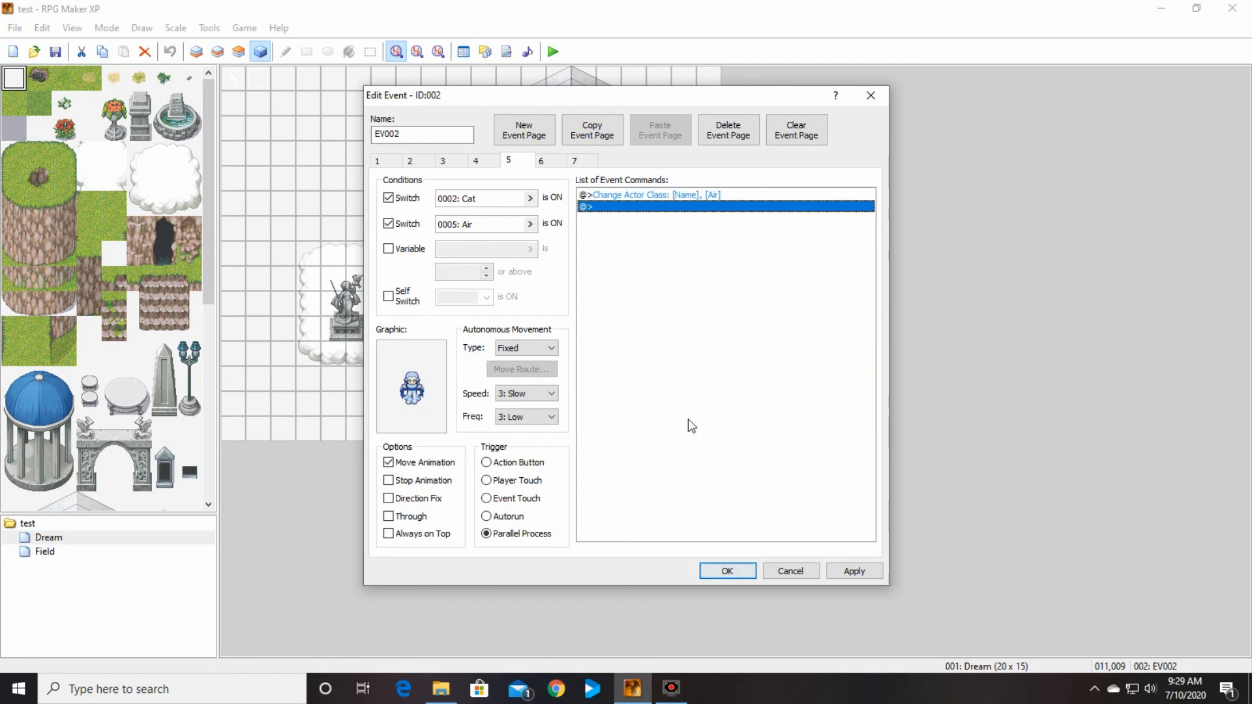
# On EV002 page 6 (Dog and Water), add a Change Actor Class command setting actor 001: Name to class 010: Water
pyautogui.click(550, 163)
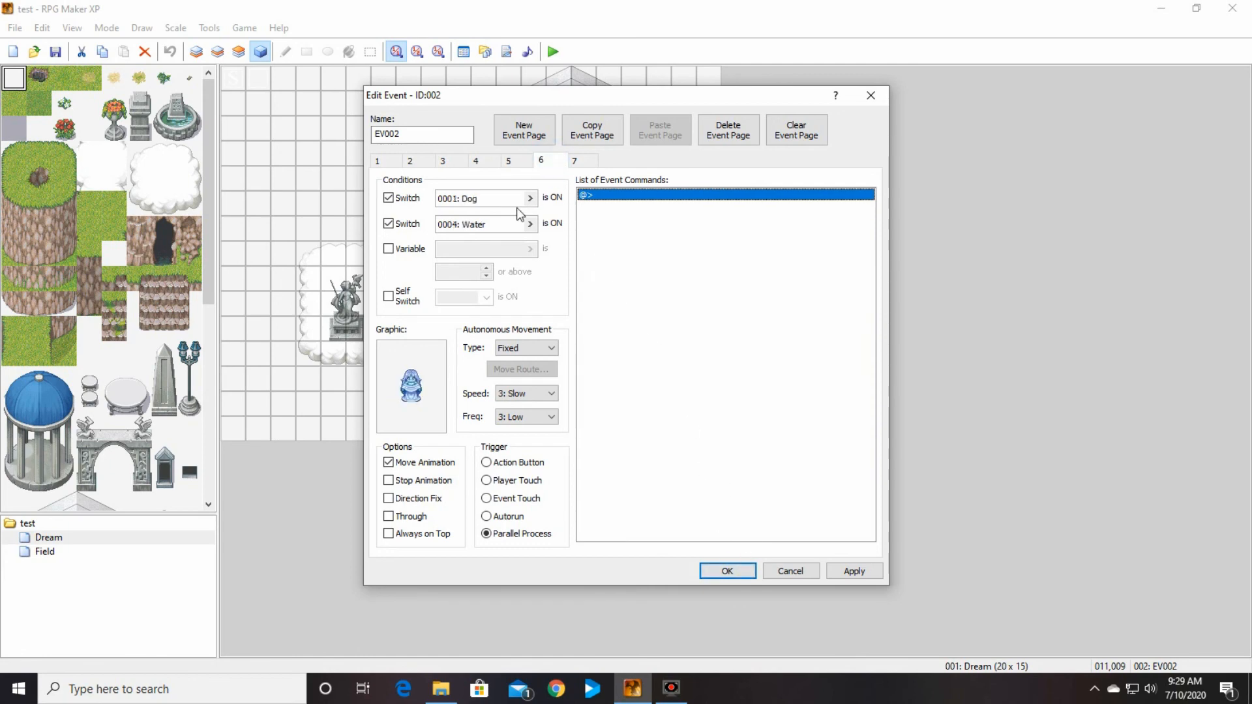
pyautogui.doubleClick(623, 200)
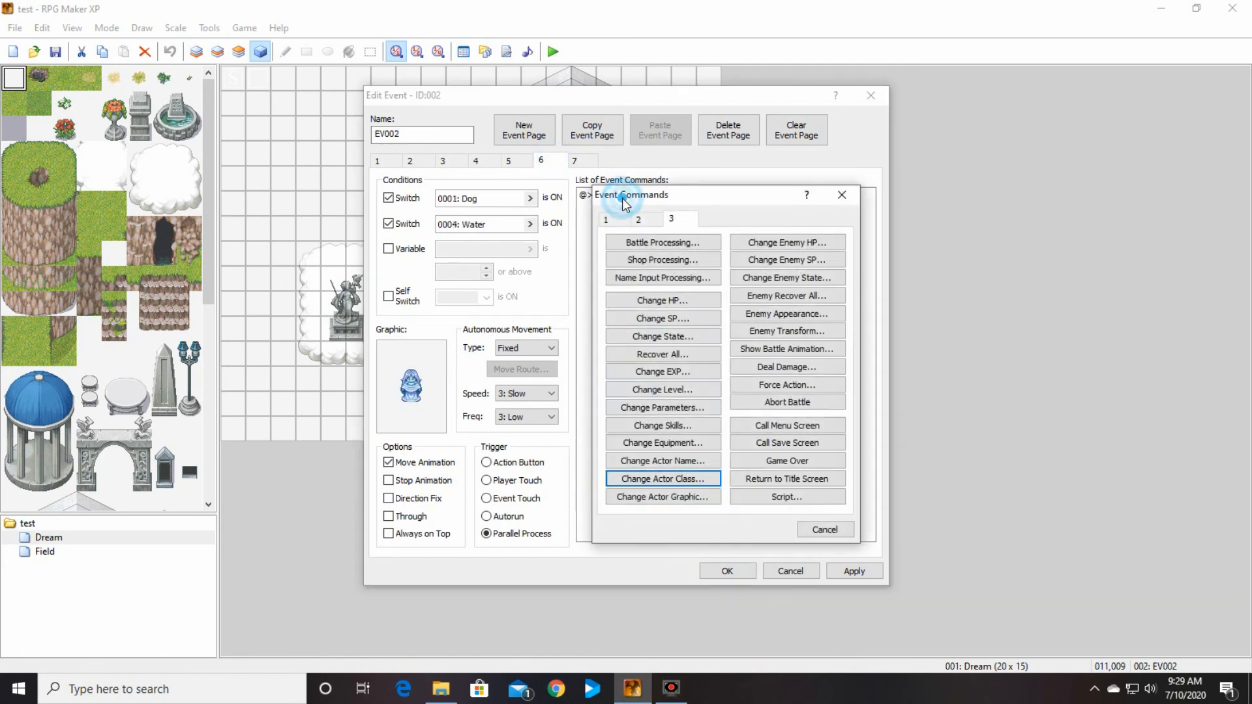
pyautogui.click(673, 479)
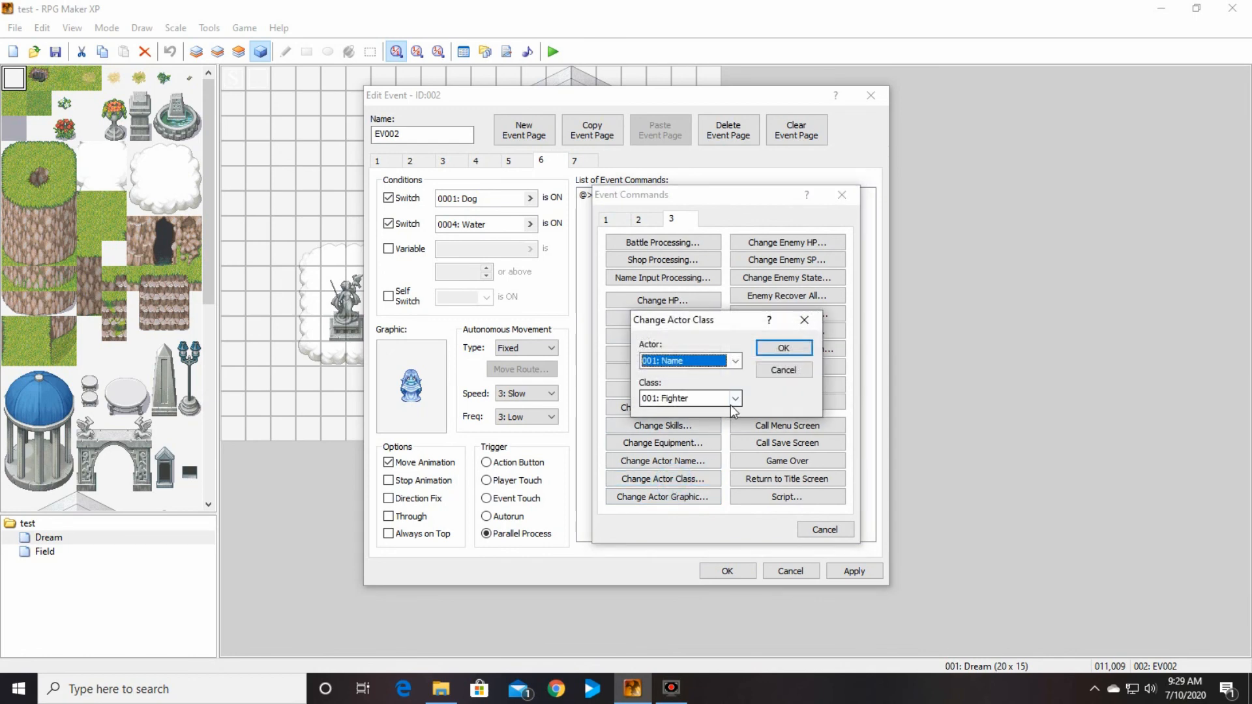
pyautogui.click(718, 399)
pyautogui.click(700, 515)
pyautogui.click(783, 348)
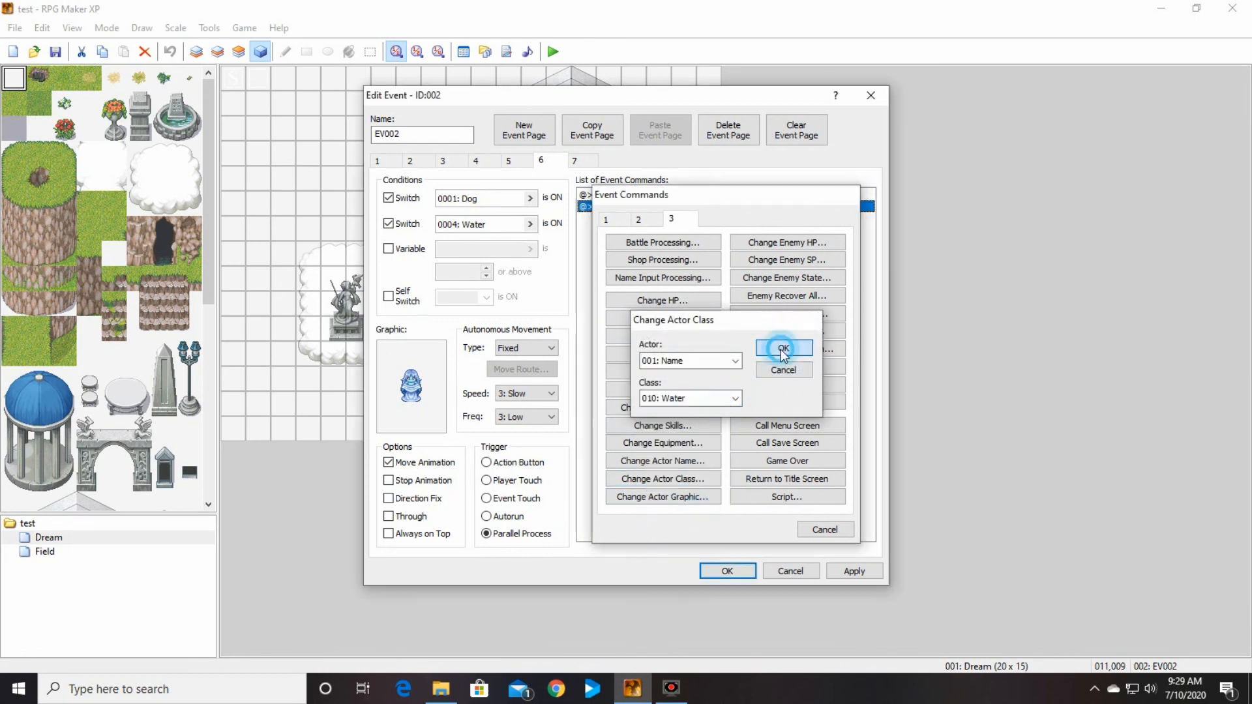
# On EV002 page 7 (Cat and Earth), add a Change Actor Class command setting actor 001: Name to class 011: Earth
pyautogui.click(578, 160)
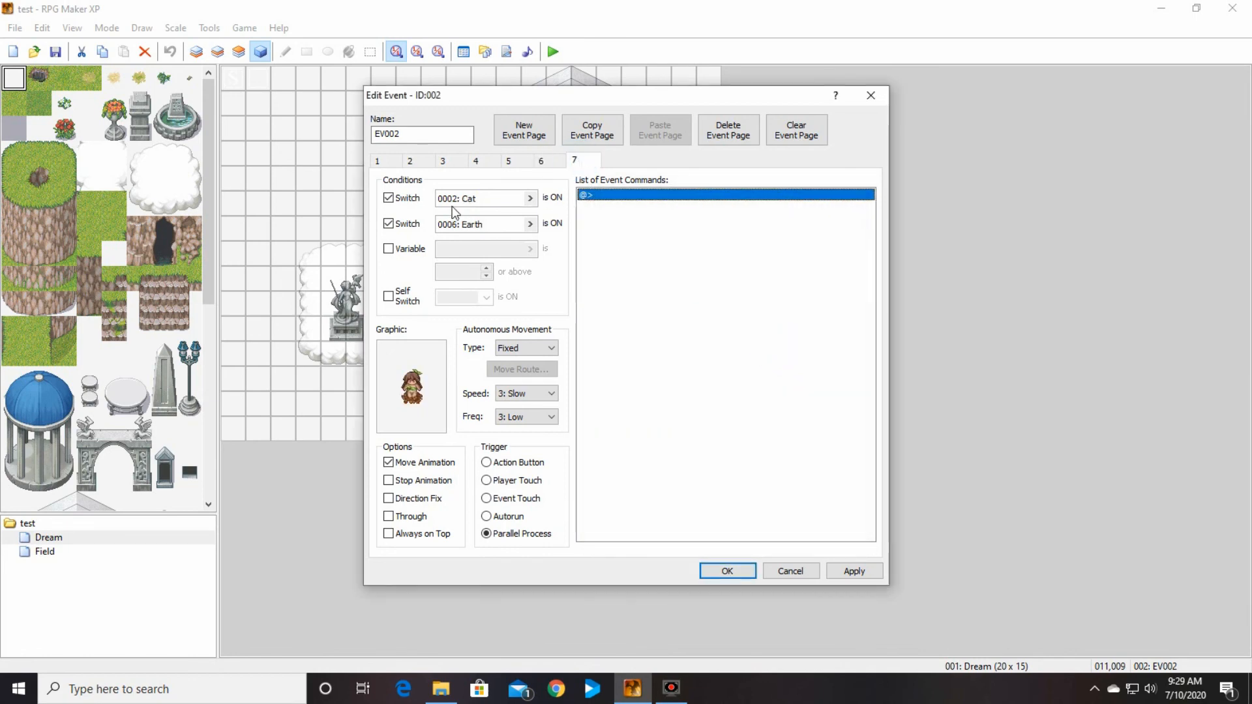
pyautogui.doubleClick(681, 197)
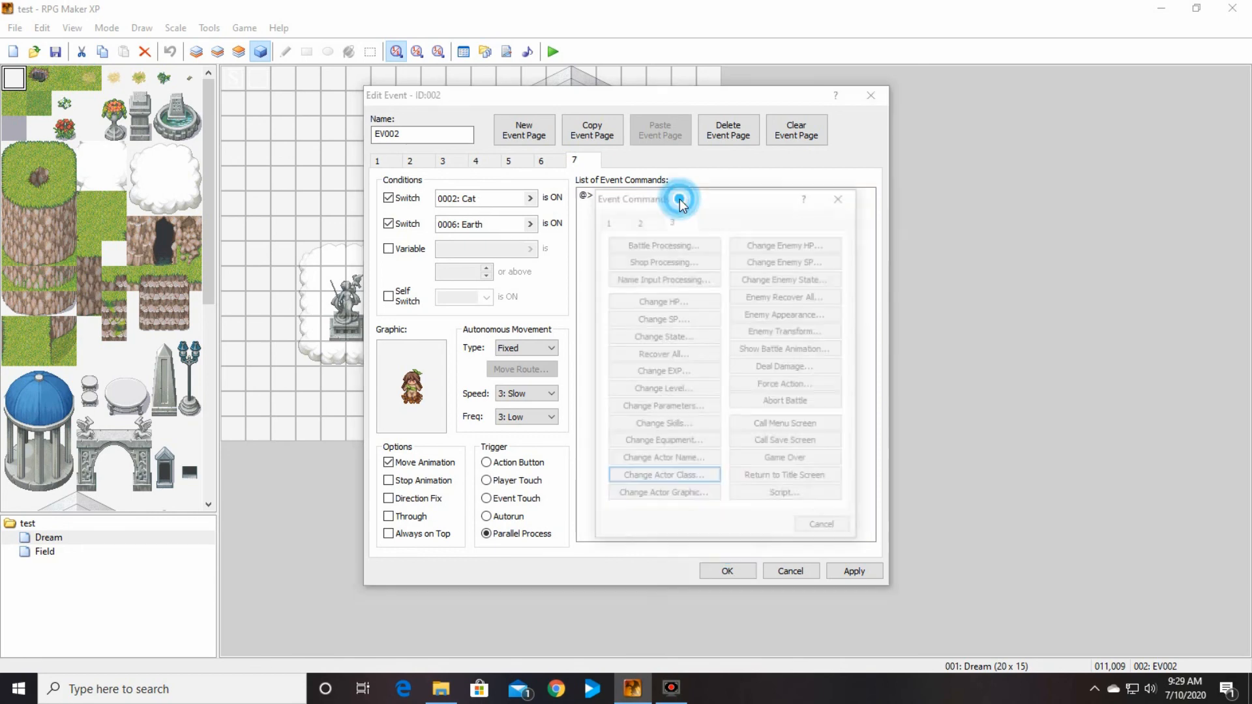
pyautogui.click(676, 479)
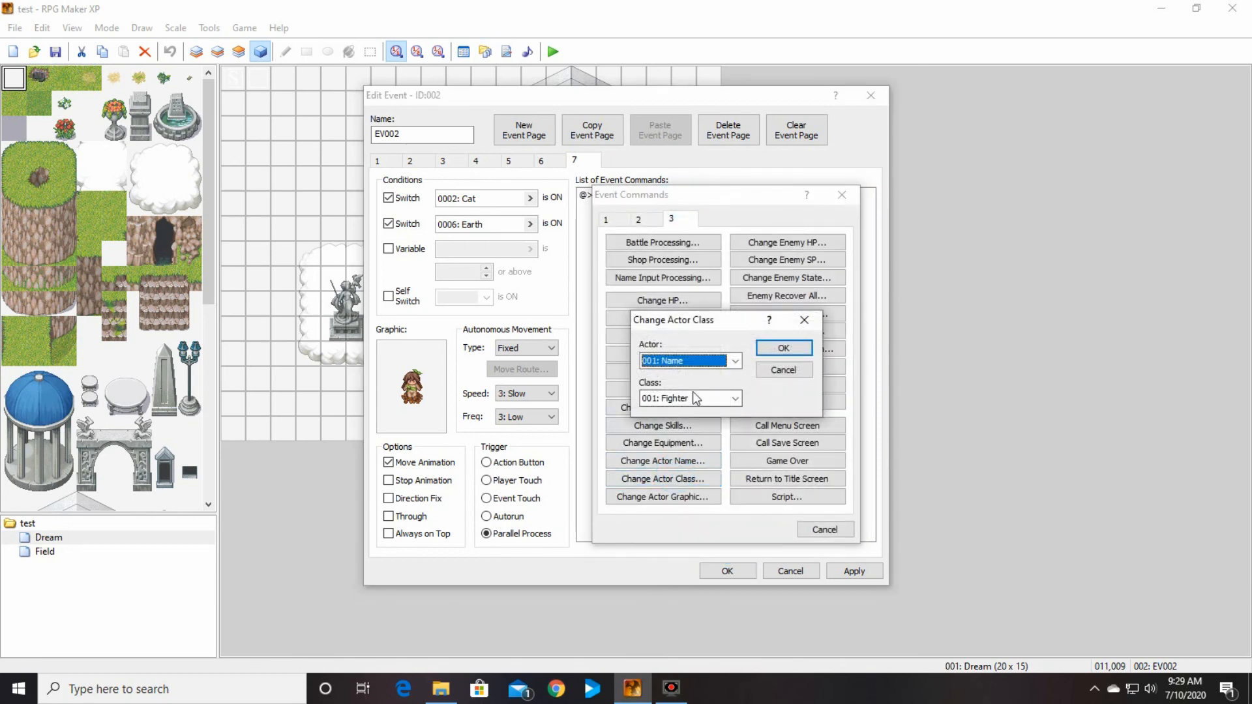
pyautogui.click(735, 398)
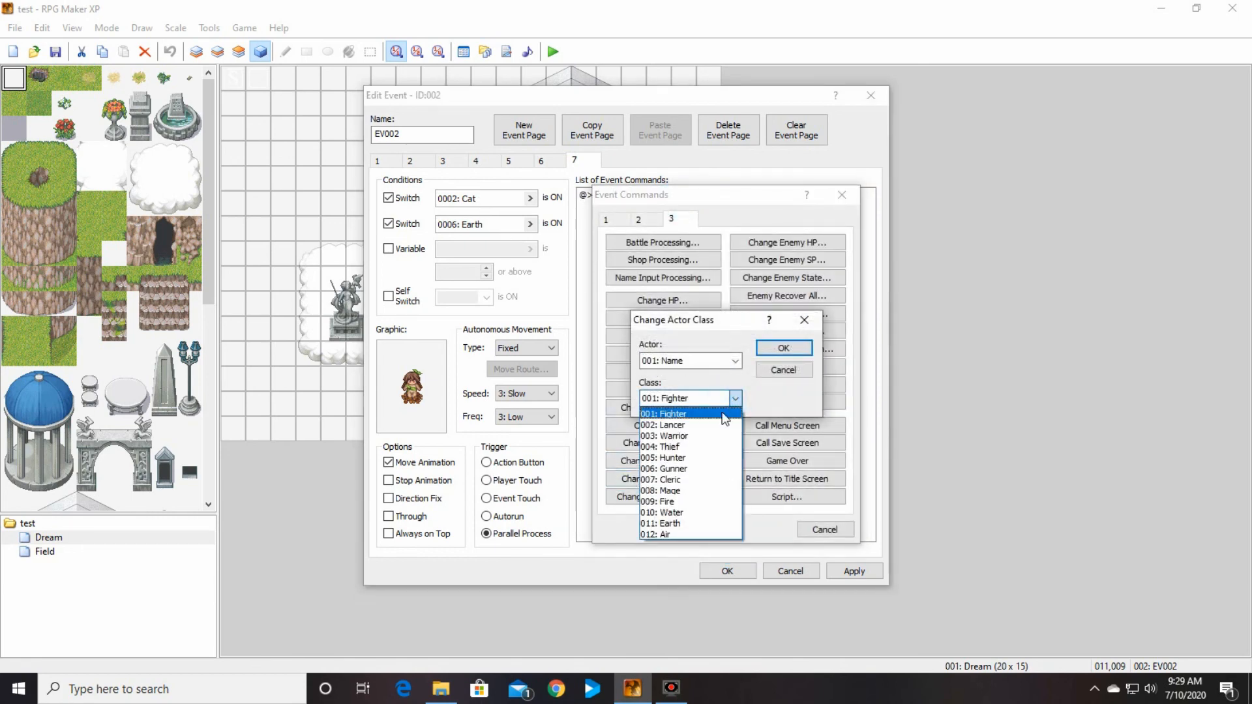
pyautogui.click(704, 524)
pyautogui.click(789, 353)
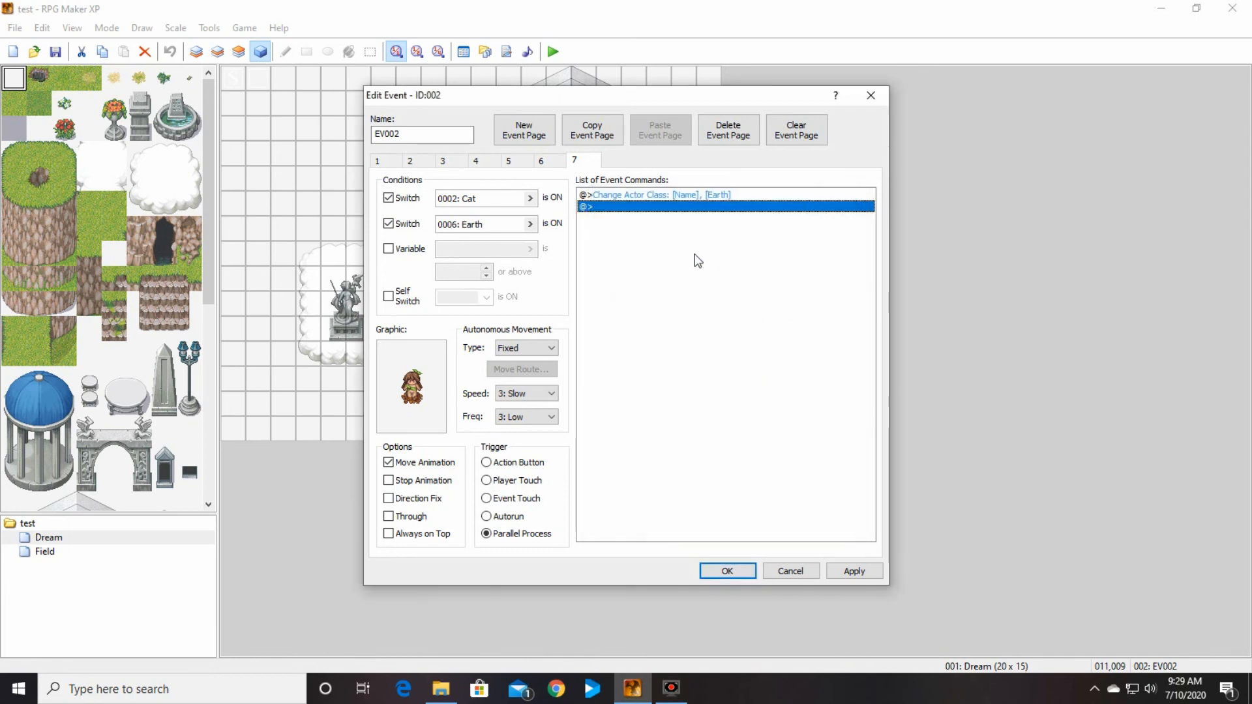
# Check EV002's pages from 6 back to 1 and save the event with its class changes
pyautogui.click(541, 161)
pyautogui.click(518, 161)
pyautogui.click(476, 161)
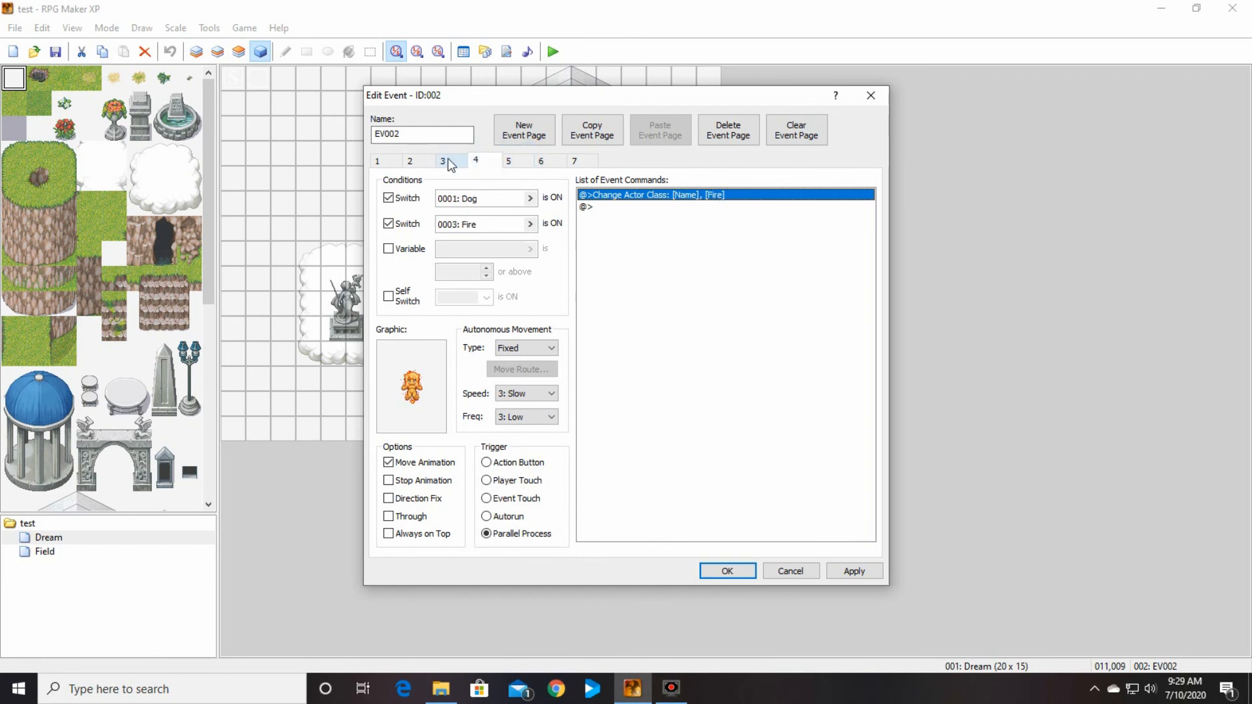
pyautogui.click(442, 161)
pyautogui.click(410, 161)
pyautogui.click(378, 160)
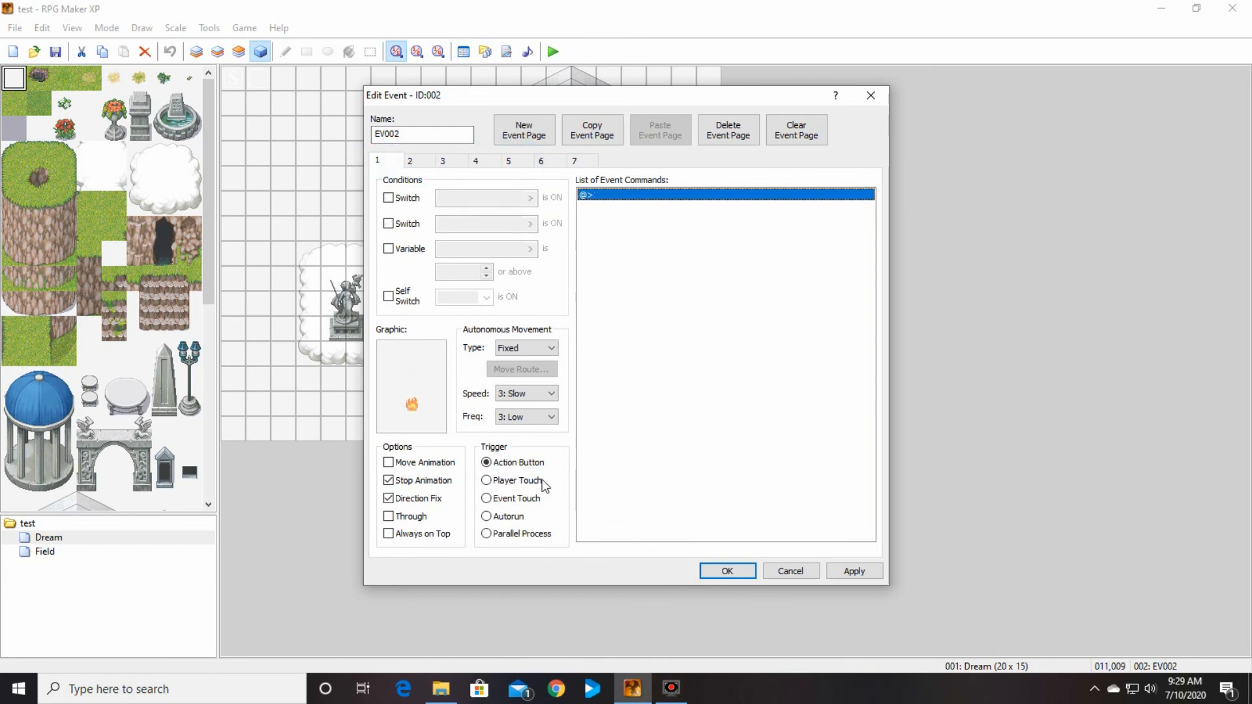
pyautogui.click(747, 574)
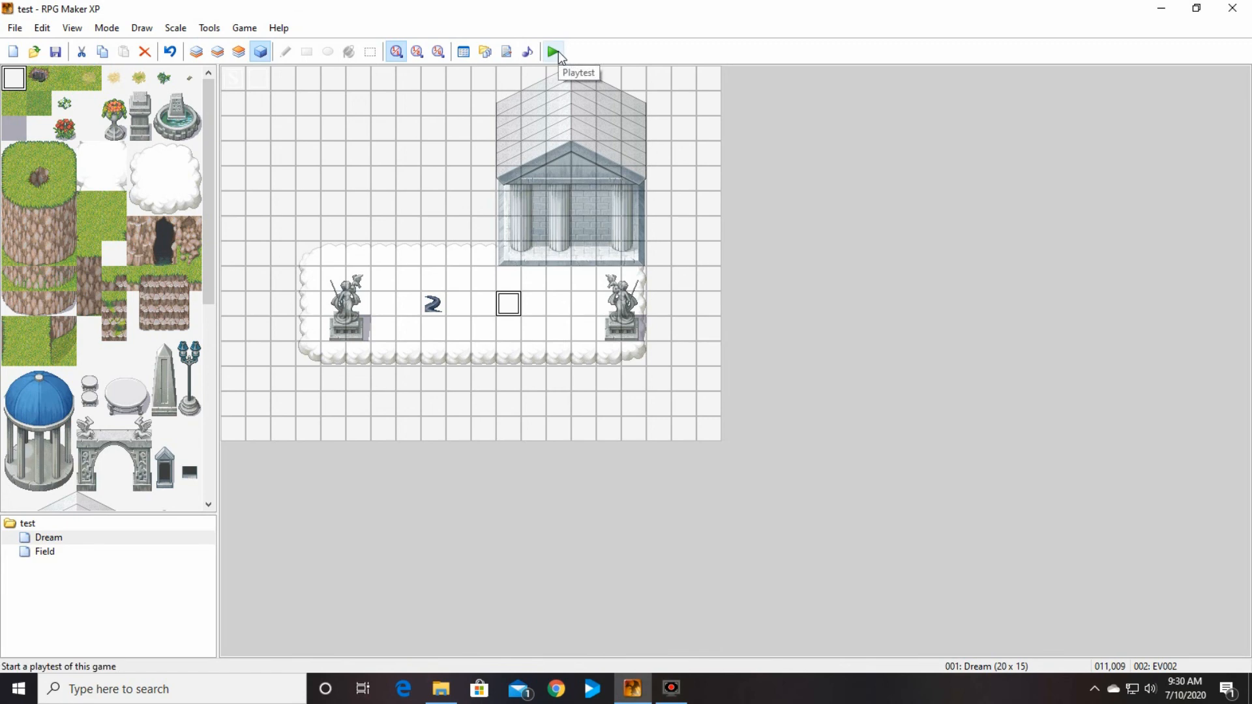
# Open the Field map
pyautogui.click(52, 552)
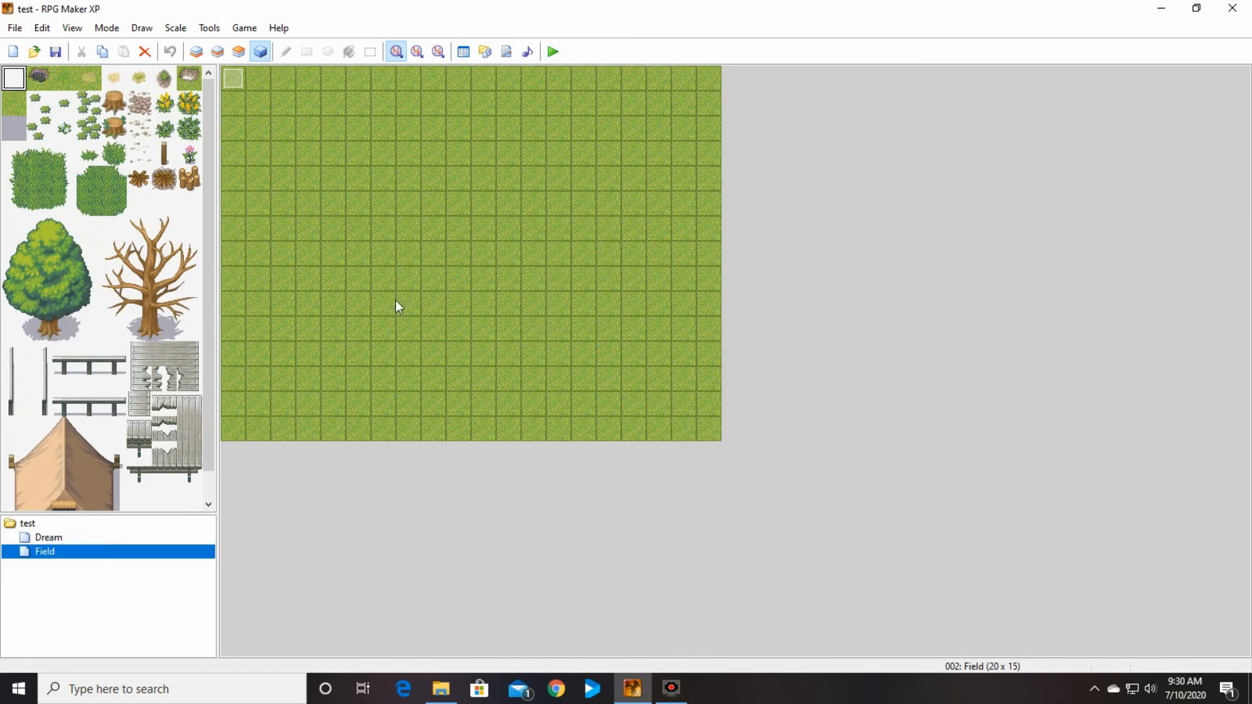